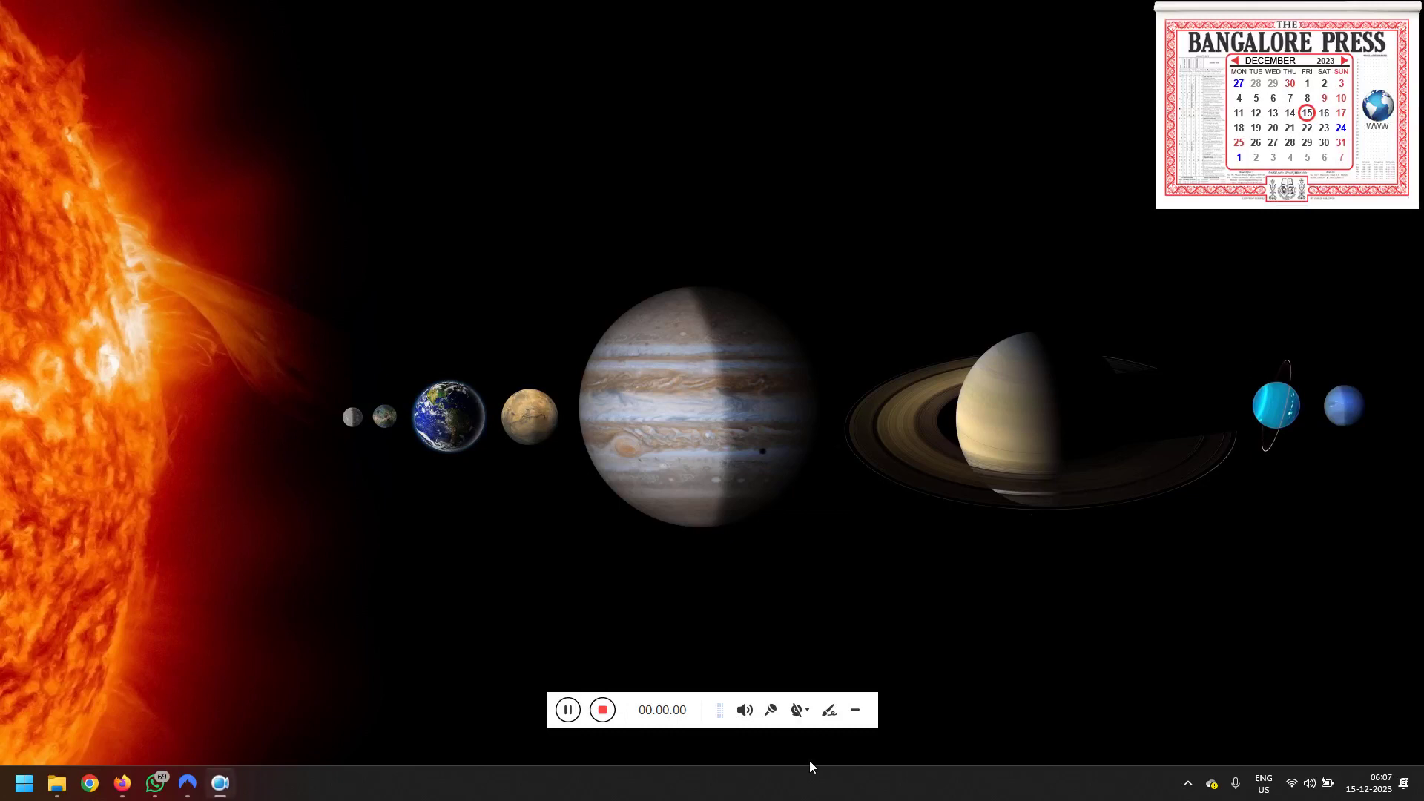
# Launch Excel from a Start menu search for 'exc' and open a blank workbook, Book1.
pyautogui.click(855, 710)
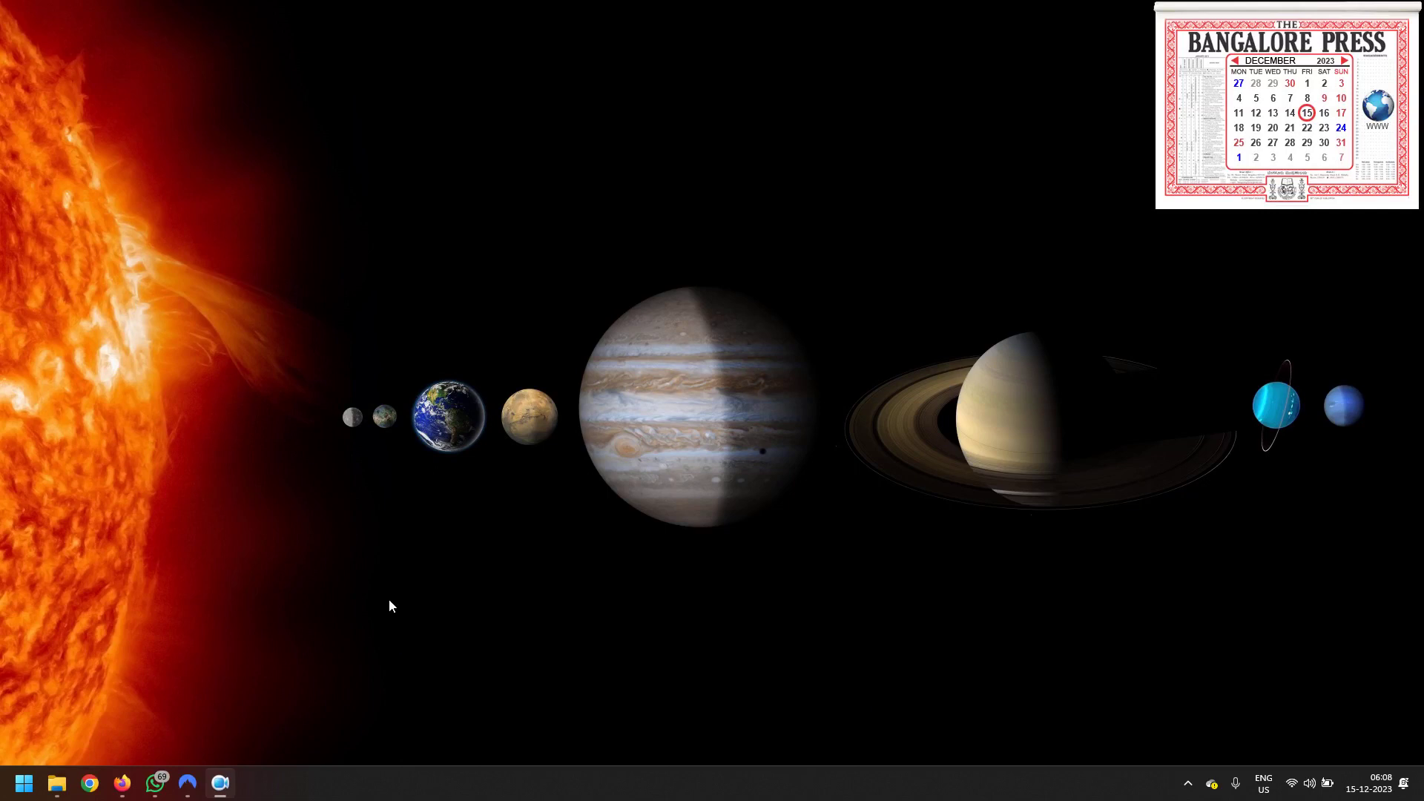
pyautogui.press('super')
pyautogui.write('ex')
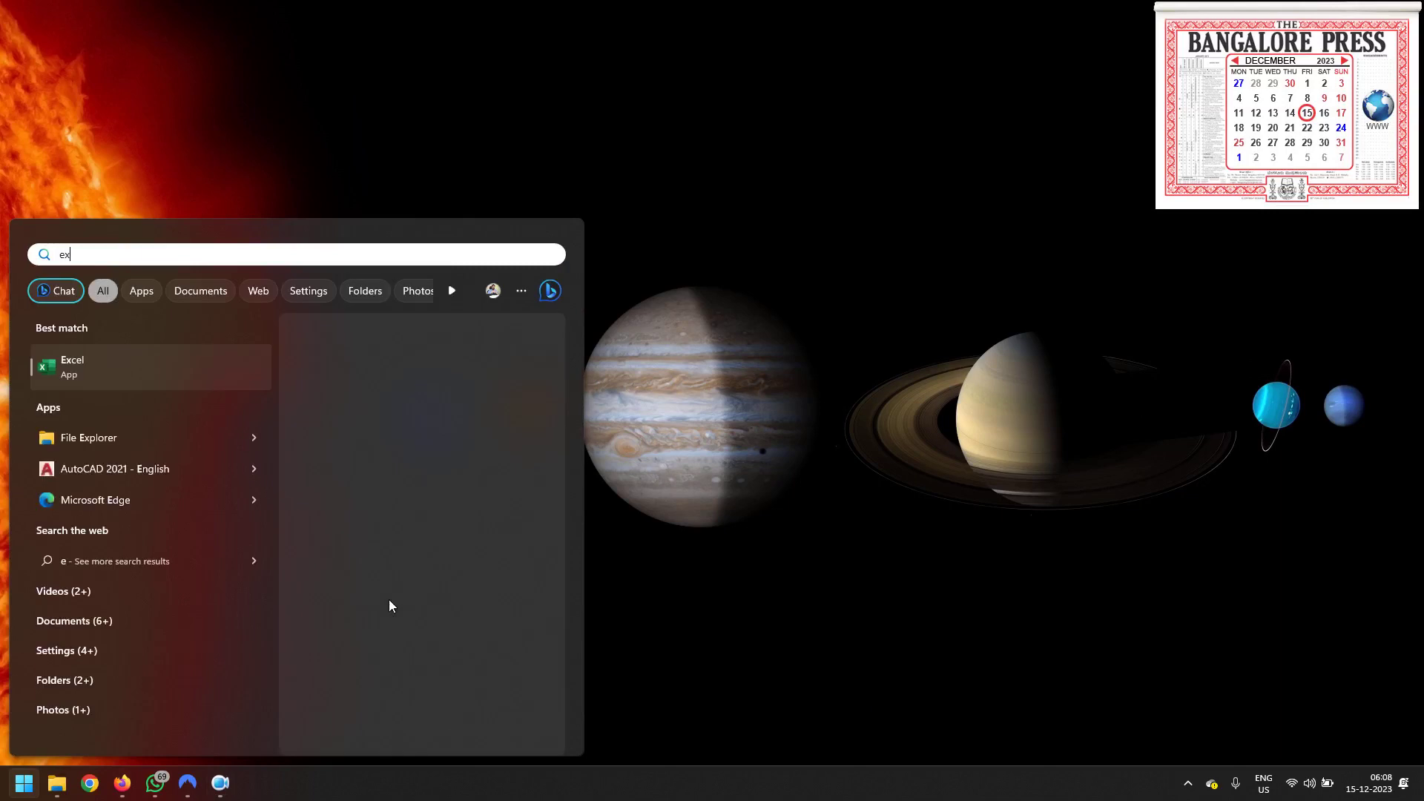
pyautogui.write('c')
pyautogui.click(389, 604)
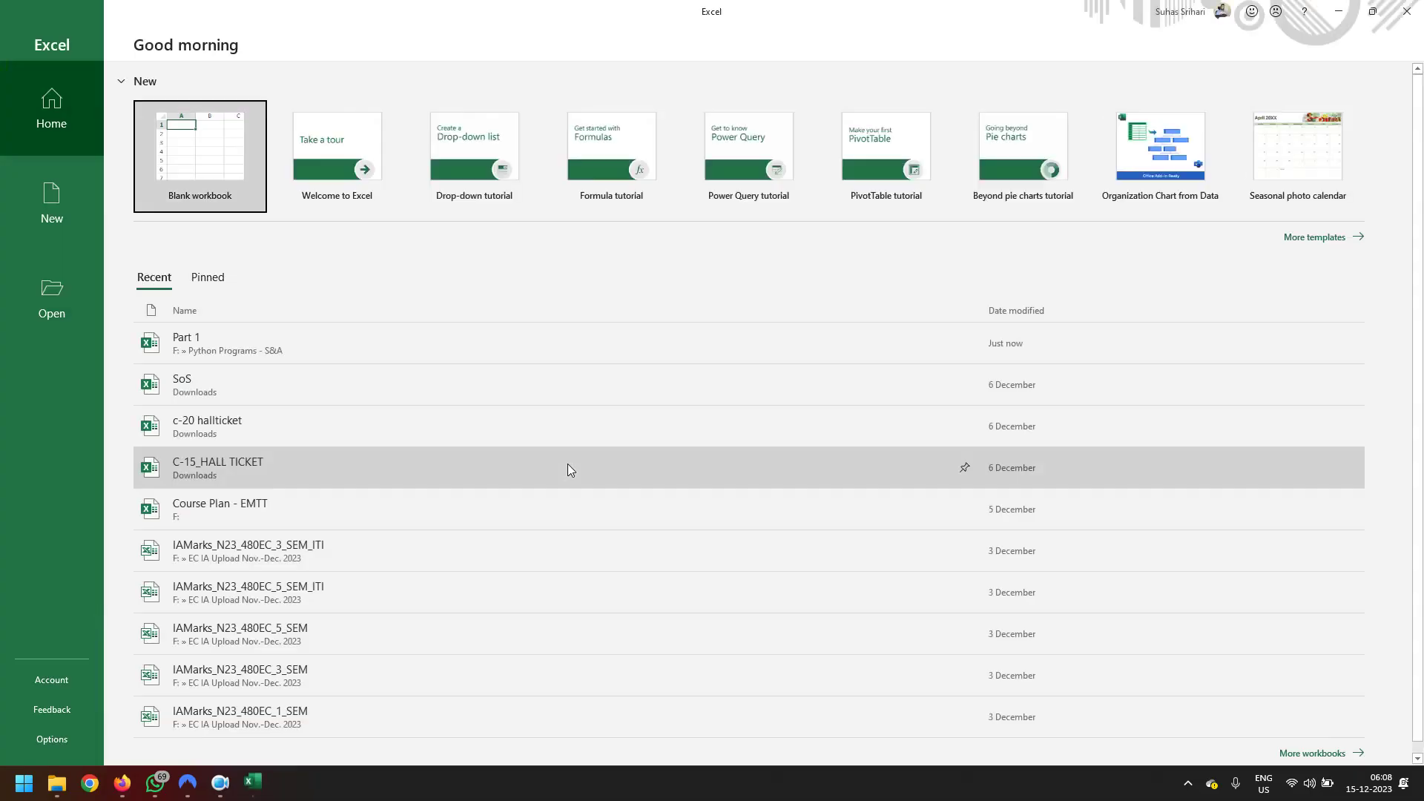
pyautogui.click(191, 171)
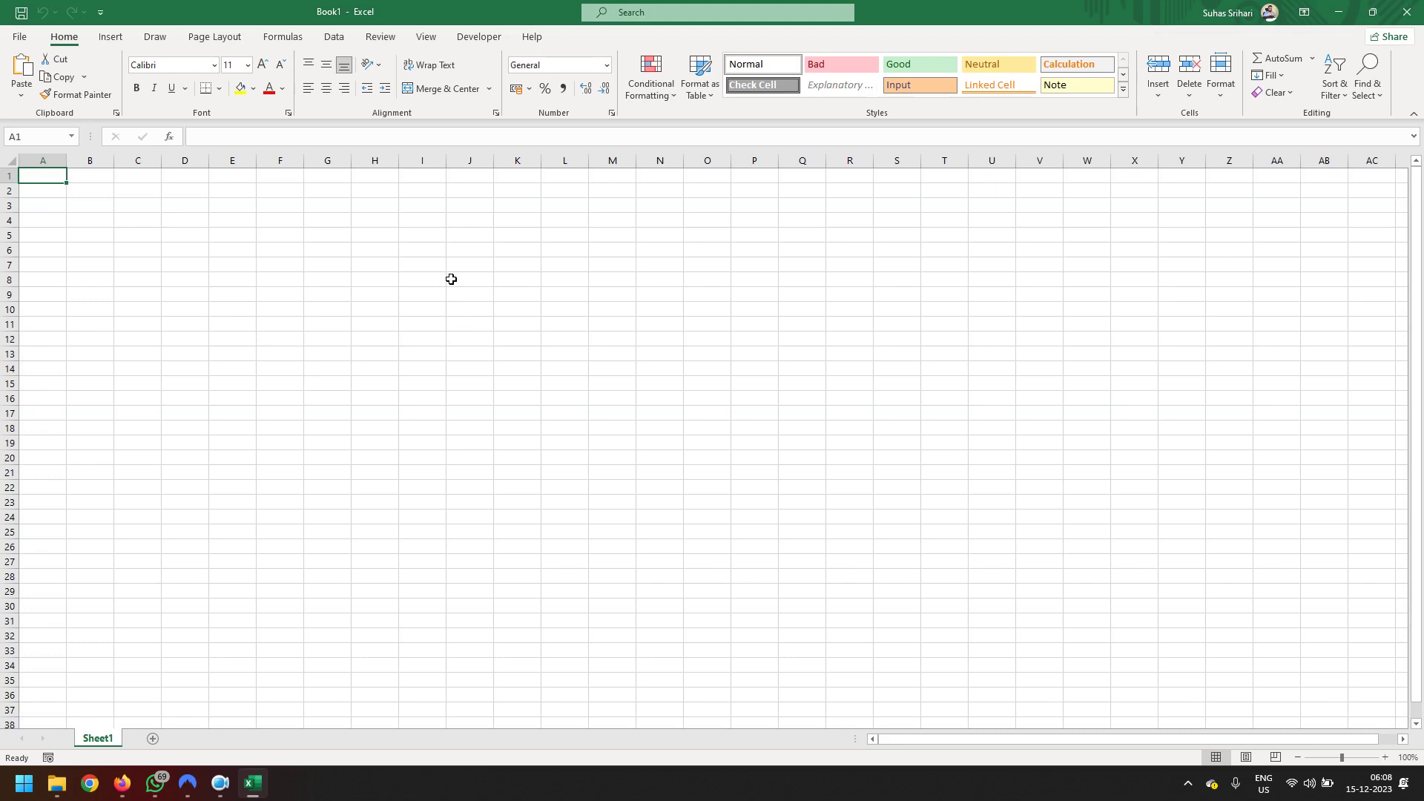
# Enter the headers O_Data in A1 and E-Data in B1.
pyautogui.click(242, 282)
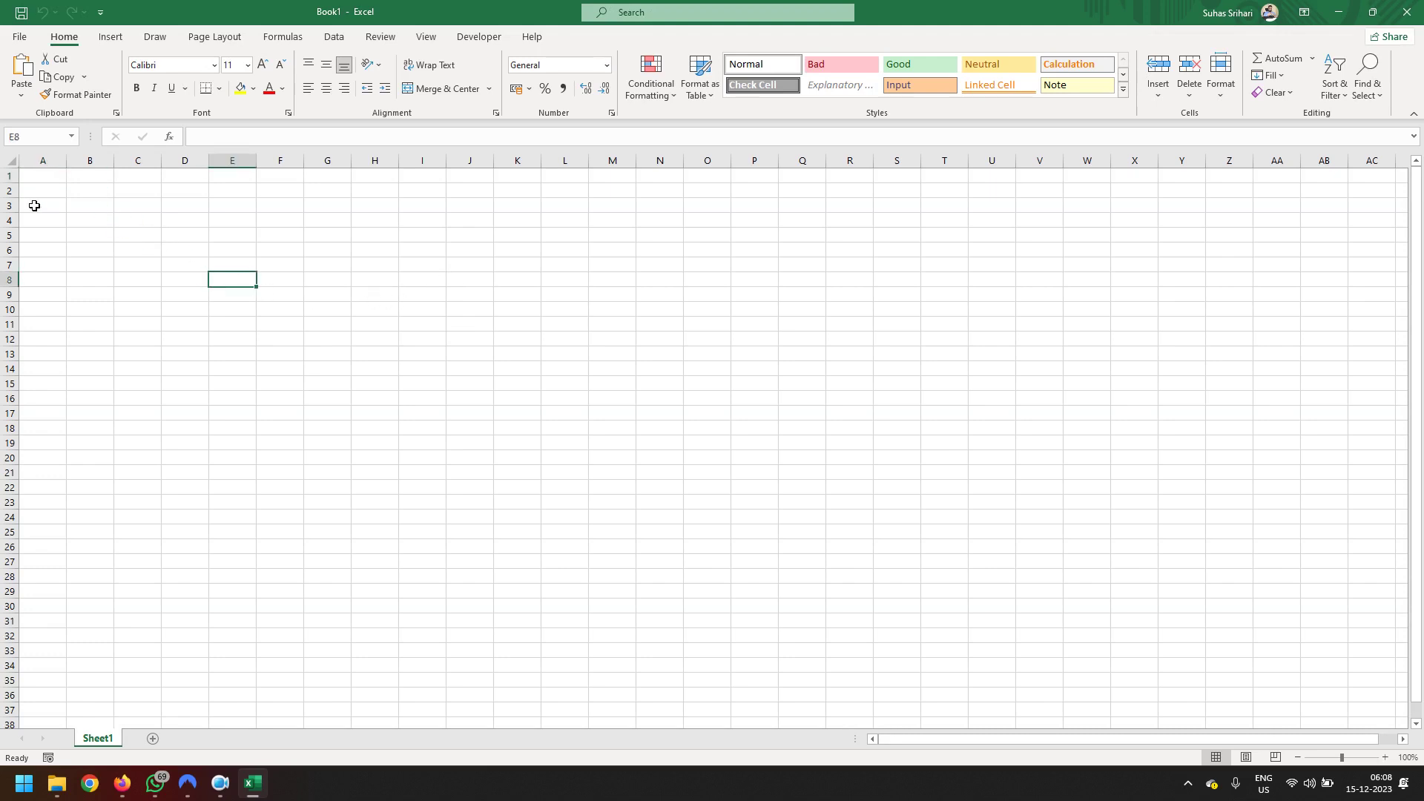
pyautogui.click(61, 177)
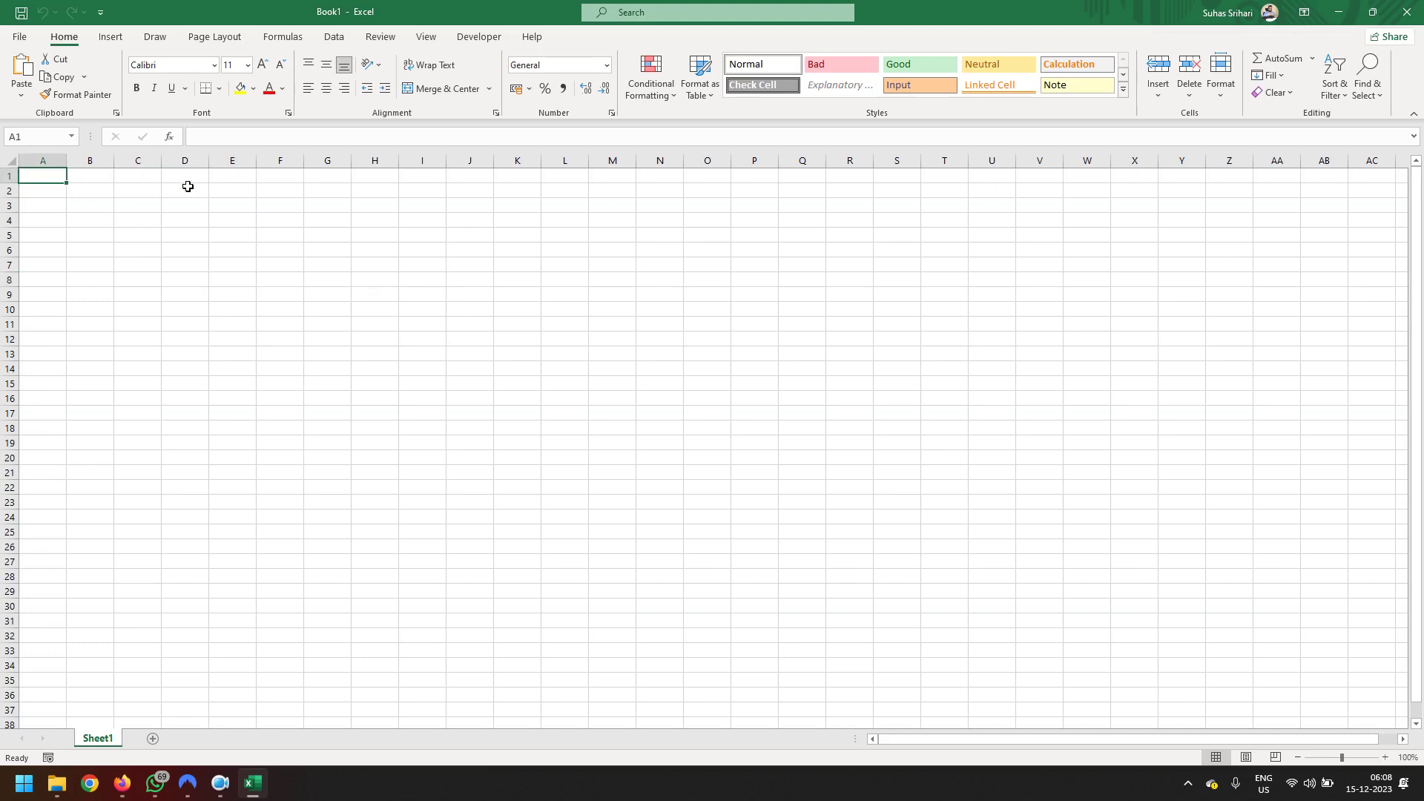
pyautogui.write('O_')
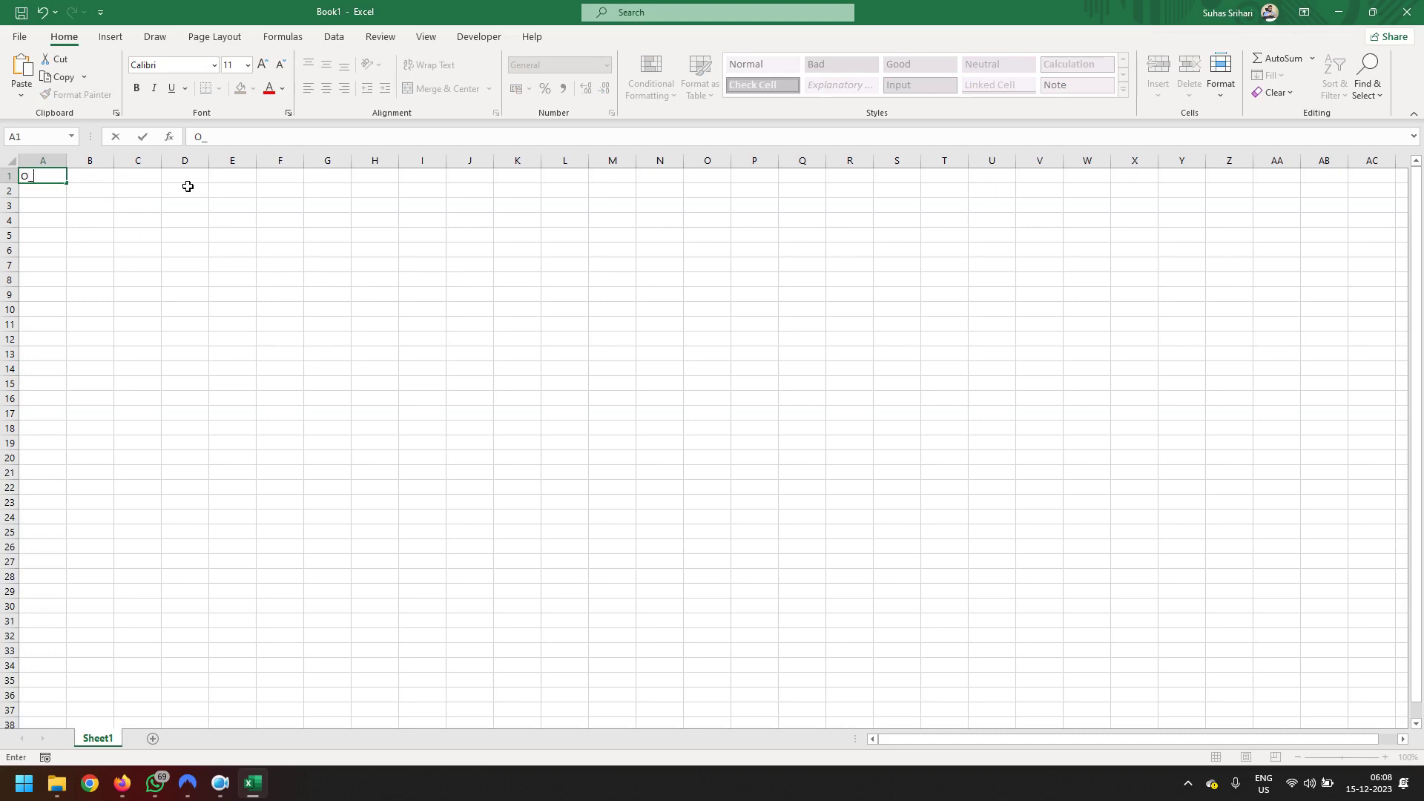
pyautogui.write('Data')
pyautogui.press('Tab')
pyautogui.write('E-')
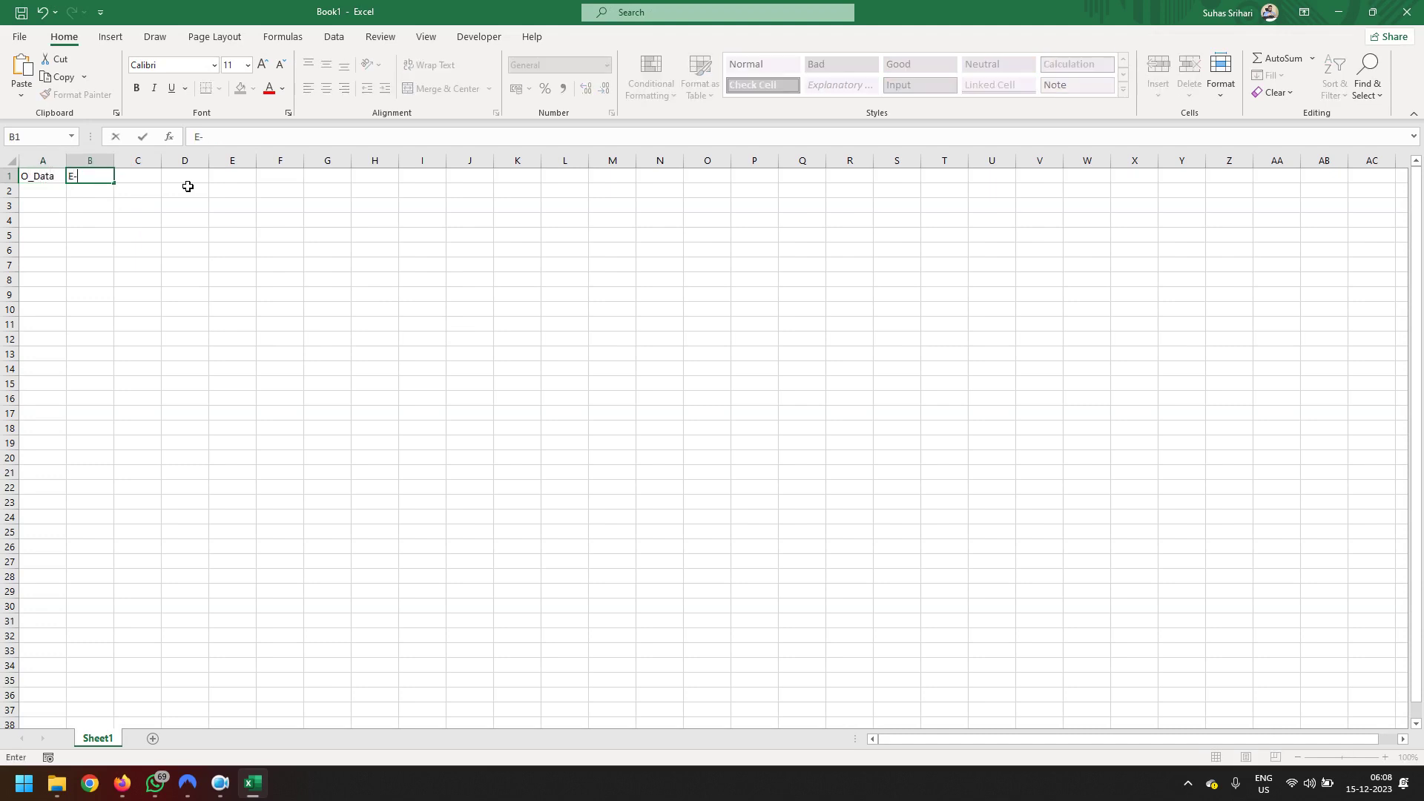
pyautogui.write('Data')
pyautogui.click(158, 279)
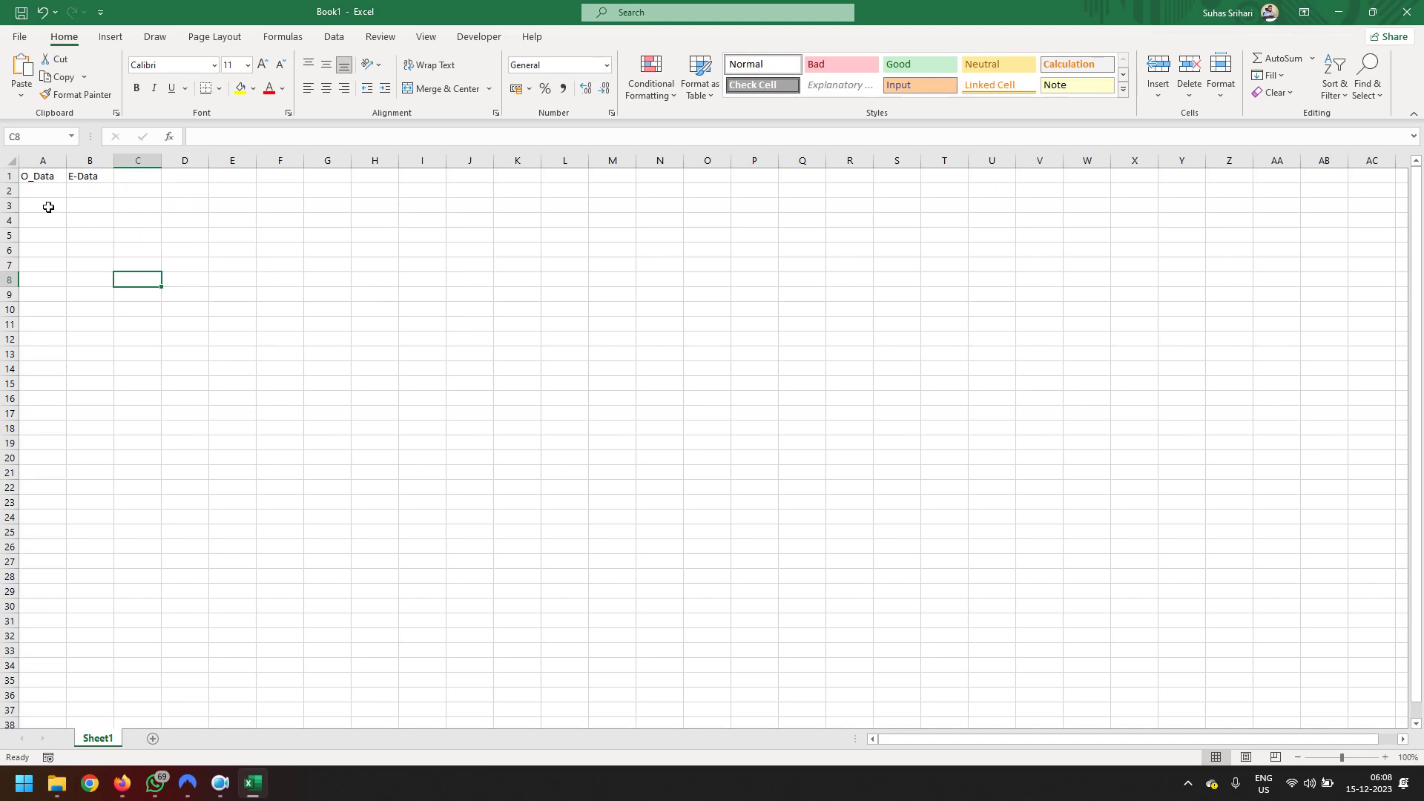
# Enter the odd numbers 1, 3, 5, 7 in A2:A5.
pyautogui.click(44, 191)
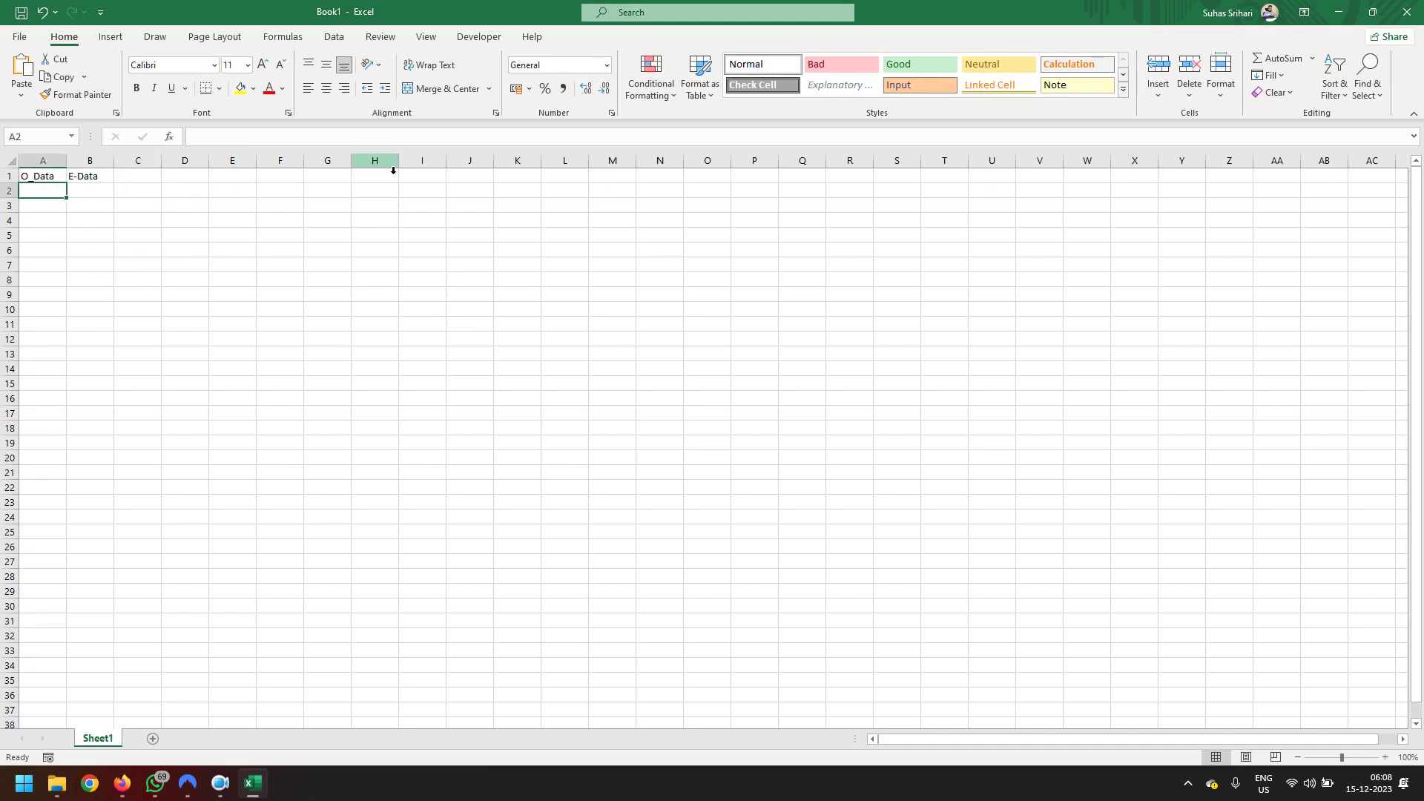
pyautogui.write('1')
pyautogui.press('Return')
pyautogui.write('3')
pyautogui.press('Return')
pyautogui.write('5')
pyautogui.press('Return')
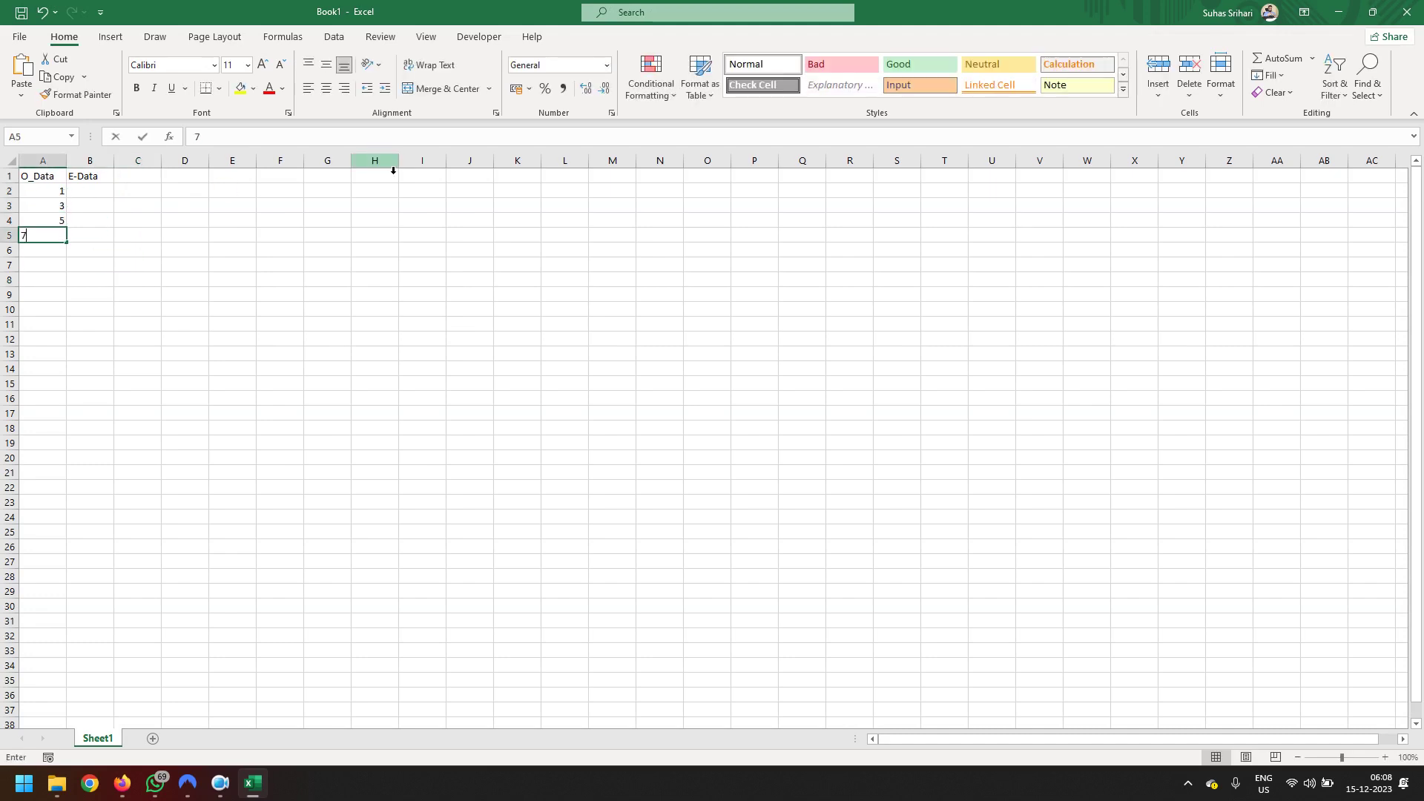
pyautogui.press('Return')
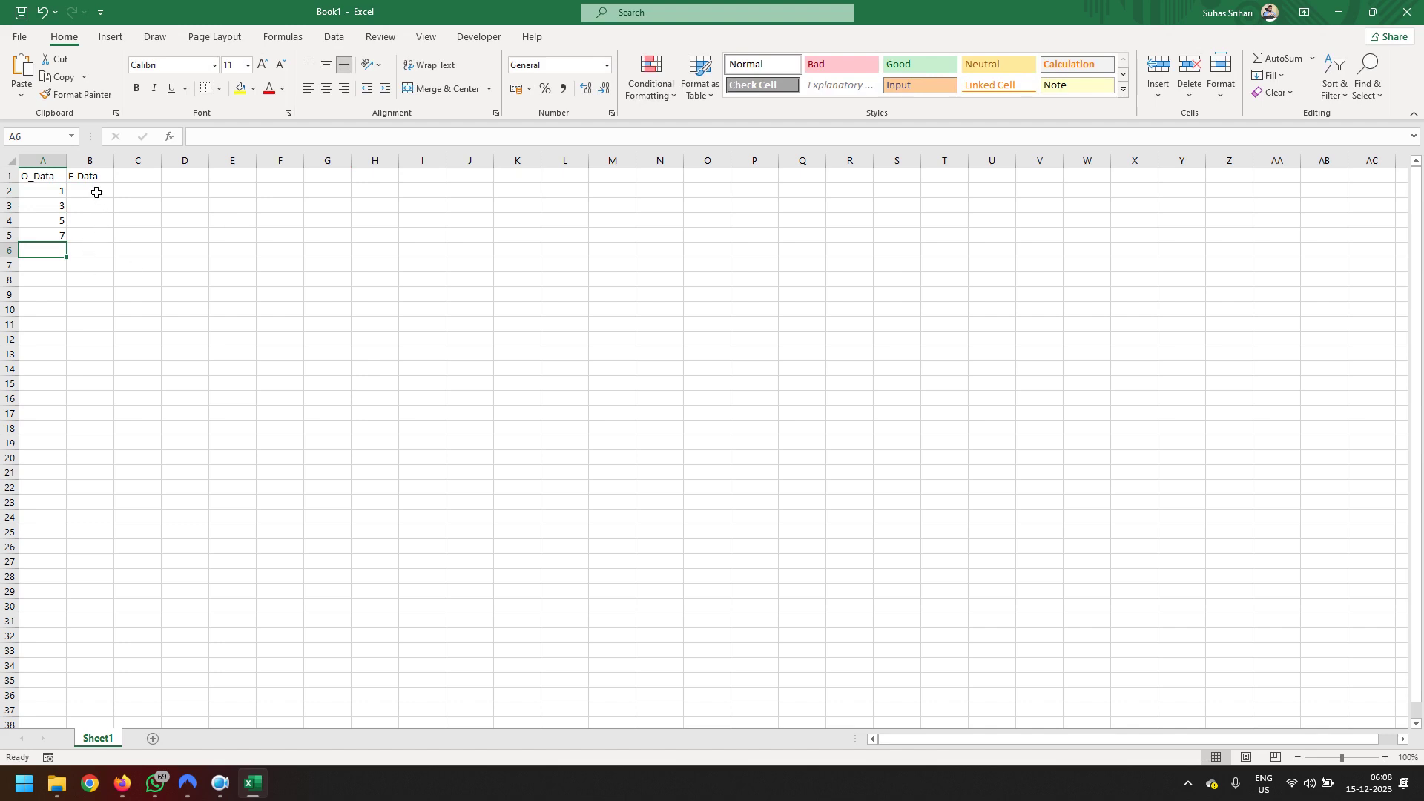
# Enter the even numbers 2, 4, 6, 8 in B2:B5.
pyautogui.click(97, 192)
pyautogui.write('2')
pyautogui.press('Return')
pyautogui.write('4')
pyautogui.press('Return')
pyautogui.write('6 ')
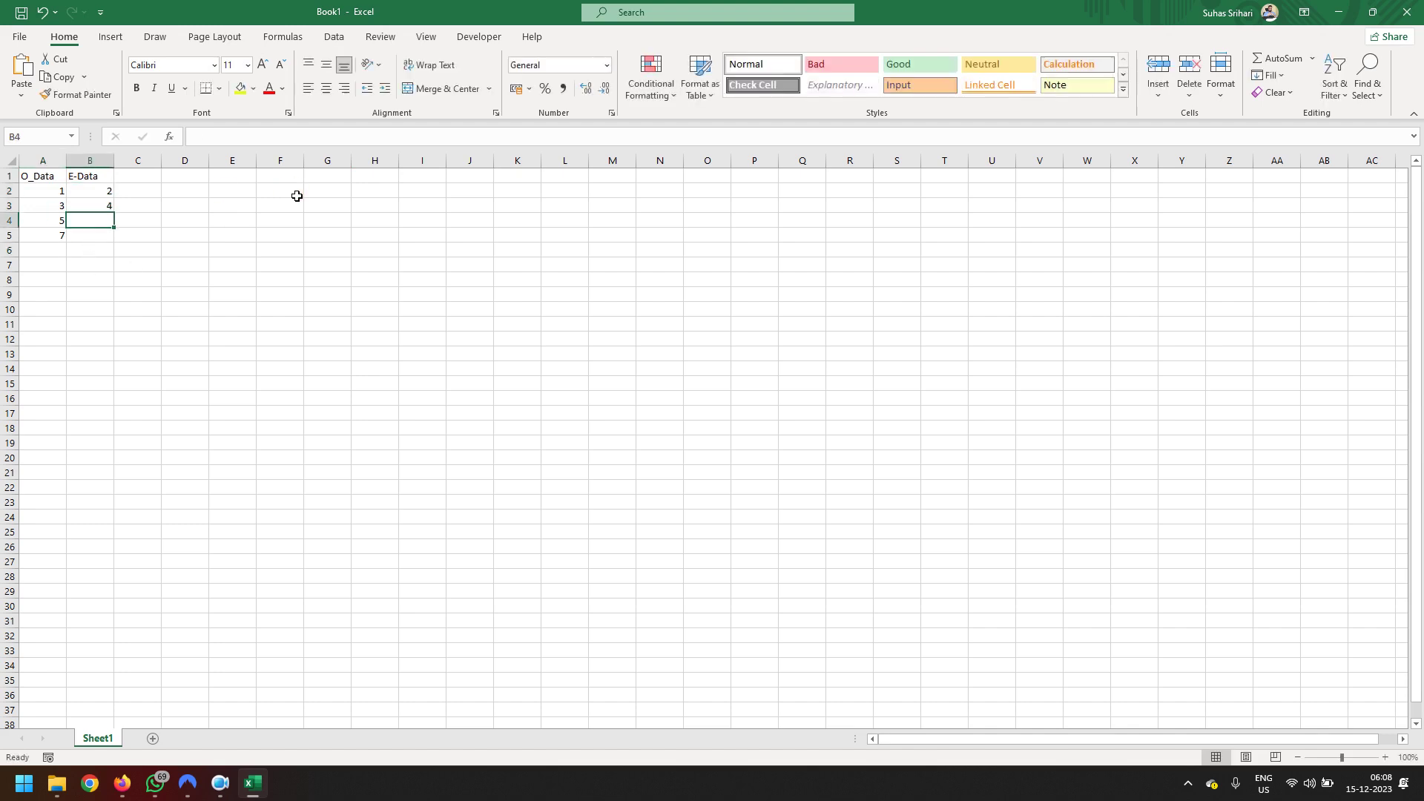
pyautogui.write('8')
pyautogui.press('Return')
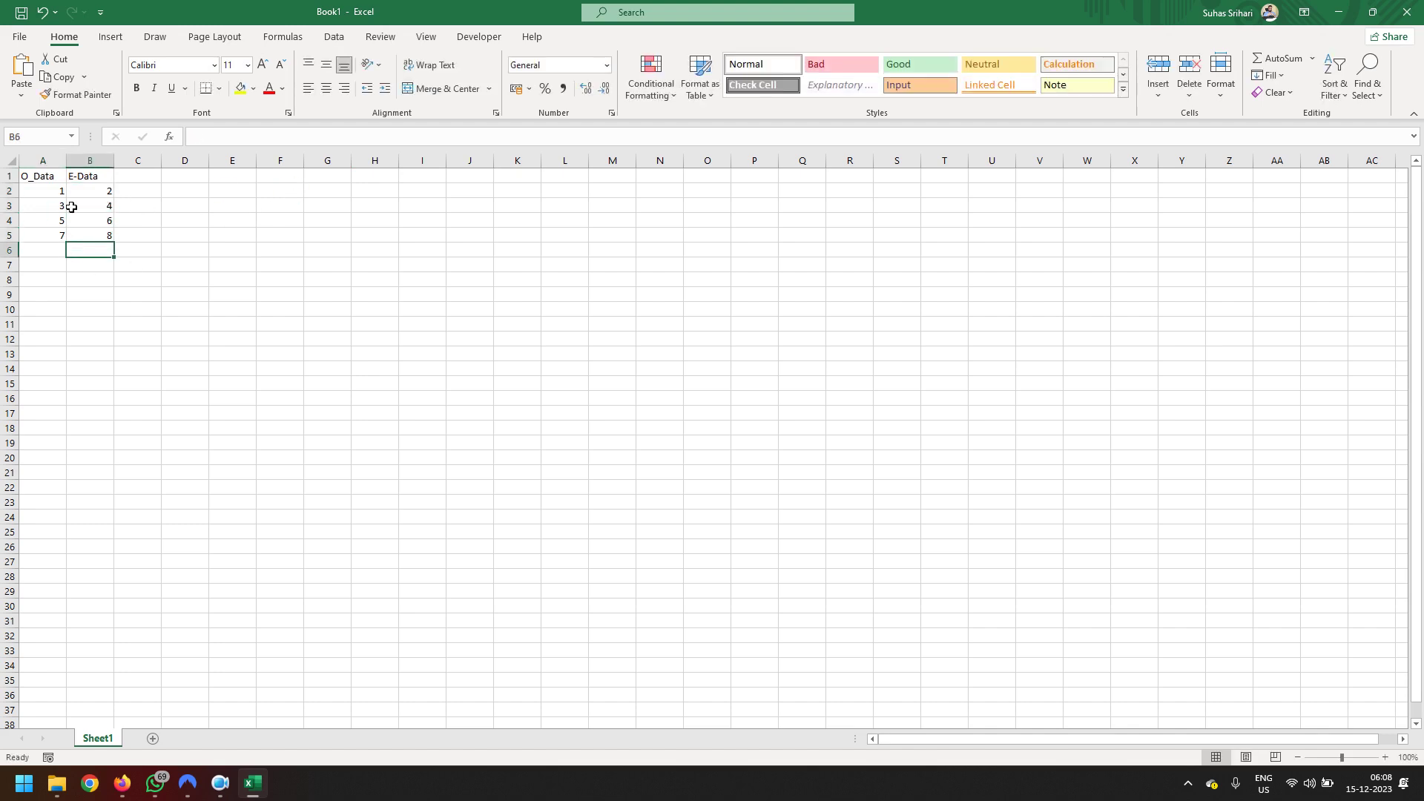
# Centre the data and headers in A1:B5 both horizontally and vertically.
pyautogui.moveTo(42, 192)
pyautogui.mouseDown()
pyautogui.moveTo(45, 220)
pyautogui.moveTo(86, 236)
pyautogui.mouseUp()
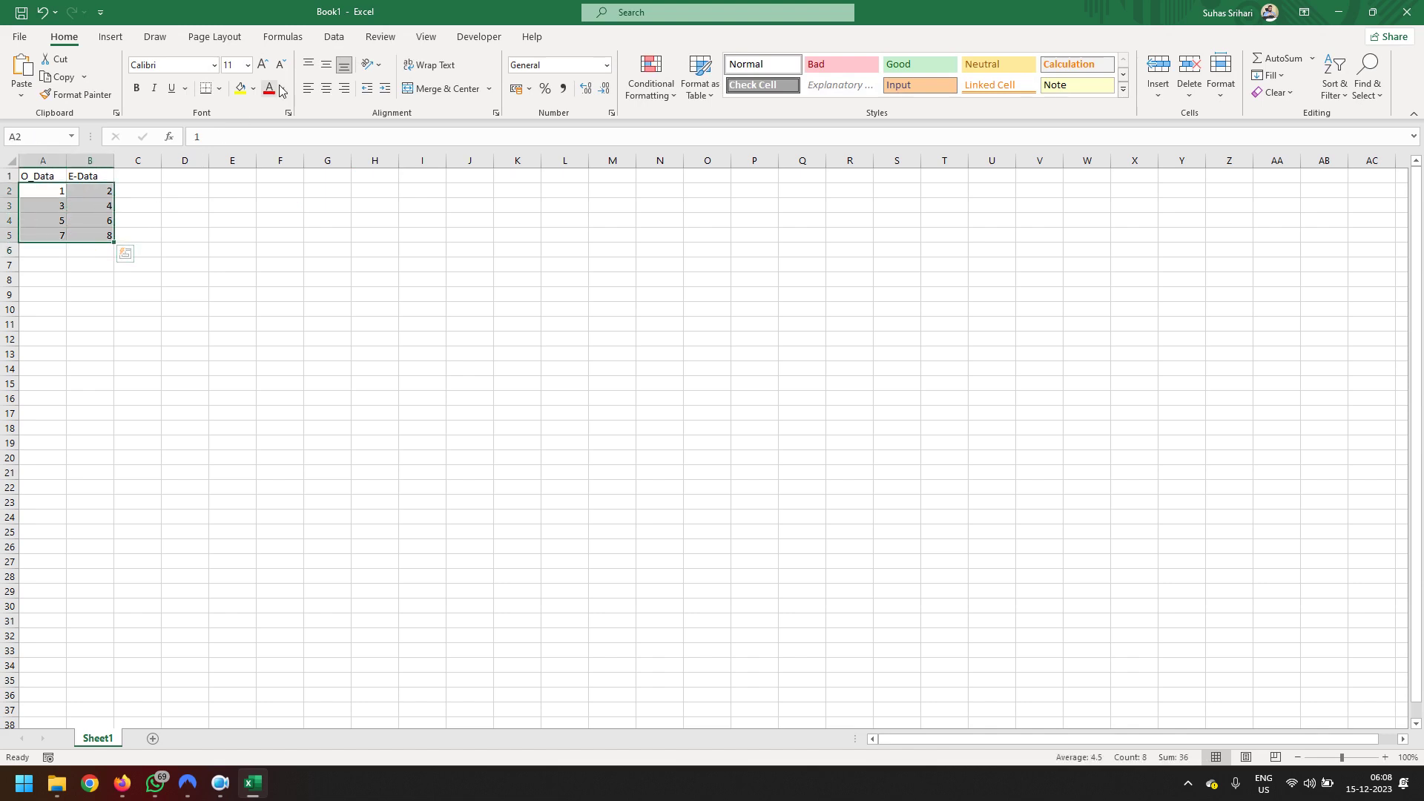
pyautogui.click(325, 89)
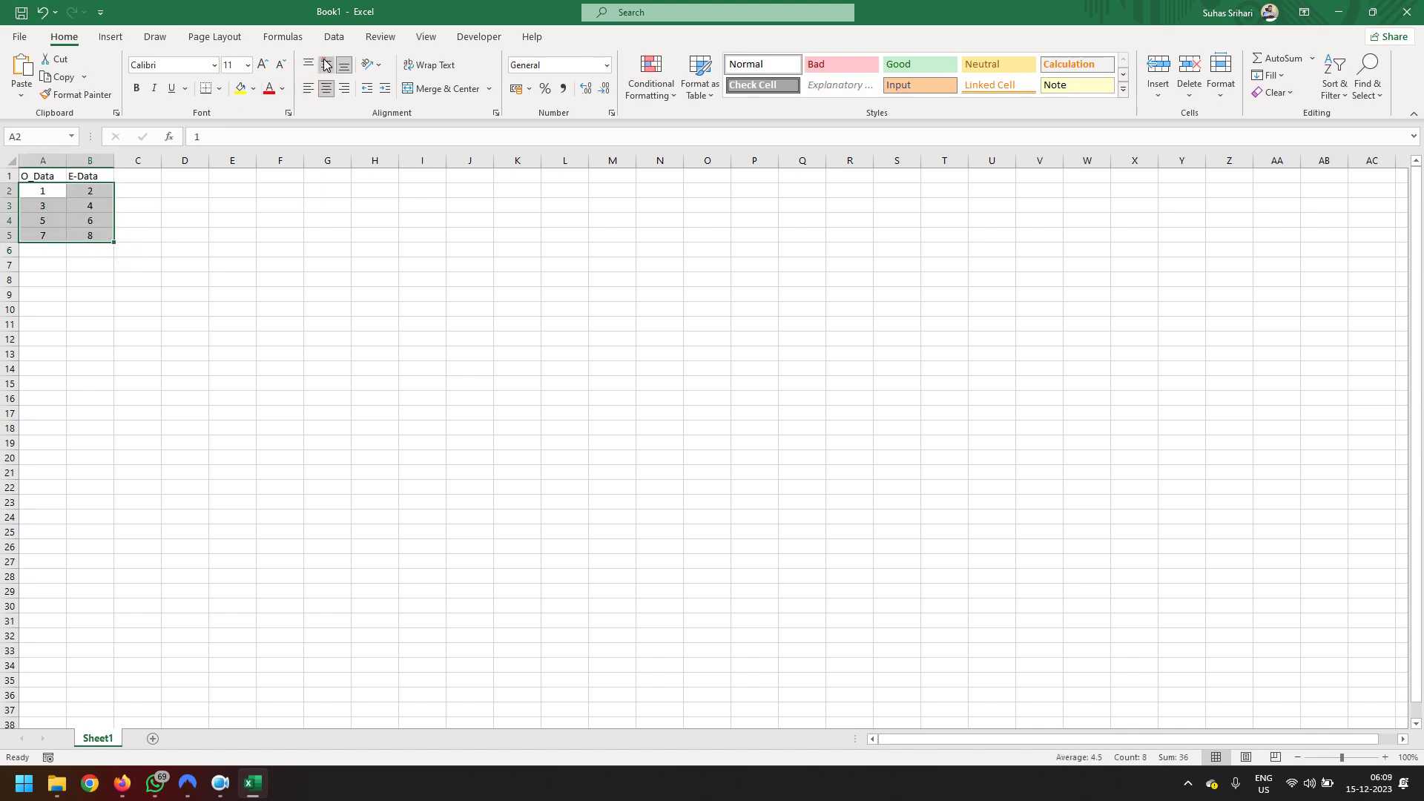
pyautogui.click(326, 65)
pyautogui.moveTo(52, 178); pyautogui.dragTo(90, 234)
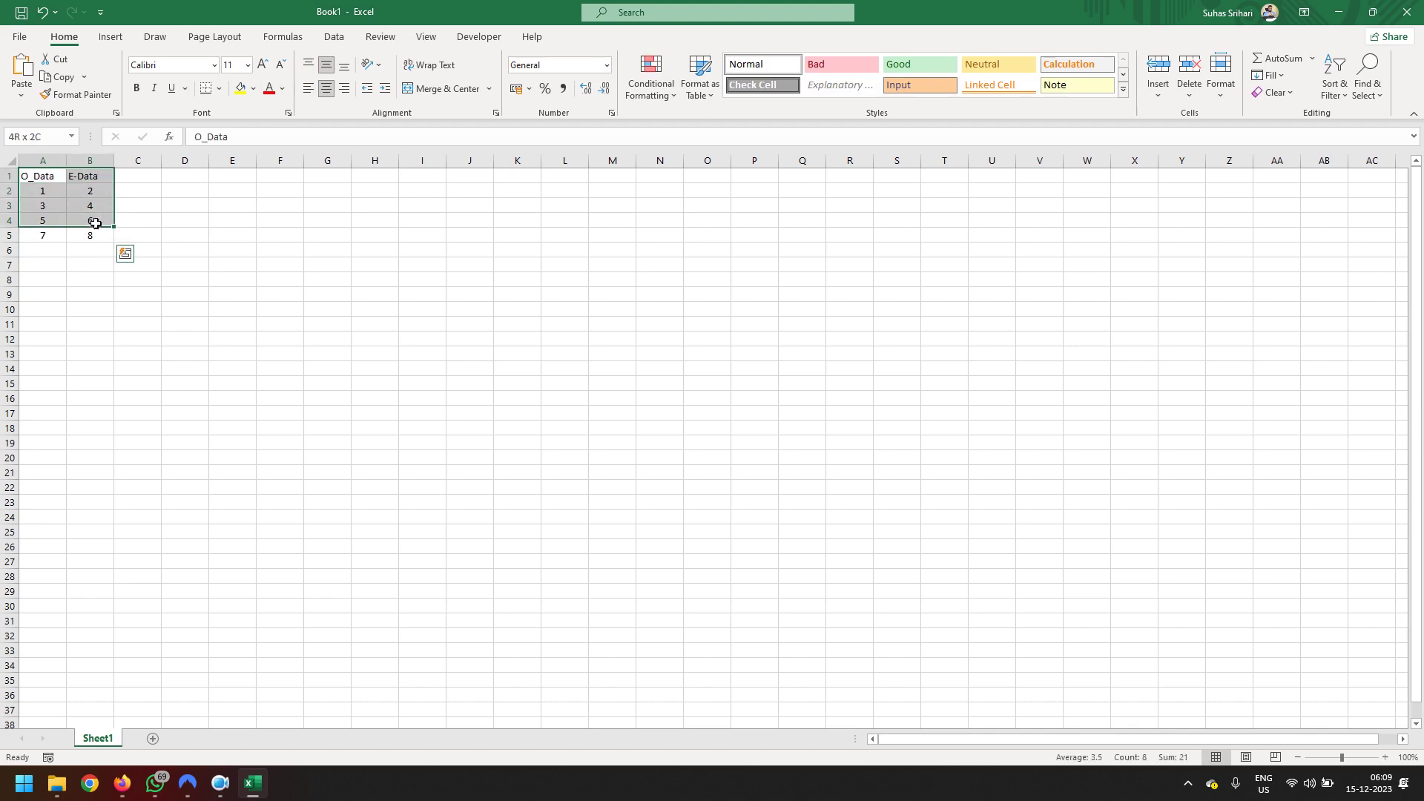
pyautogui.click(325, 88)
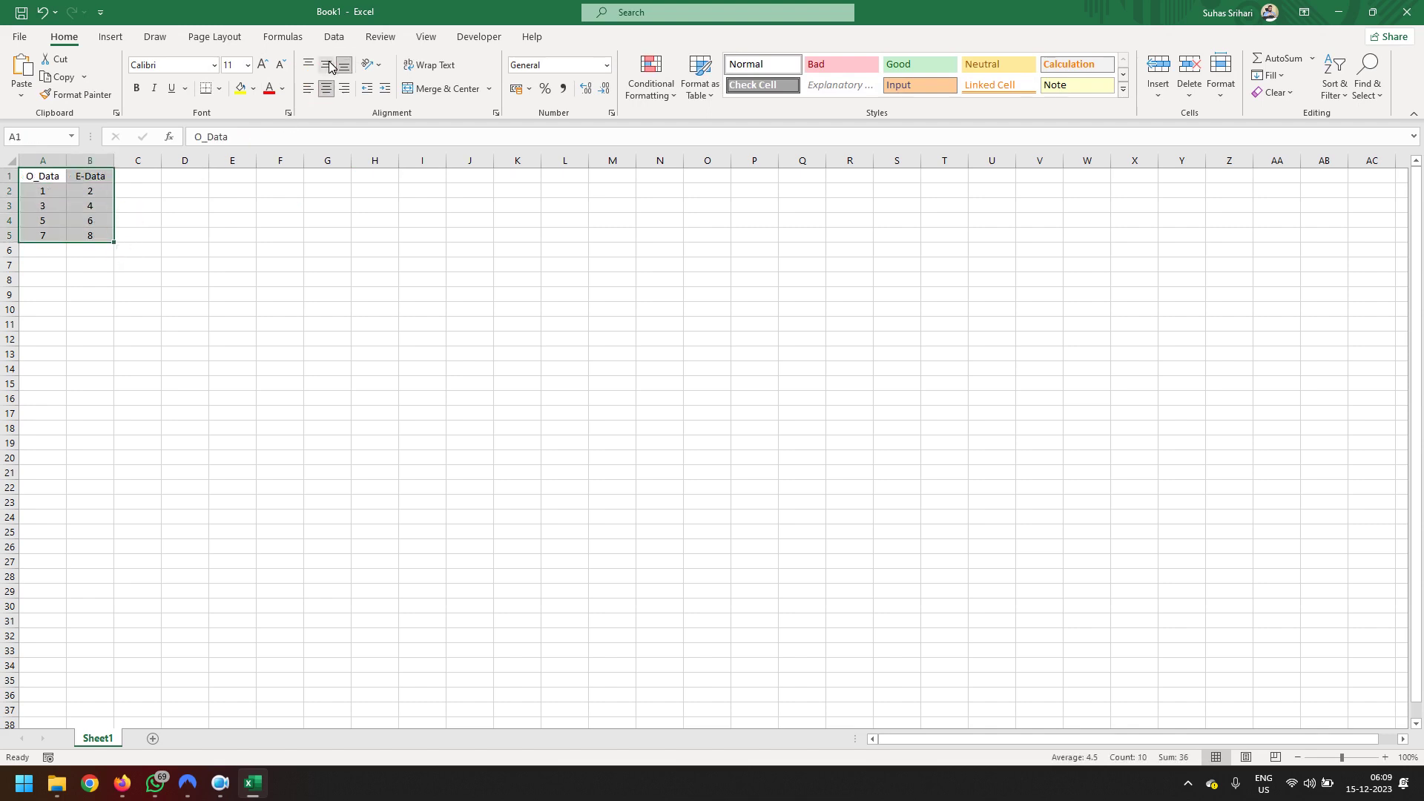
pyautogui.click(326, 65)
pyautogui.click(134, 282)
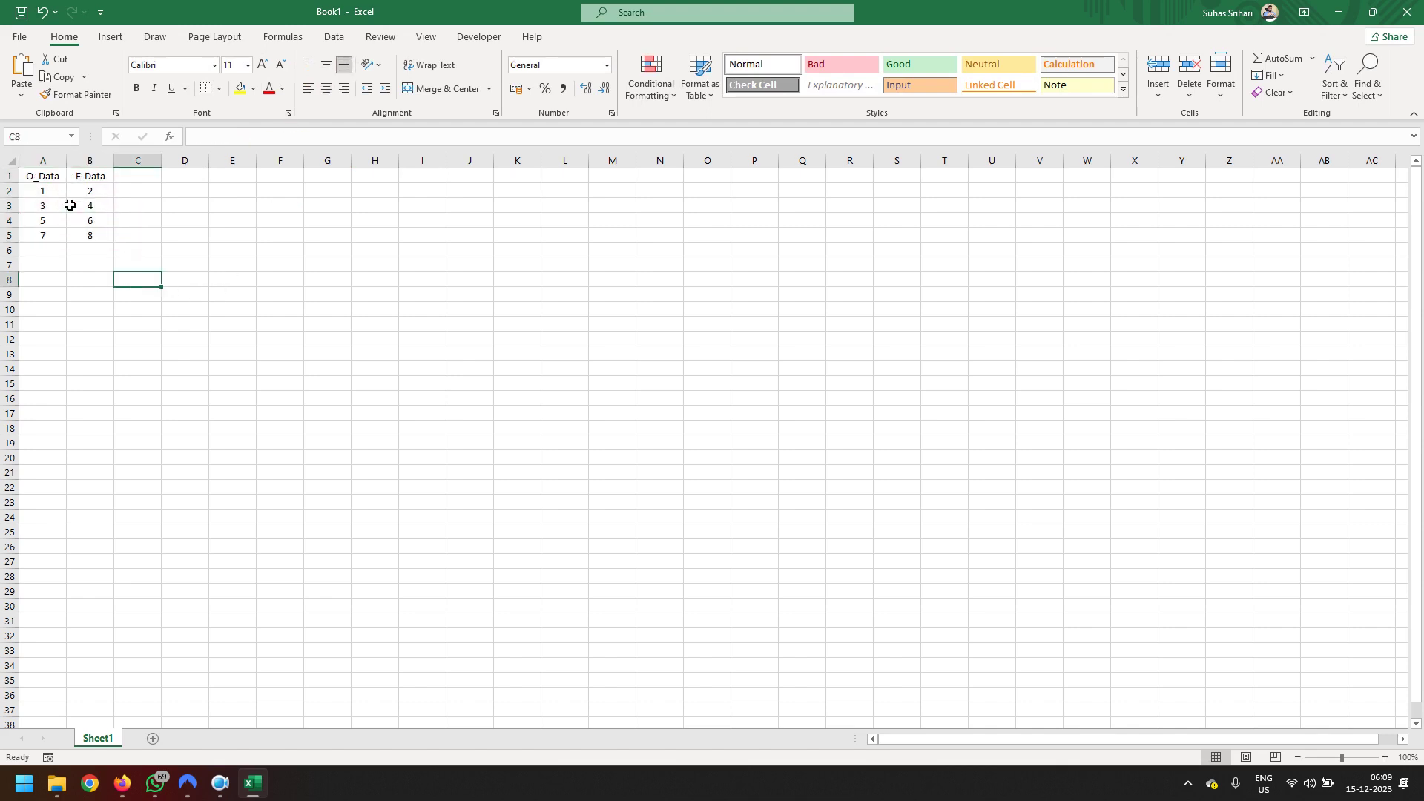
# Extend both series to row 51 (99 and 100) and apply All Borders.
pyautogui.moveTo(57, 194)
pyautogui.mouseDown()
pyautogui.moveTo(100, 232)
pyautogui.moveTo(69, 709)
pyautogui.moveTo(94, 746)
pyautogui.mouseUp()
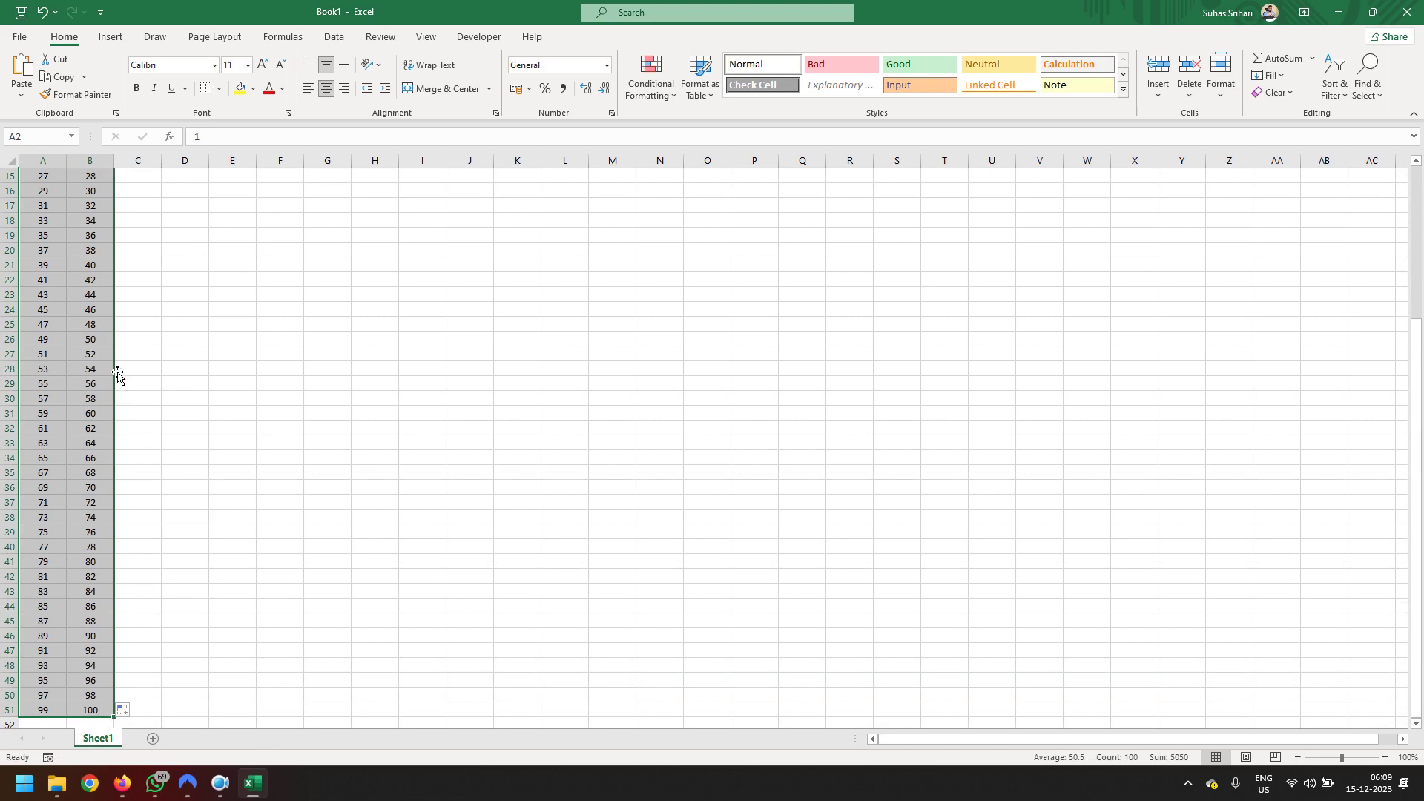
pyautogui.scroll(5, 117, 375)
pyautogui.click(221, 89)
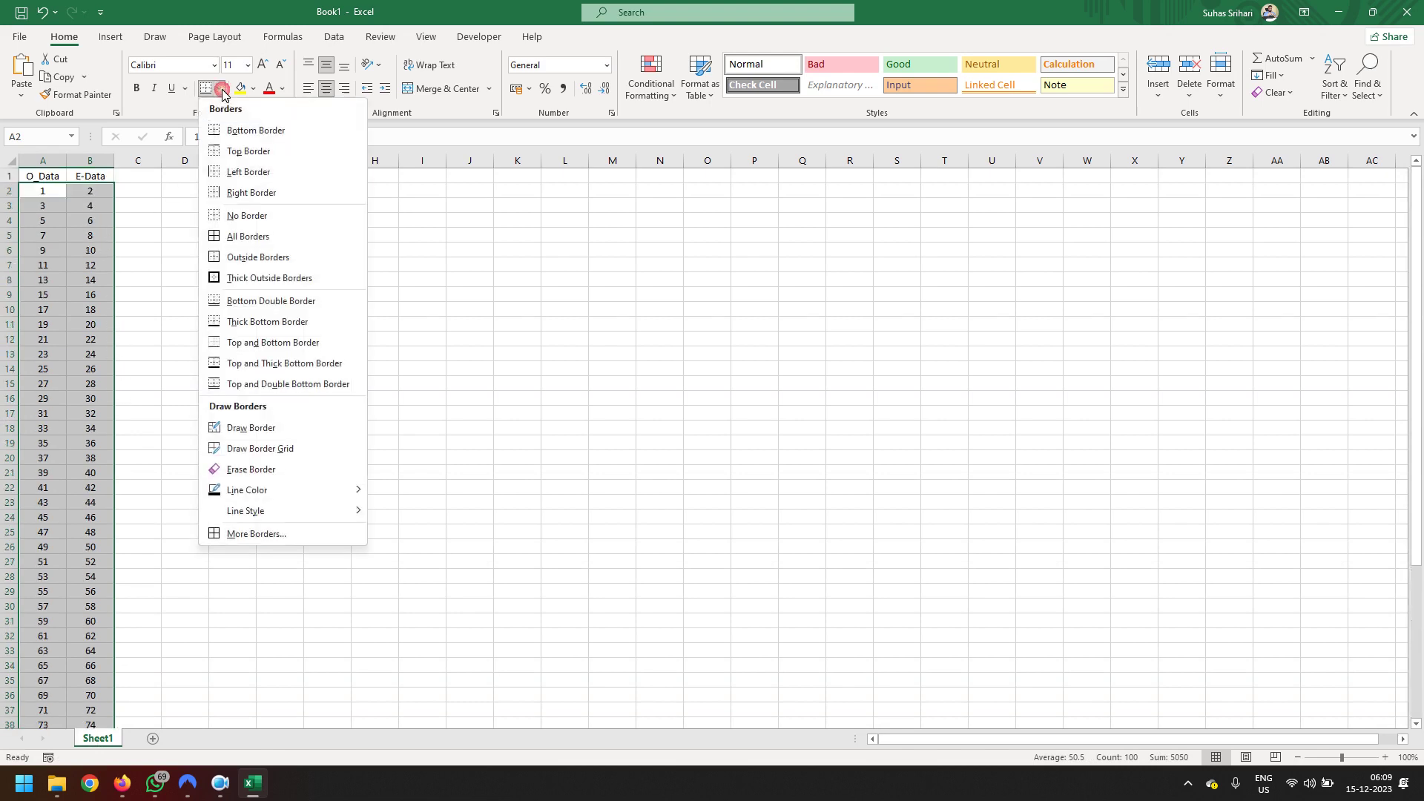
pyautogui.click(252, 236)
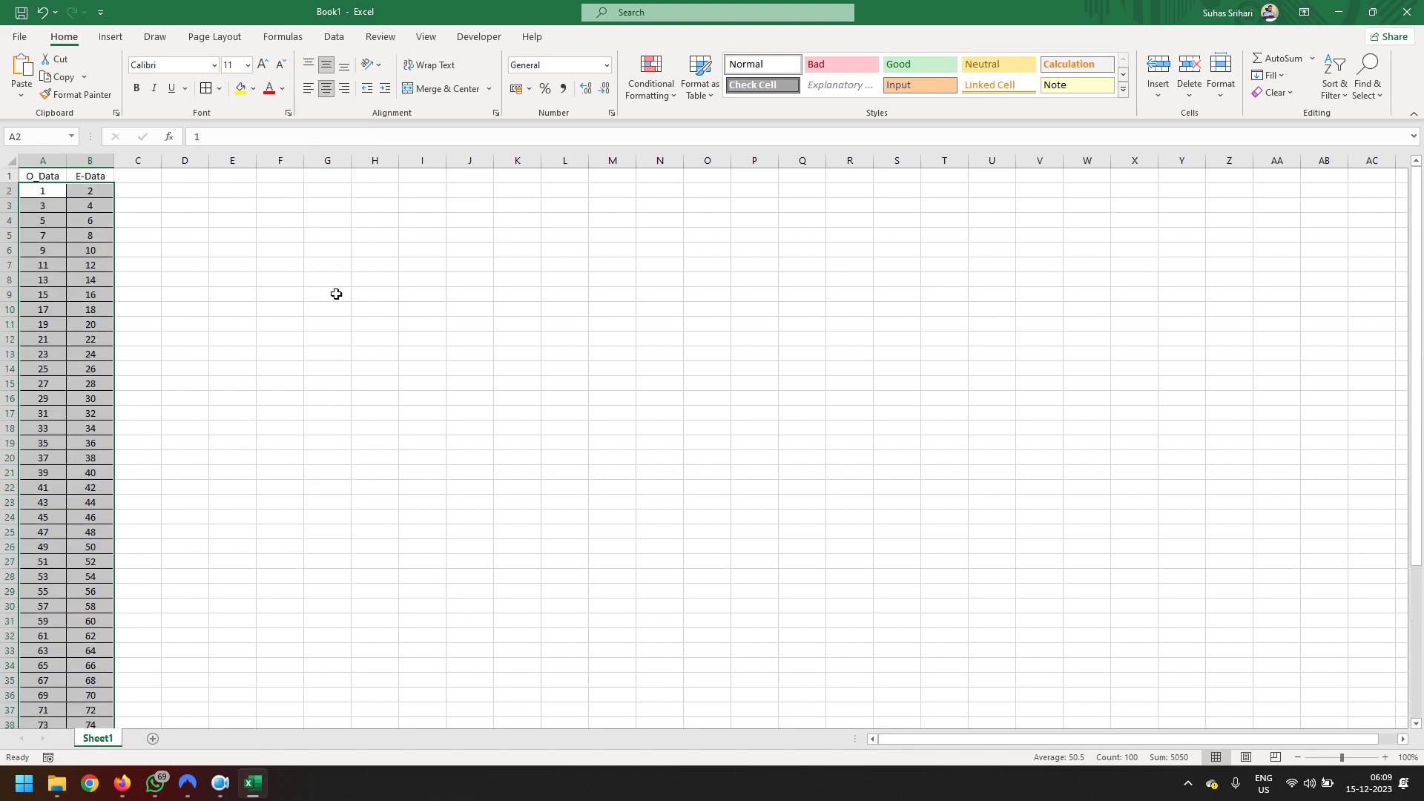
pyautogui.click(337, 354)
pyautogui.moveTo(46, 177); pyautogui.dragTo(84, 184)
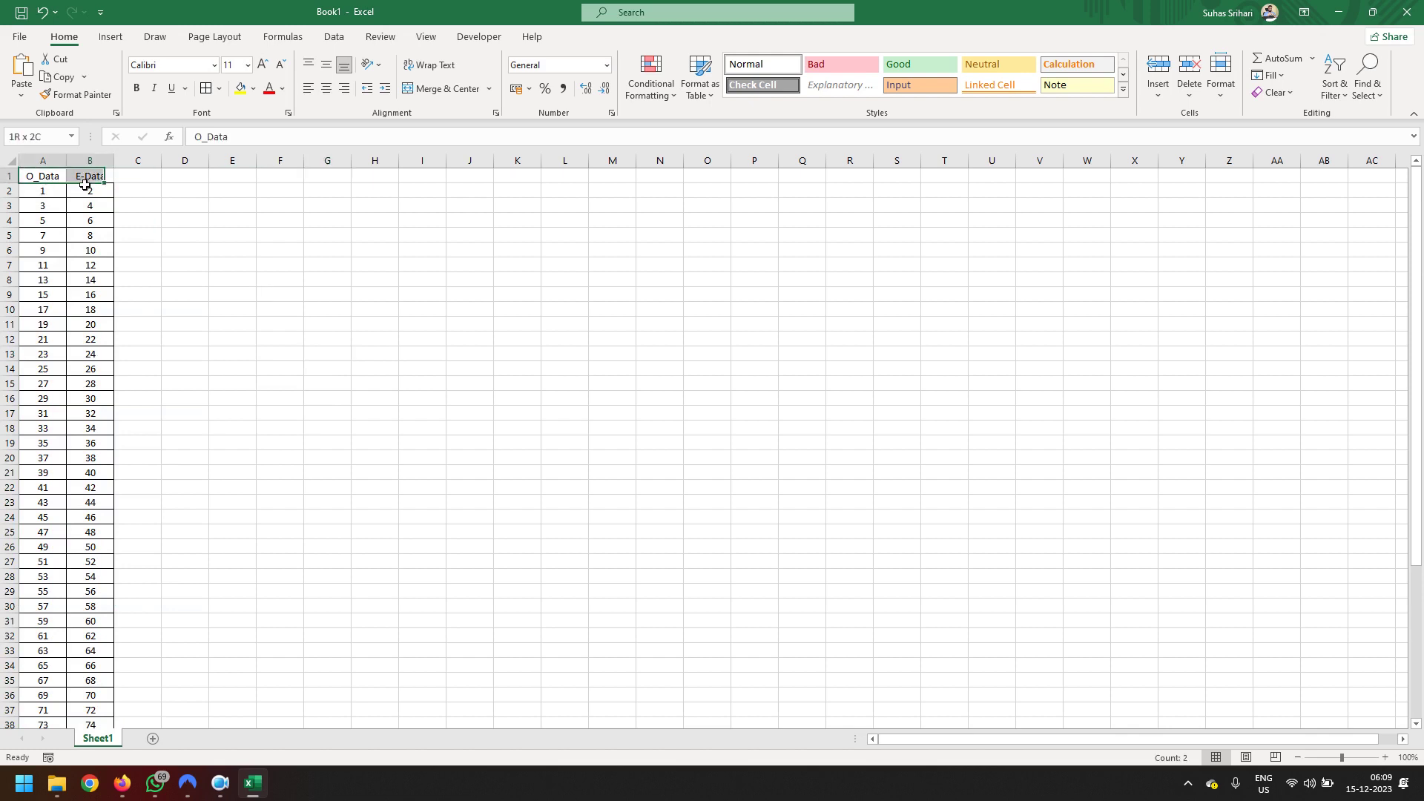
pyautogui.click(230, 323)
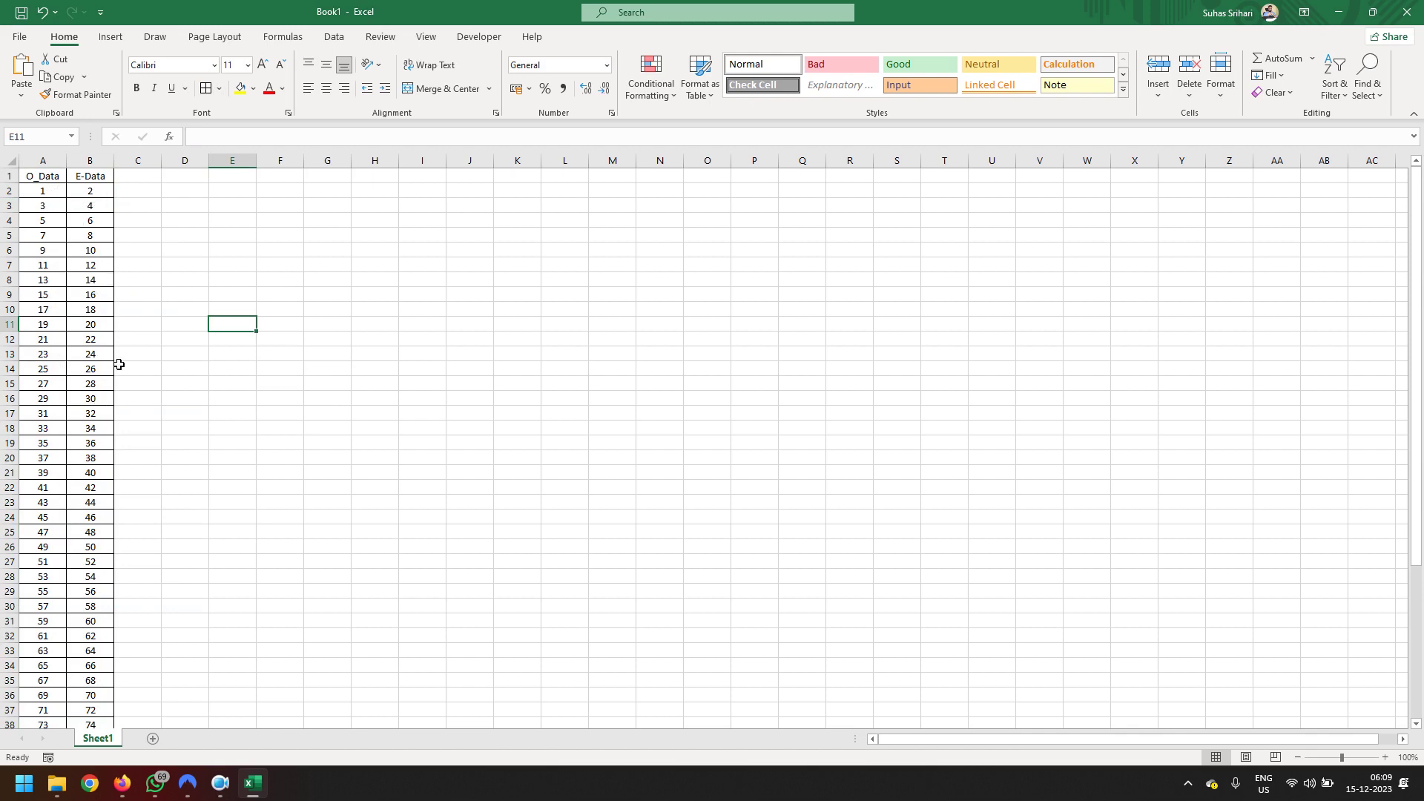
# Add the summary headings O-Data in E2 and E-Data in F2.
pyautogui.click(226, 269)
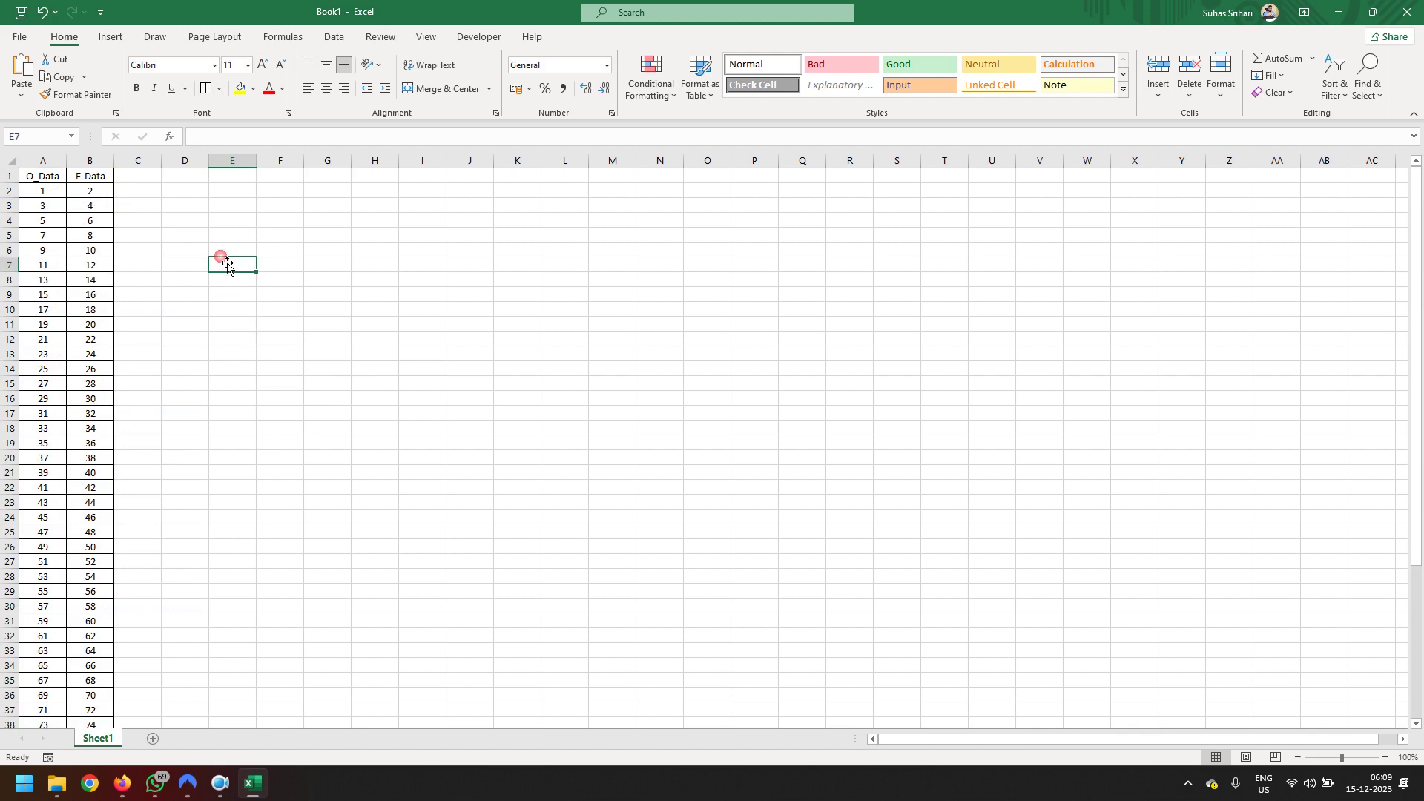
pyautogui.click(226, 192)
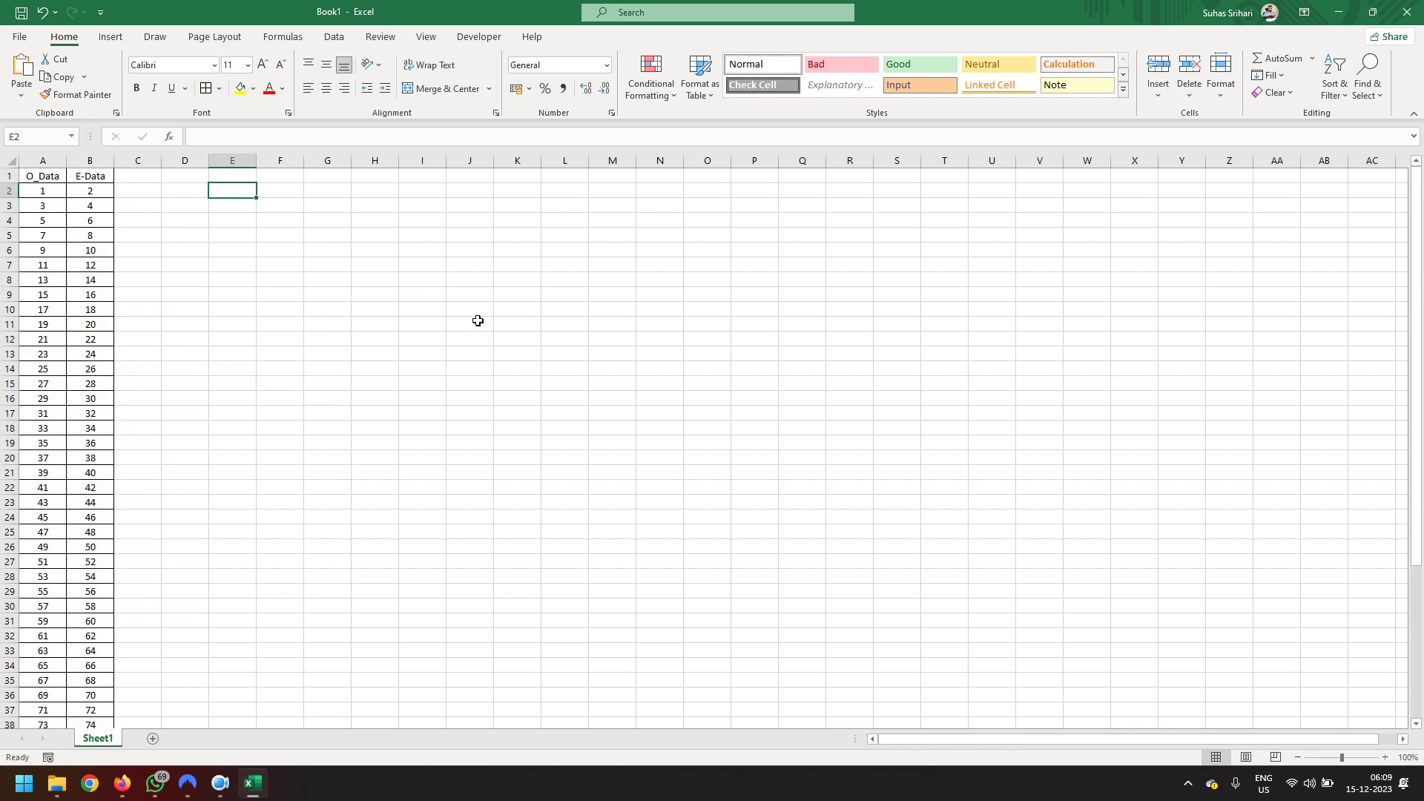
pyautogui.write('E')
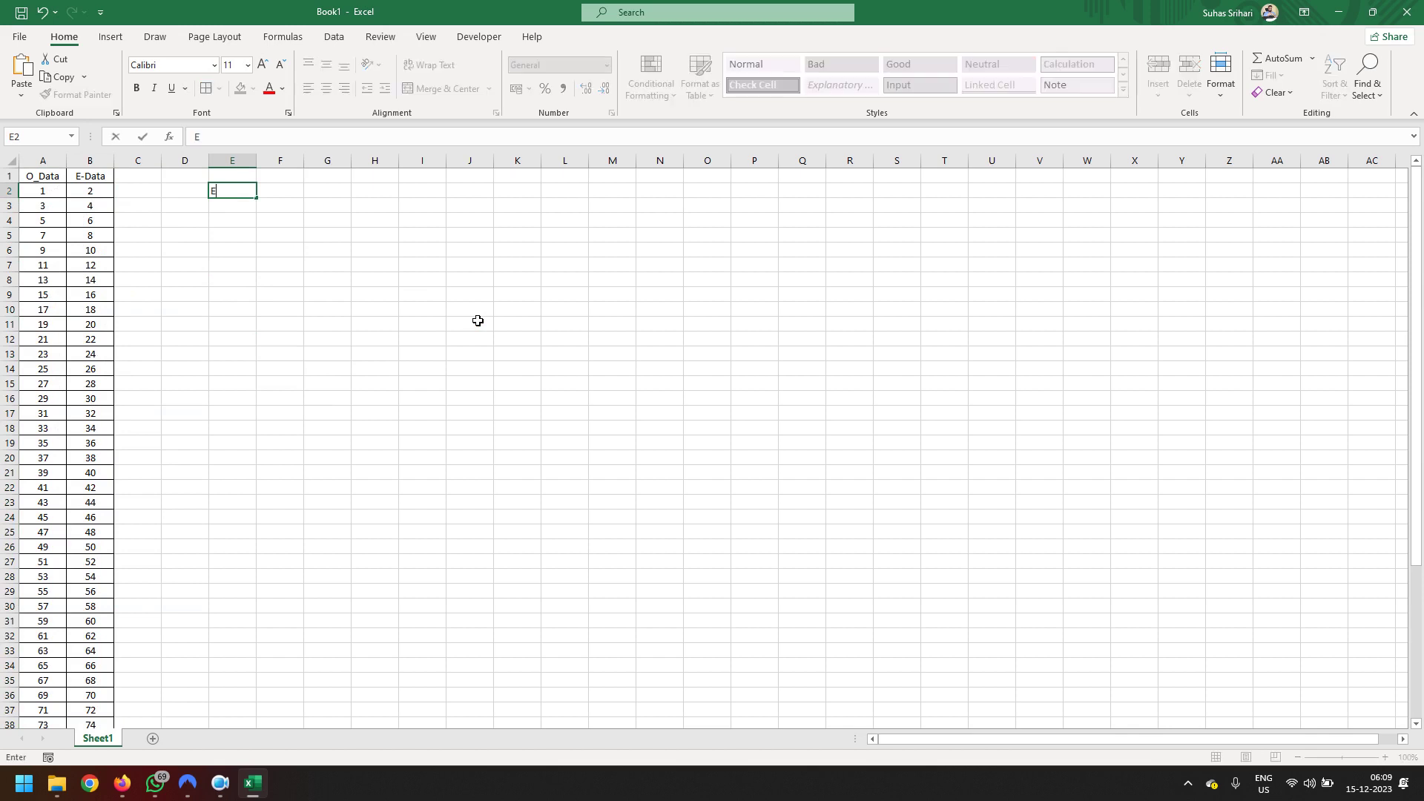
pyautogui.write('-Dat')
pyautogui.write('a')
pyautogui.press('Tab')
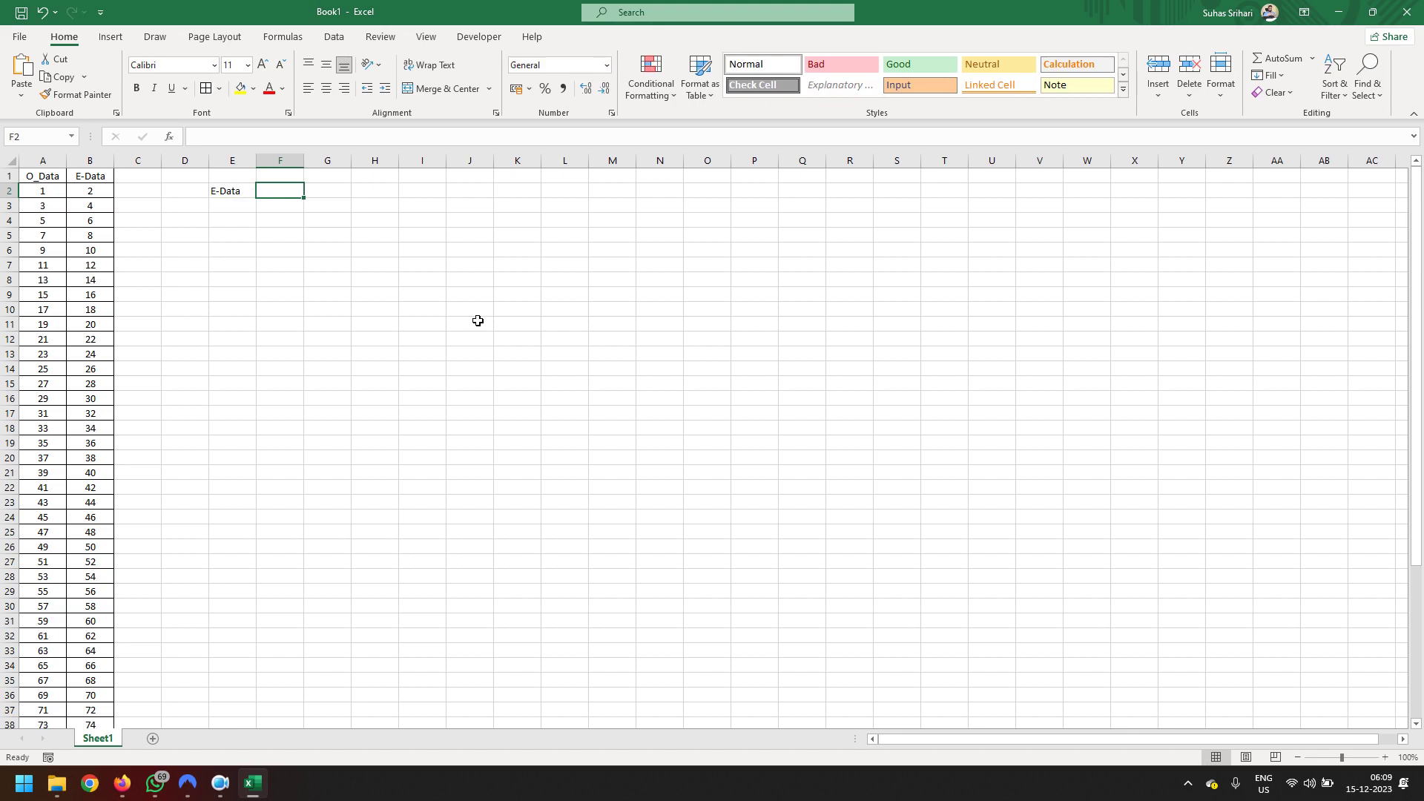
pyautogui.write('O')
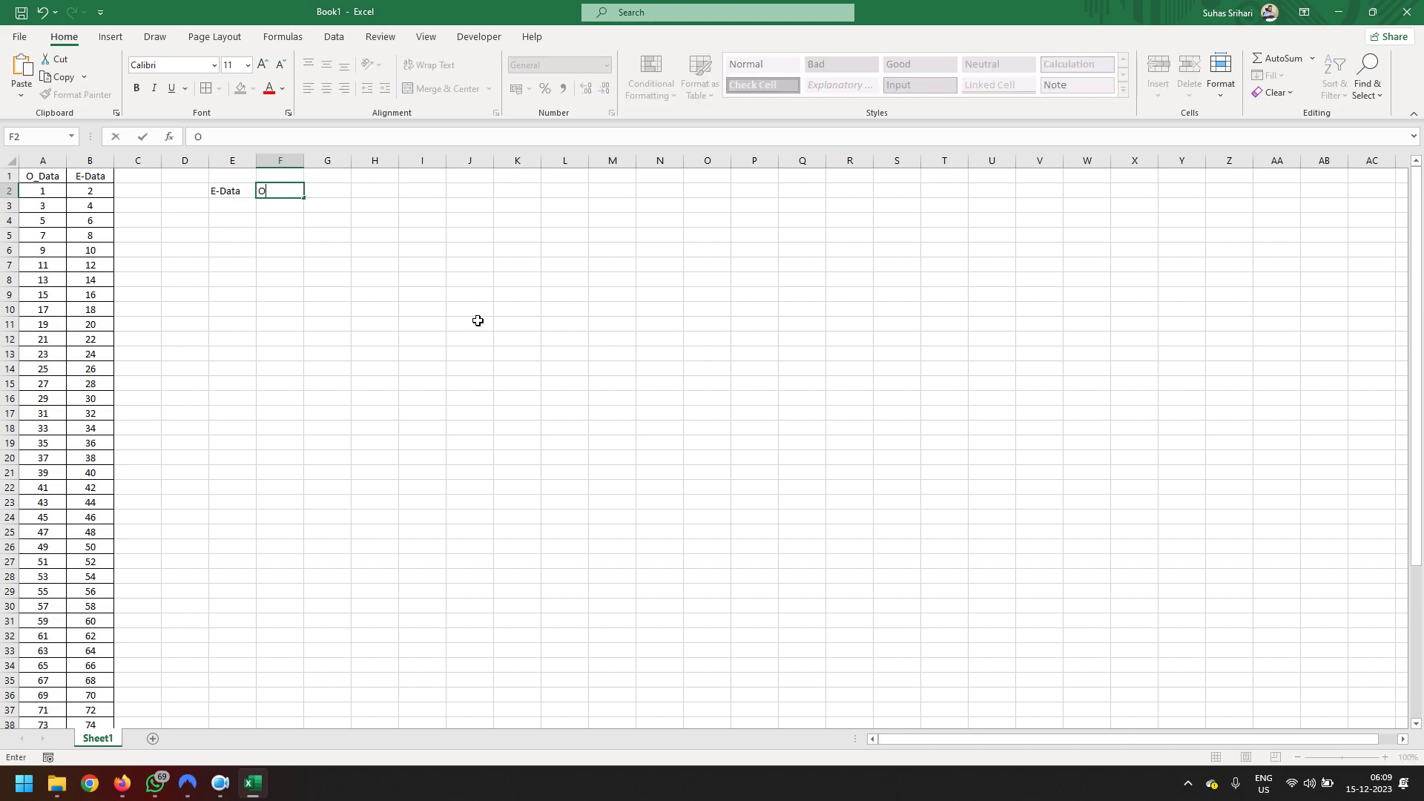
pyautogui.press('BackSpace')
pyautogui.write('E')
pyautogui.write('-Da')
pyautogui.write('ta')
pyautogui.press('Return')
pyautogui.press('Up')
pyautogui.press('Left')
pyautogui.press('F2')
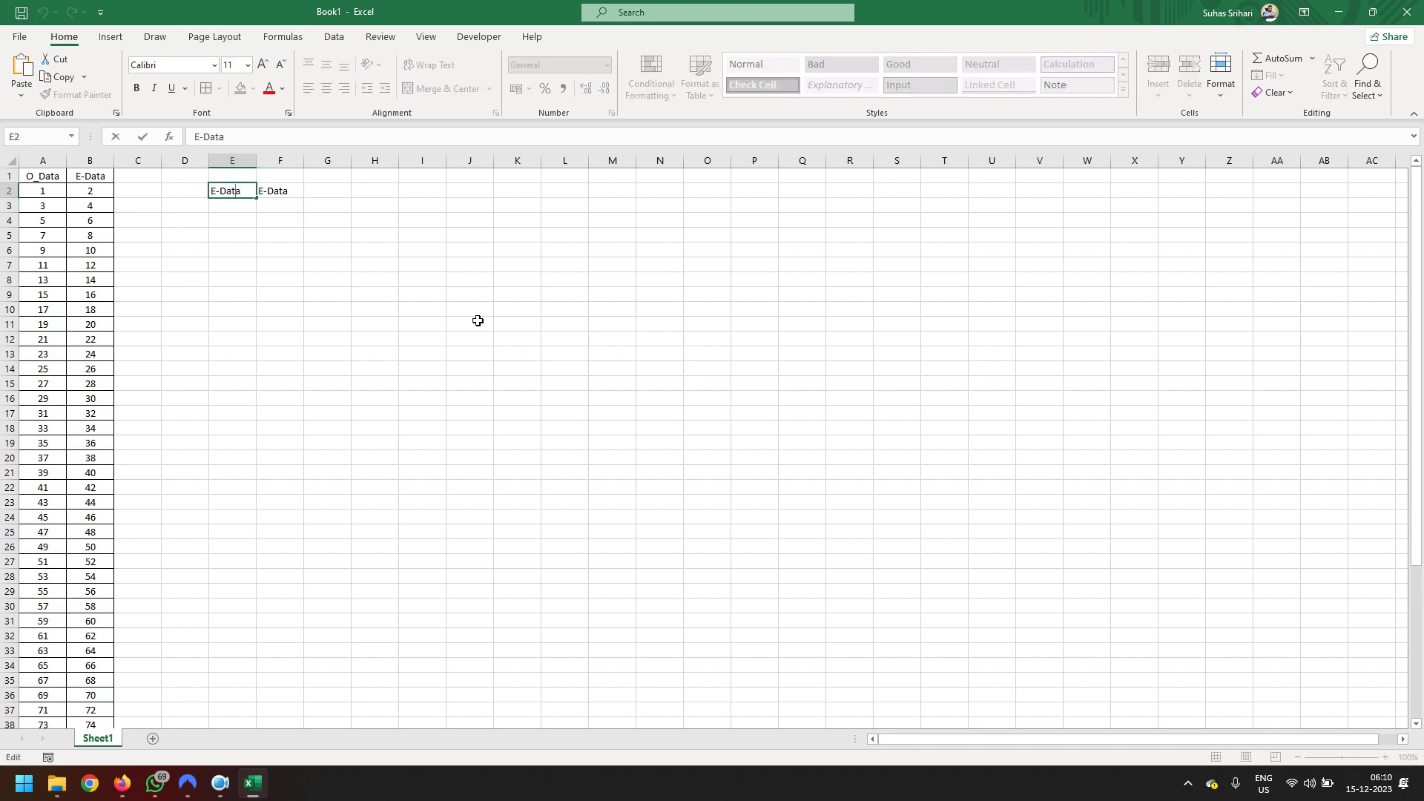
pyautogui.hotkey('shift', 'Right')
pyautogui.write('O')
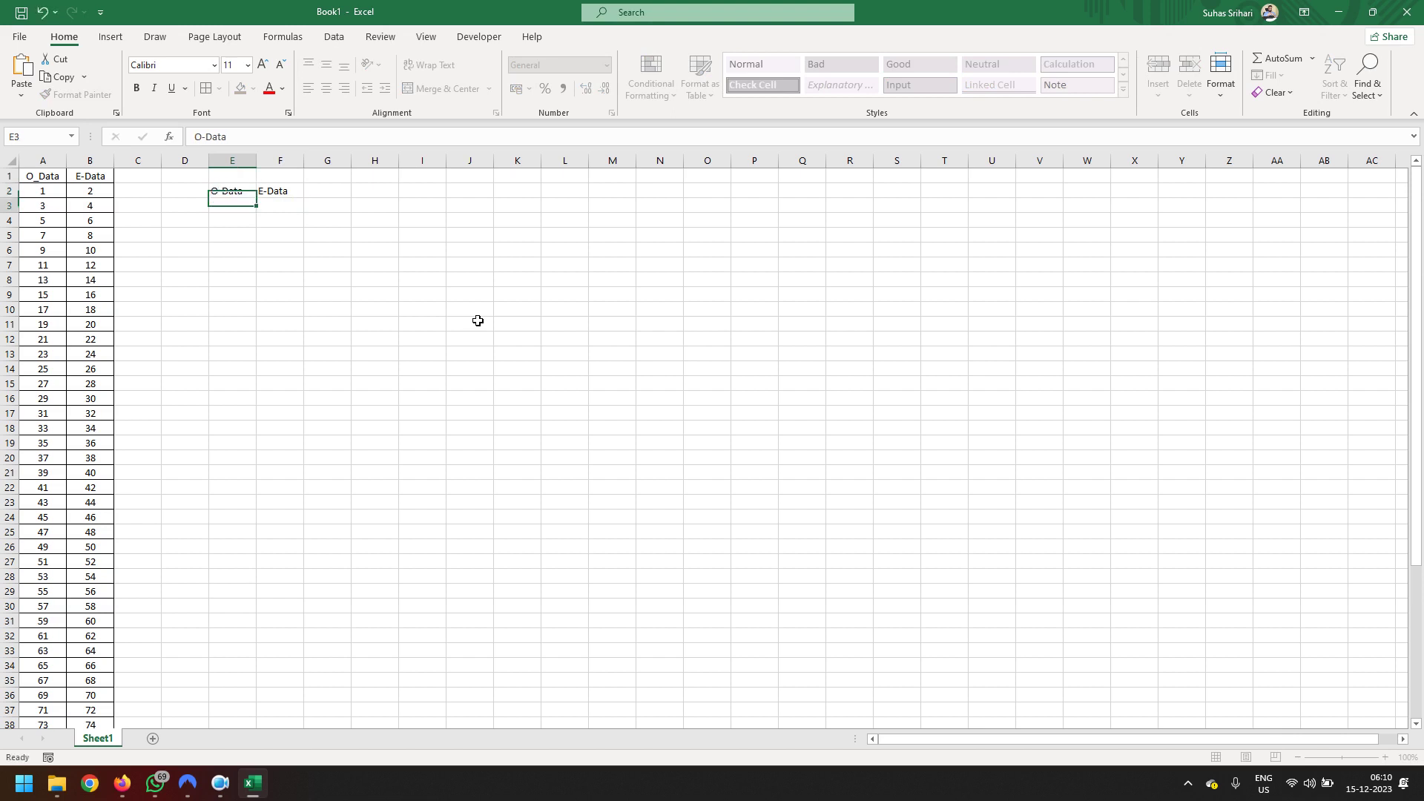
pyautogui.press('Return')
# Add the Value heading in D2 with Mean and Median below, fixing the 'Mediam' typo.
pyautogui.press('Left')
pyautogui.press('Up')
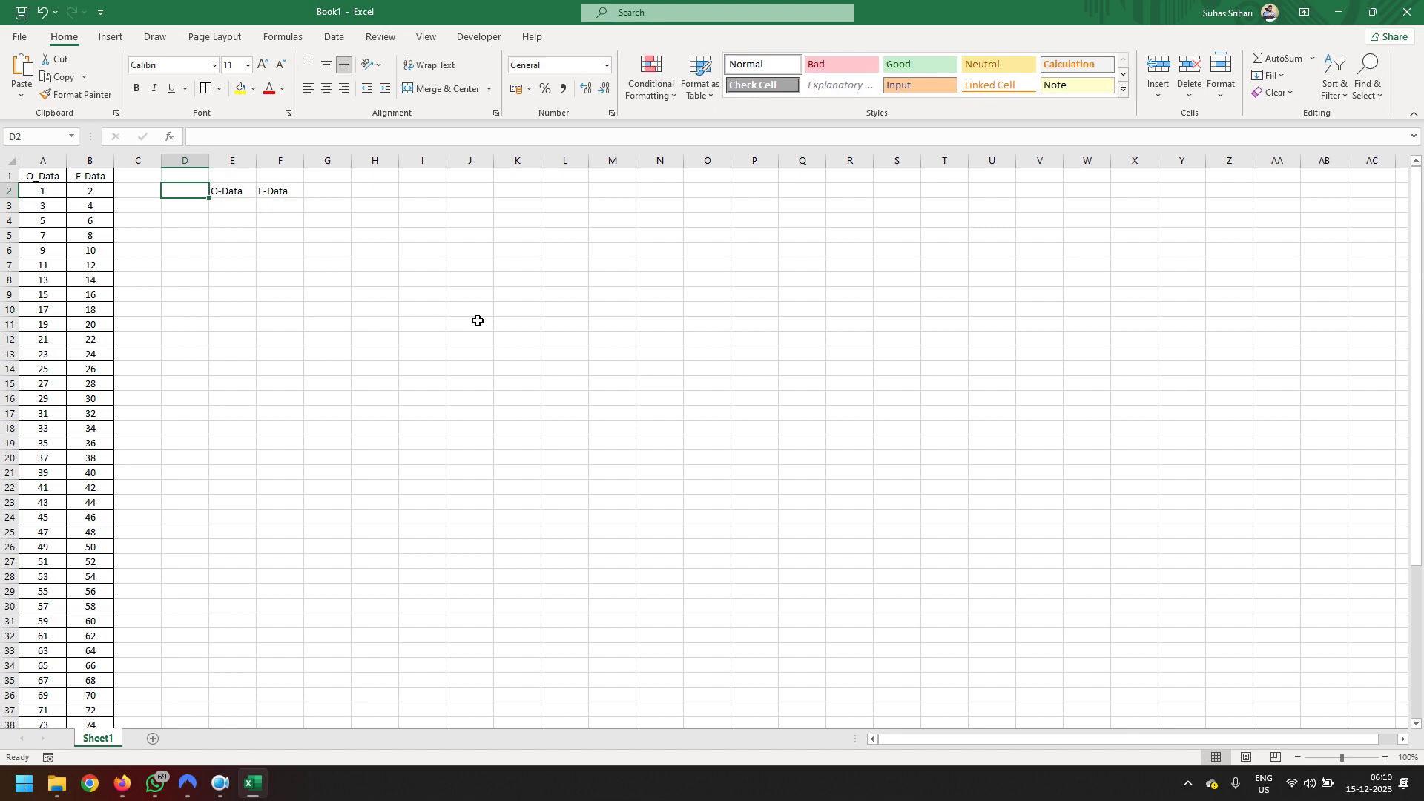
pyautogui.write('Value')
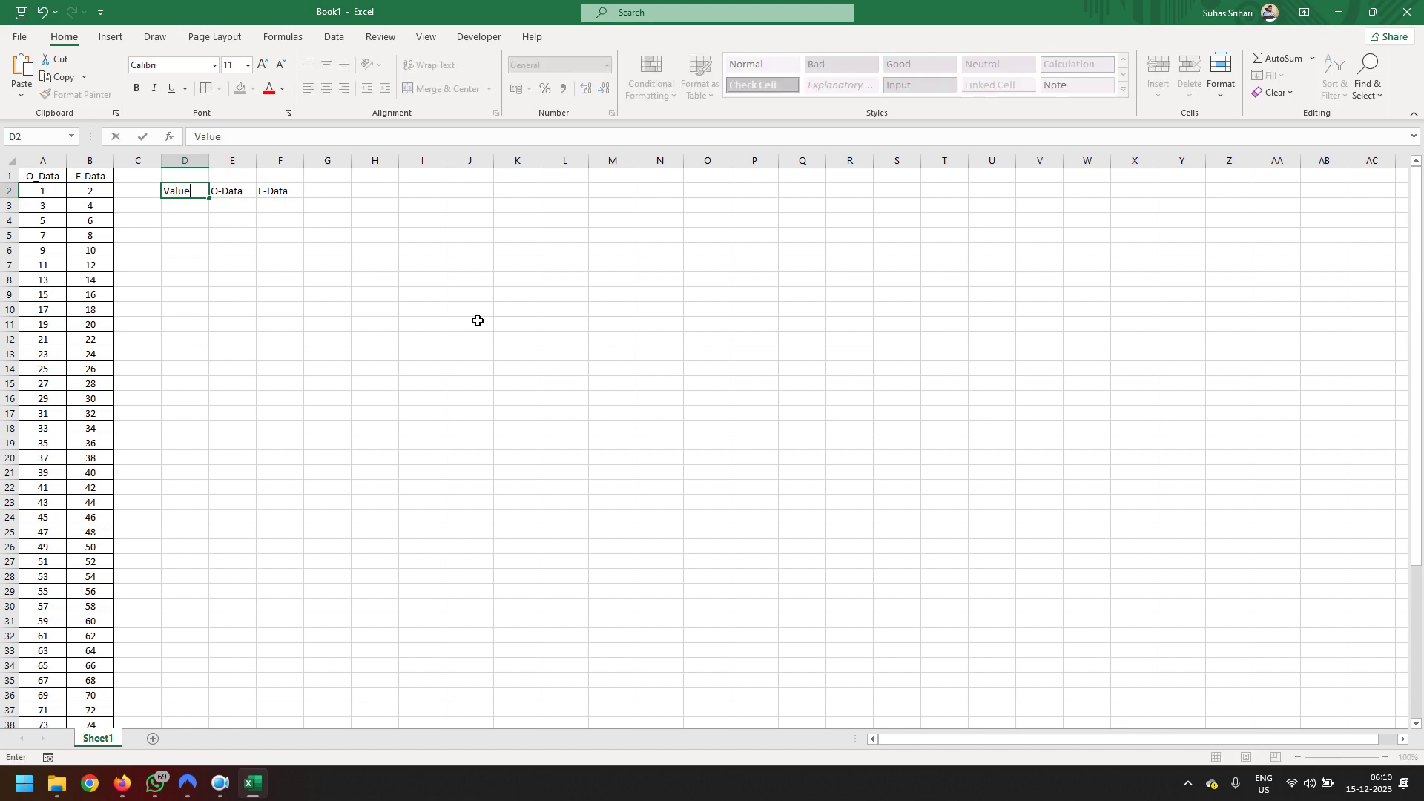
pyautogui.press('Return')
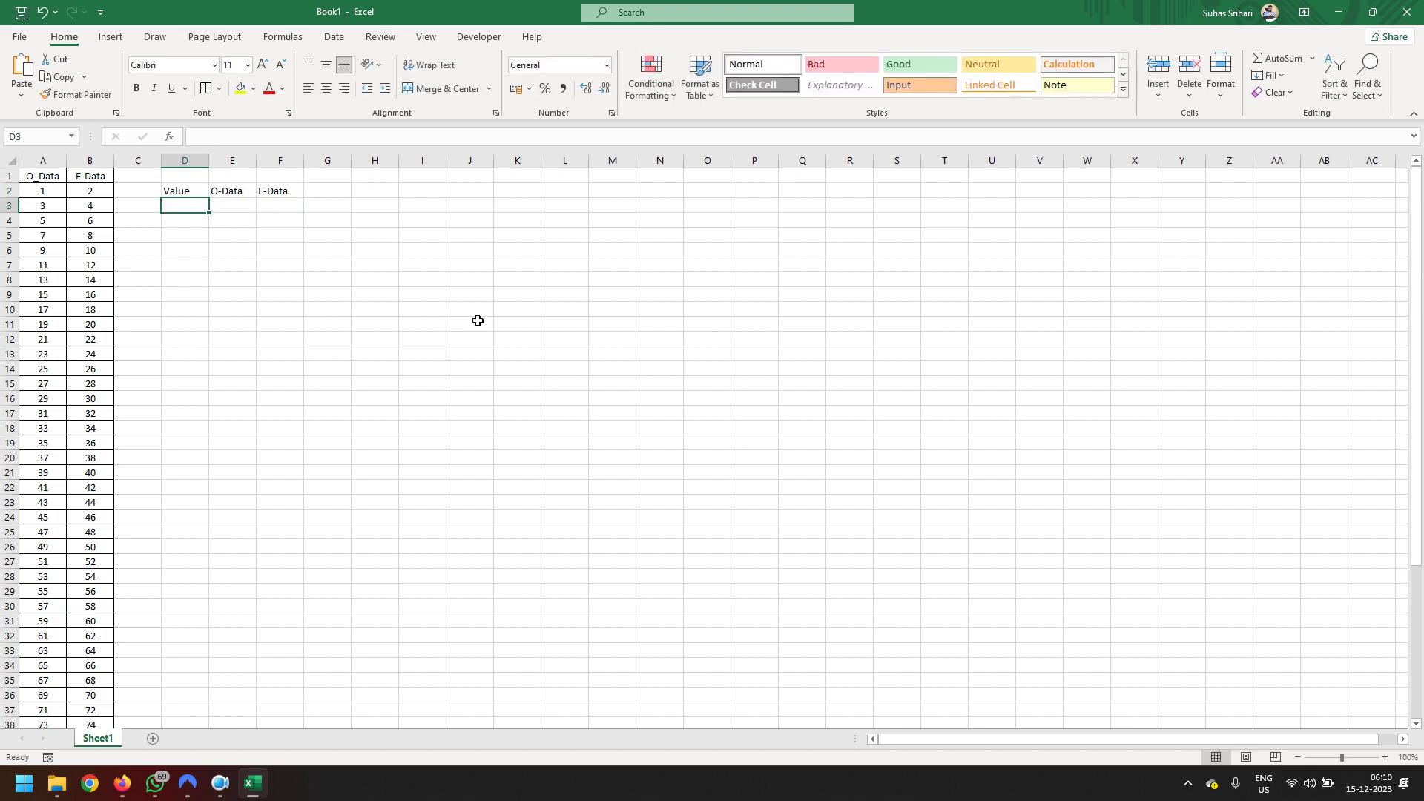
pyautogui.write('Mean')
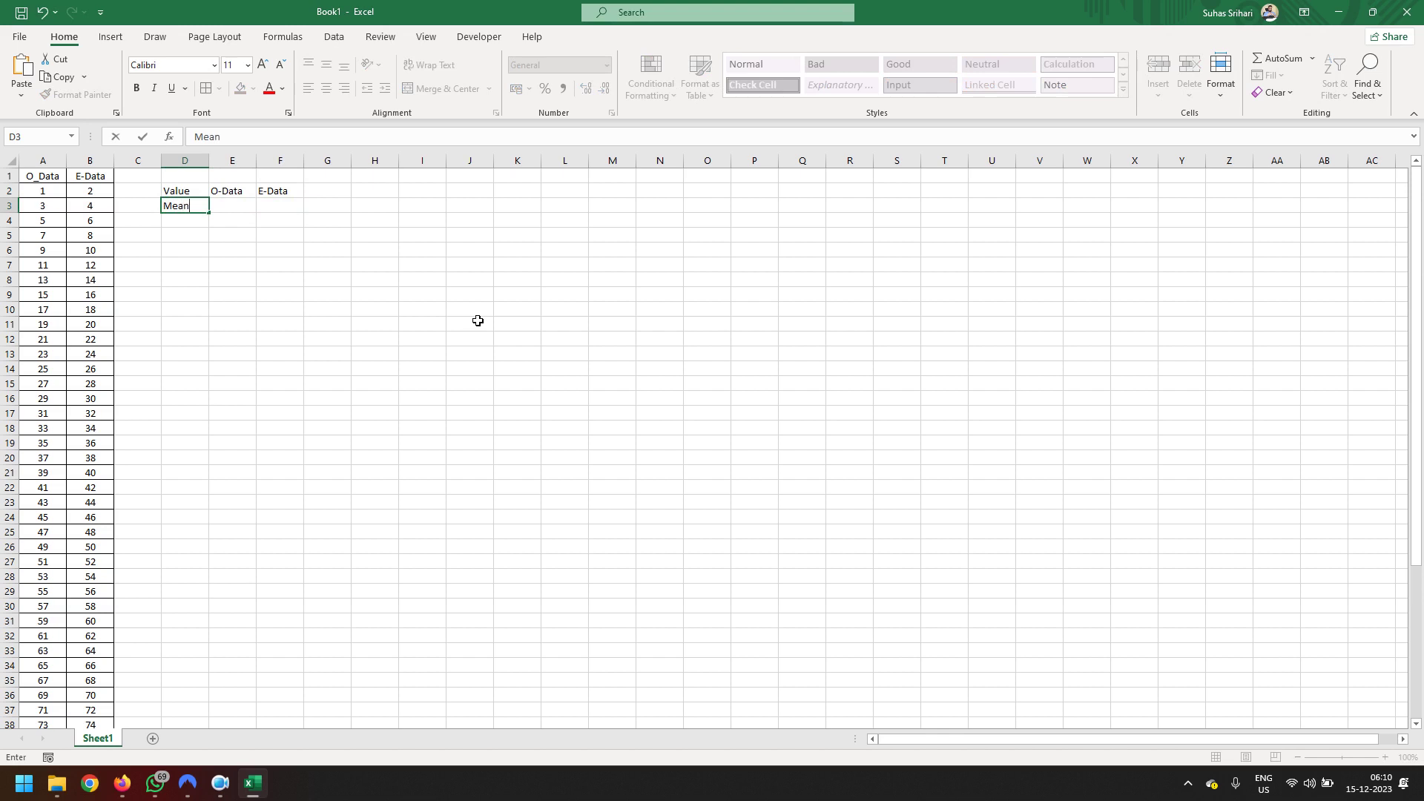
pyautogui.press('Return')
pyautogui.write('Me')
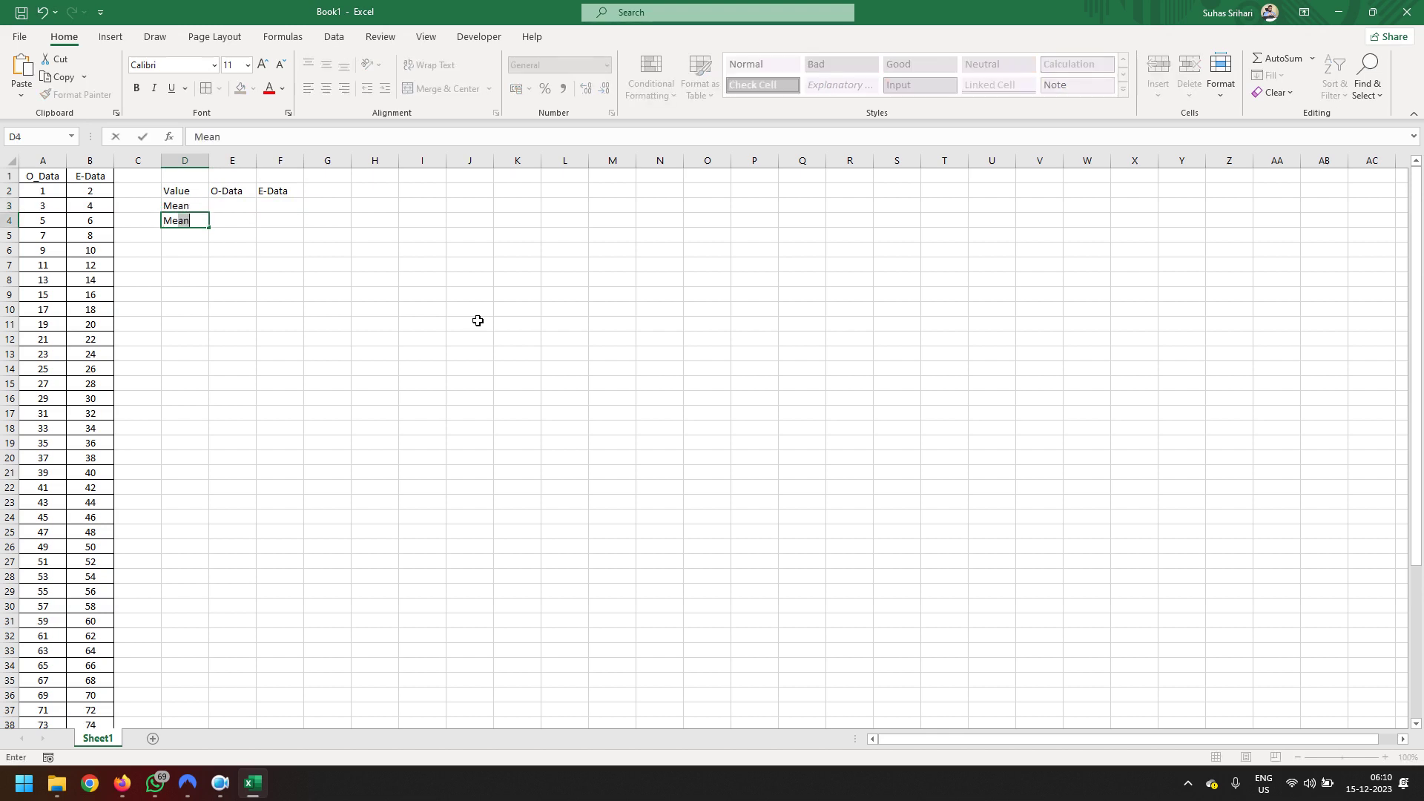
pyautogui.write('diam')
pyautogui.press('Return')
pyautogui.press('Up')
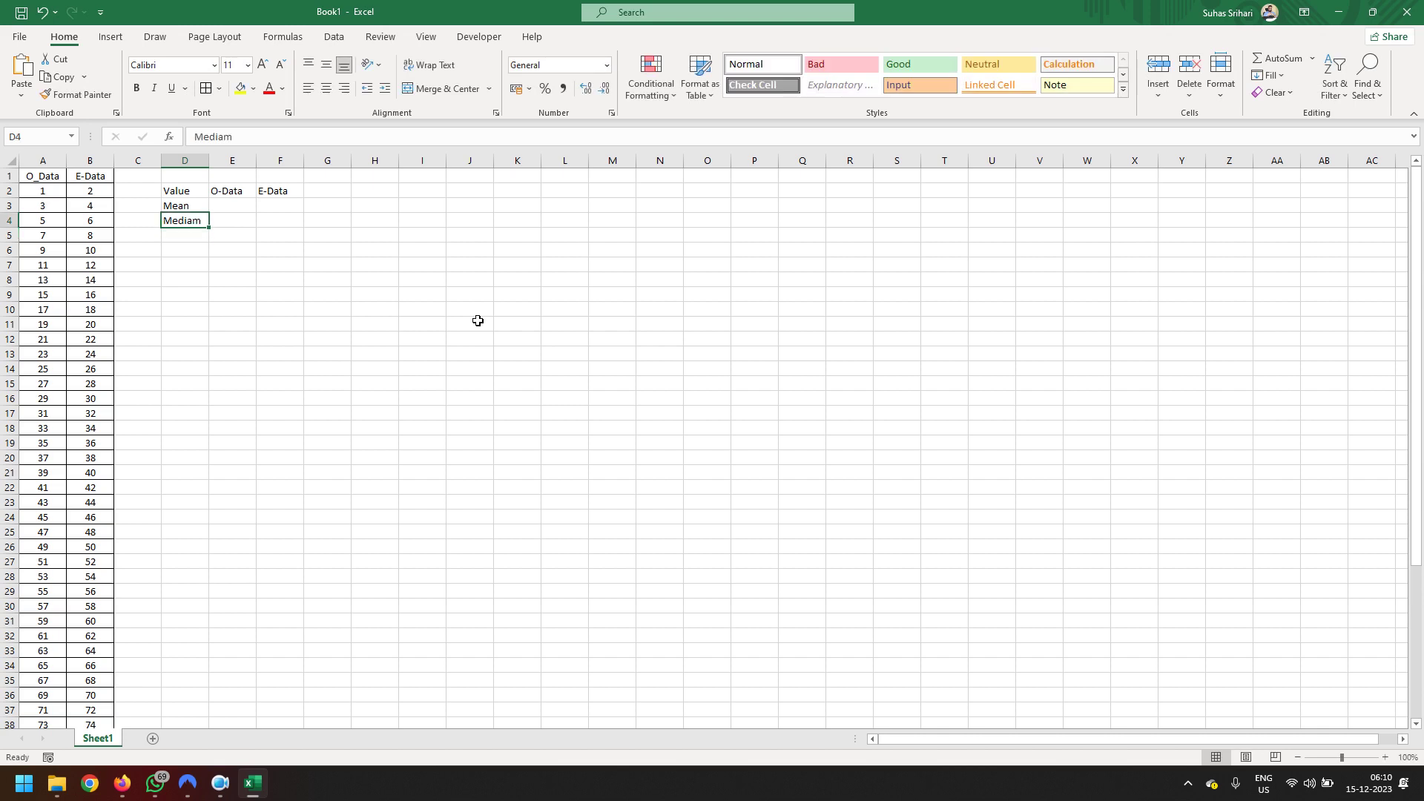
pyautogui.press('F2')
pyautogui.press('BackSpace')
pyautogui.write('n')
pyautogui.press('Return')
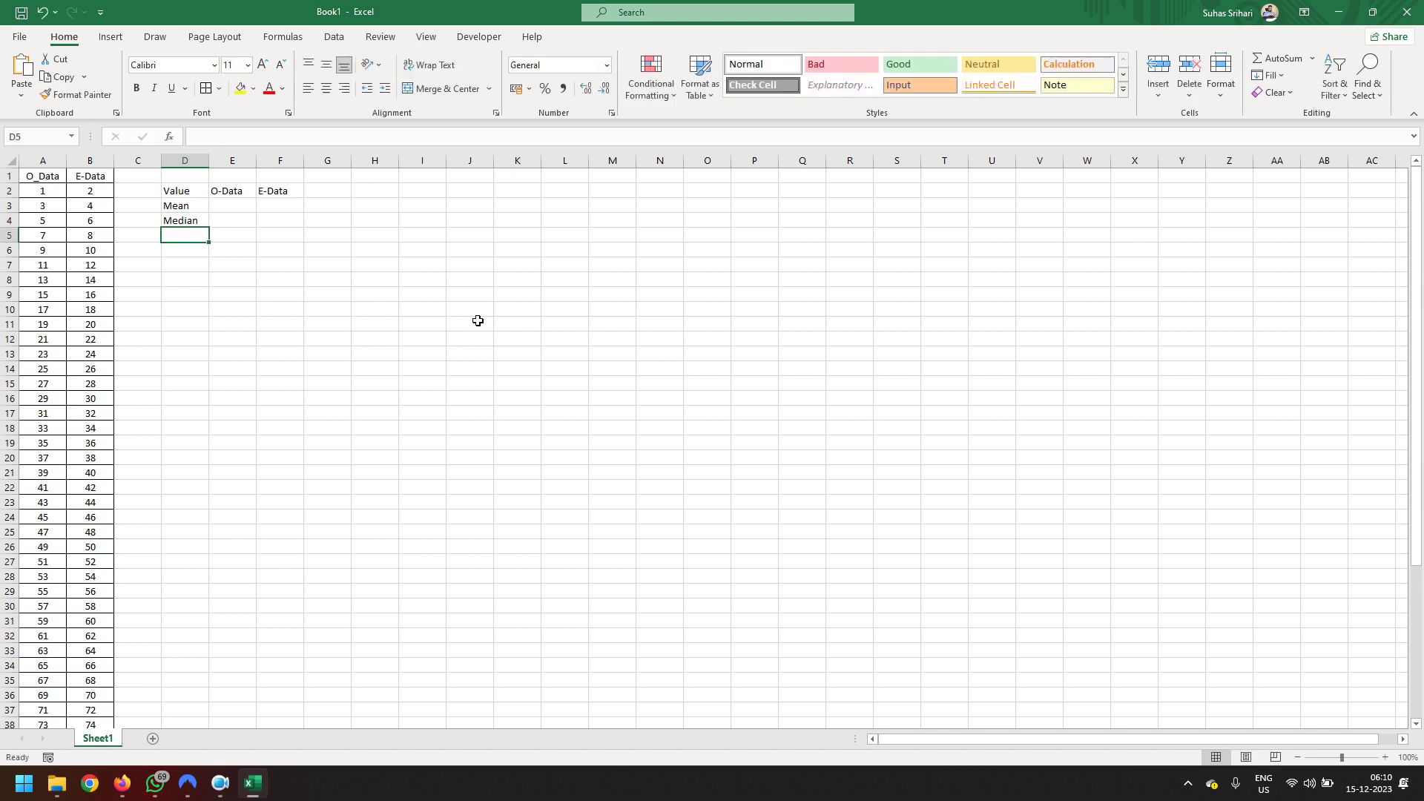
# Continue the column D labels with Mode, Range, Q1, Q2 and Q3.
pyautogui.write('Mode')
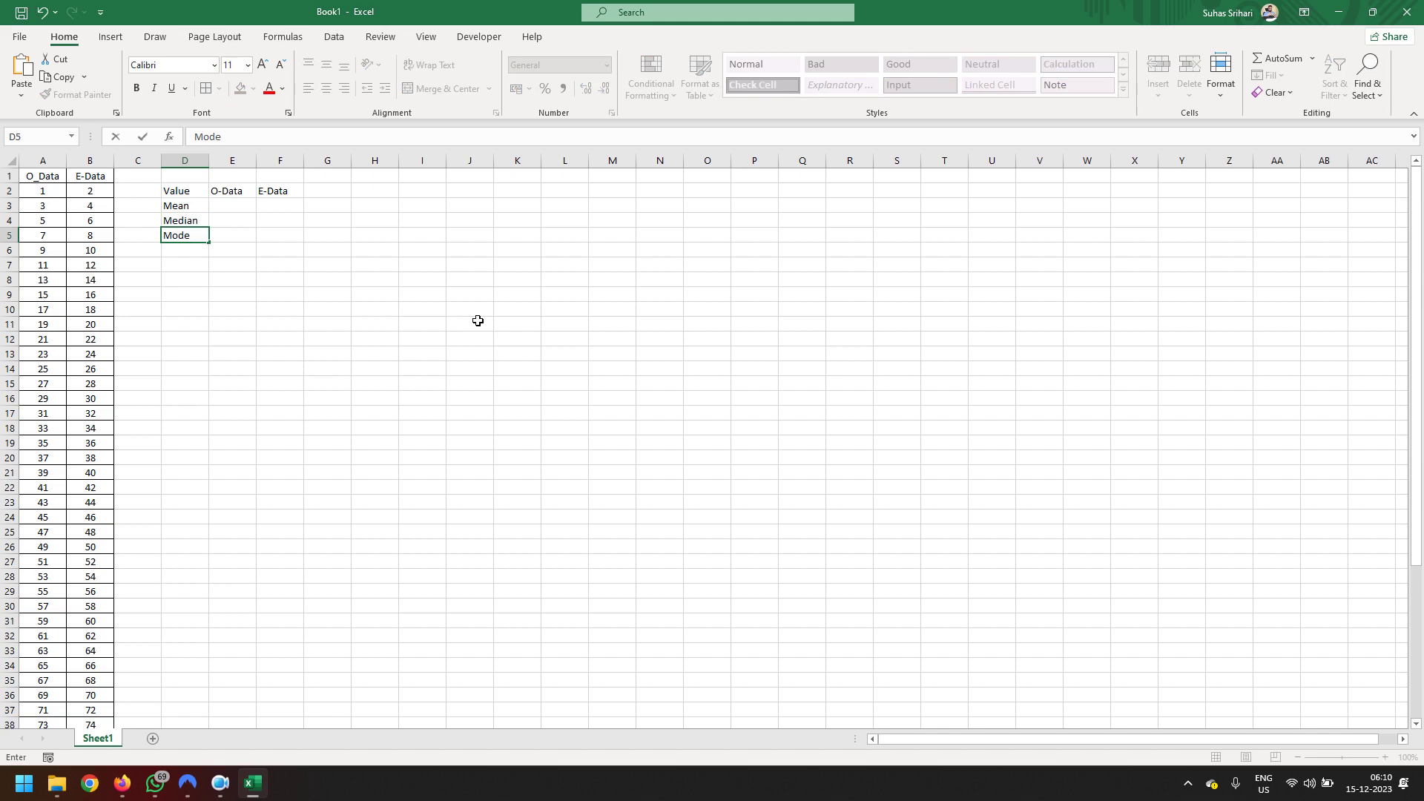
pyautogui.press('Return')
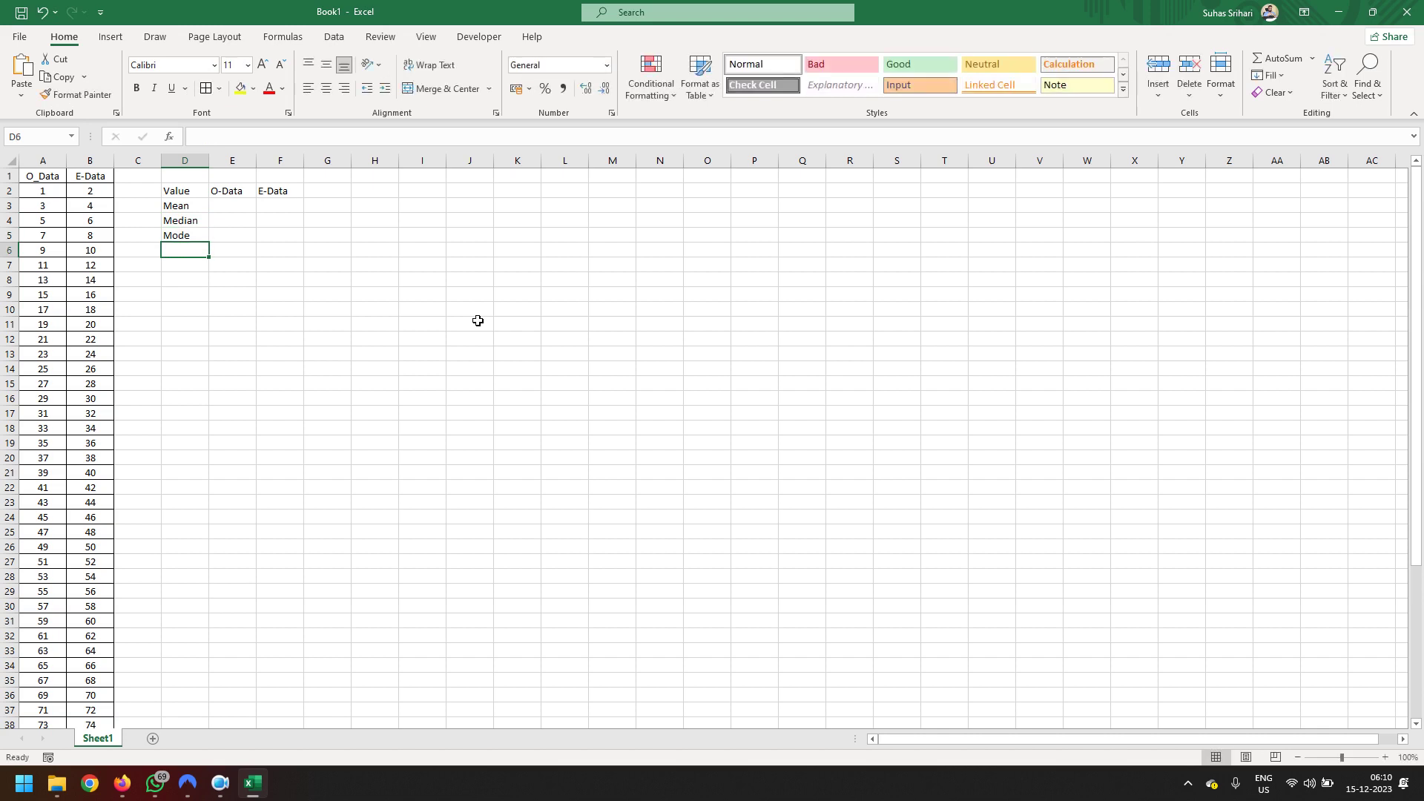
pyautogui.write('Ran')
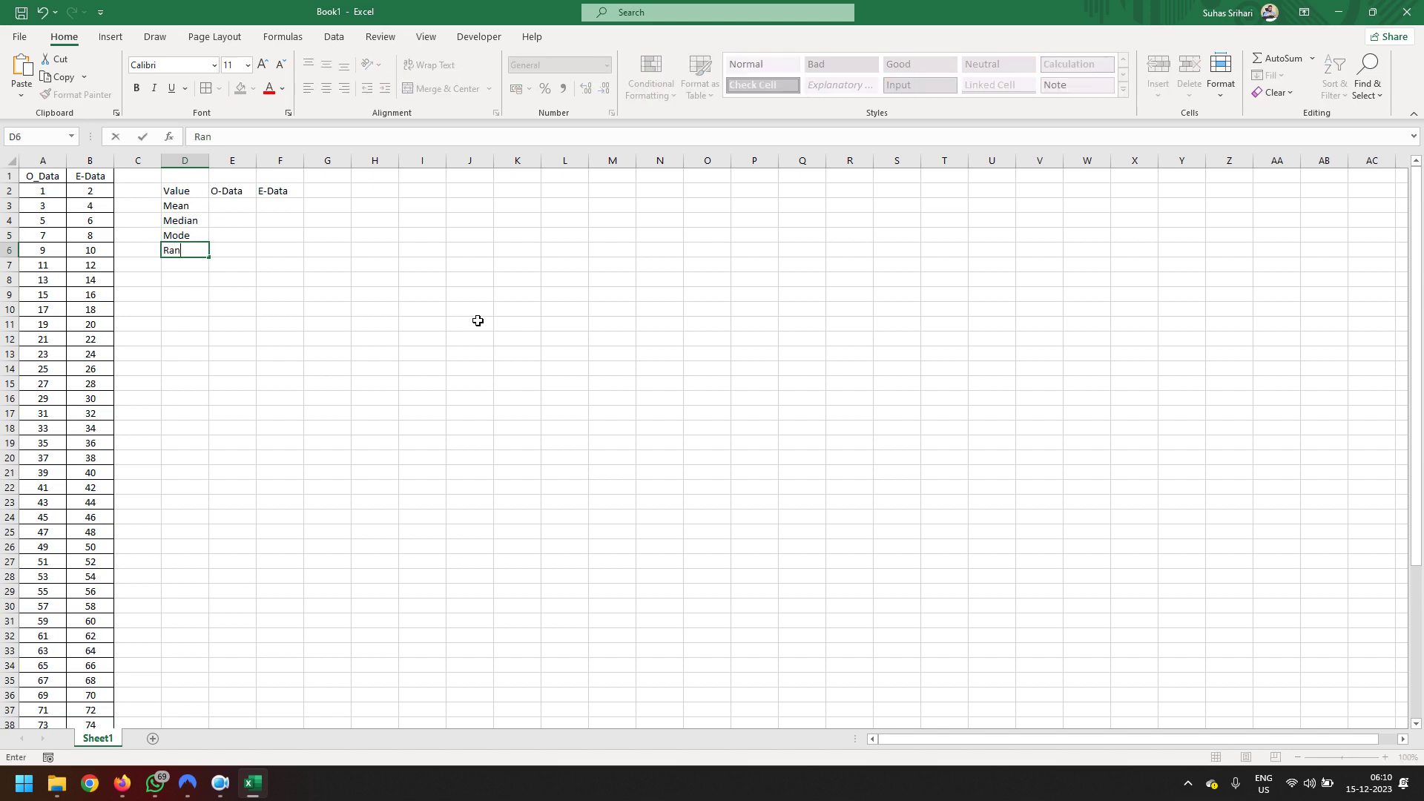
pyautogui.write('ge')
pyautogui.press('Return')
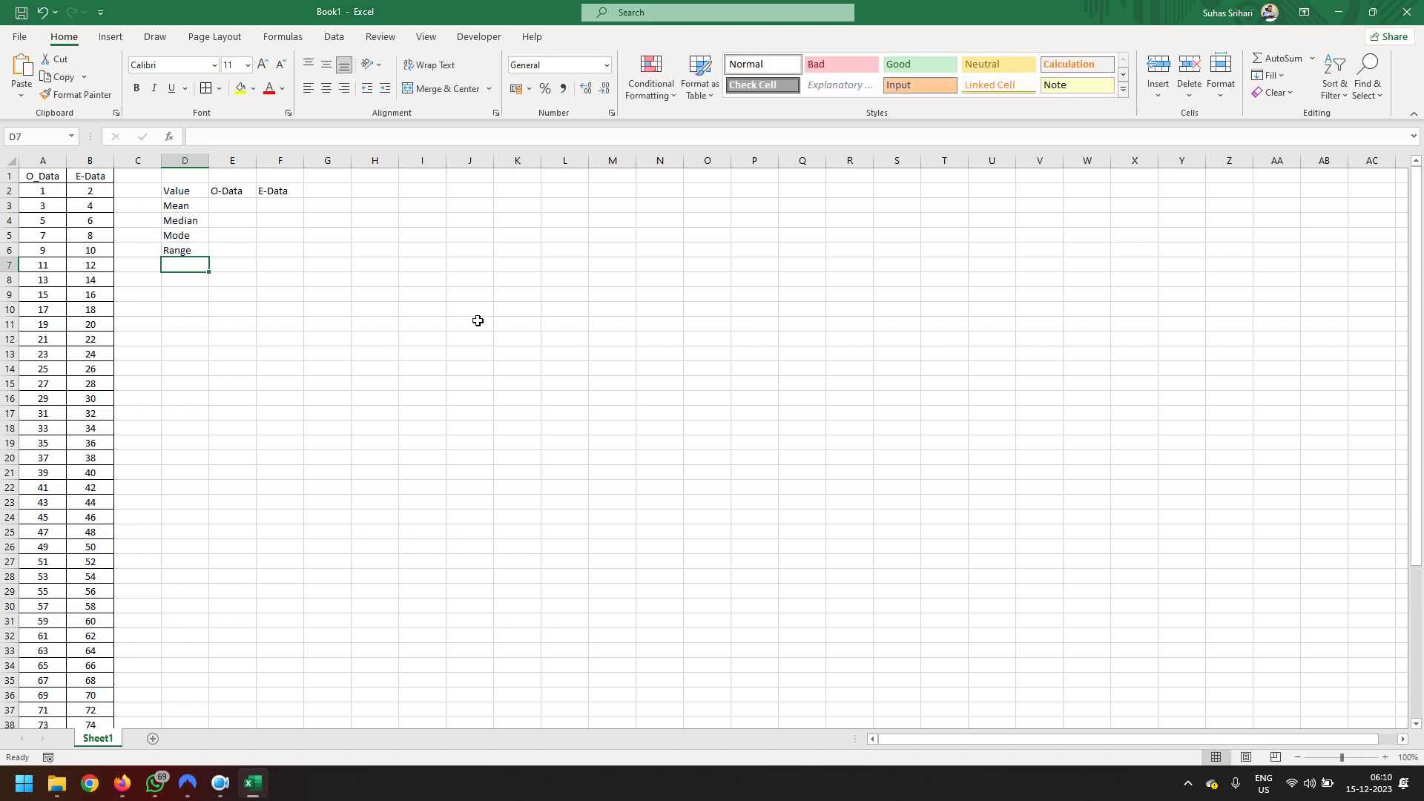
pyautogui.write('Q')
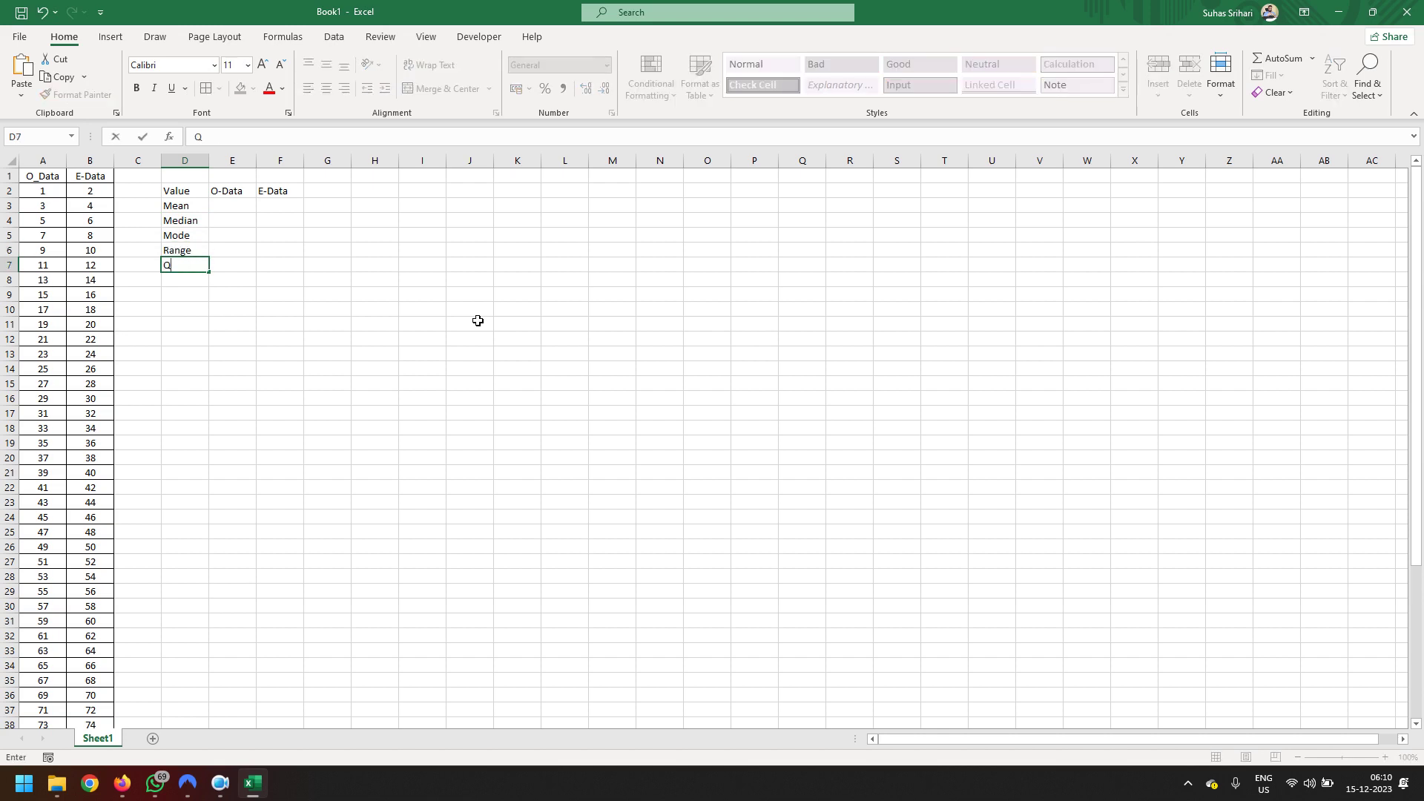
pyautogui.write('!')
pyautogui.press('BackSpace')
pyautogui.write('1')
pyautogui.press('Return')
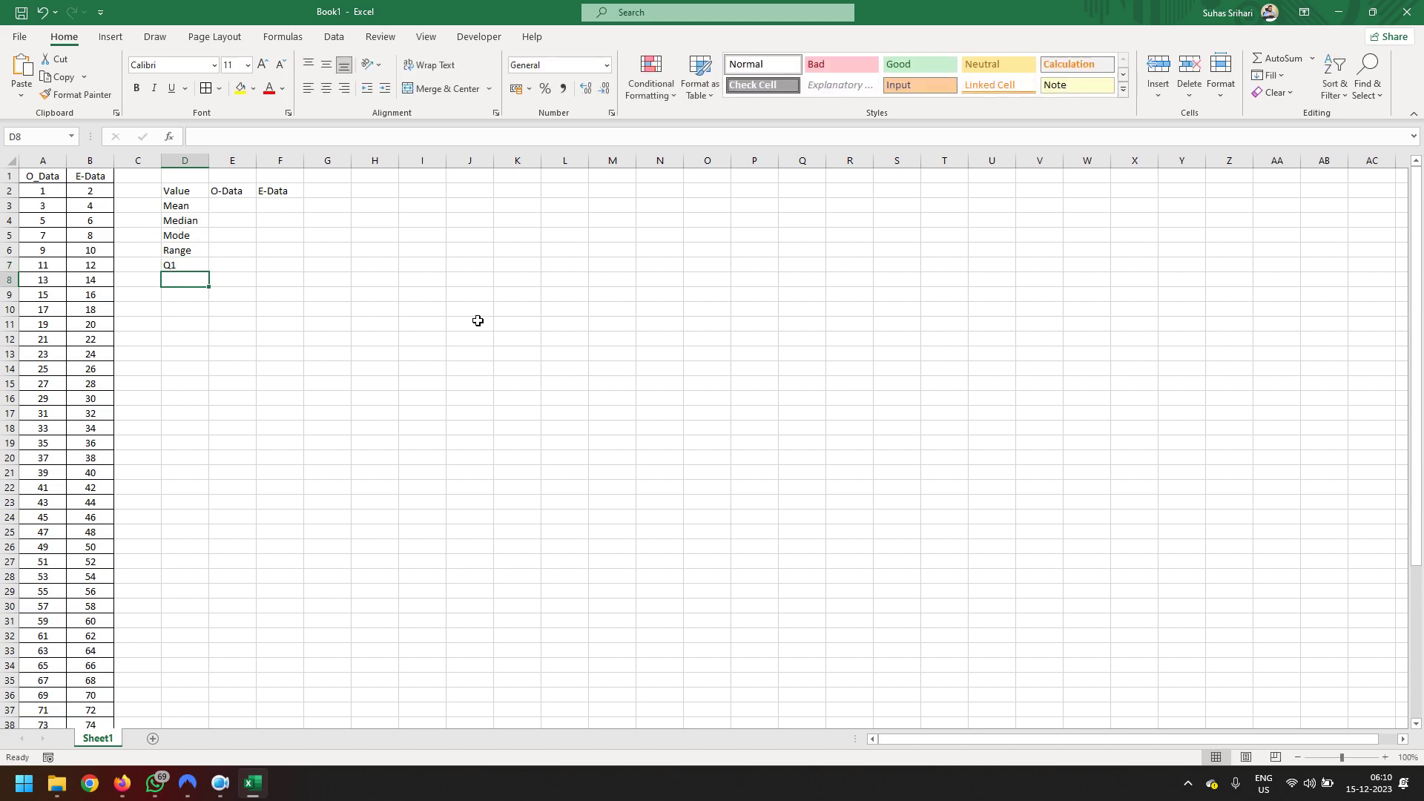
pyautogui.write('Q2')
pyautogui.press('Return')
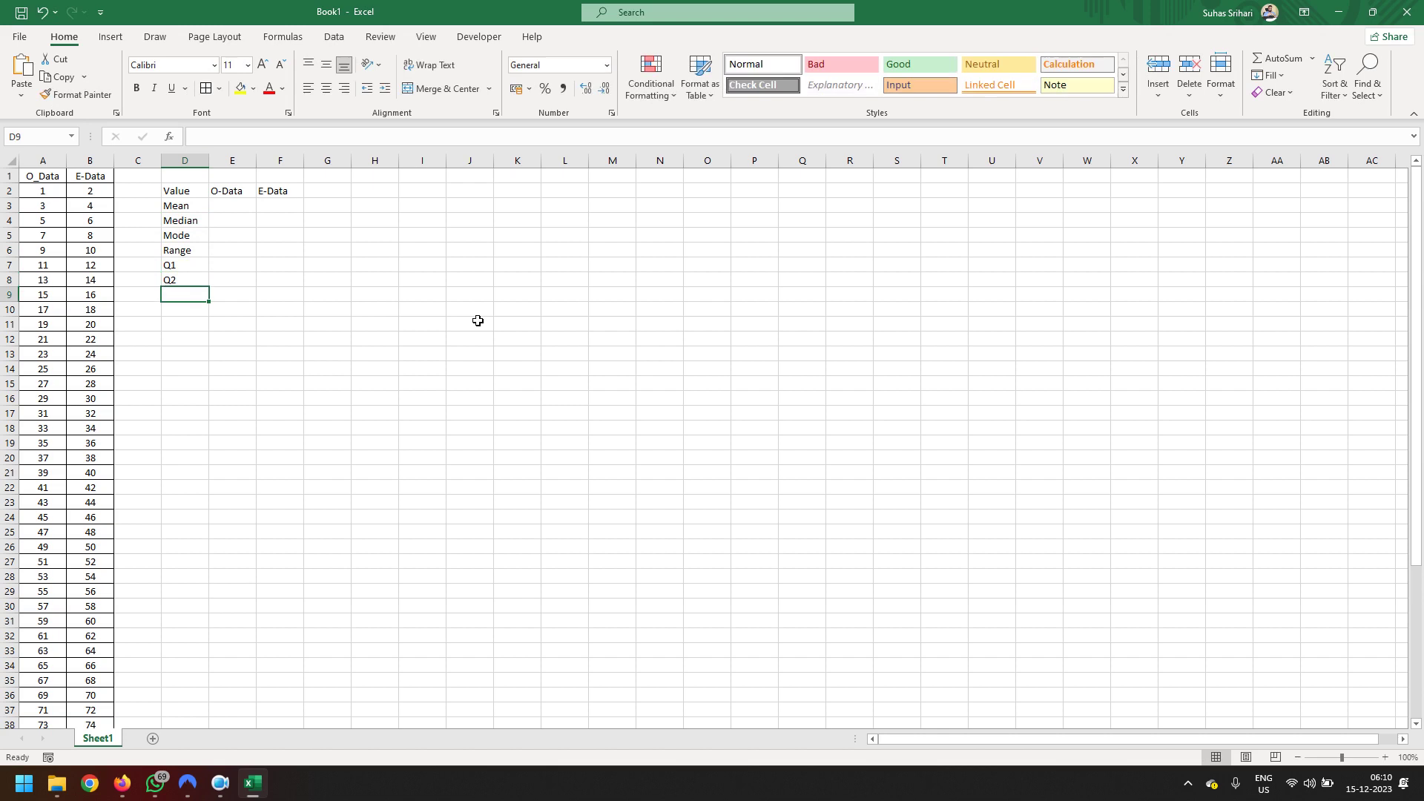
pyautogui.write('Q3')
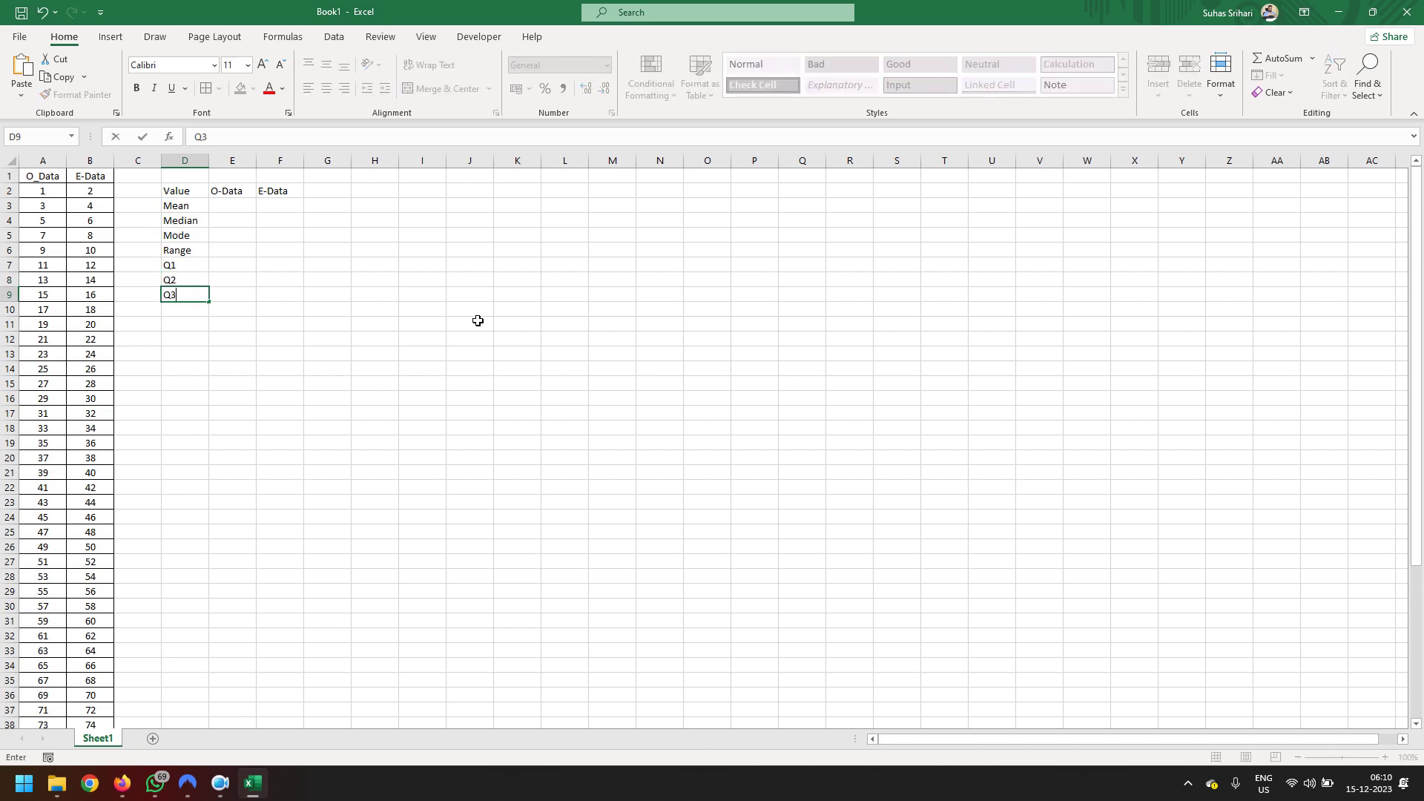
pyautogui.press('Up')
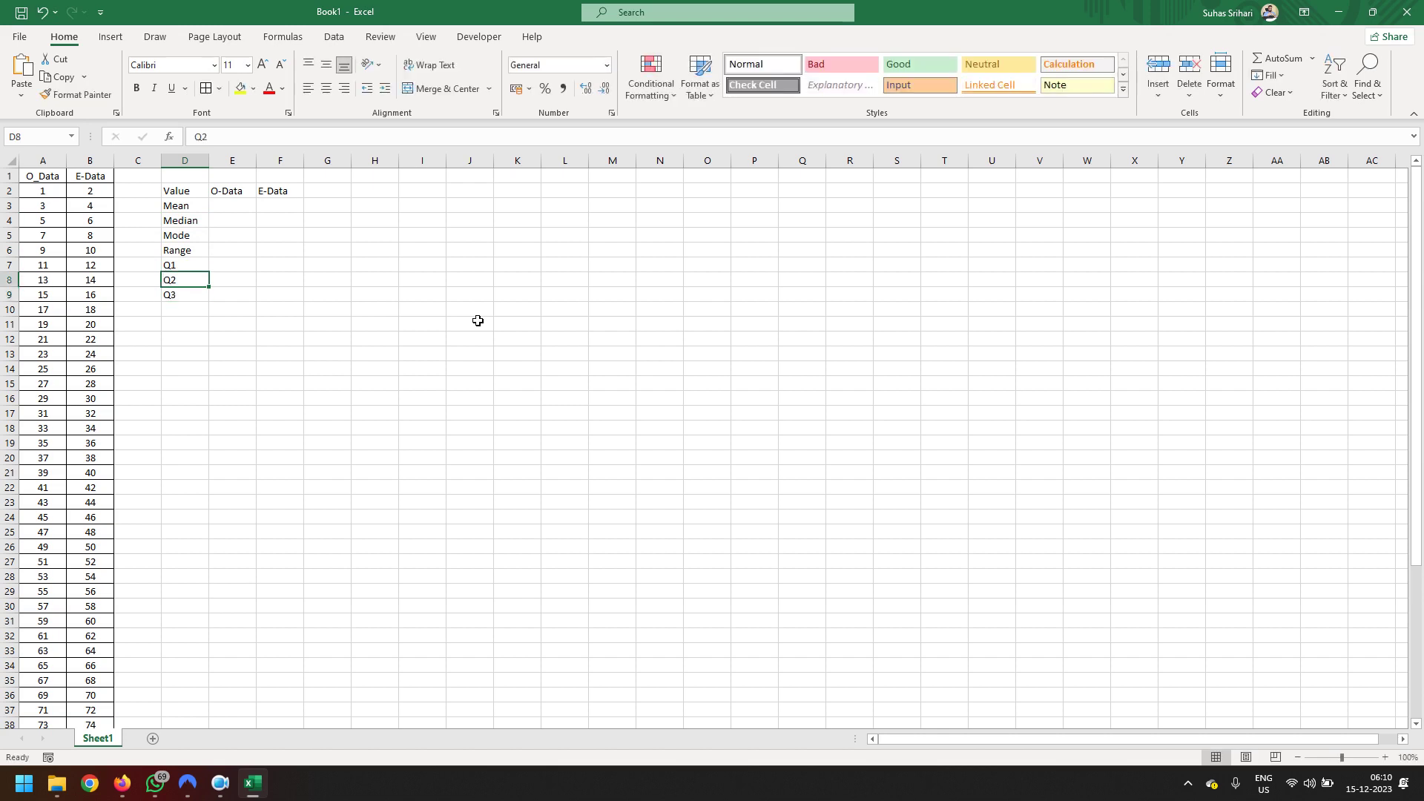
# Move Q1–Q3 down one row, insert Min above them and add Max after Q3.
pyautogui.press('Up')
pyautogui.press('Down')
pyautogui.press('Down')
pyautogui.press('Down')
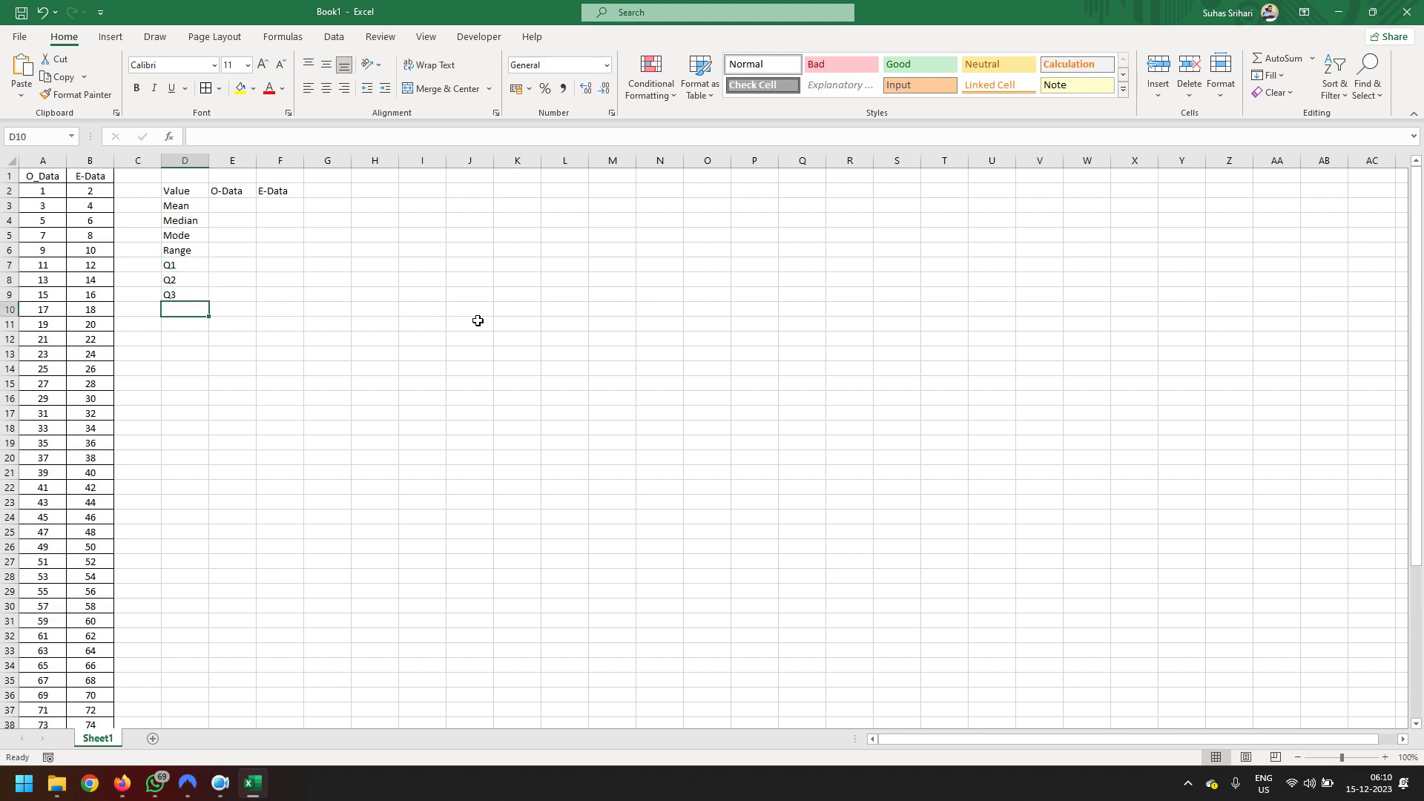
pyautogui.press('Up')
pyautogui.press('Up')
pyautogui.press('Up')
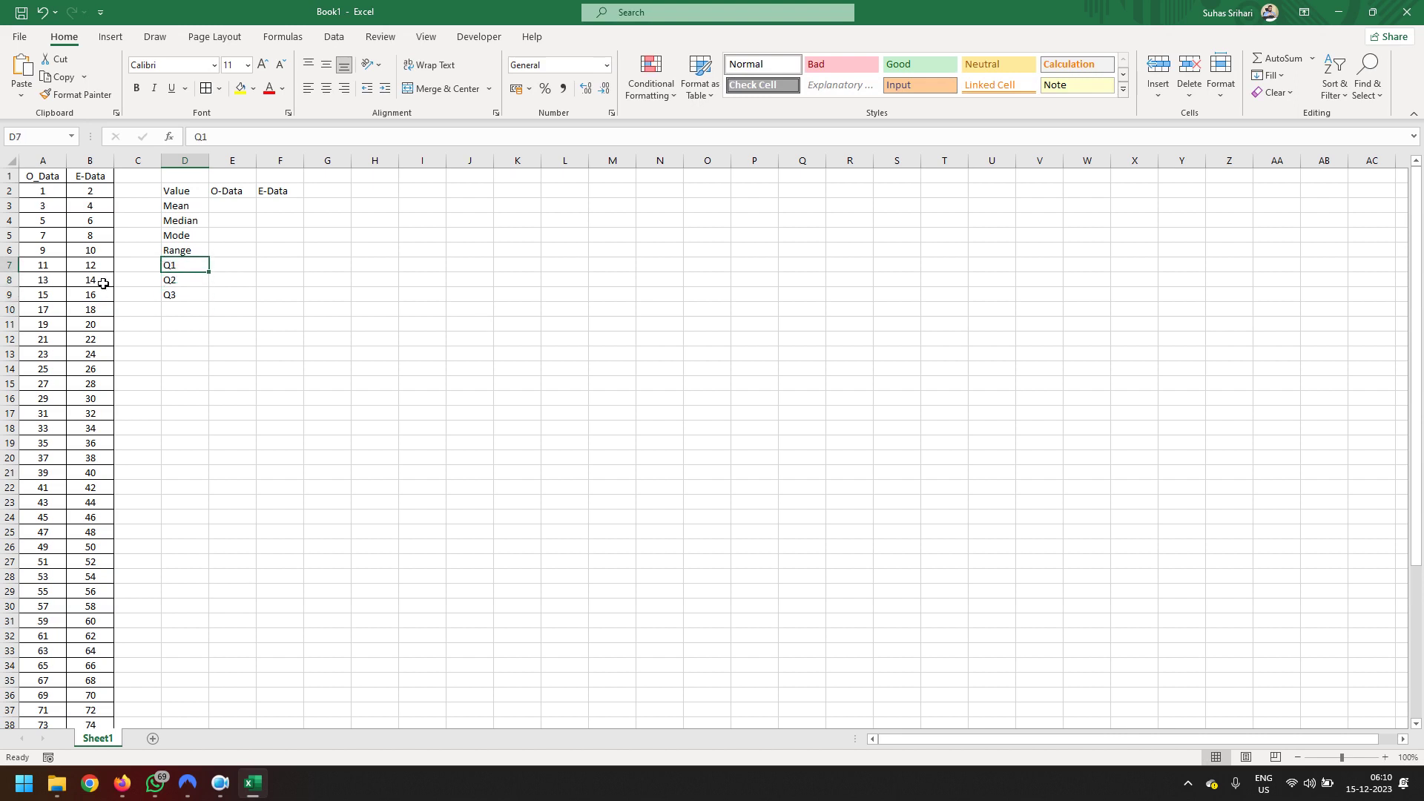
pyautogui.moveTo(194, 267); pyautogui.dragTo(195, 316)
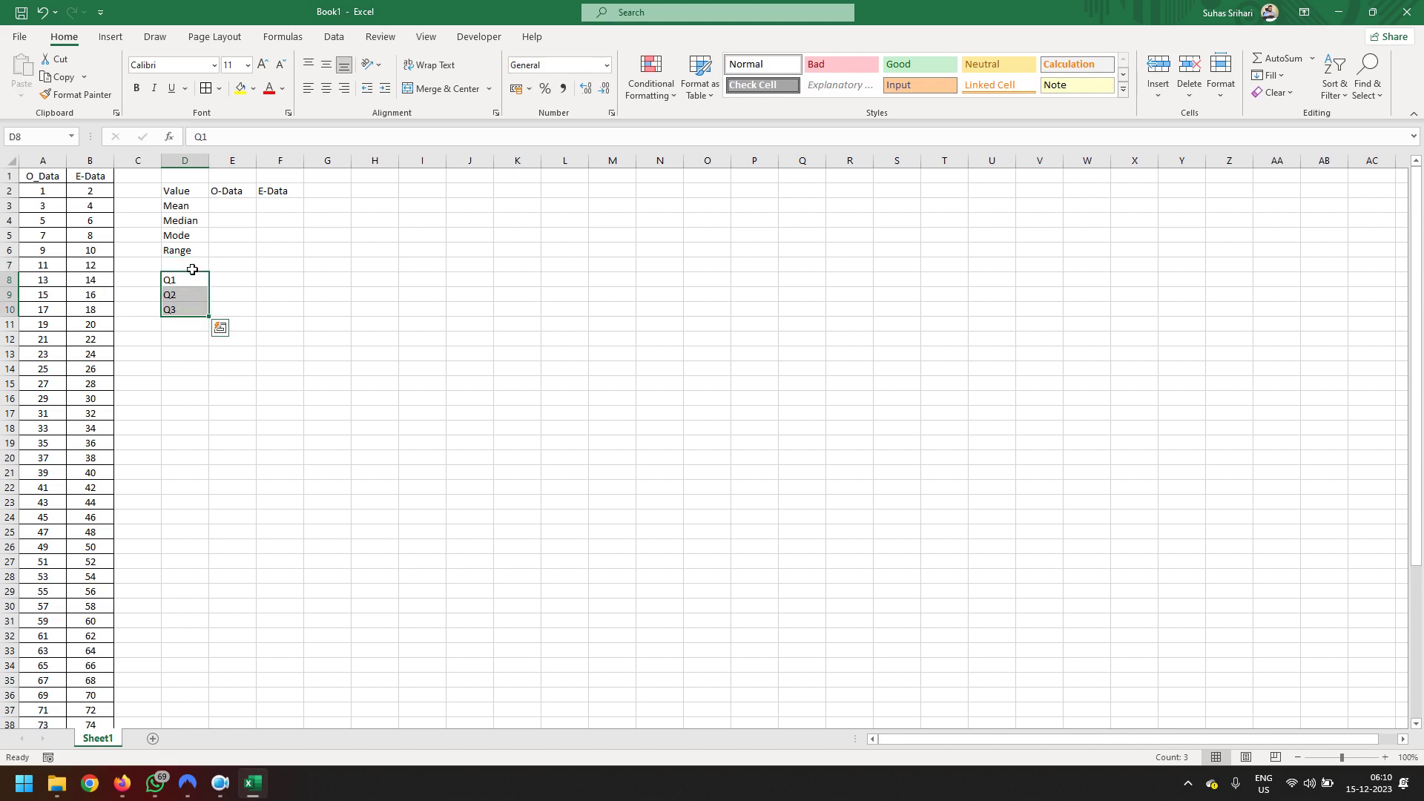
pyautogui.click(195, 267)
pyautogui.write('Min')
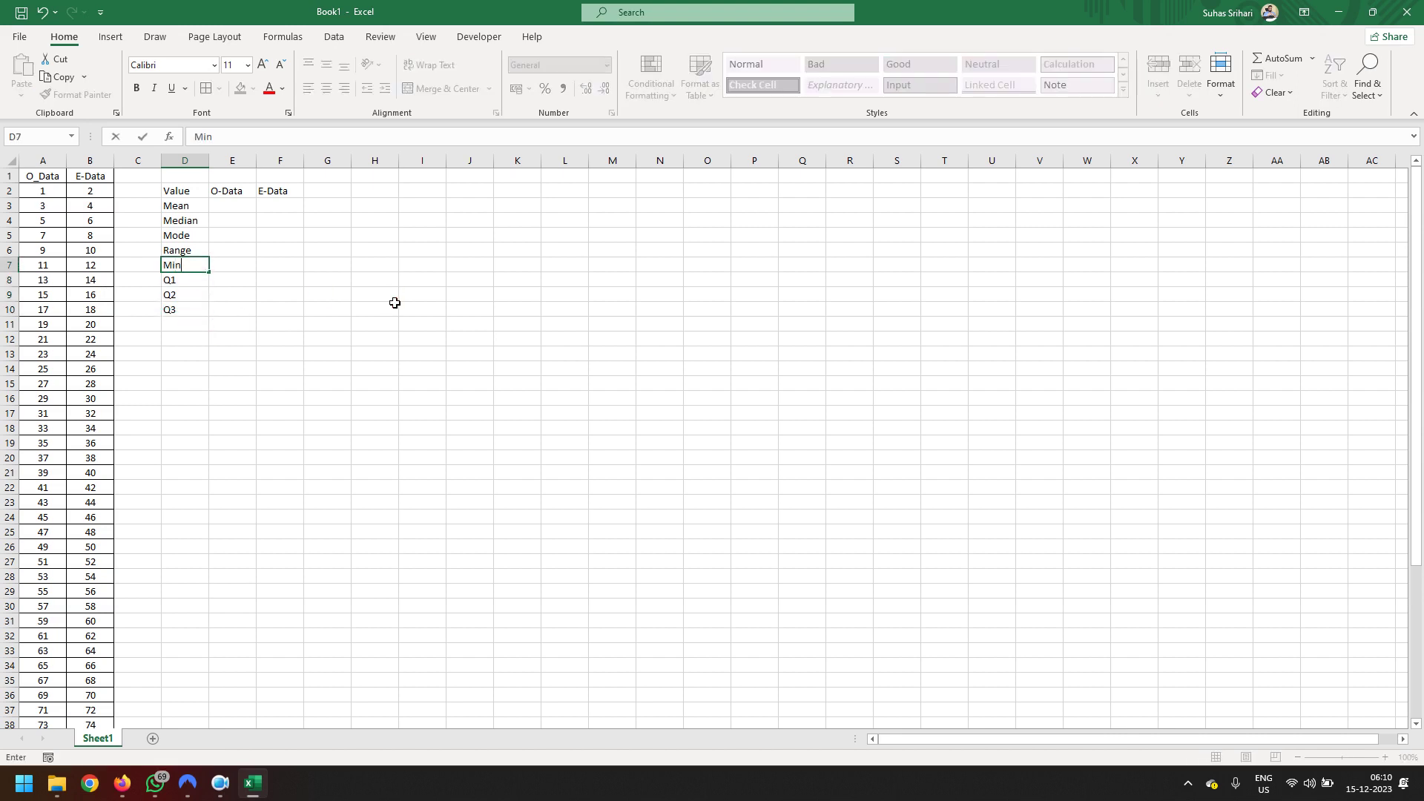
pyautogui.press('Return')
pyautogui.press('Return')
pyautogui.press('Return')
pyautogui.press('Return')
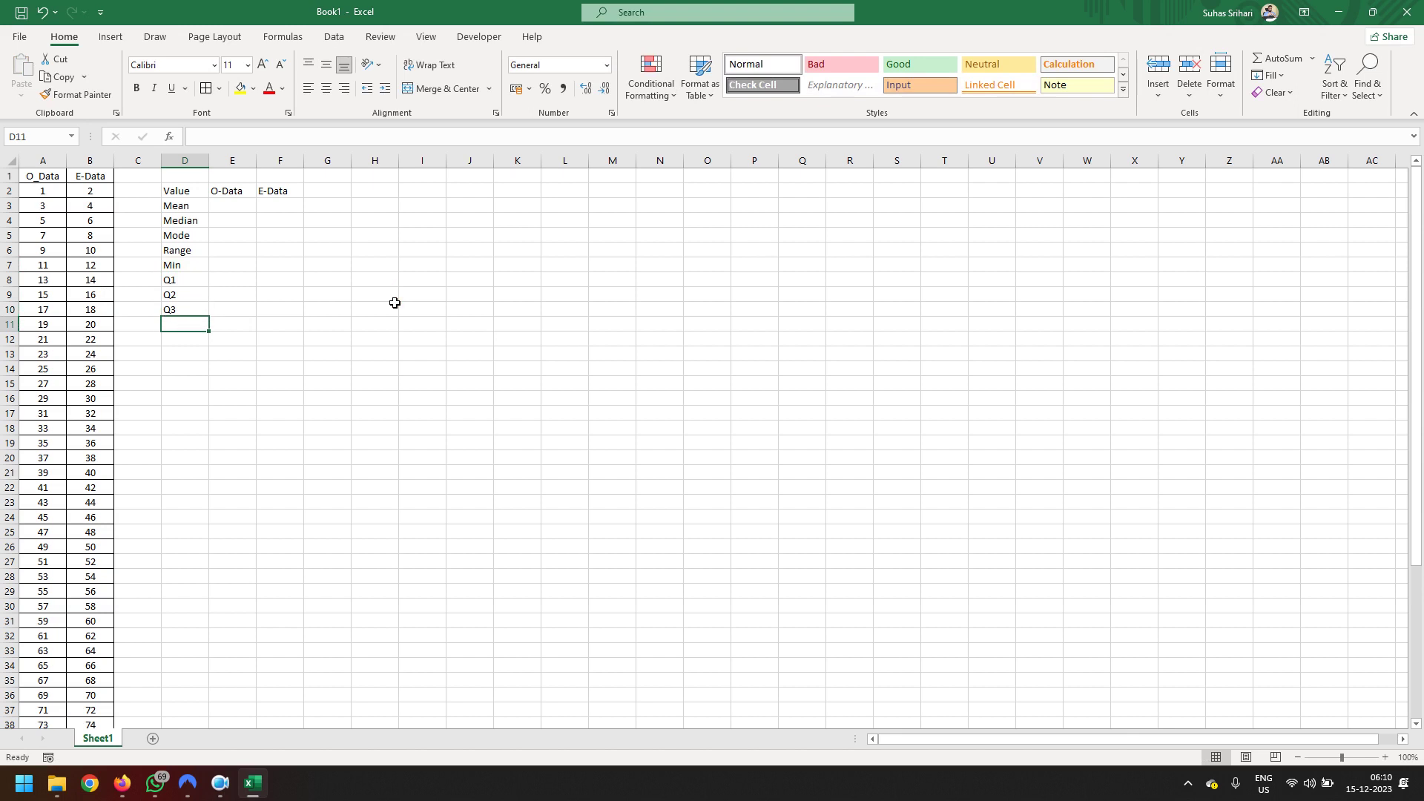
pyautogui.write('Max')
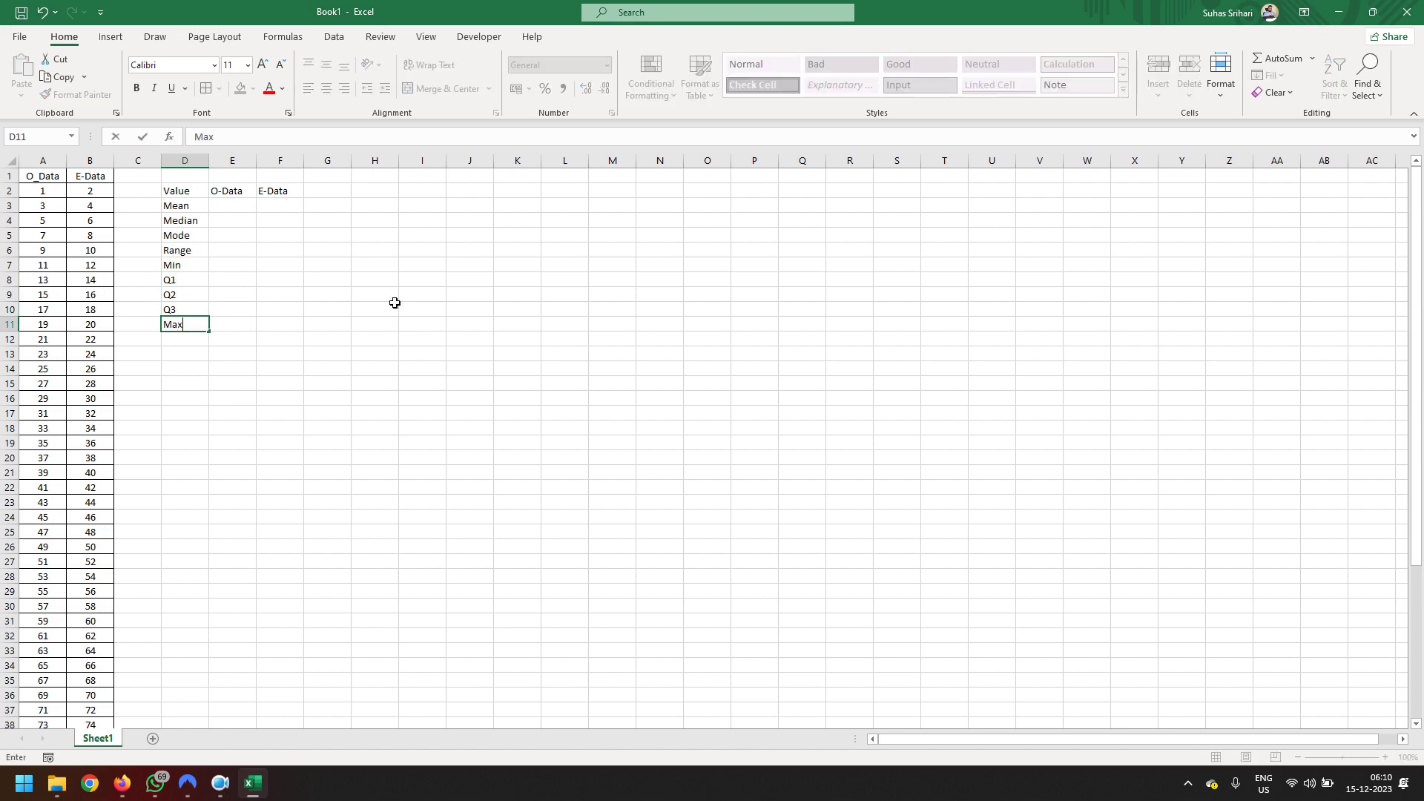
pyautogui.click(199, 430)
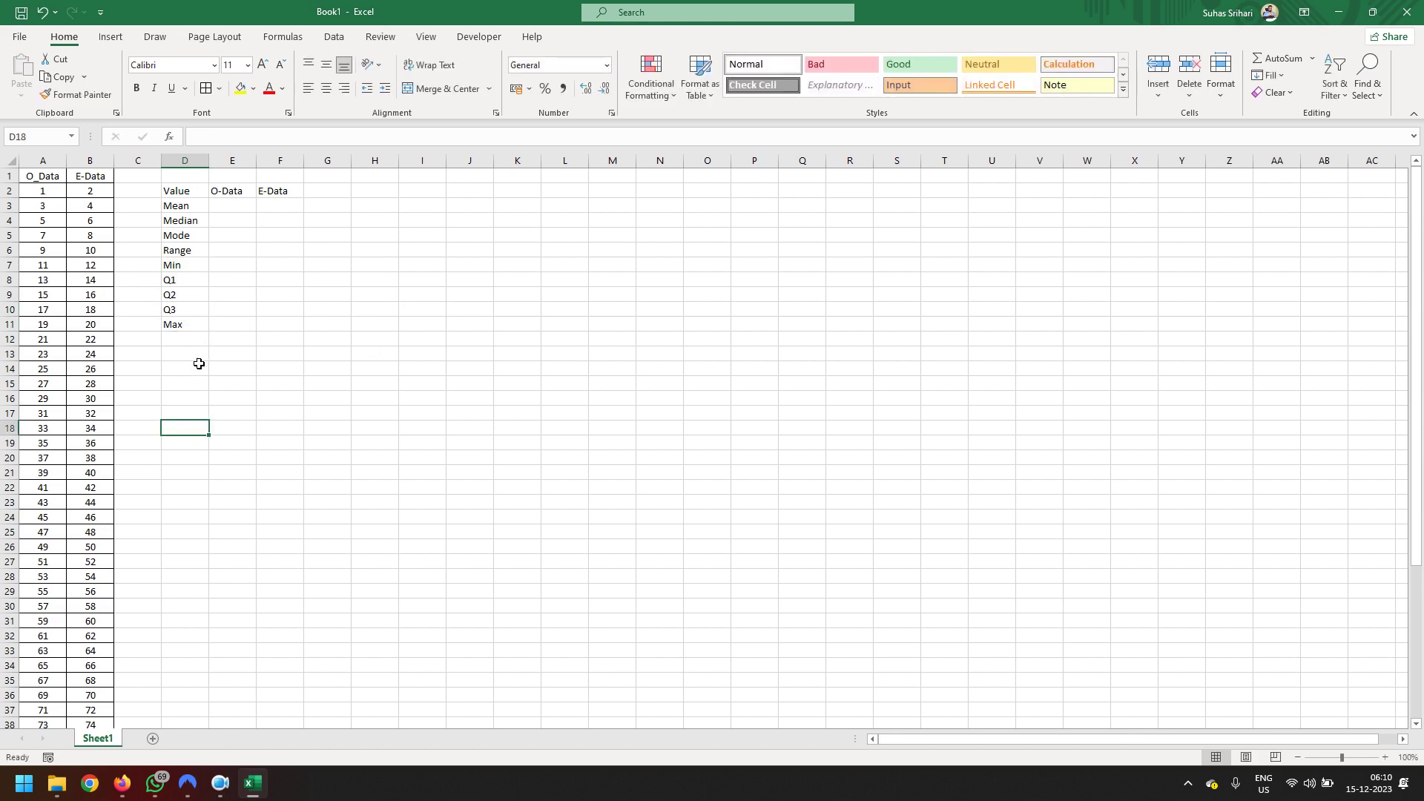
pyautogui.click(190, 342)
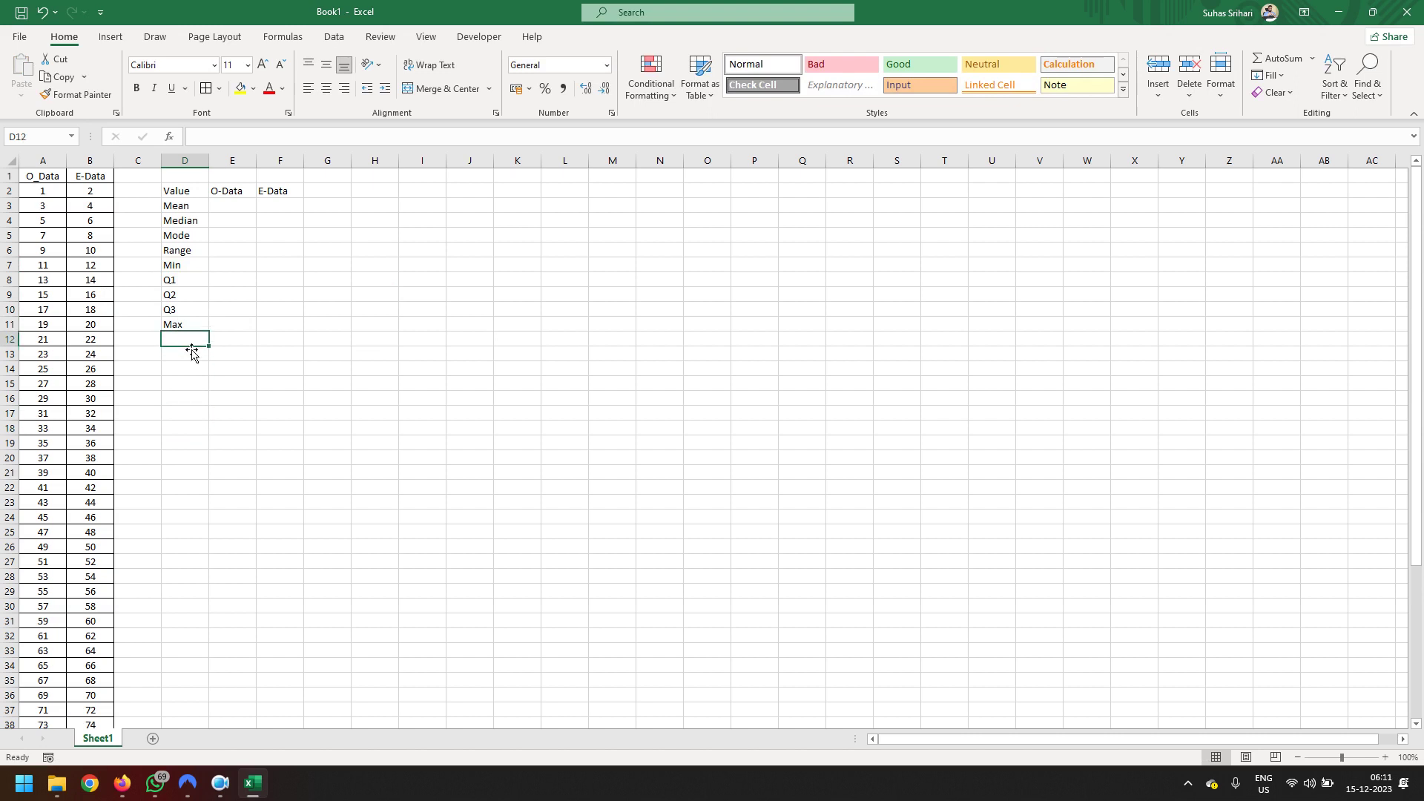
# Add labels Ave. Deviation, Quartile Deviation, Std. Deviation, Variance, Skewness and Kurtosis below Max.
pyautogui.write('Ave. Deviation')
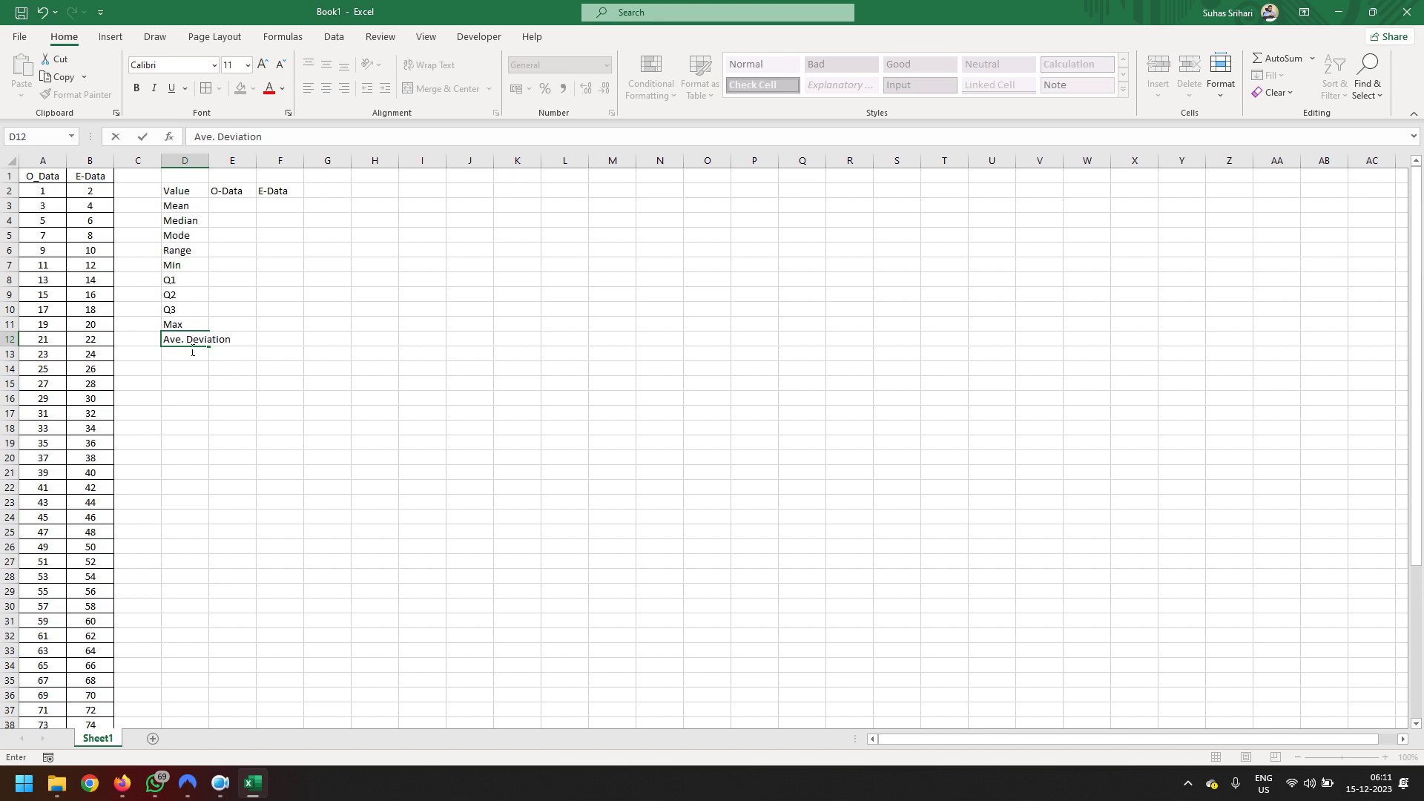
pyautogui.press('Return')
pyautogui.write('Quartile Deviation')
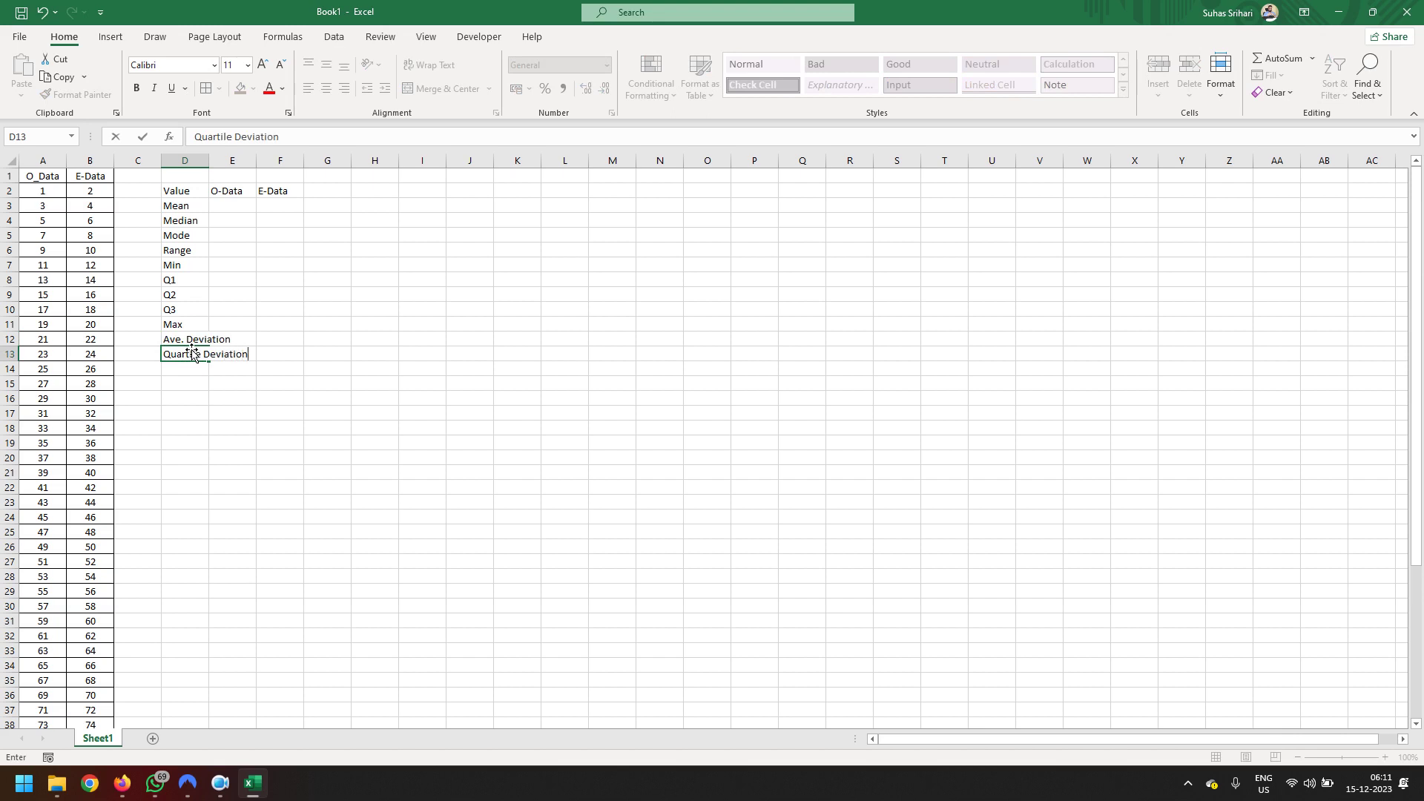
pyautogui.press('Return')
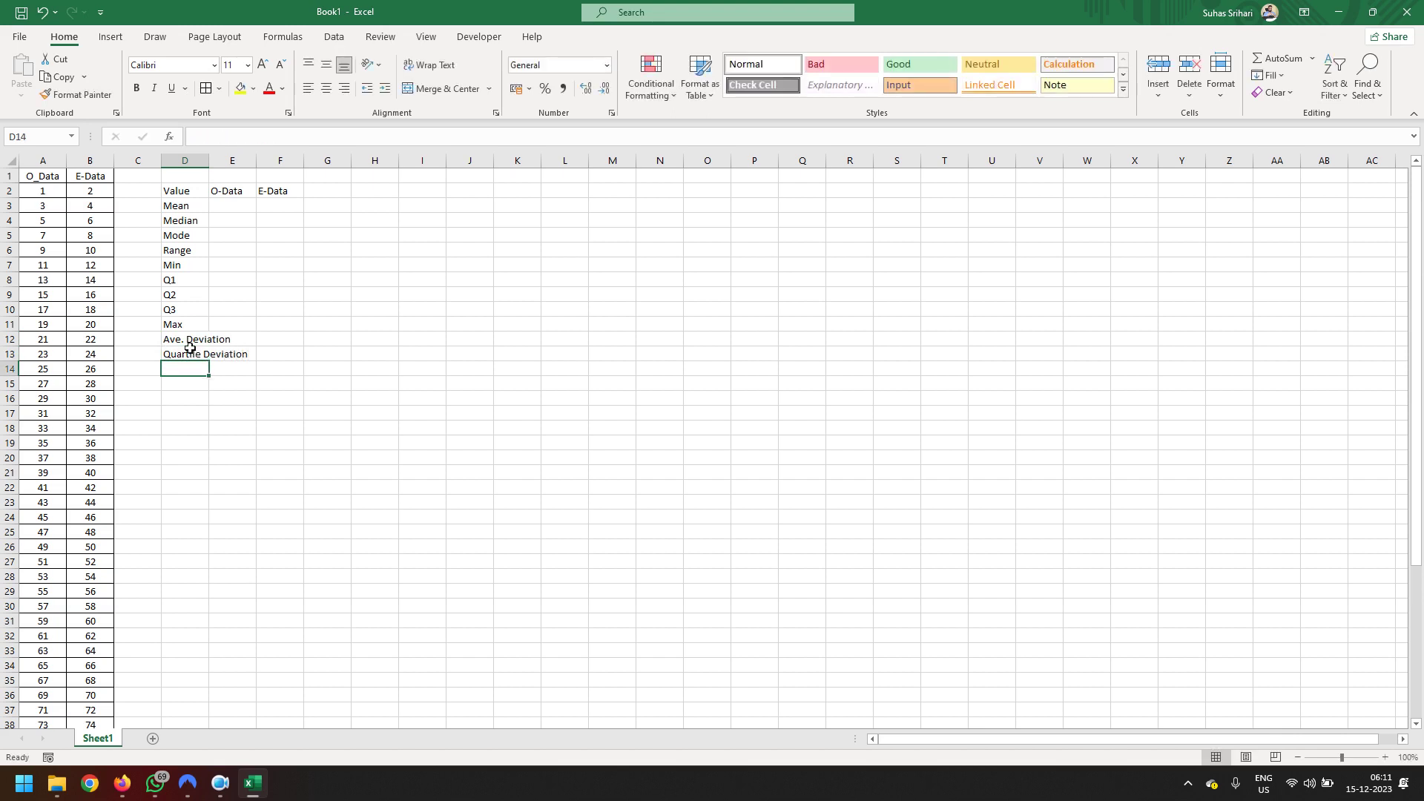
pyautogui.write('Std. Deviation')
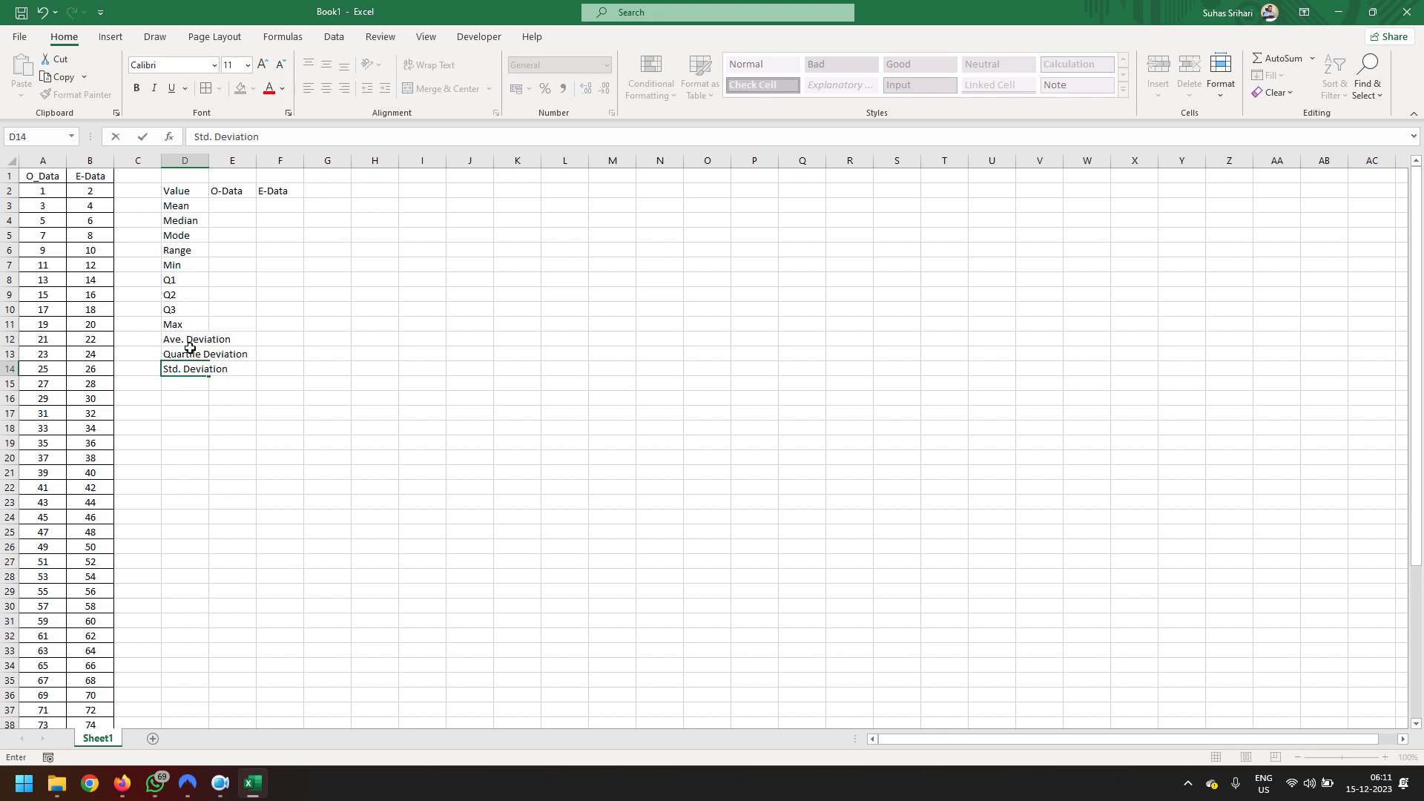
pyautogui.press('Return')
pyautogui.write('Variance')
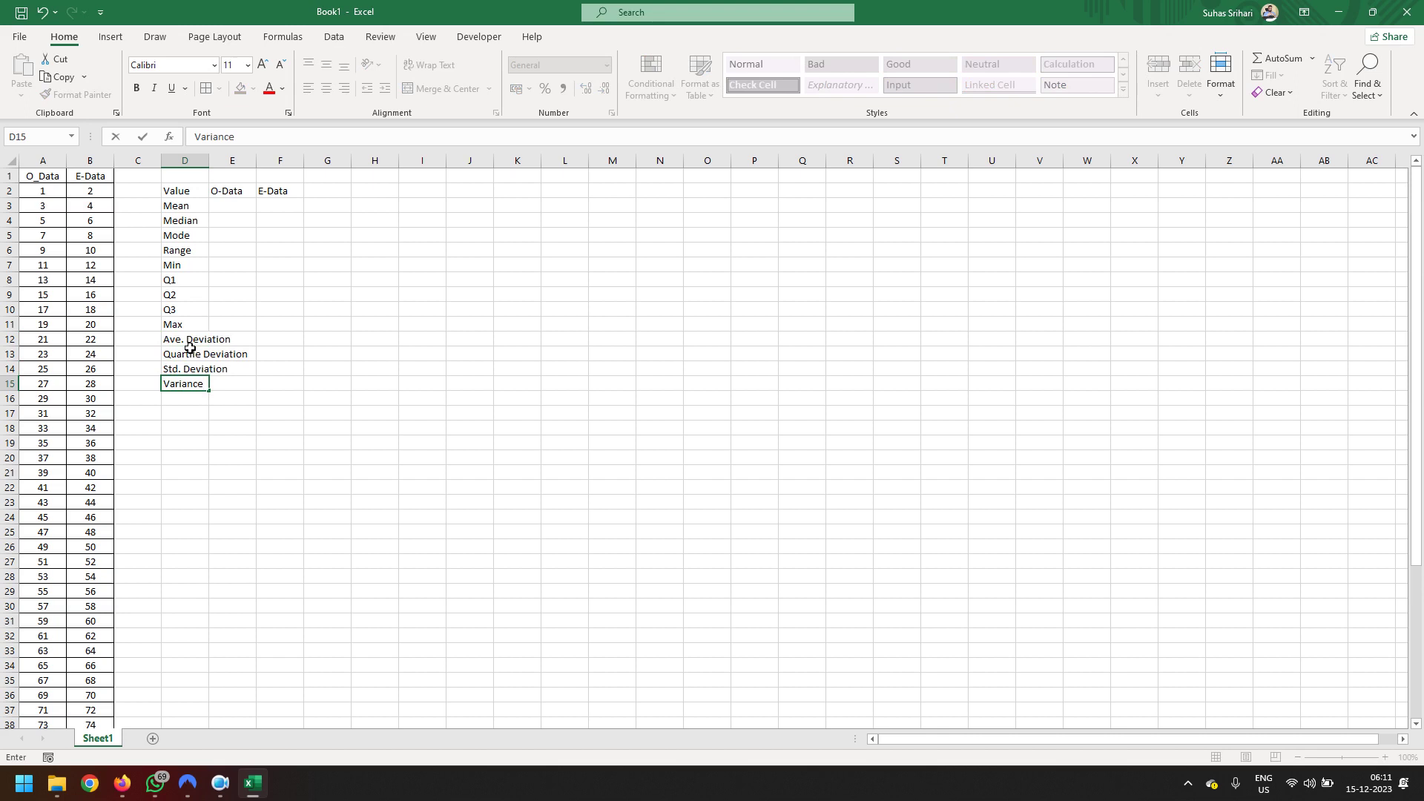
pyautogui.press('Return')
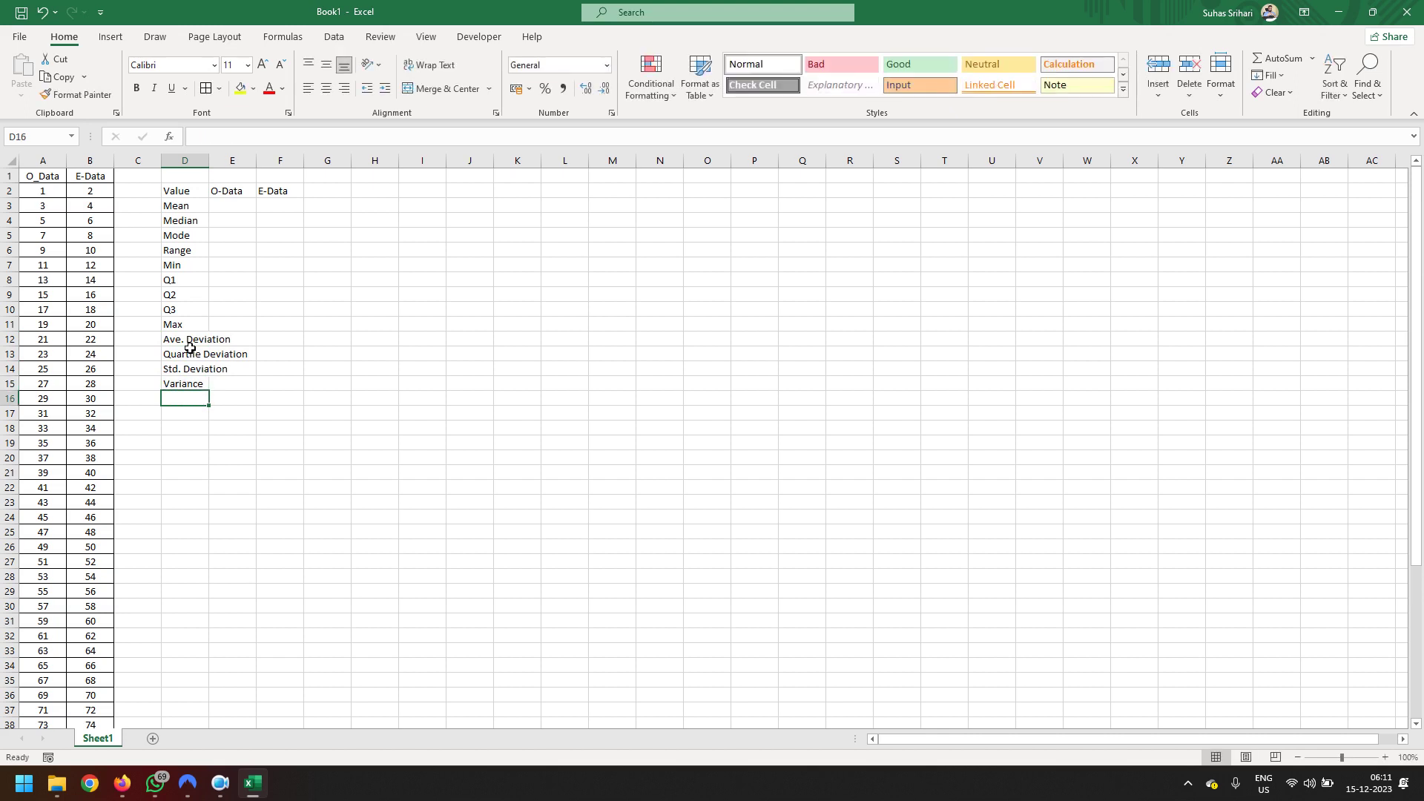
pyautogui.write('Skewness')
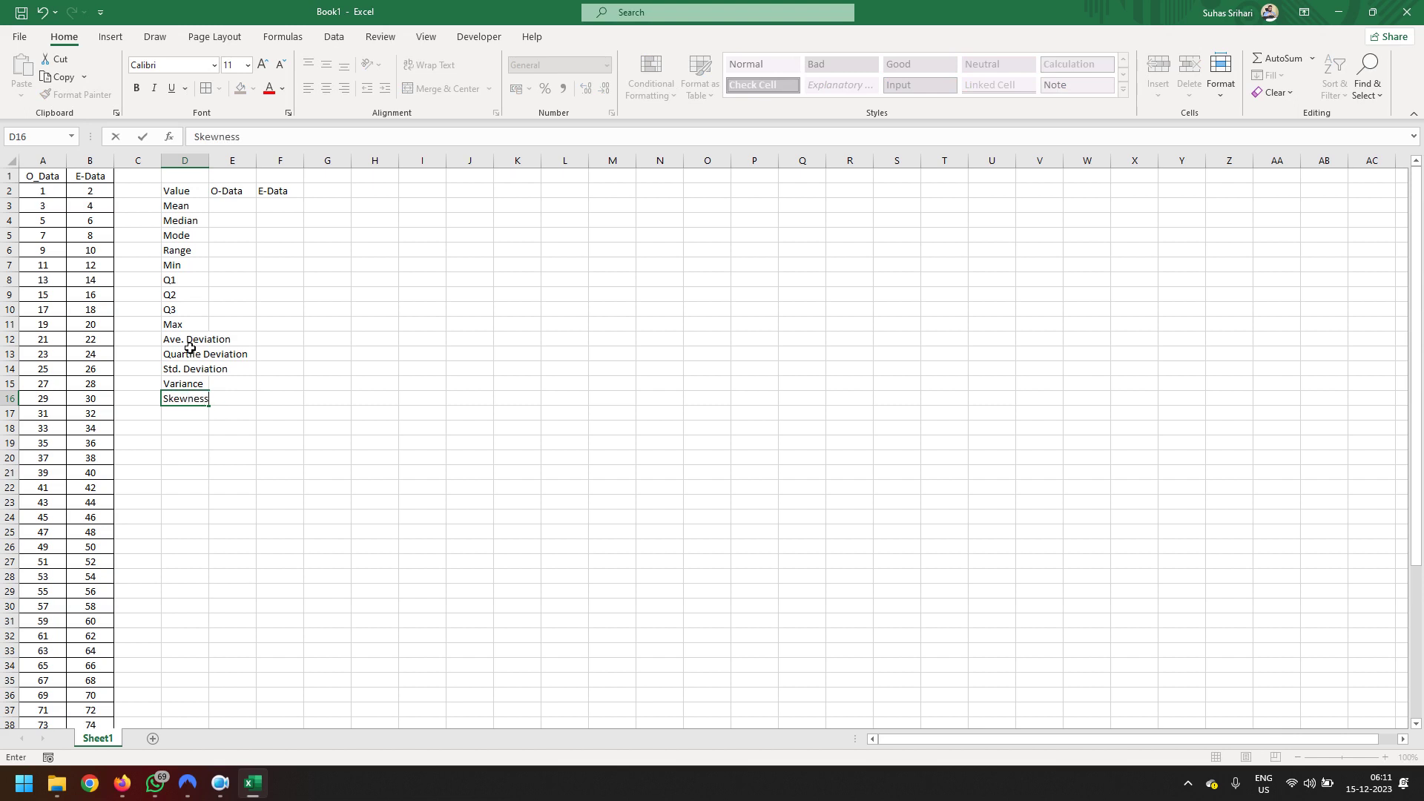
pyautogui.press('Return')
pyautogui.write('Kur')
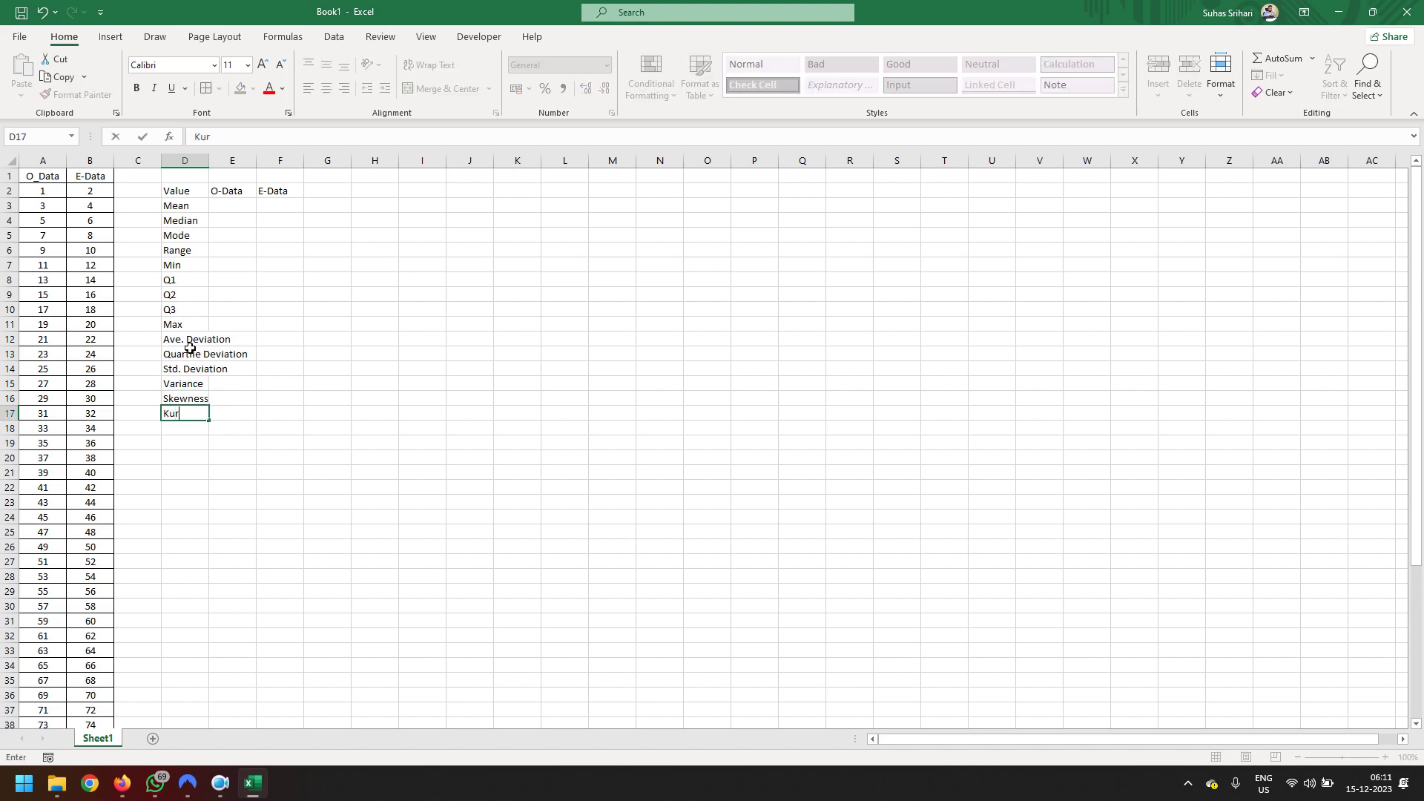
pyautogui.write('tosis')
pyautogui.press('Return')
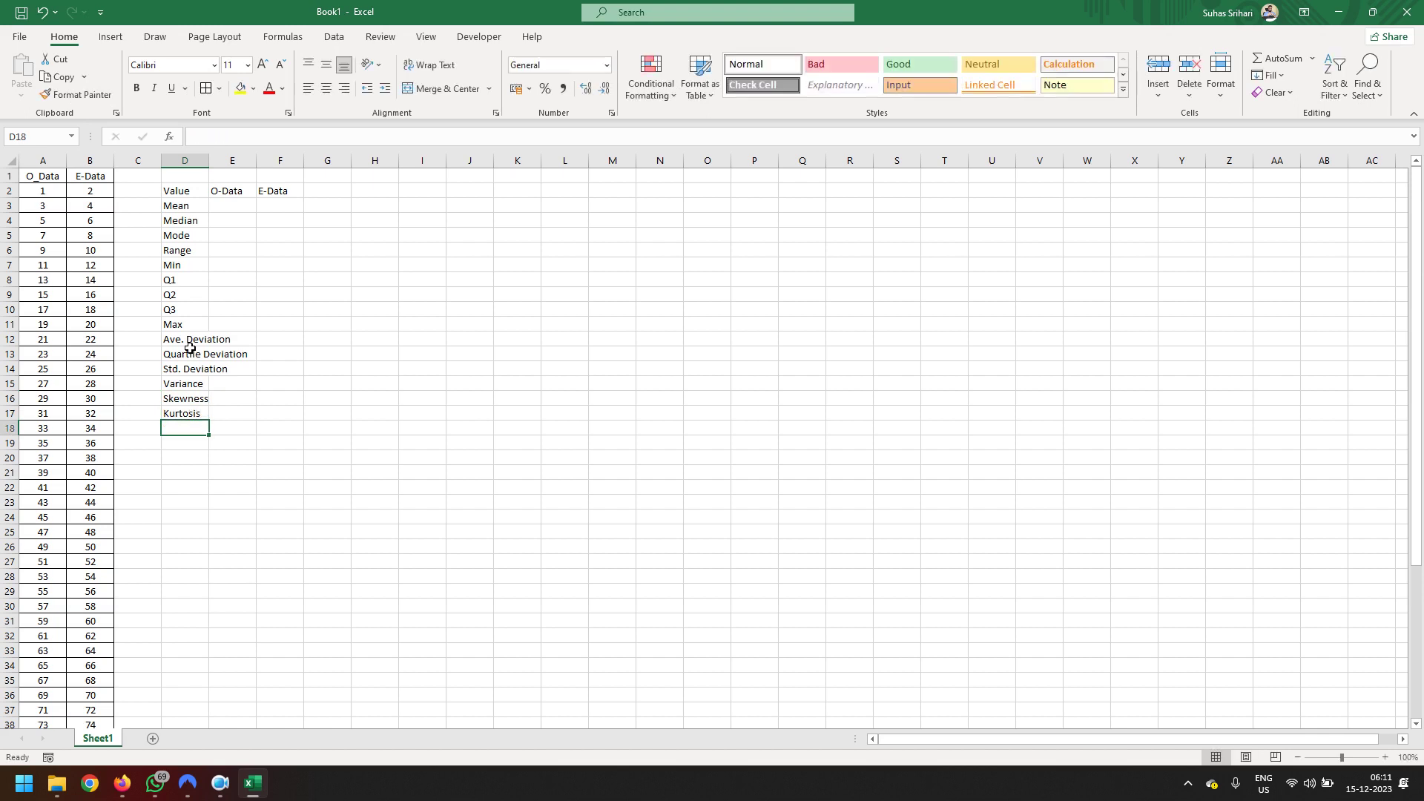
# AutoFit column D, then centre the D2:F17 summary table and give it all borders.
pyautogui.doubleClick(213, 170)
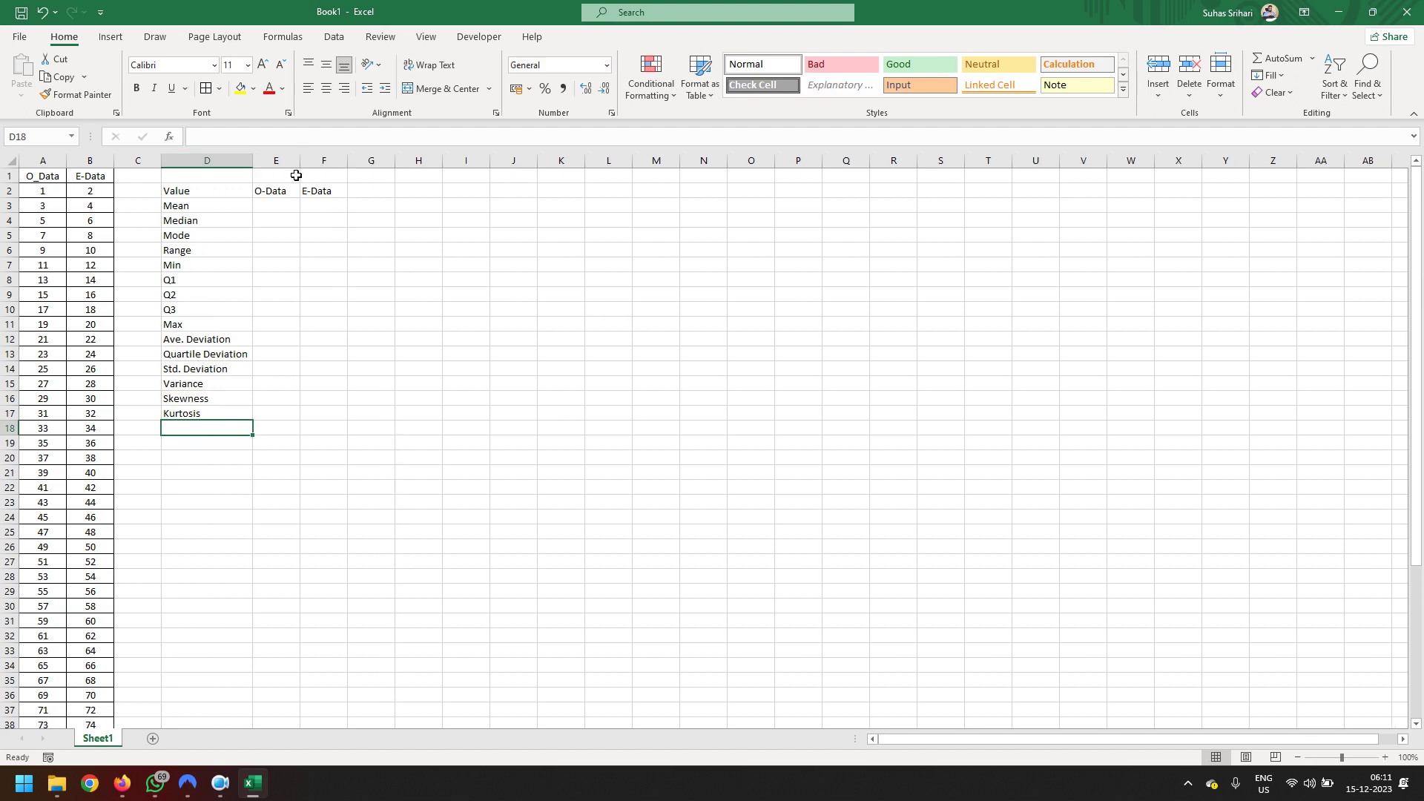
pyautogui.click(197, 369)
pyautogui.moveTo(200, 191); pyautogui.dragTo(337, 418)
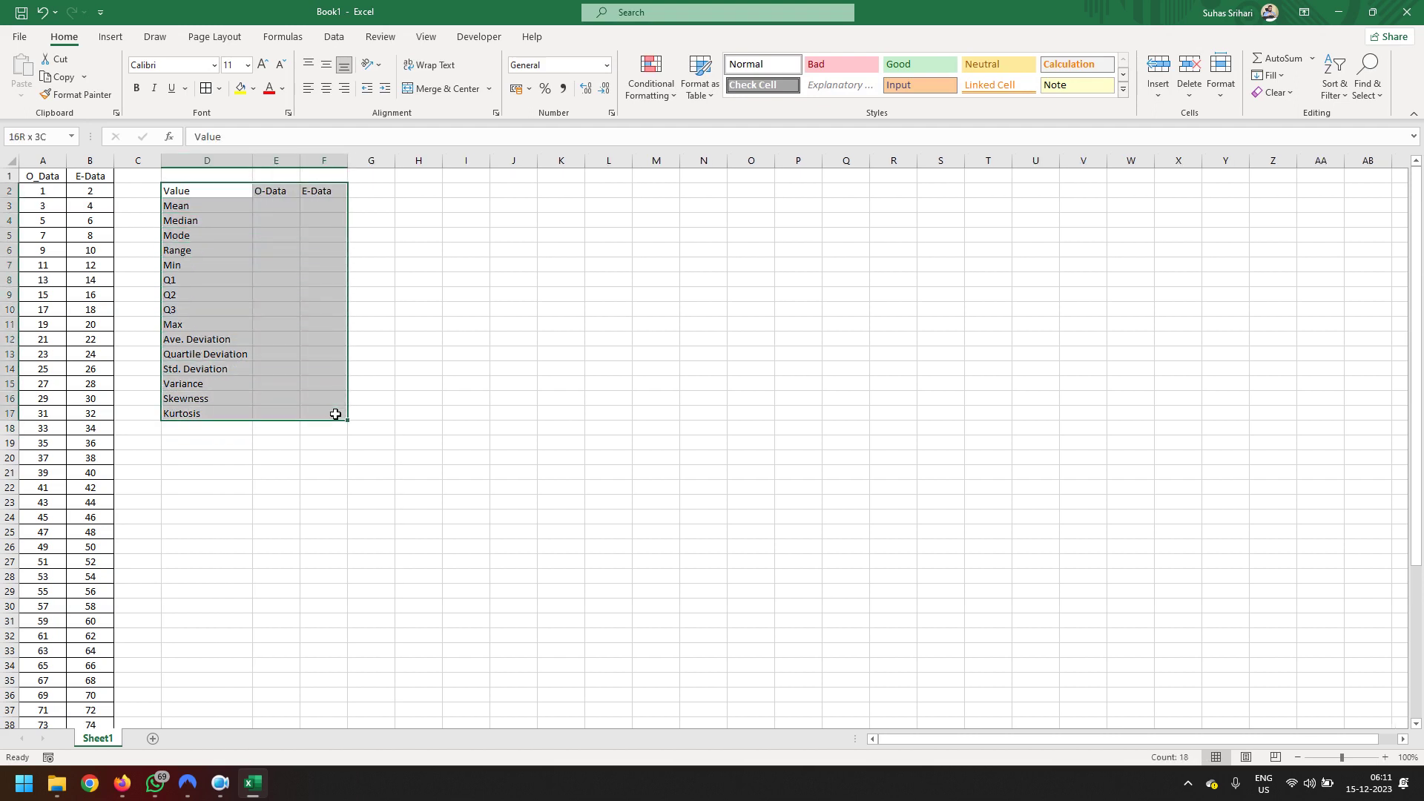
pyautogui.click(327, 88)
pyautogui.click(324, 68)
pyautogui.click(206, 88)
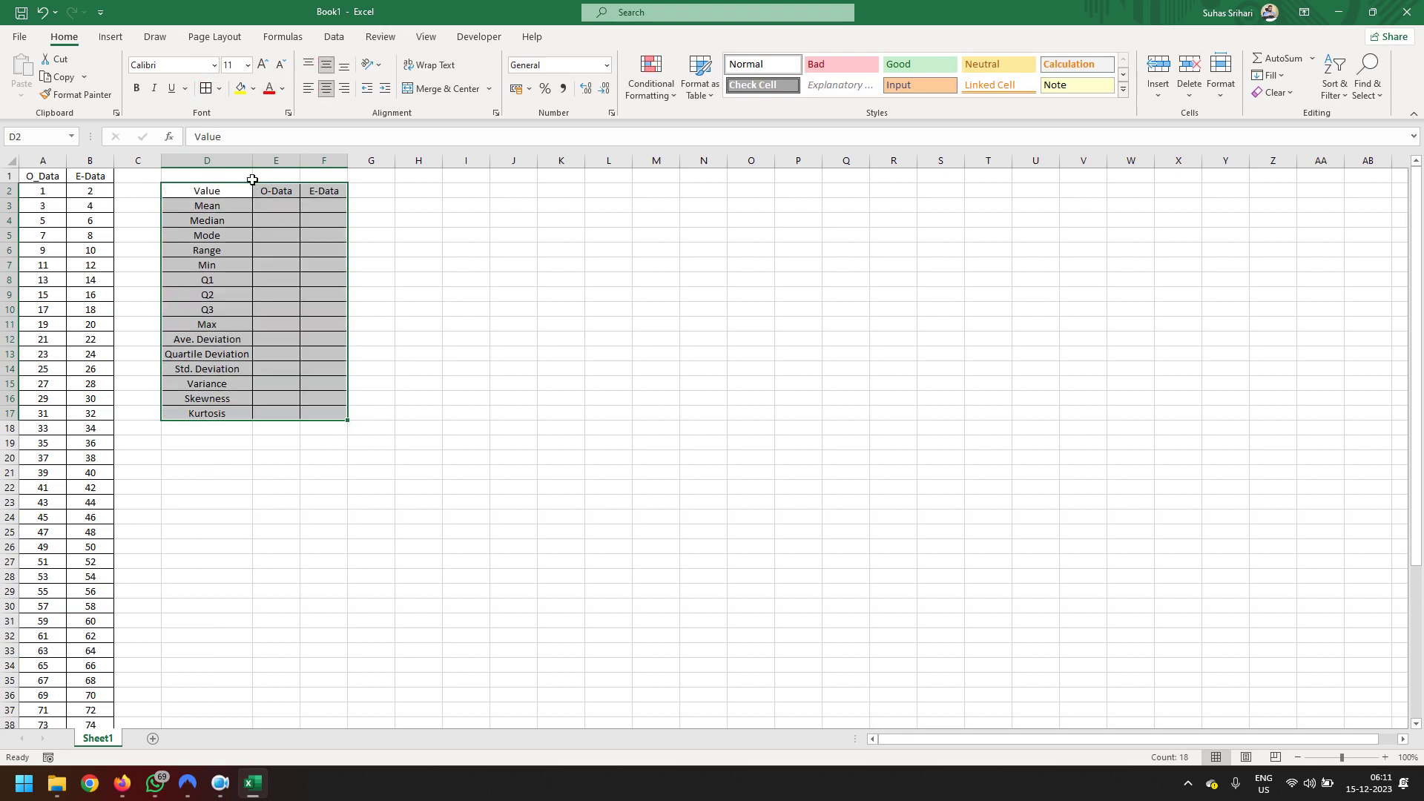
pyautogui.click(437, 400)
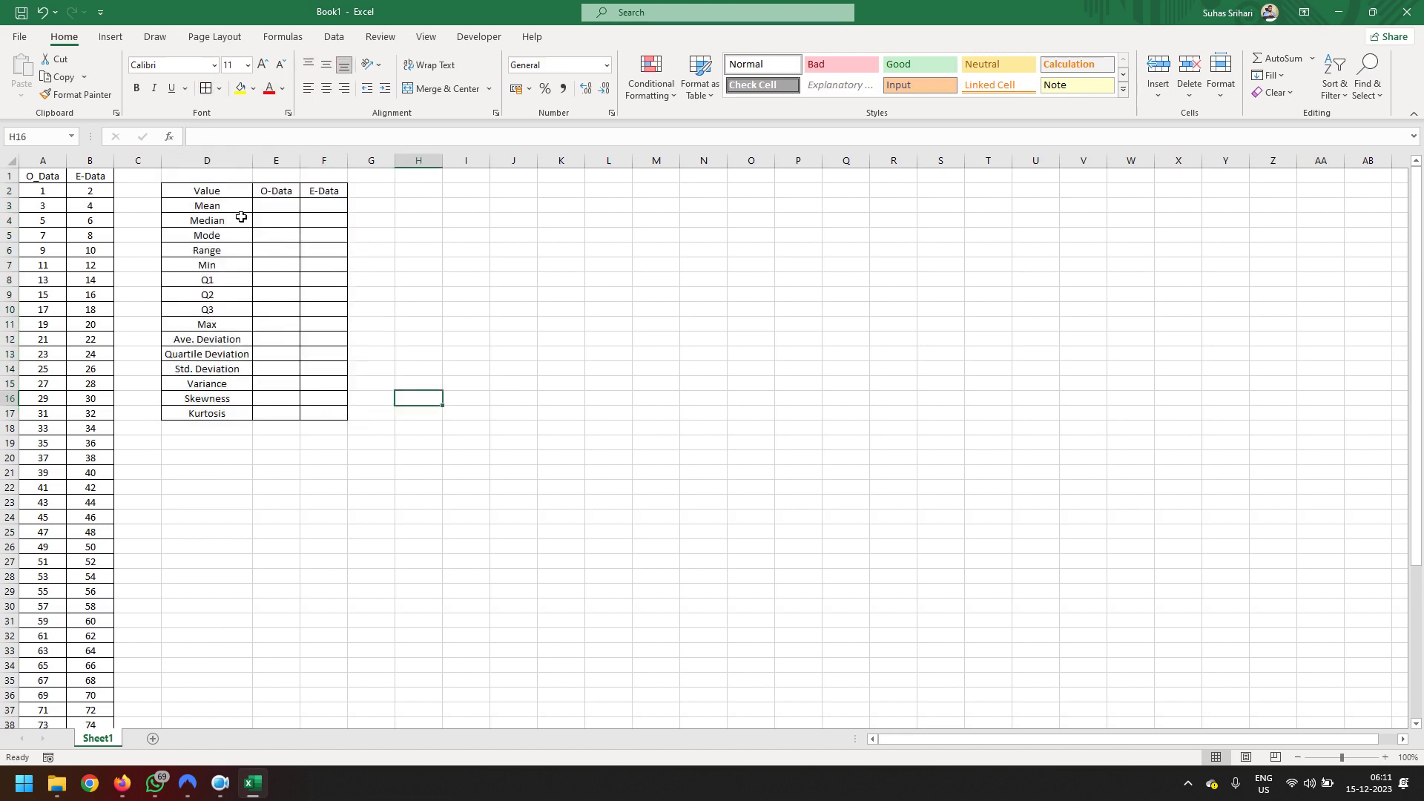
# Left-align the labels Mean through Kurtosis and bold the D2:F2 and A1:B1 headers.
pyautogui.moveTo(223, 206); pyautogui.dragTo(238, 413)
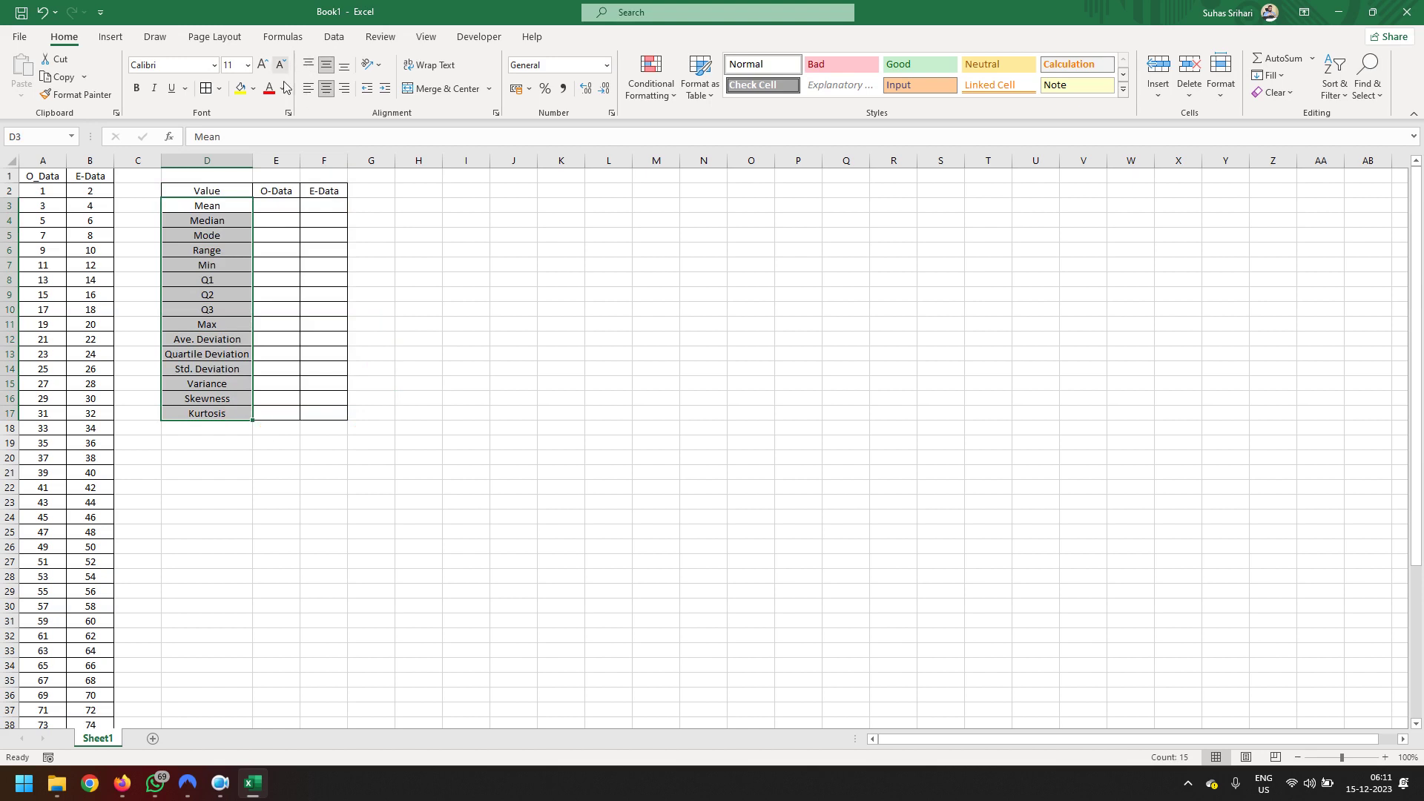
pyautogui.click(307, 89)
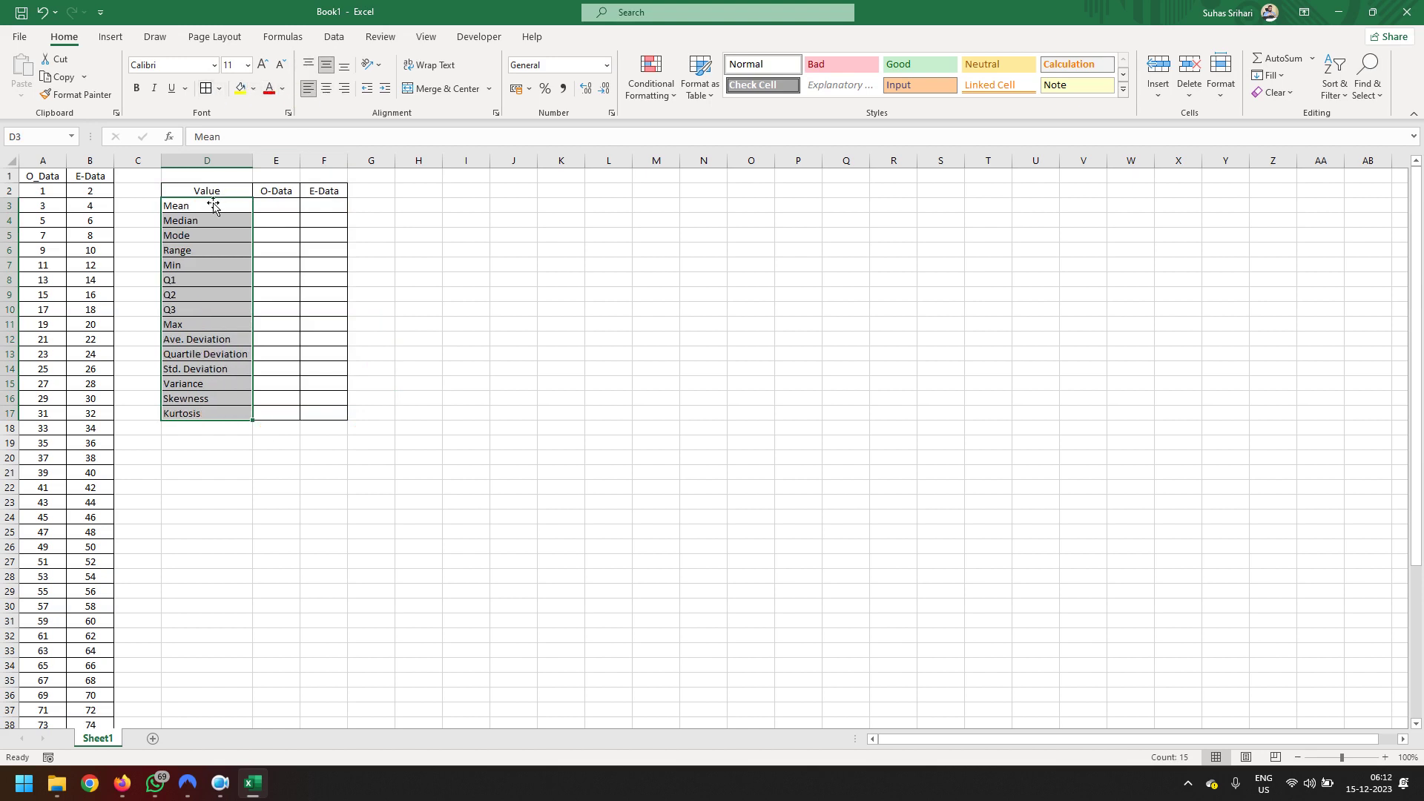
pyautogui.moveTo(221, 191); pyautogui.dragTo(319, 193)
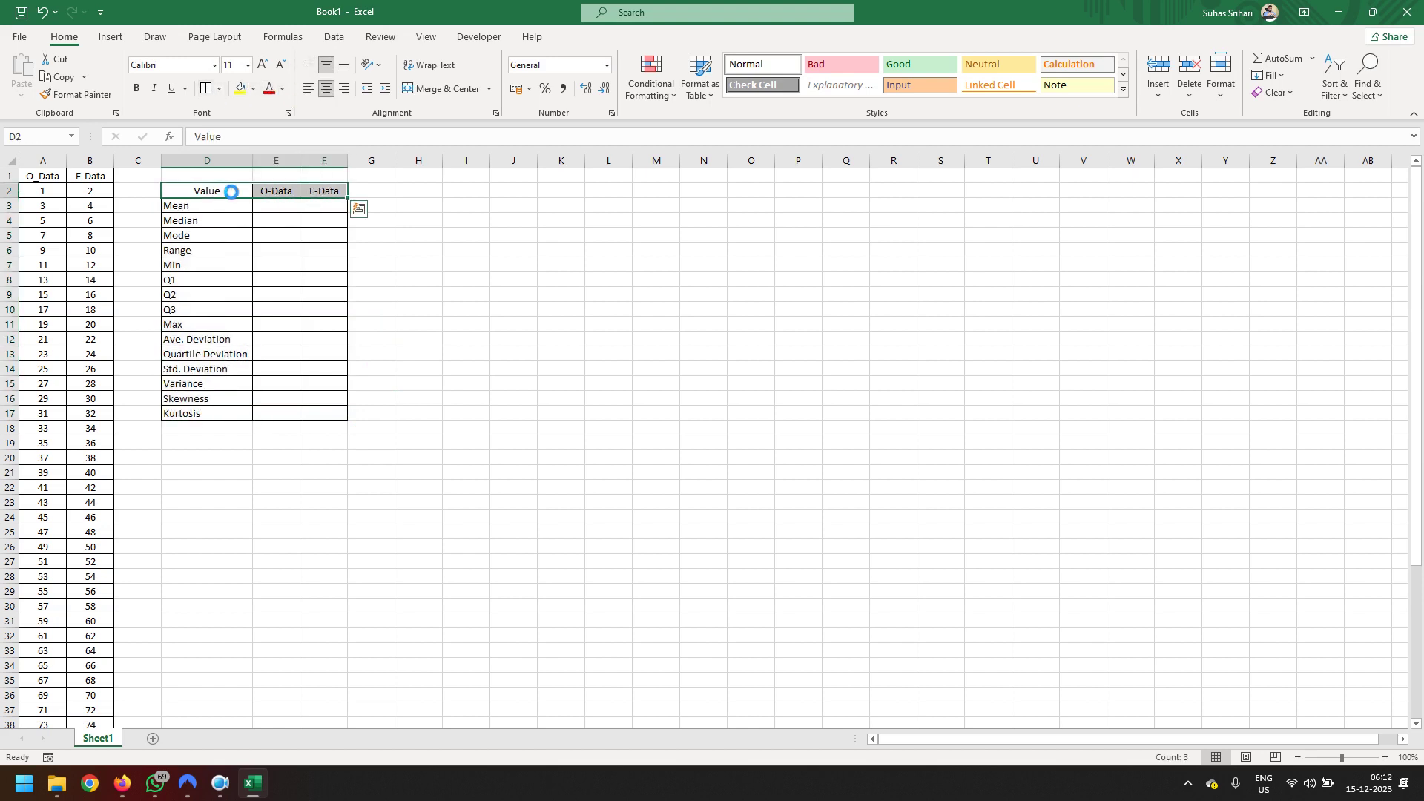
pyautogui.hotkey('ctrl', 'b')
pyautogui.moveTo(42, 176); pyautogui.dragTo(88, 176)
pyautogui.hotkey('ctrl', 'b')
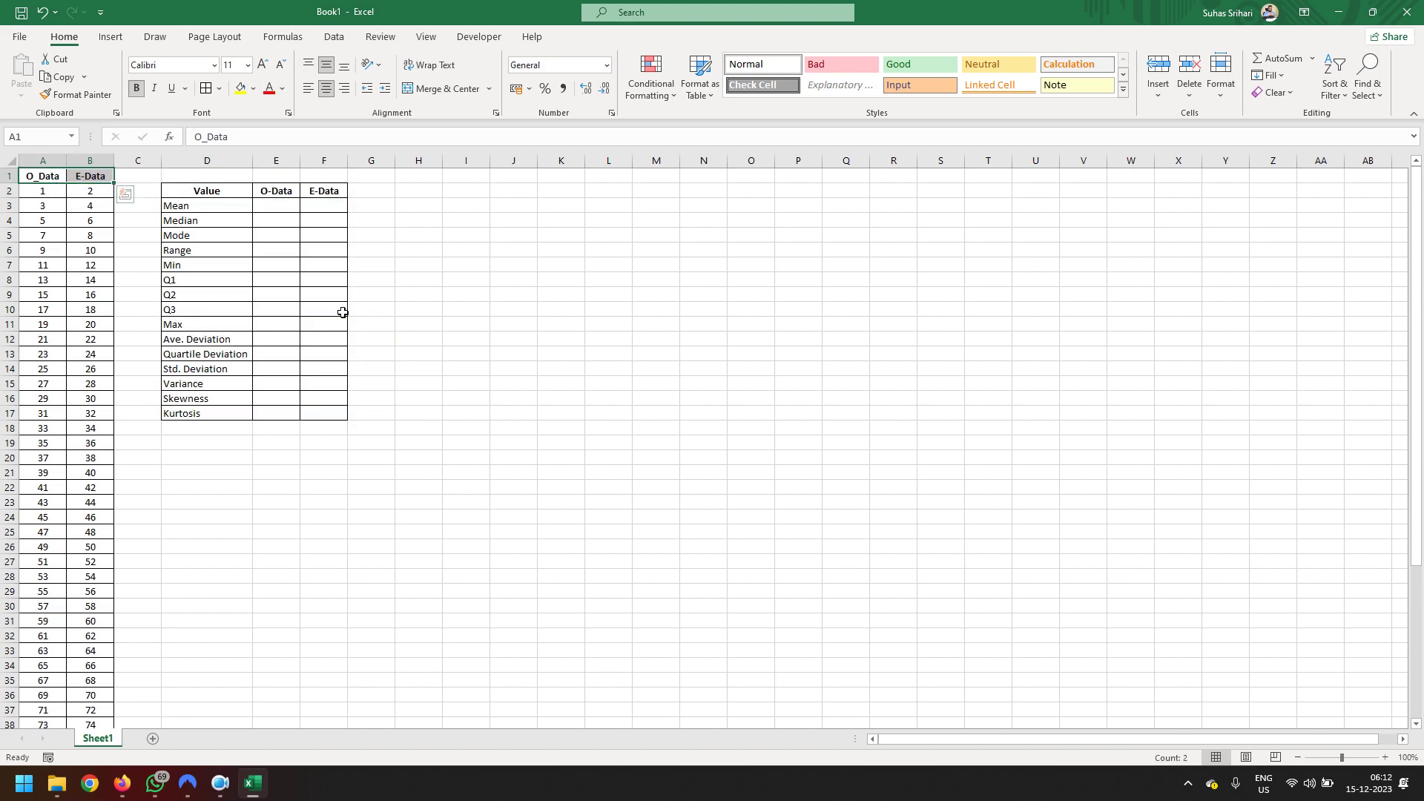
pyautogui.click(466, 353)
pyautogui.click(280, 209)
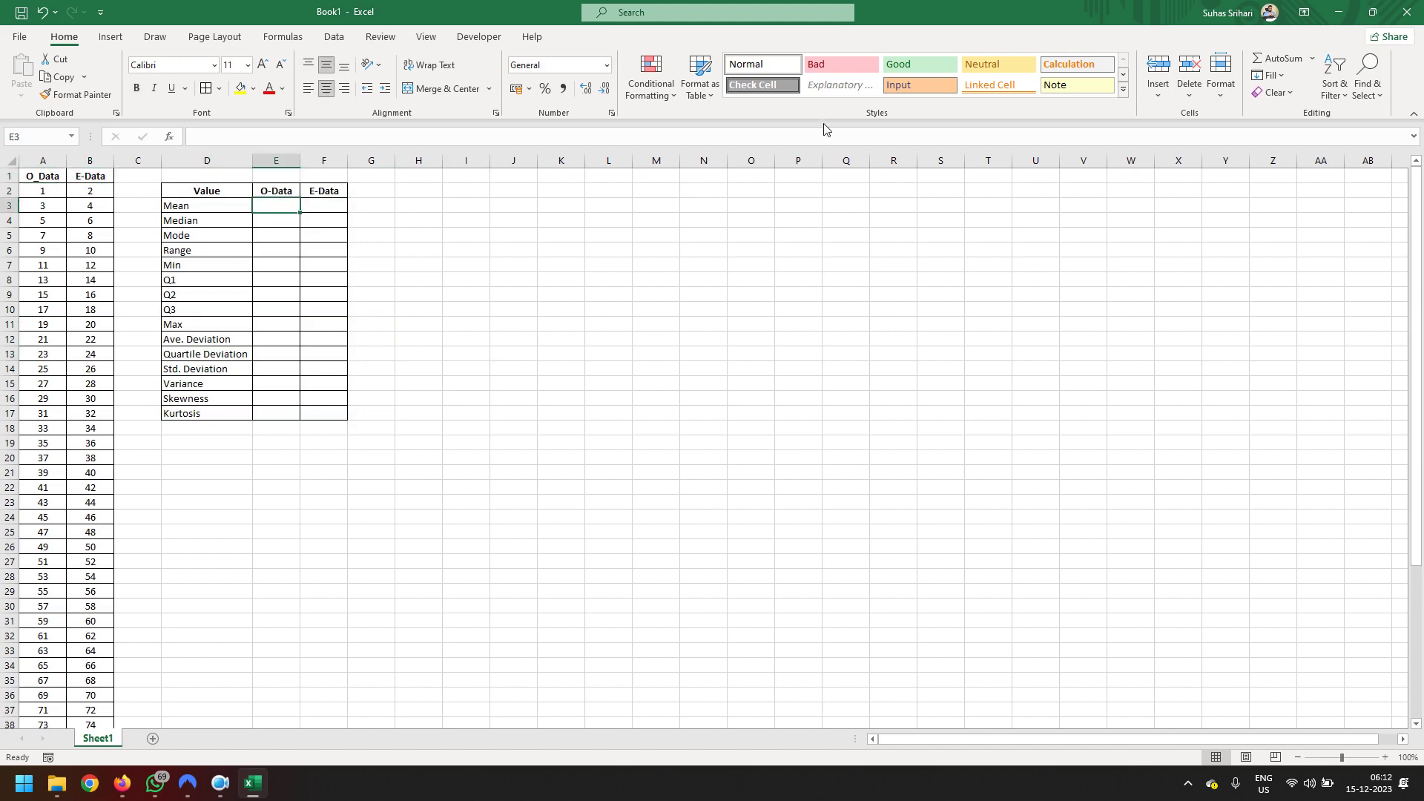
# Compute the O-Data mean in E3 with =AVERAGE(A2:A51), giving 50.
pyautogui.write('=')
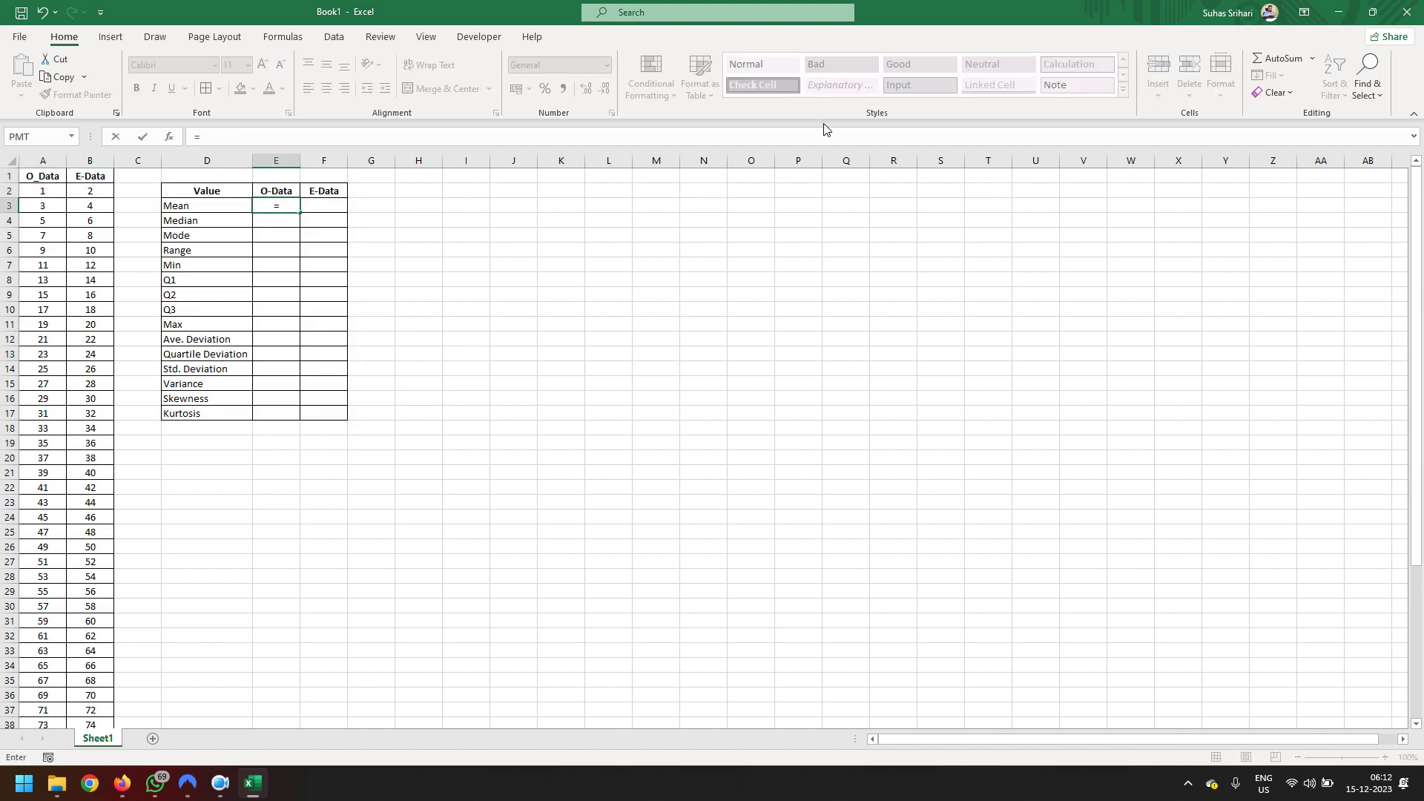
pyautogui.write('ave')
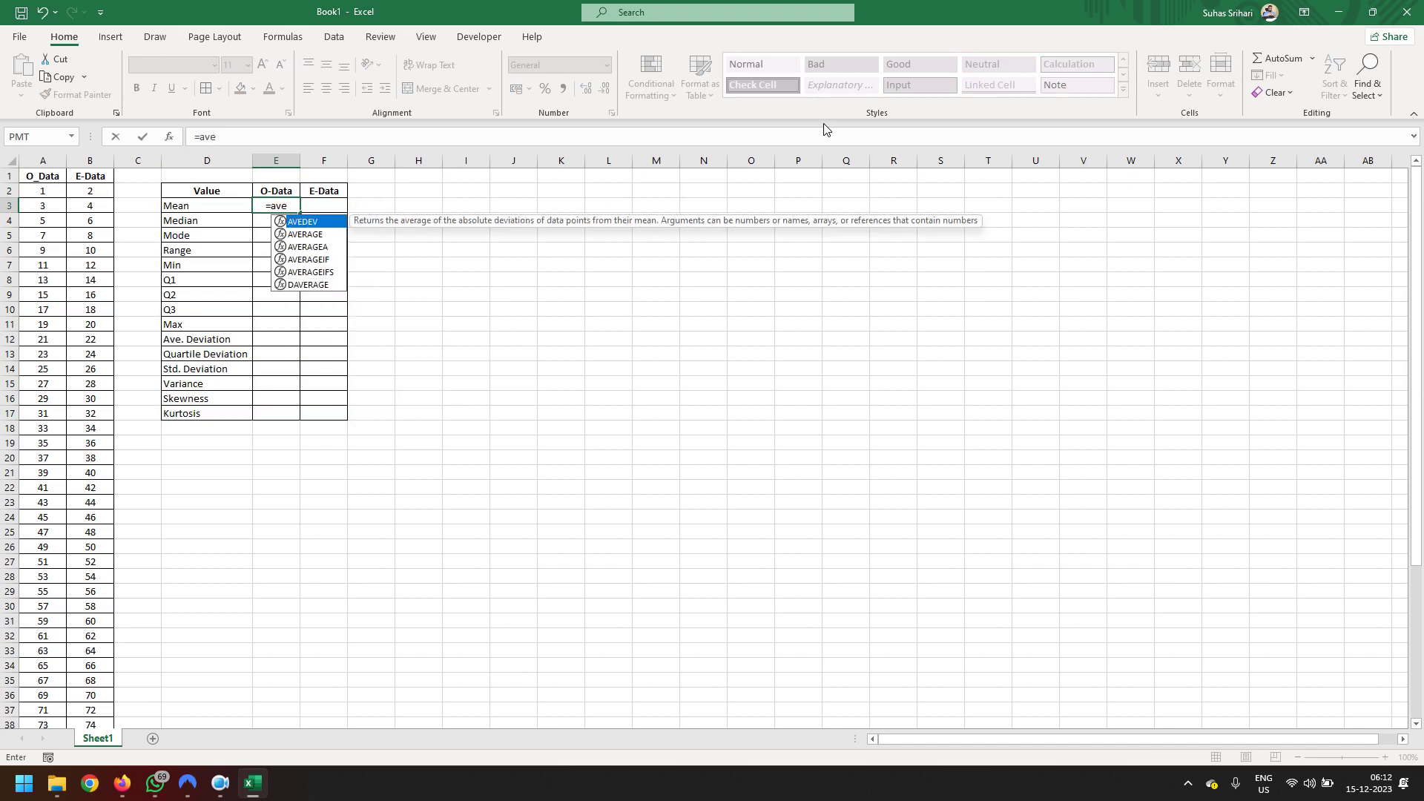
pyautogui.write('rage')
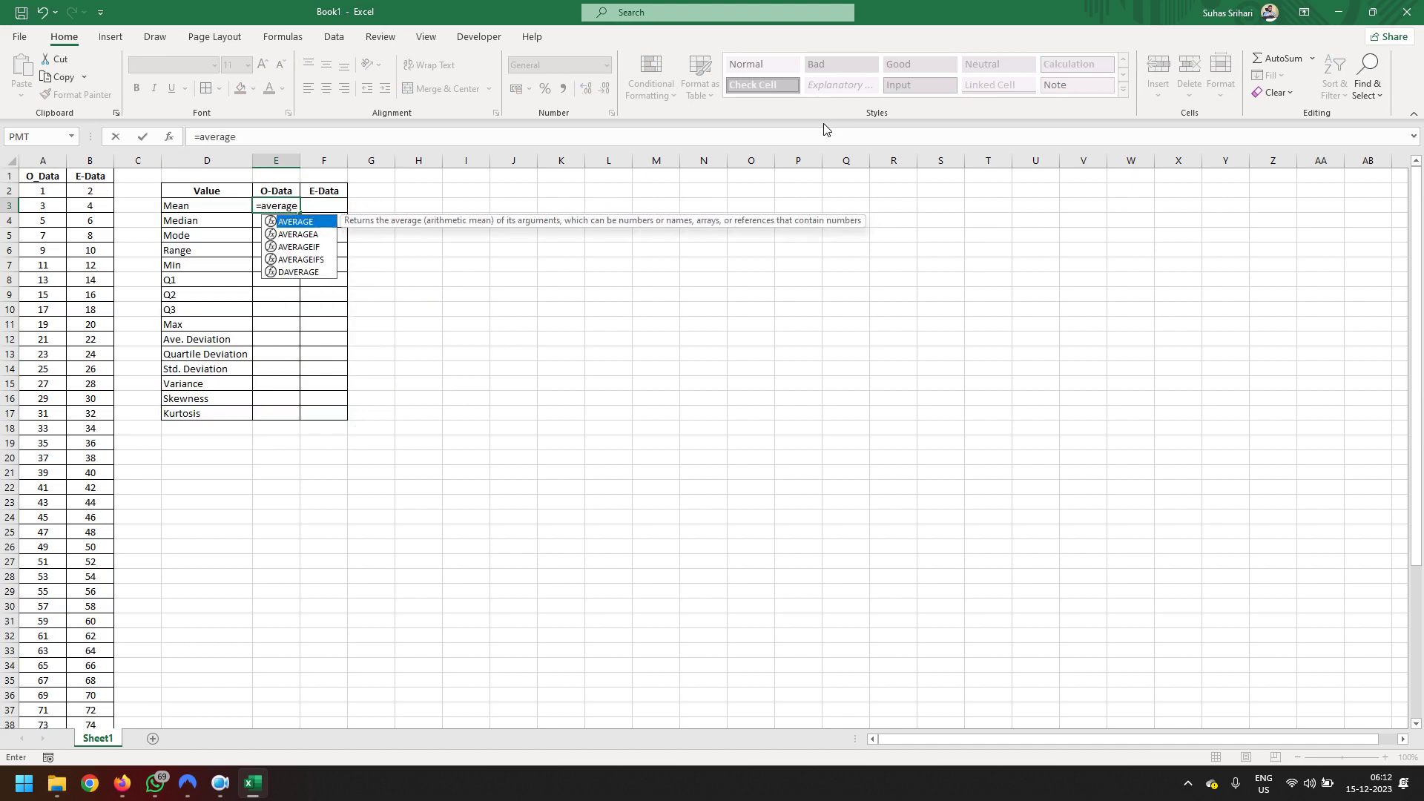
pyautogui.write('(')
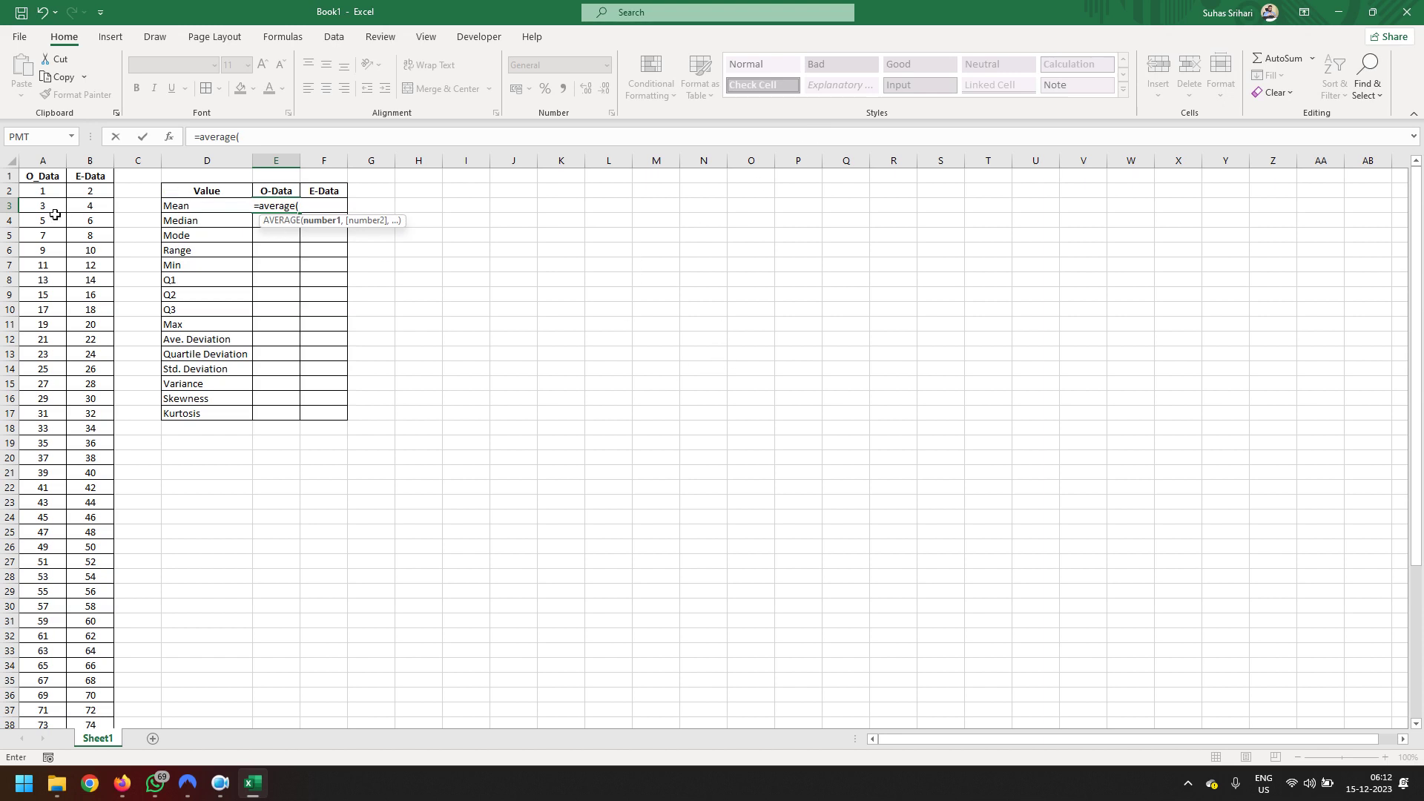
pyautogui.moveTo(55, 198); pyautogui.dragTo(138, 786)
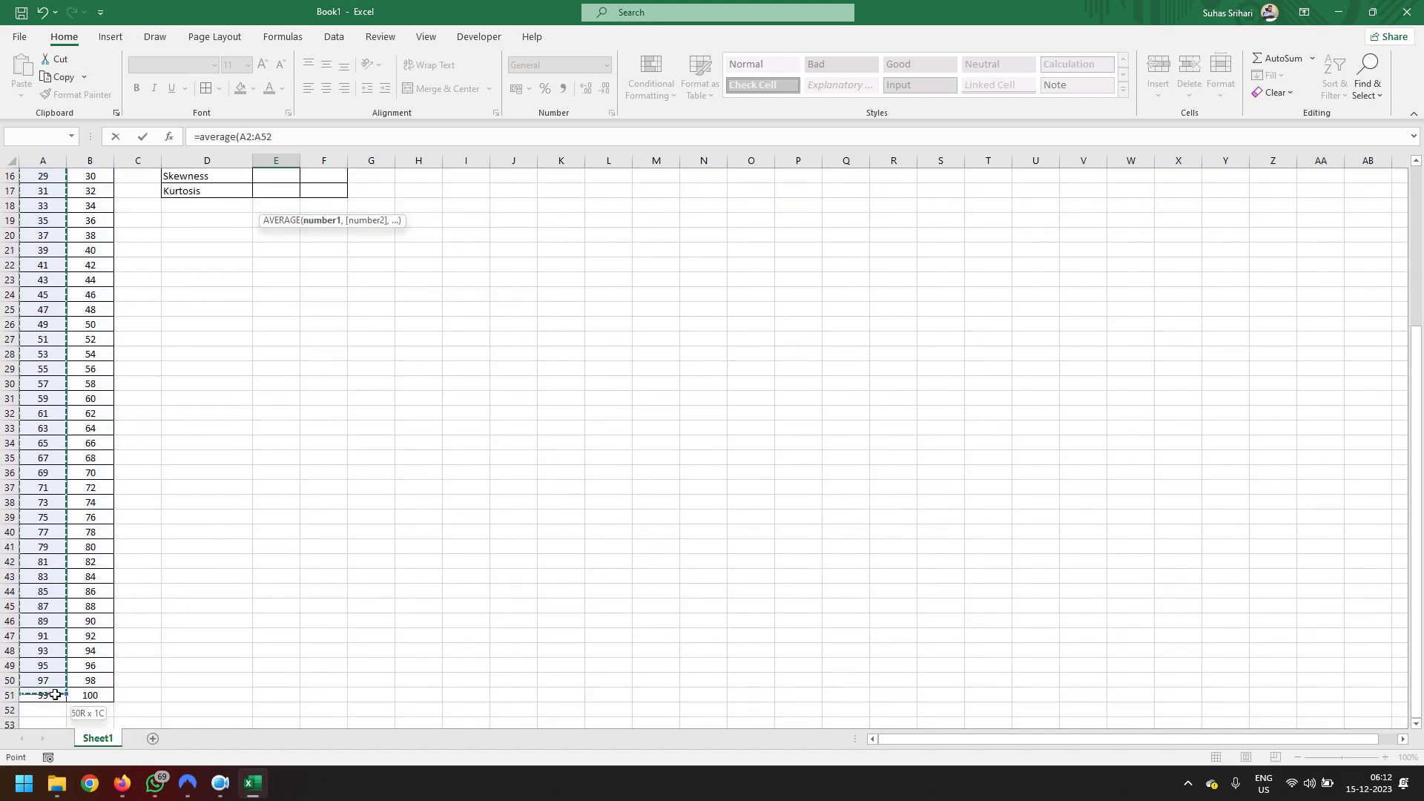
pyautogui.moveTo(138, 786); pyautogui.dragTo(44, 696)
pyautogui.press('Return')
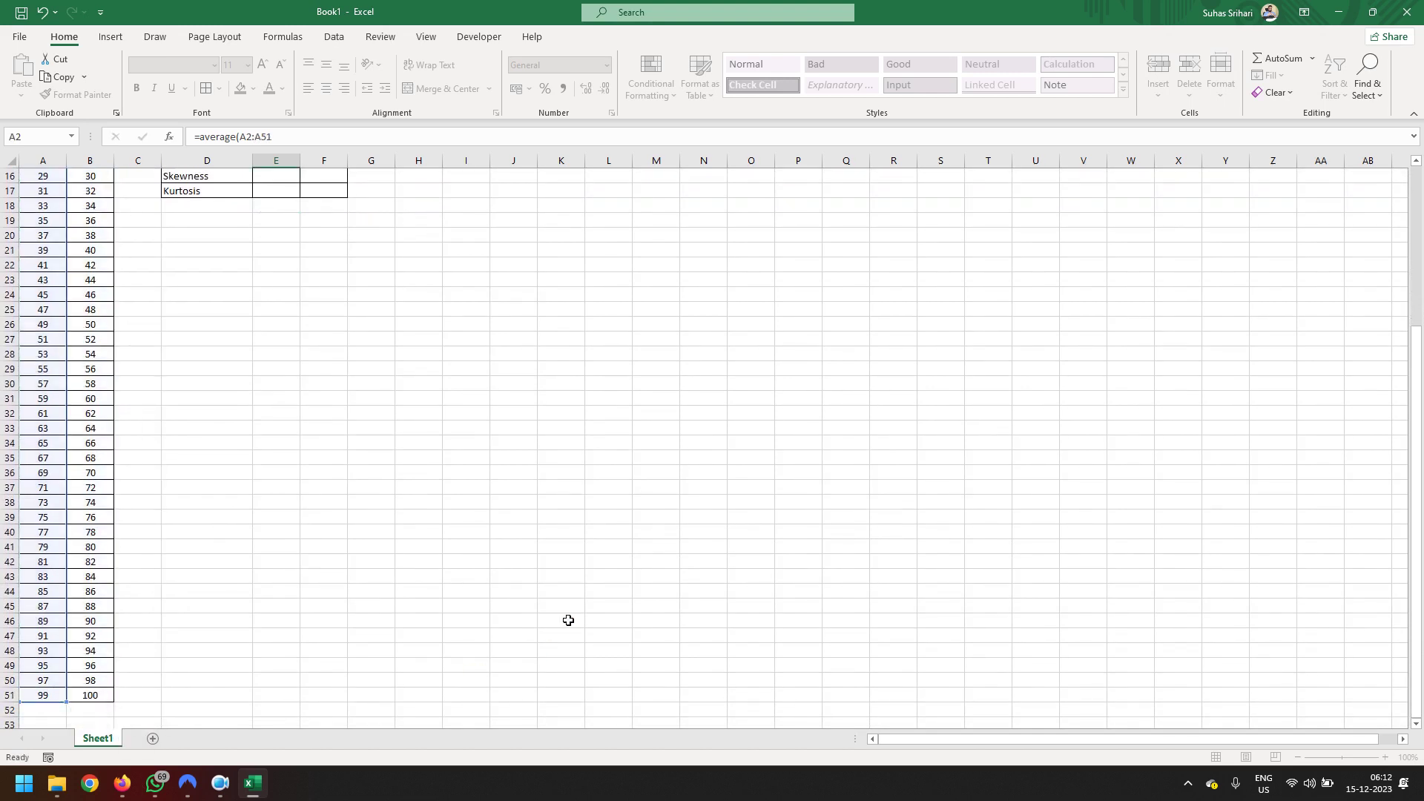
pyautogui.scroll(1, 567, 620)
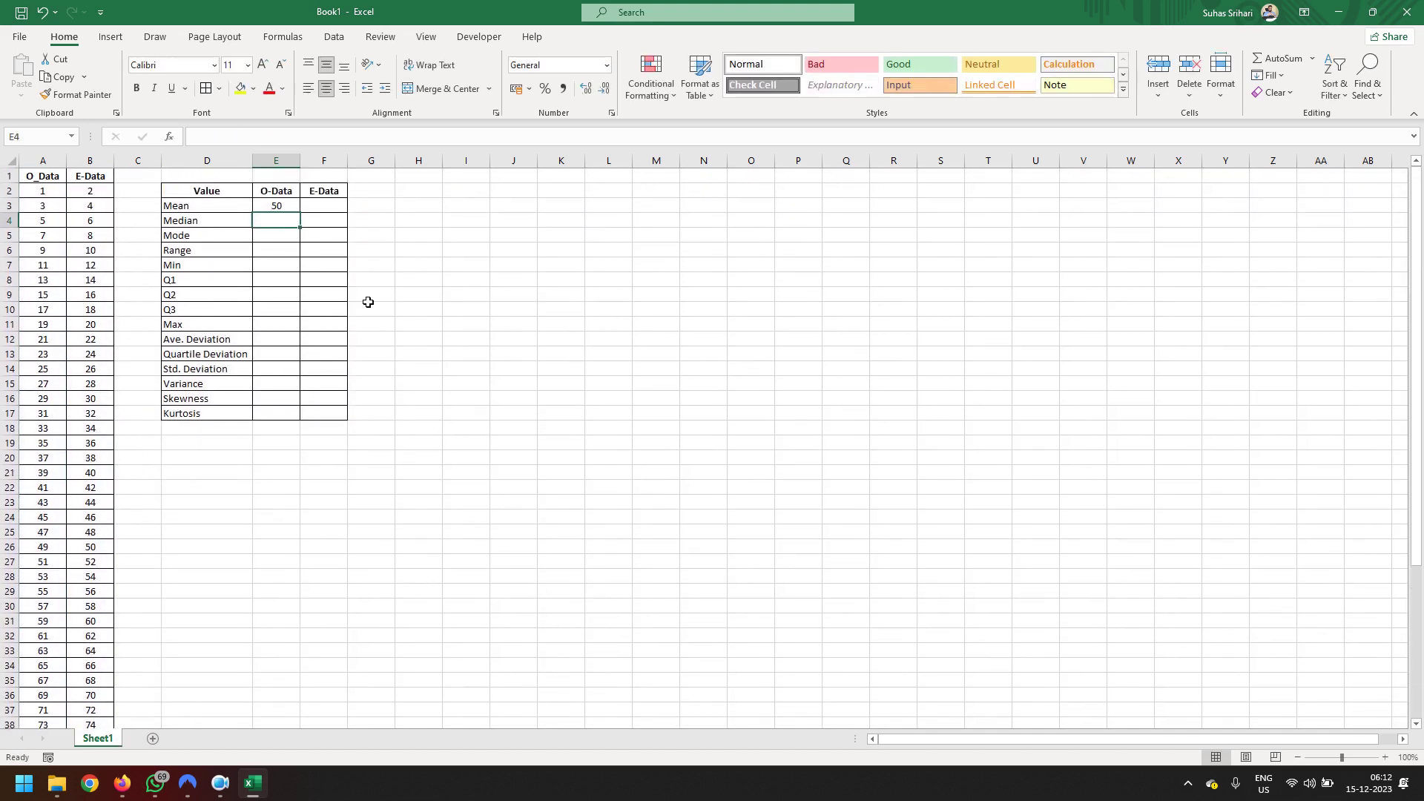
# Compute the E-Data mean in F3 with =AVERAGE(B2:B51), giving 51.
pyautogui.click(333, 212)
pyautogui.write('=')
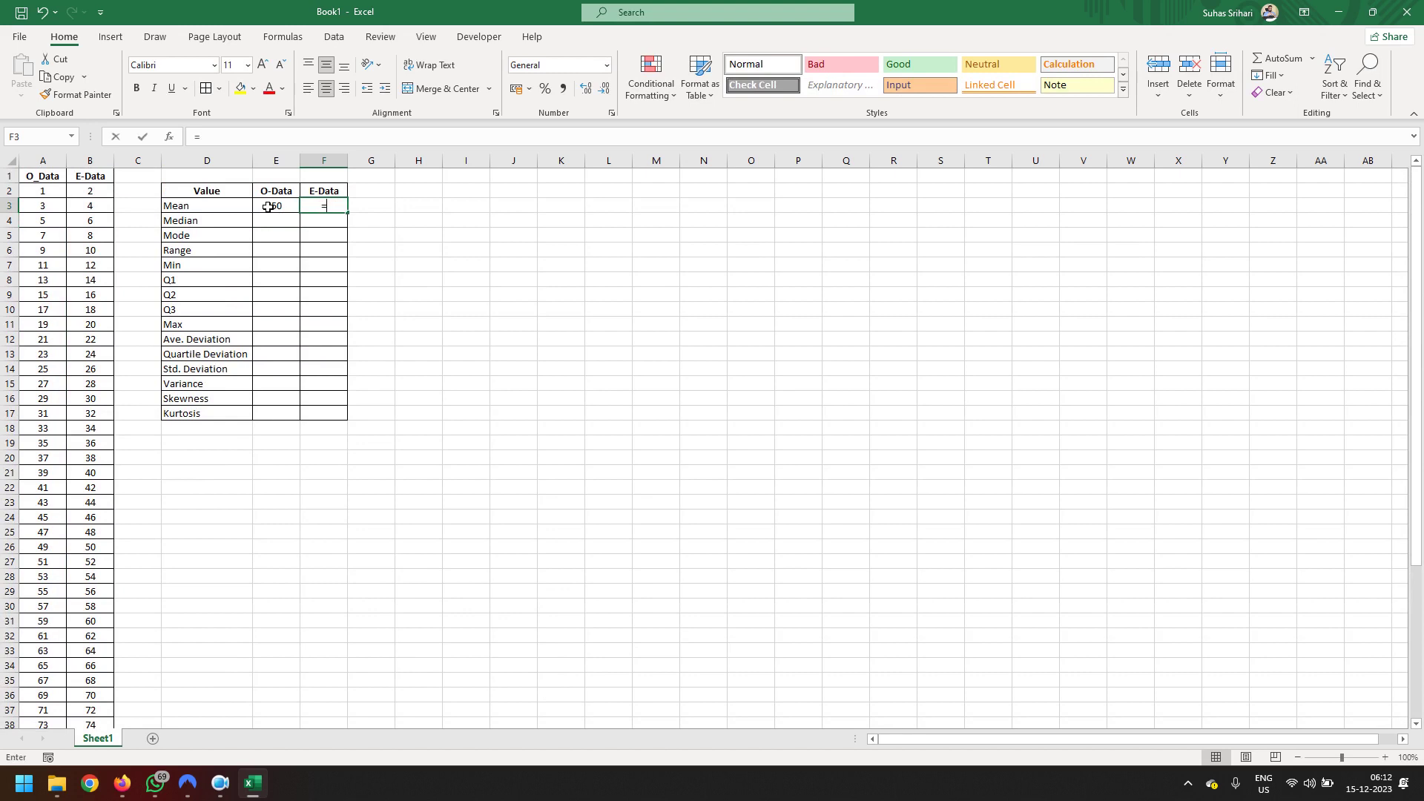
pyautogui.write('avera')
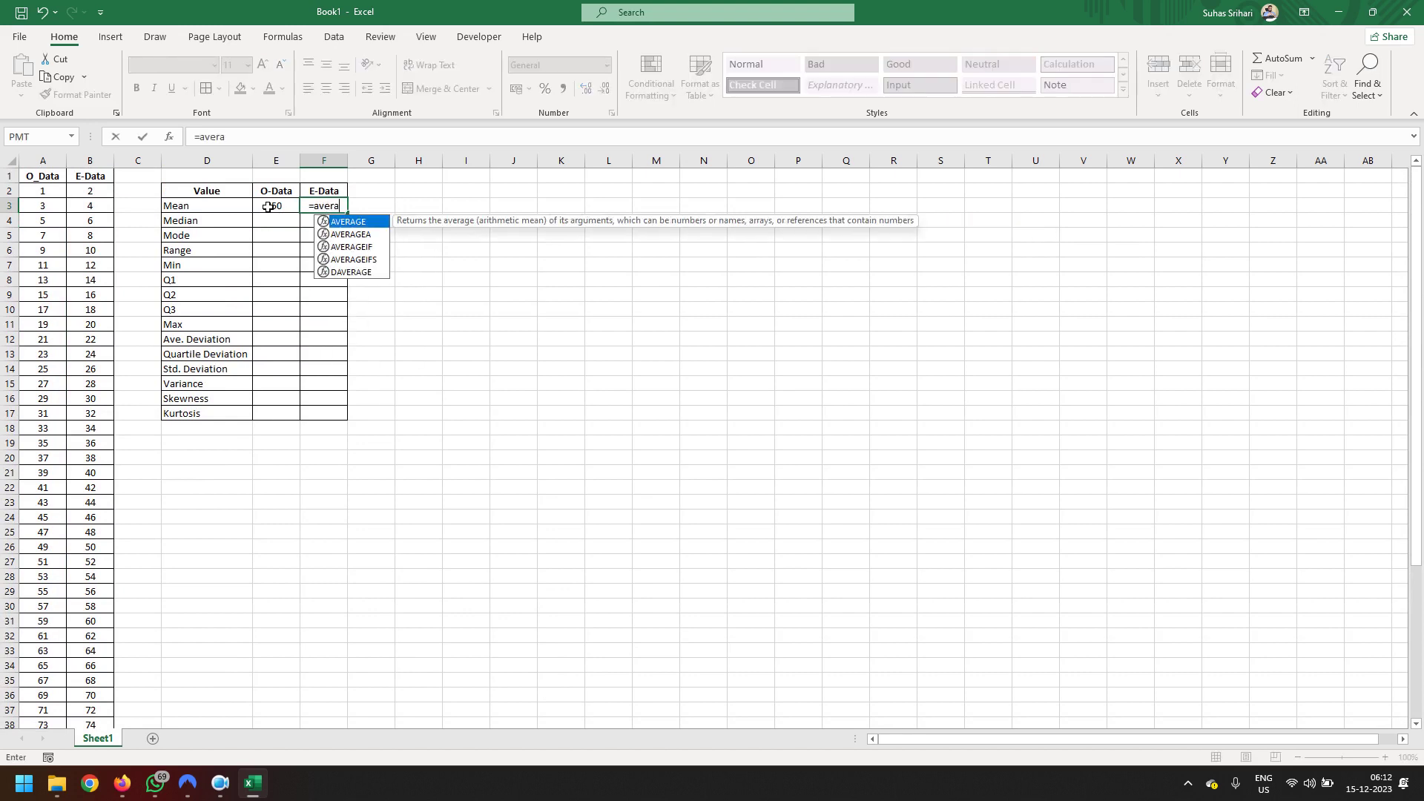
pyautogui.write('ge')
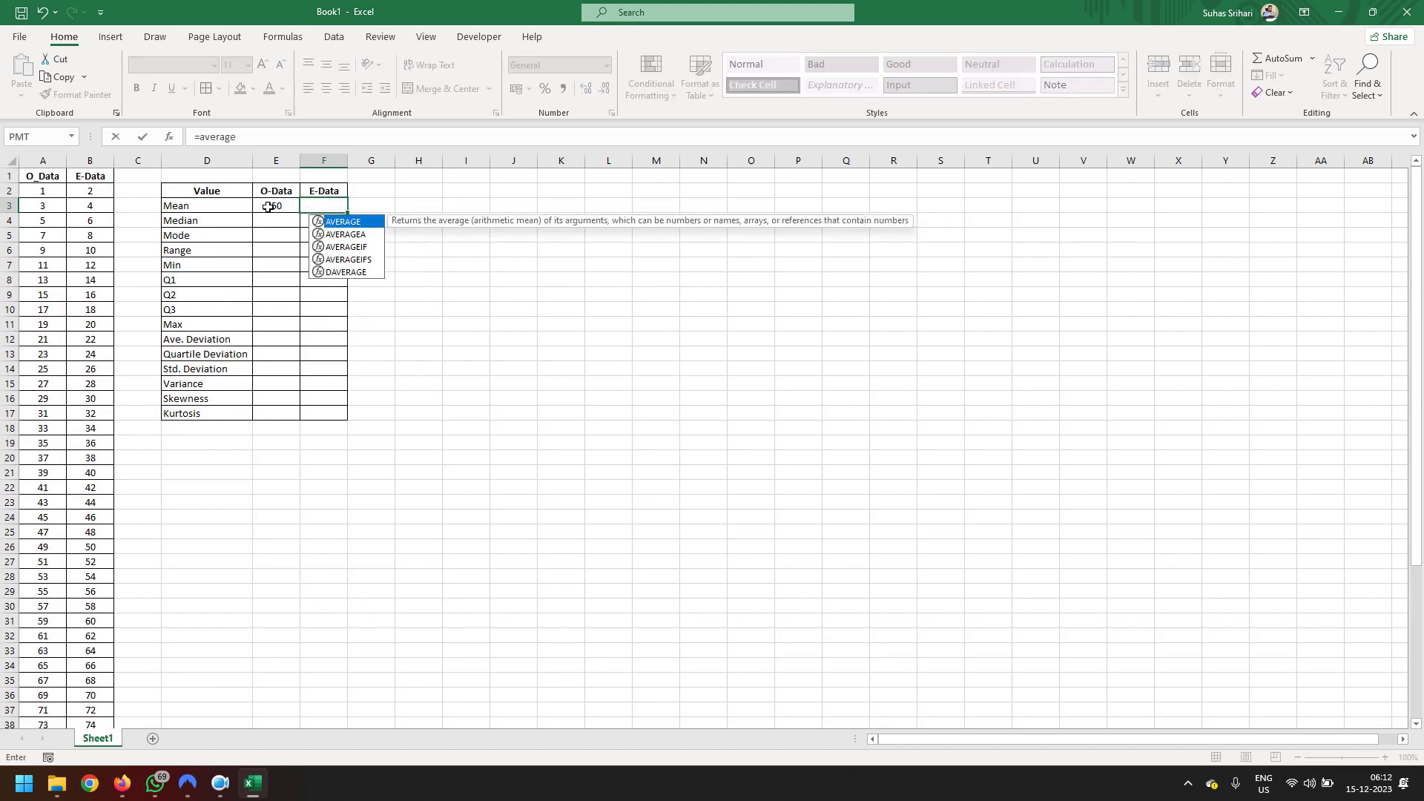
pyautogui.write('(')
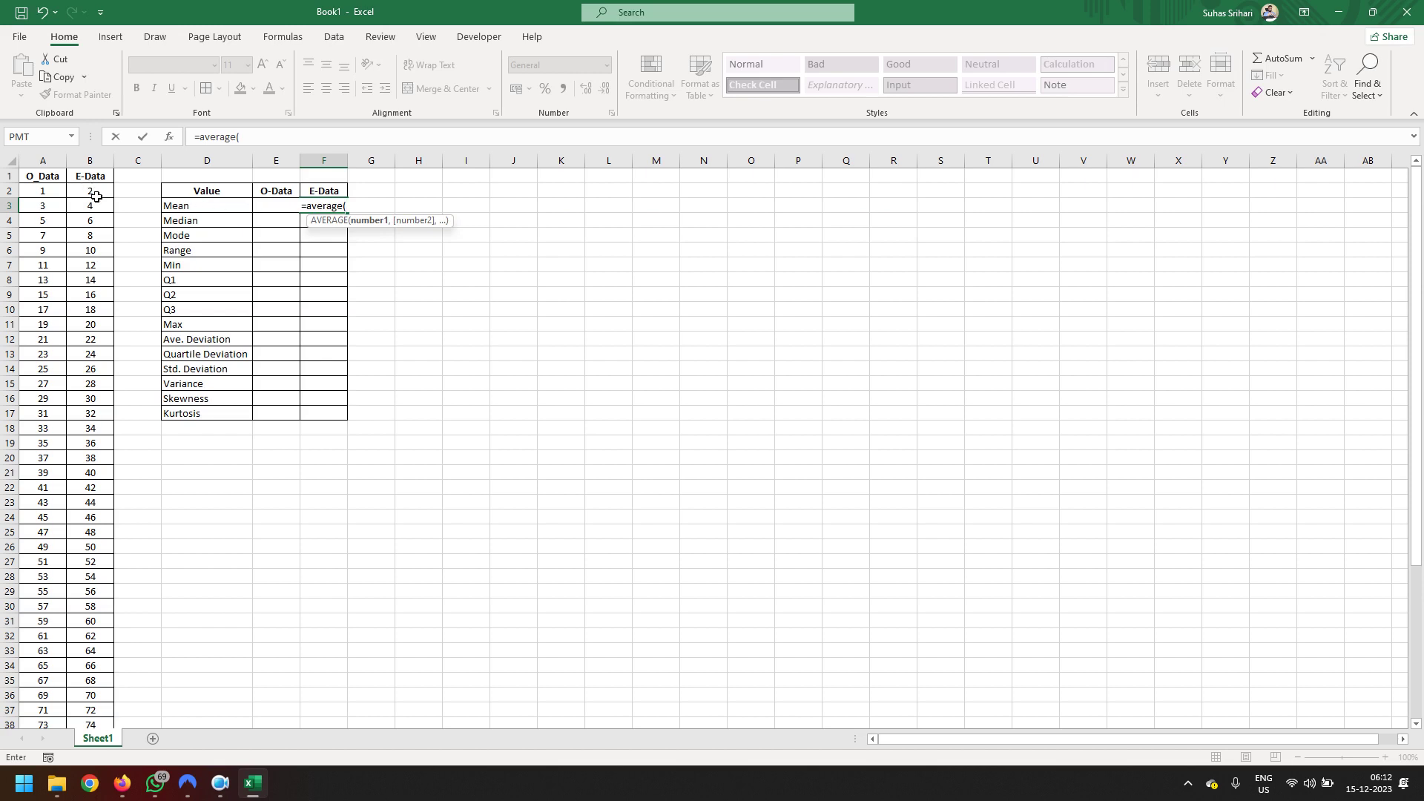
pyautogui.moveTo(89, 190)
pyautogui.mouseDown()
pyautogui.moveTo(93, 710)
pyautogui.moveTo(104, 709)
pyautogui.mouseUp()
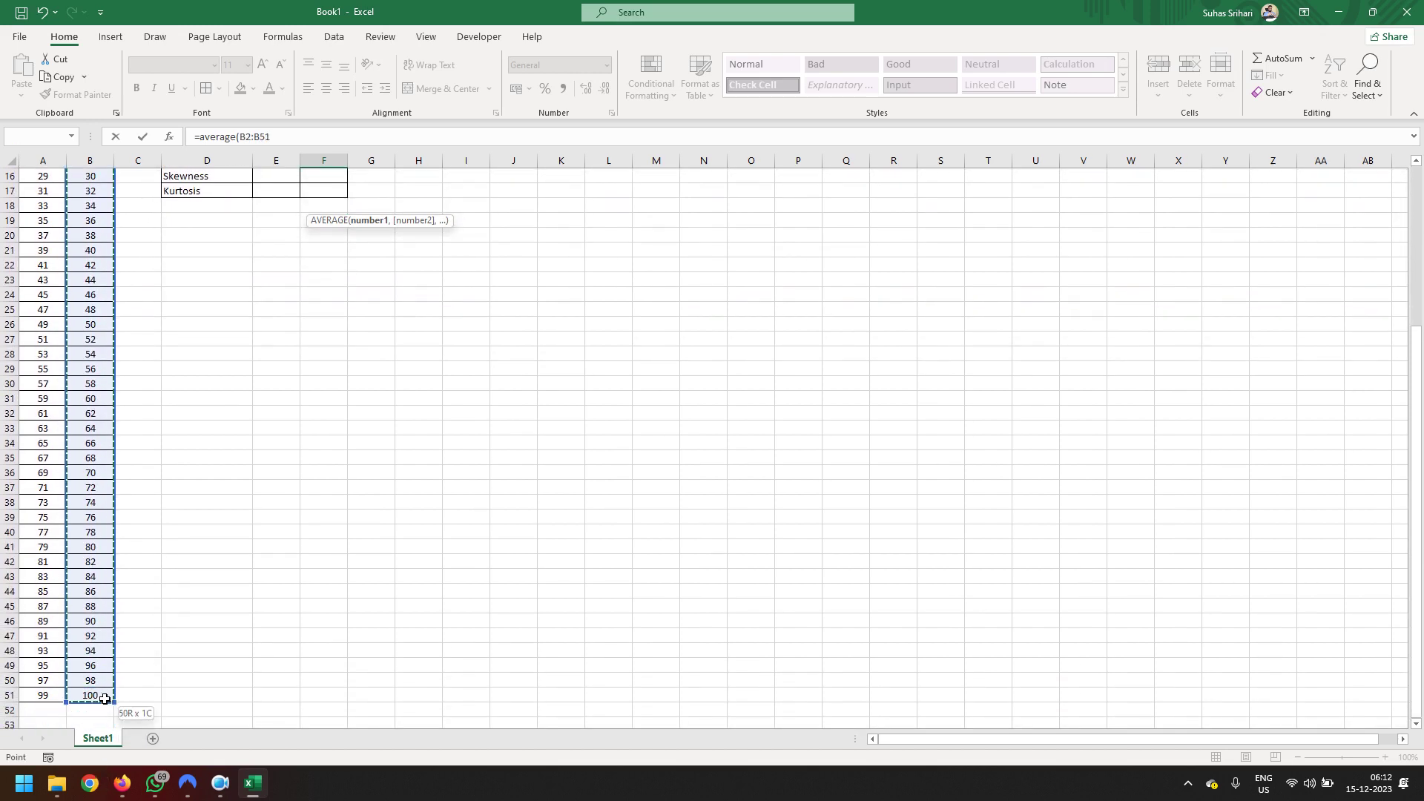
pyautogui.moveTo(105, 709); pyautogui.dragTo(105, 698)
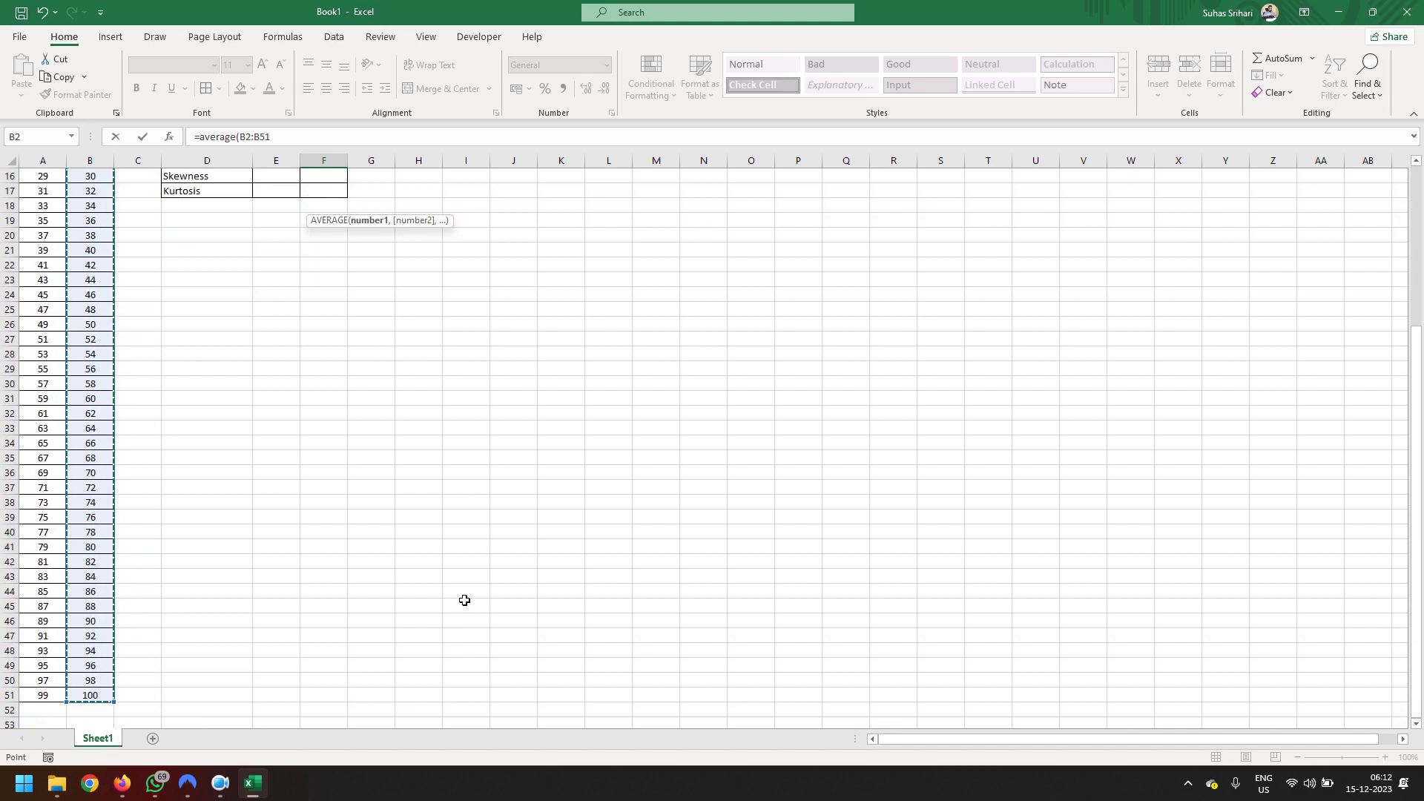
pyautogui.press('Return')
pyautogui.scroll(1, 465, 601)
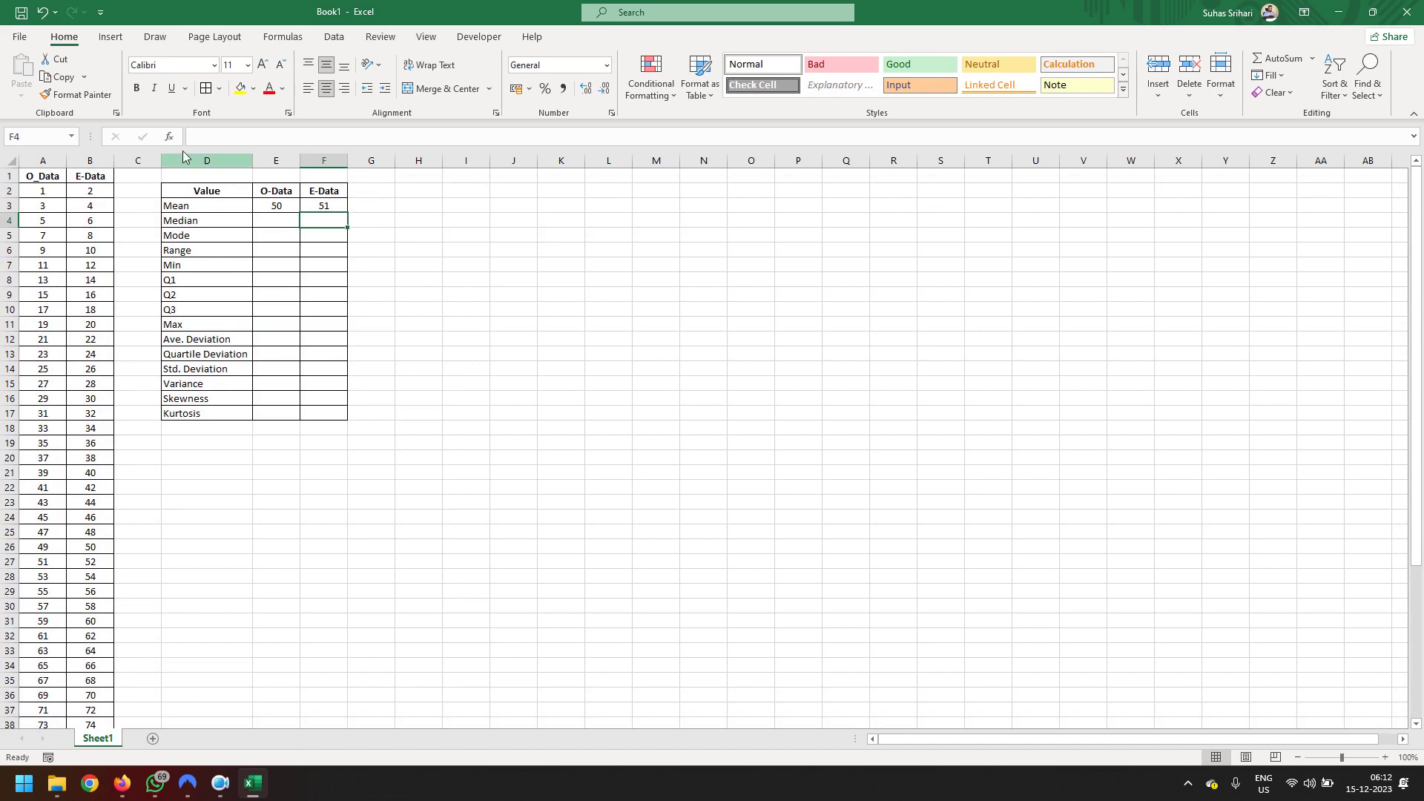
# Add a Random Data header in G2, AutoFit column G, and apply All Borders to G2:G17.
pyautogui.click(371, 196)
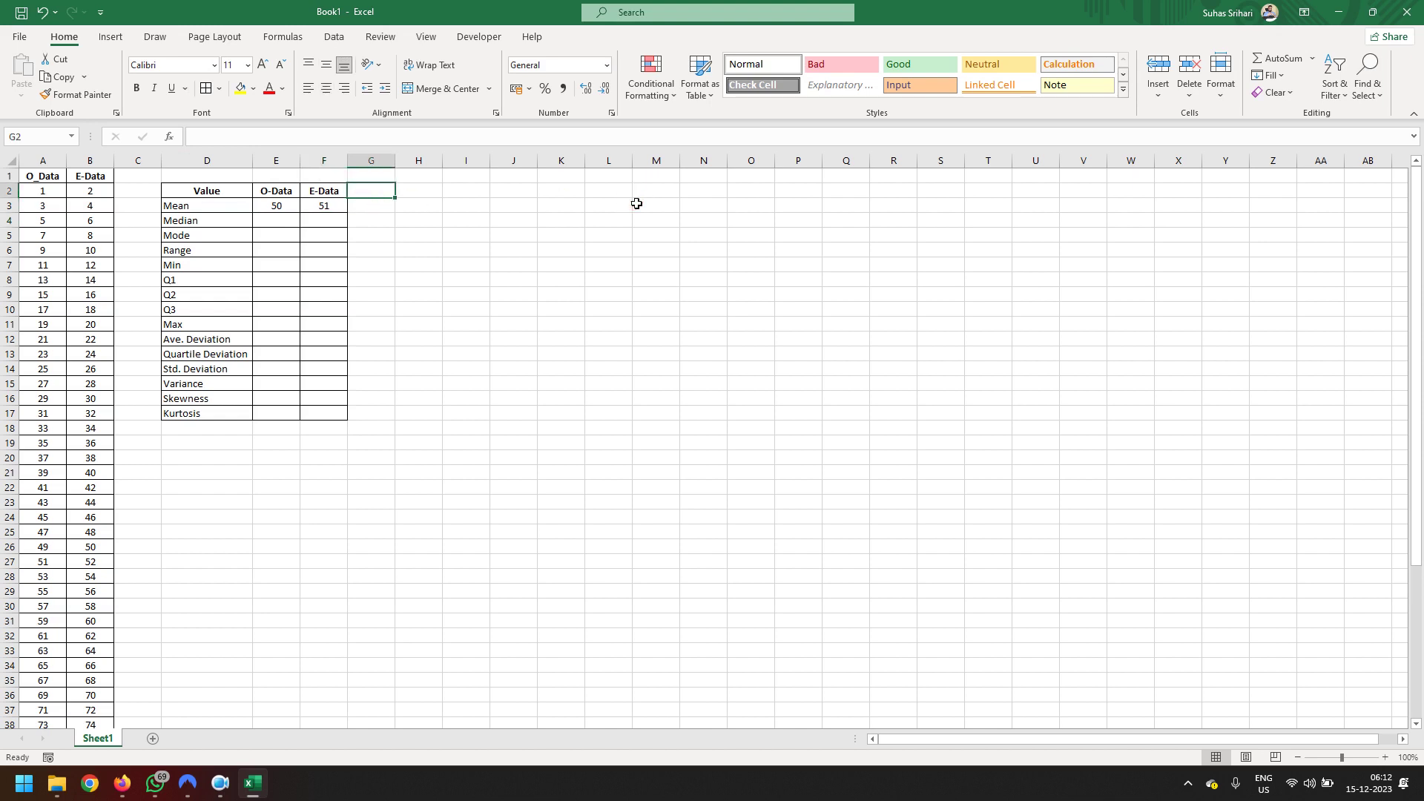
pyautogui.write('Ran')
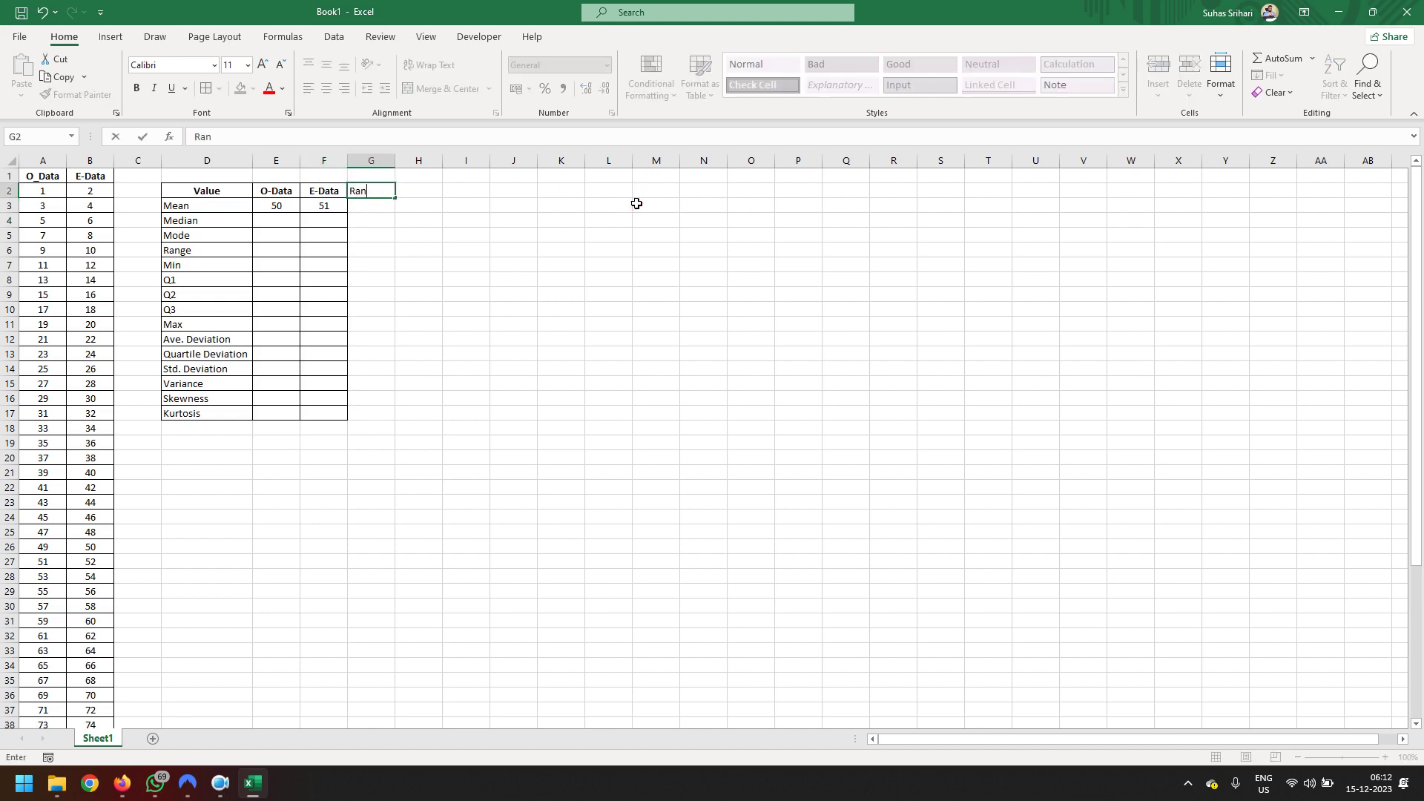
pyautogui.write('m Da')
pyautogui.write('ta')
pyautogui.press('Return')
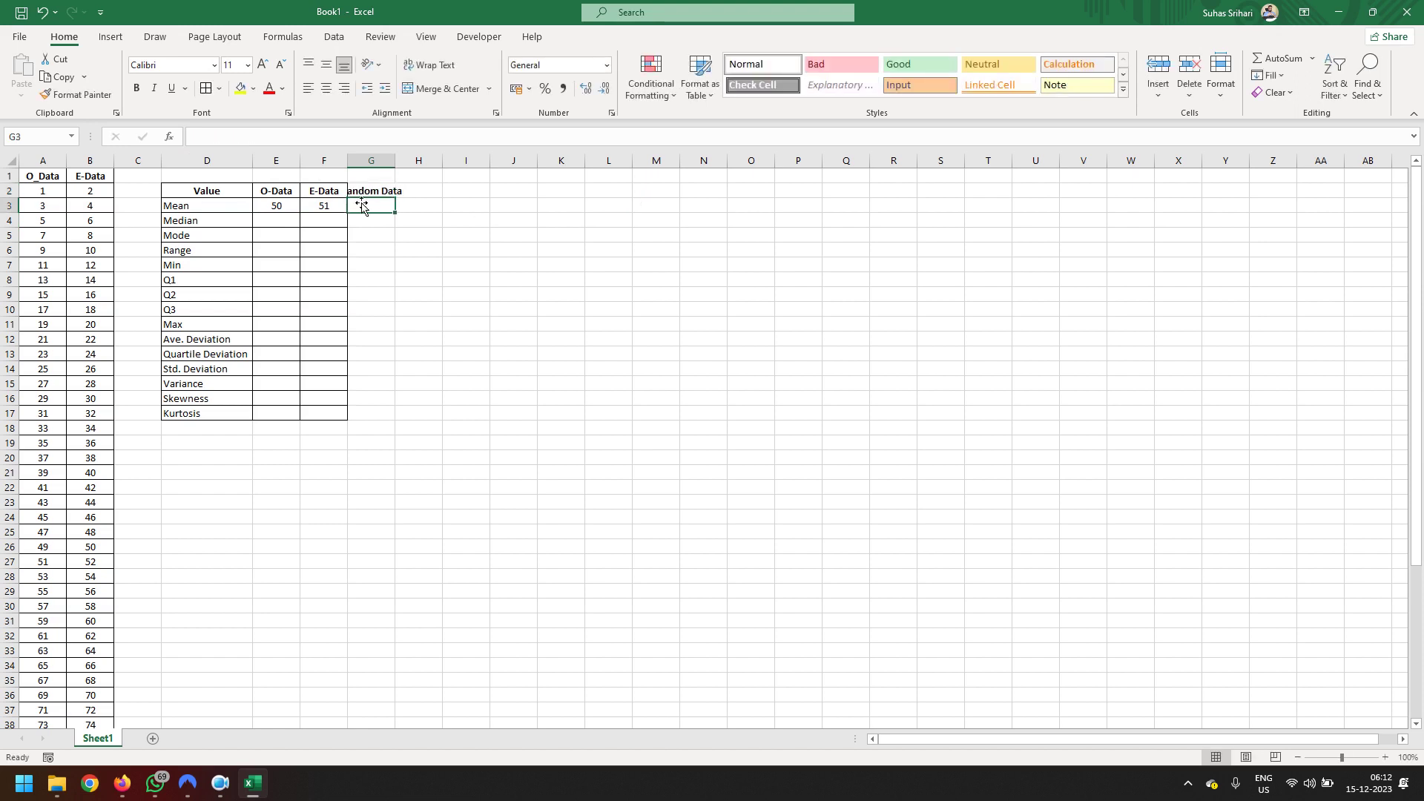
pyautogui.doubleClick(395, 160)
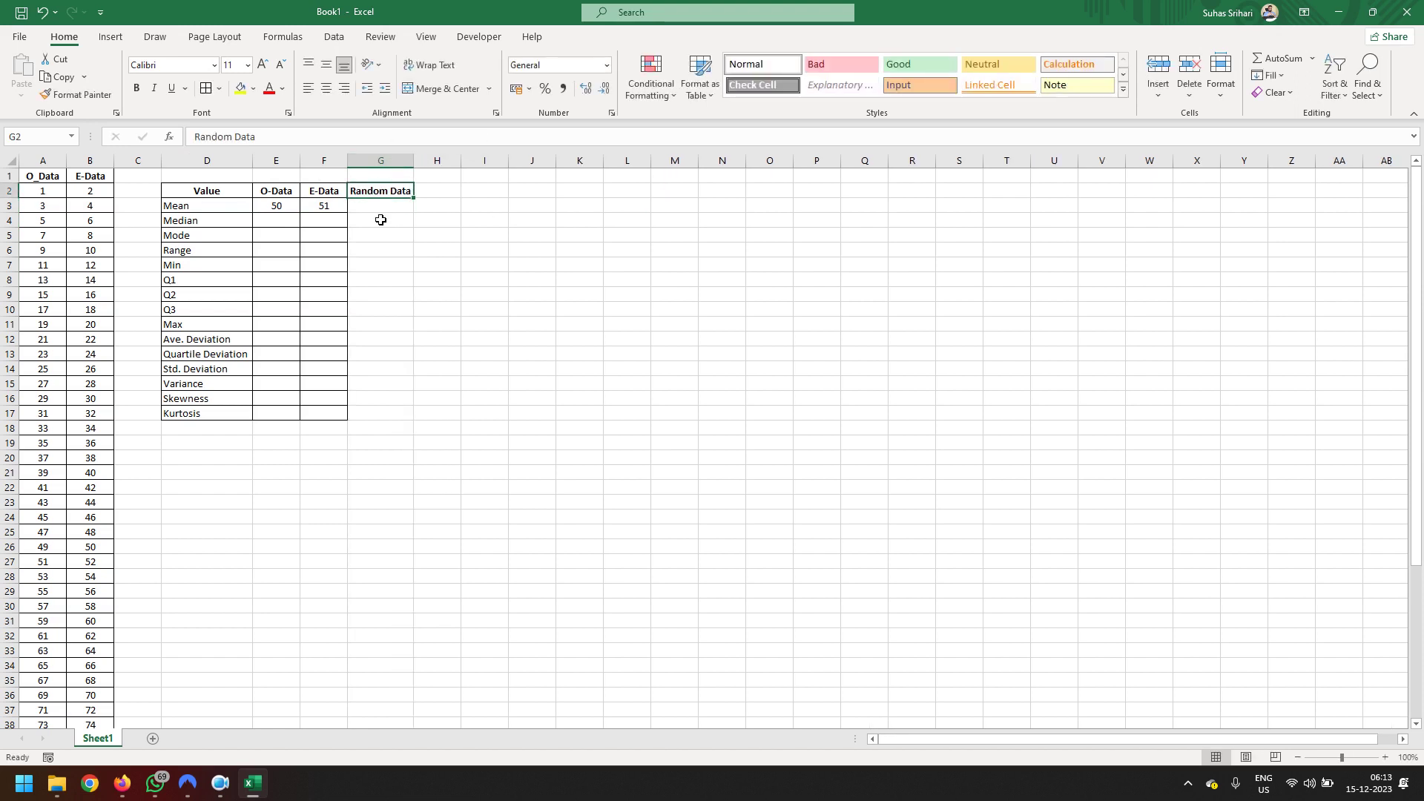
pyautogui.moveTo(377, 195); pyautogui.dragTo(366, 413)
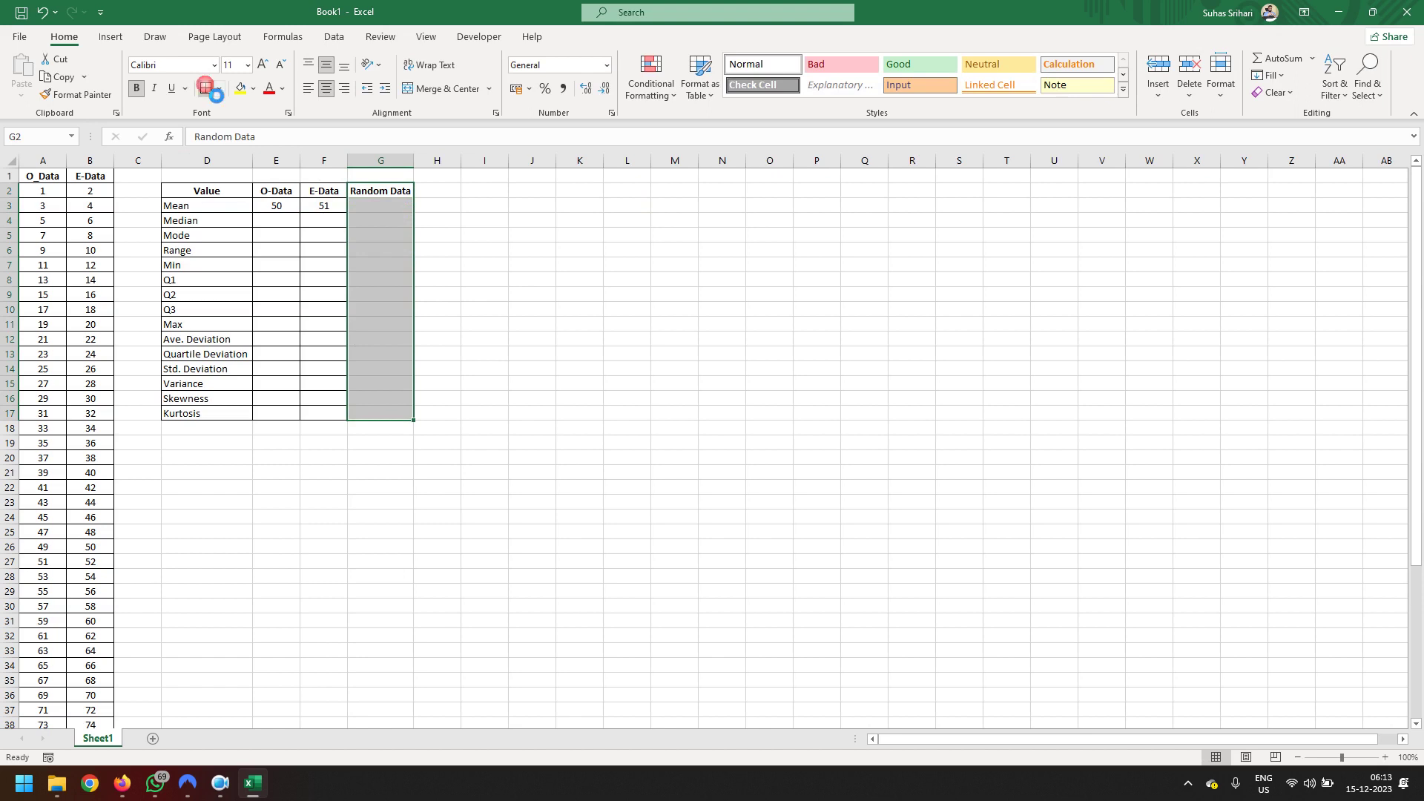
pyautogui.click(206, 88)
pyautogui.click(471, 252)
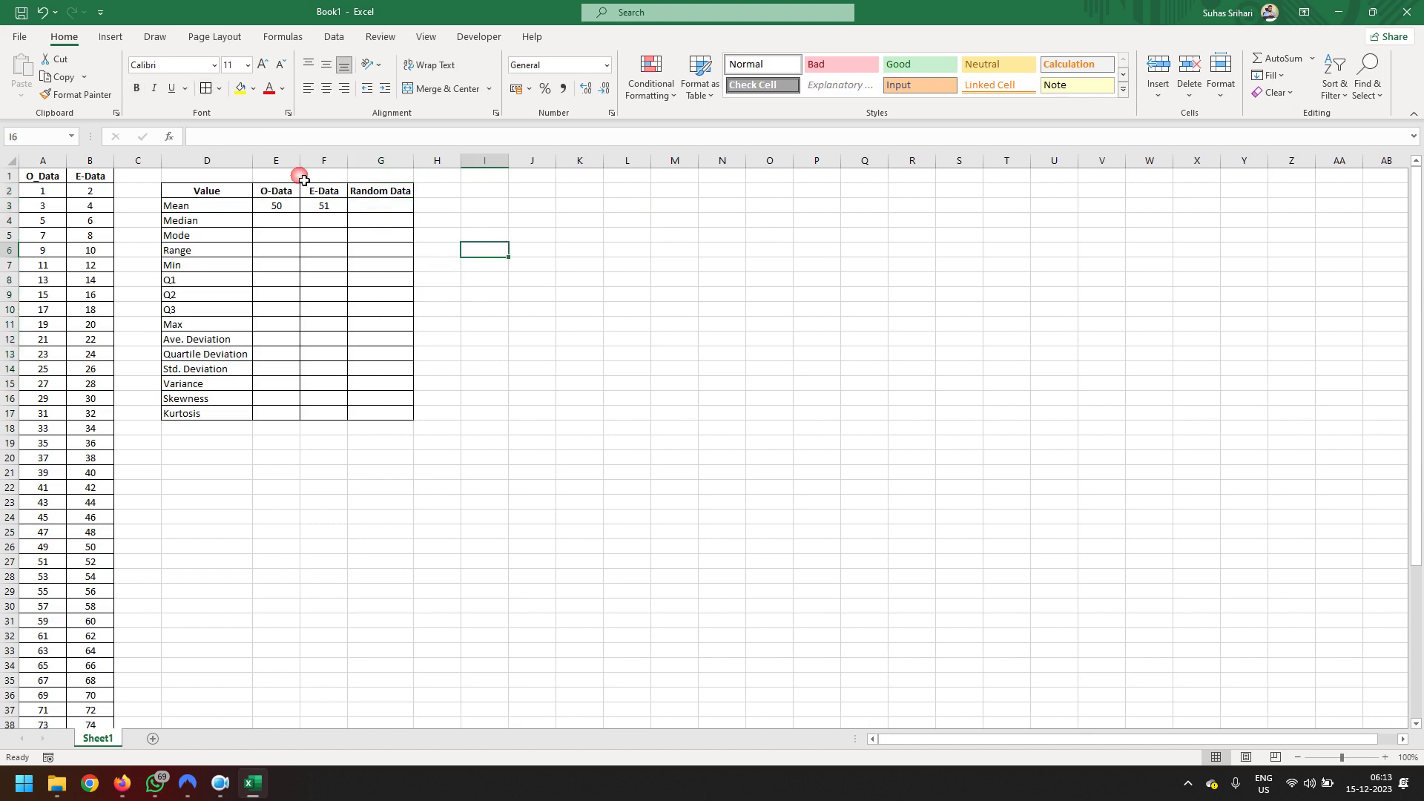
# Insert a new column C and give it the heading R-Data.
pyautogui.rightClick(145, 161)
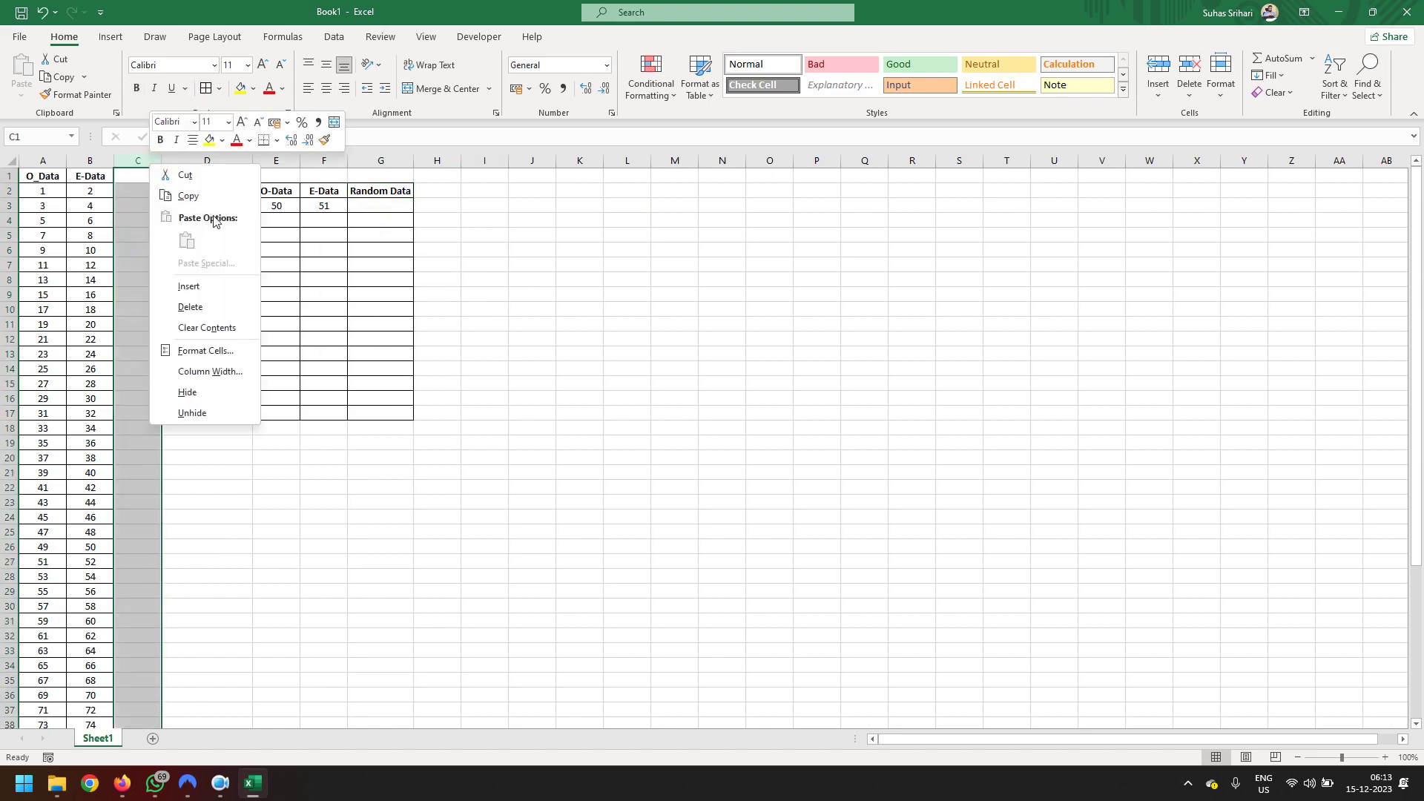
pyautogui.click(191, 286)
pyautogui.click(138, 178)
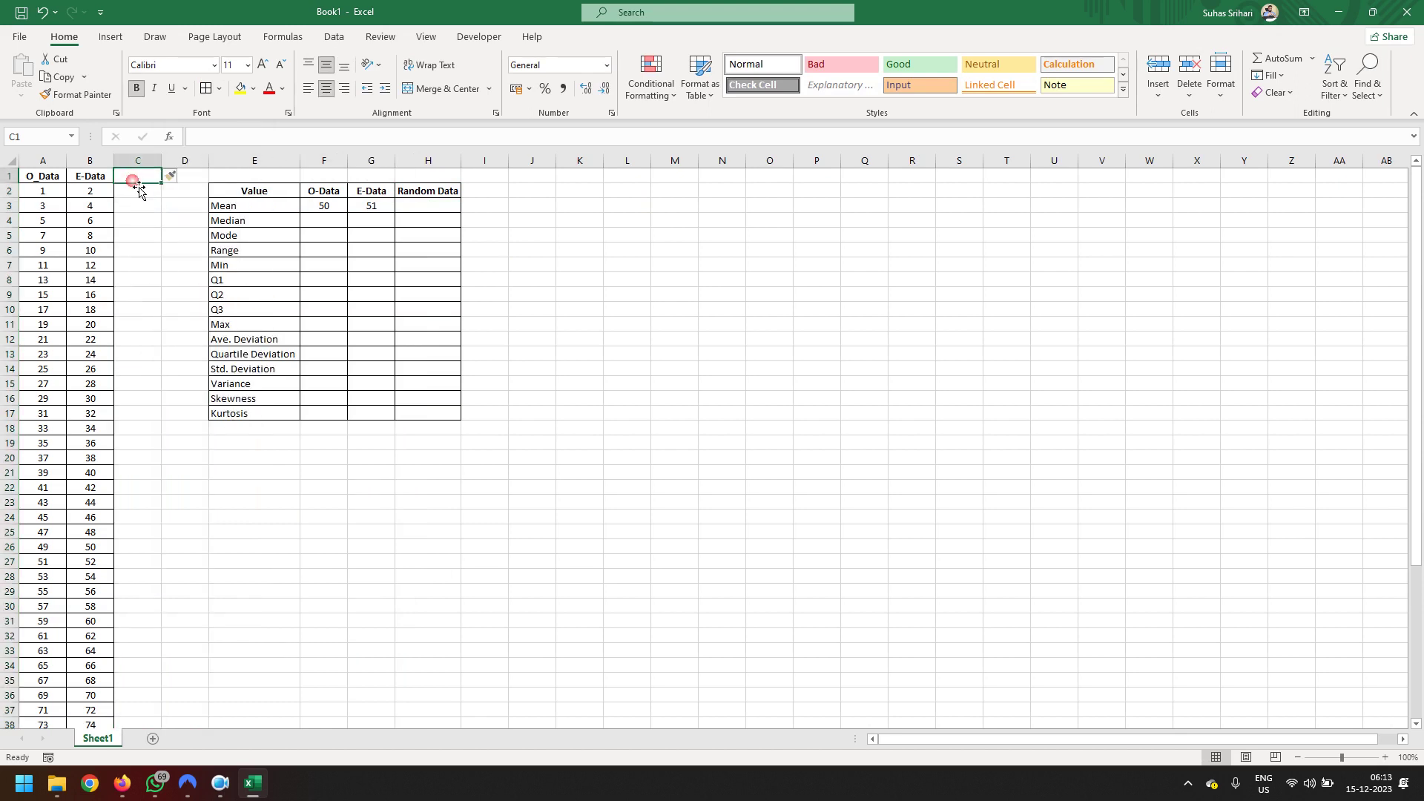
pyautogui.write('R-')
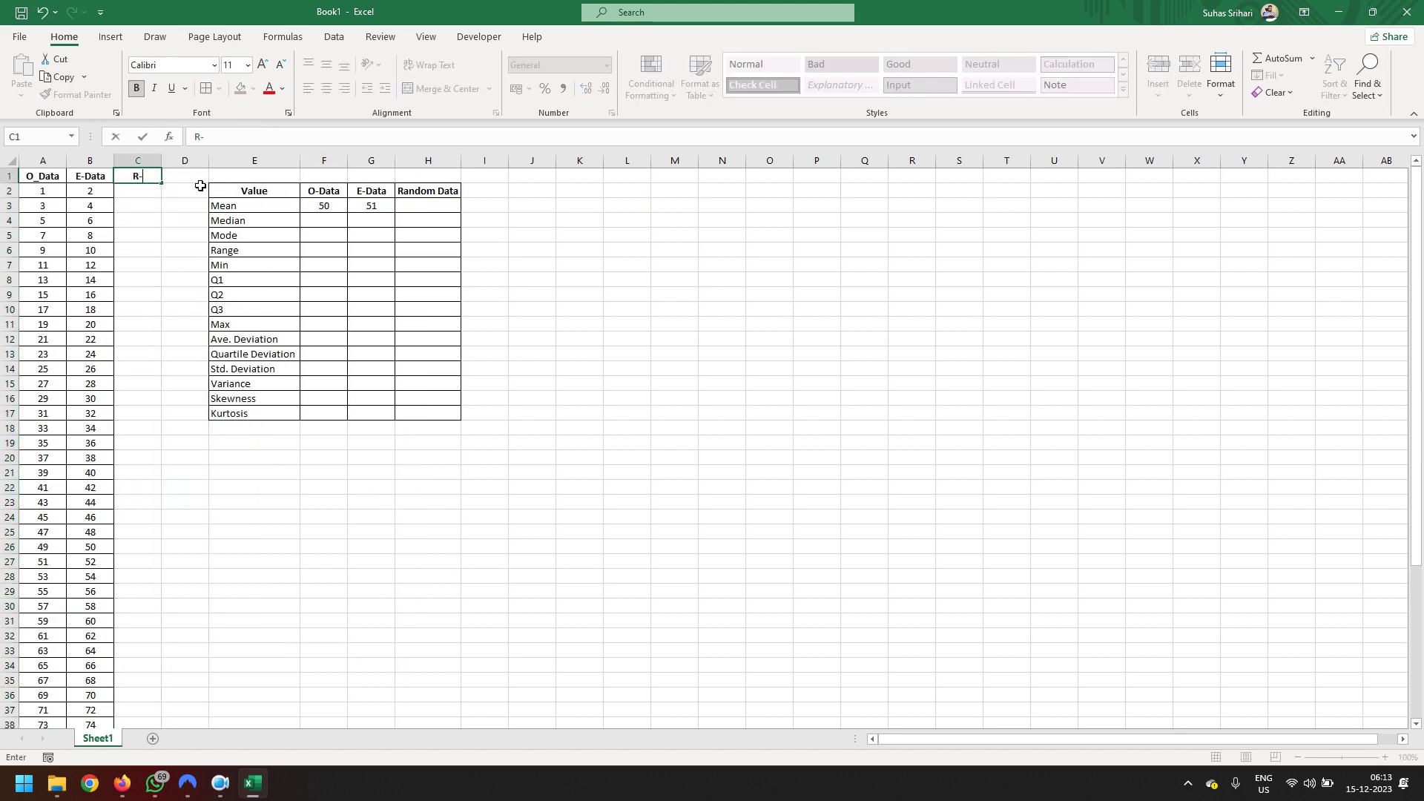
pyautogui.write('Data')
pyautogui.click(191, 220)
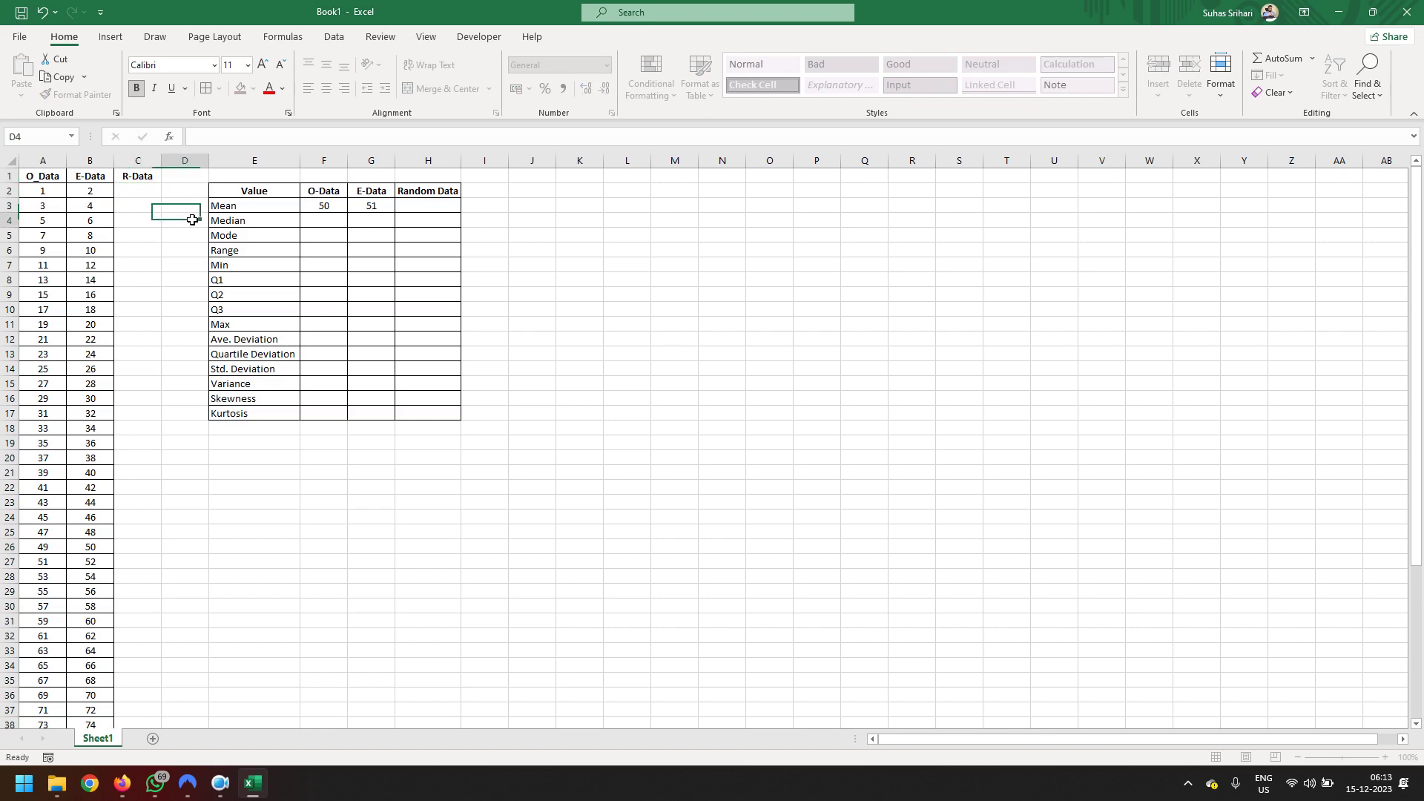
# Apply All Borders to the R-Data column, C1:C51.
pyautogui.click(148, 179)
pyautogui.moveTo(148, 185)
pyautogui.mouseDown()
pyautogui.moveTo(151, 724)
pyautogui.moveTo(148, 697)
pyautogui.mouseUp()
pyautogui.click(205, 90)
pyautogui.scroll(5, 178, 223)
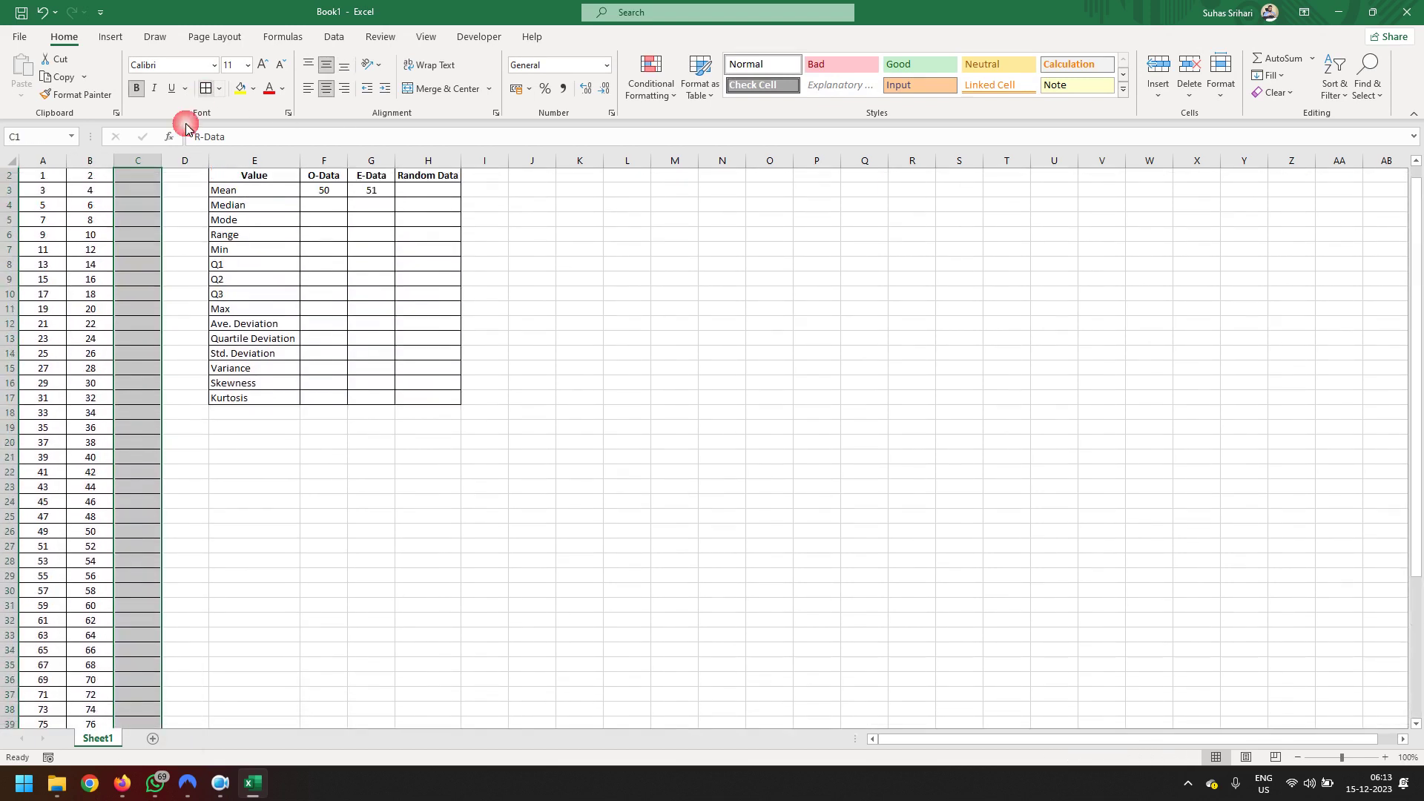
pyautogui.click(145, 191)
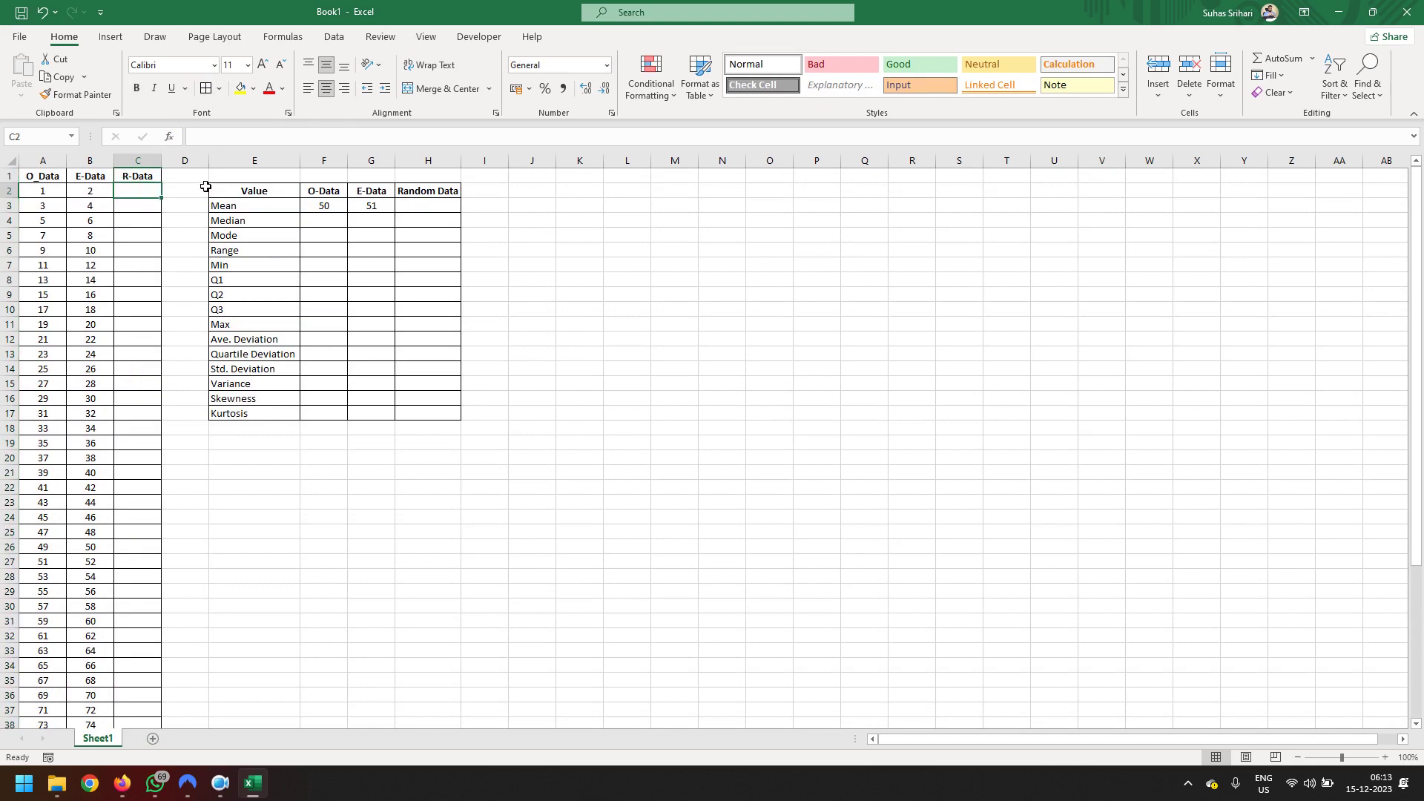
# Enter =RANDBETWEEN(0,100) in C2 and fill it down to C51.
pyautogui.write('=ran')
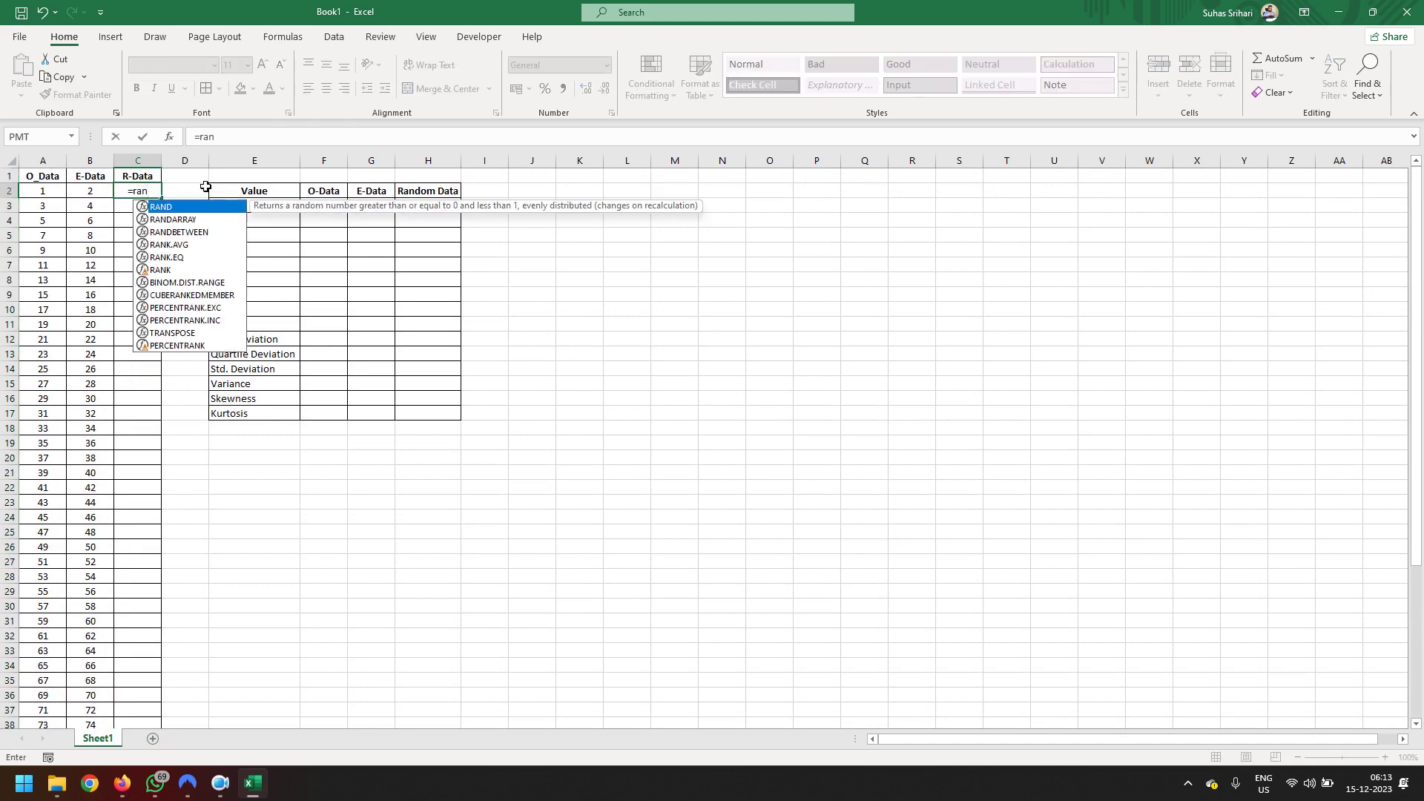
pyautogui.write('d')
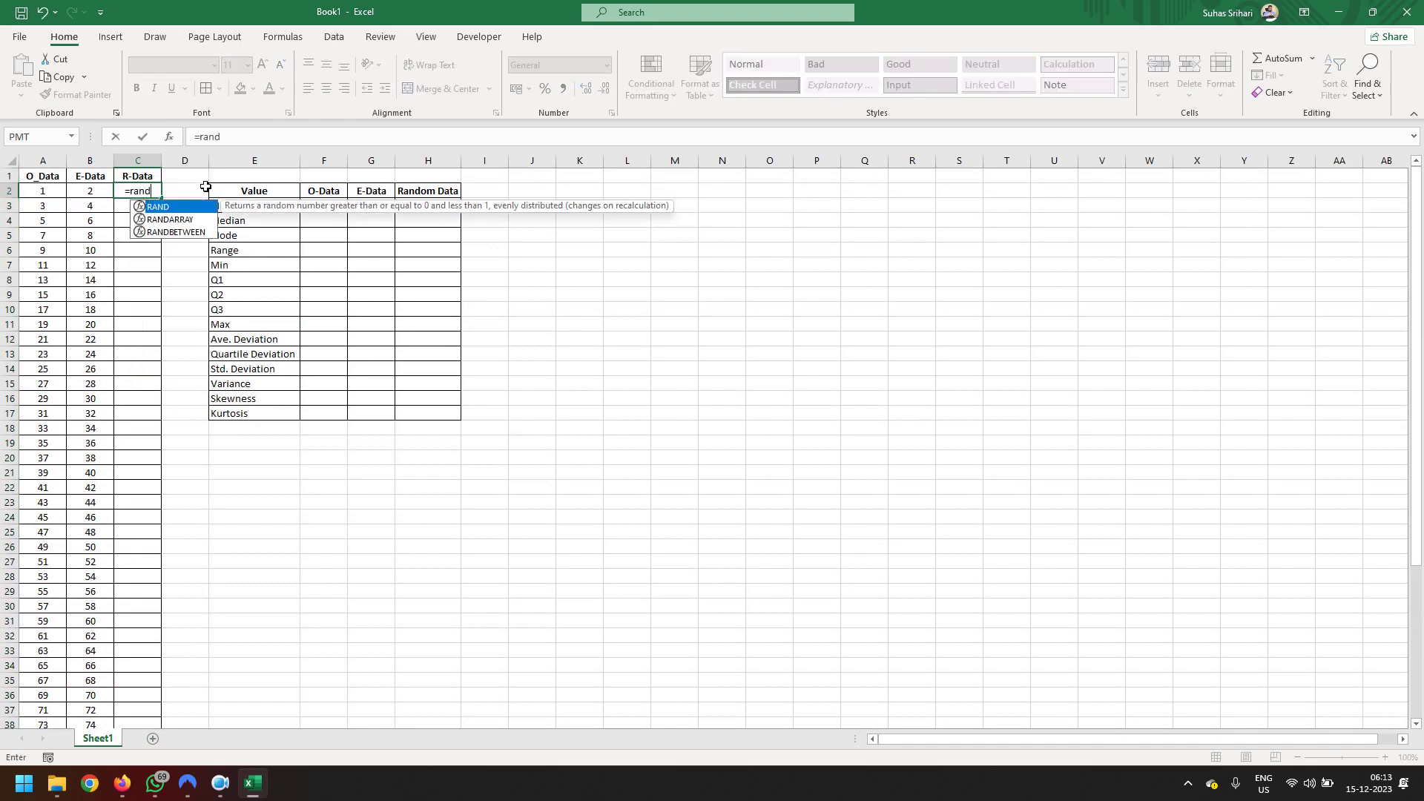
pyautogui.doubleClick(199, 232)
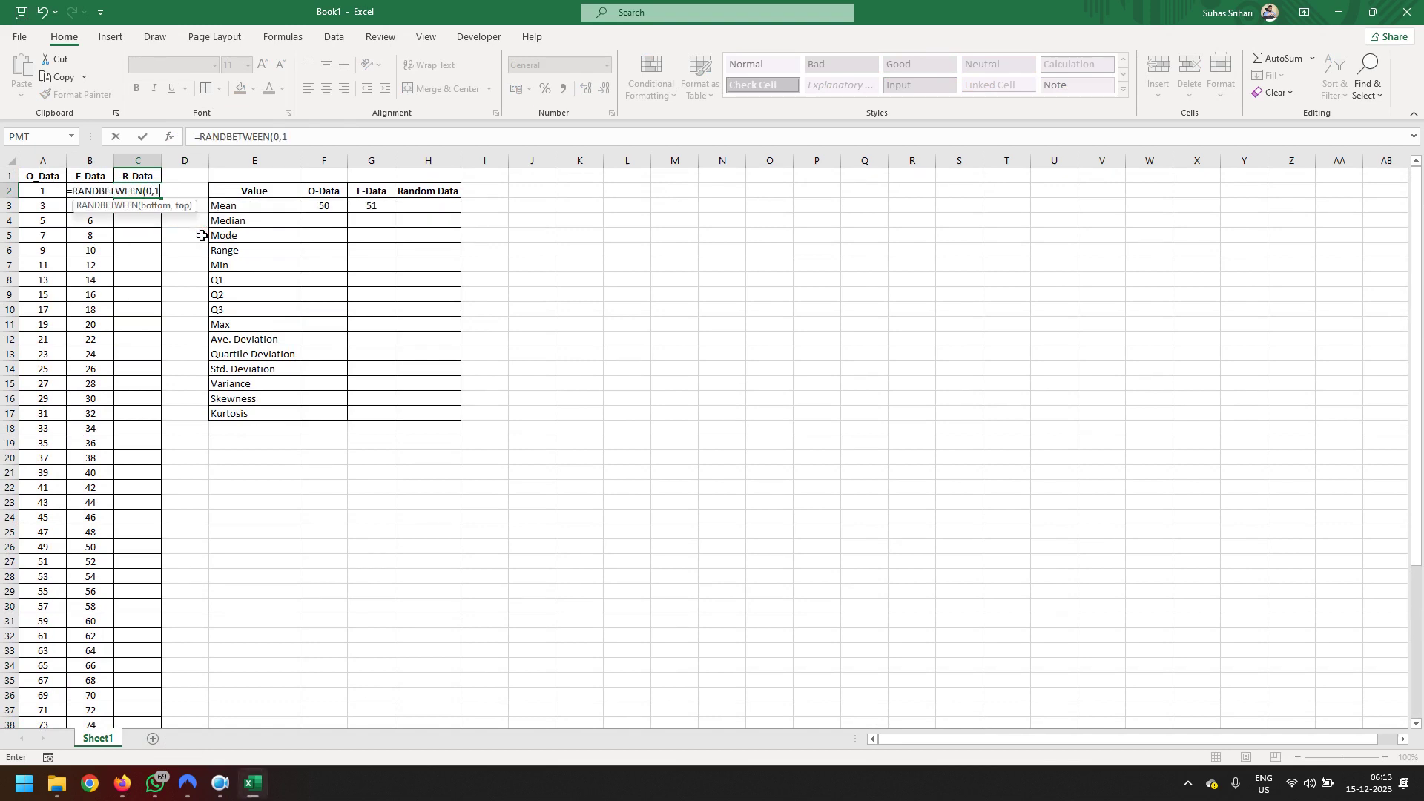
pyautogui.press('Return')
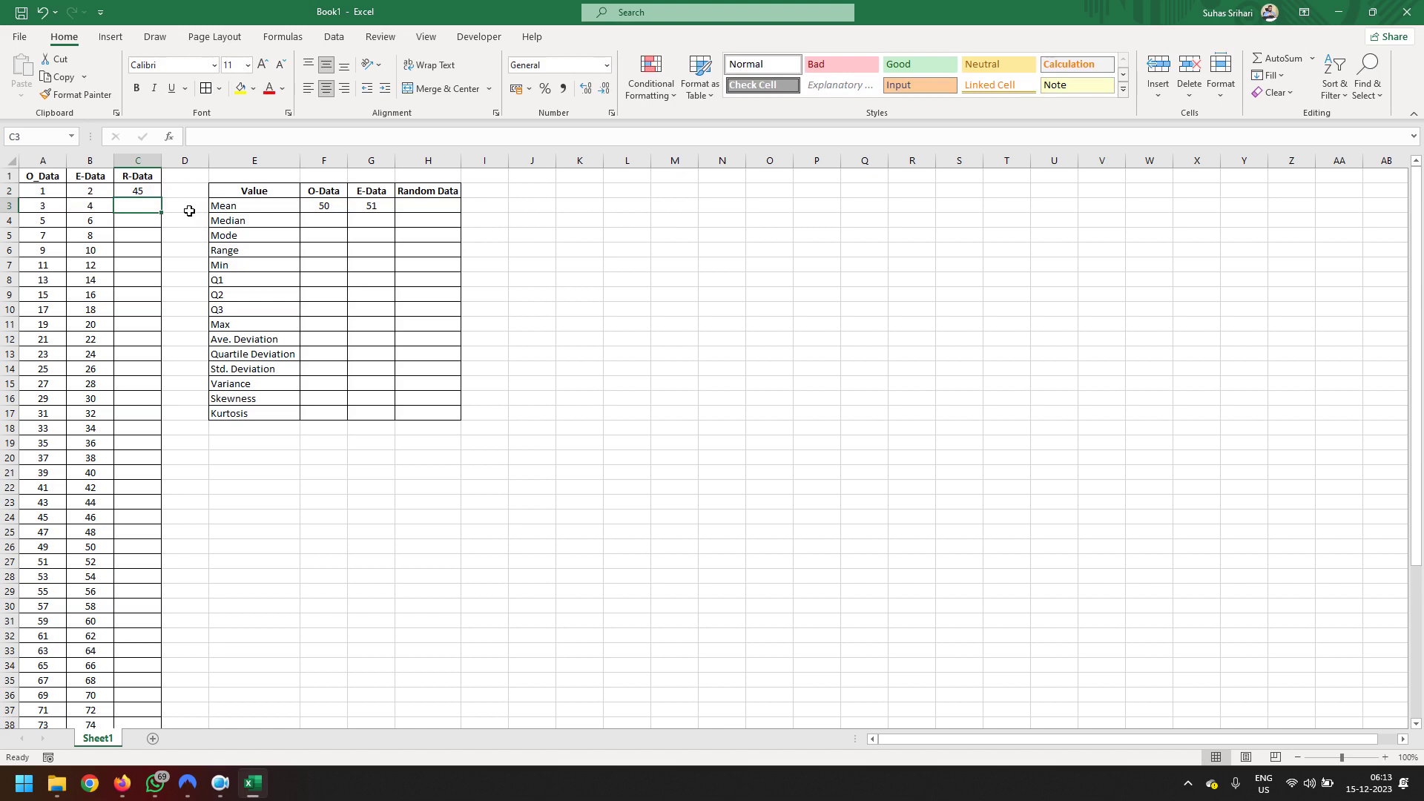
pyautogui.click(157, 194)
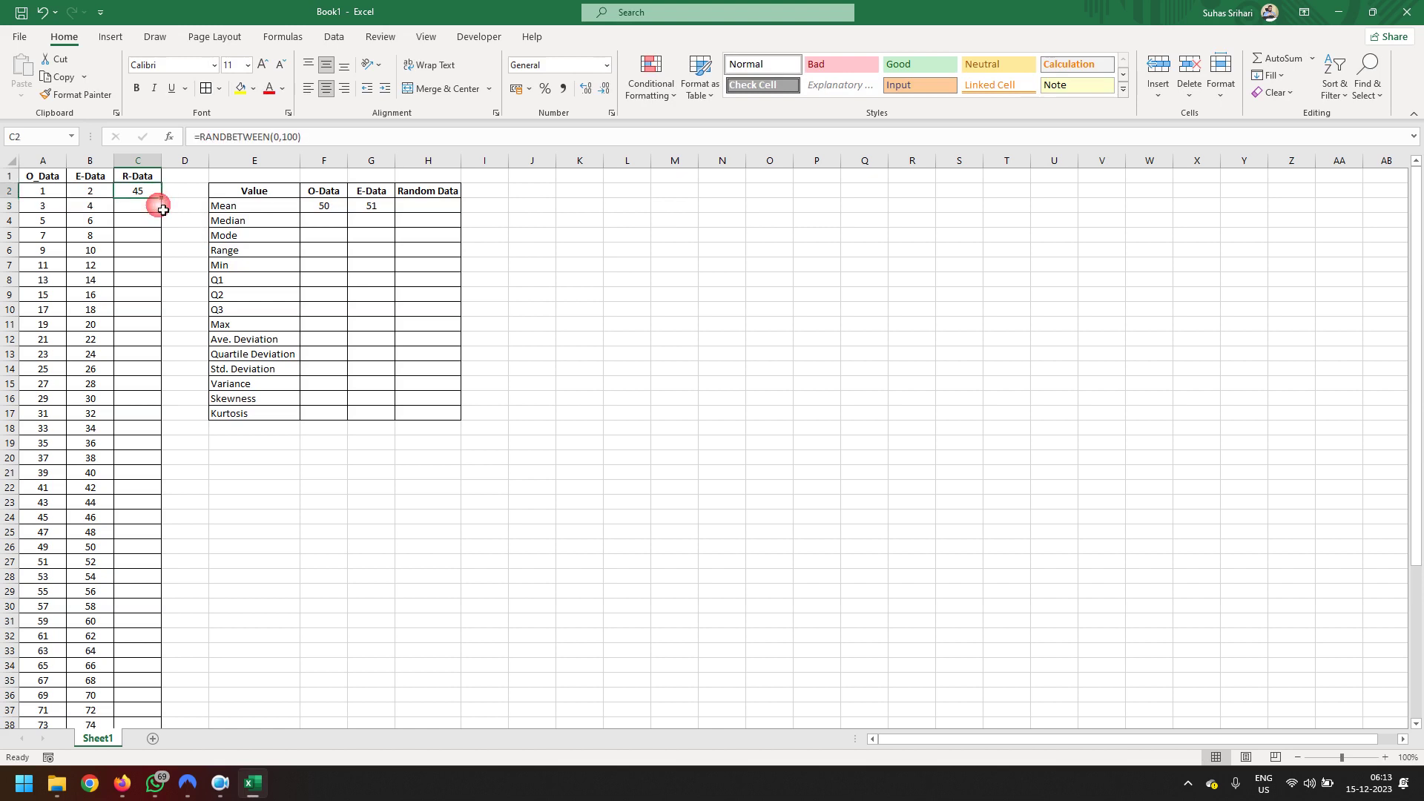
pyautogui.doubleClick(161, 198)
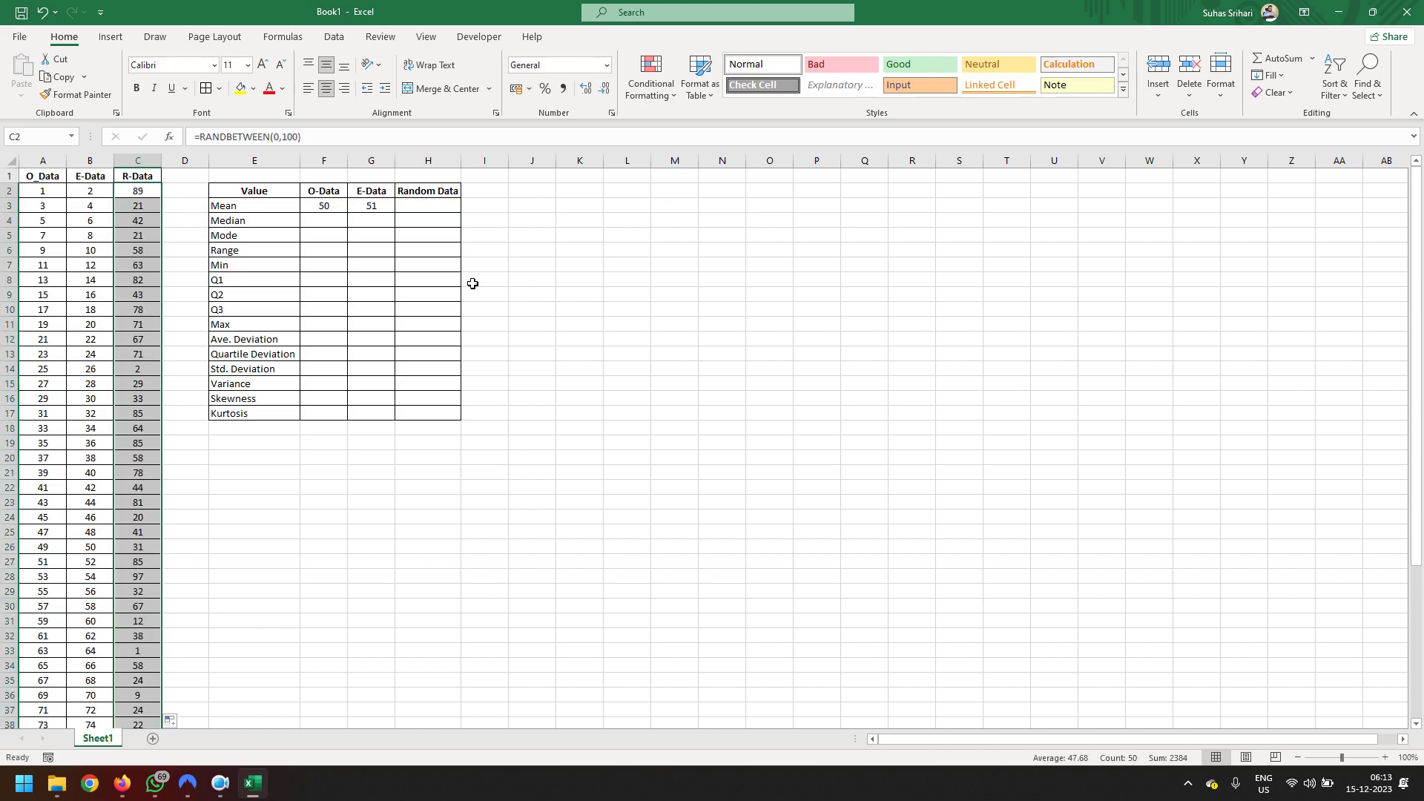
pyautogui.click(431, 210)
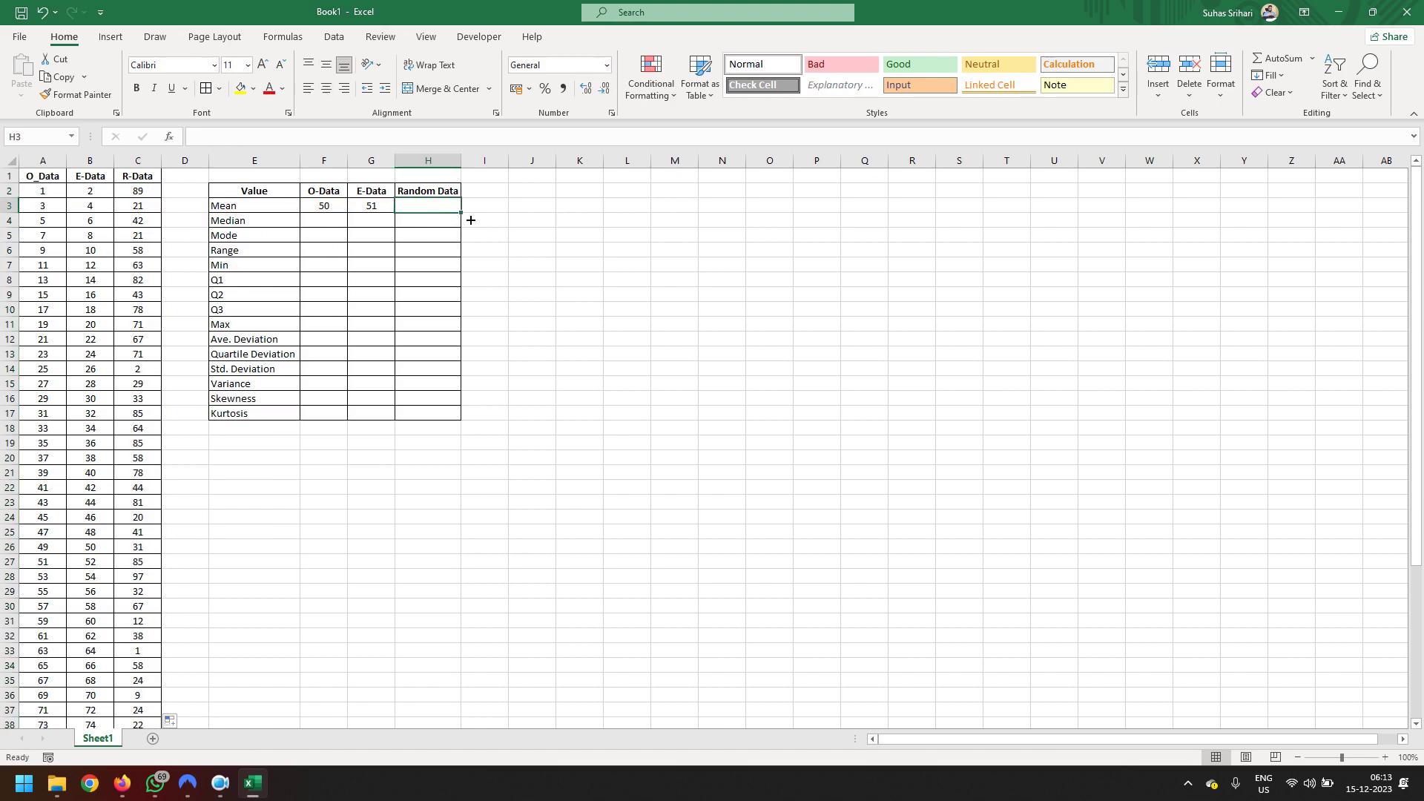
# Enter =AVERAGE(C2:C51) in H3 as the Random Data mean.
pyautogui.write('=ave')
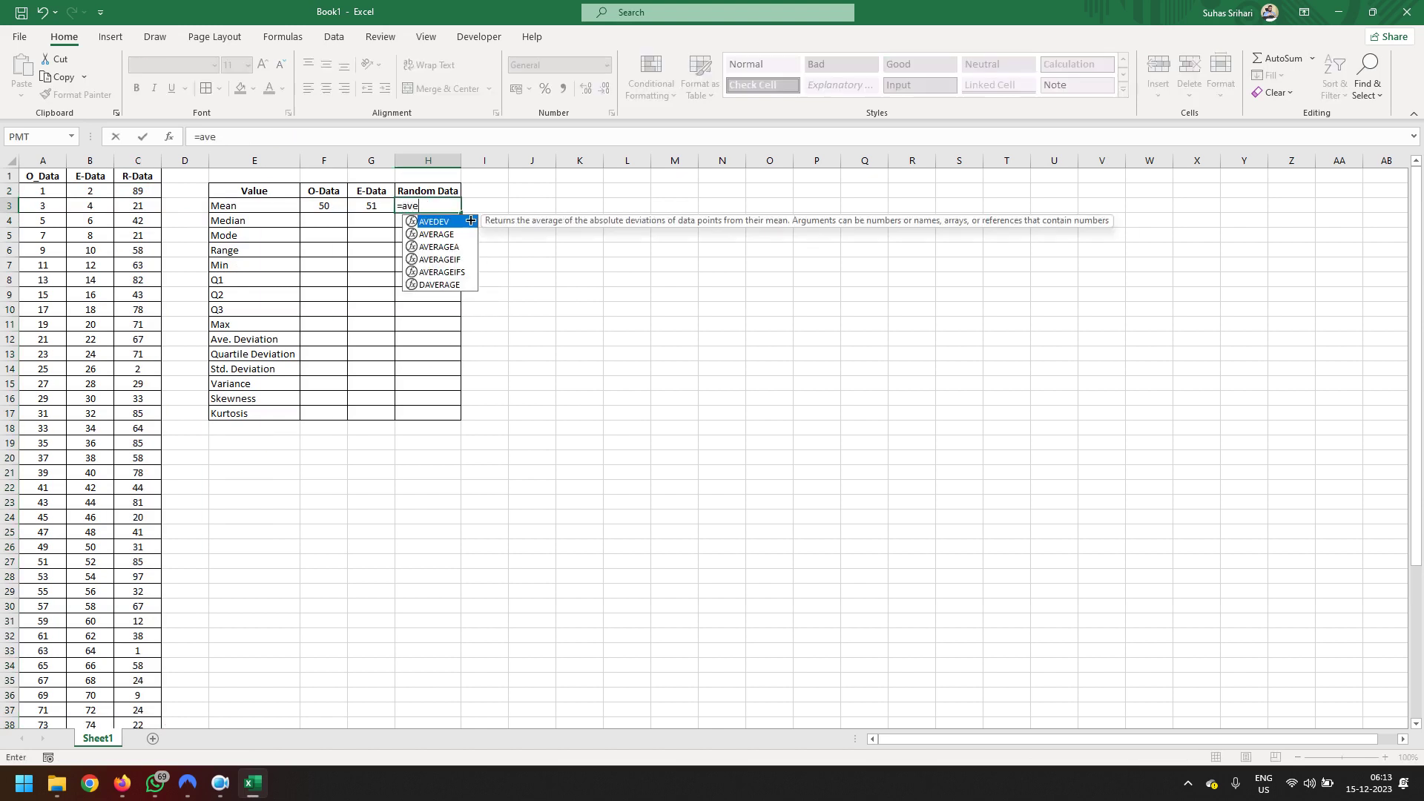
pyautogui.write('rage(')
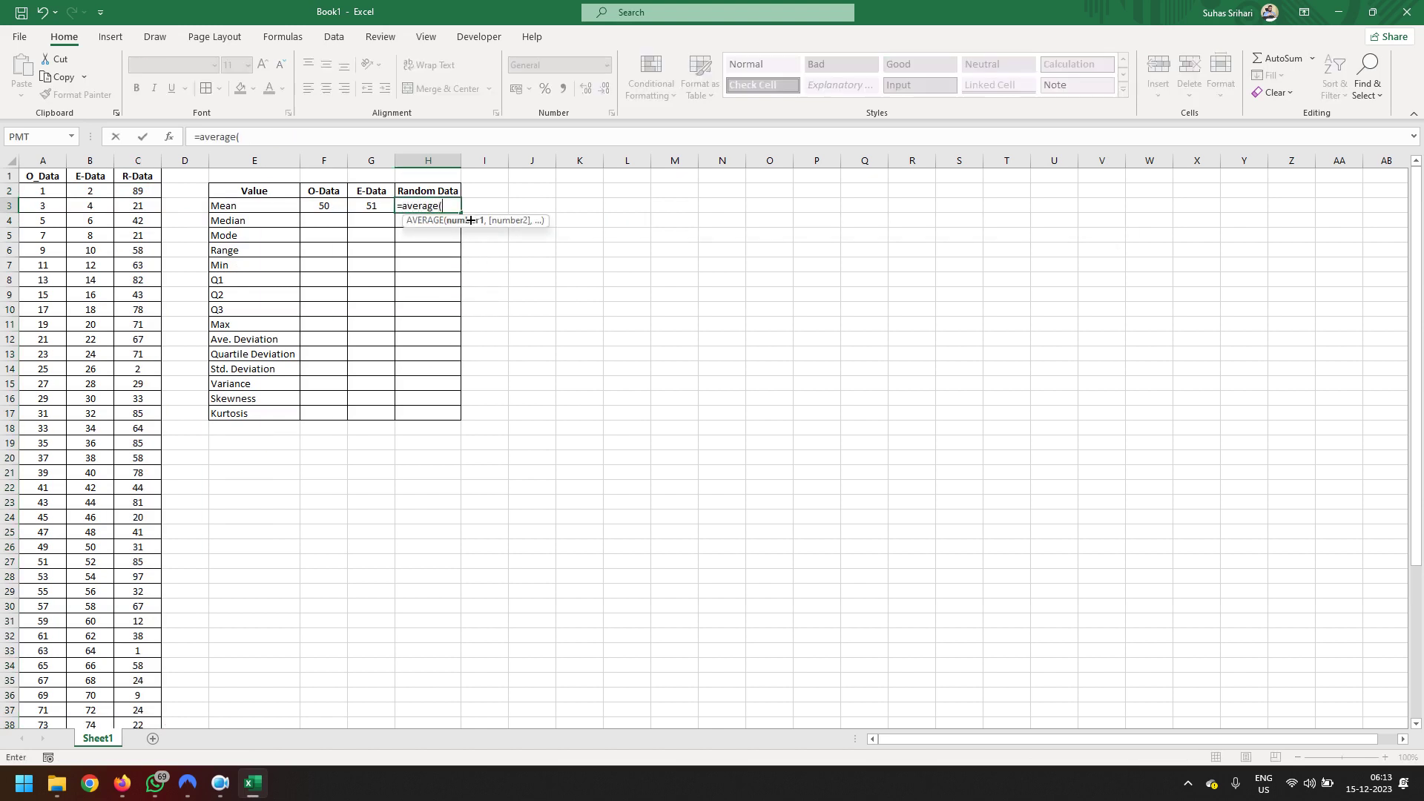
pyautogui.click(157, 196)
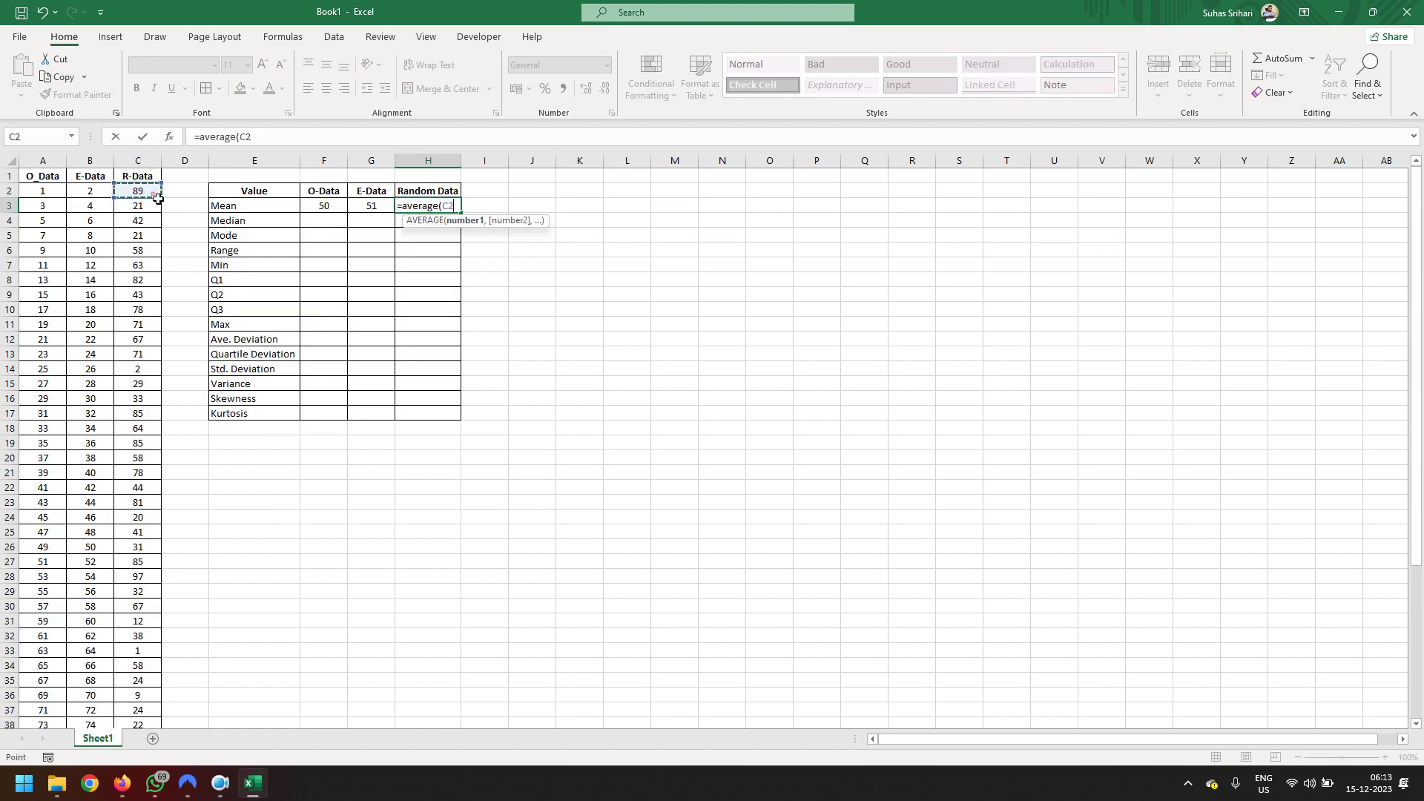
pyautogui.hotkey('shift', 'Down')
pyautogui.press('Return')
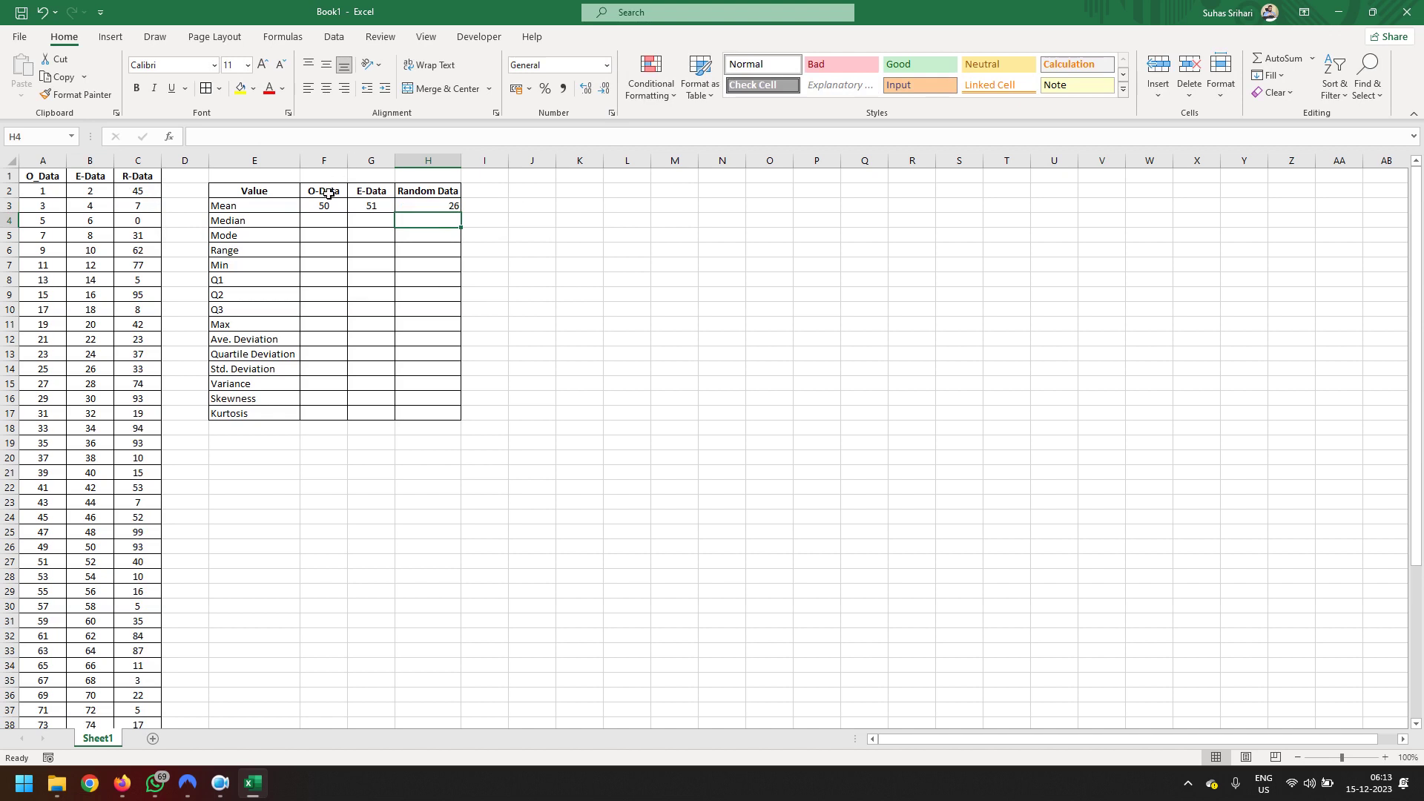
# Centre the statistics table values in F3:H17.
pyautogui.moveTo(328, 206); pyautogui.dragTo(423, 391)
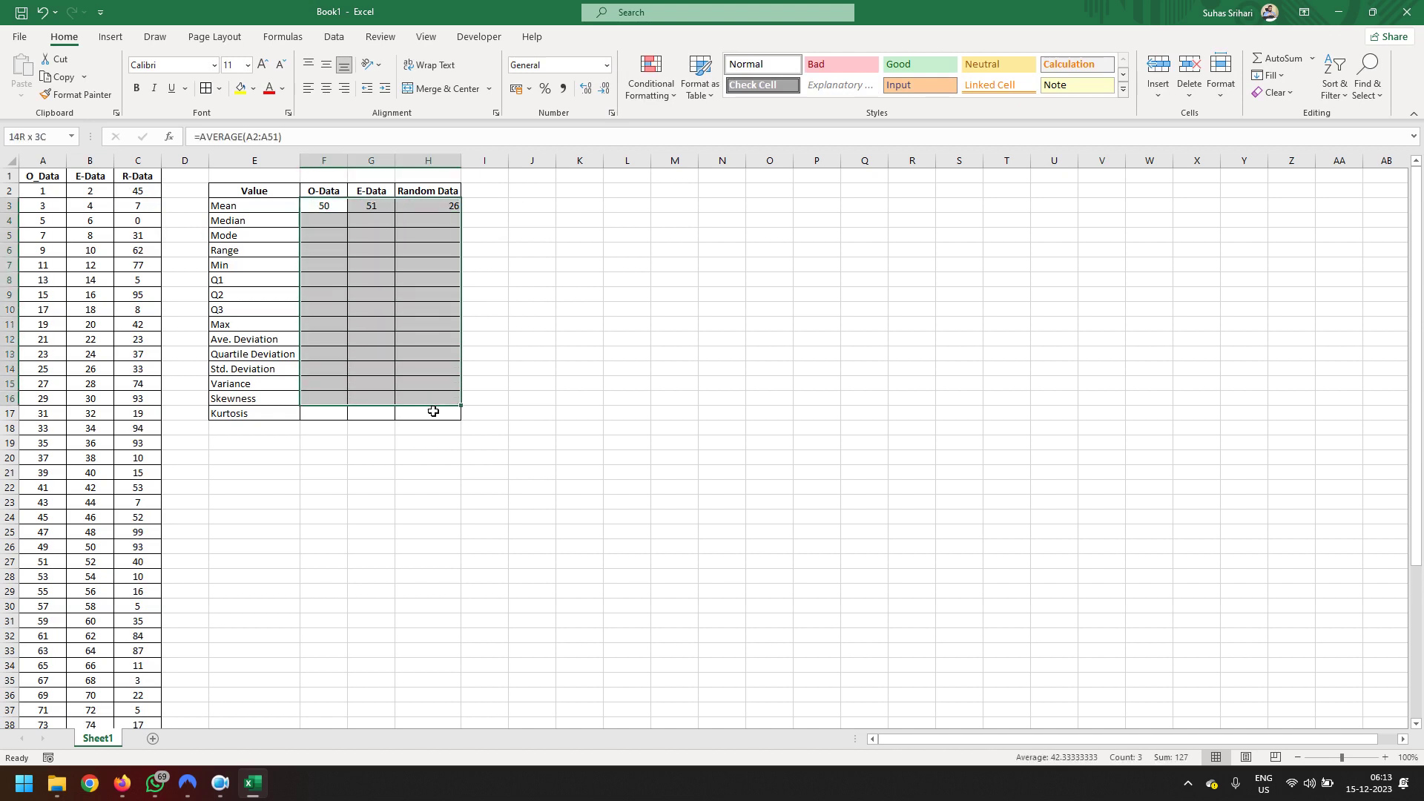
pyautogui.click(326, 88)
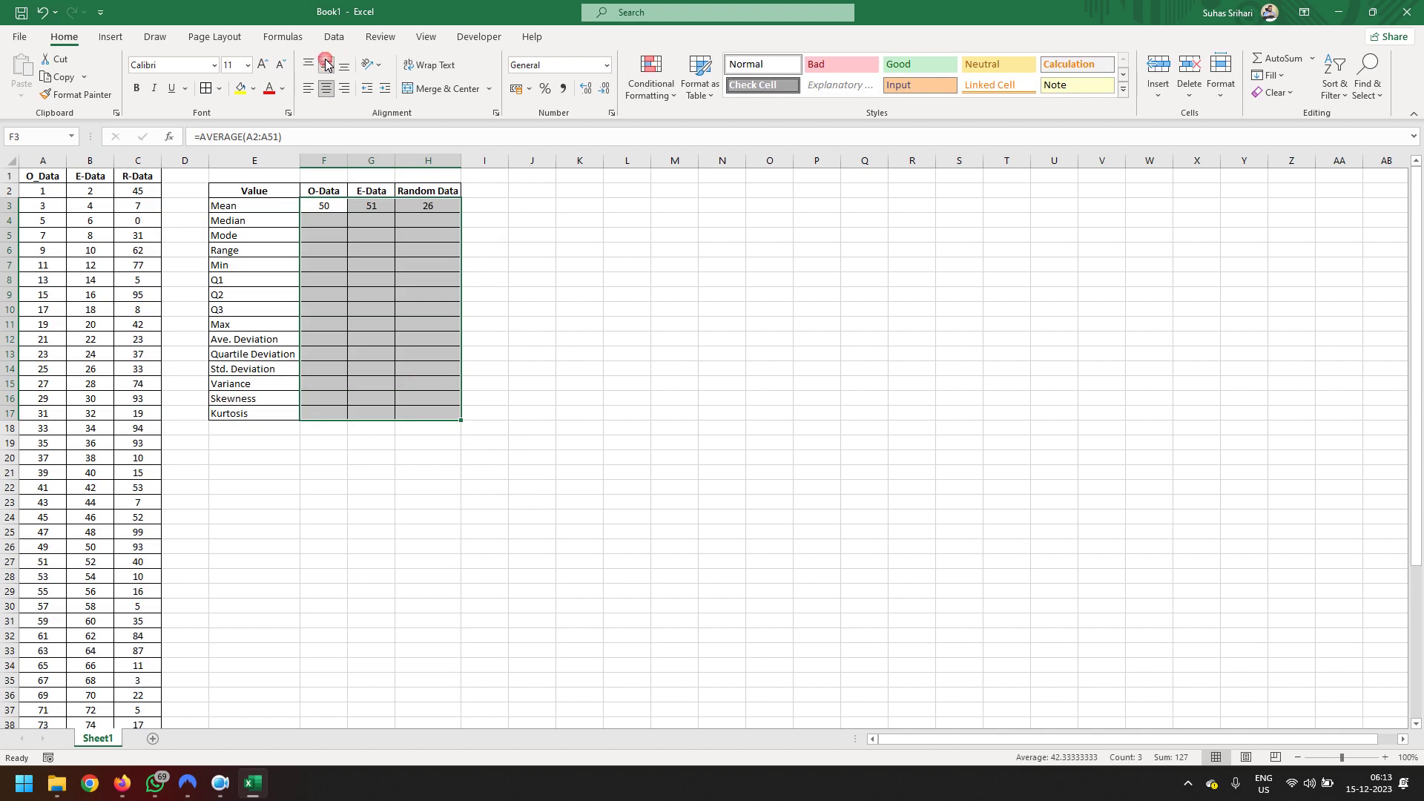
pyautogui.click(552, 256)
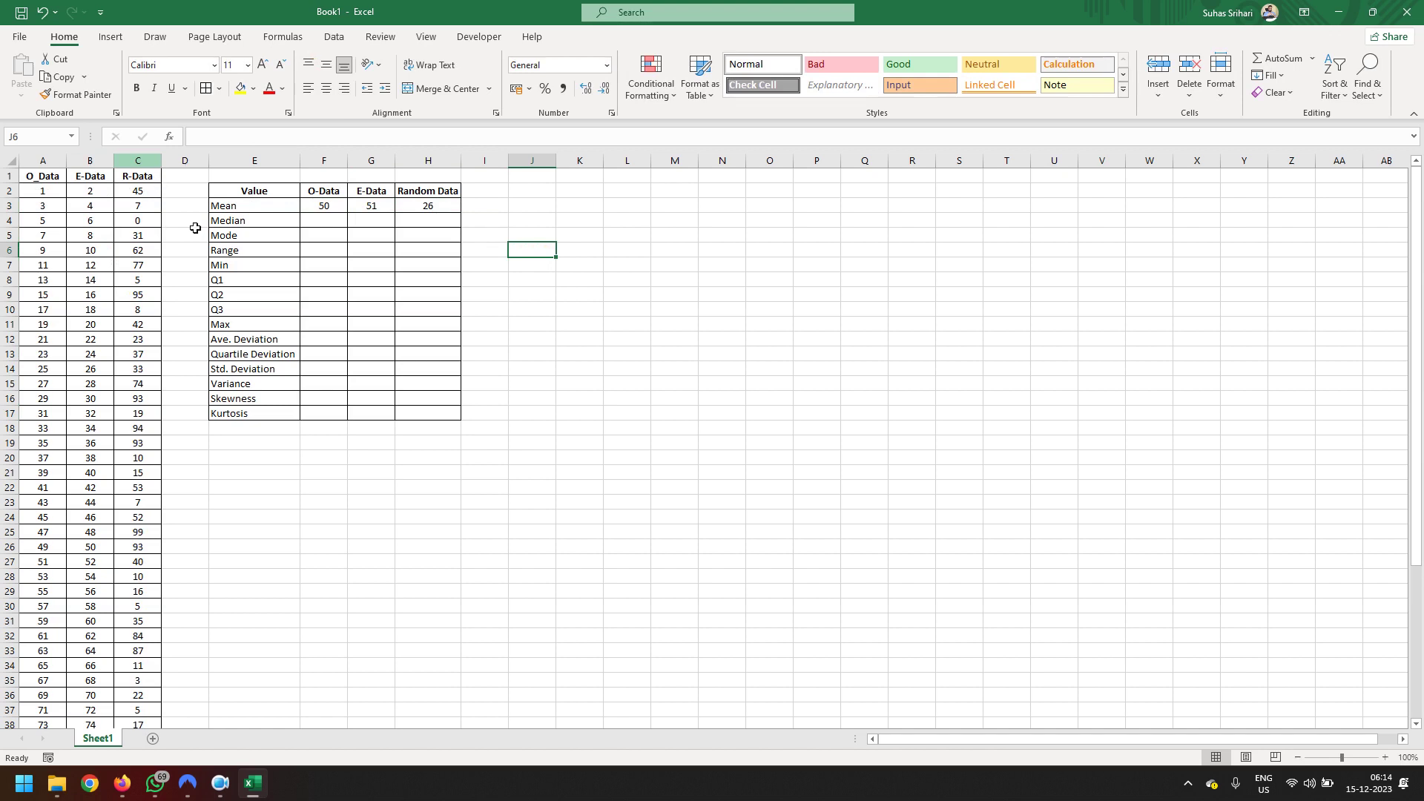
# Enter MEDIAN formulas for O-Data in F4 and E-Data (B2:B51) in G4.
pyautogui.click(326, 222)
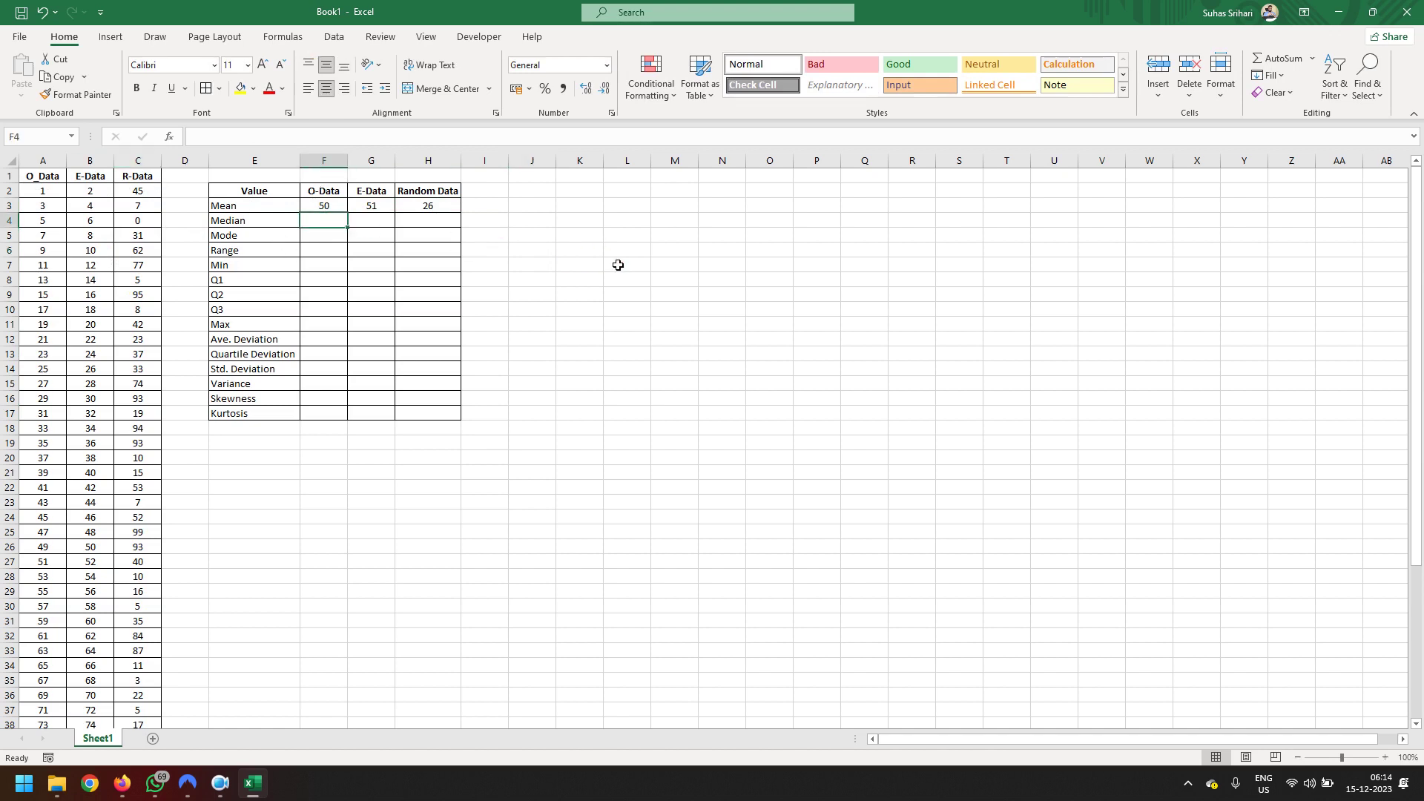
pyautogui.write('=m')
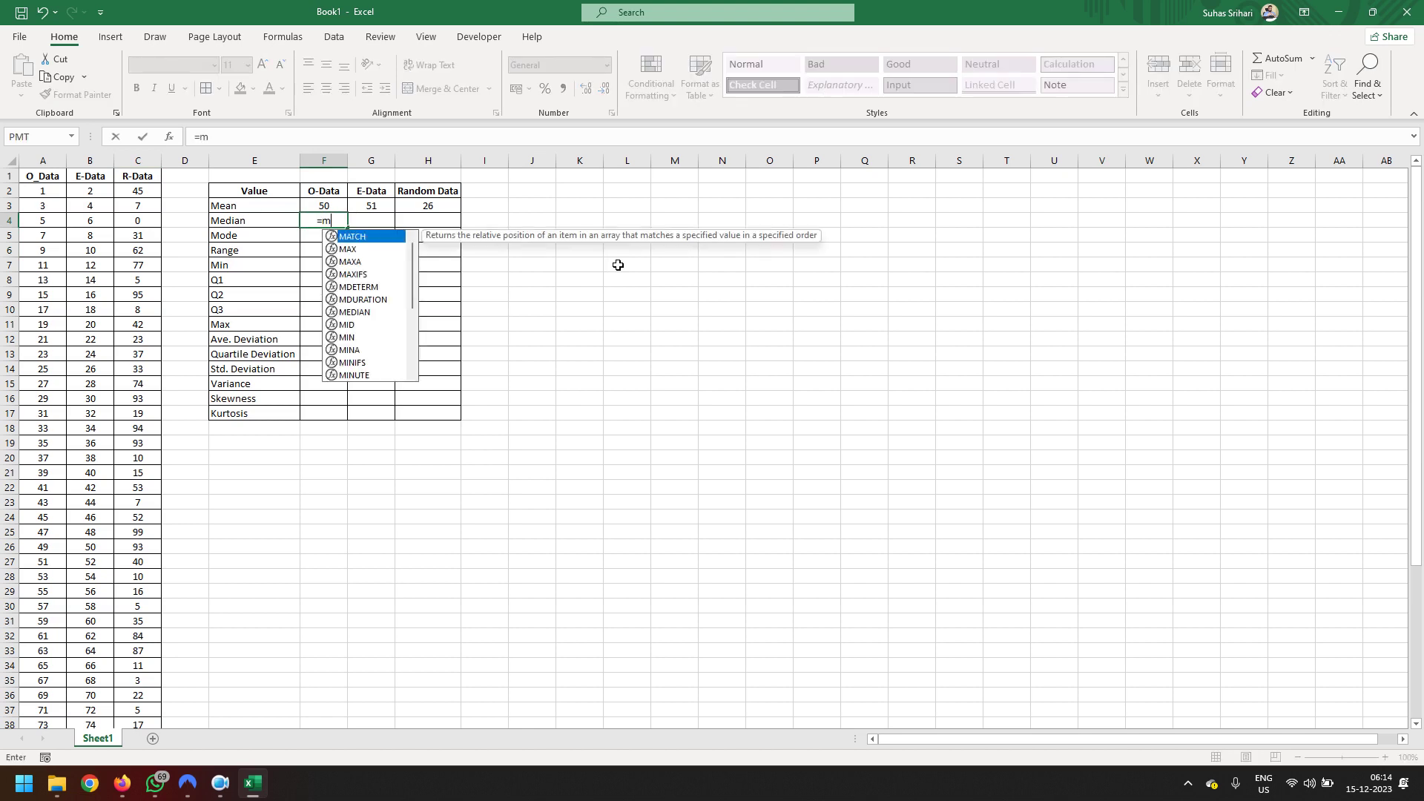
pyautogui.write('edian')
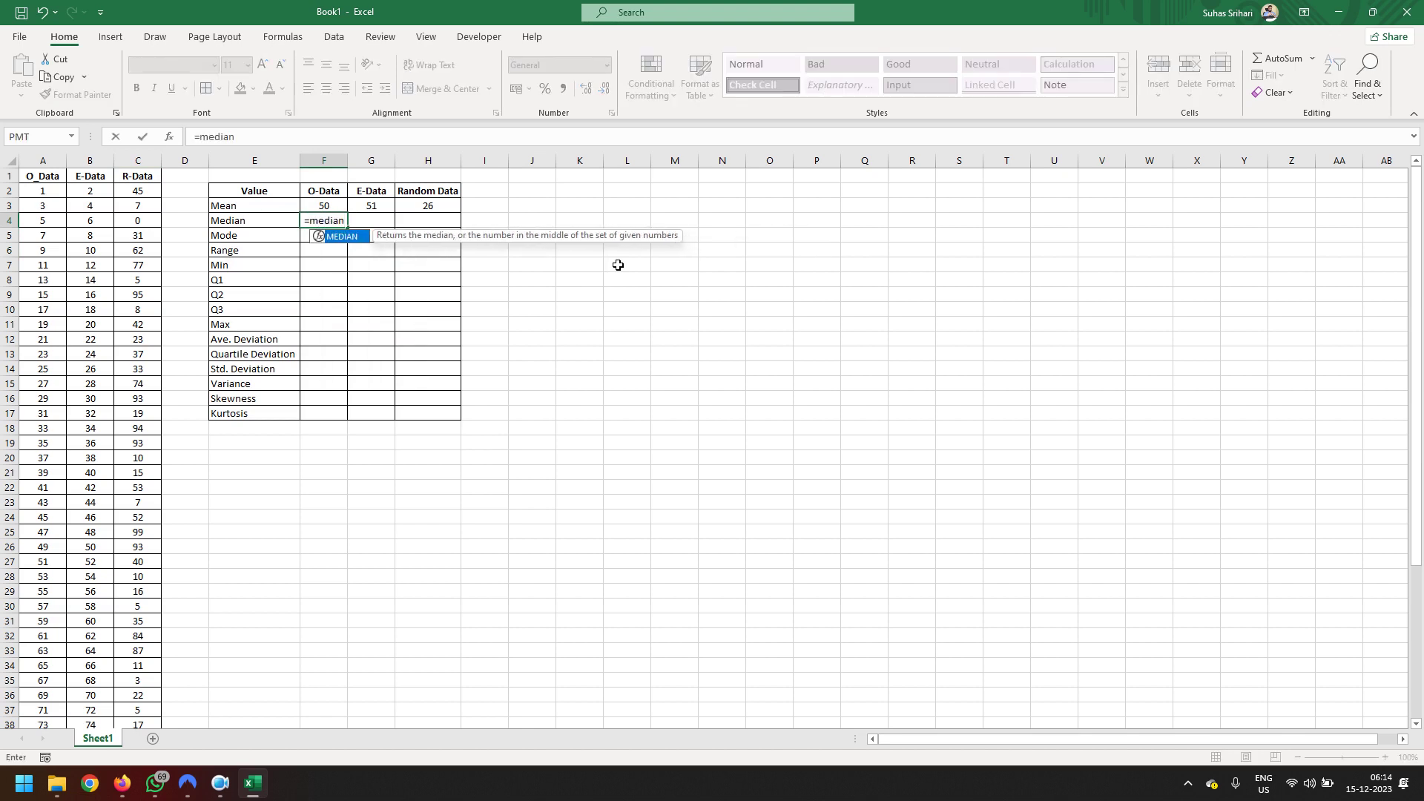
pyautogui.write('(')
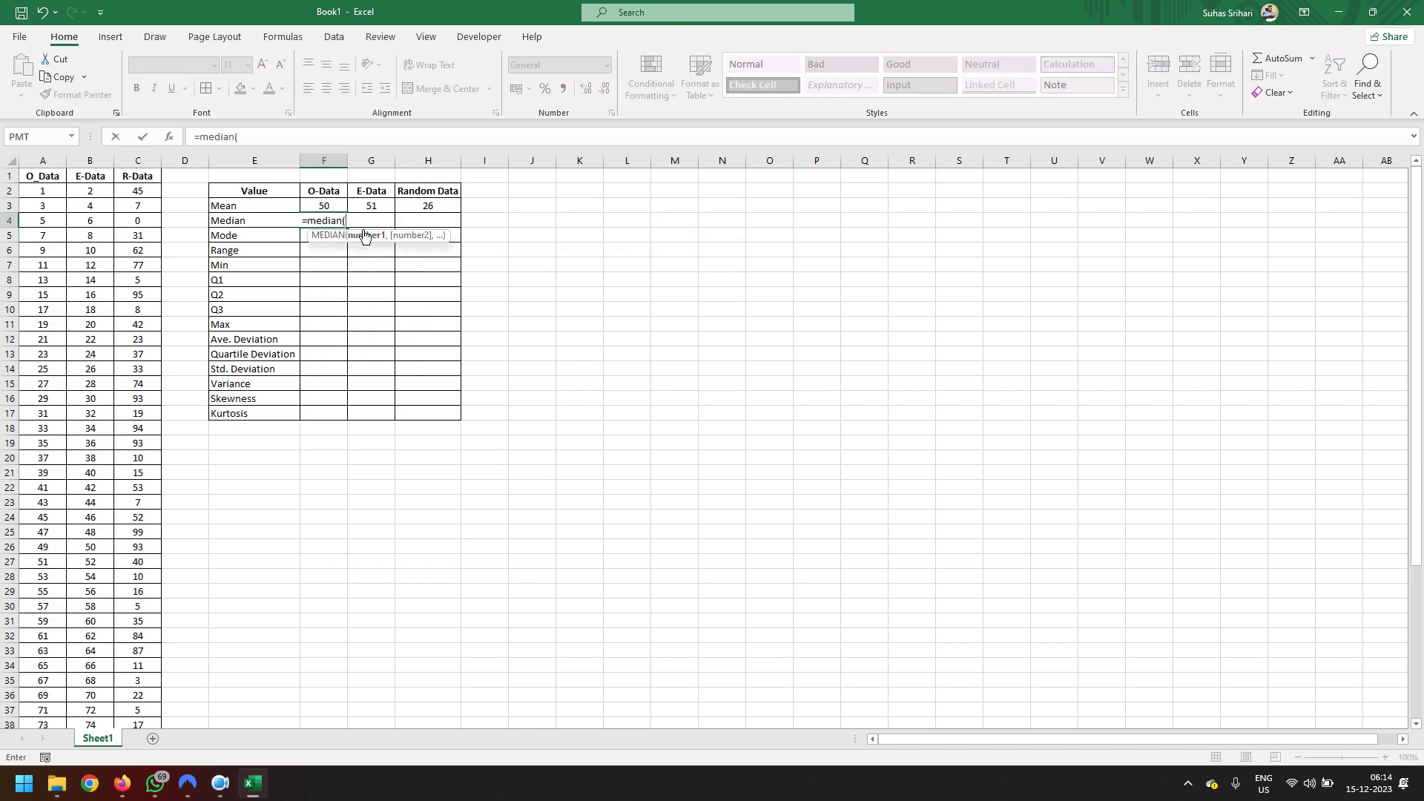
pyautogui.click(62, 197)
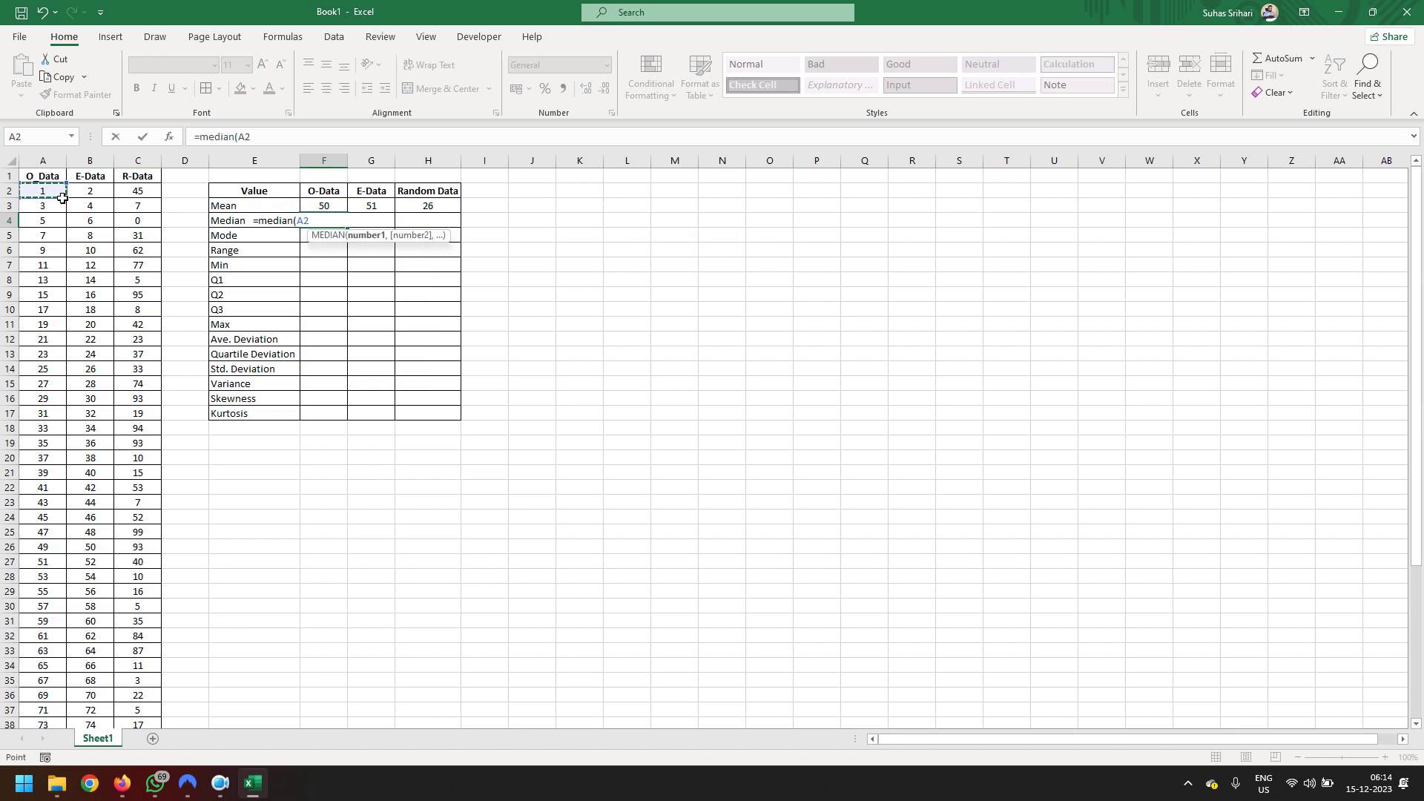
pyautogui.hotkey('ctrl', 'shift', 'Down')
pyautogui.press('Return')
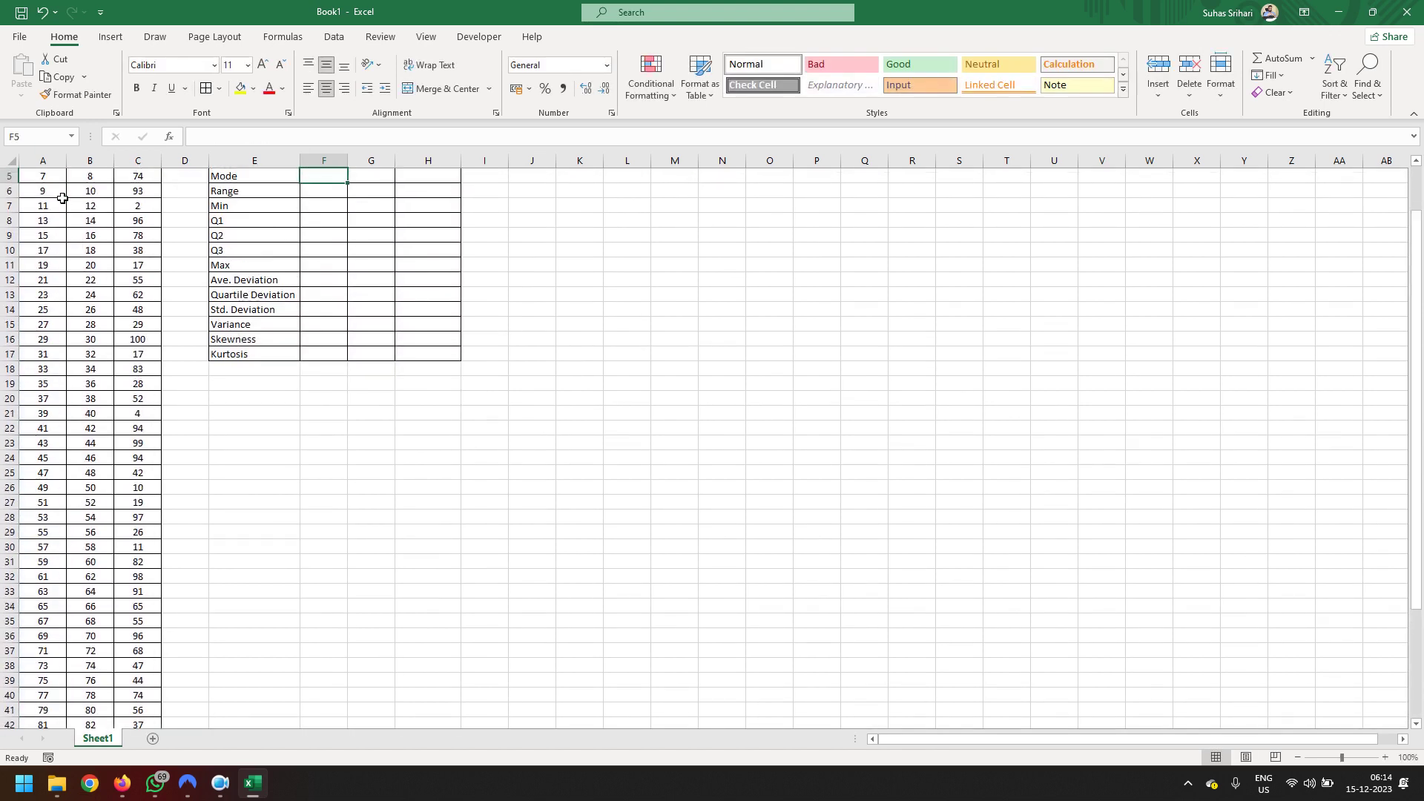
pyautogui.scroll(2, 111, 215)
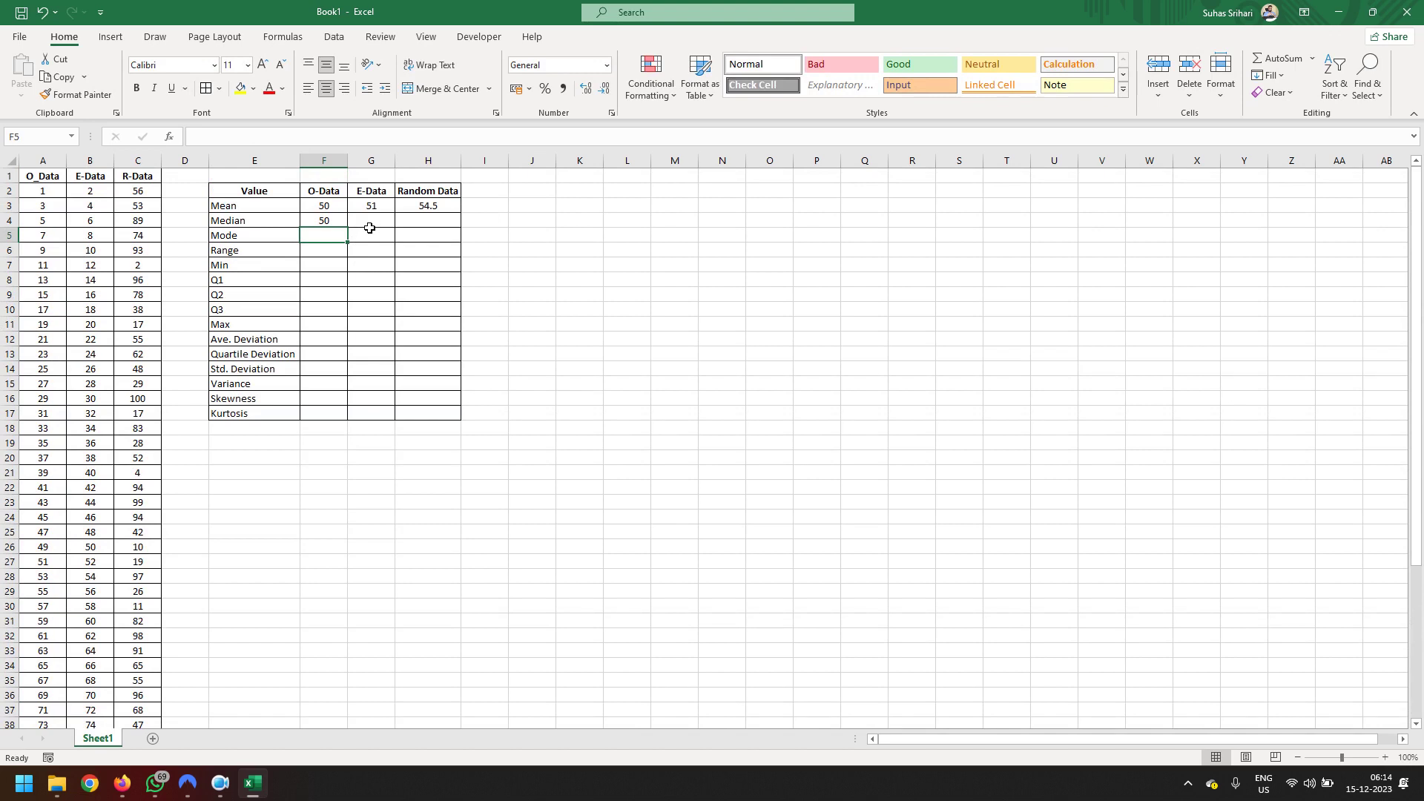
pyautogui.click(369, 226)
pyautogui.write('=')
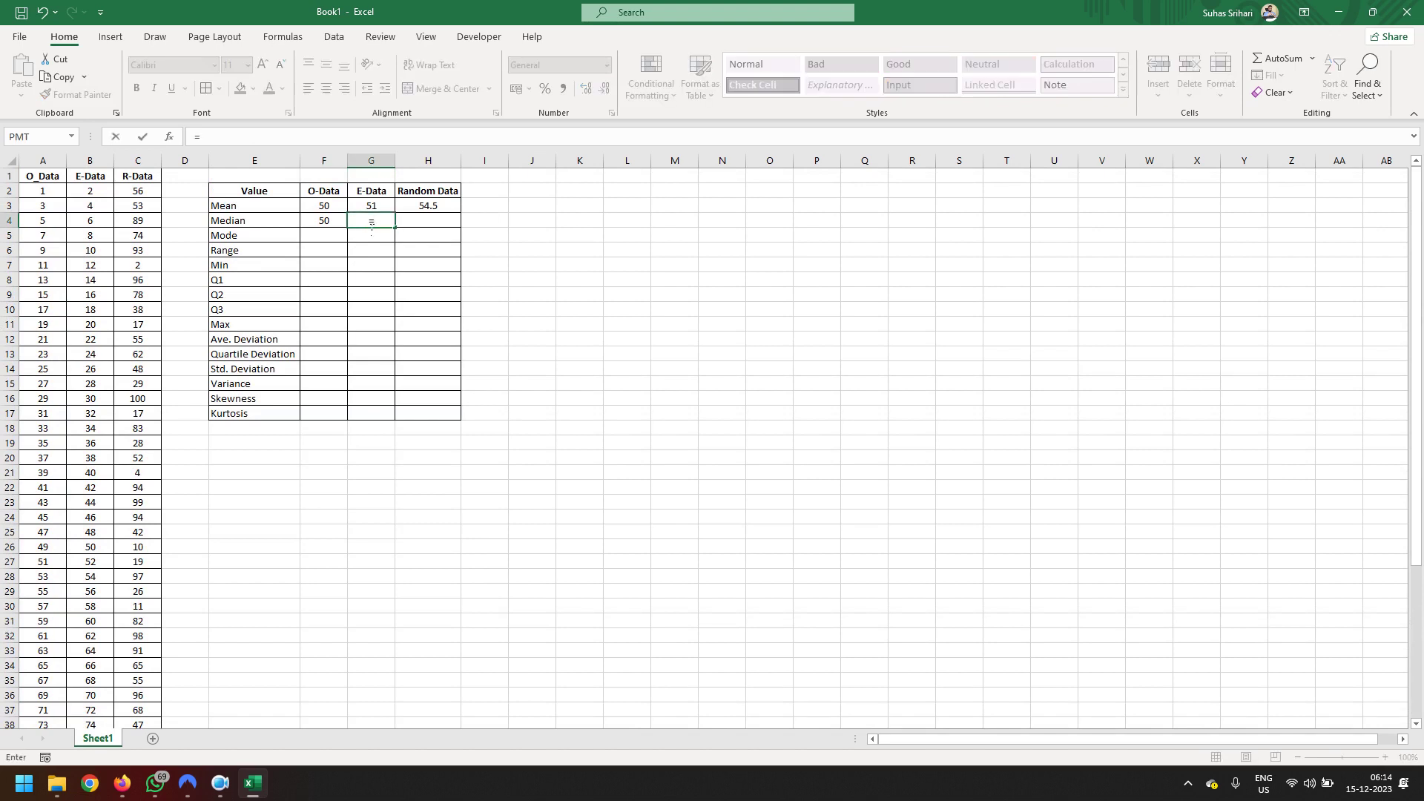
pyautogui.write('median')
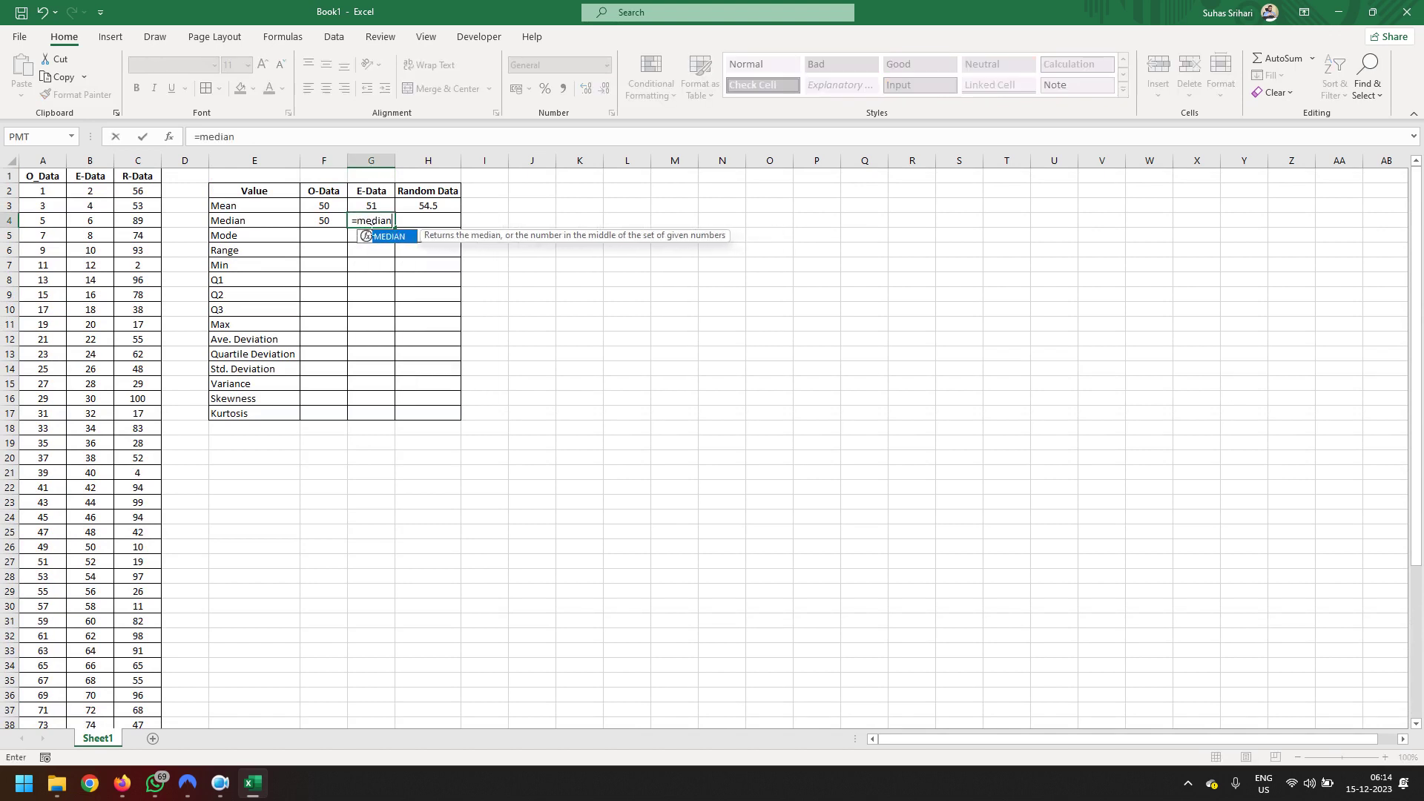
pyautogui.write('(')
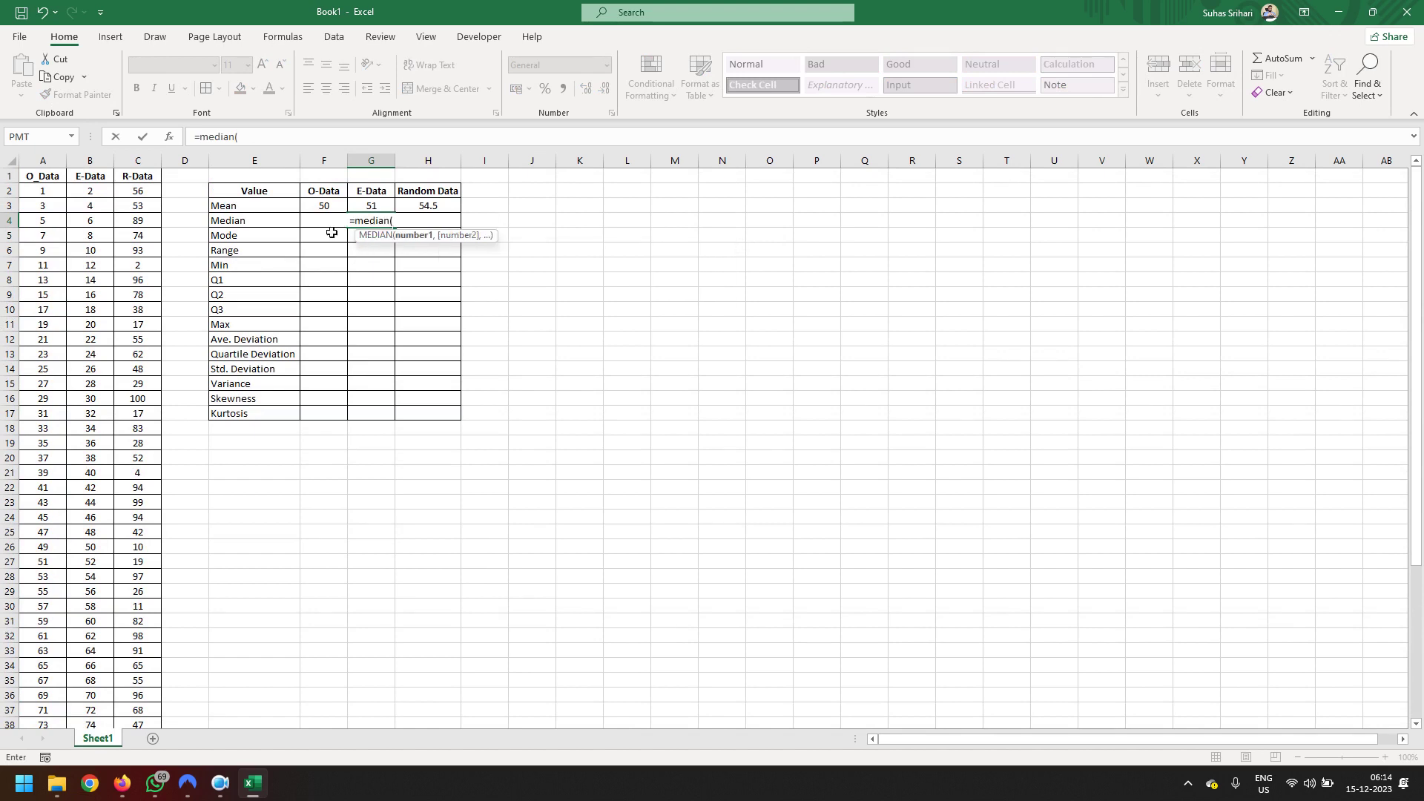
pyautogui.click(104, 193)
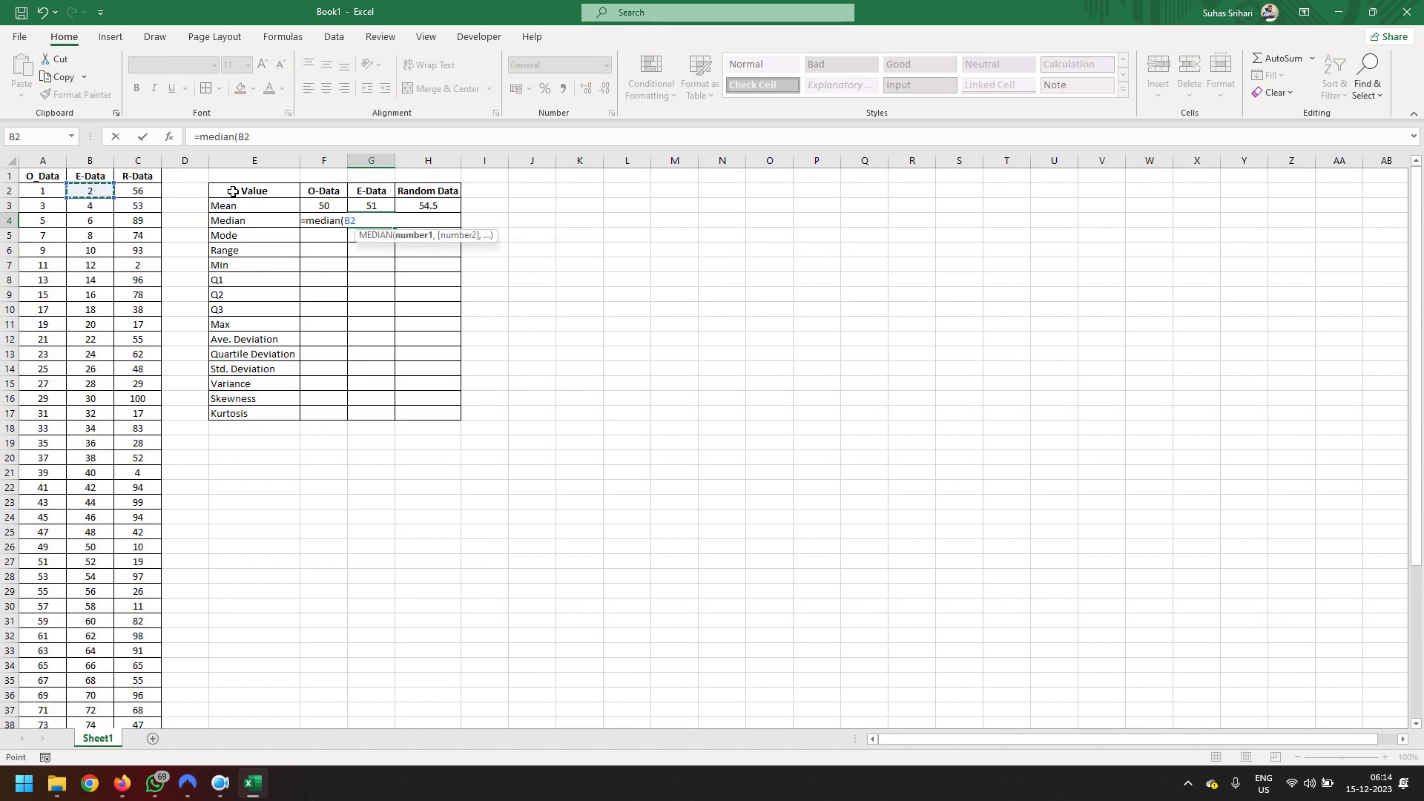
pyautogui.hotkey('ctrl', 'shift', 'Down')
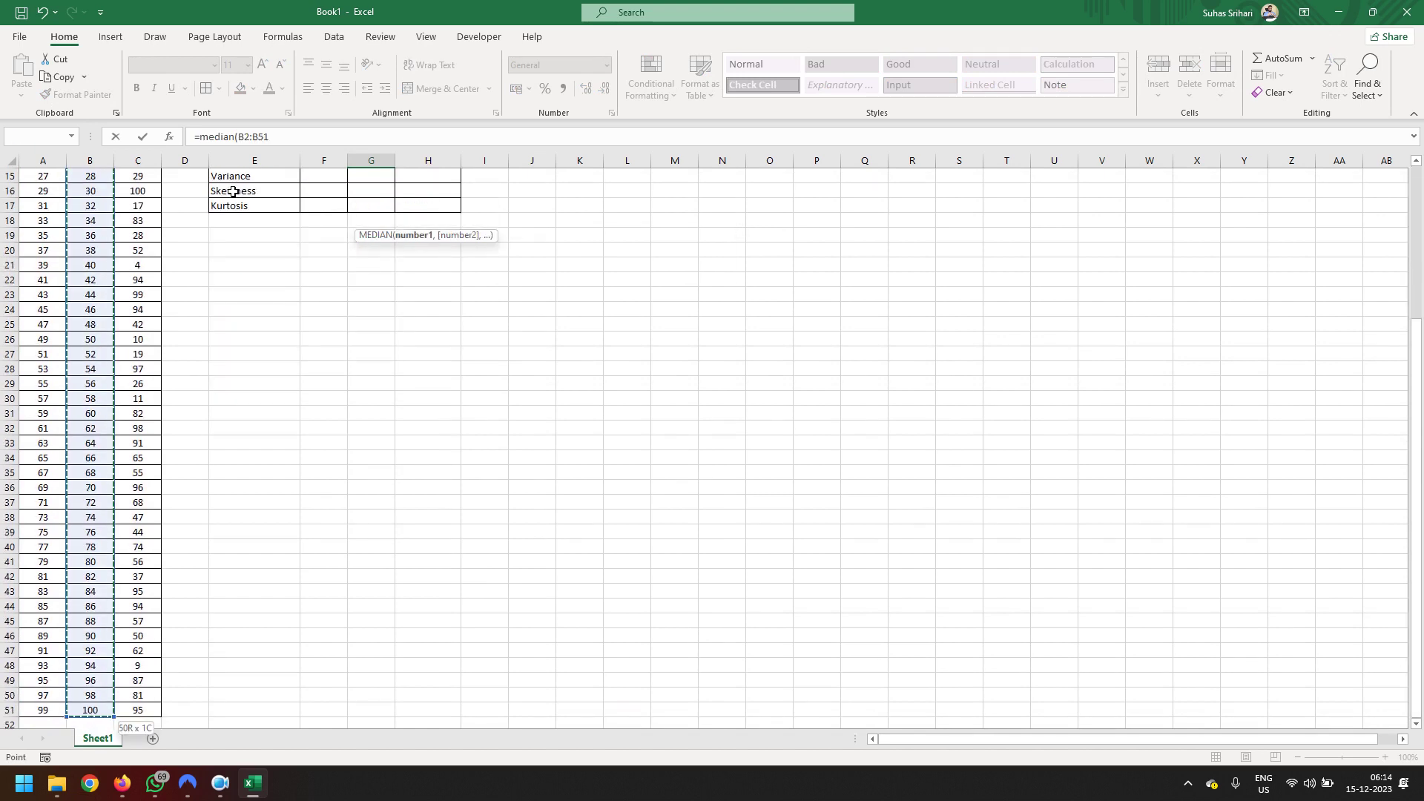
pyautogui.press('Return')
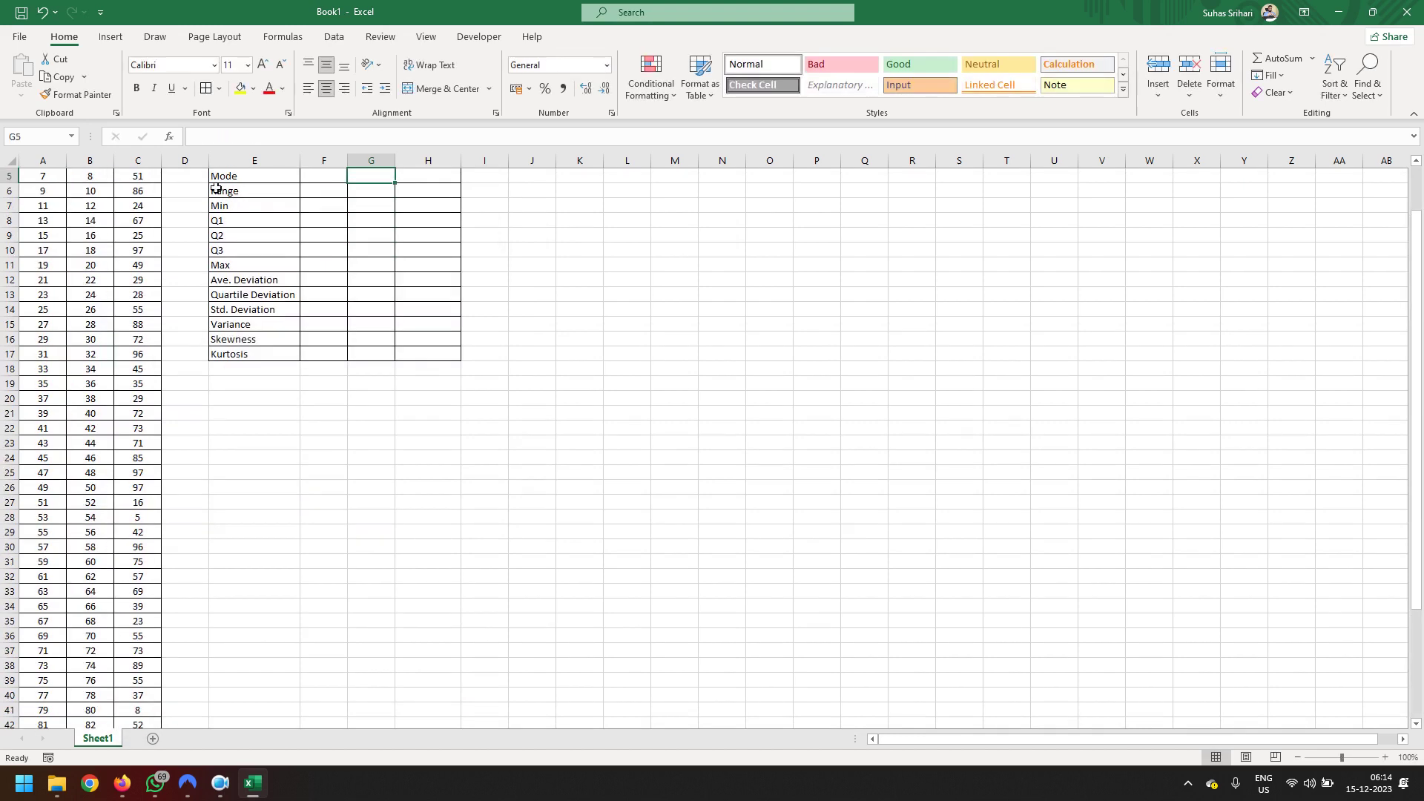
# Enter =MEDIAN(C2:C51) in H4 as the Random Data median.
pyautogui.scroll(2, 216, 188)
pyautogui.keyDown('ctrl'); pyautogui.scroll(3, 412, 306); pyautogui.keyUp('ctrl')
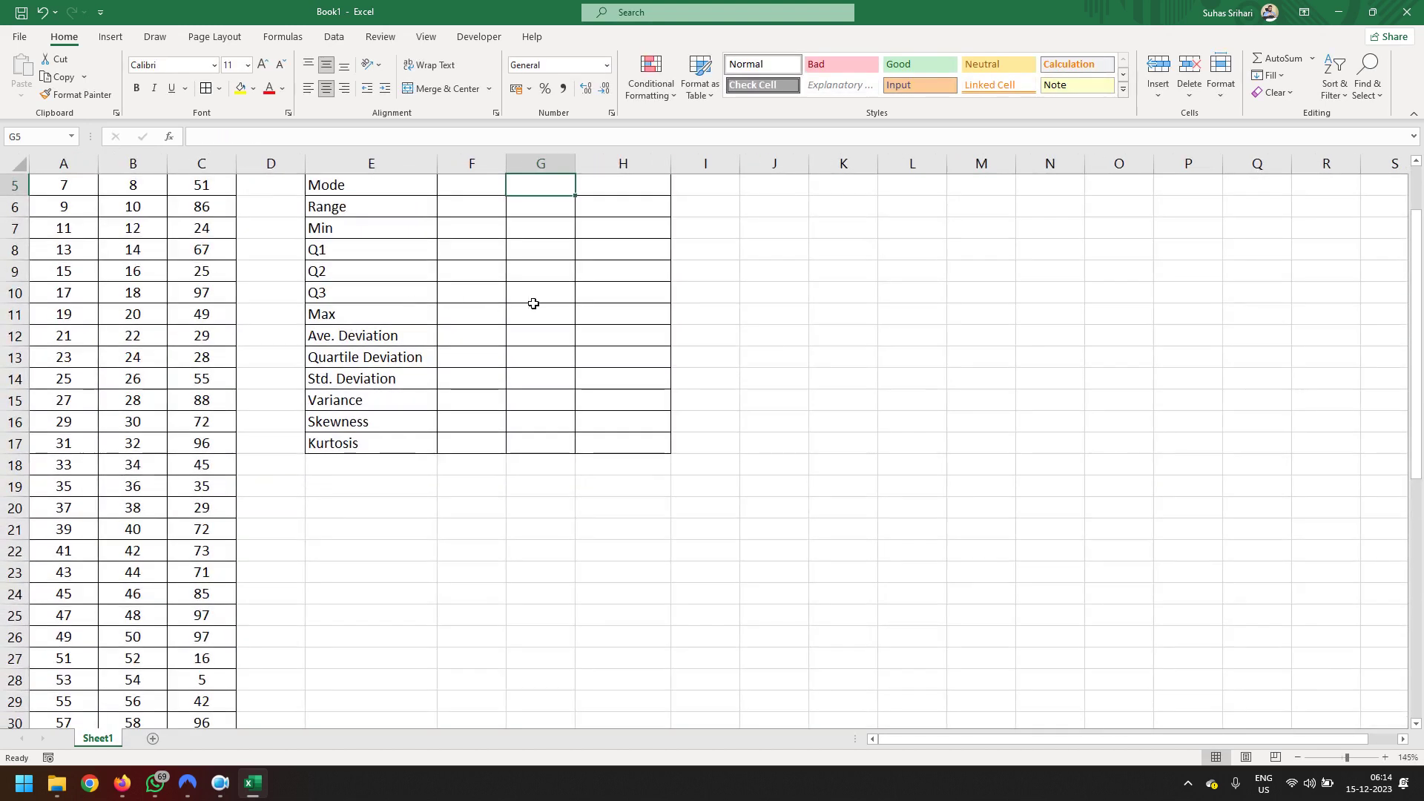
pyautogui.scroll(2, 534, 302)
pyautogui.click(608, 253)
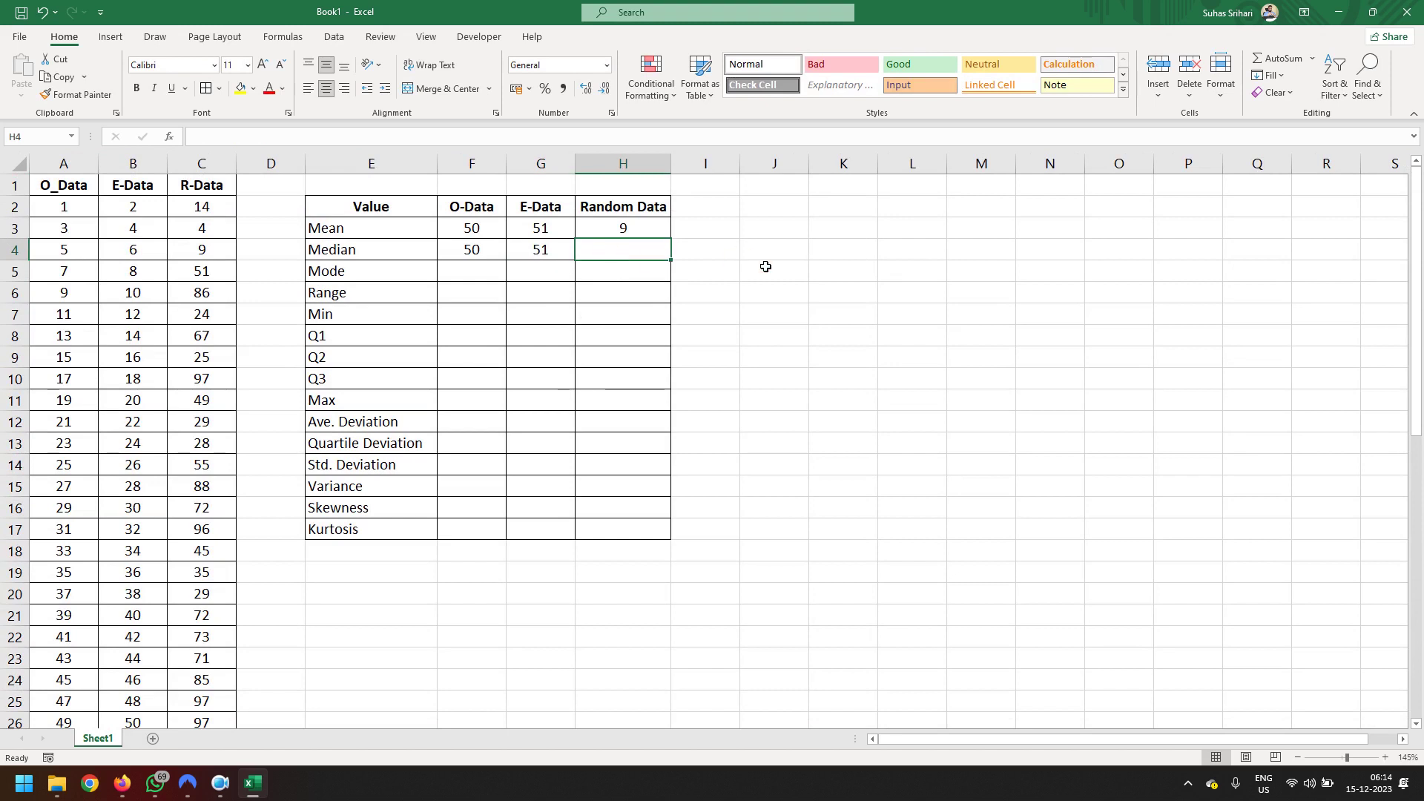
pyautogui.write('=media')
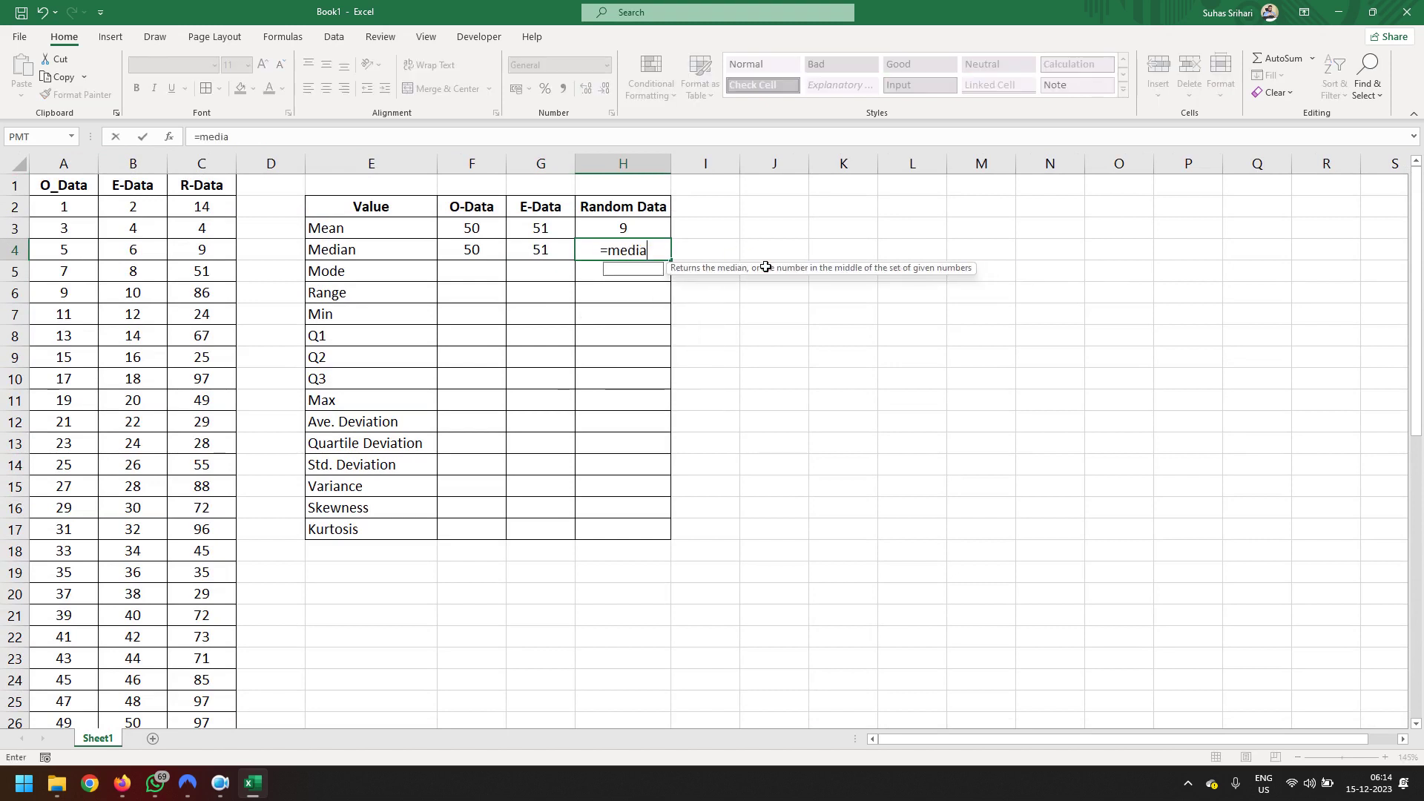
pyautogui.write('n(')
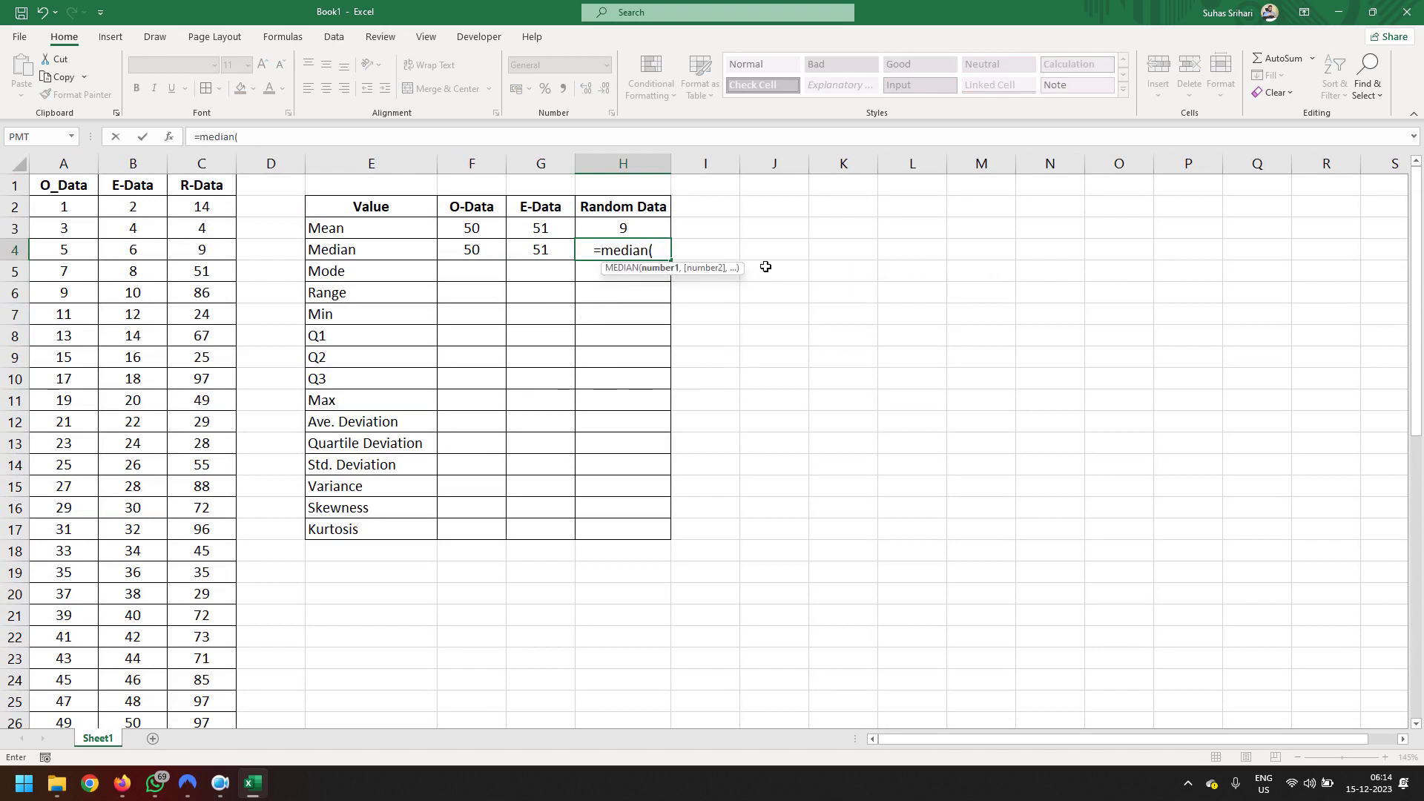
pyautogui.click(223, 209)
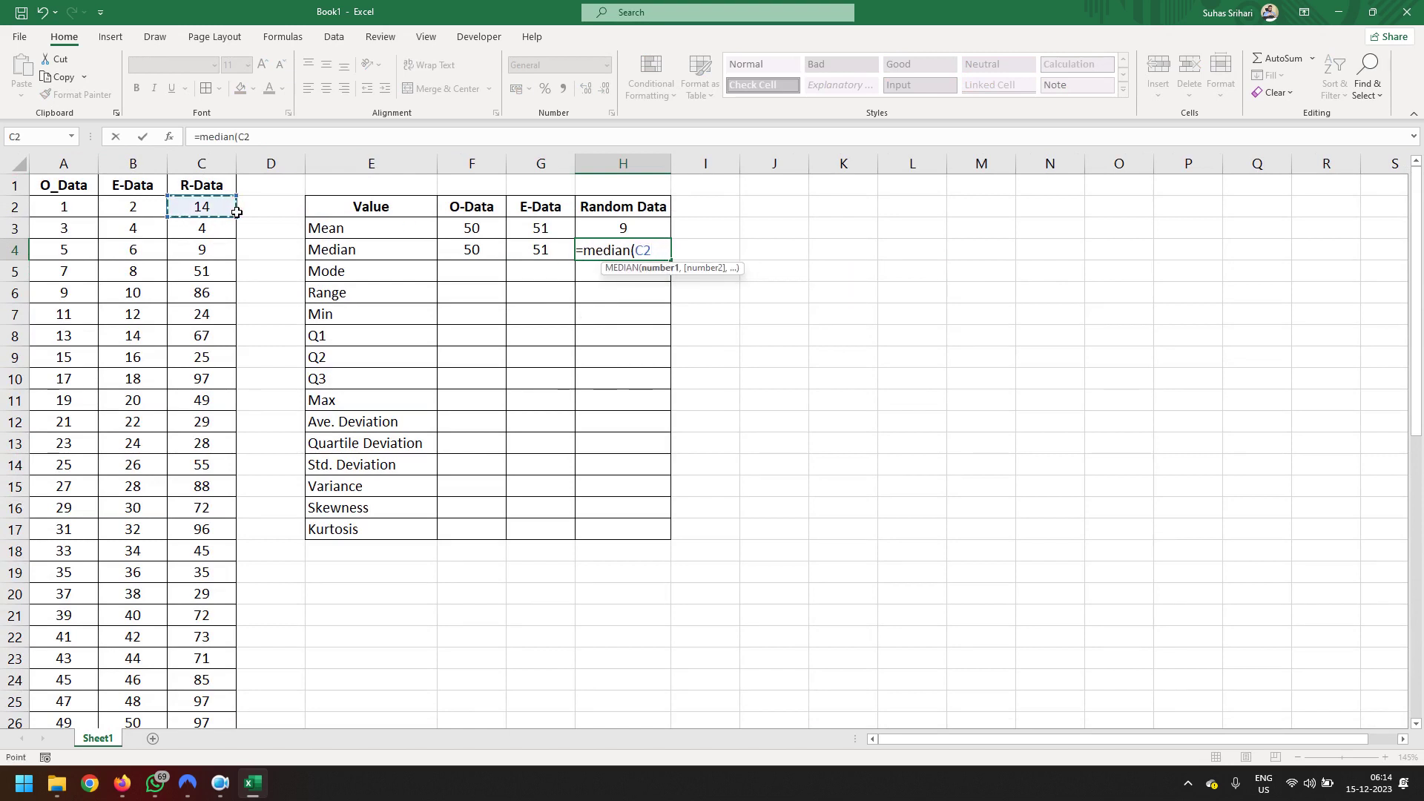
pyautogui.hotkey('ctrl', 'shift', 'Down')
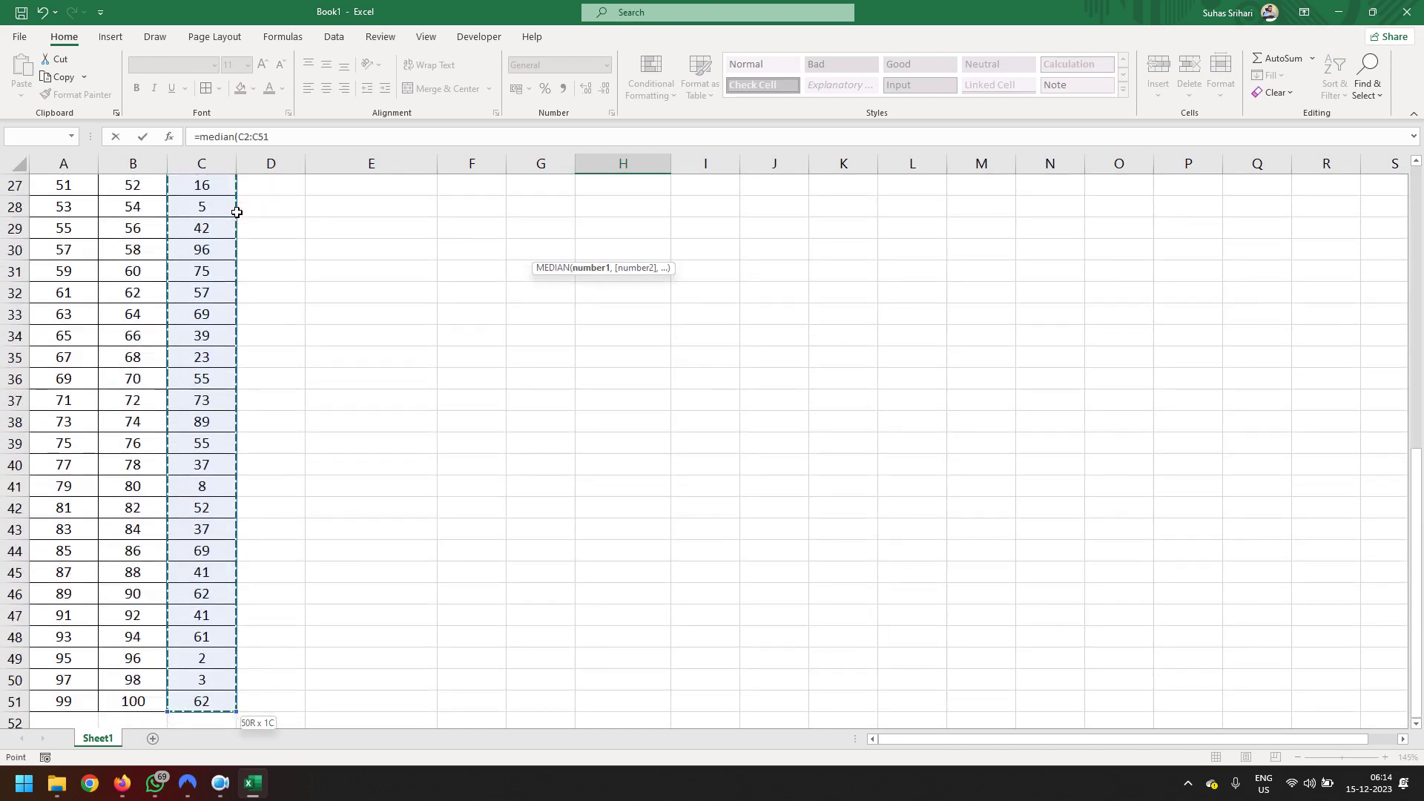
pyautogui.write(')')
pyautogui.press('Return')
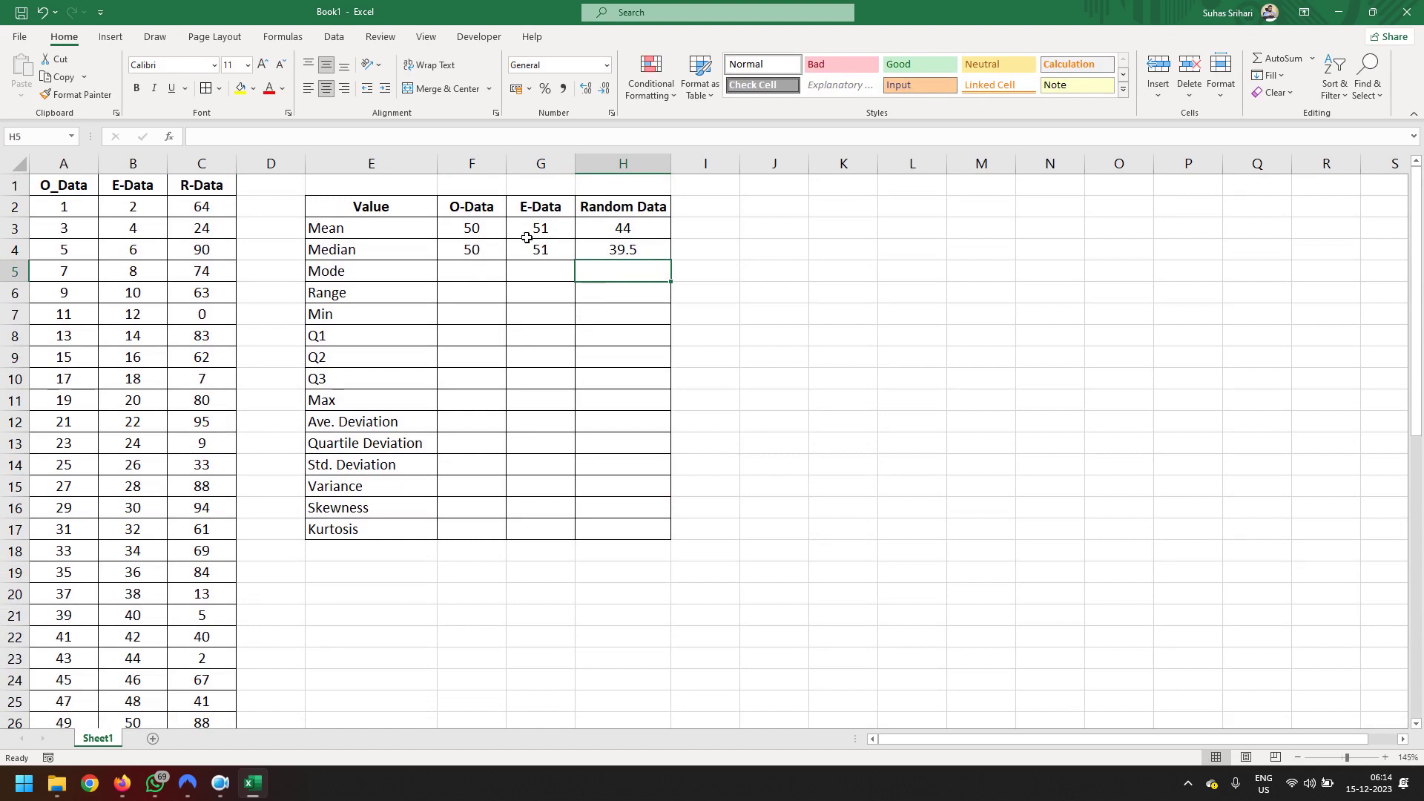
# Enter =MODE(A2:A51) in F5 for O-Data.
pyautogui.click(477, 282)
pyautogui.write('=')
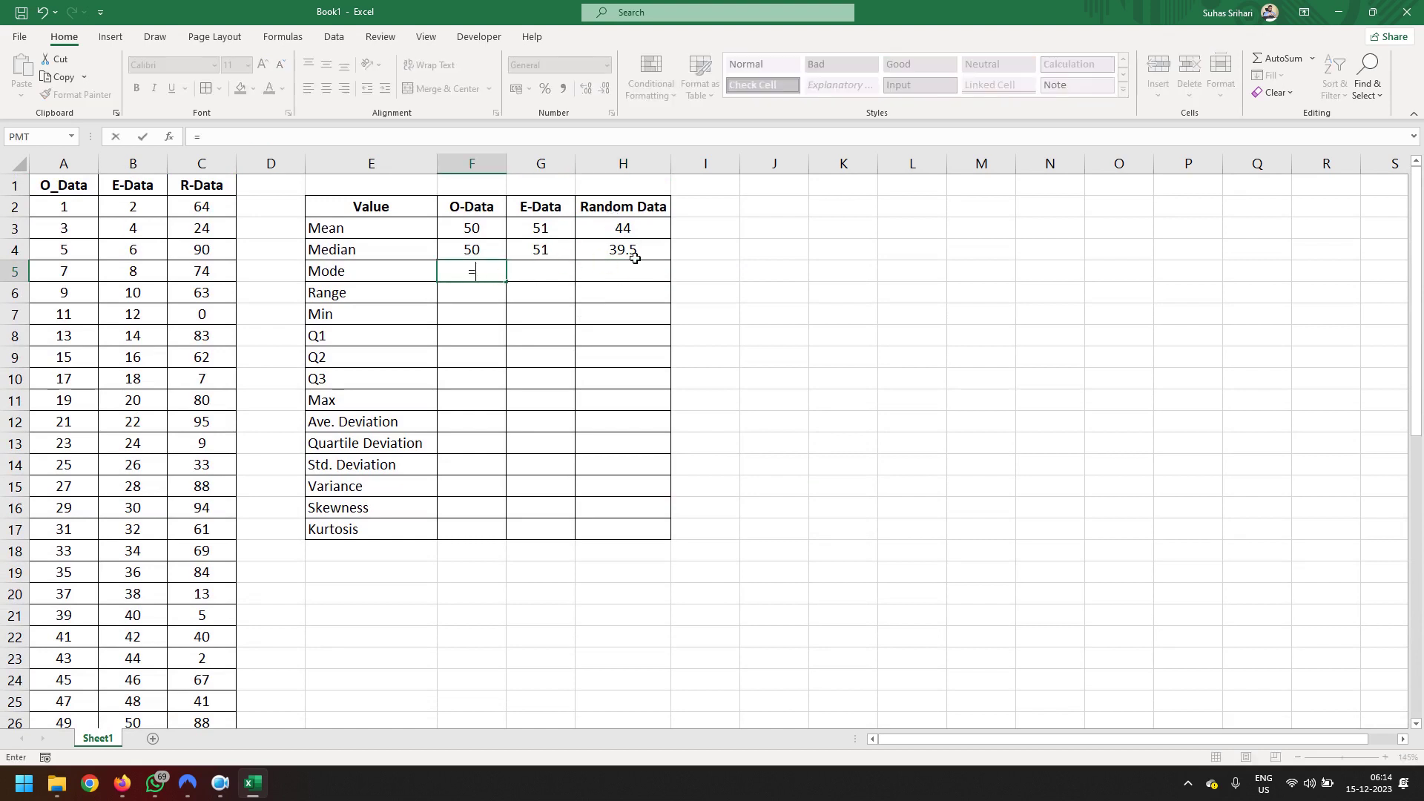
pyautogui.write('mode')
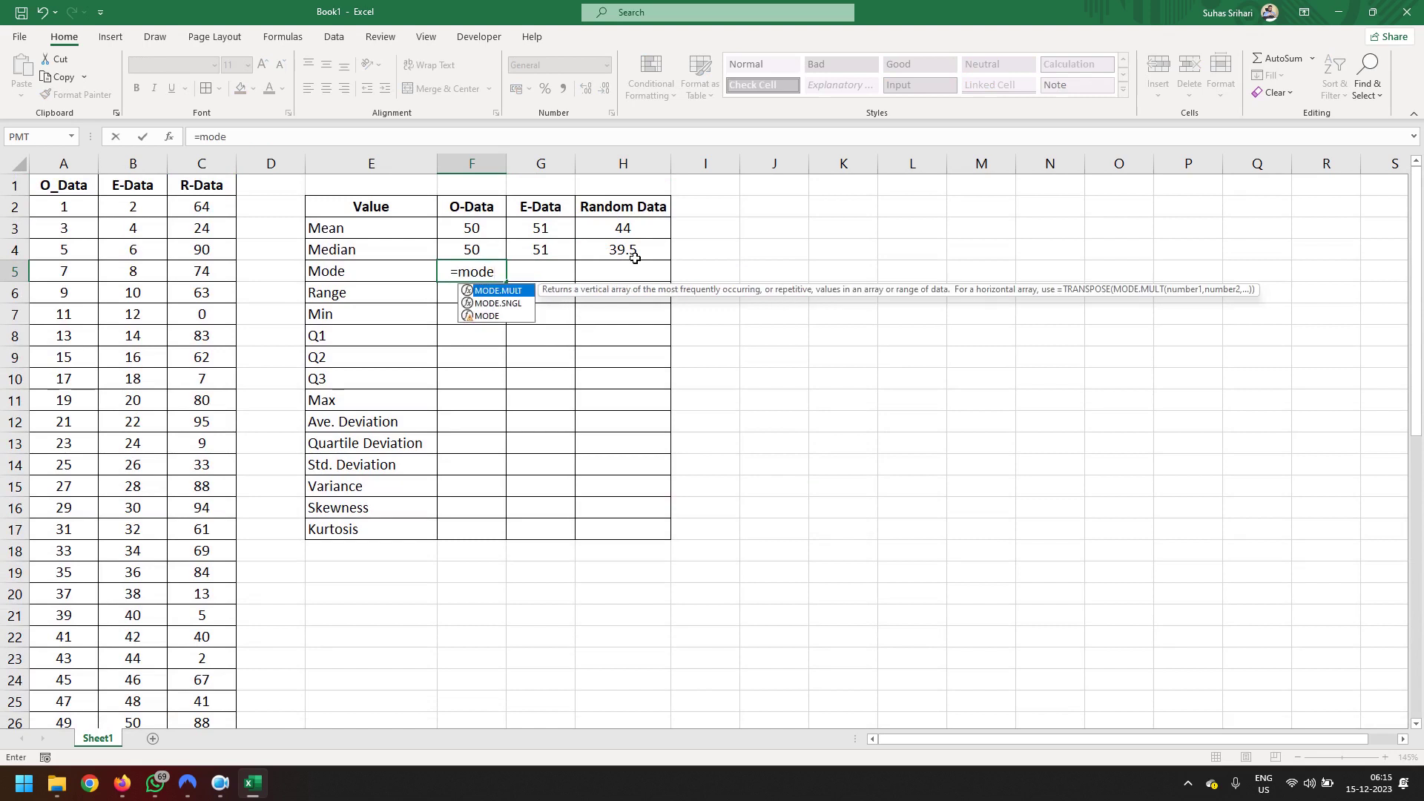
pyautogui.write('(')
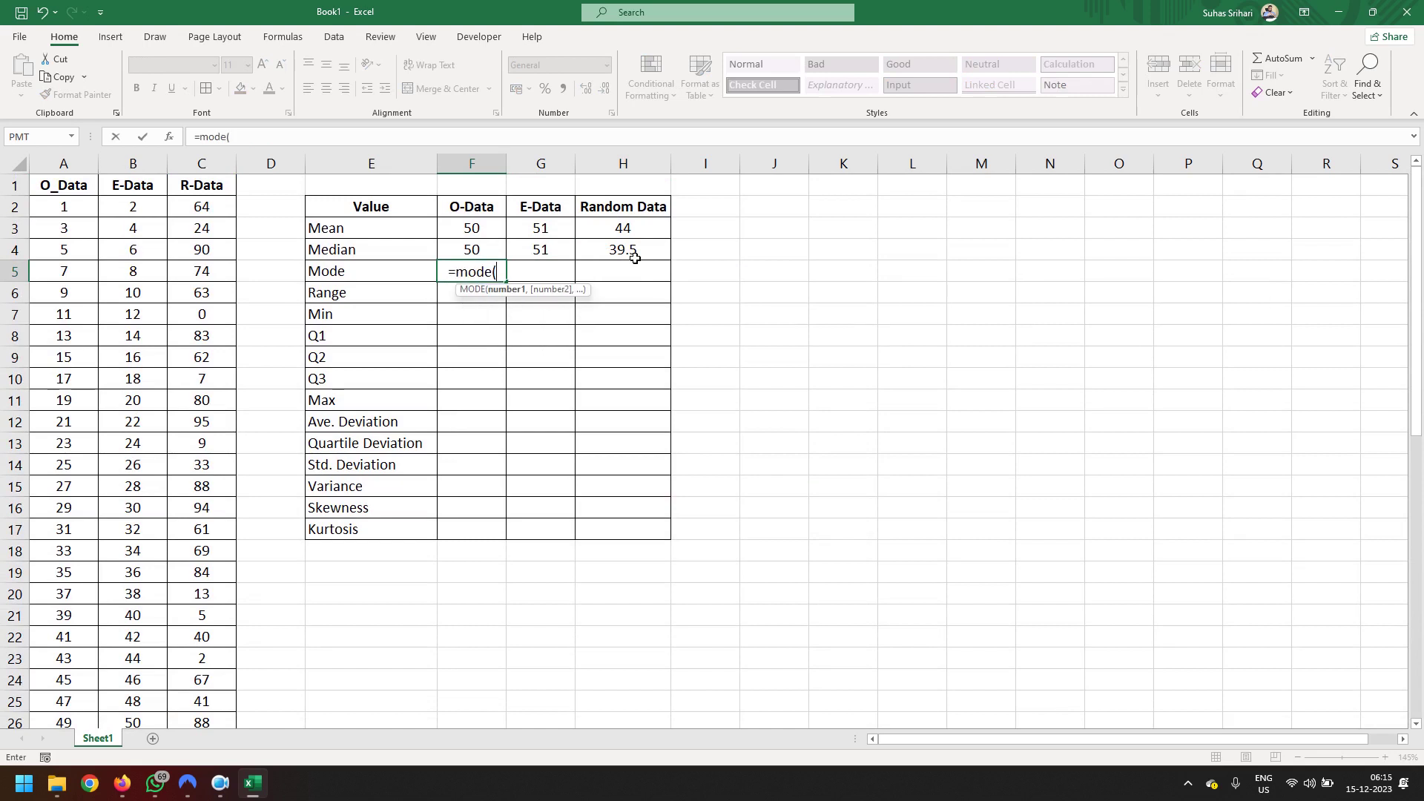
pyautogui.click(85, 209)
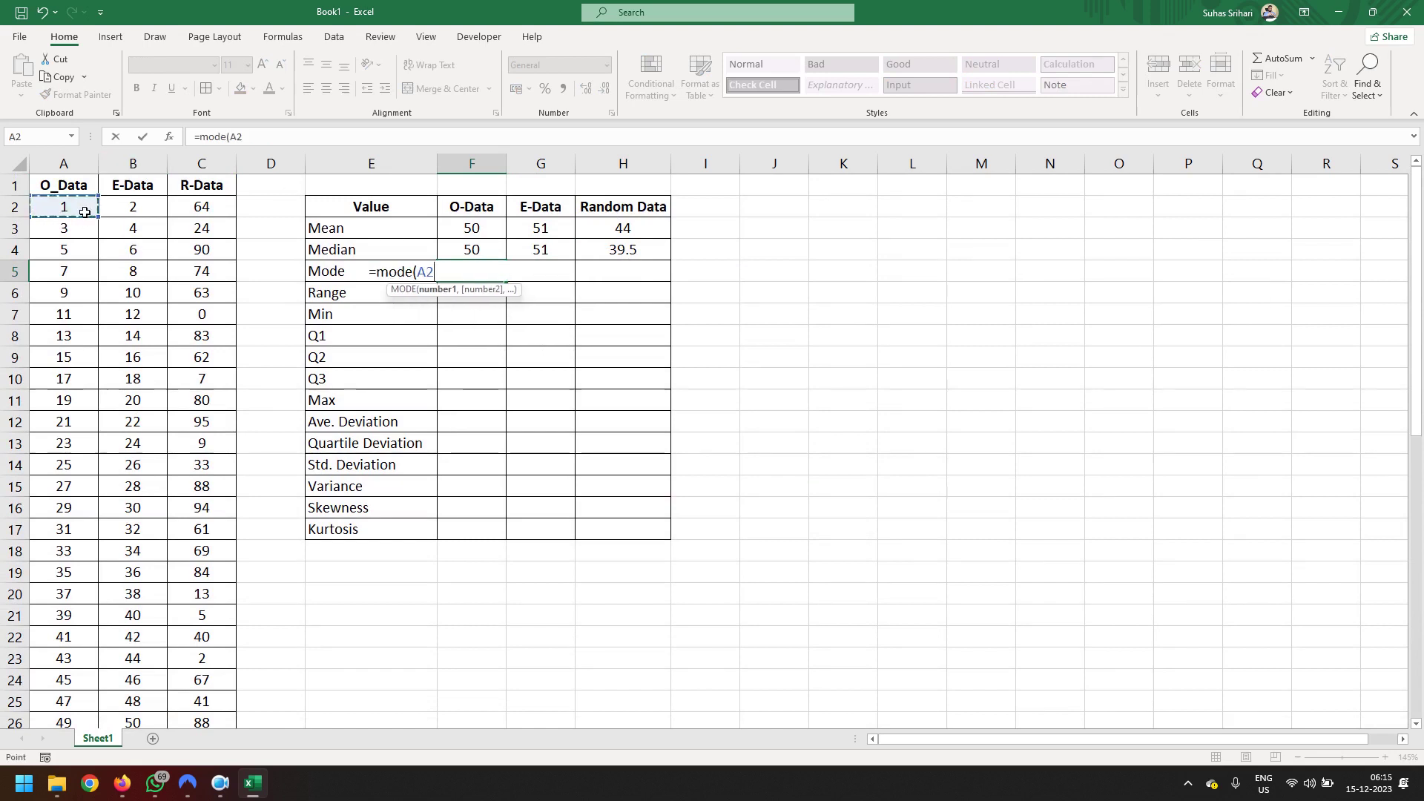
pyautogui.hotkey('ctrl', 'shift', 'End')
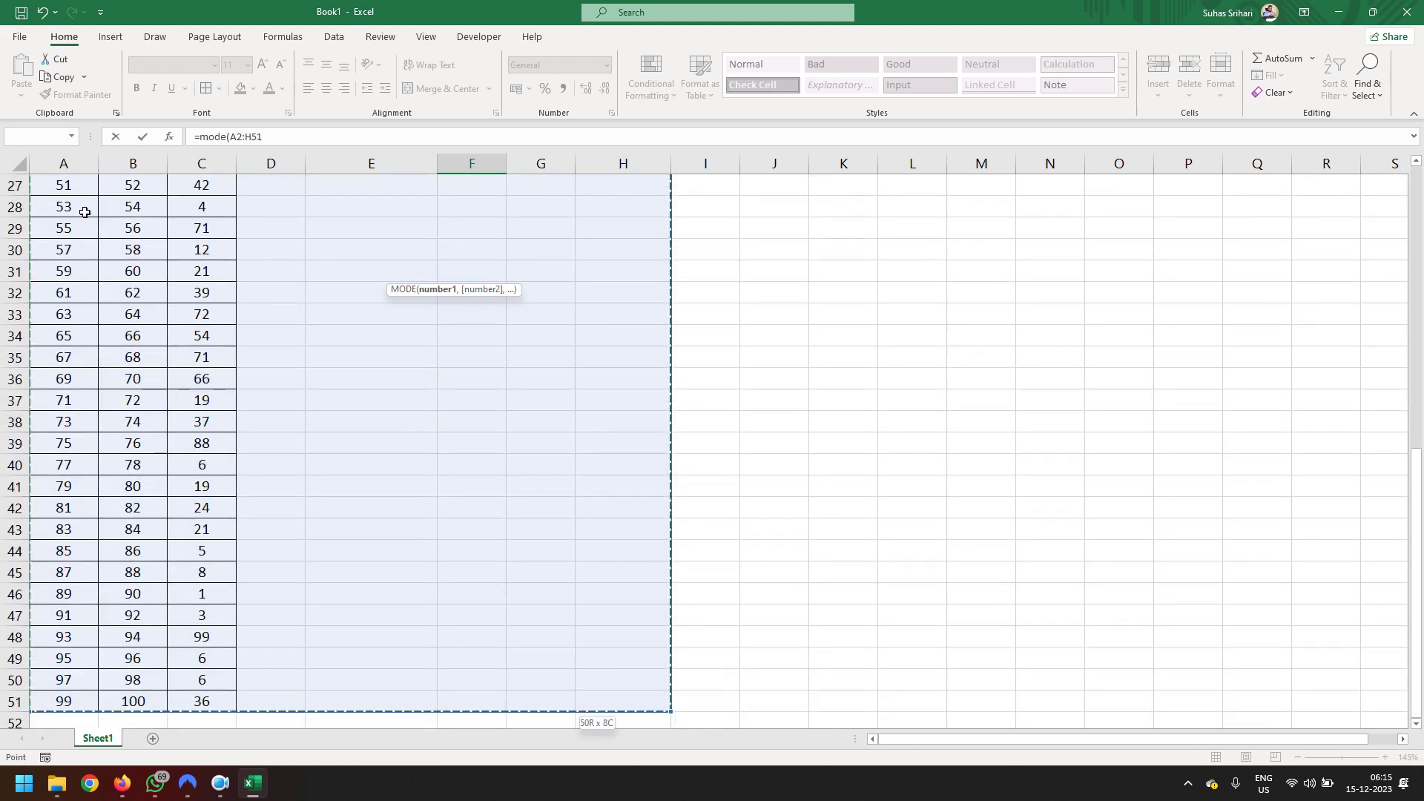
pyautogui.hotkey('shift', 'Left')
pyautogui.hotkey('shift', 'Left')
pyautogui.hotkey('shift', 'Left')
pyautogui.hotkey('shift', 'Left')
pyautogui.hotkey('shift', 'Left')
pyautogui.hotkey('shift', 'Left')
pyautogui.hotkey('shift', 'Left')
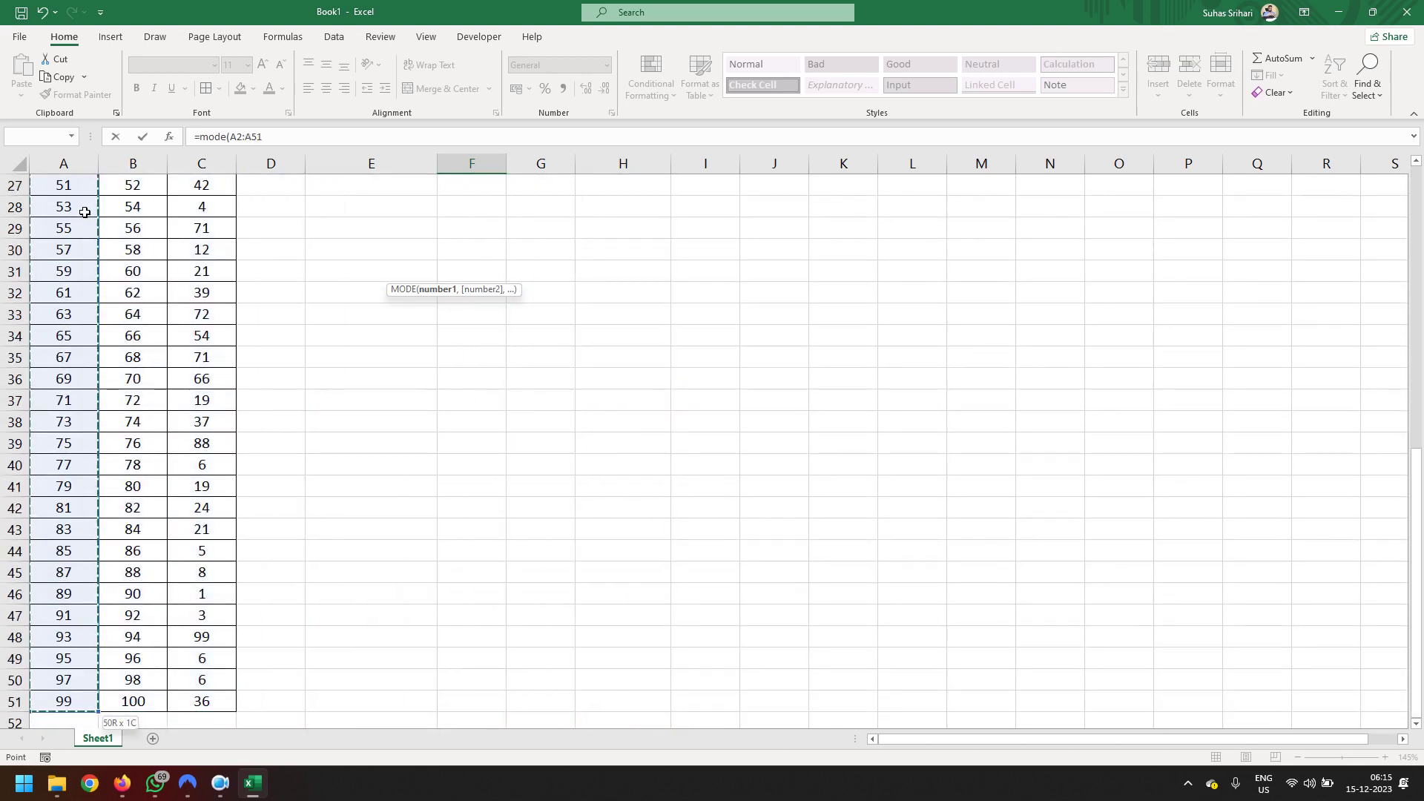
pyautogui.press('Return')
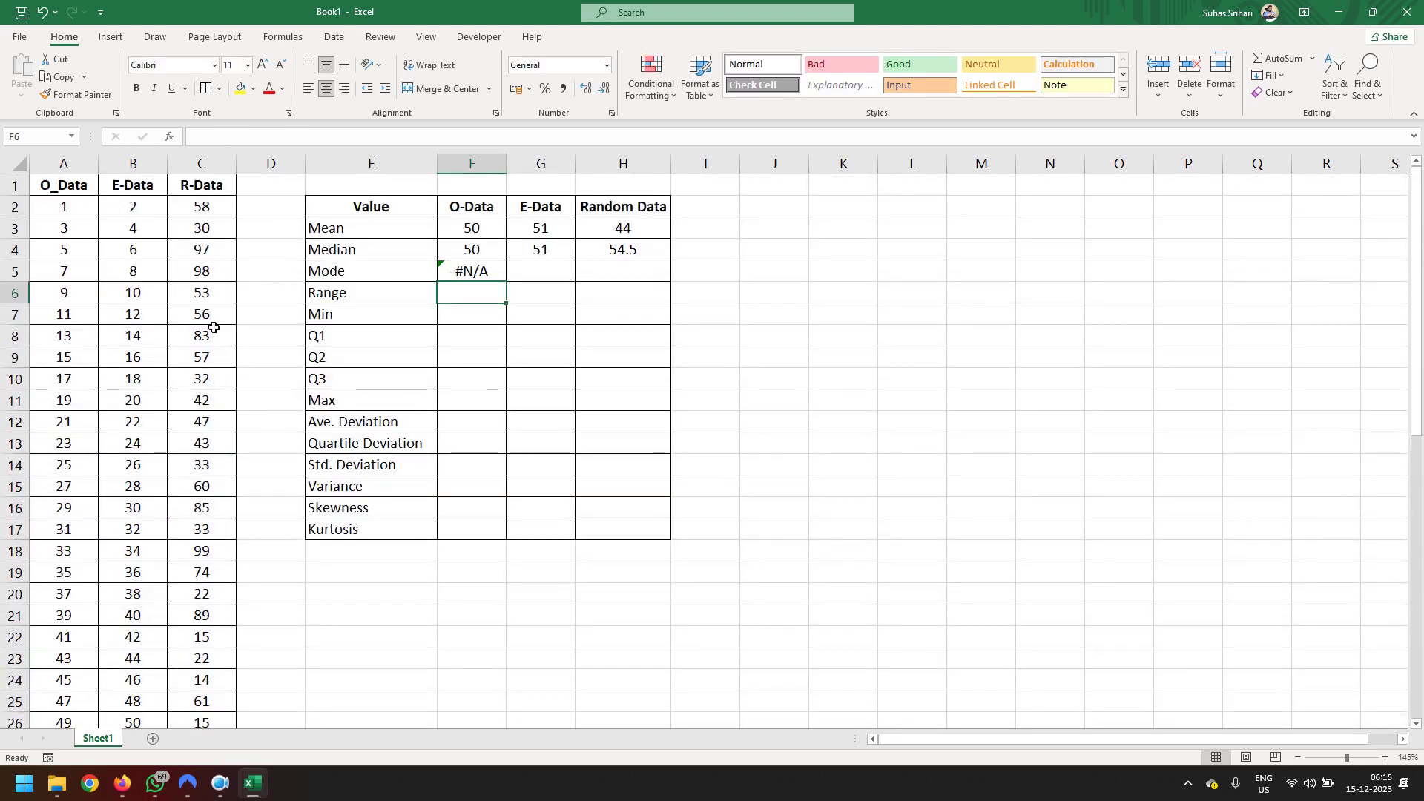
# Enter =MODE(B2:B51) in G5 for E-Data.
pyautogui.click(540, 279)
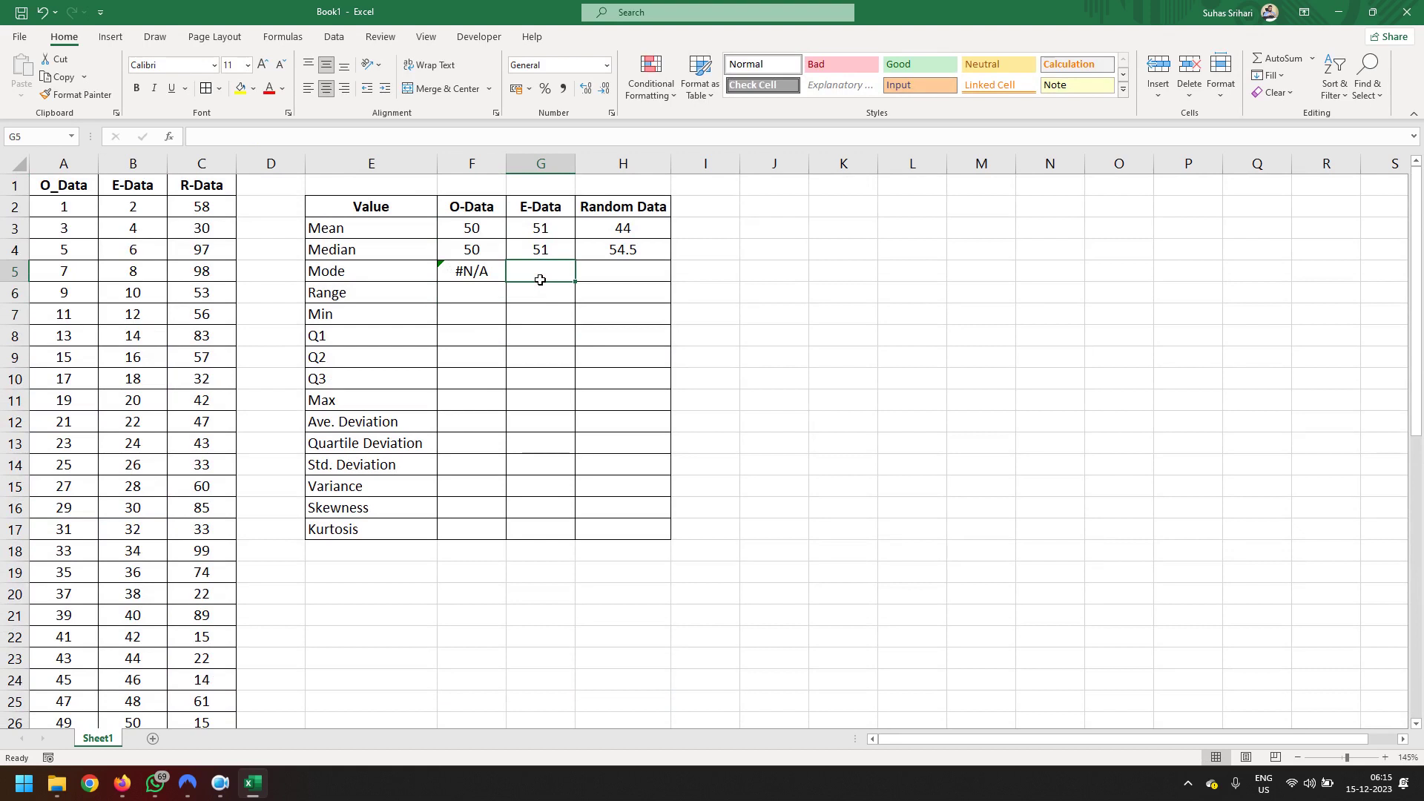
pyautogui.write('=Mod')
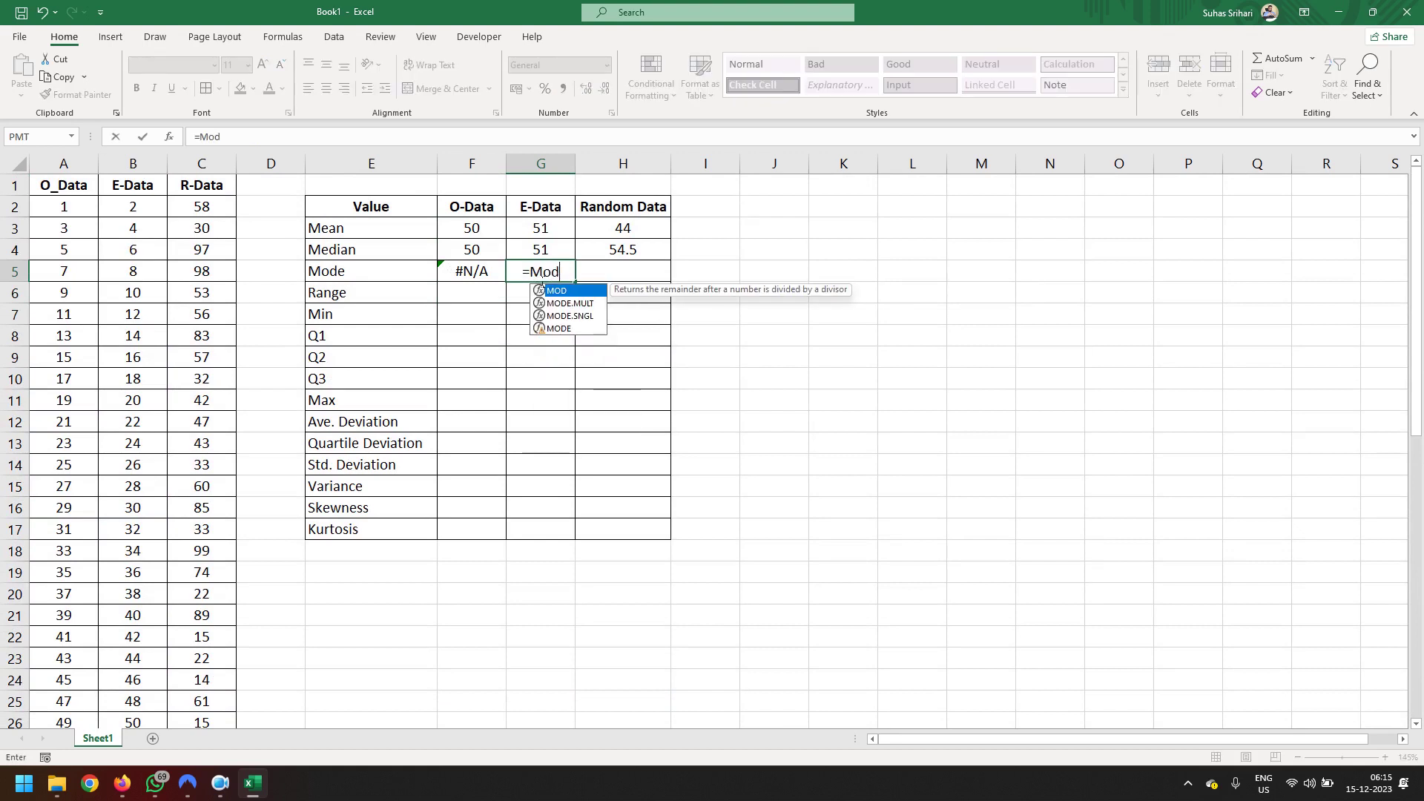
pyautogui.write('e(')
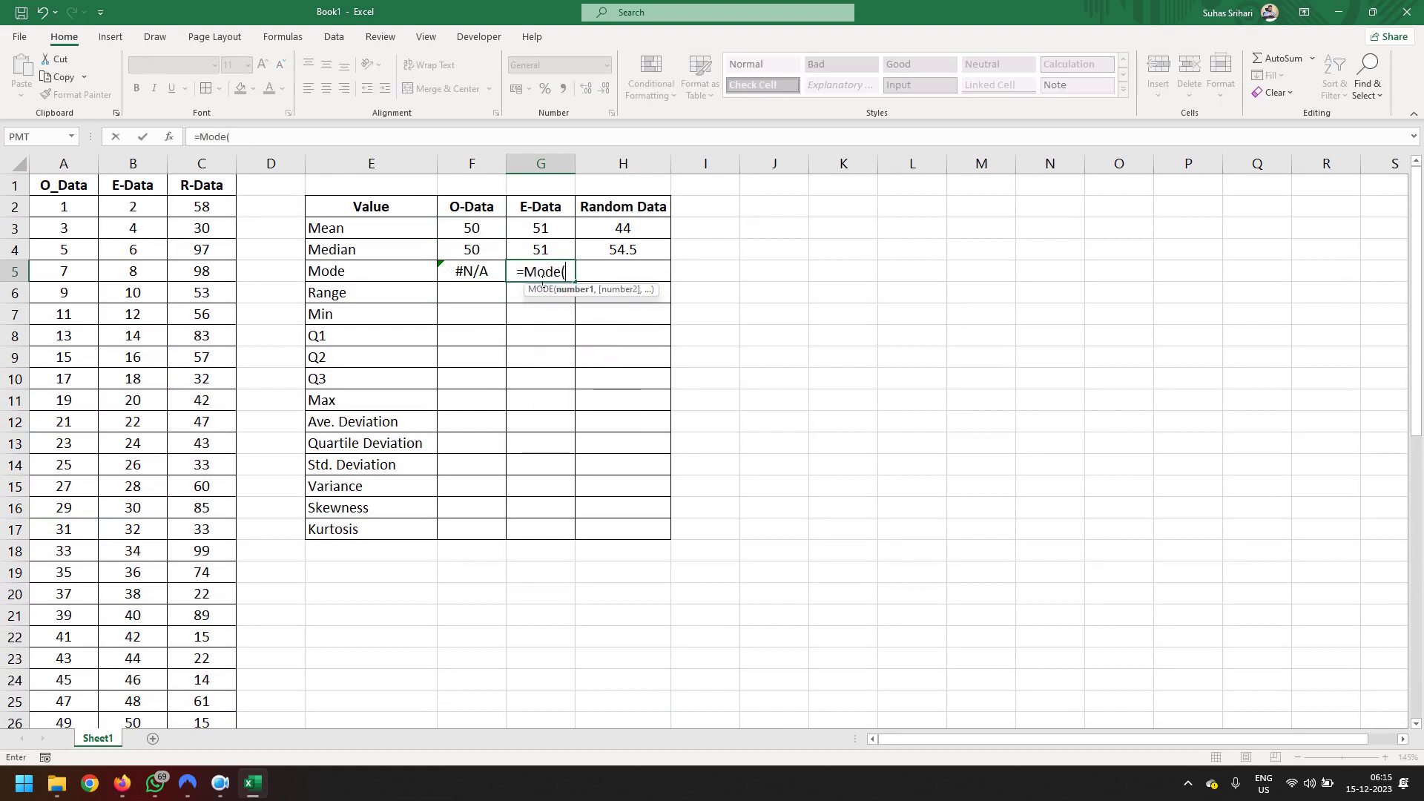
pyautogui.click(140, 211)
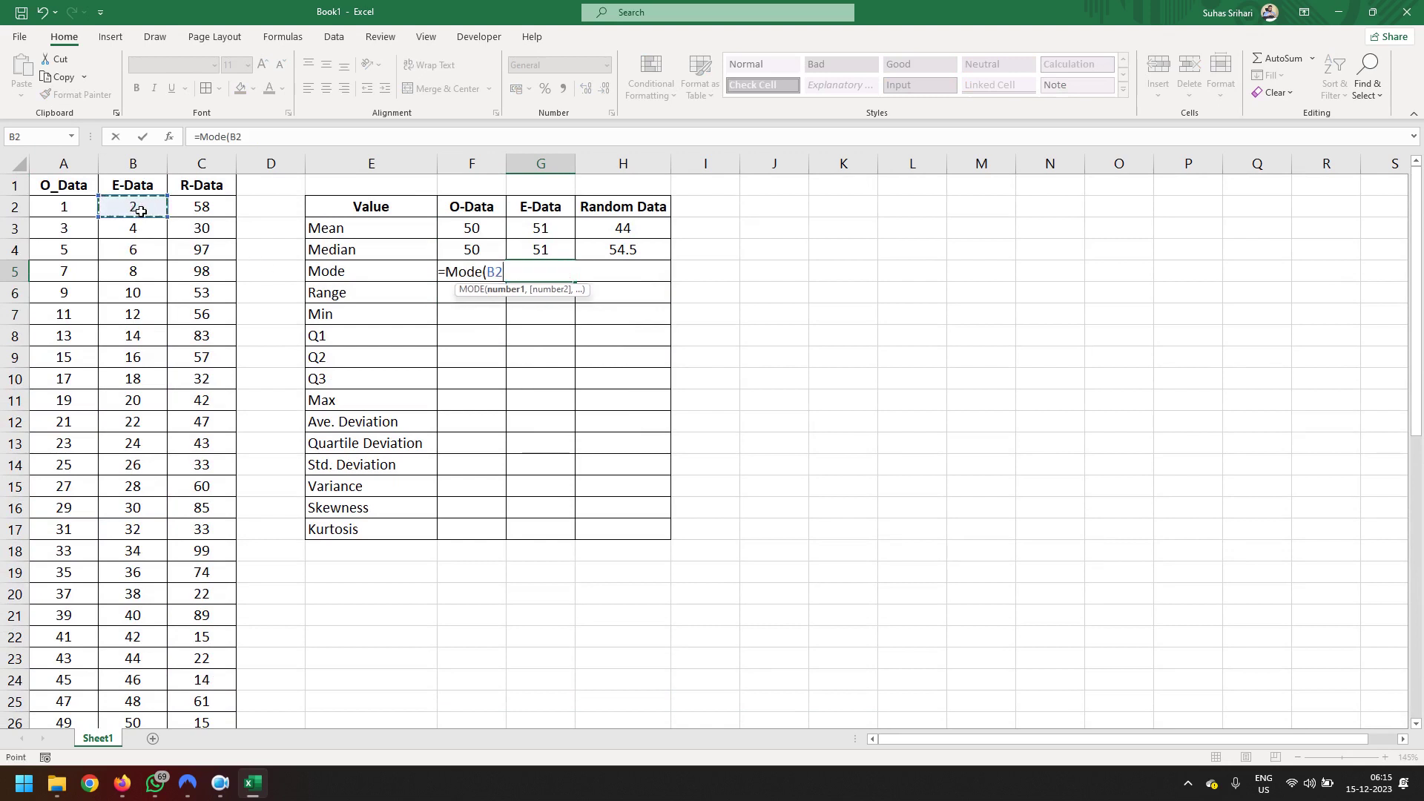
pyautogui.moveTo(140, 211); pyautogui.dragTo(140, 227)
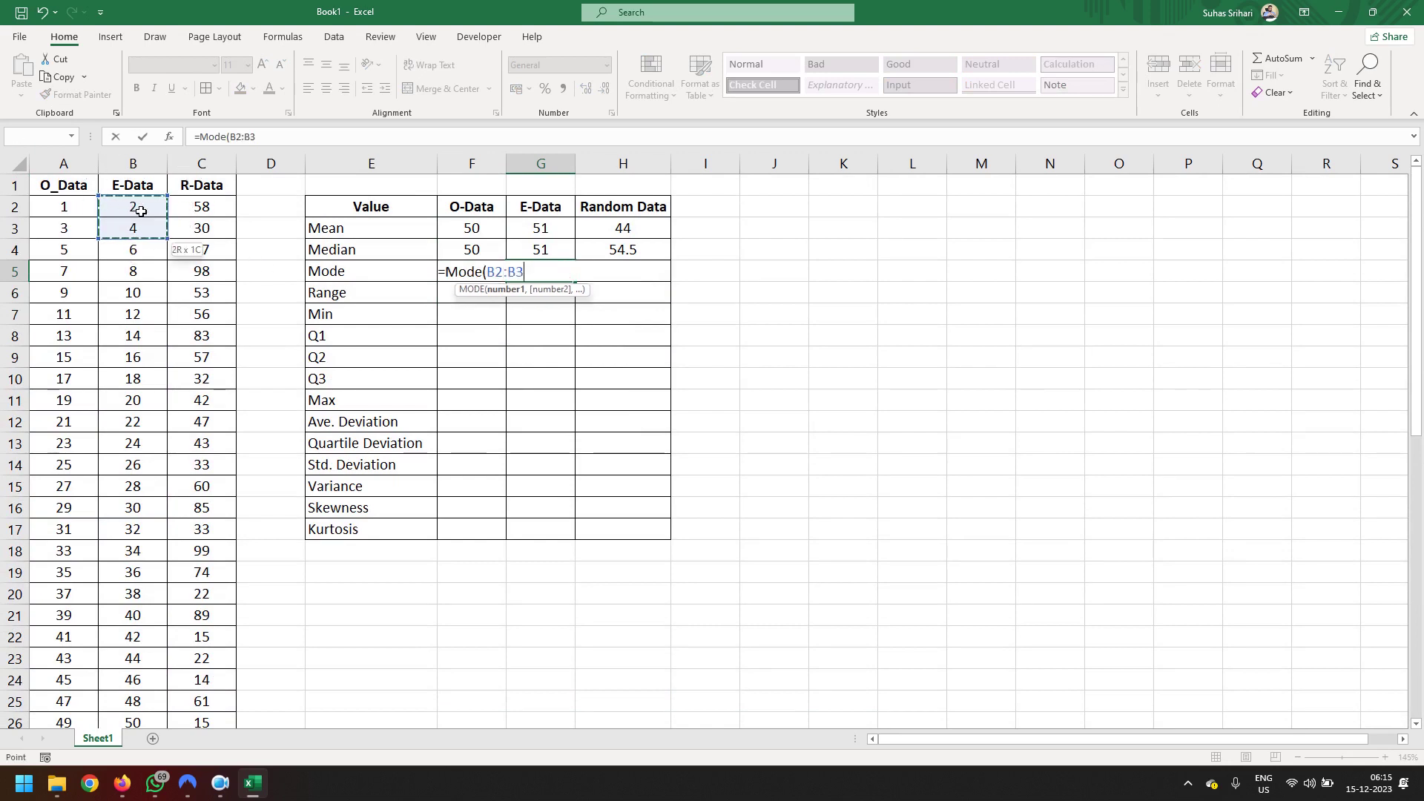
pyautogui.hotkey('ctrl', 'Down')
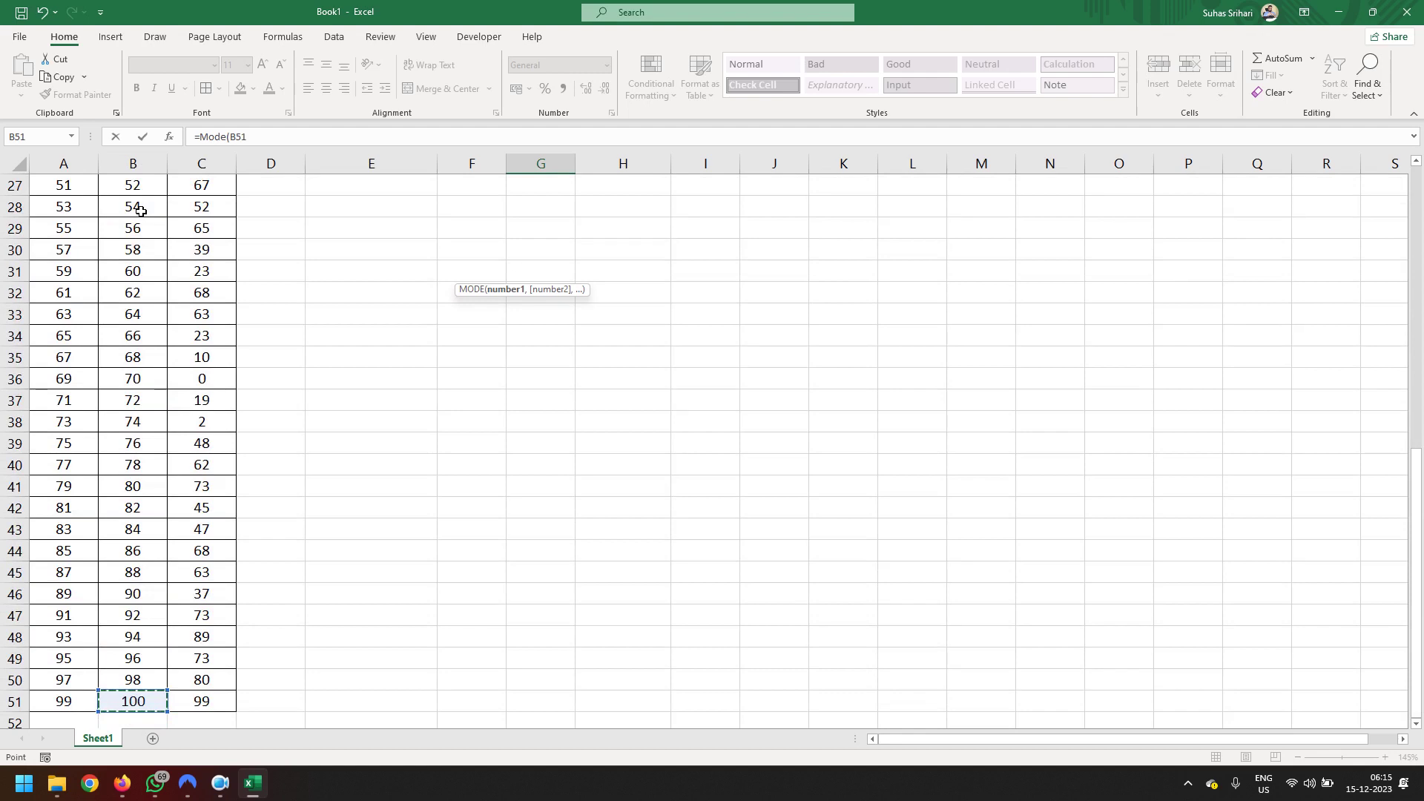
pyautogui.hotkey('ctrl', 'shift', 'Up')
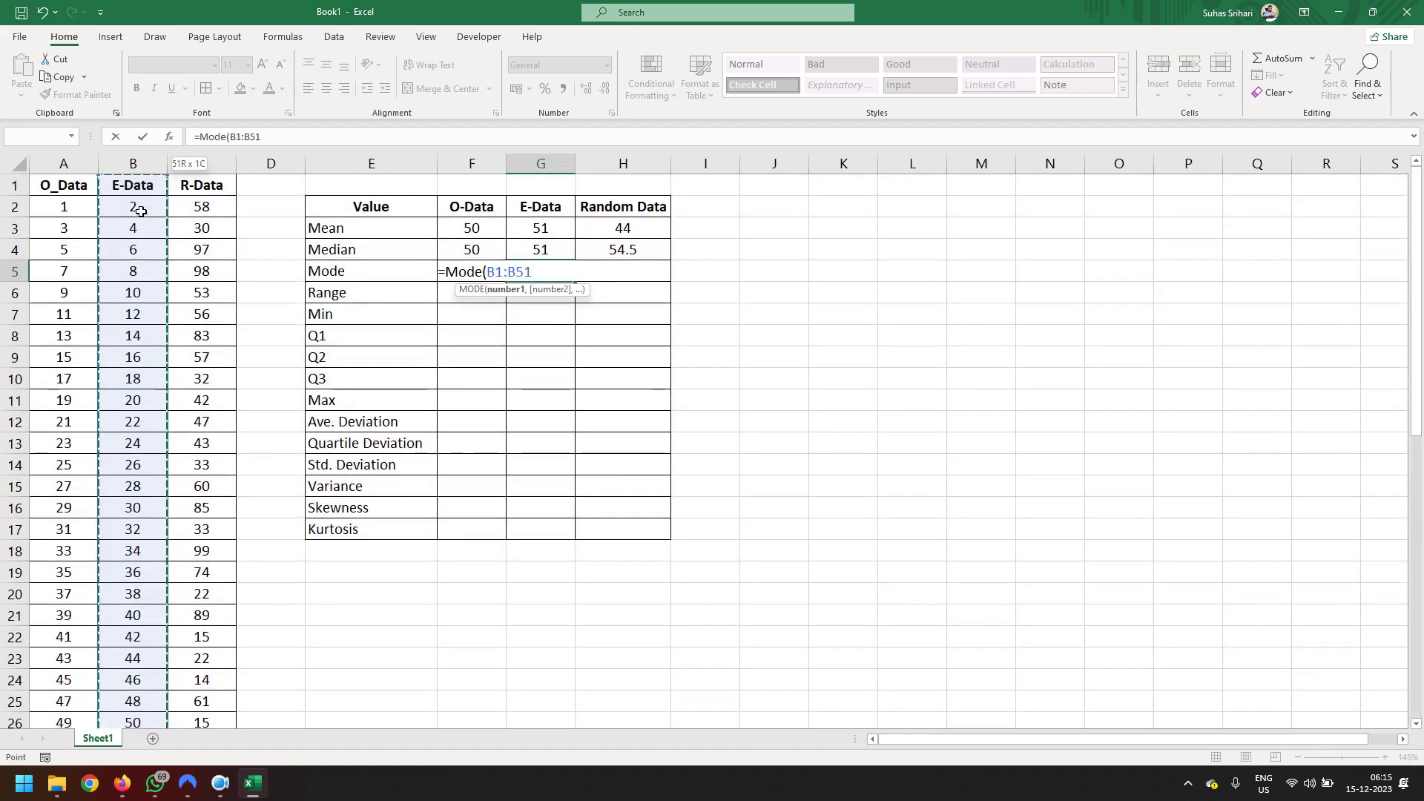
pyautogui.hotkey('shift', 'Down')
pyautogui.hotkey('ctrl', 'Return')
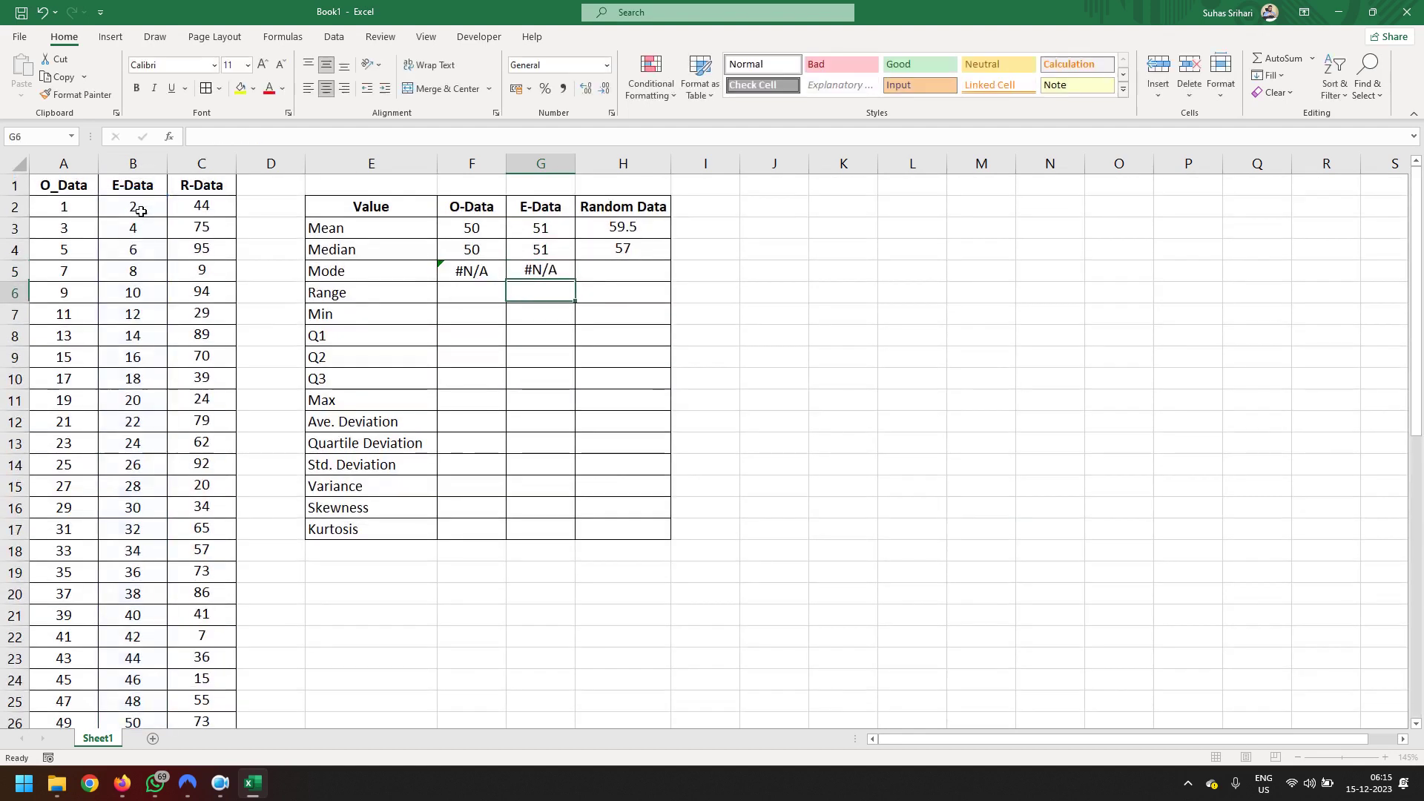
# Enter =MODE(C2:C51) in H5 for Random Data.
pyautogui.press('Right')
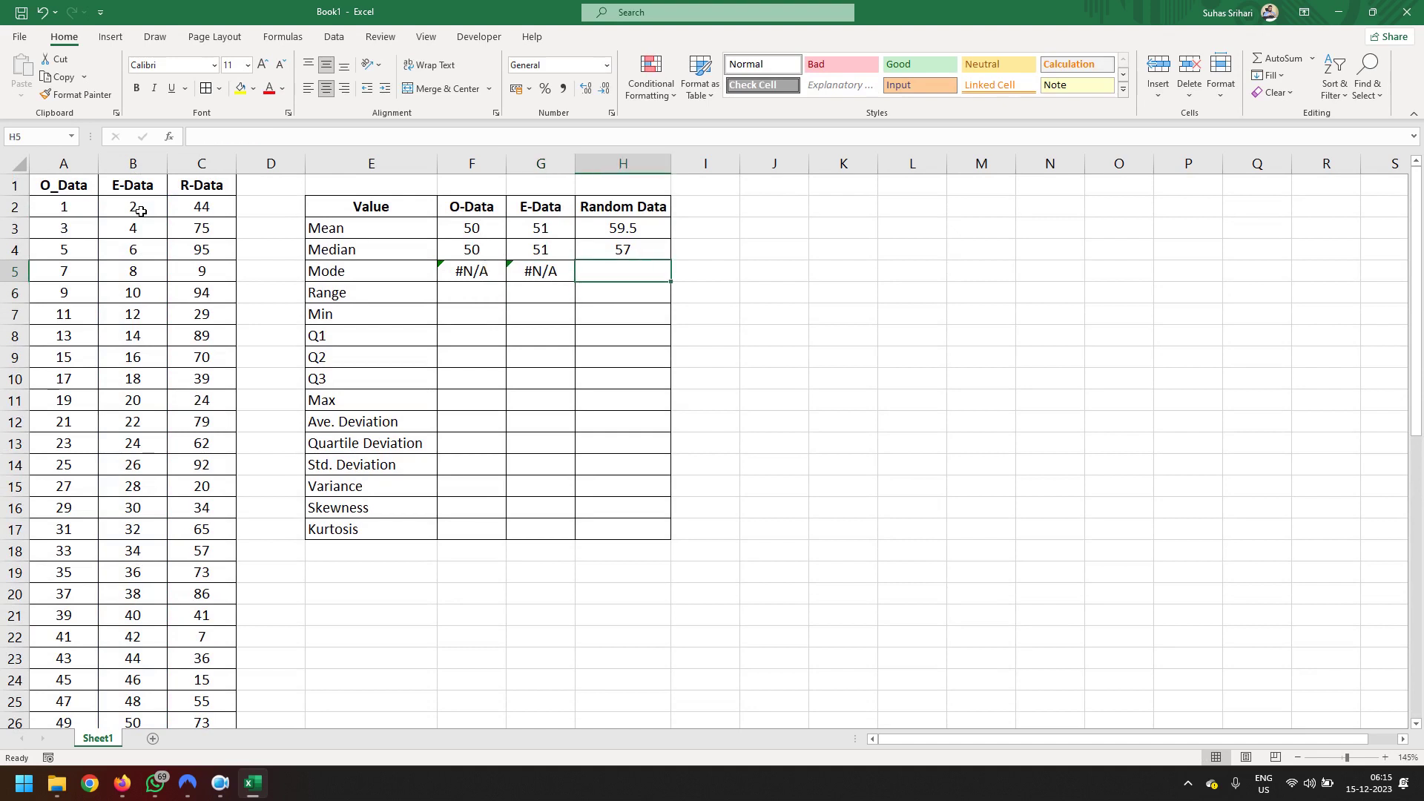
pyautogui.write('=')
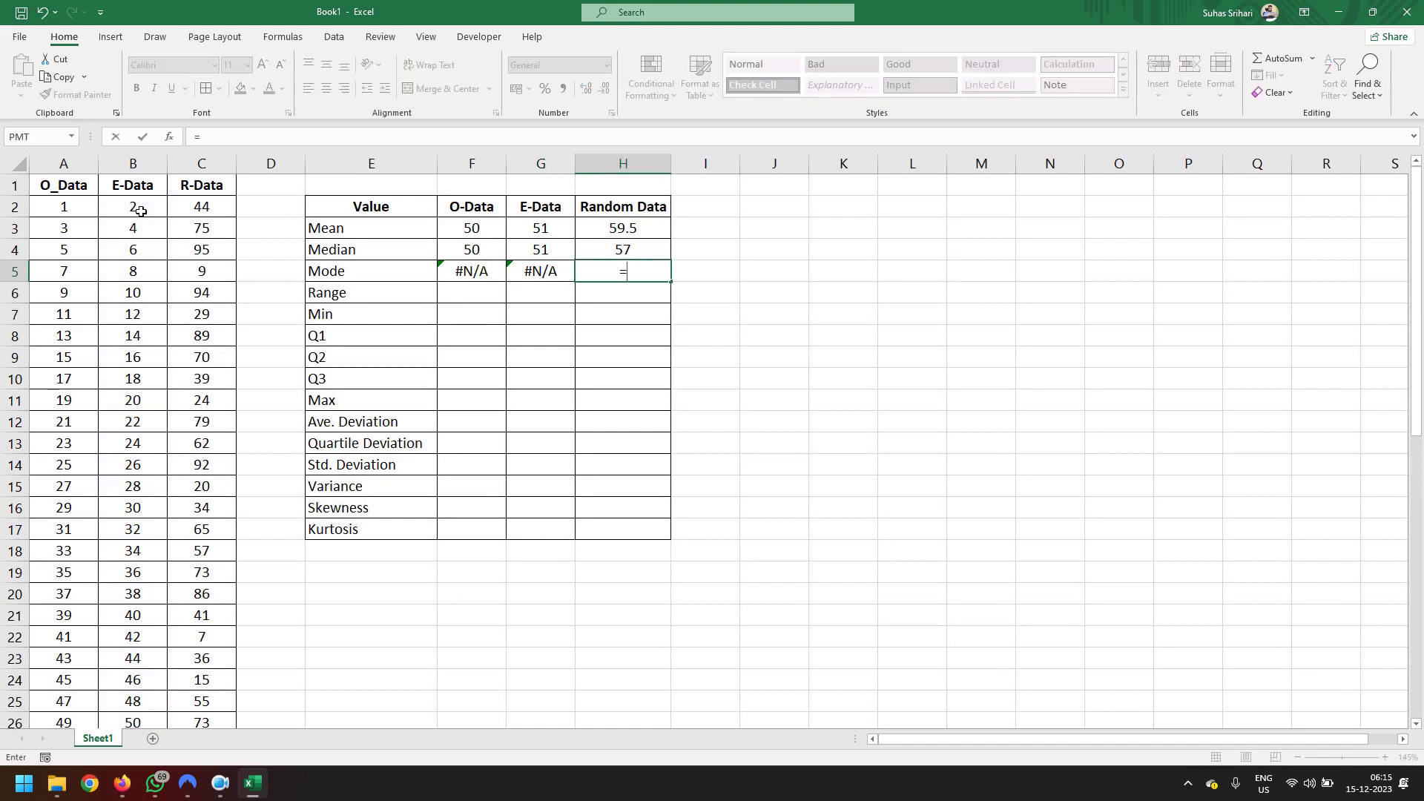
pyautogui.write('mode')
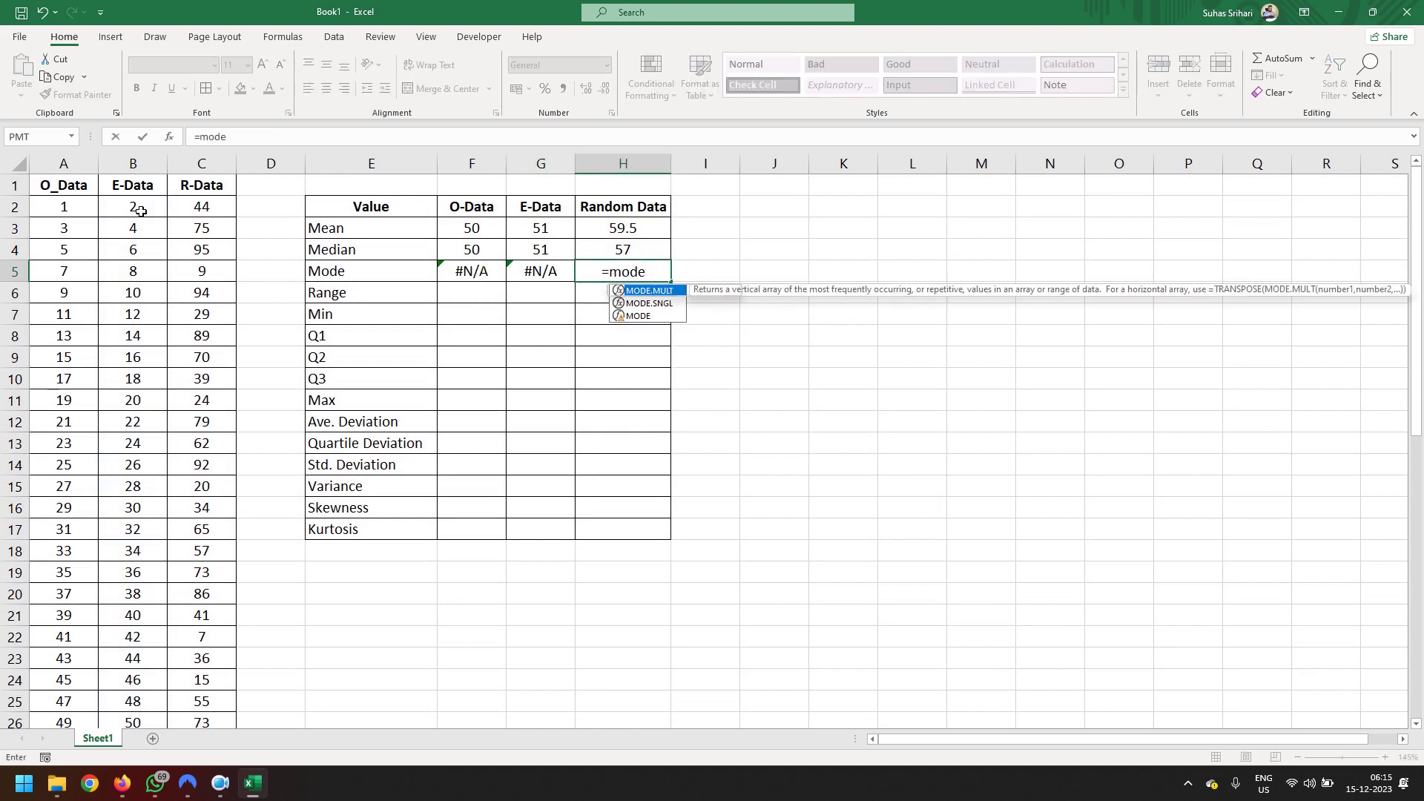
pyautogui.write('(')
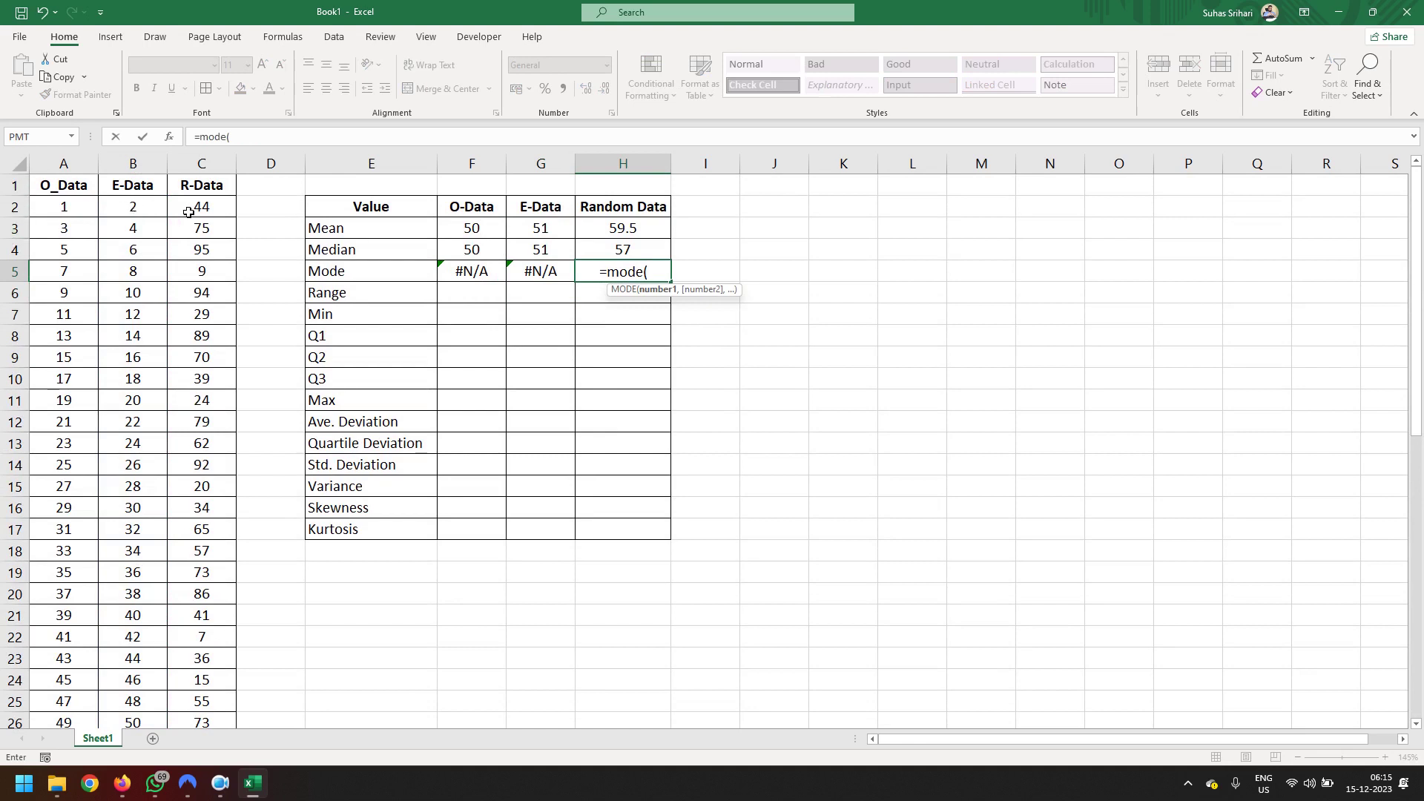
pyautogui.click(189, 213)
pyautogui.hotkey('ctrl', 'shift', 'Down')
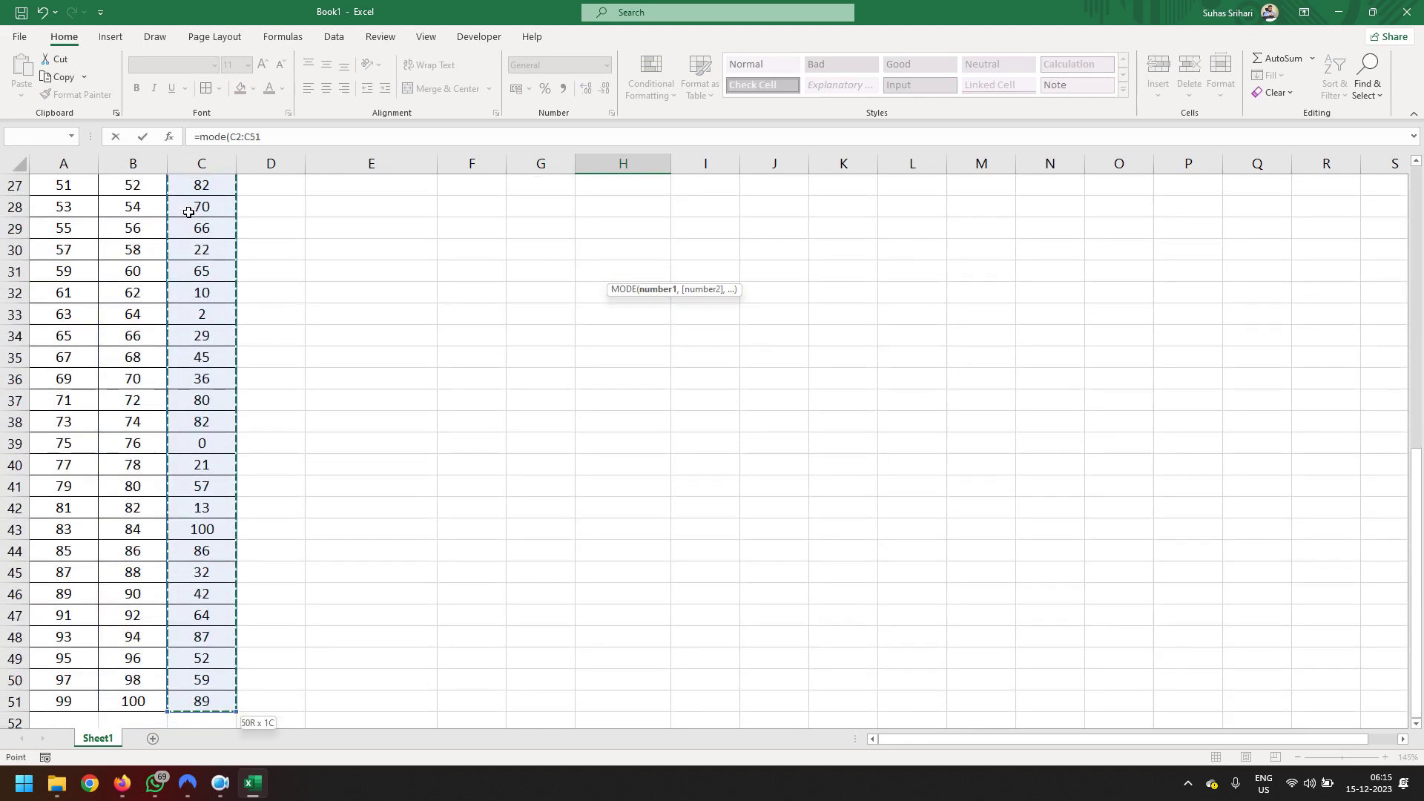
pyautogui.press('Return')
pyautogui.scroll(2, 549, 275)
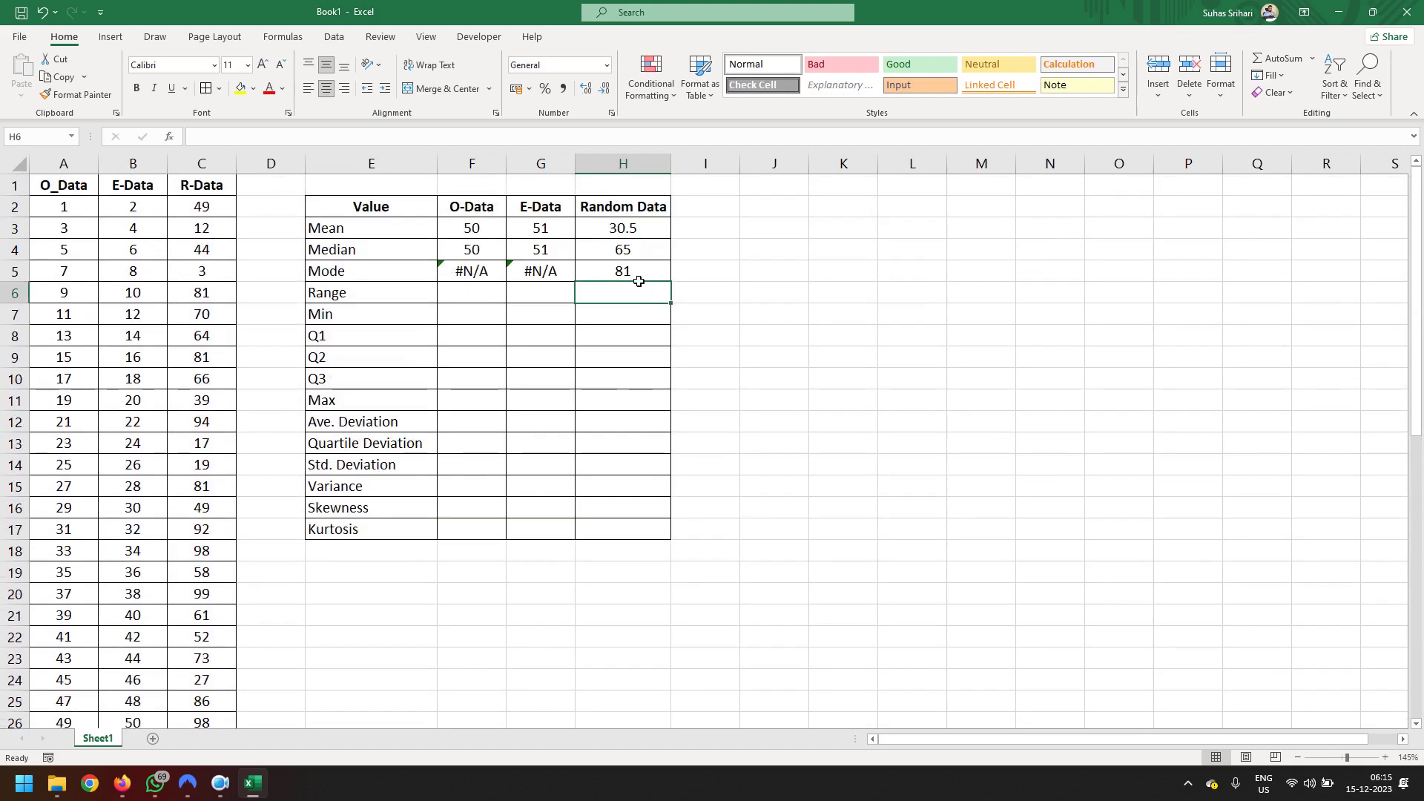
# Leave F6 empty and write the note 'Range = Max - Min' in I6.
pyautogui.click(466, 303)
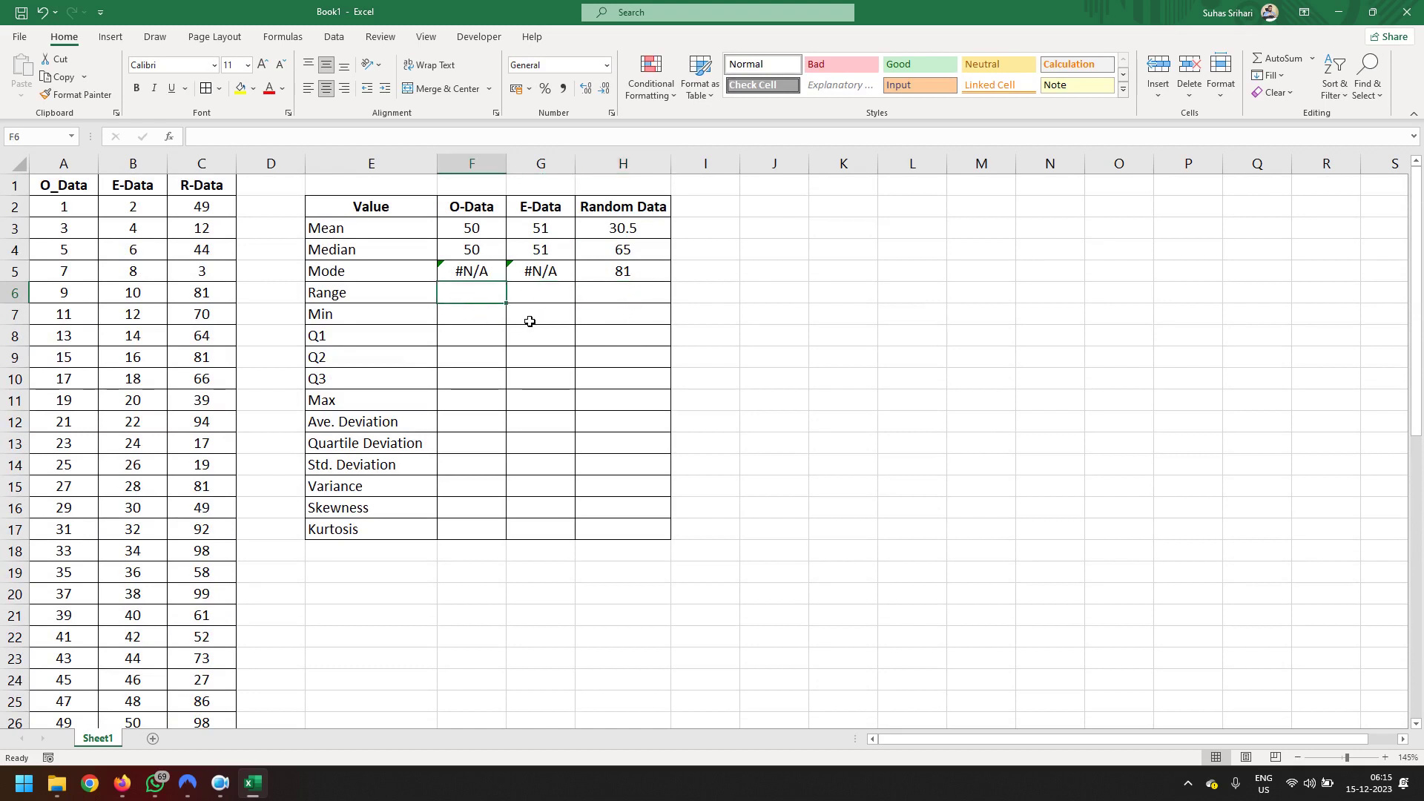
pyautogui.write('=')
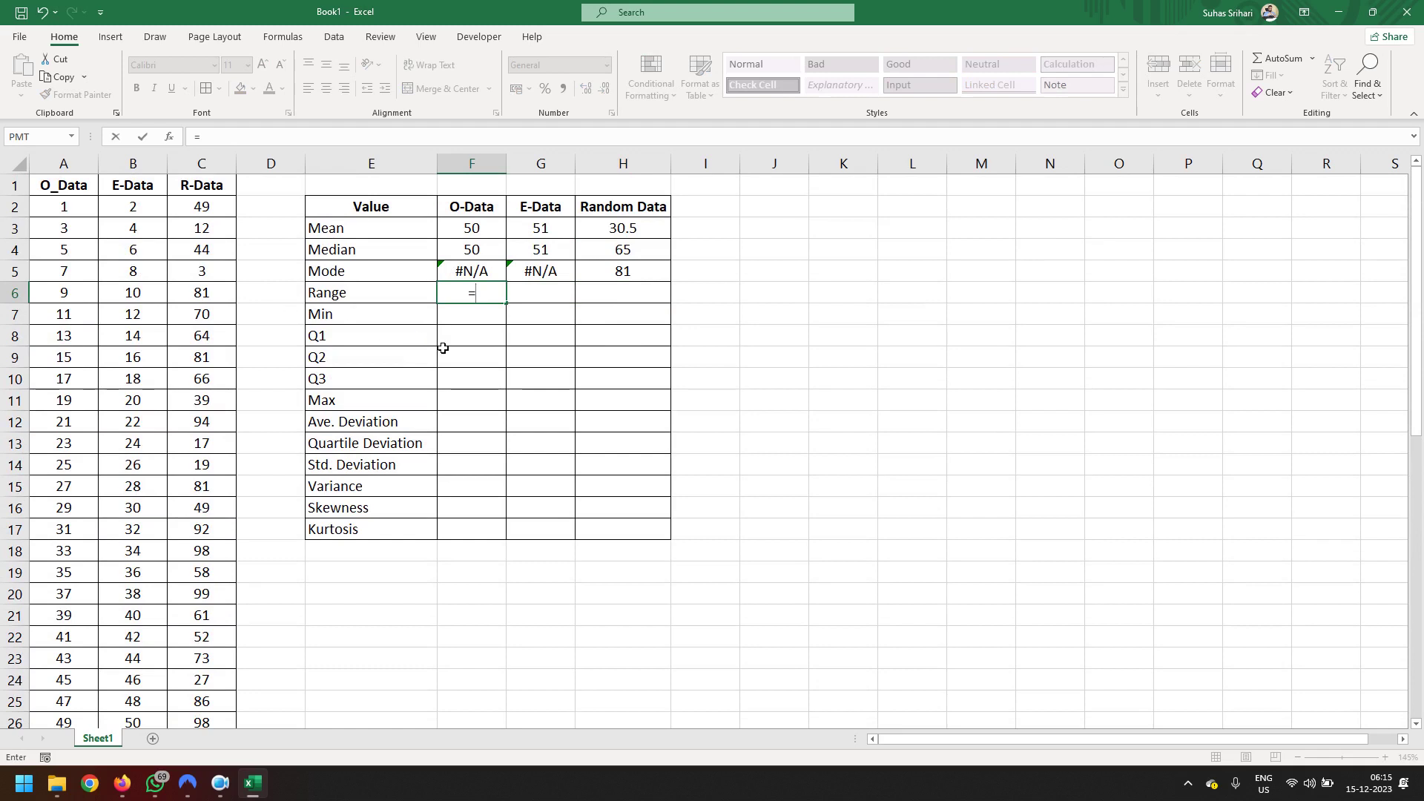
pyautogui.press('BackSpace')
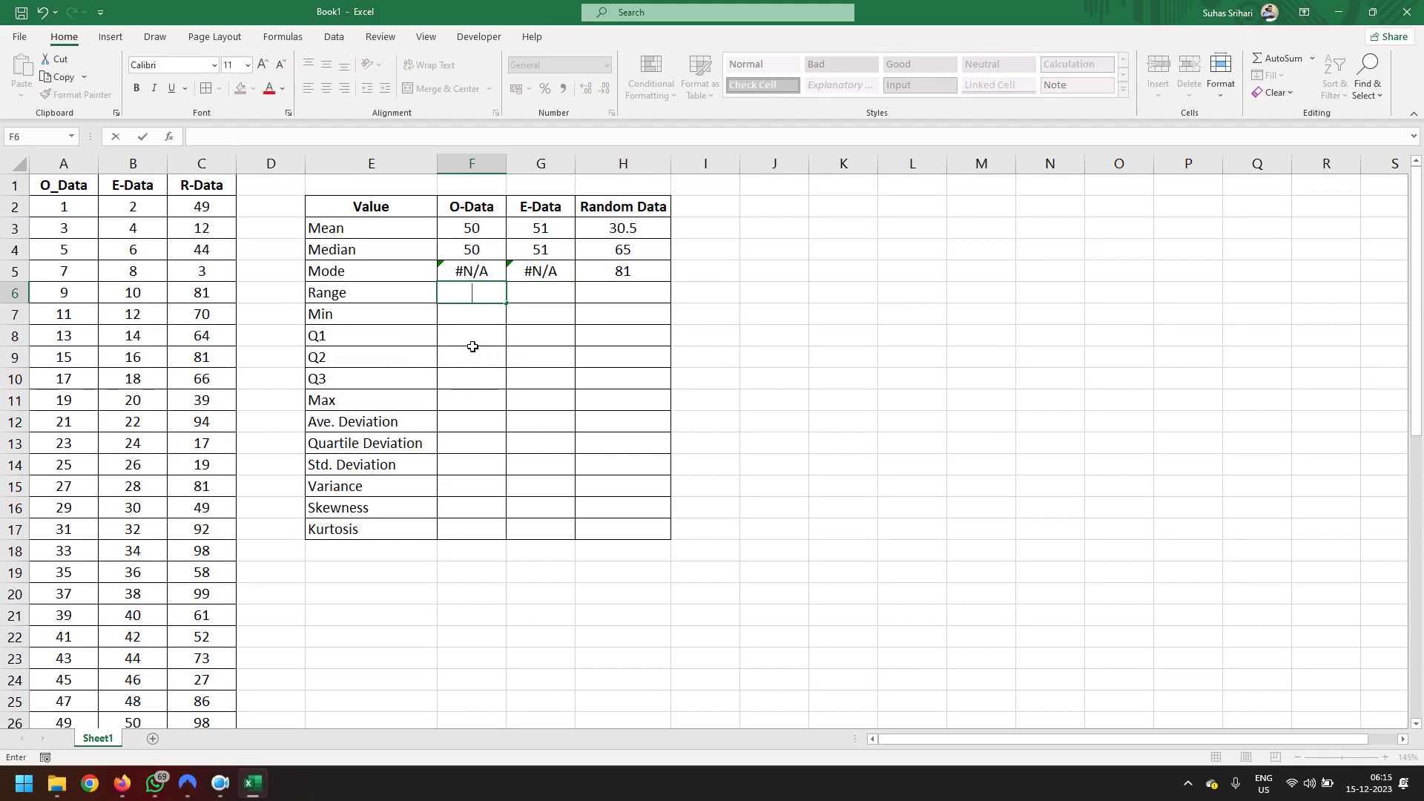
pyautogui.click(720, 301)
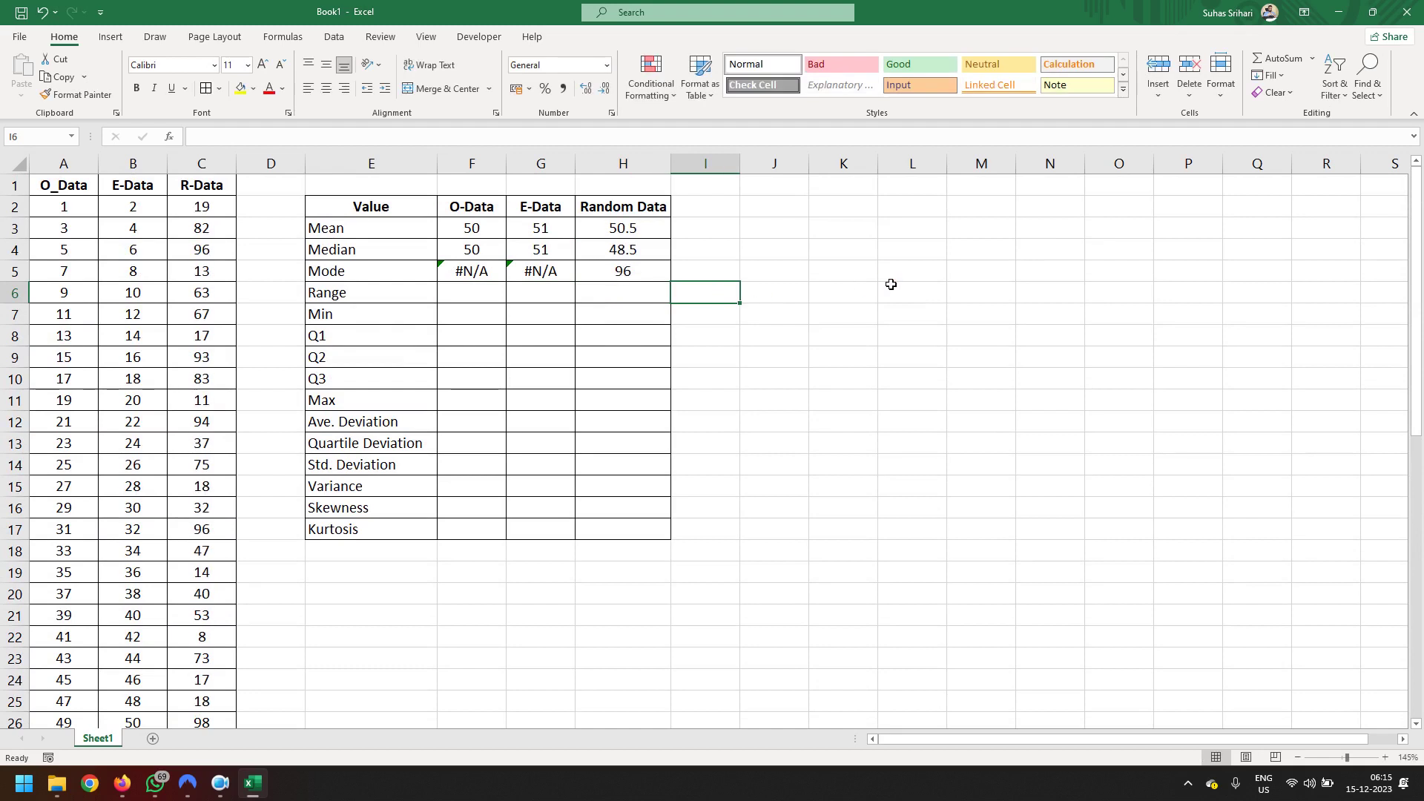
pyautogui.write('Ran')
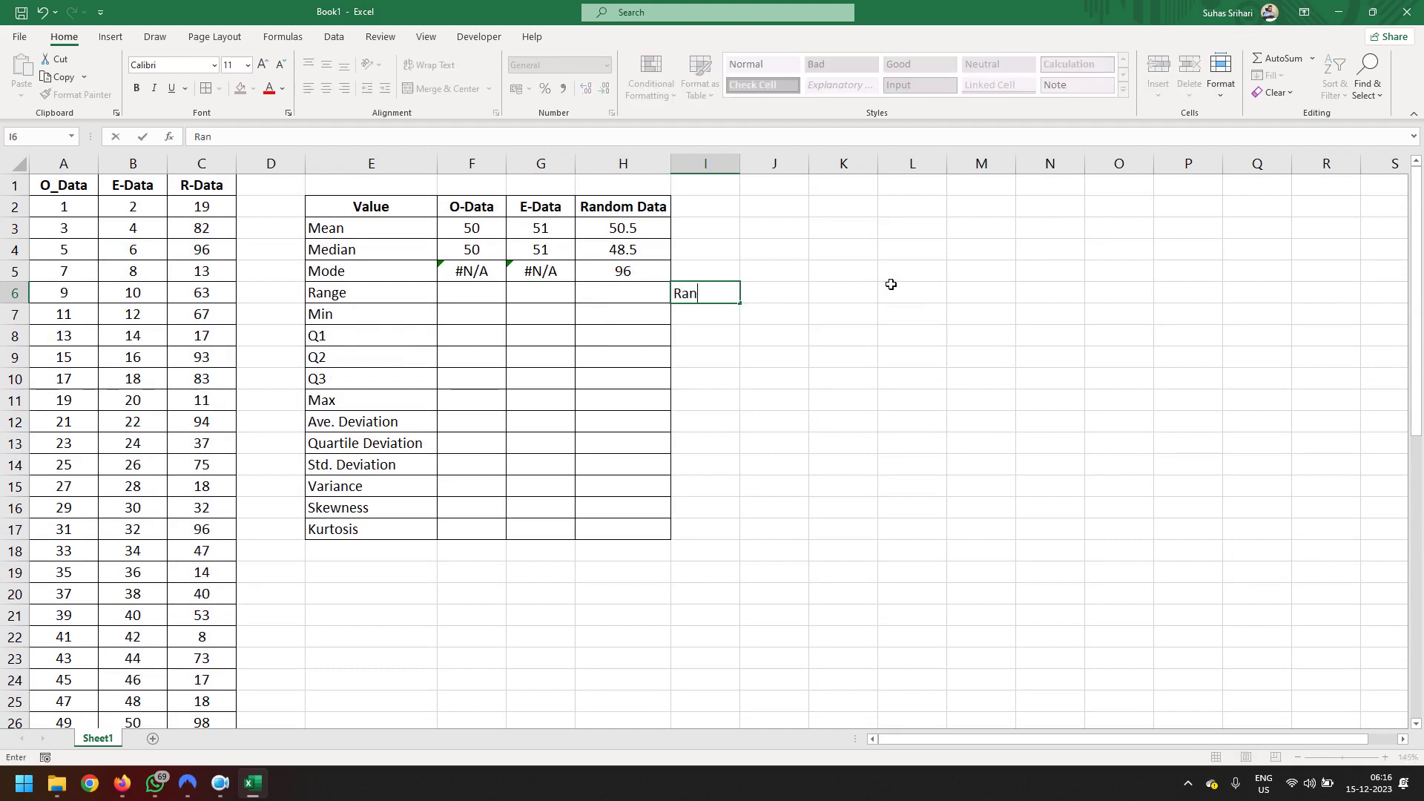
pyautogui.write('ge = ')
pyautogui.write('M')
pyautogui.write('Min')
pyautogui.press('Return')
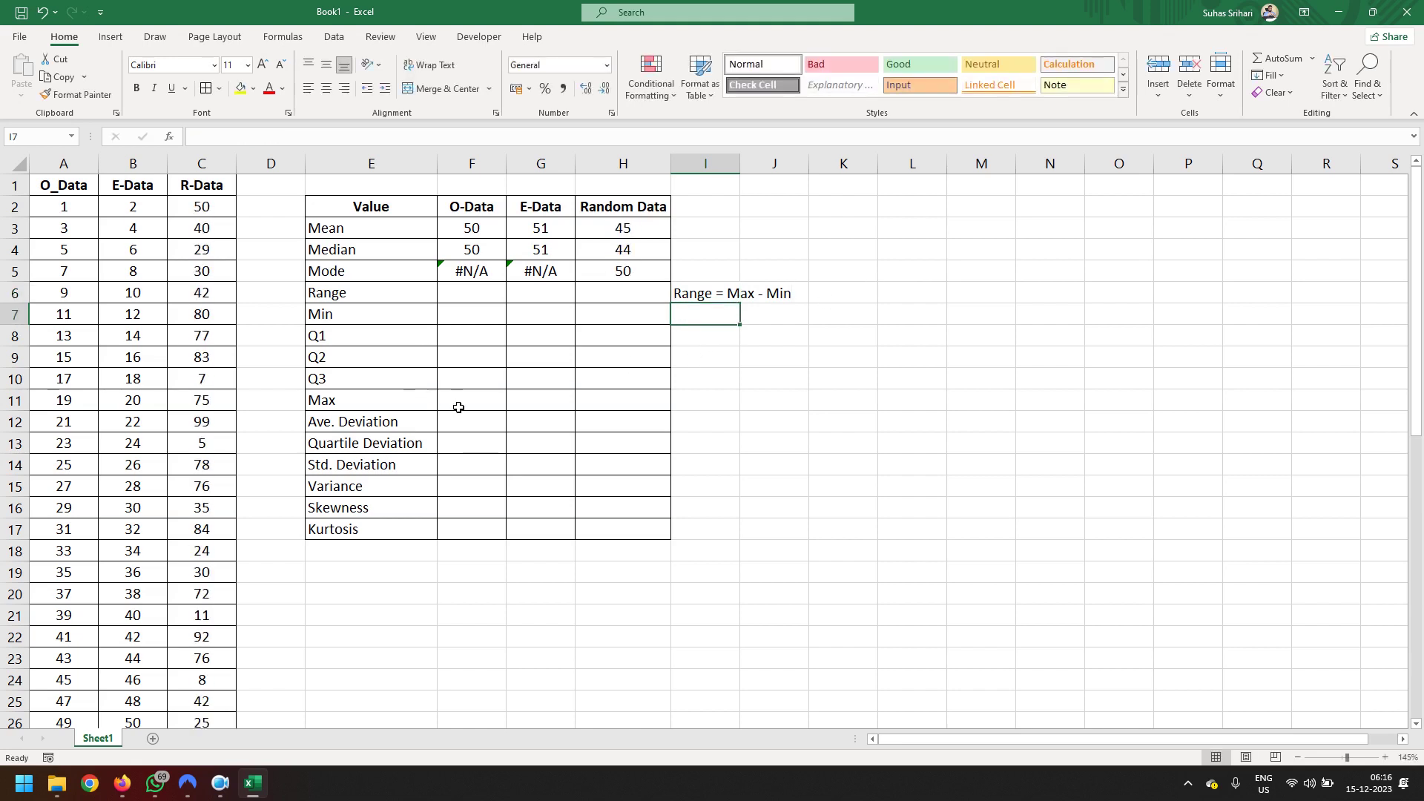
pyautogui.click(466, 321)
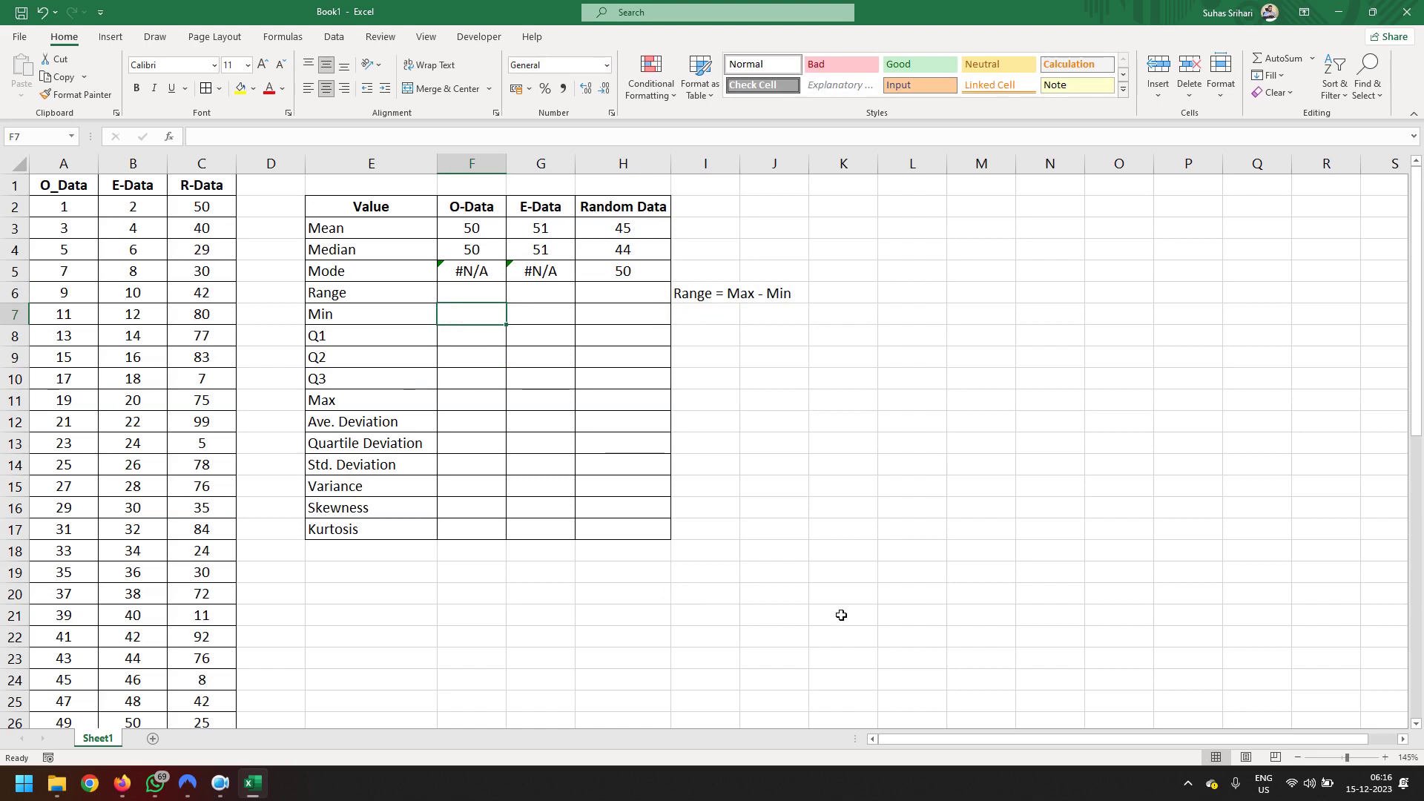
# Enter =MIN(A2:A51) in F7 and copy it across through H7.
pyautogui.write('=mi')
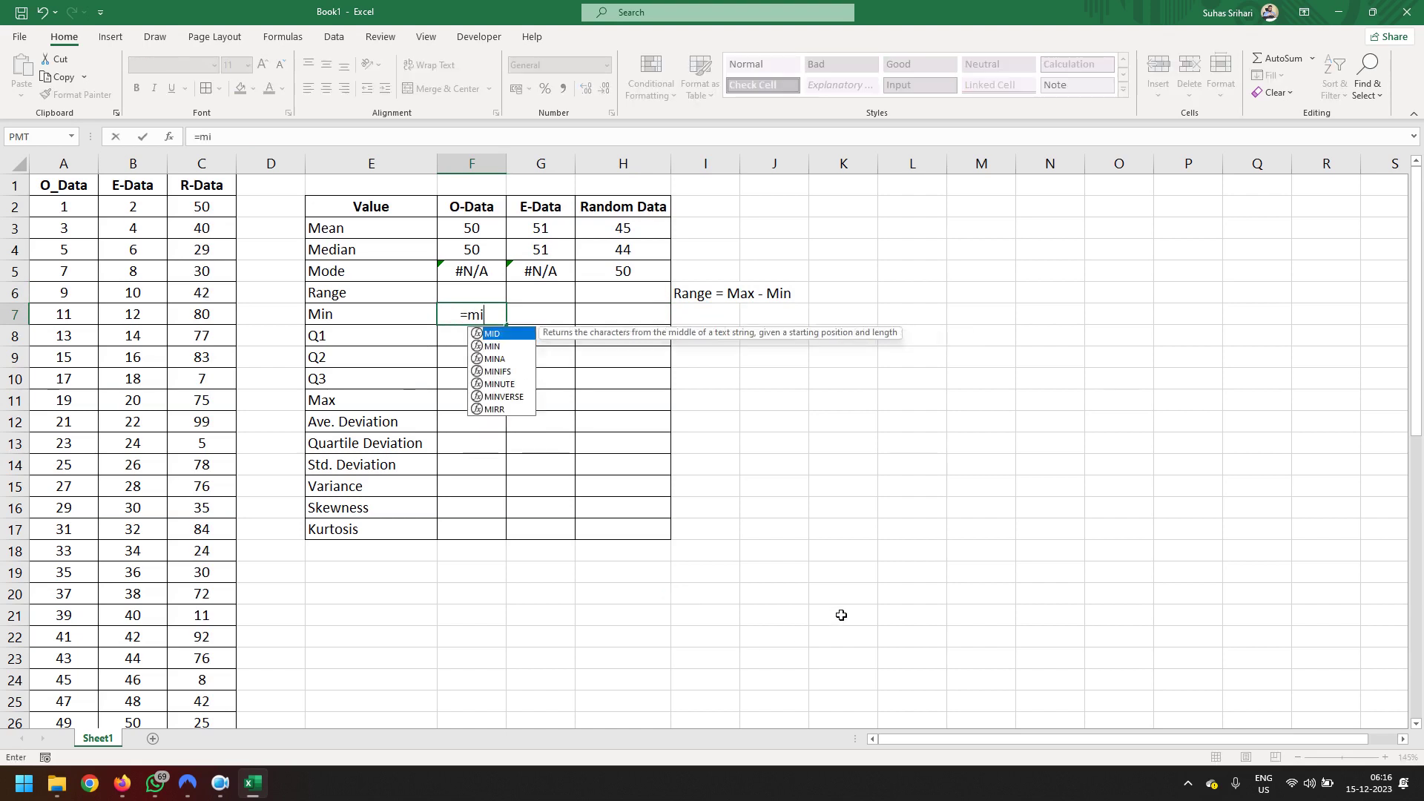
pyautogui.write('n(')
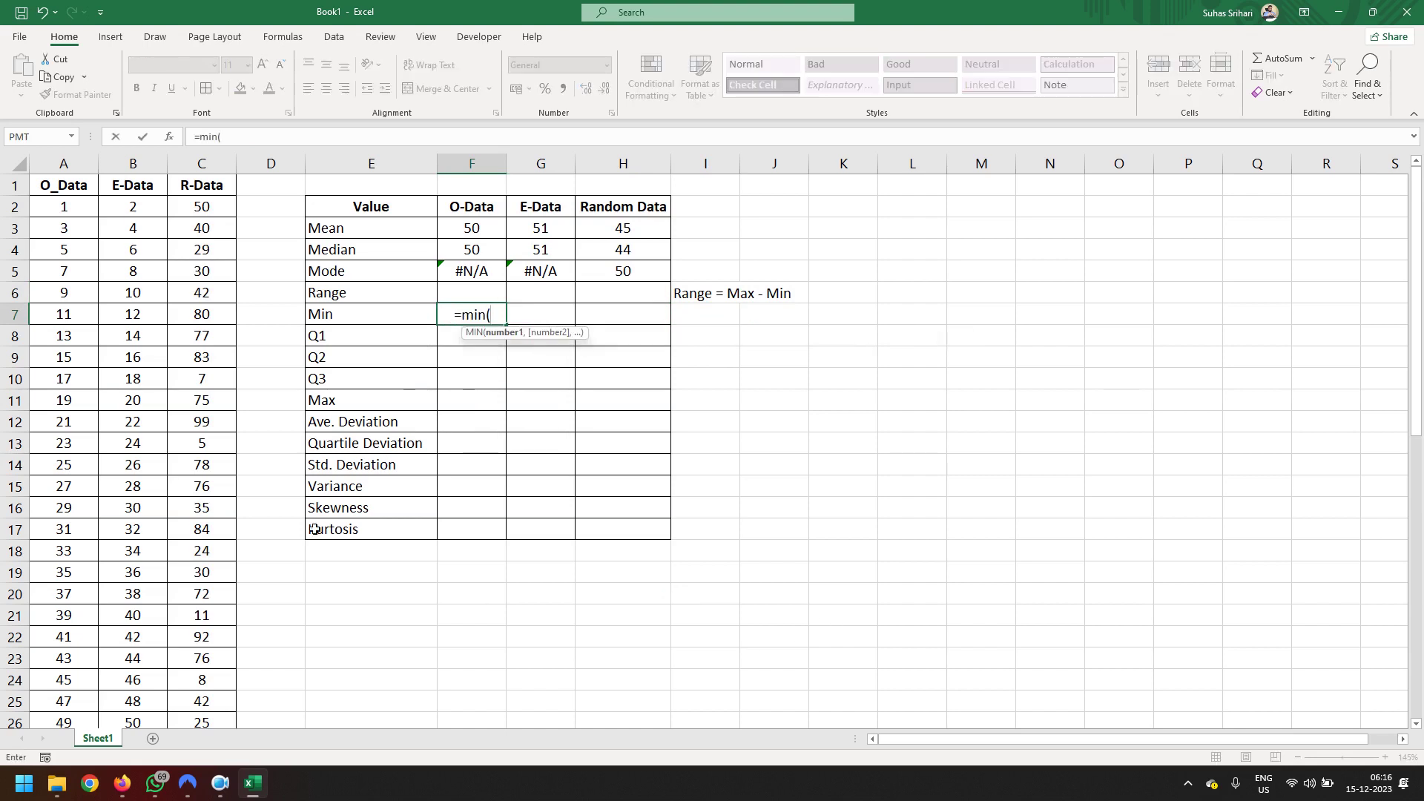
pyautogui.click(80, 213)
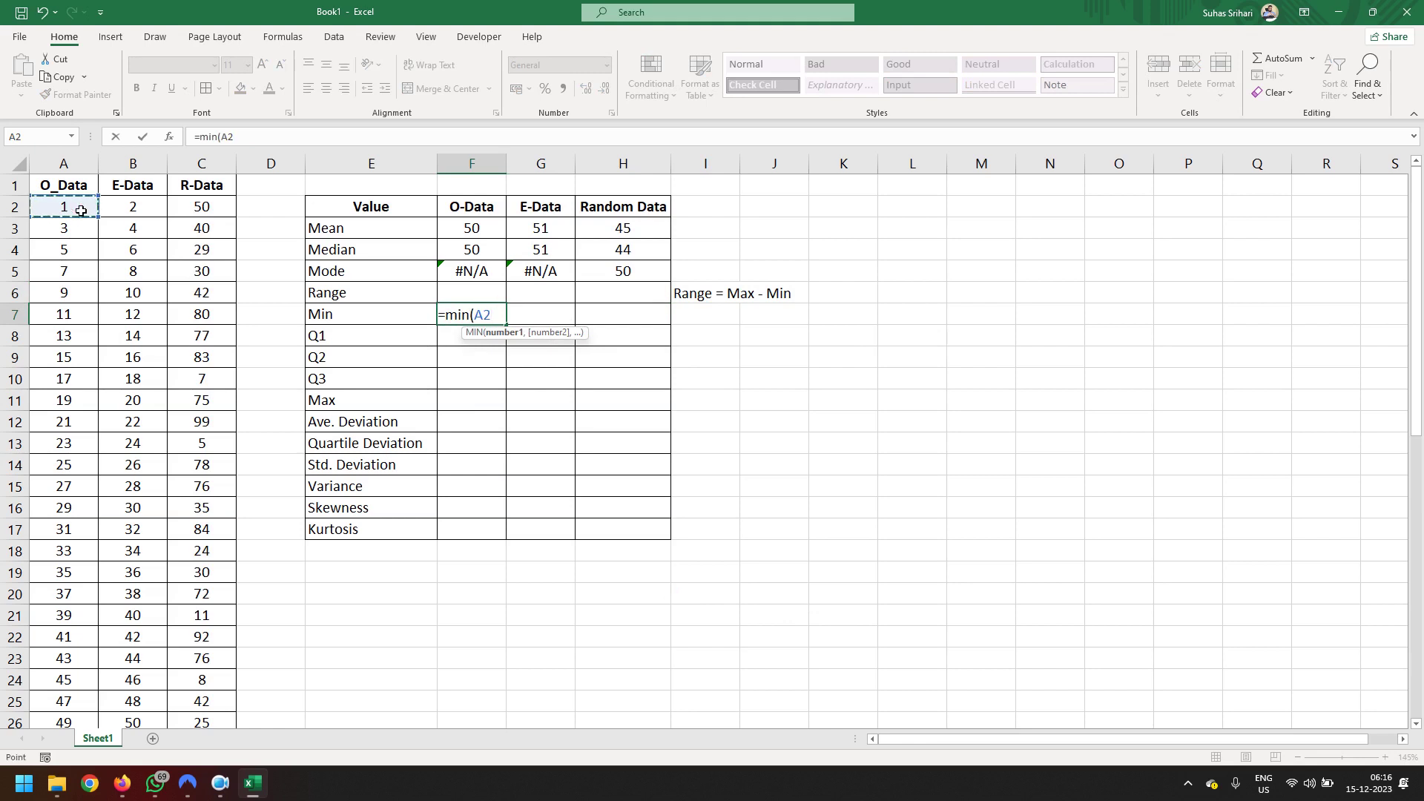
pyautogui.hotkey('ctrl', 'shift', 'Down')
pyautogui.press('Return')
pyautogui.scroll(1, 519, 333)
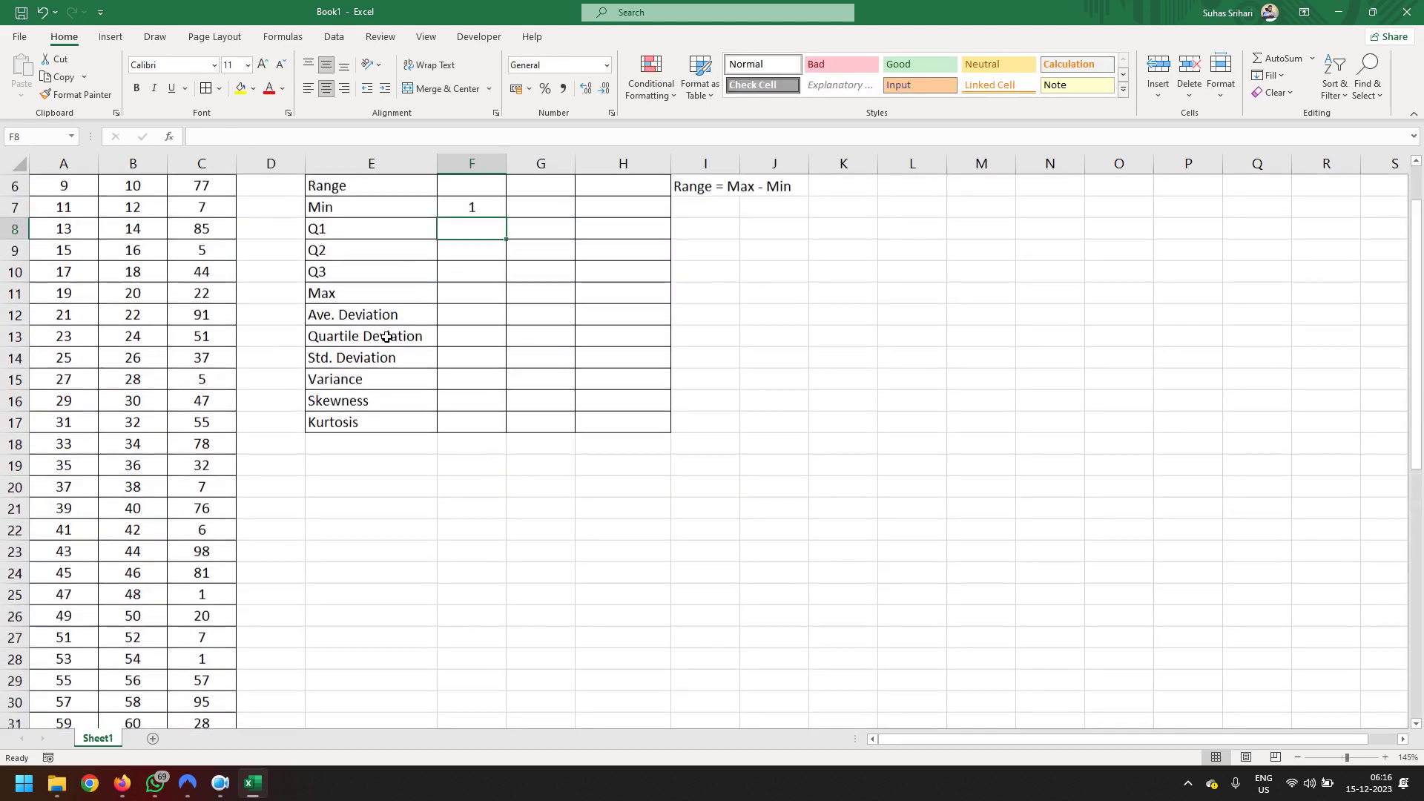
pyautogui.scroll(2, 519, 334)
pyautogui.click(492, 322)
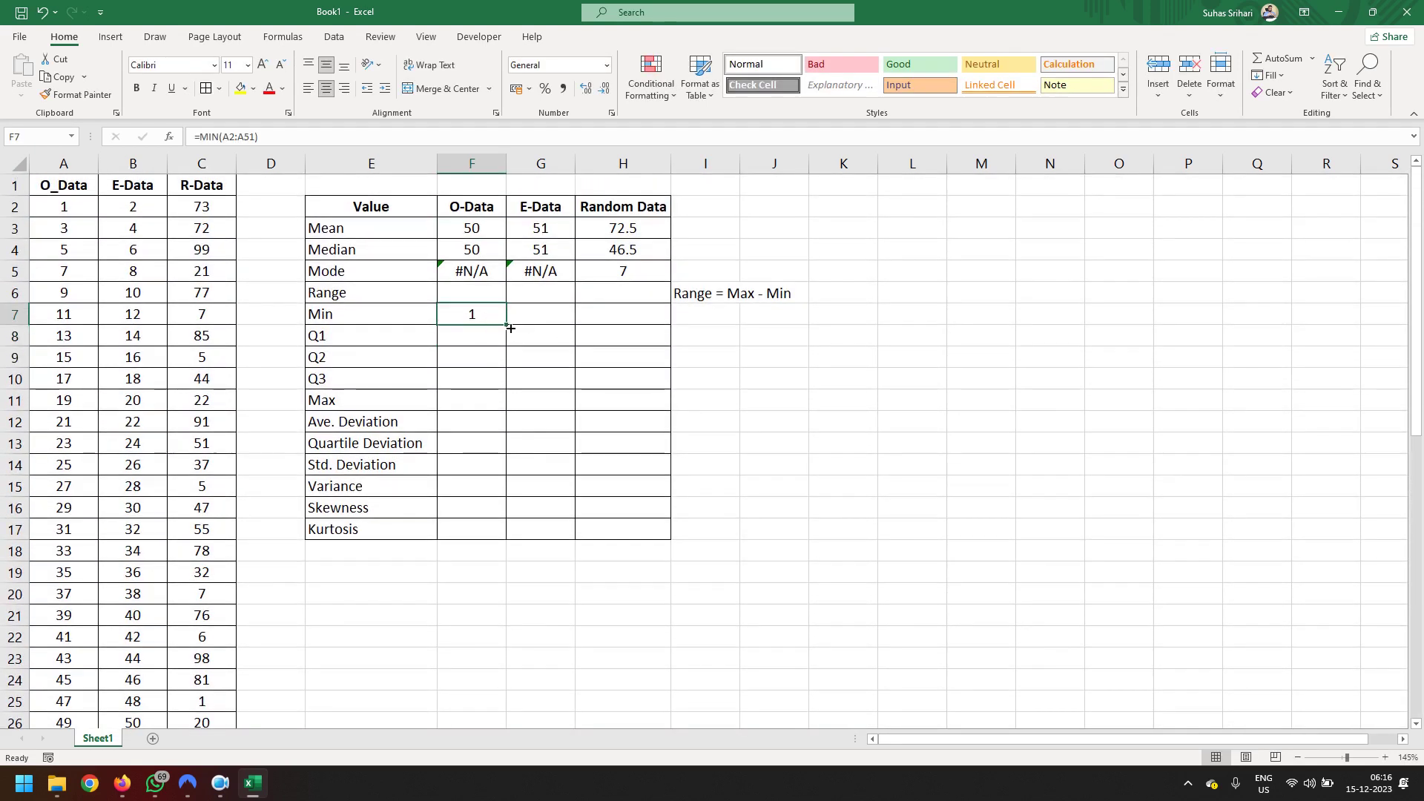
pyautogui.moveTo(510, 328); pyautogui.dragTo(628, 339)
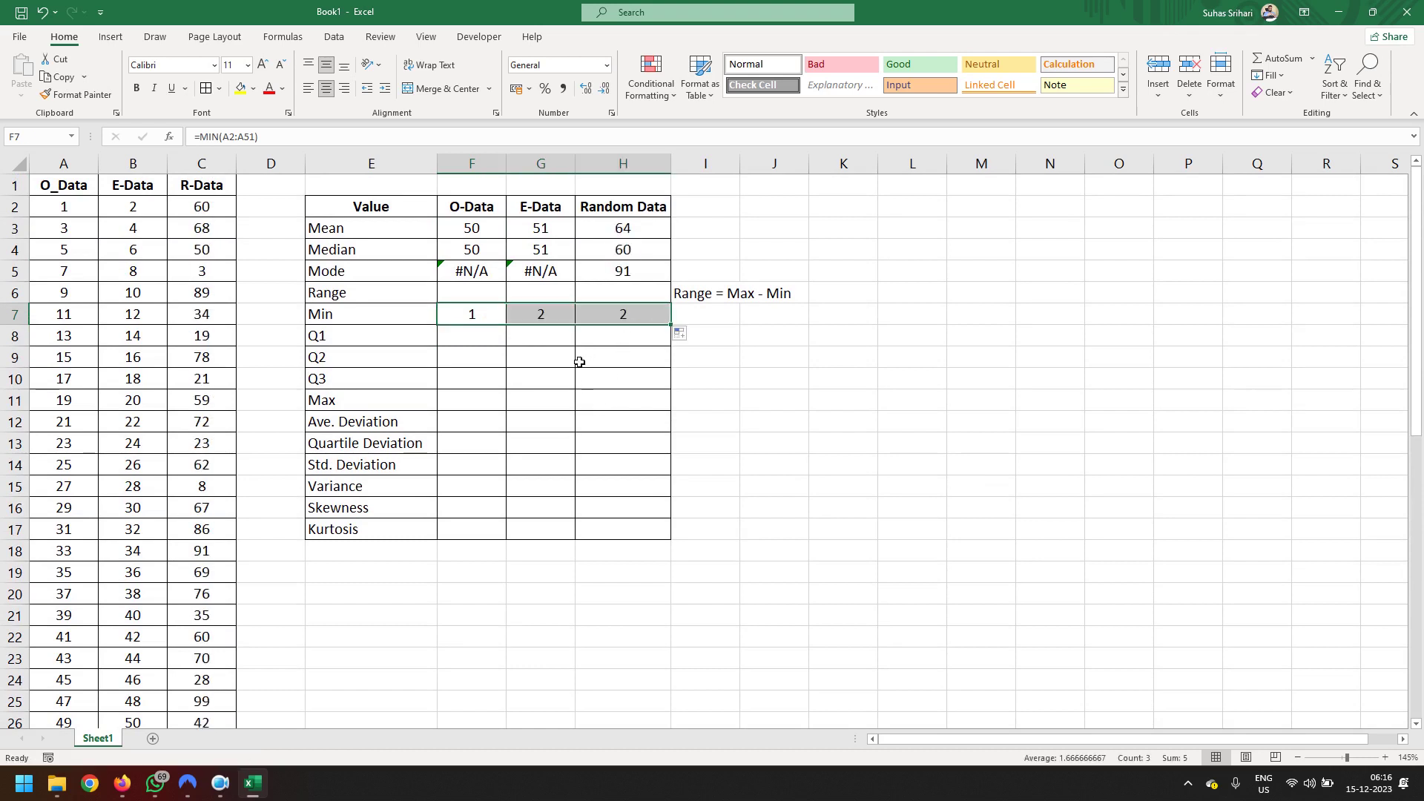
pyautogui.click(454, 403)
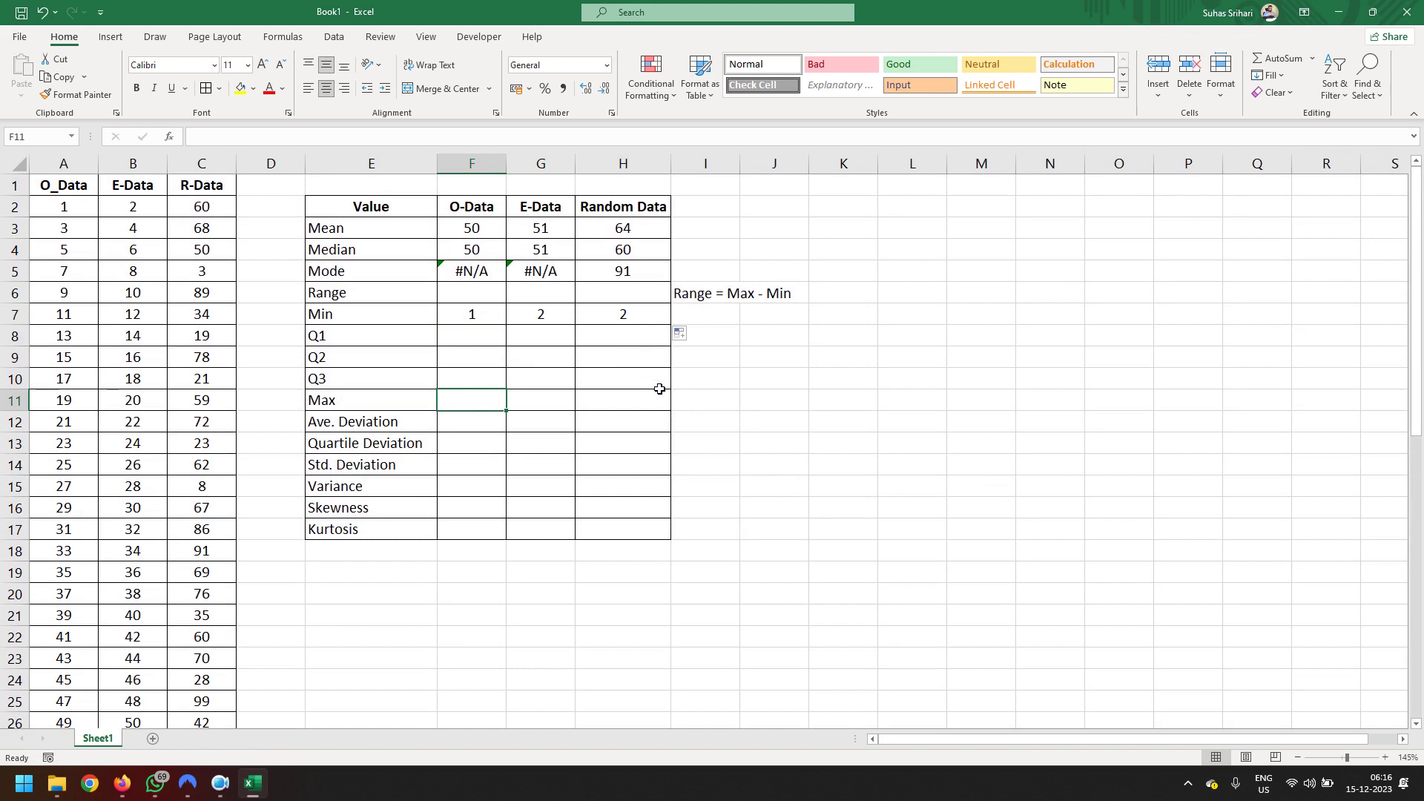
# Enter =MAX(A2:A51) in F11 and copy it across through H11.
pyautogui.write('=')
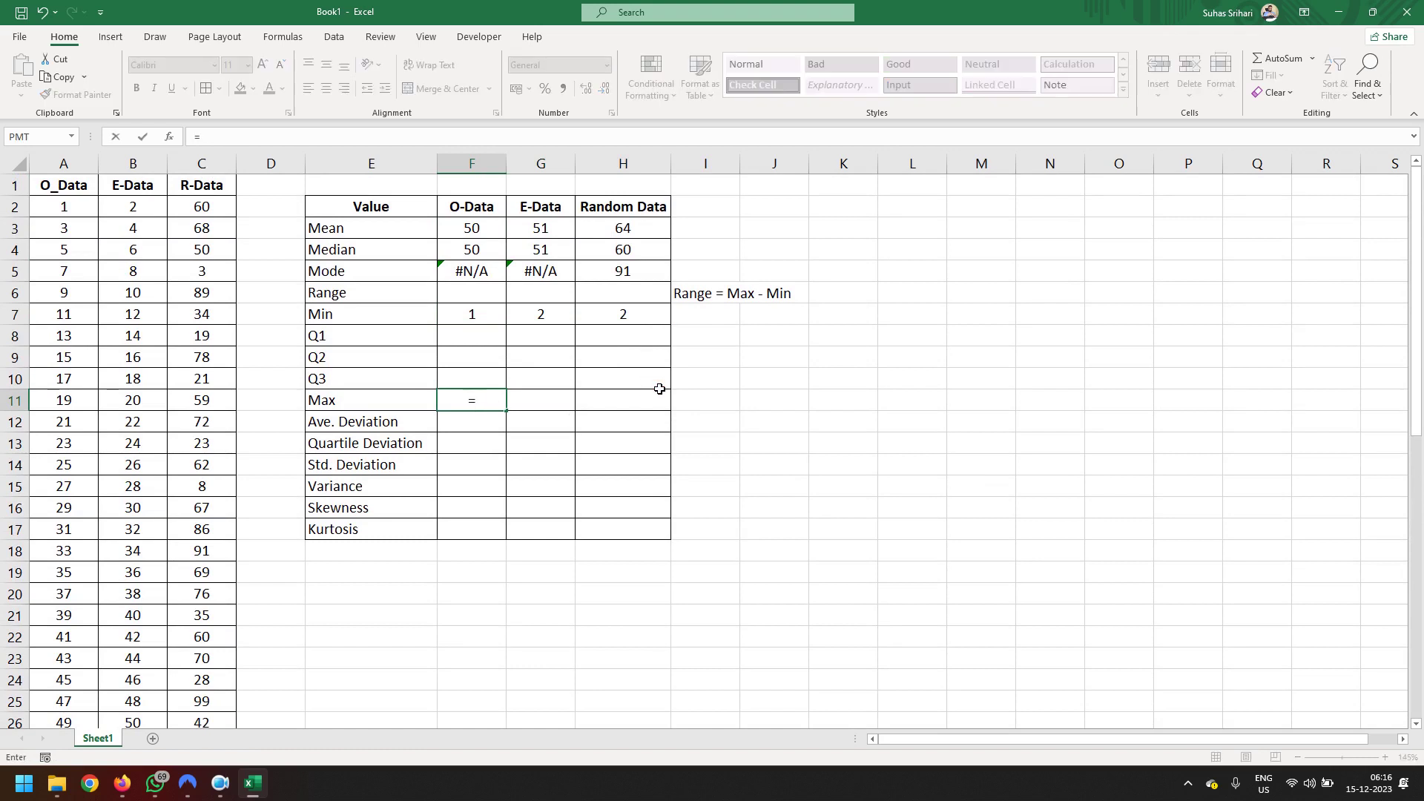
pyautogui.write('max')
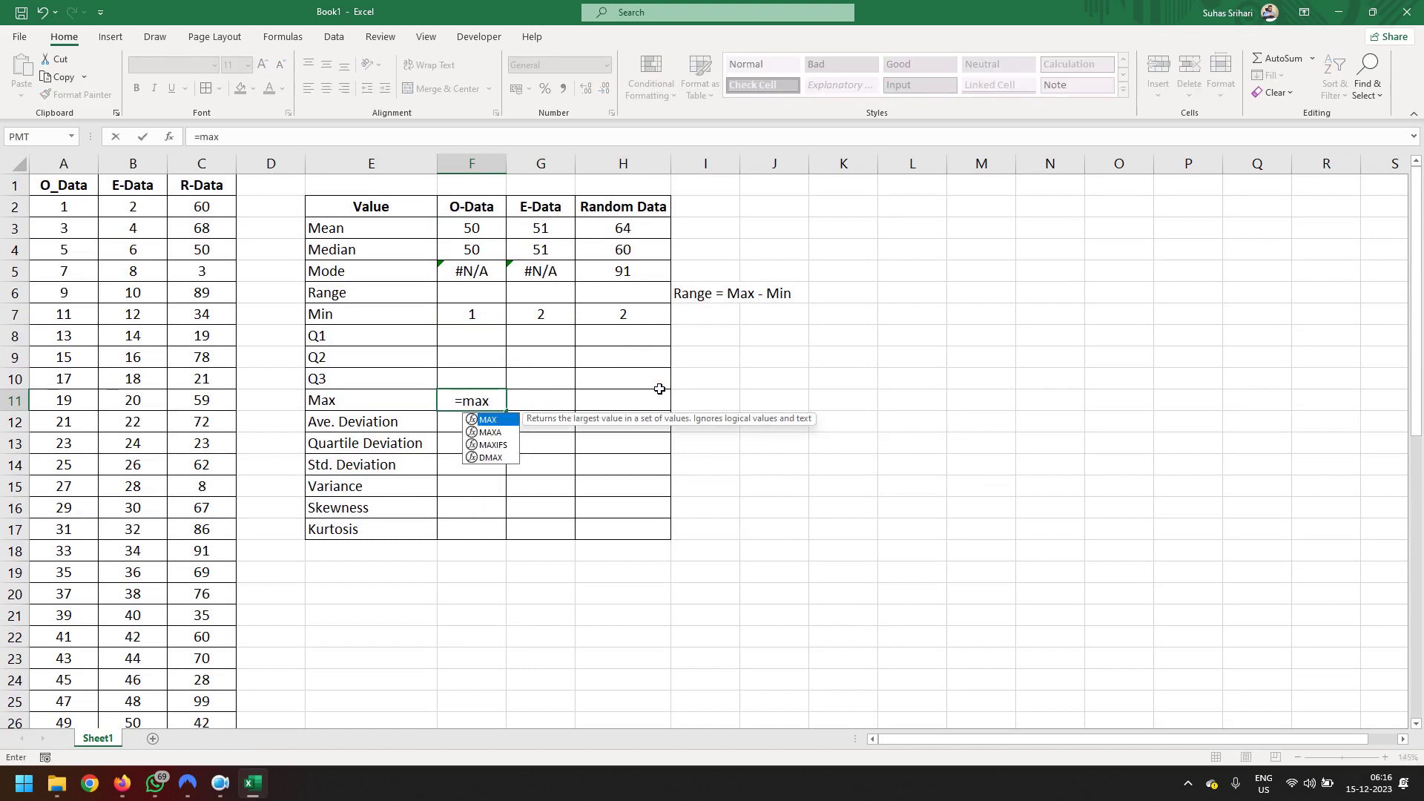
pyautogui.write('(')
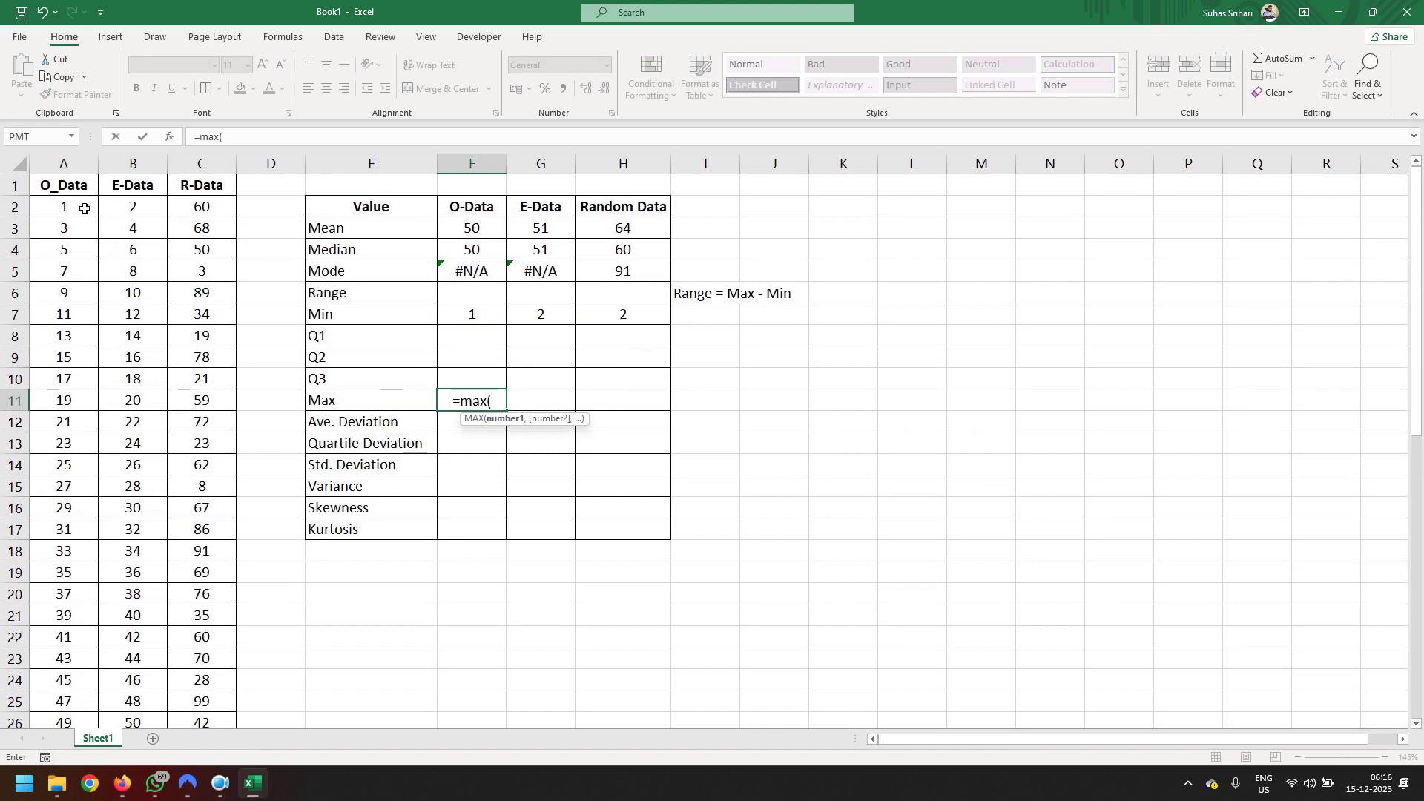
pyautogui.click(85, 207)
pyautogui.hotkey('ctrl', 'shift', 'Down')
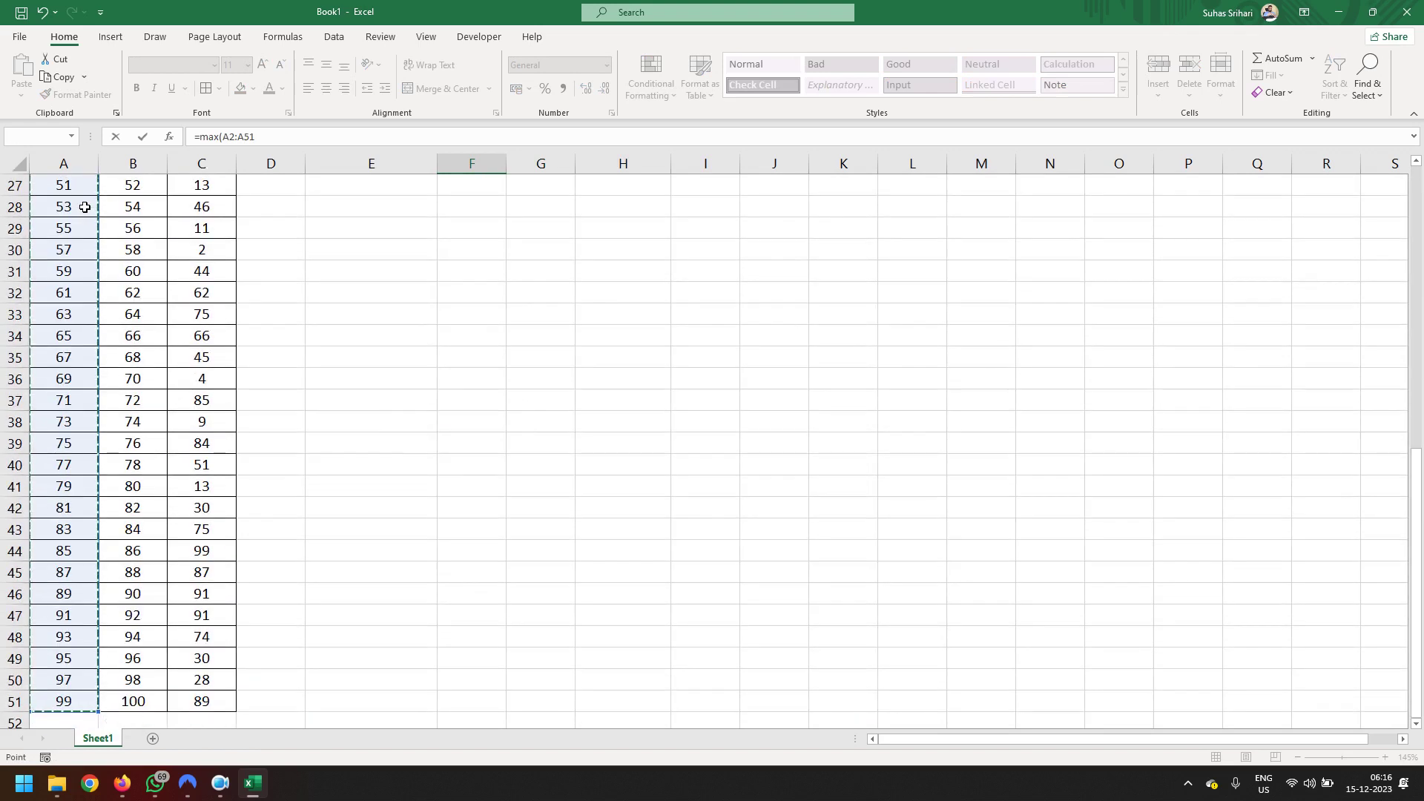
pyautogui.press('Return')
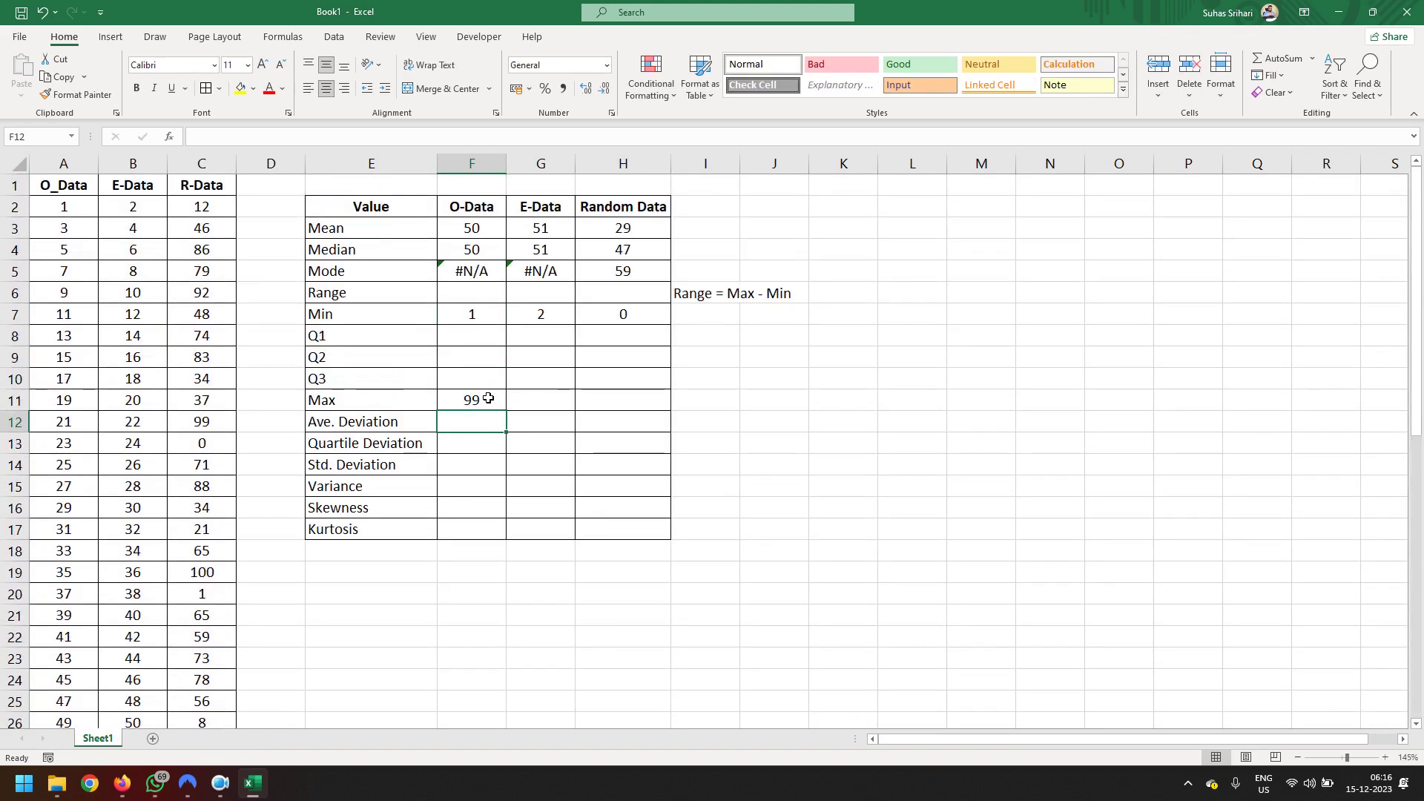
pyautogui.click(495, 408)
pyautogui.moveTo(505, 410); pyautogui.dragTo(644, 412)
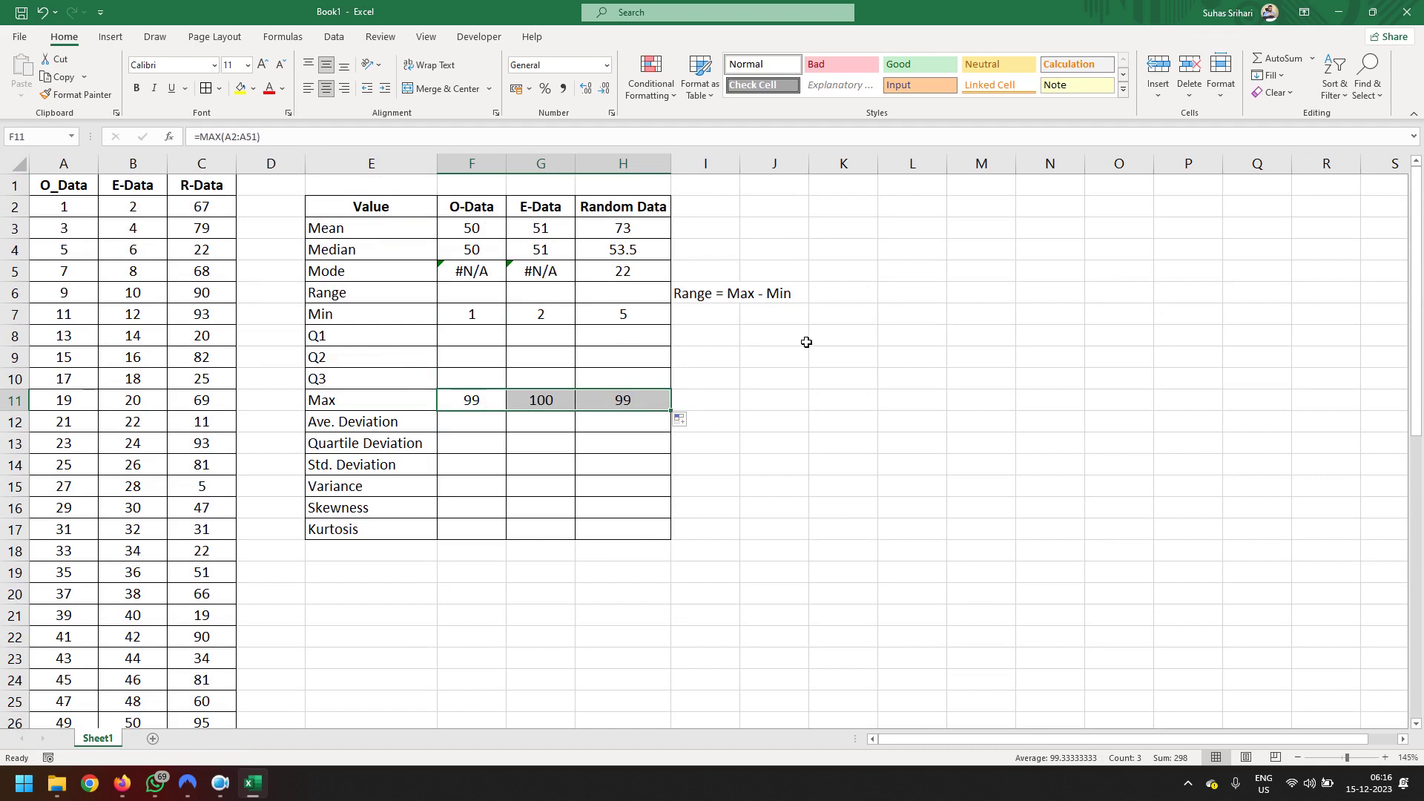
# Enter =F11-F7 in F6 and copy it across through H6.
pyautogui.click(487, 300)
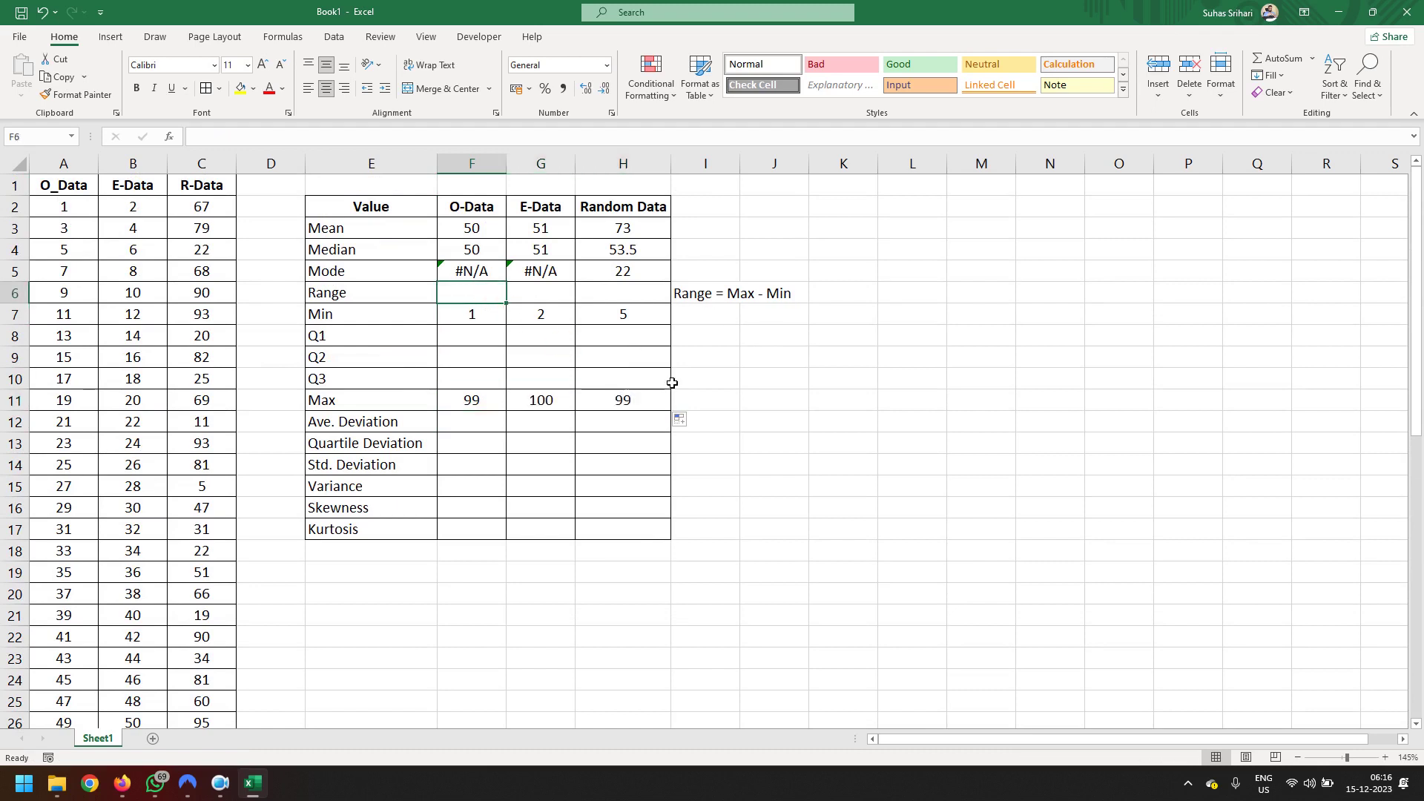
pyautogui.write('=')
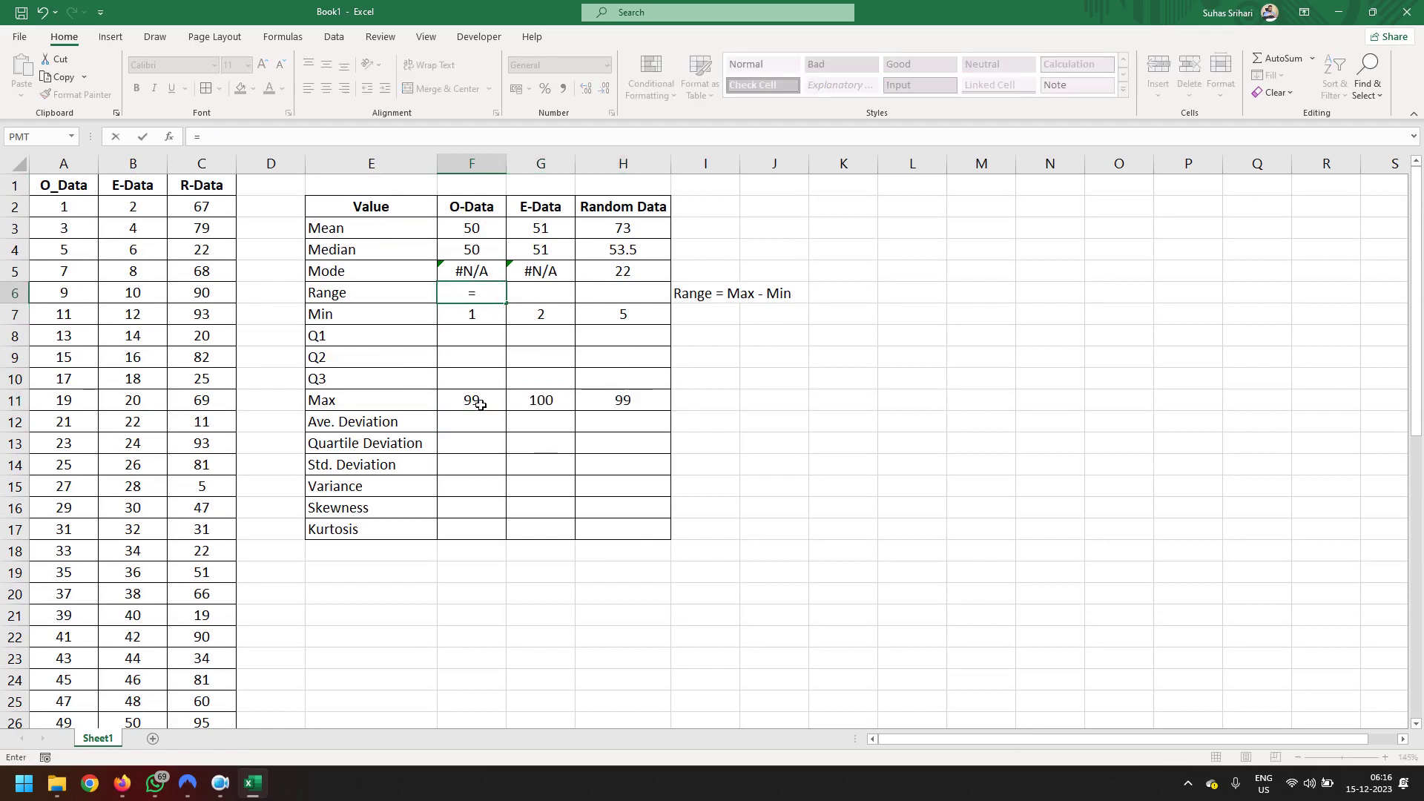
pyautogui.click(475, 403)
pyautogui.write('-')
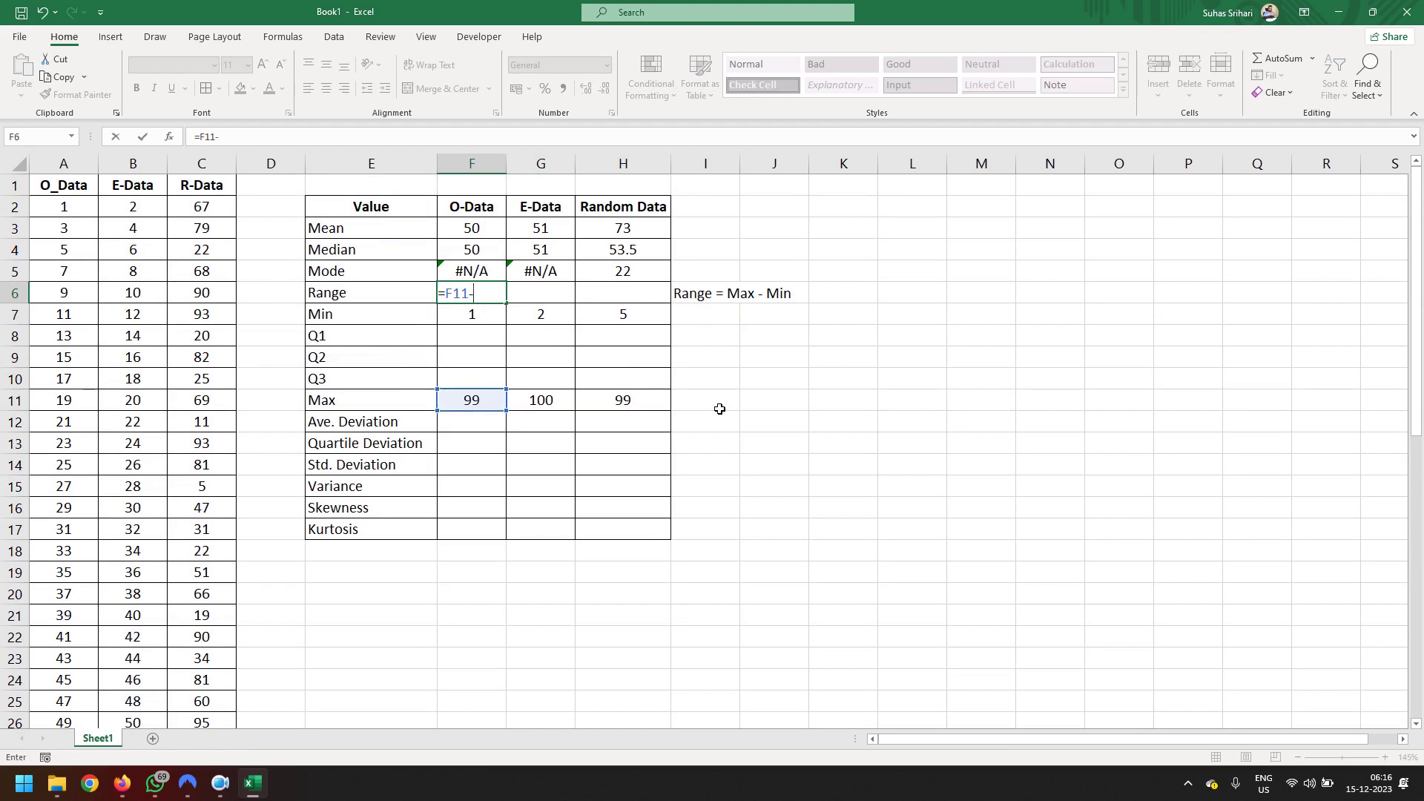
pyautogui.click(498, 323)
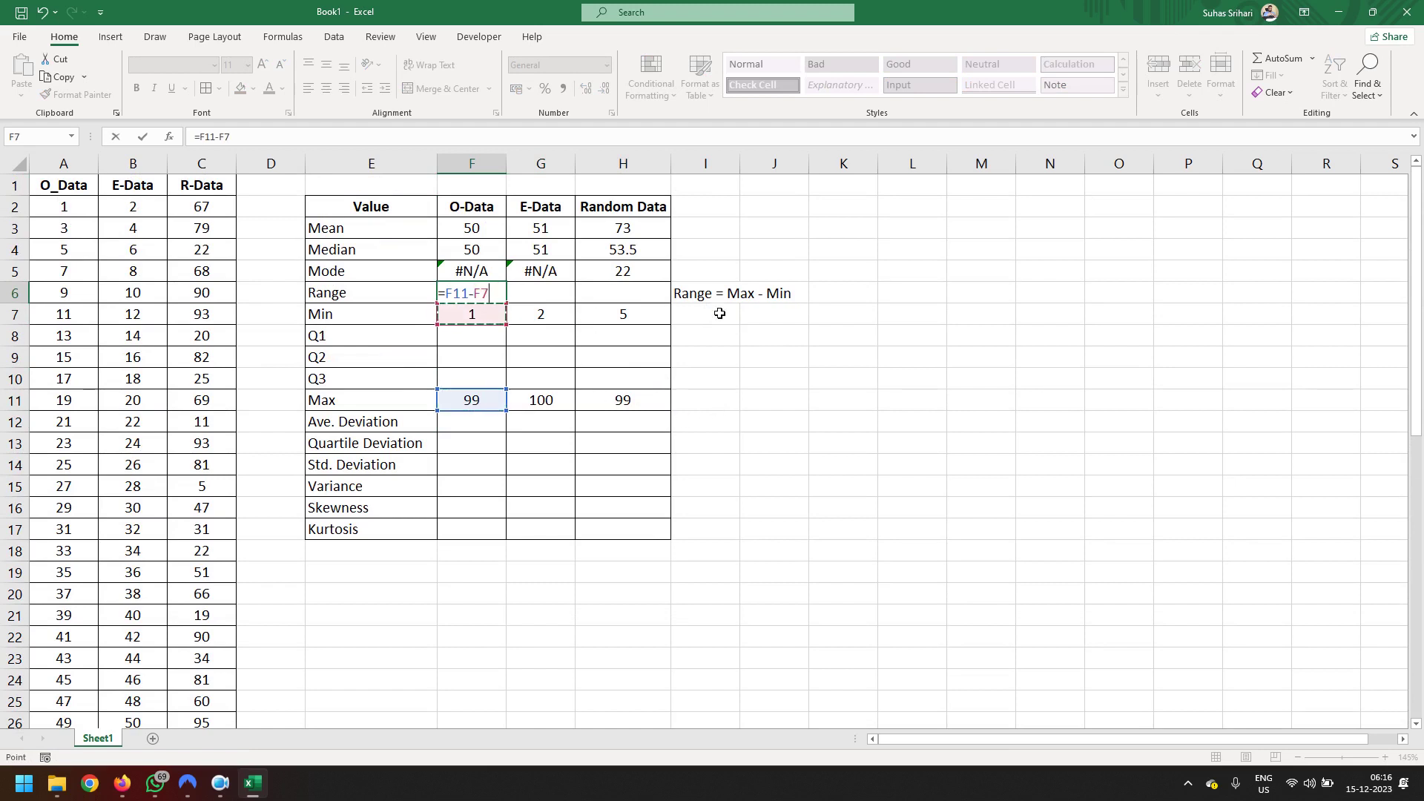
pyautogui.press('Return')
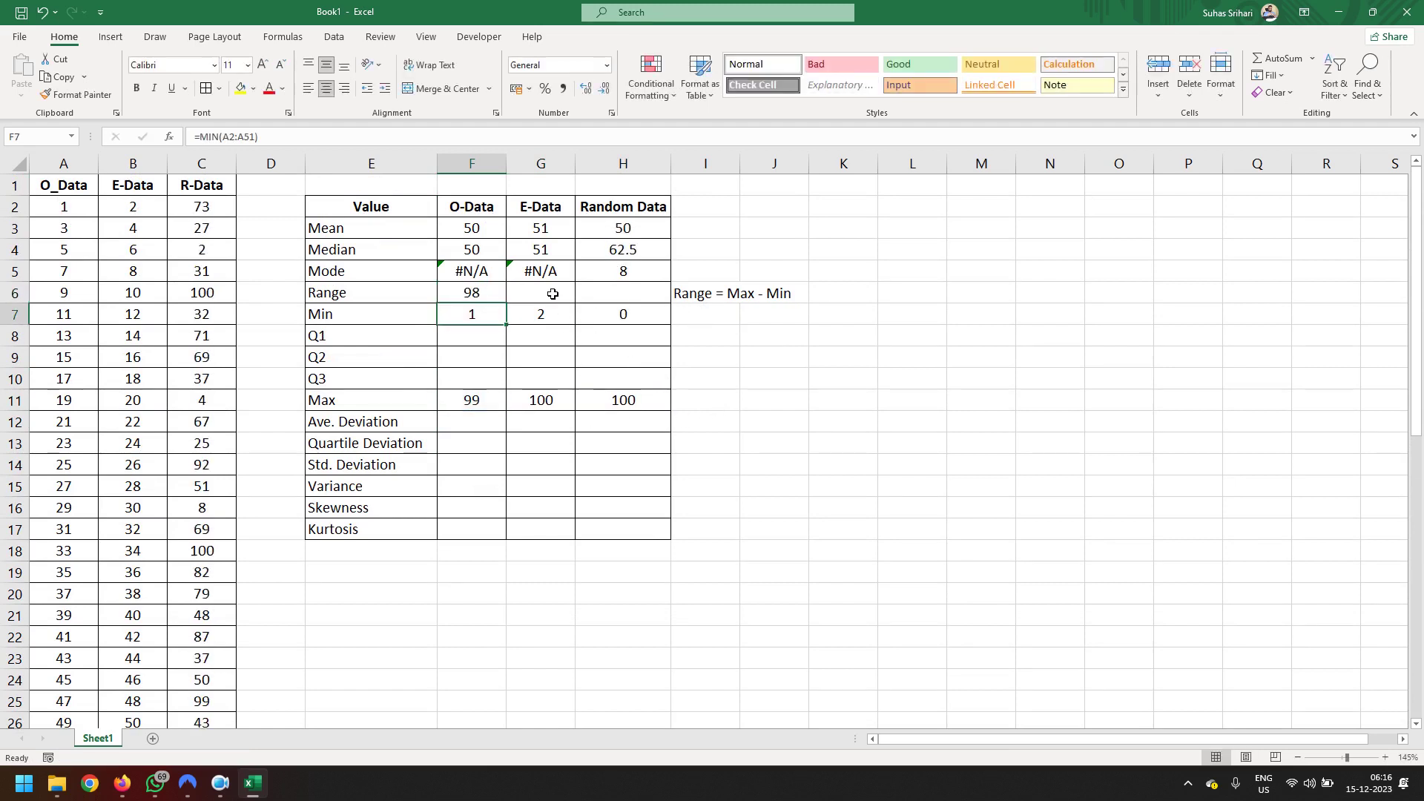
pyautogui.press('Up')
pyautogui.moveTo(509, 304); pyautogui.dragTo(632, 311)
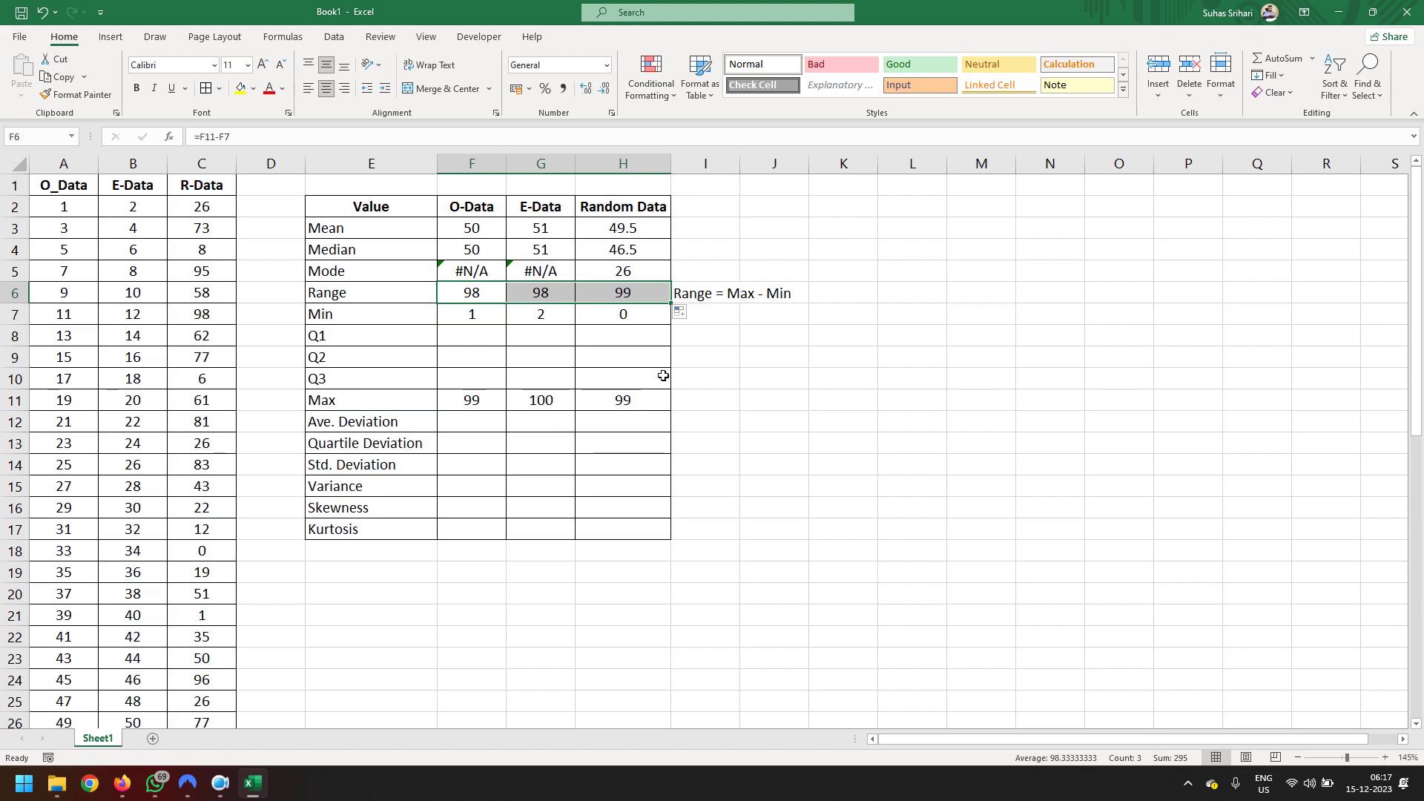
pyautogui.click(830, 404)
# Write the Mean note in I3 and 'Median = MEDIAN(range)' in I4.
pyautogui.click(694, 230)
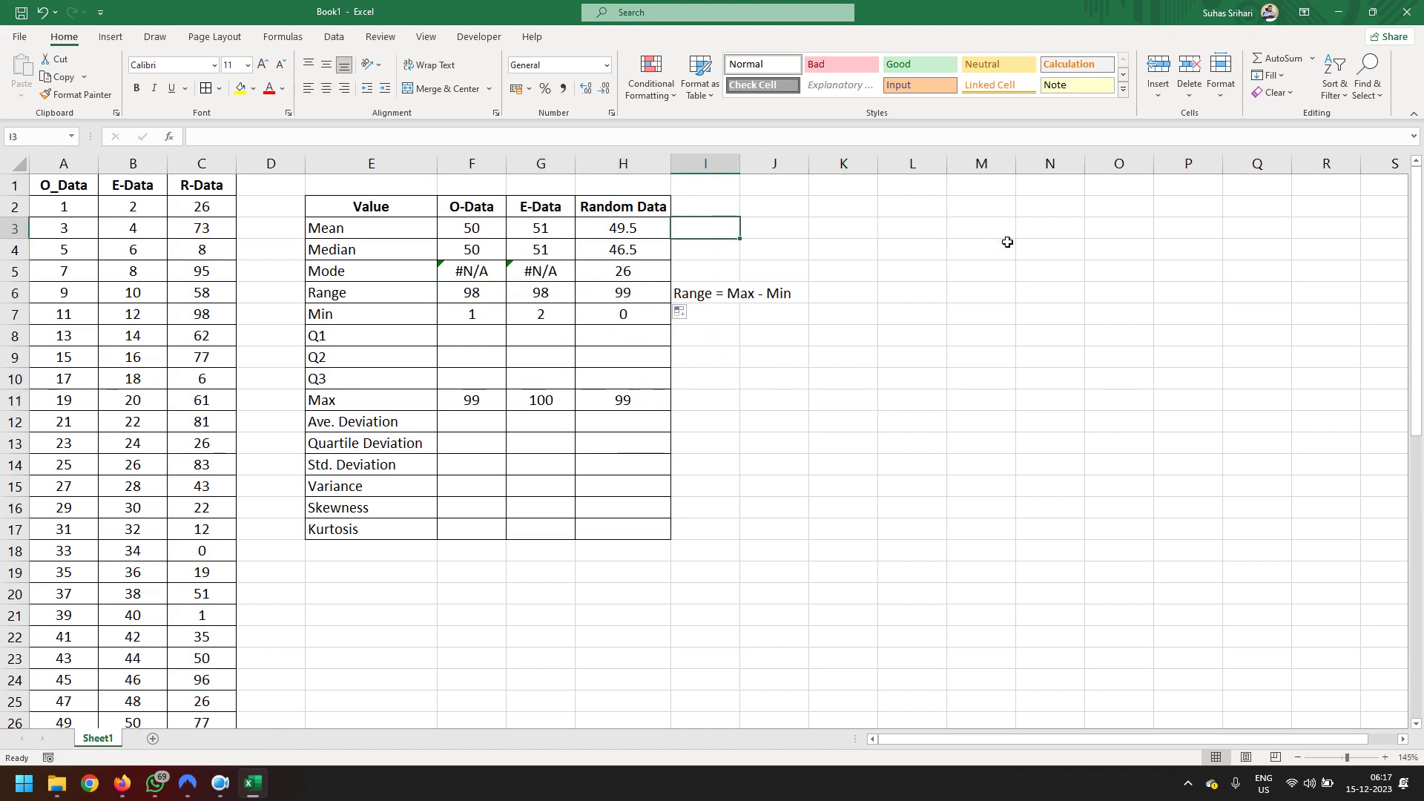
pyautogui.write('Mean =')
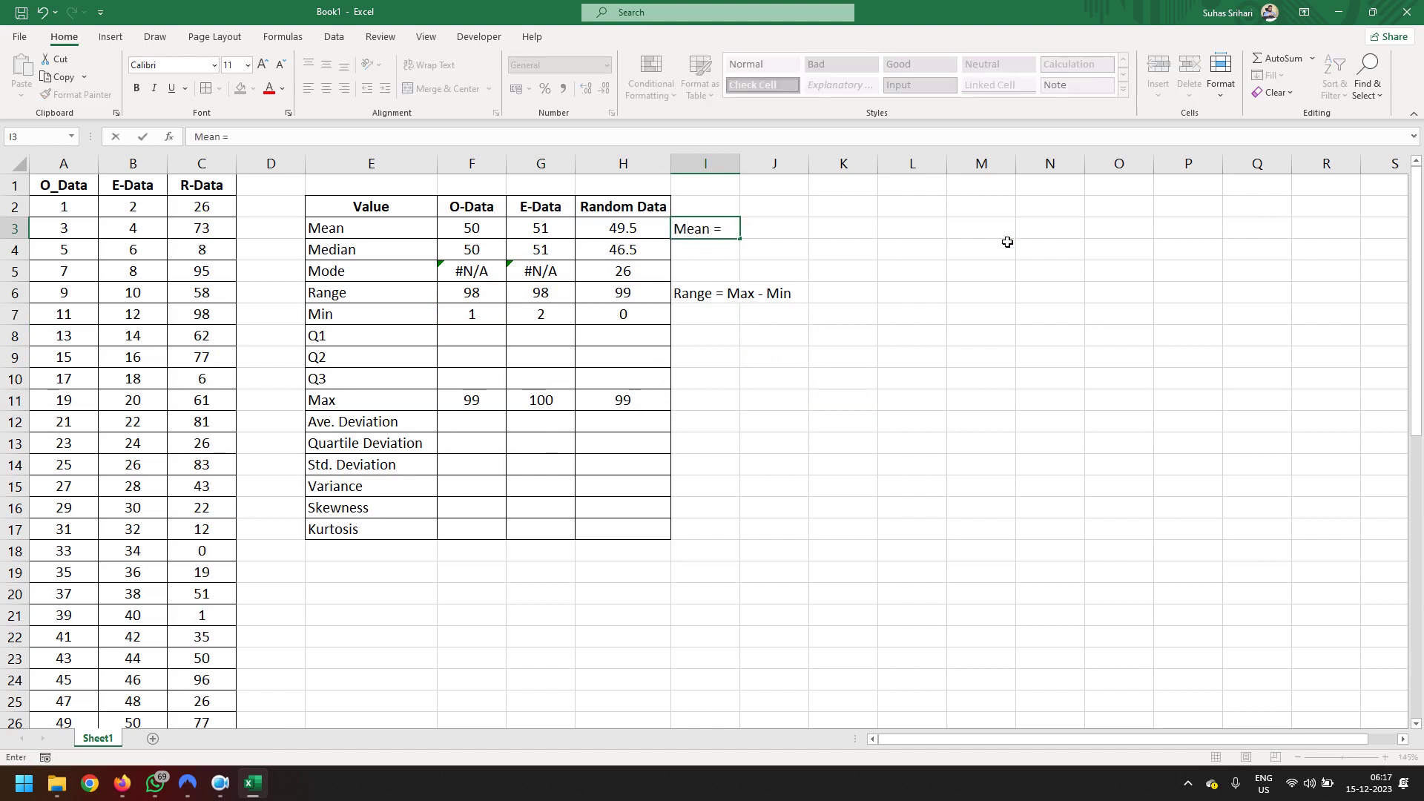
pyautogui.write('ve')
pyautogui.write('ra')
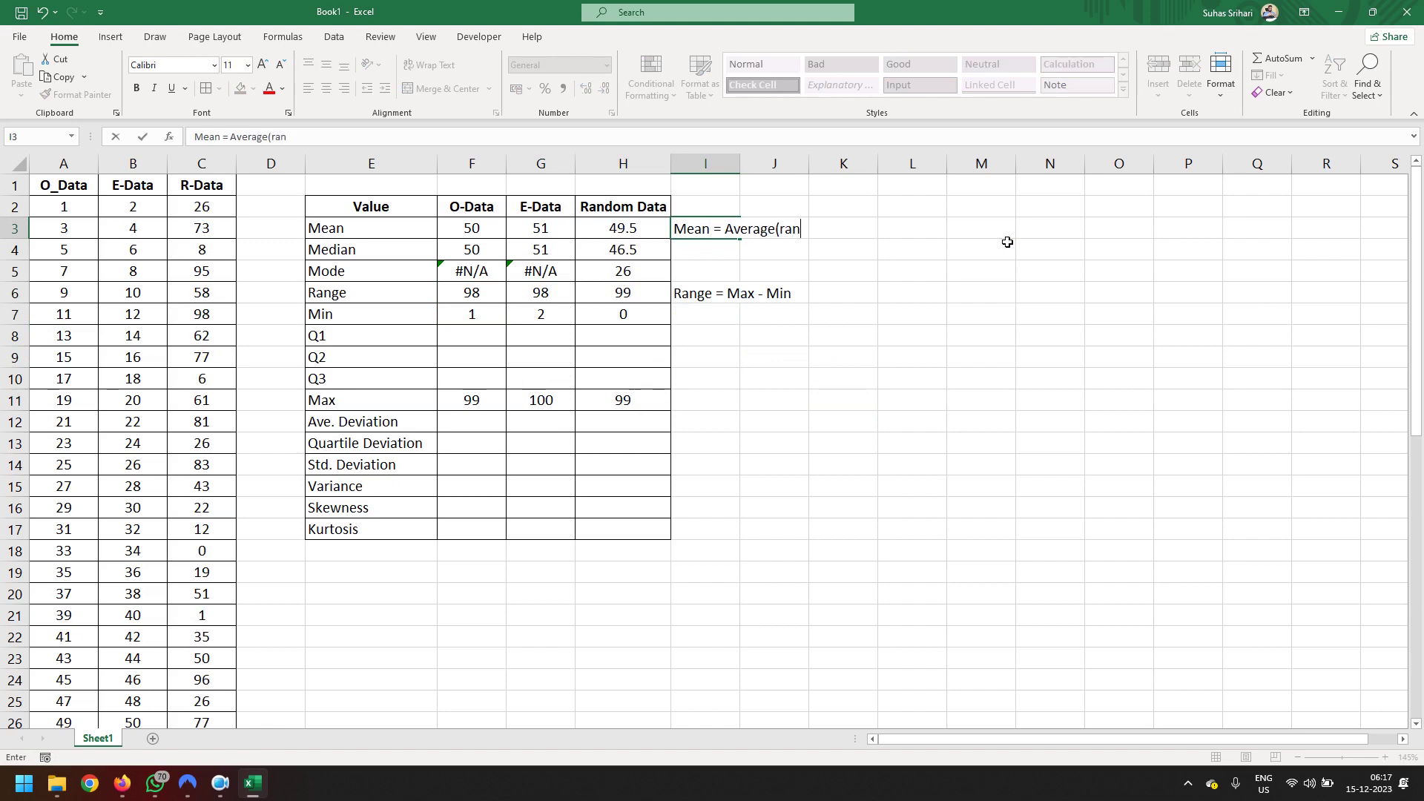
pyautogui.write('ge)')
pyautogui.press('Return')
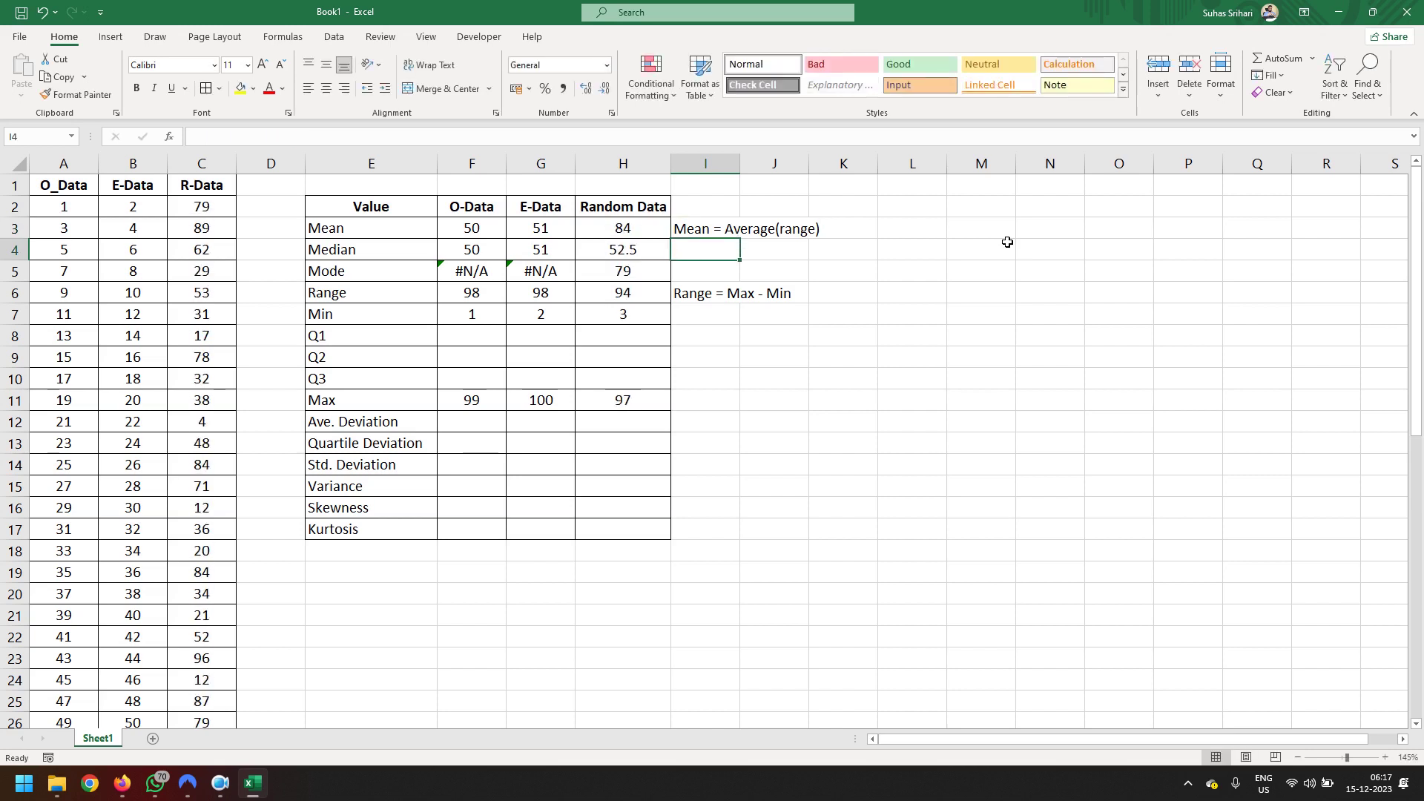
pyautogui.write('Median')
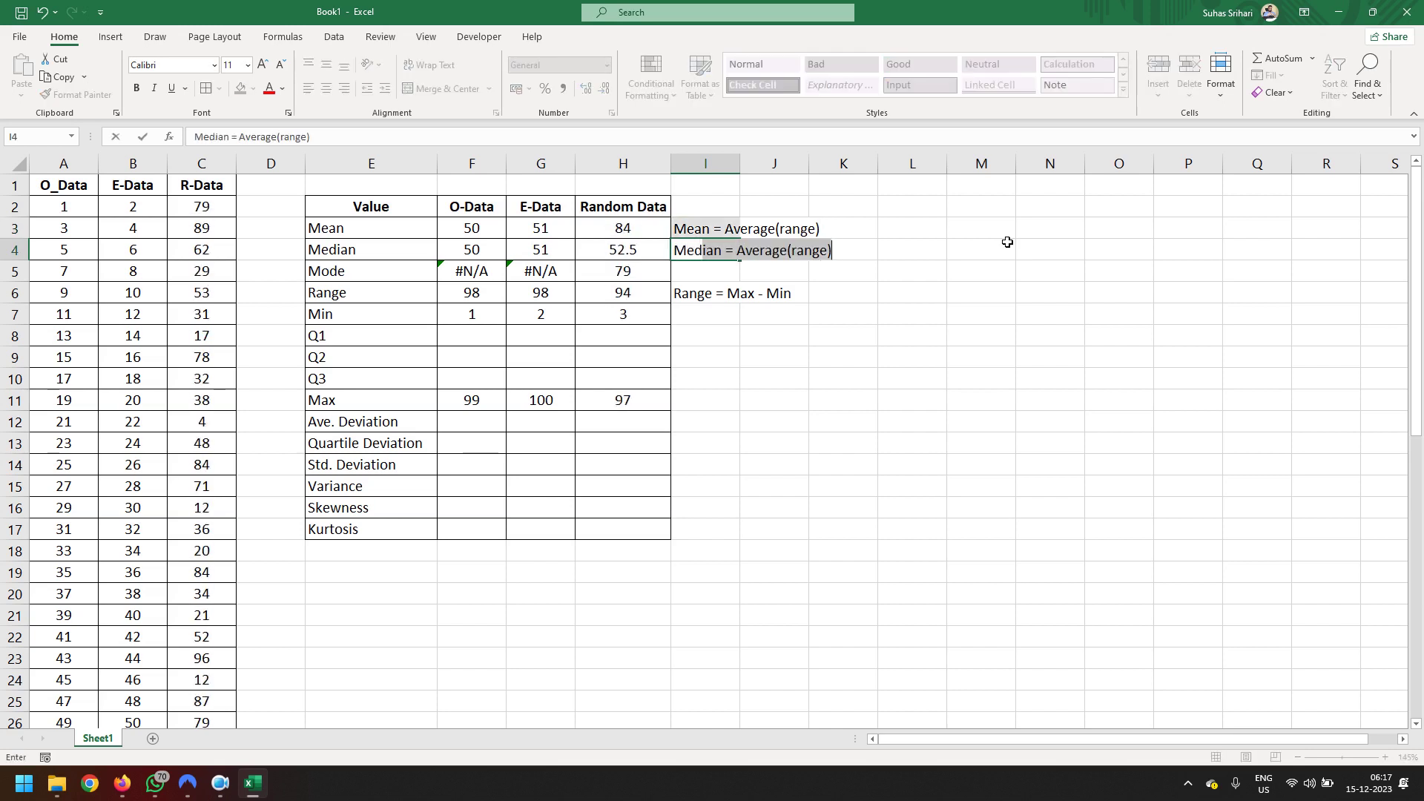
pyautogui.write(' = ')
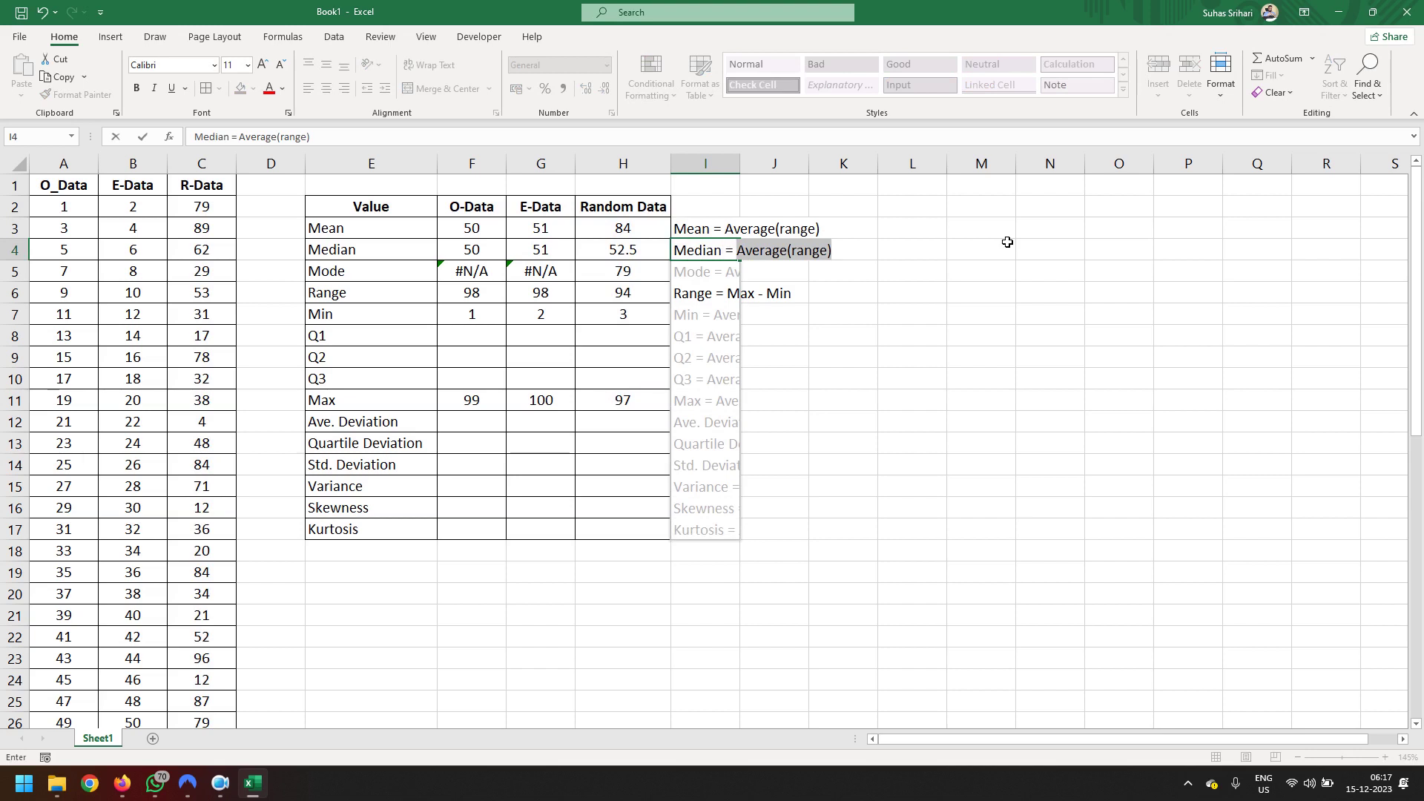
pyautogui.write('MEDIAN(')
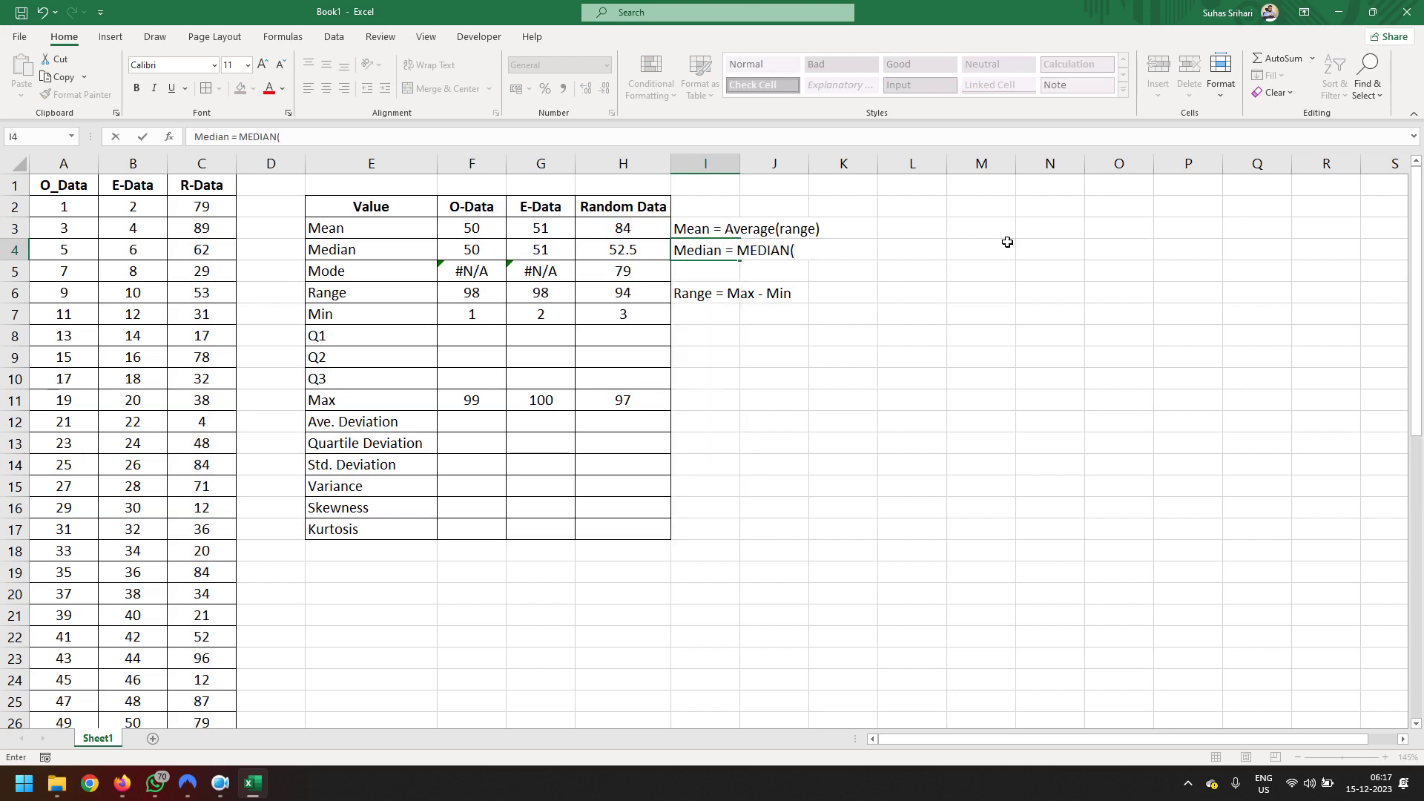
pyautogui.write('range')
pyautogui.press('Return')
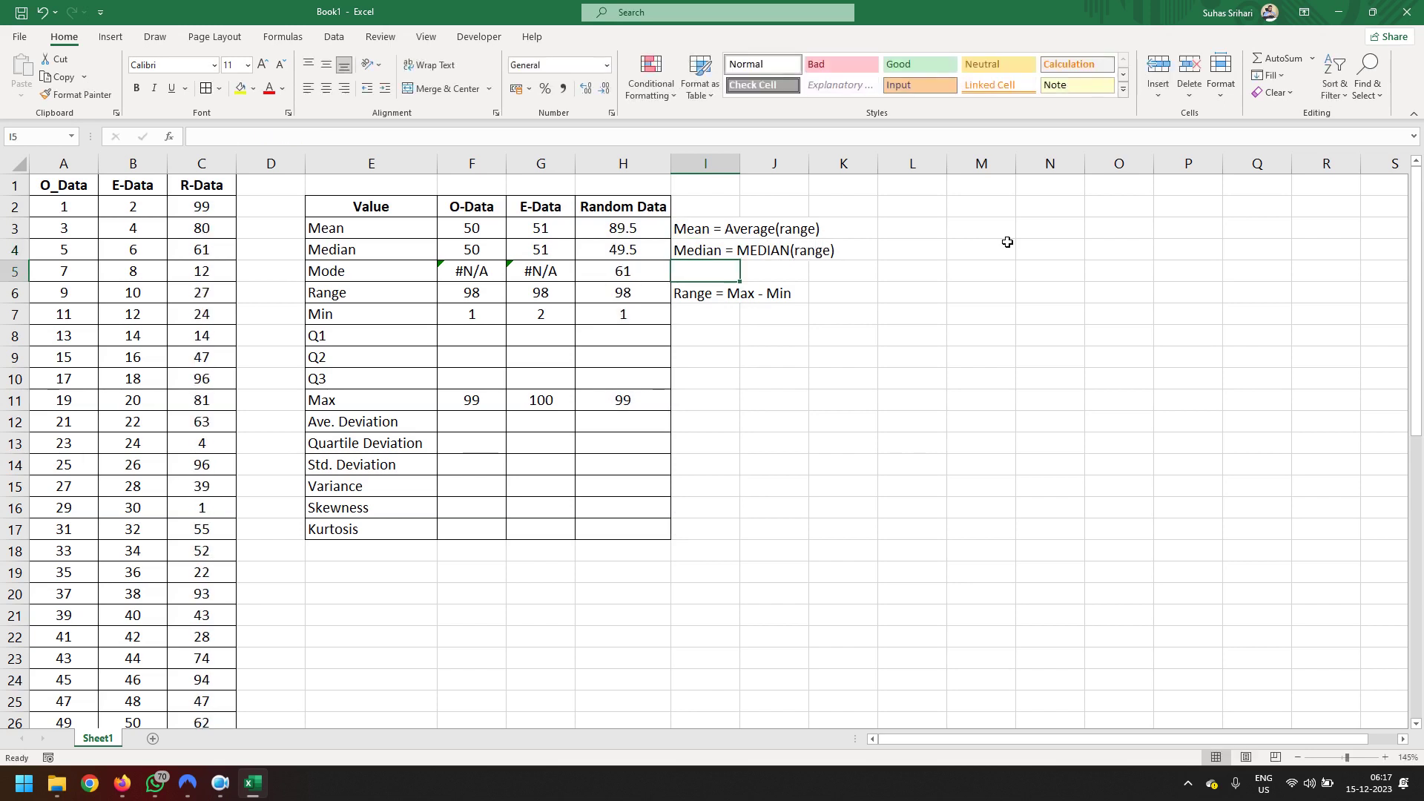
# Capitalise AVERAGE in the Mean note and autofit column I.
pyautogui.click(682, 231)
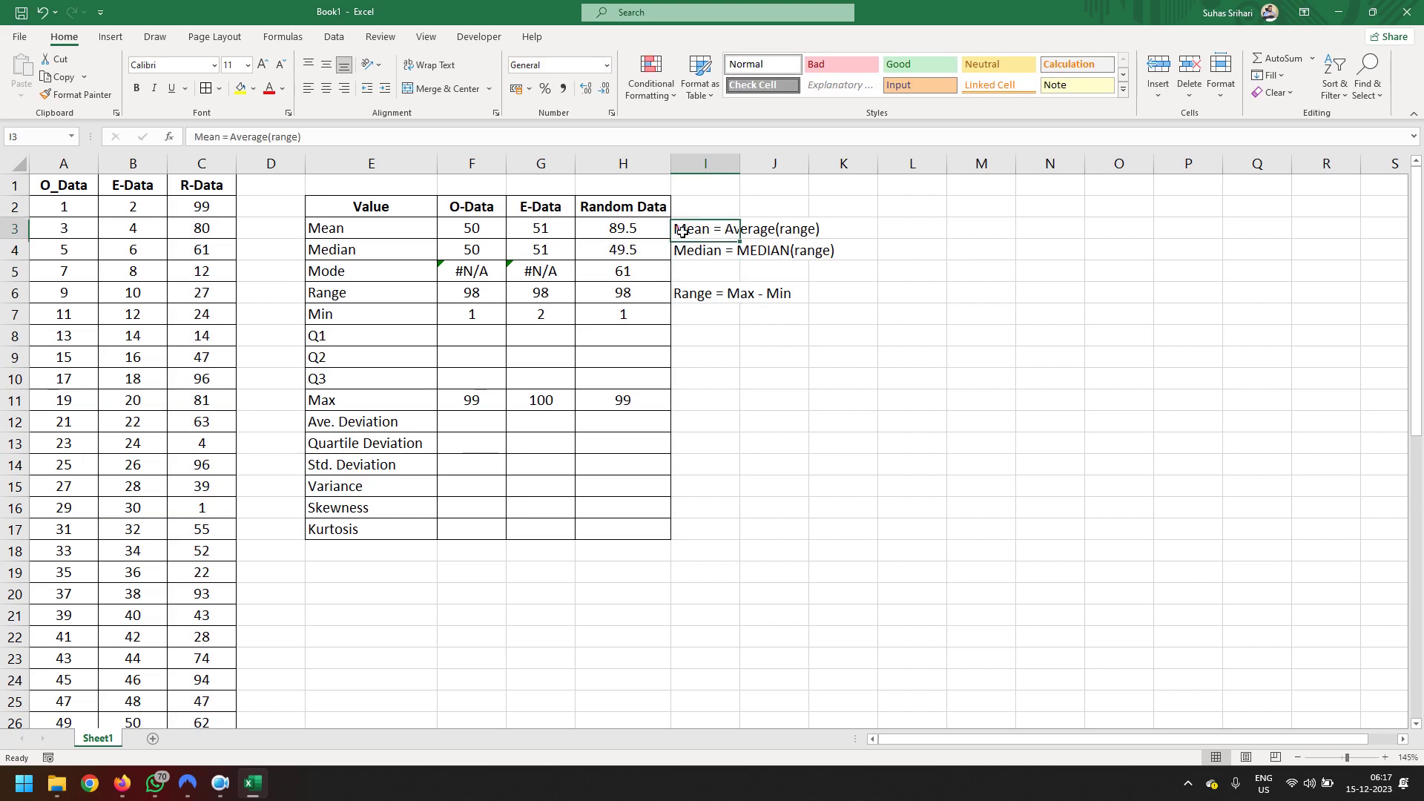
pyautogui.doubleClick(245, 137)
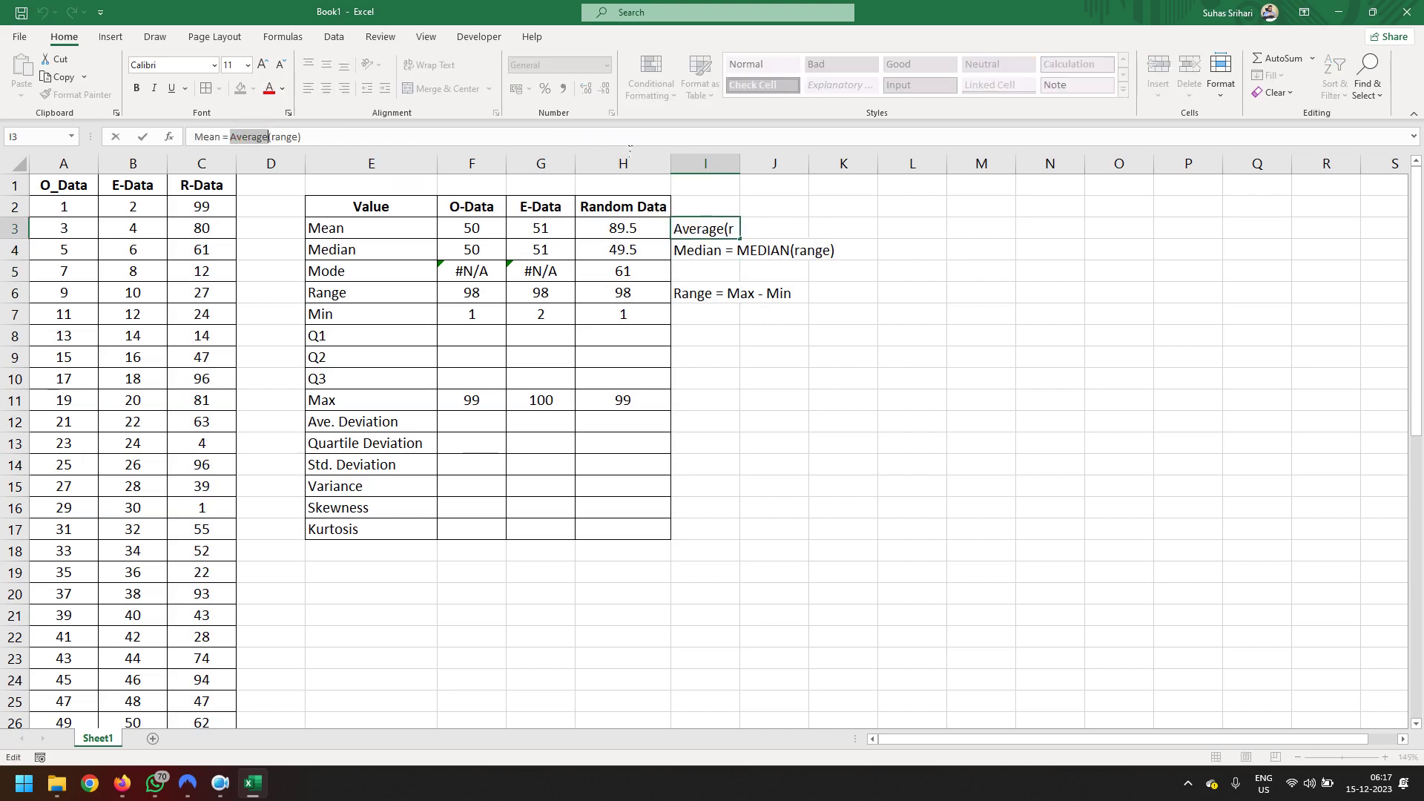
pyautogui.write('A')
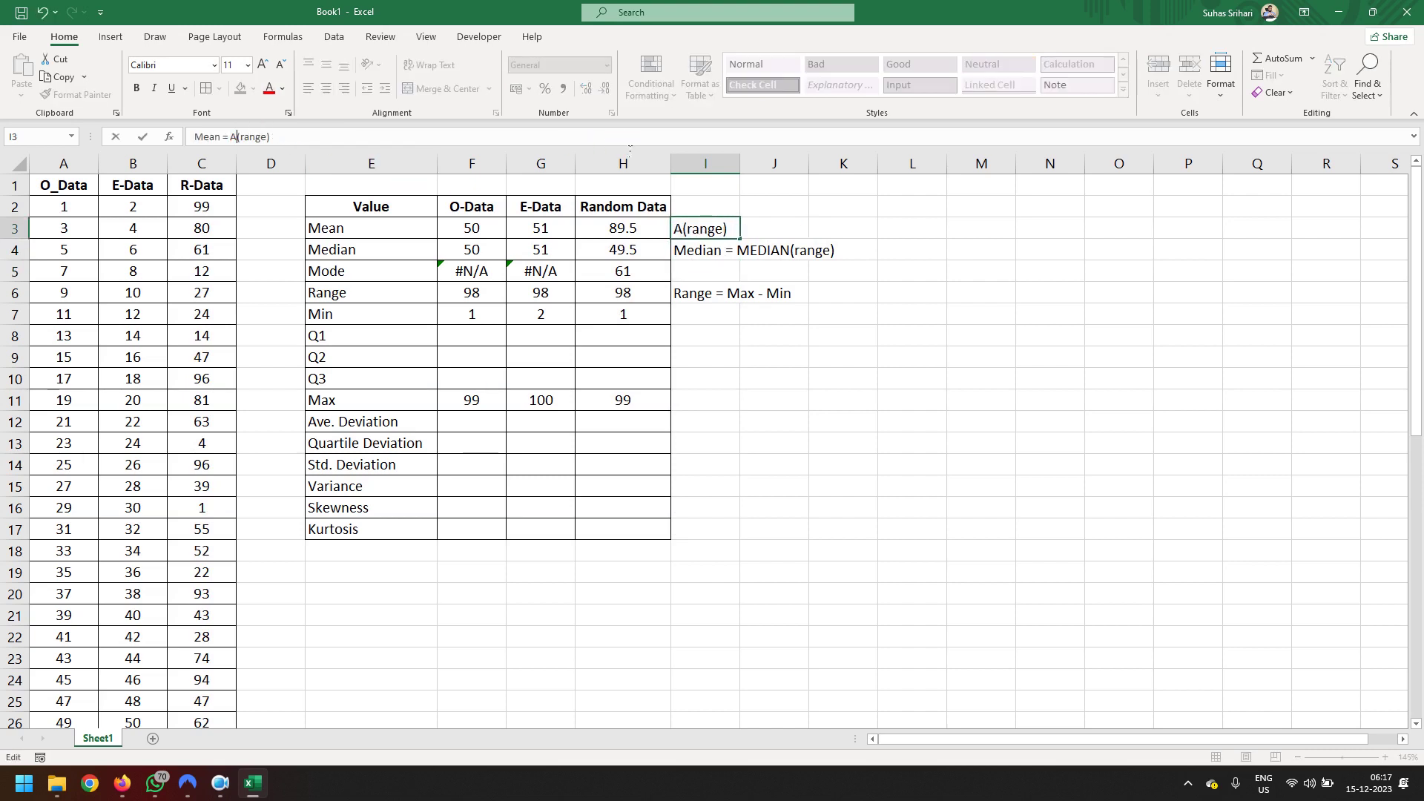
pyautogui.write('VERAGE')
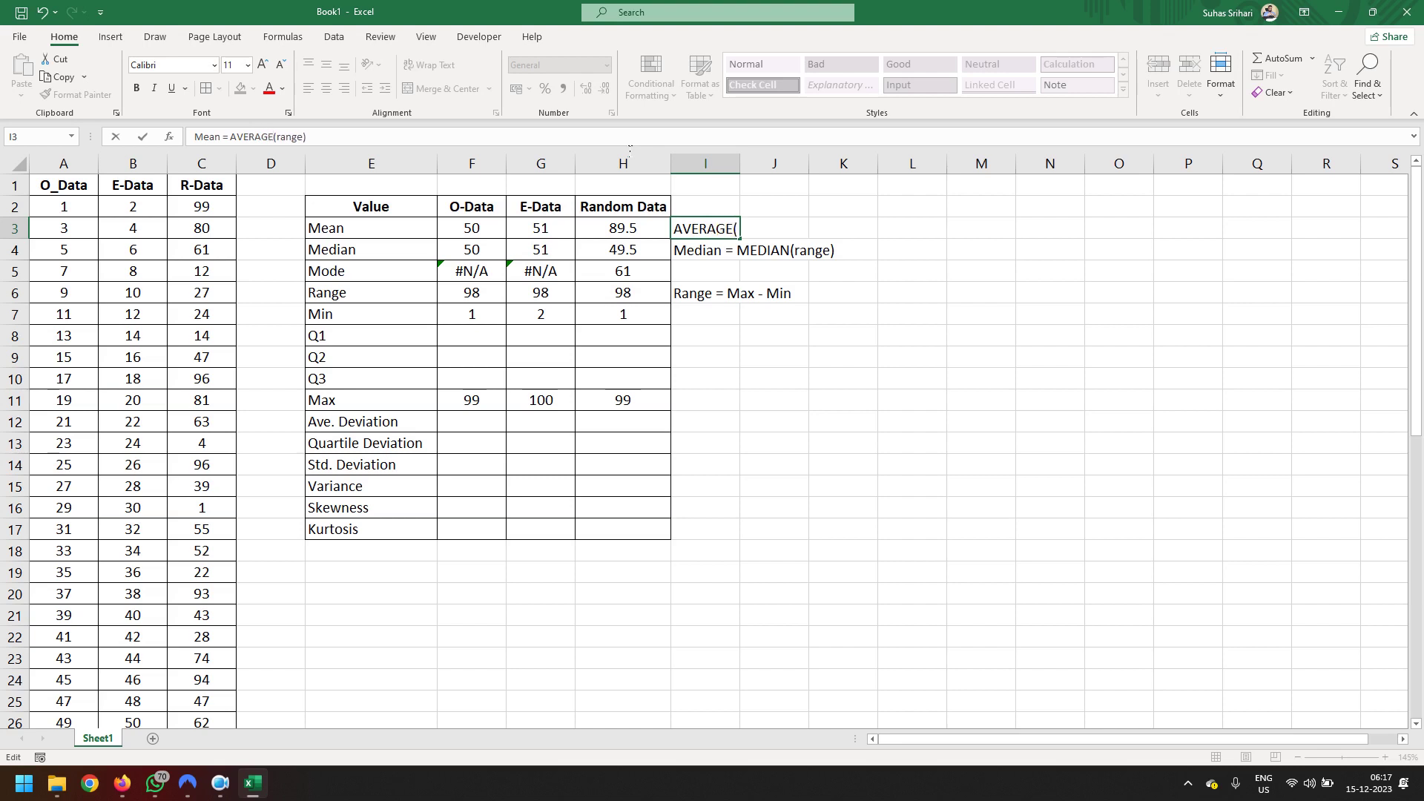
pyautogui.press('Return')
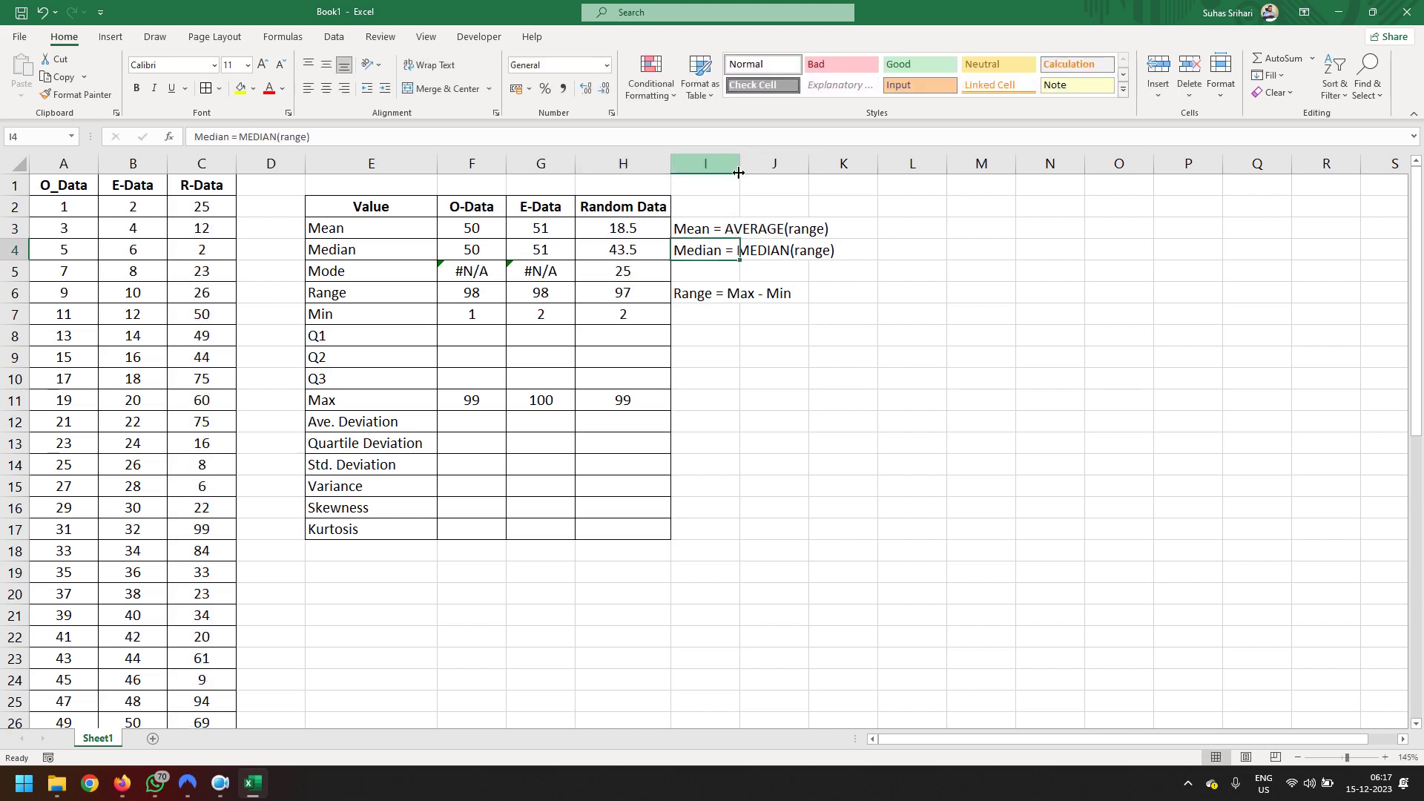
pyautogui.doubleClick(739, 165)
# Enter the heading 'Formula Used' in cell I2.
pyautogui.click(740, 202)
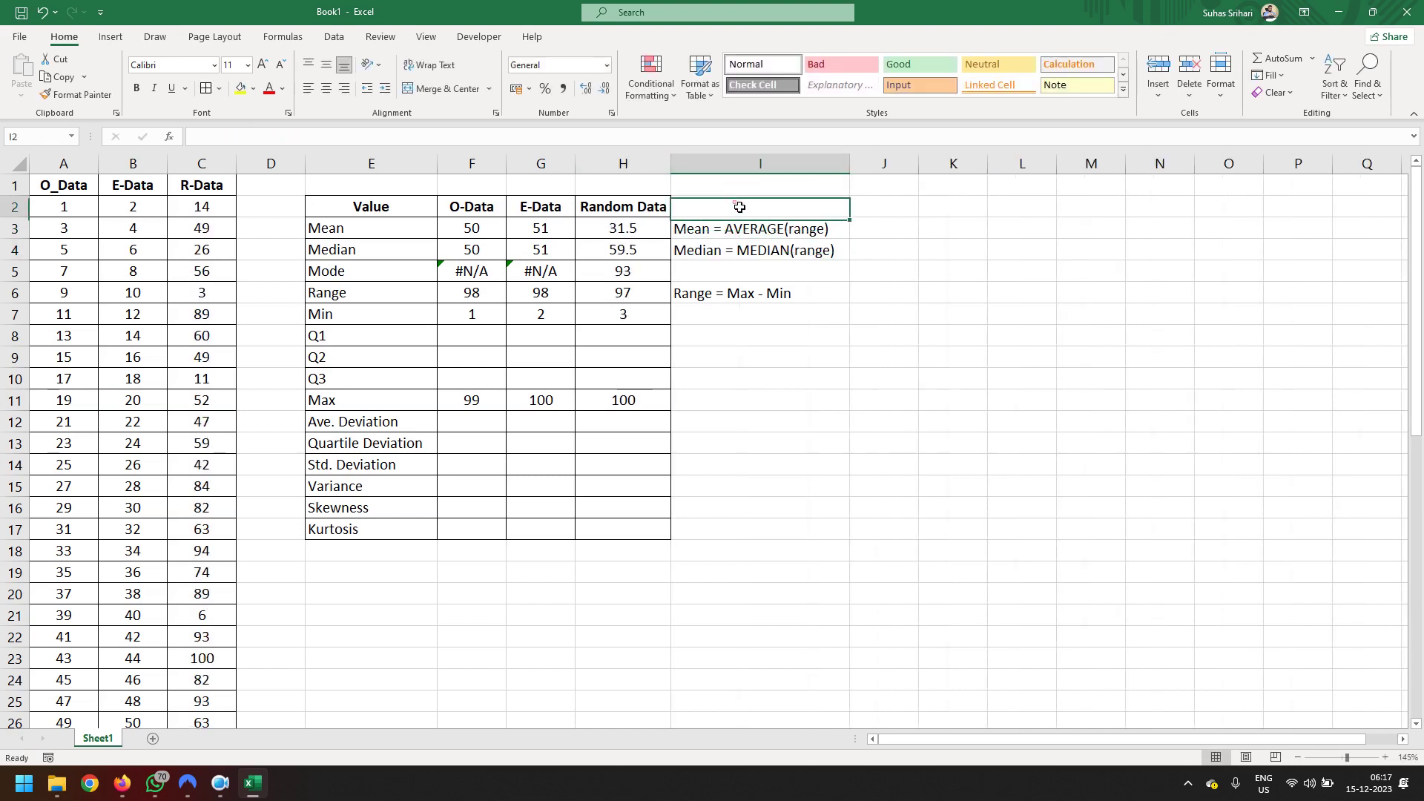
pyautogui.write('For')
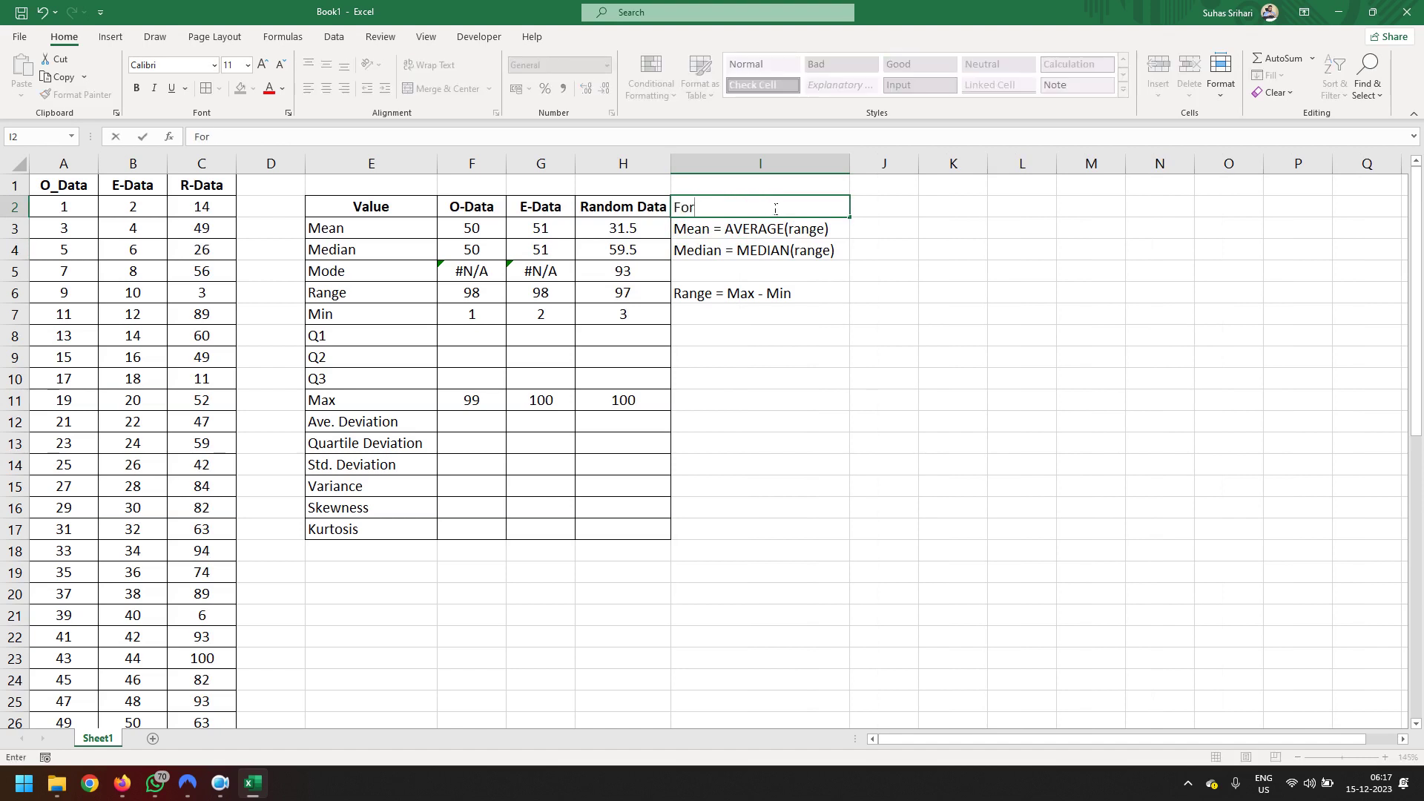
pyautogui.write('mula Use')
pyautogui.write('d')
pyautogui.press('Return')
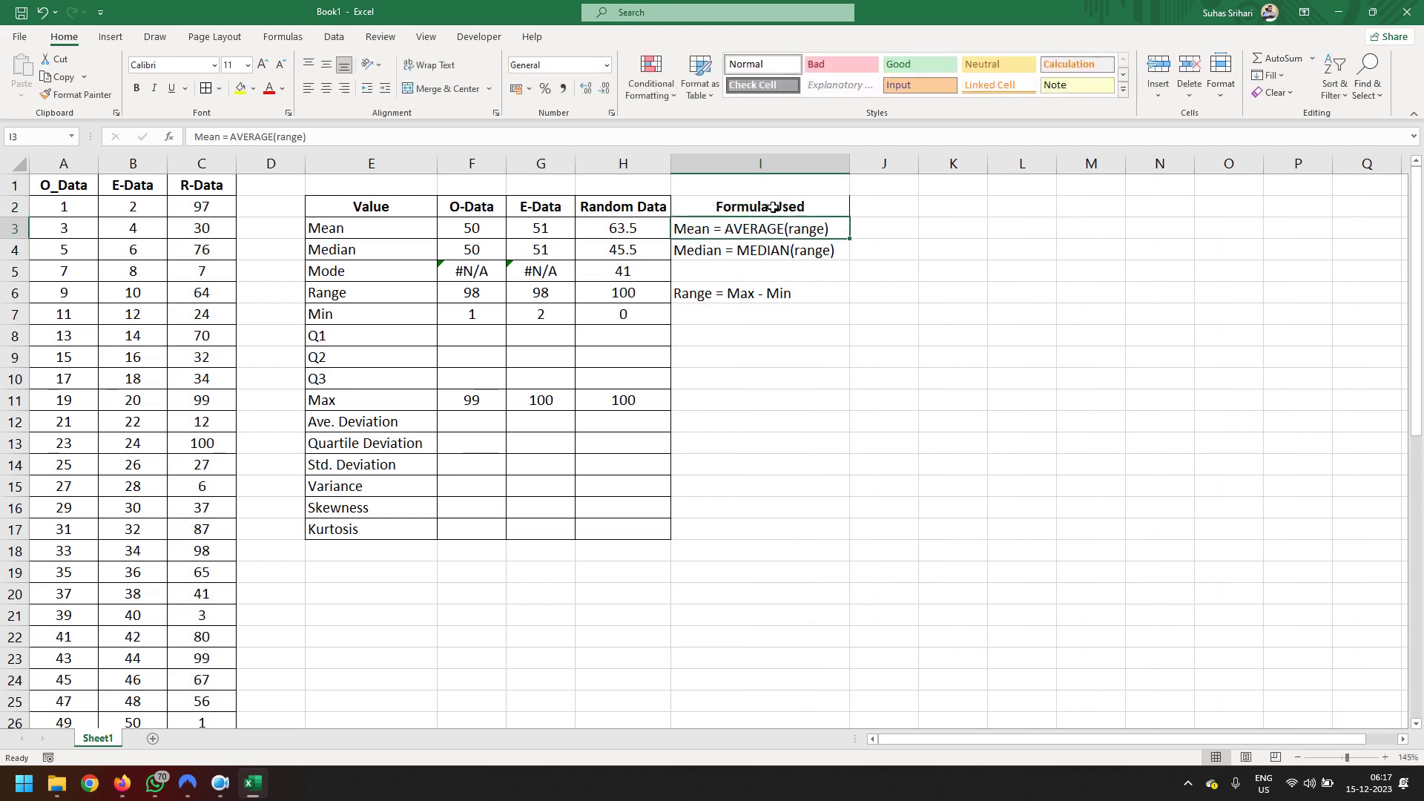
# Apply All Borders to cells I2:I17 to match the statistics table.
pyautogui.moveTo(772, 207); pyautogui.dragTo(773, 530)
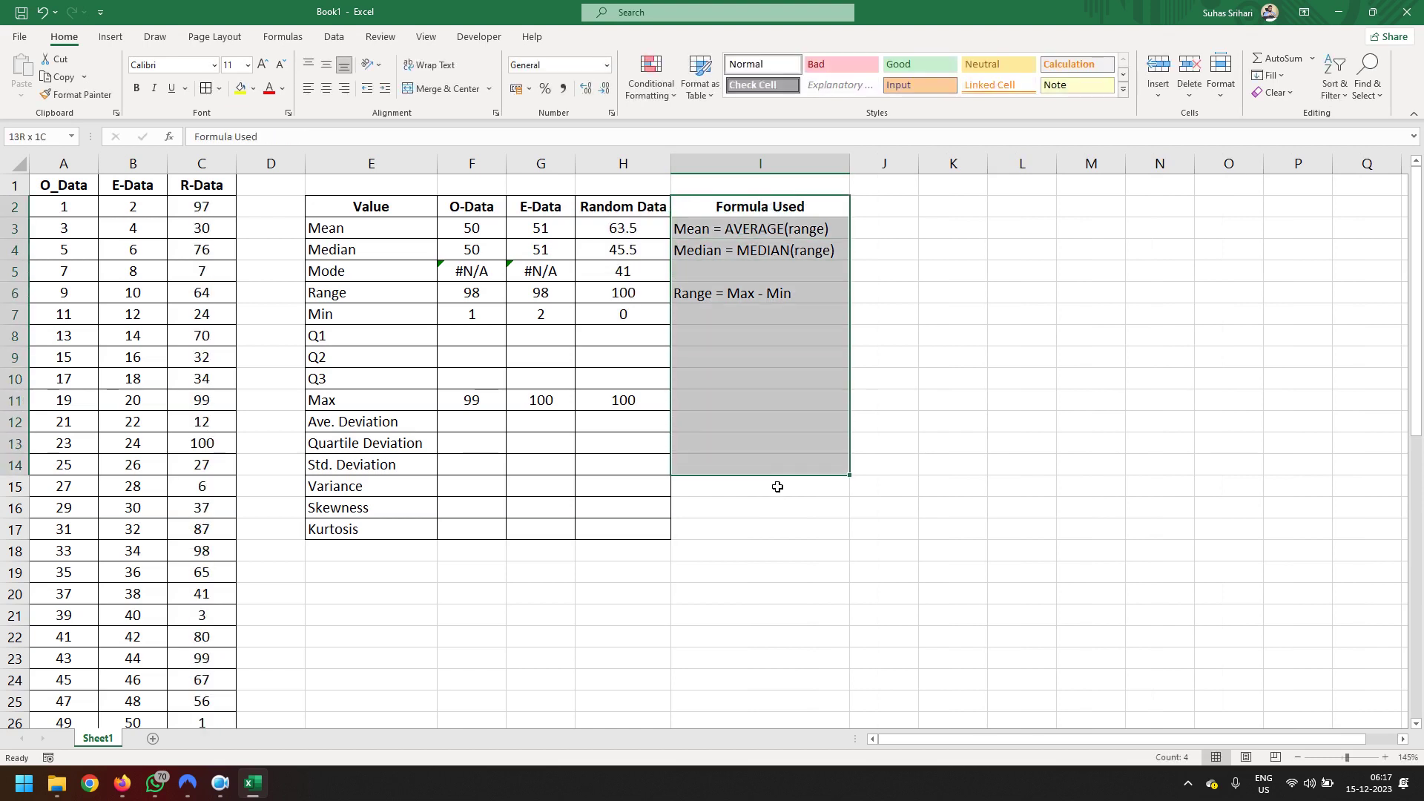
pyautogui.click(209, 90)
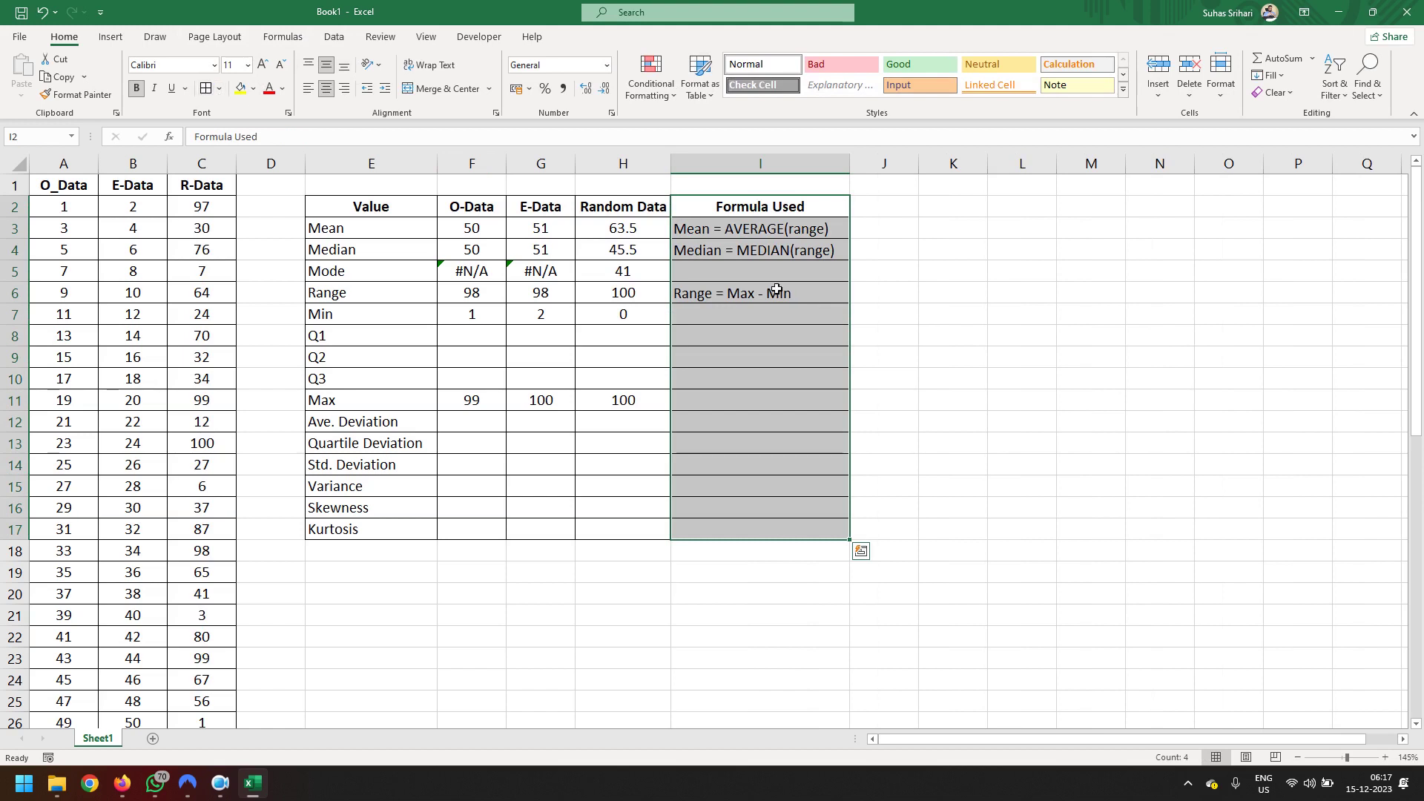
pyautogui.click(747, 279)
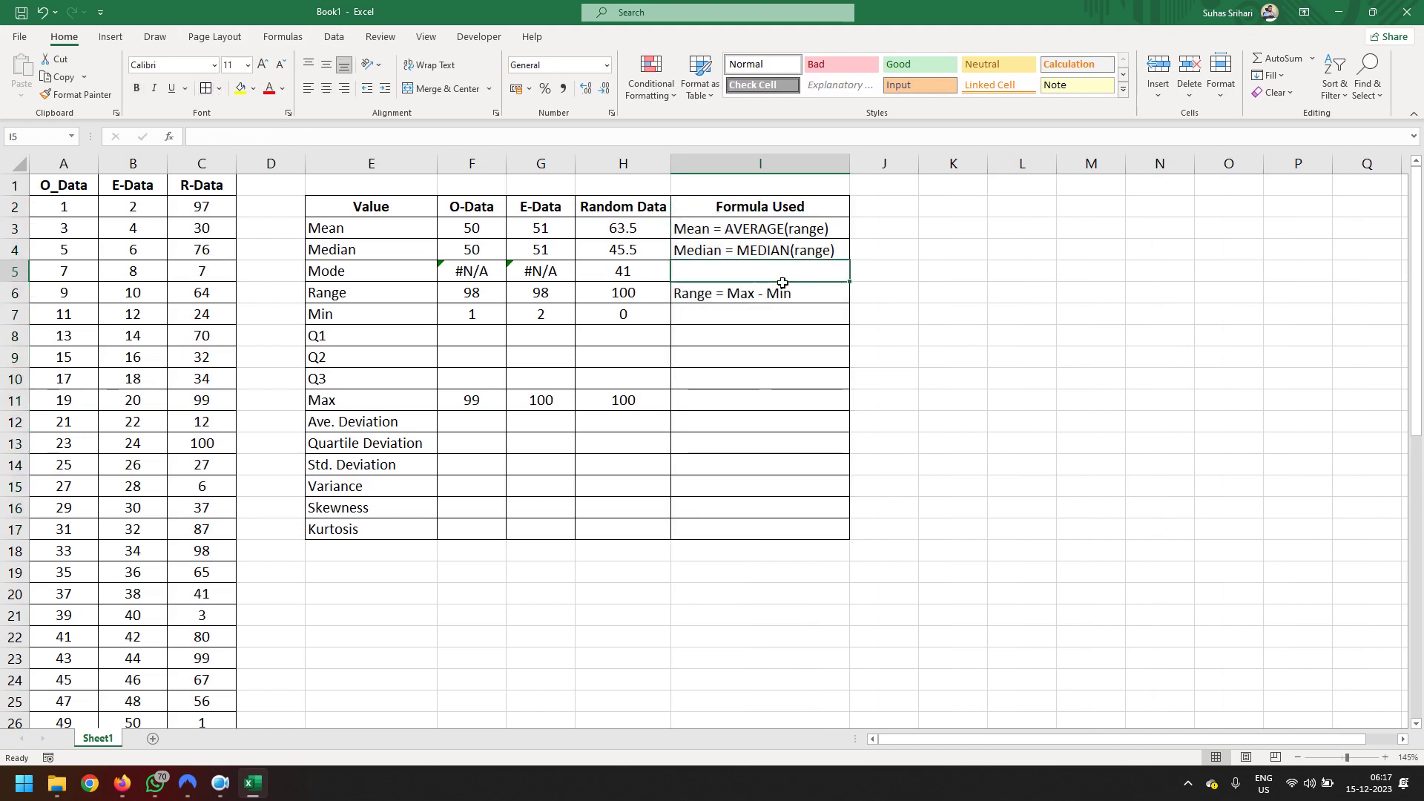
# Add the notes 'Mode = MODE(range)' in I5, 'Minimum = MIN(range)' in I7 and 'Maximum = MAX(range)' in I11.
pyautogui.write('Mod')
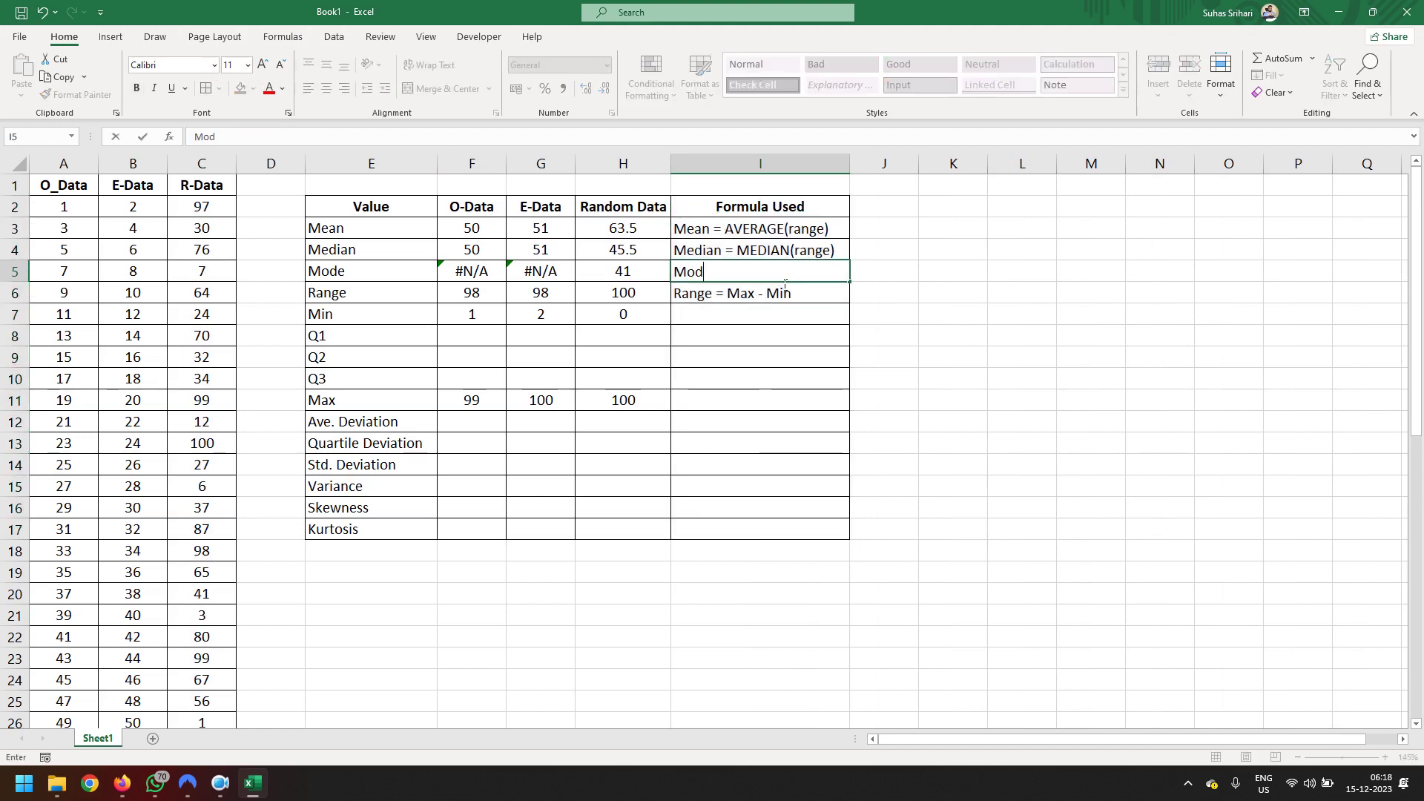
pyautogui.write('e = MO')
pyautogui.write('DE(r')
pyautogui.write('ange')
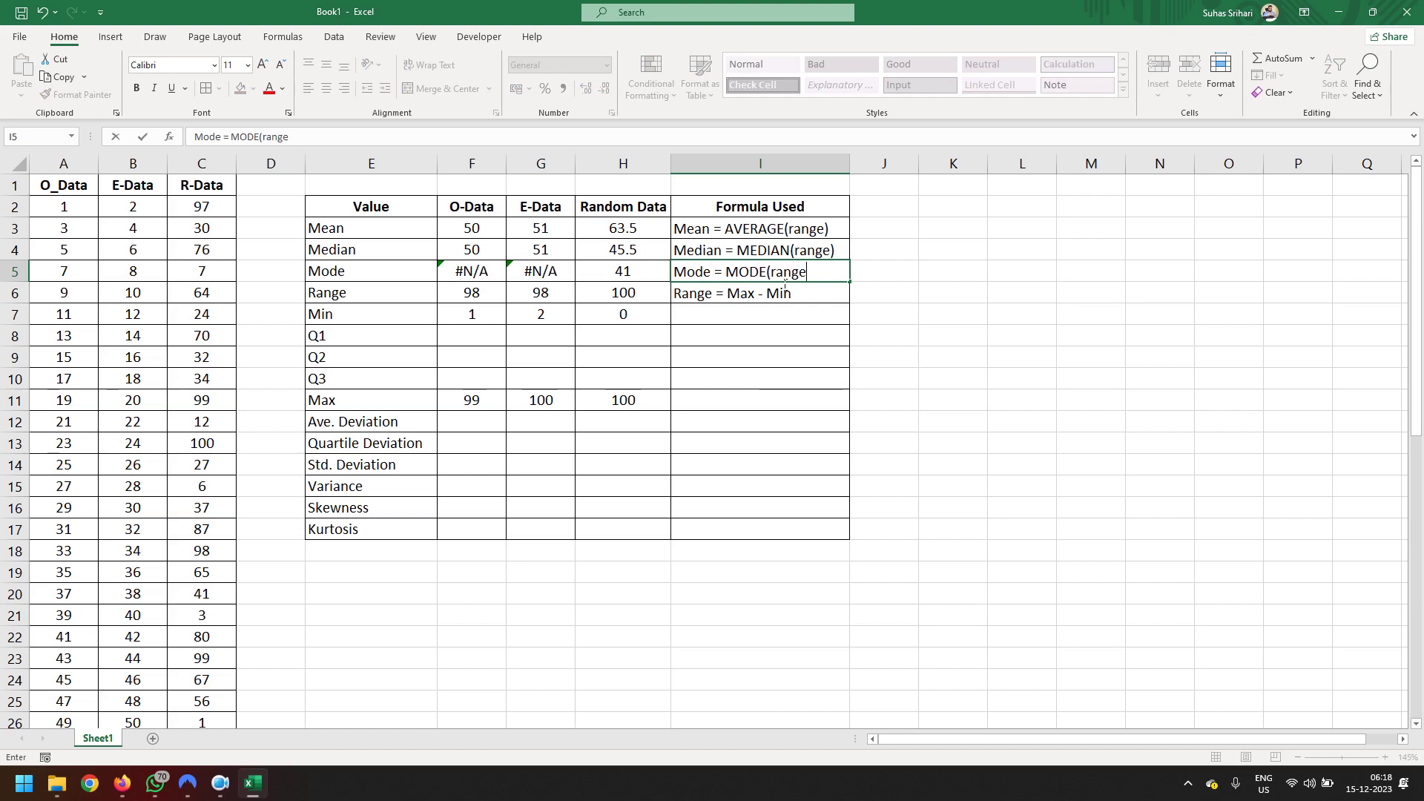
pyautogui.click(905, 395)
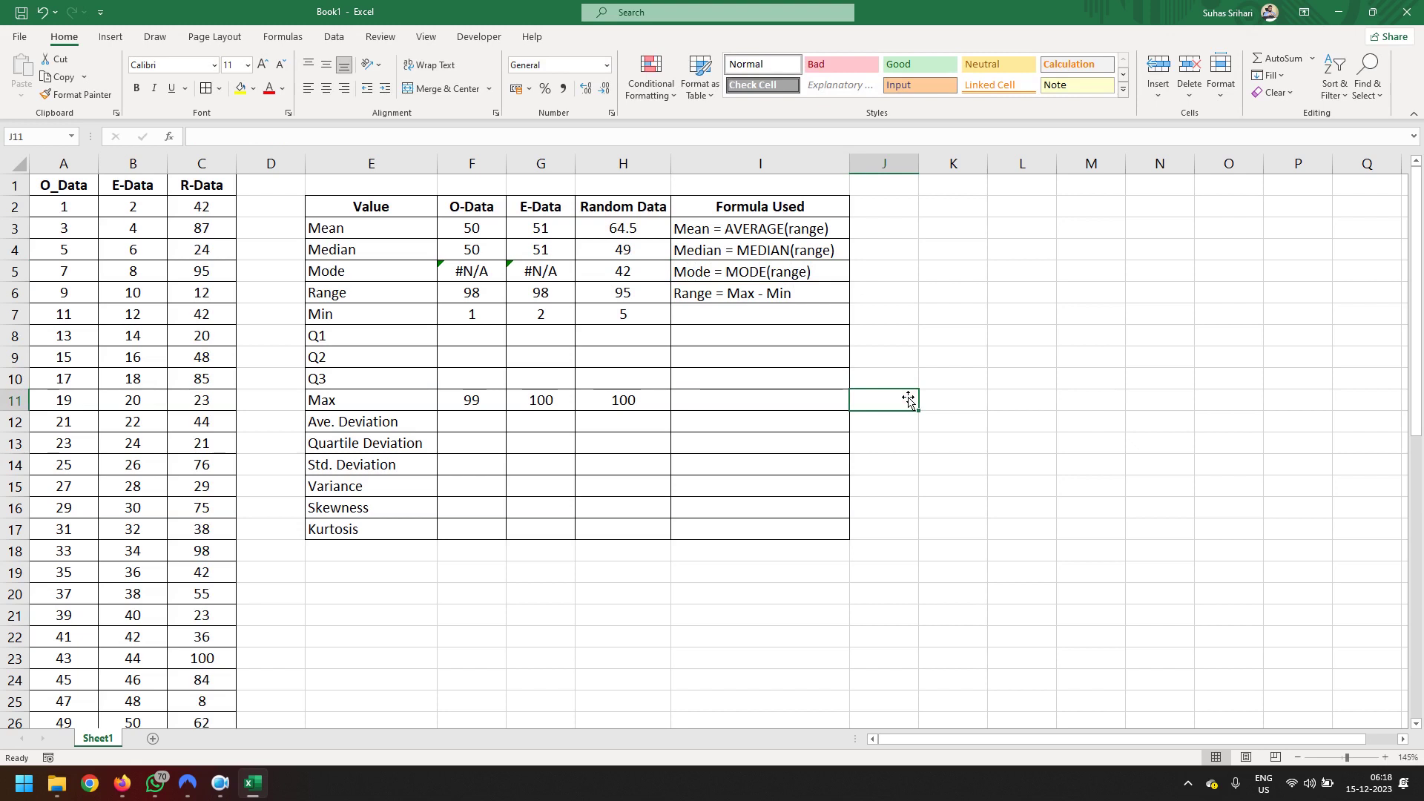
pyautogui.click(755, 319)
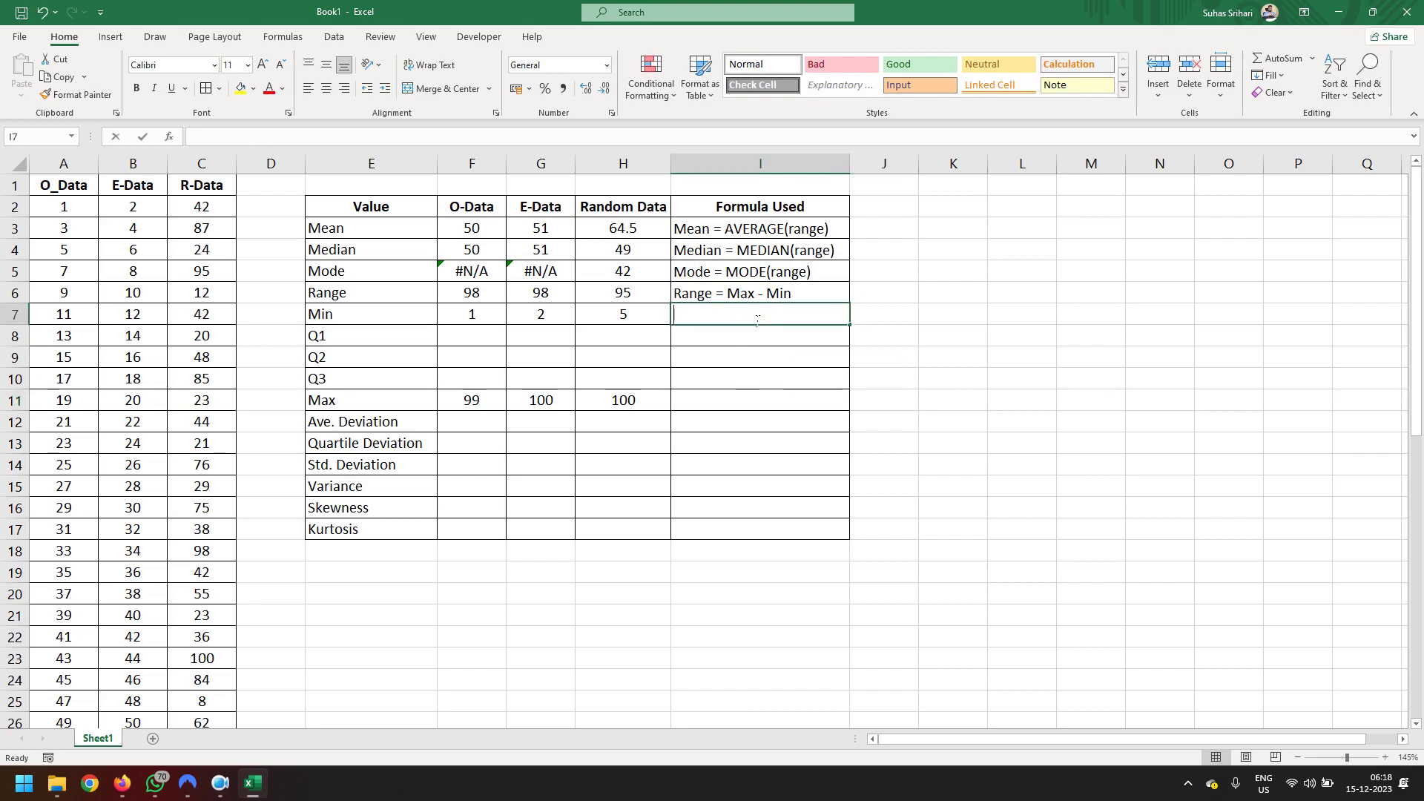
pyautogui.write('Mini')
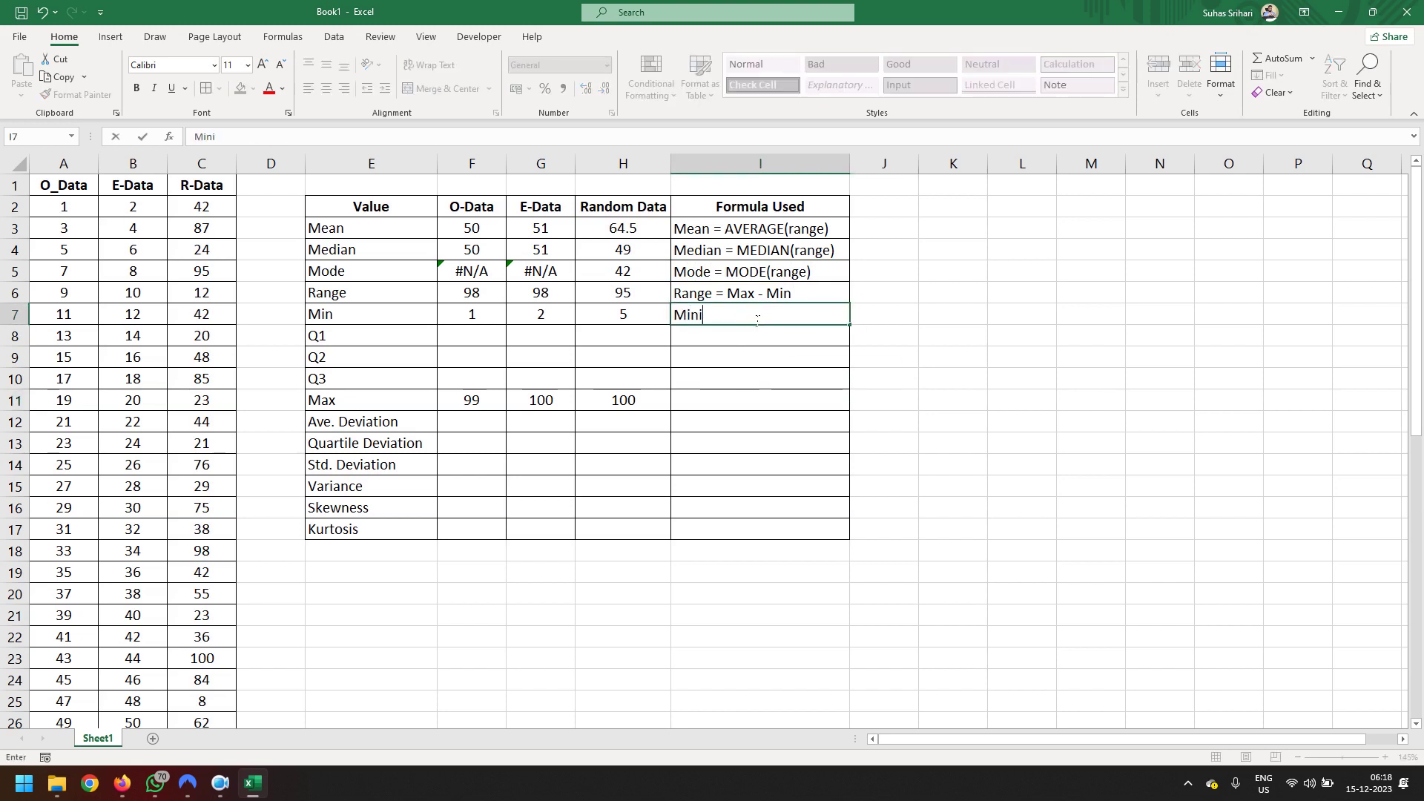
pyautogui.write('mum')
pyautogui.write(' = MIN')
pyautogui.write('R')
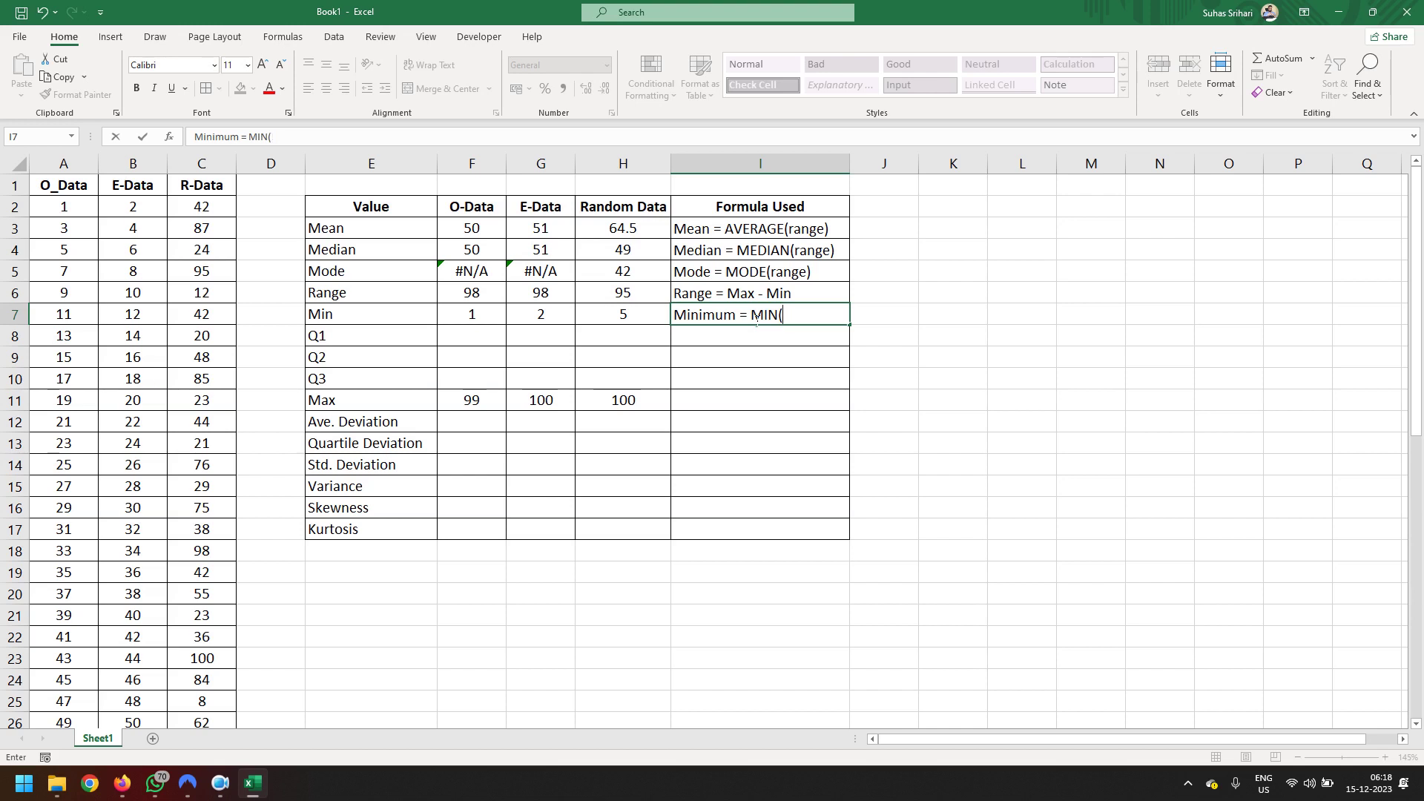
pyautogui.write('range')
pyautogui.press('Return')
pyautogui.press('Down')
pyautogui.press('Down')
pyautogui.press('Down')
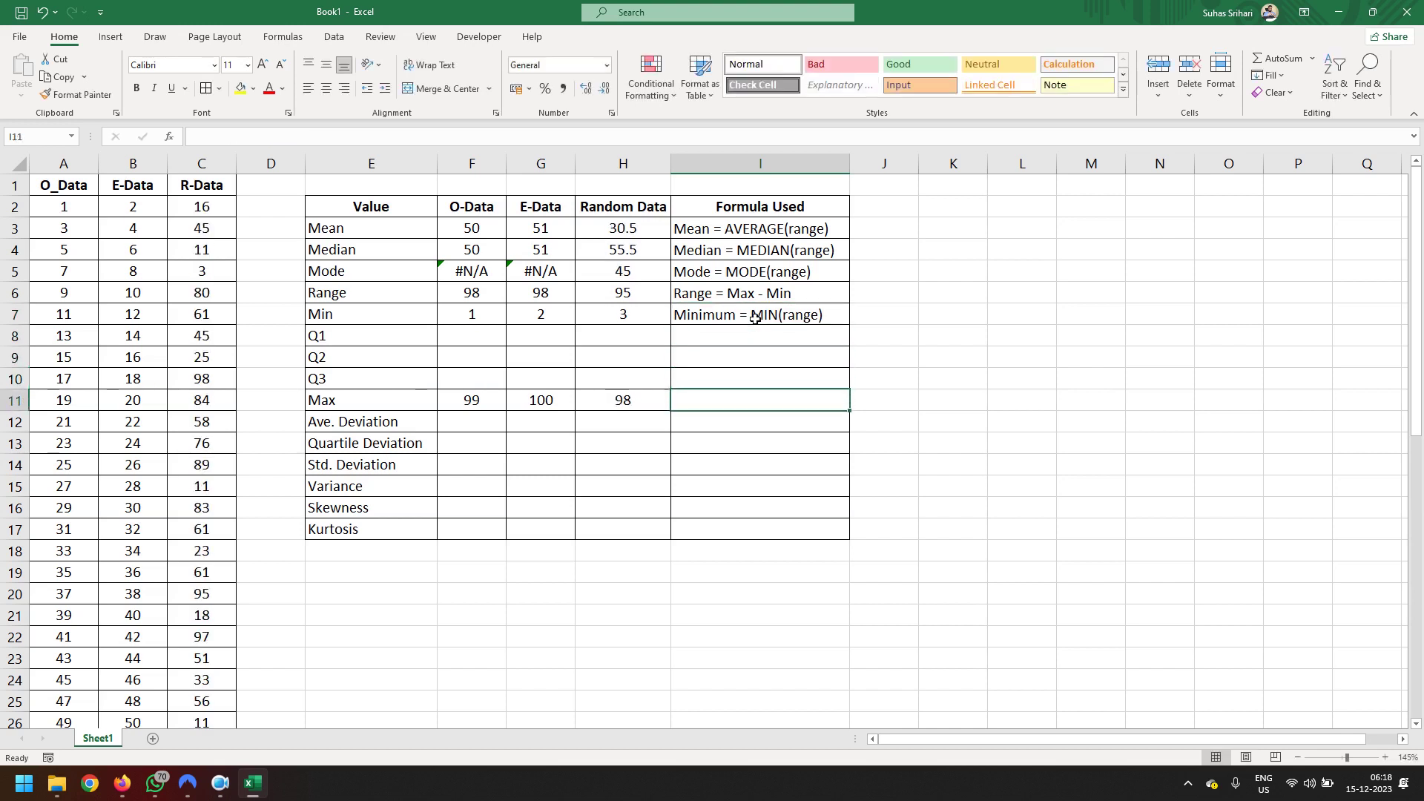
pyautogui.write('Ma')
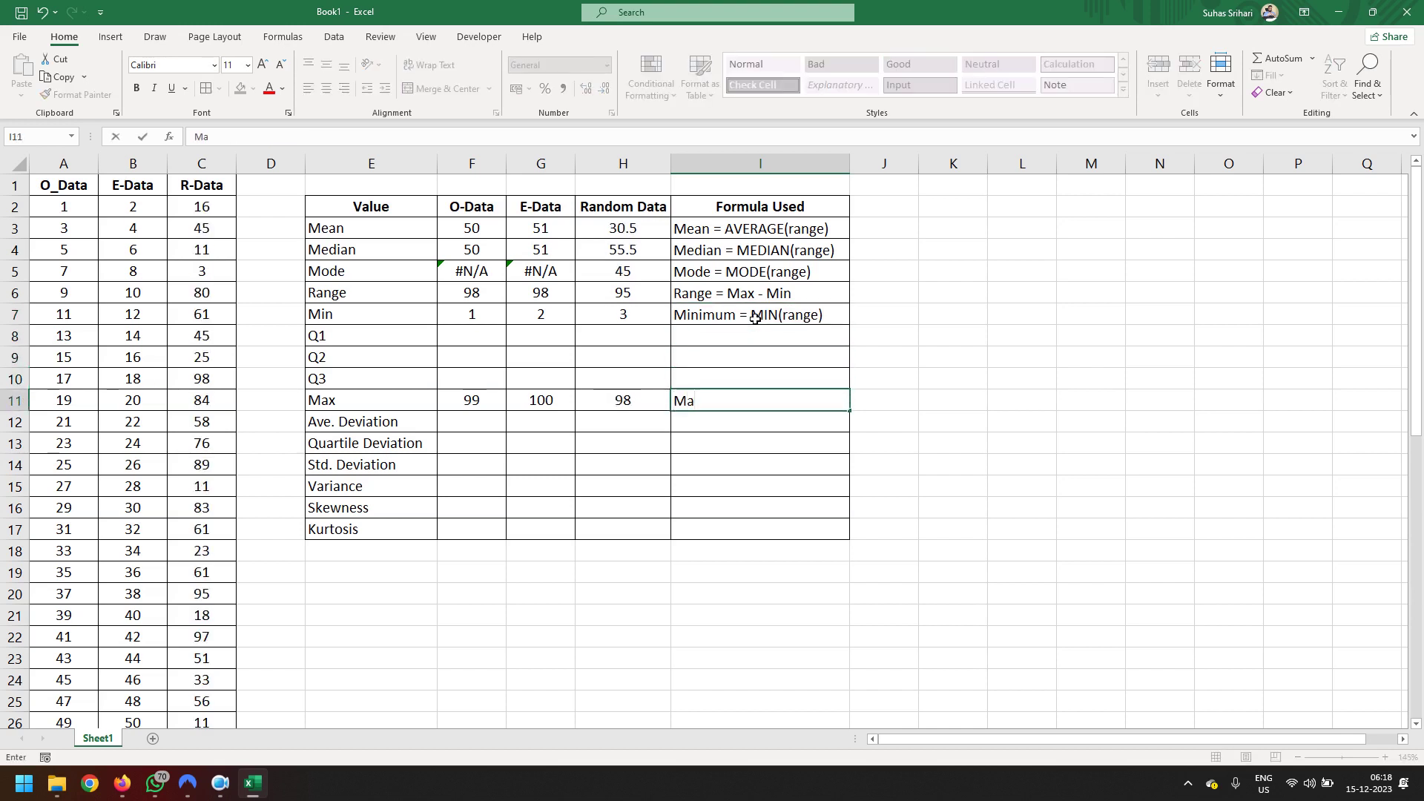
pyautogui.write('ximum = ')
pyautogui.write('MAX')
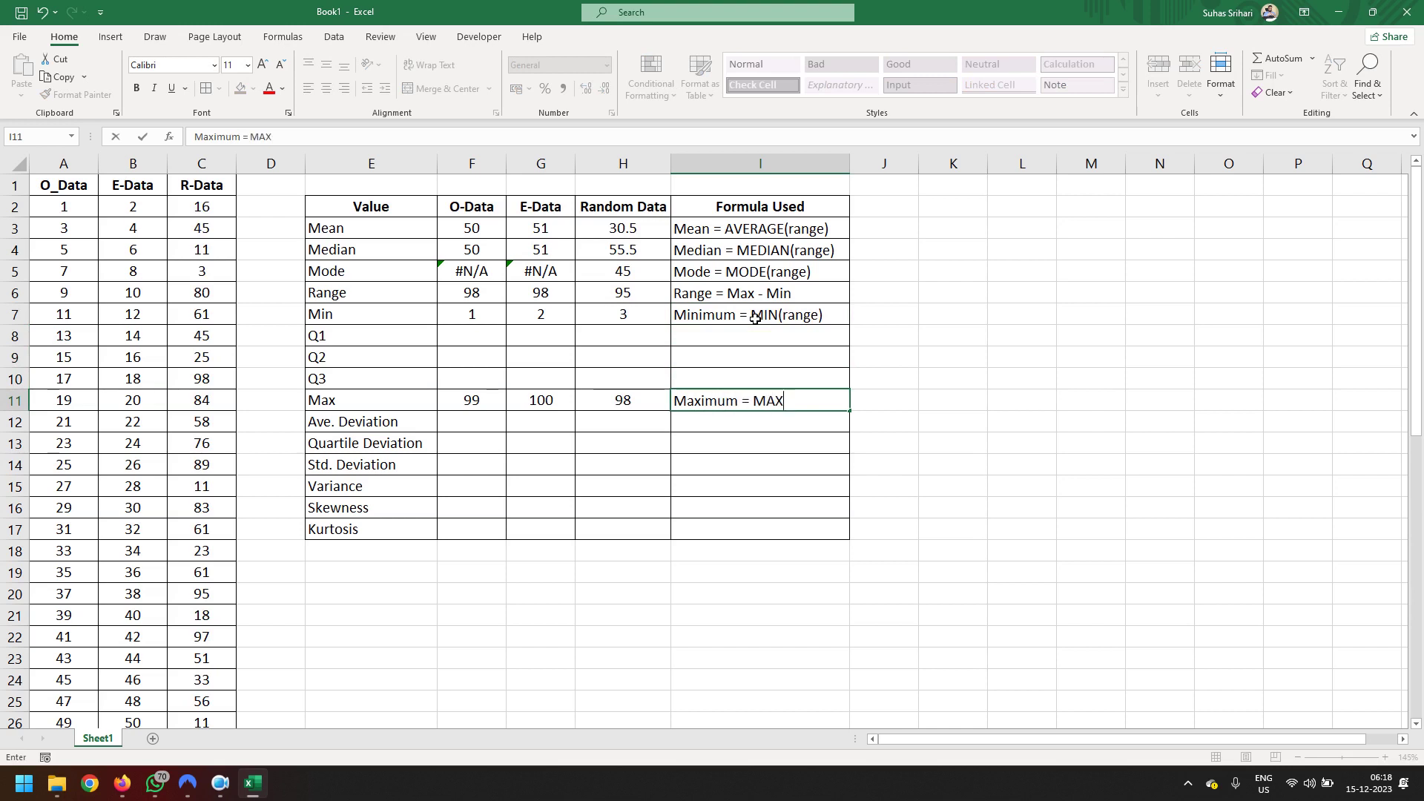
pyautogui.write('(ran')
pyautogui.write('ge')
pyautogui.press('Return')
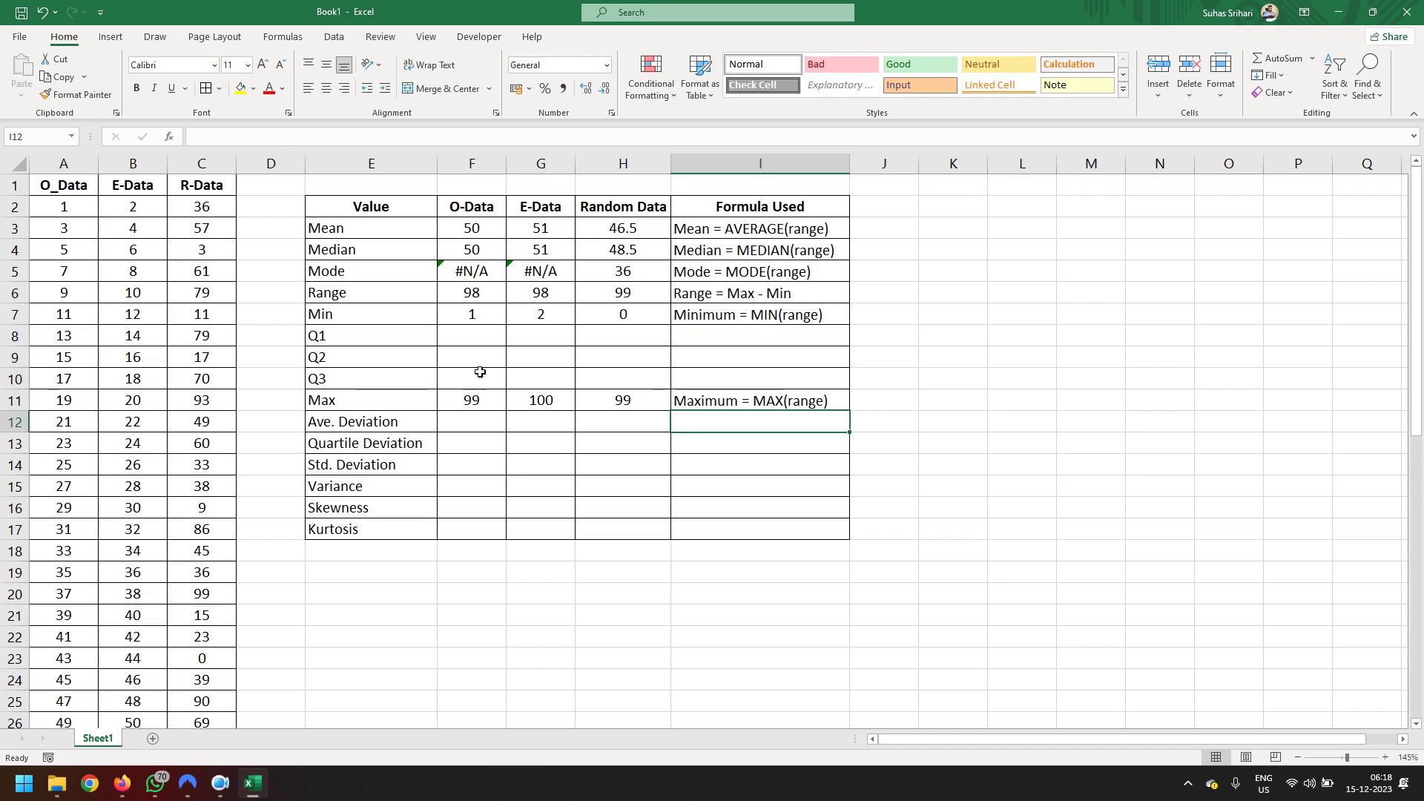
# Enter =QUARTILE(A2:A51,1) in F8, giving an O-Data first quartile of 25.5.
pyautogui.click(474, 346)
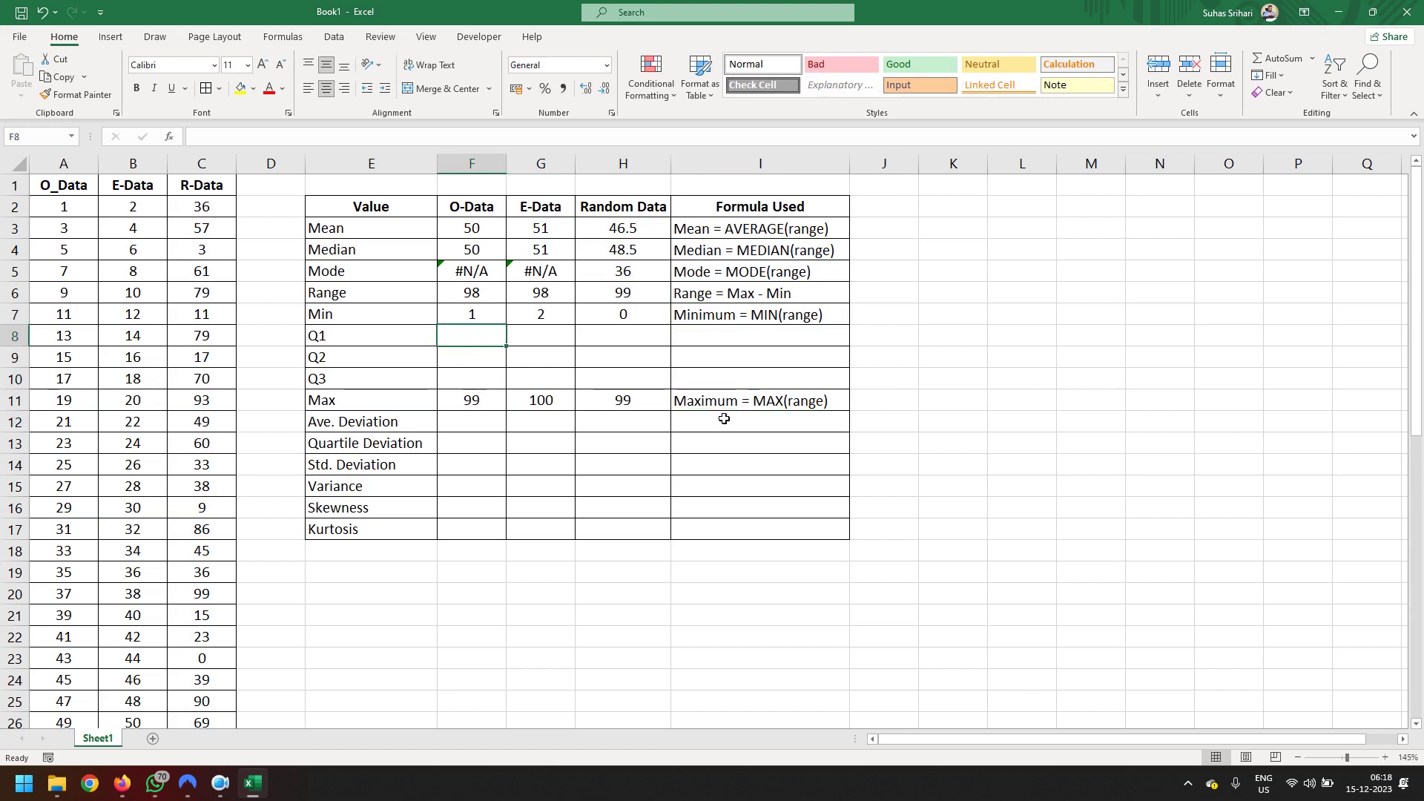
pyautogui.write('=')
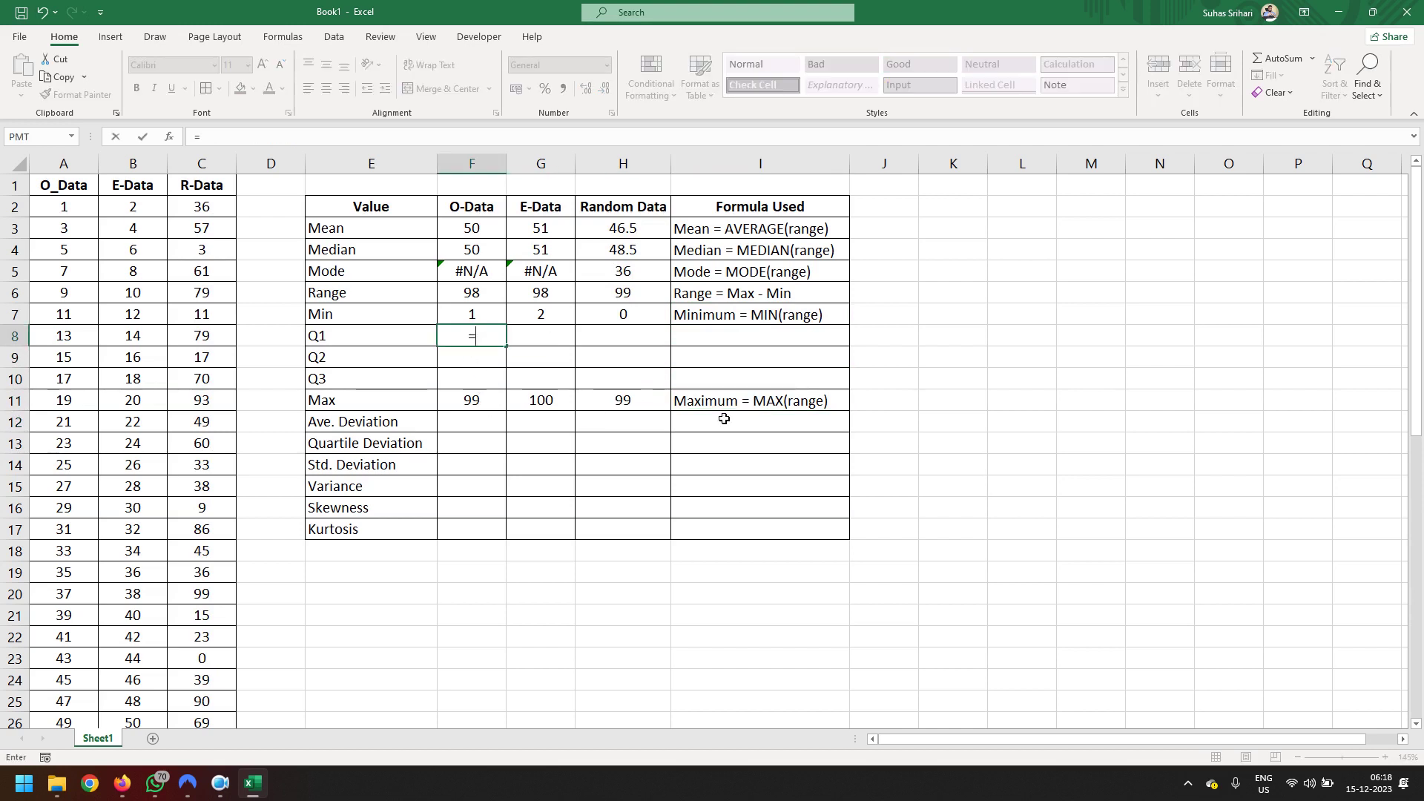
pyautogui.write('quar')
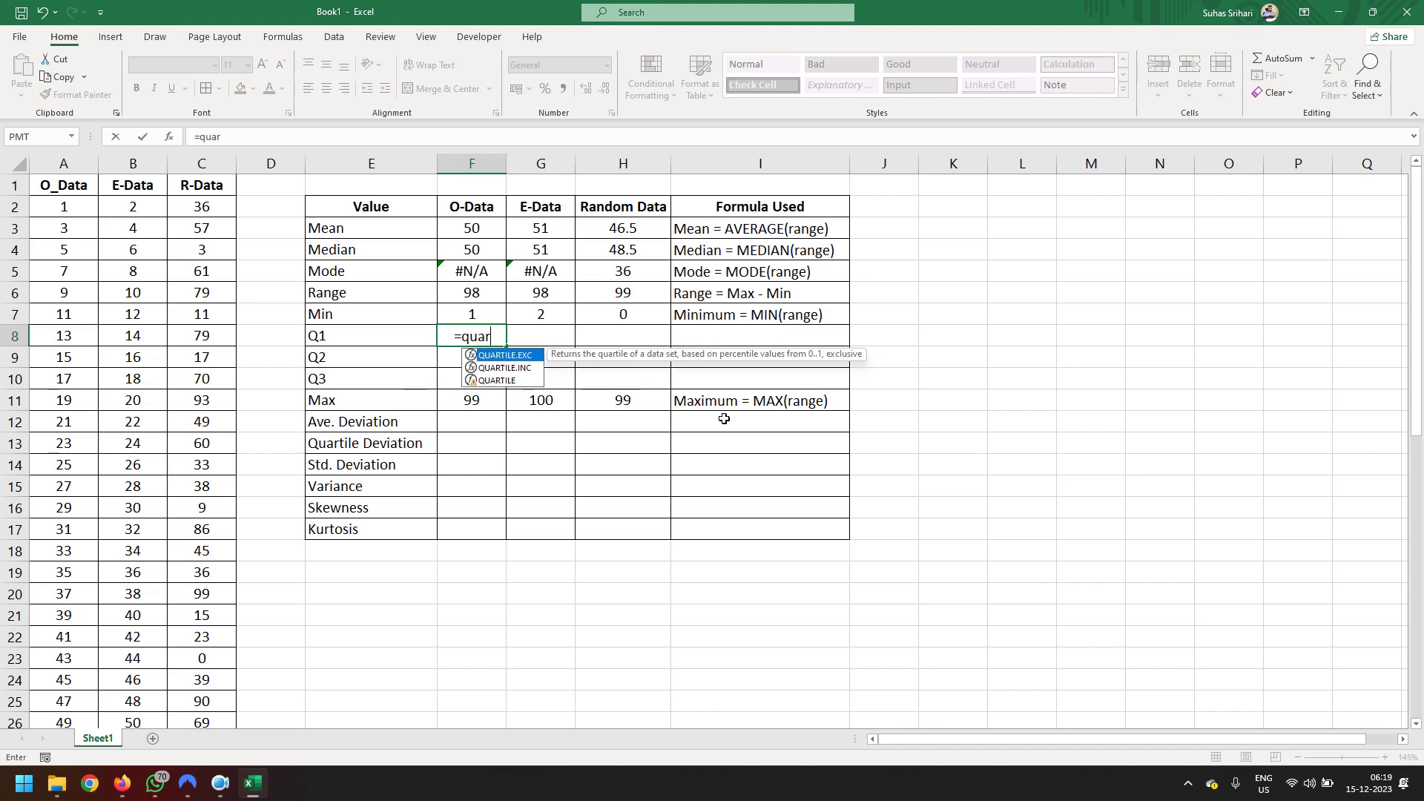
pyautogui.write('tile')
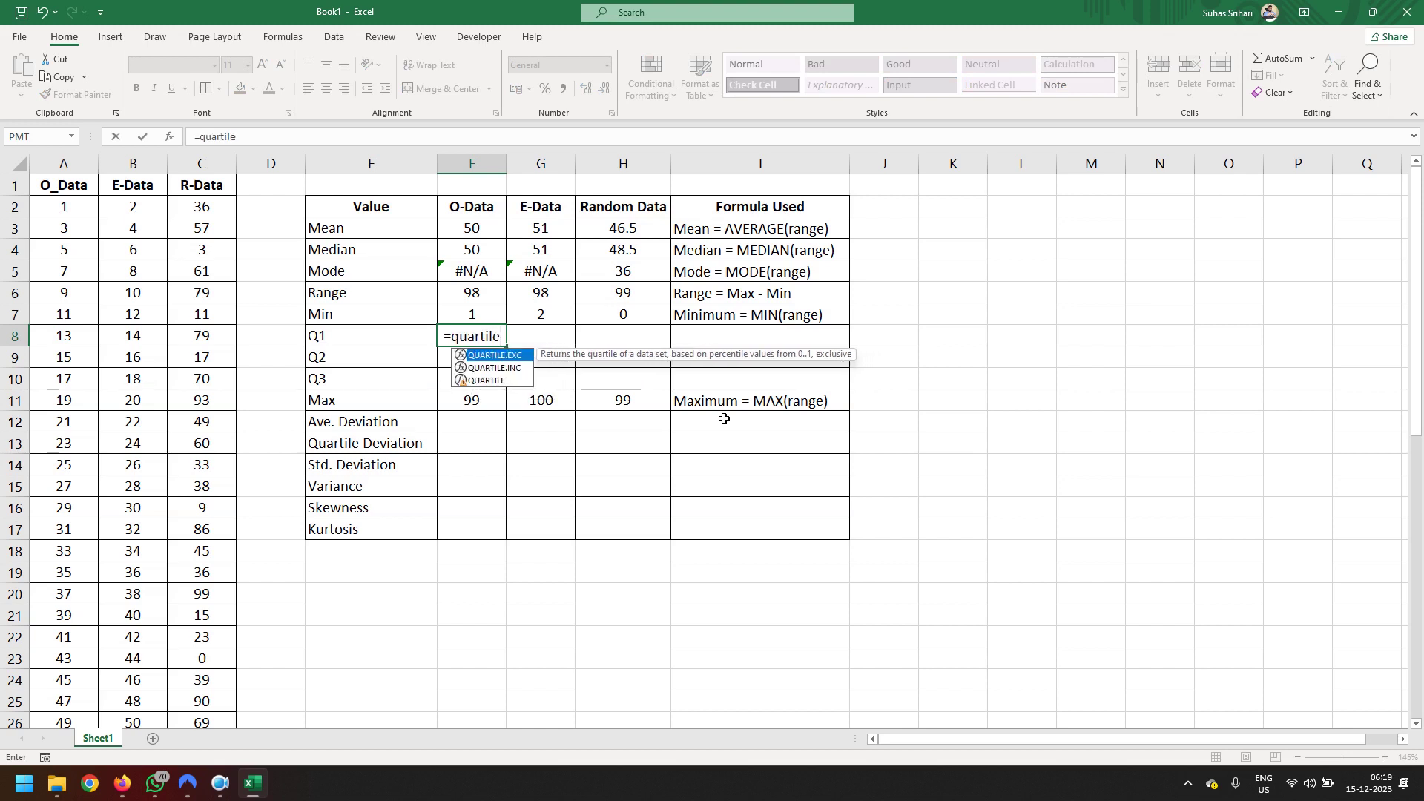
pyautogui.doubleClick(490, 380)
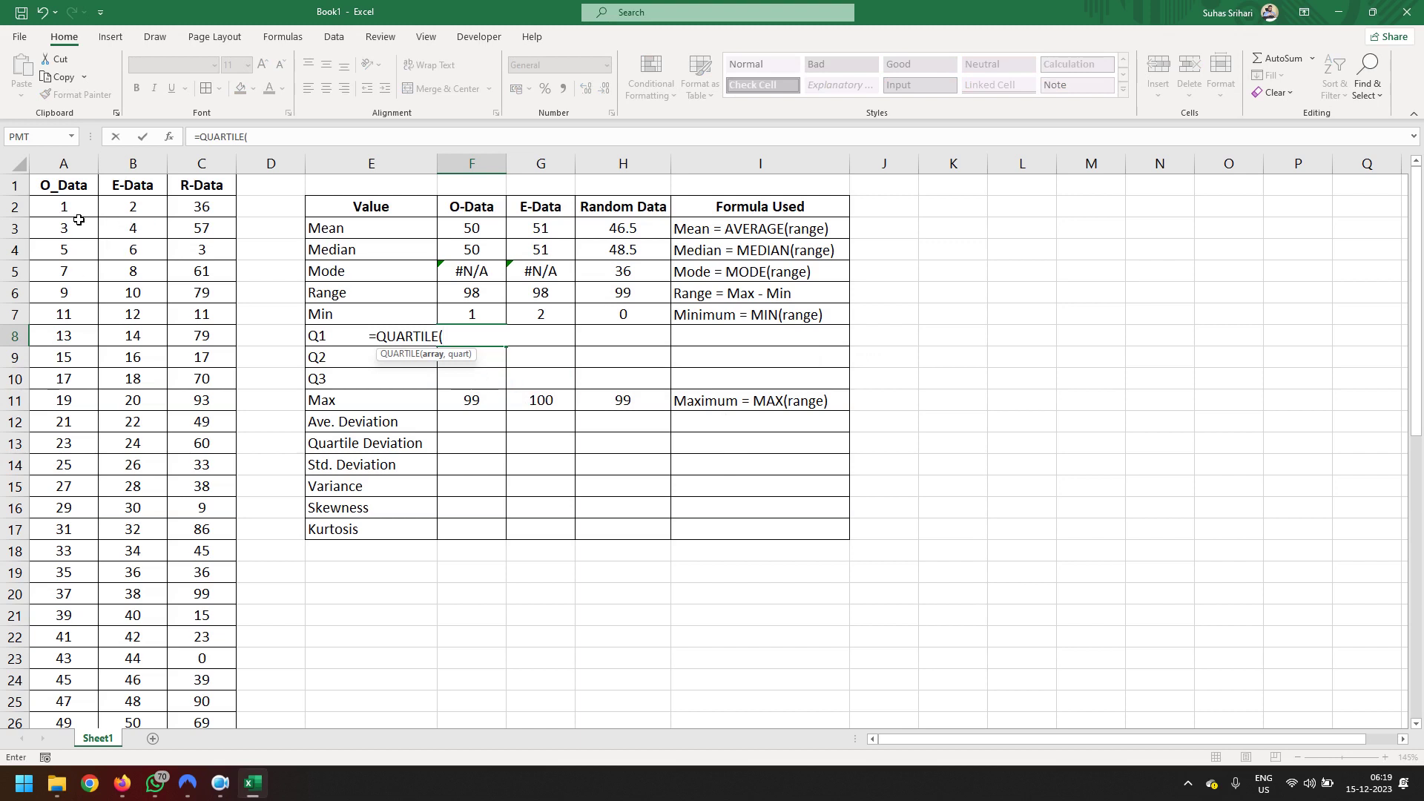
pyautogui.moveTo(78, 213); pyautogui.dragTo(74, 689)
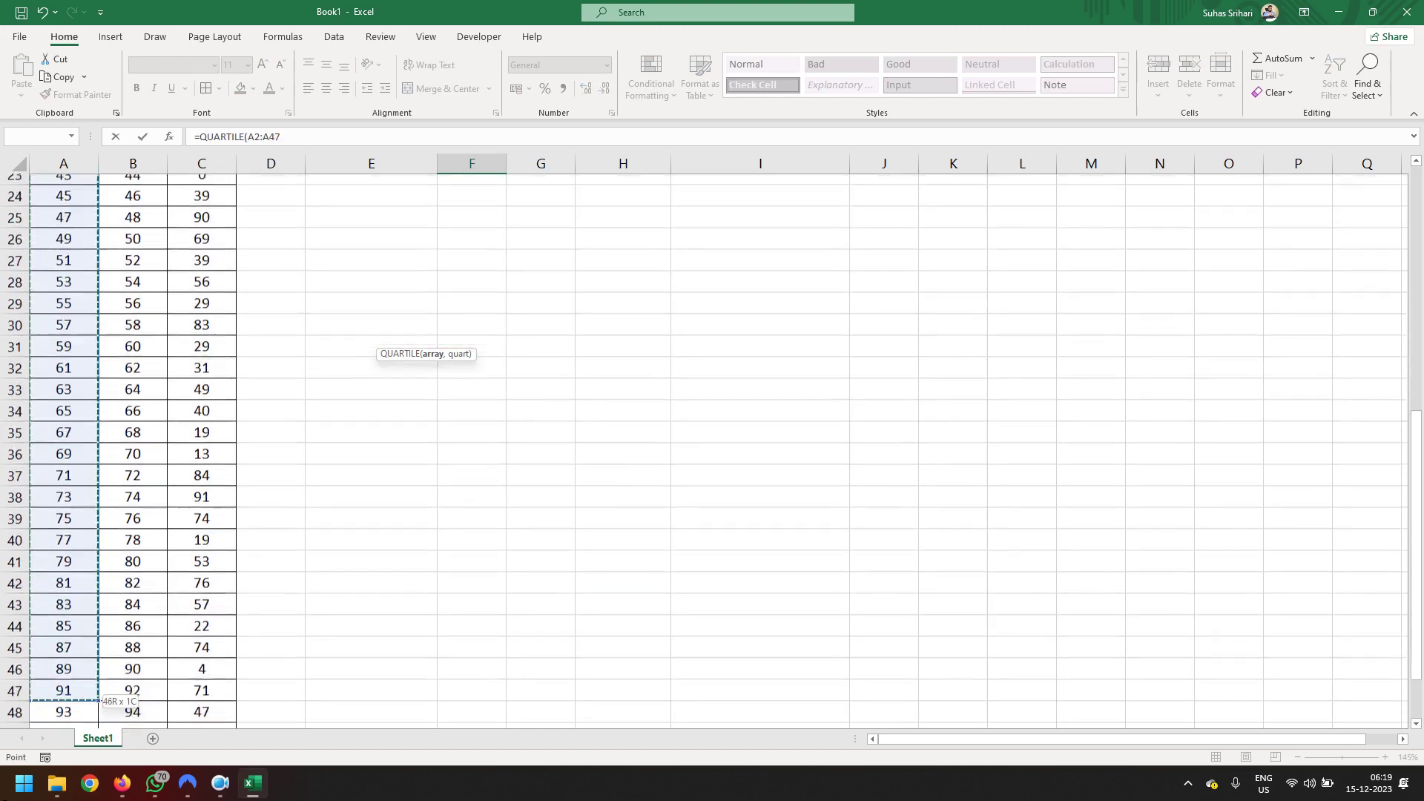
pyautogui.moveTo(74, 688); pyautogui.dragTo(59, 679)
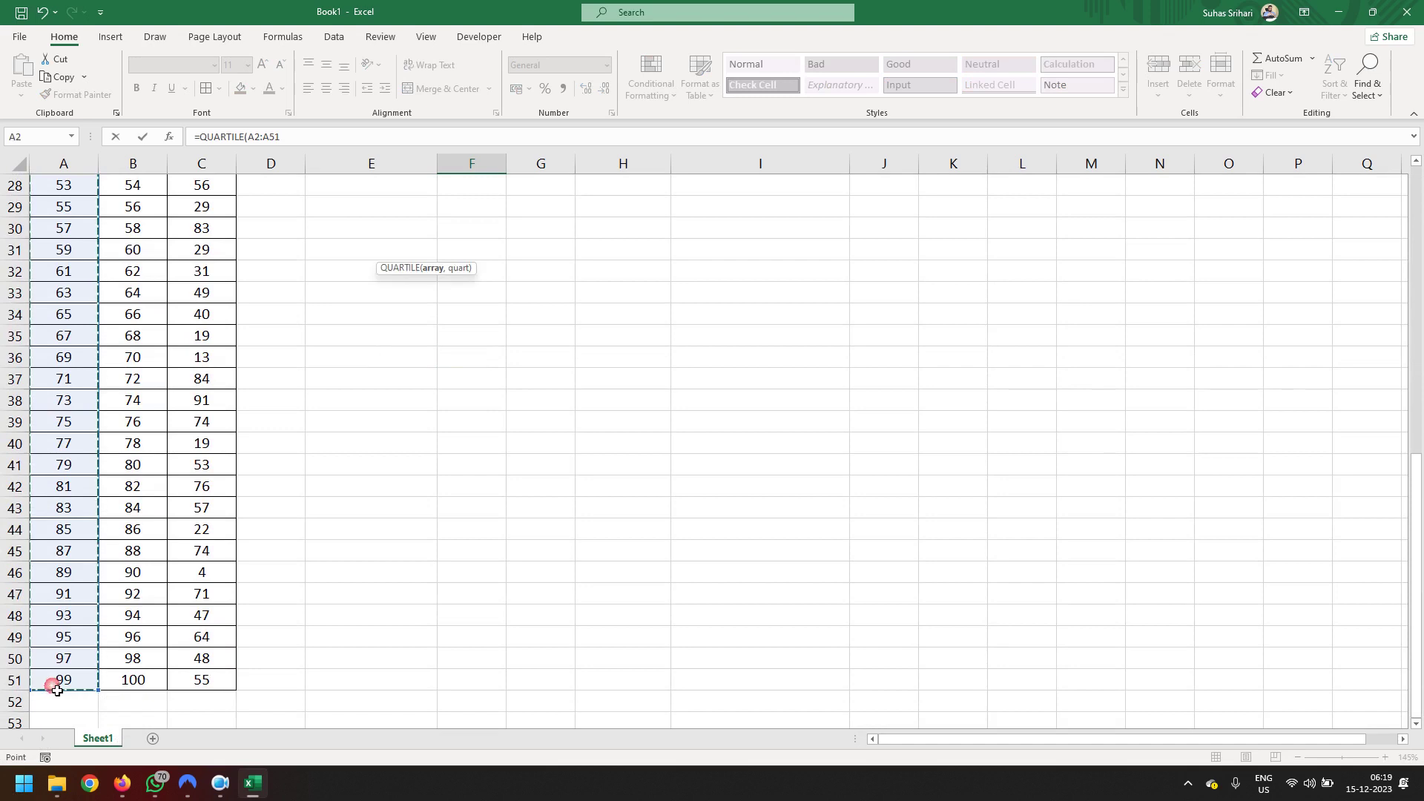
pyautogui.scroll(7, 336, 445)
pyautogui.scroll(2, 445, 408)
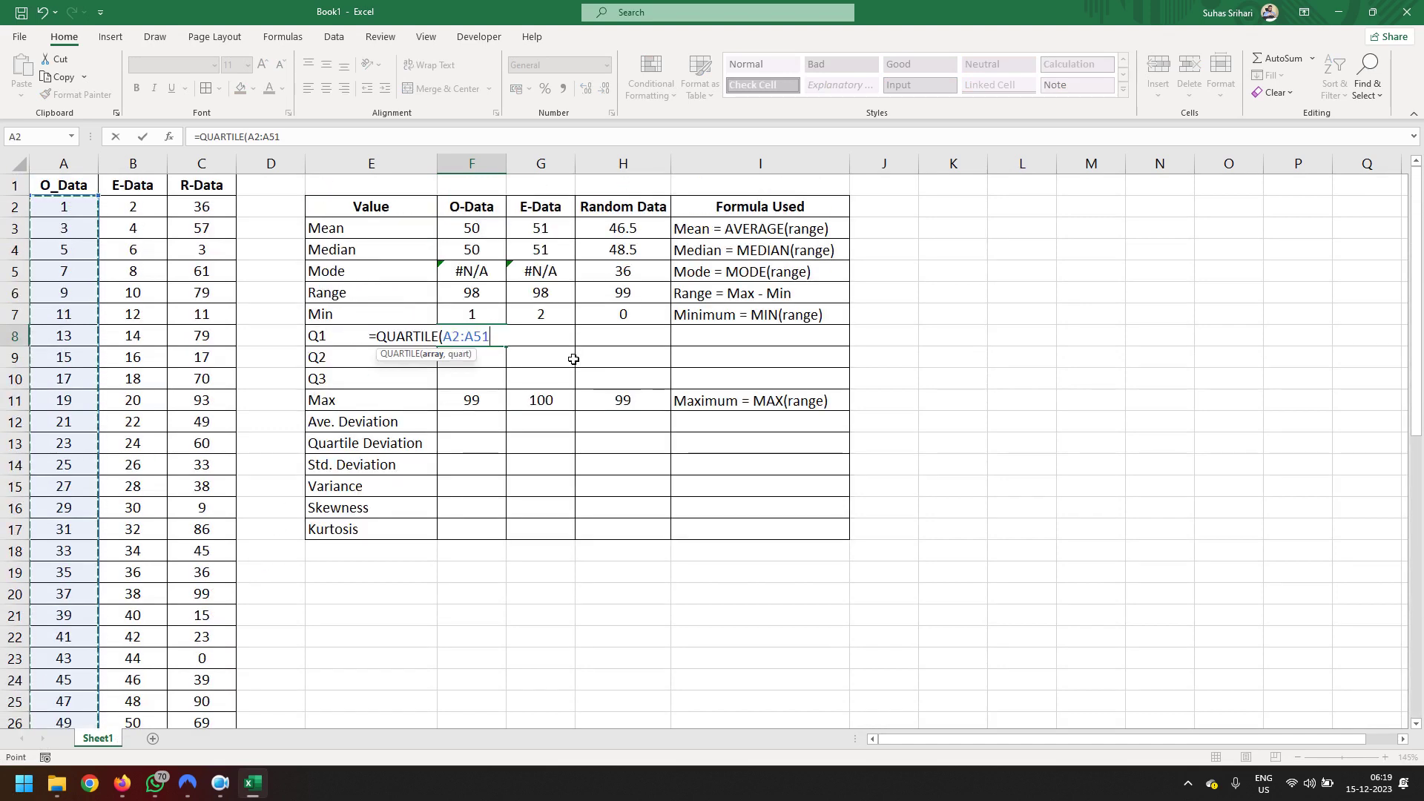
pyautogui.write(',')
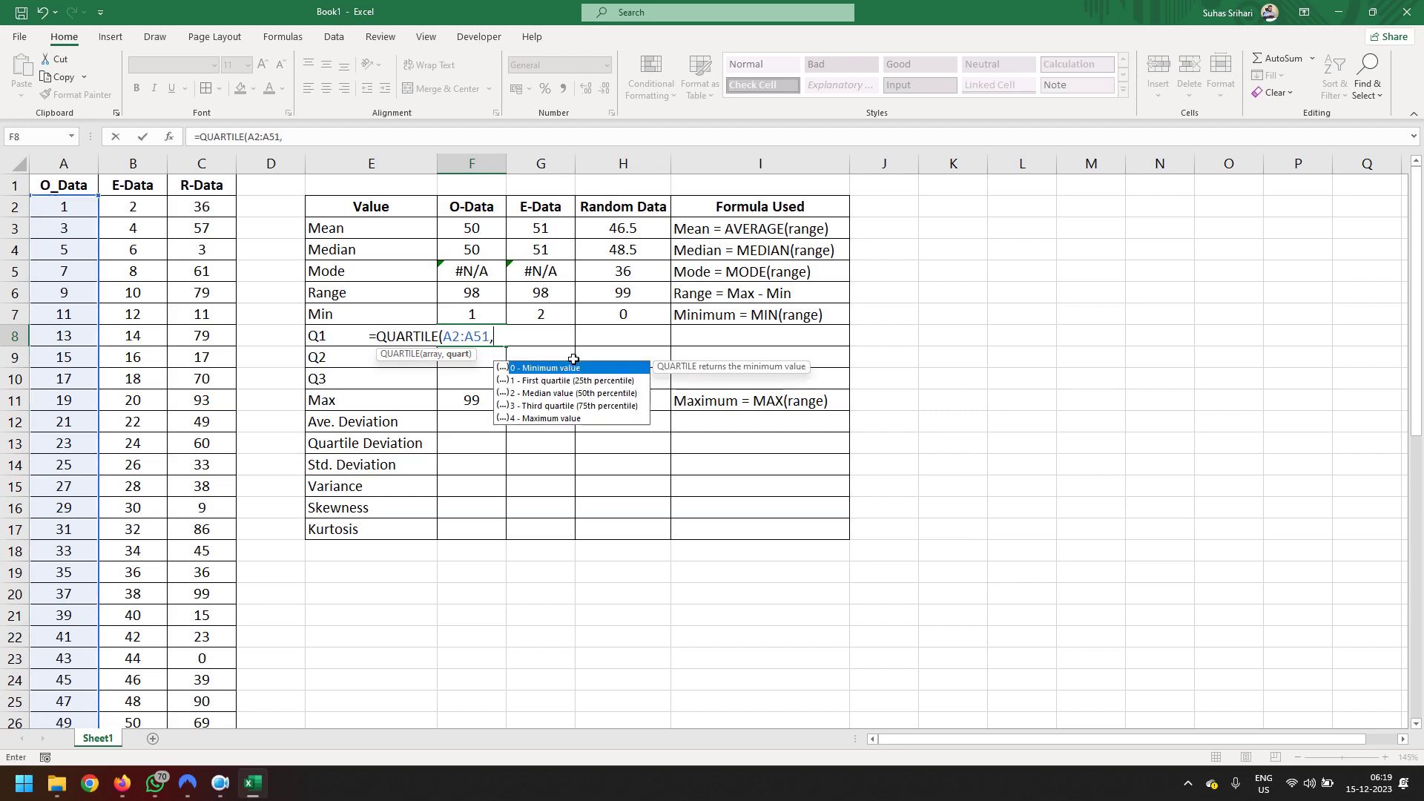
pyautogui.write('1')
pyautogui.press('Return')
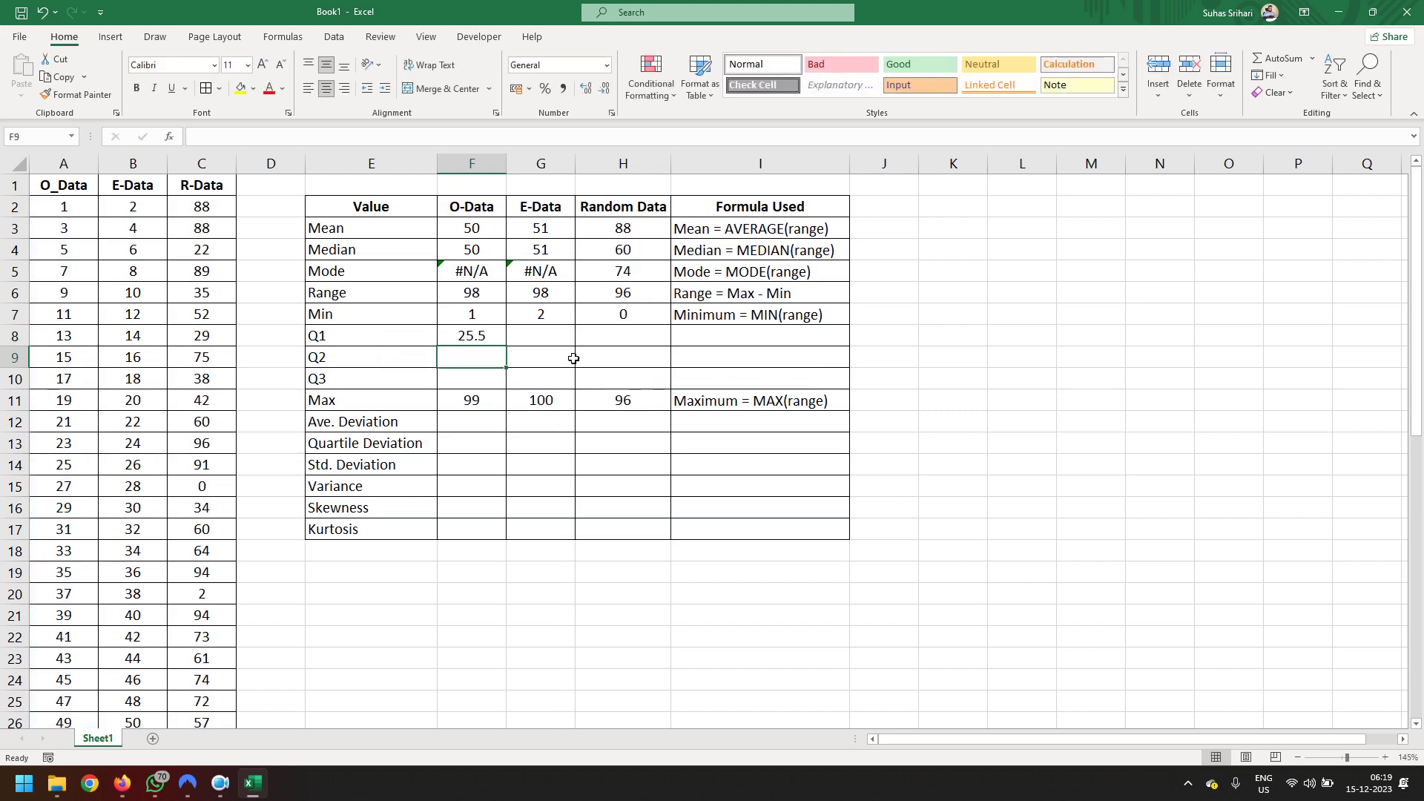
pyautogui.click(466, 338)
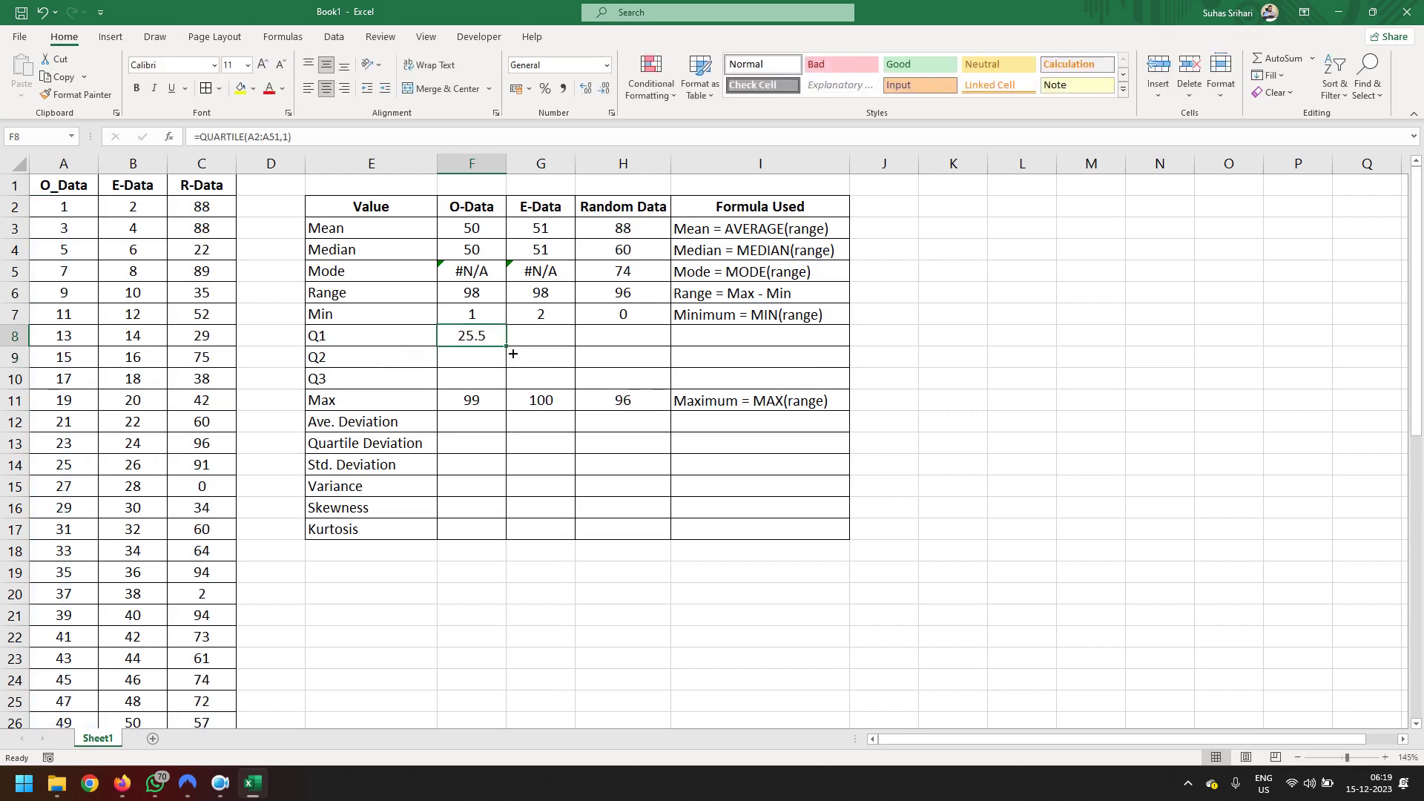
# Fill the Q1 formula from F8 across to H8 for E-Data and Random Data.
pyautogui.moveTo(508, 347); pyautogui.dragTo(628, 347)
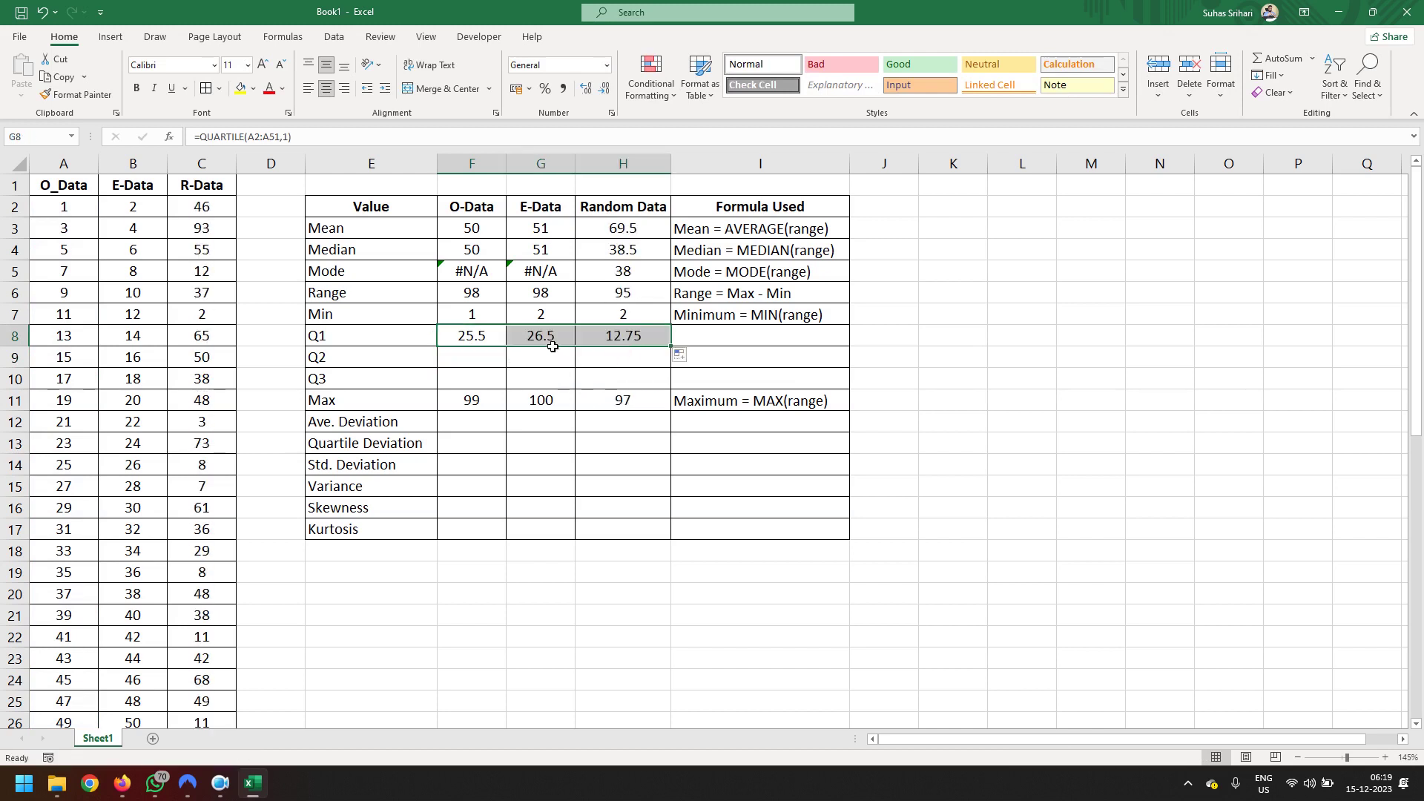
pyautogui.click(470, 343)
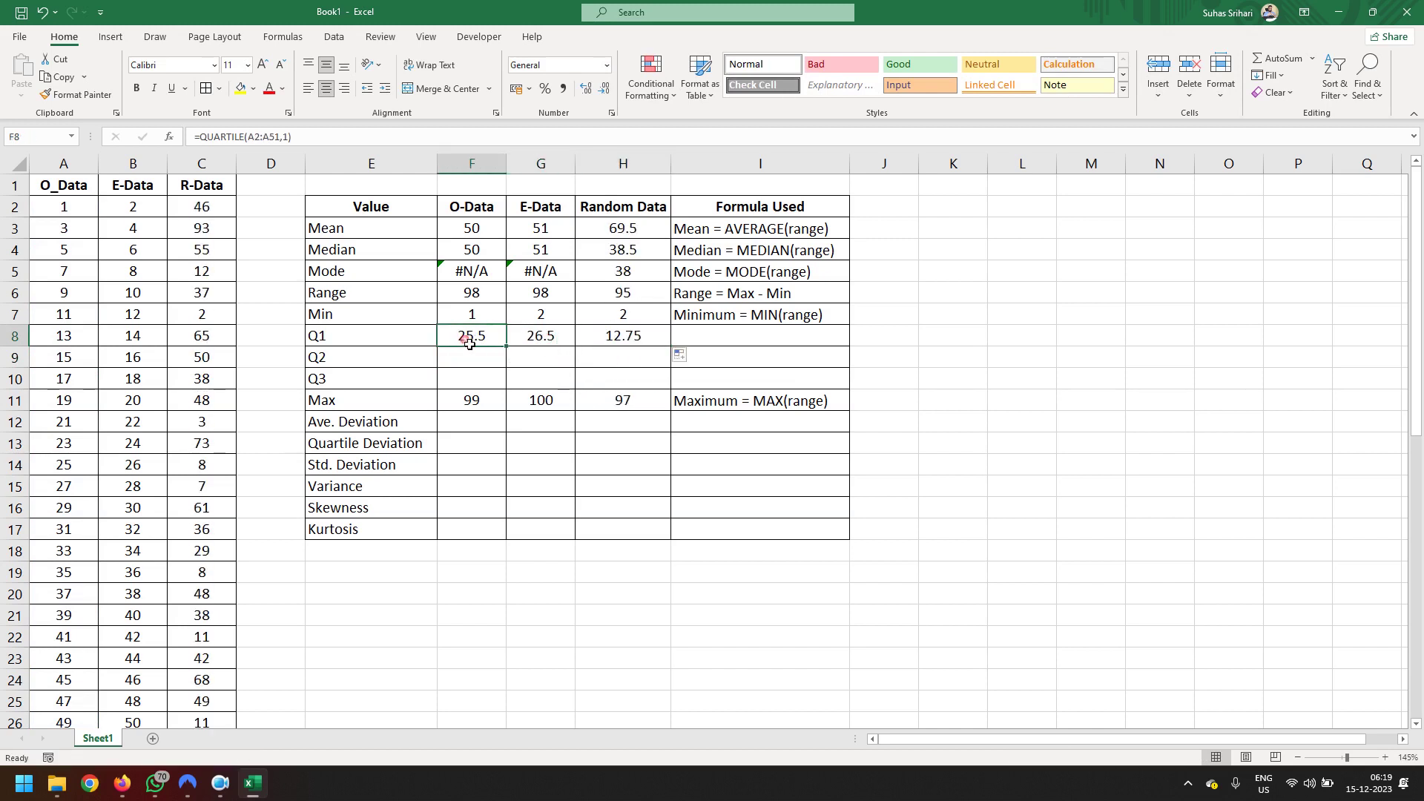
pyautogui.click(524, 345)
pyautogui.click(633, 341)
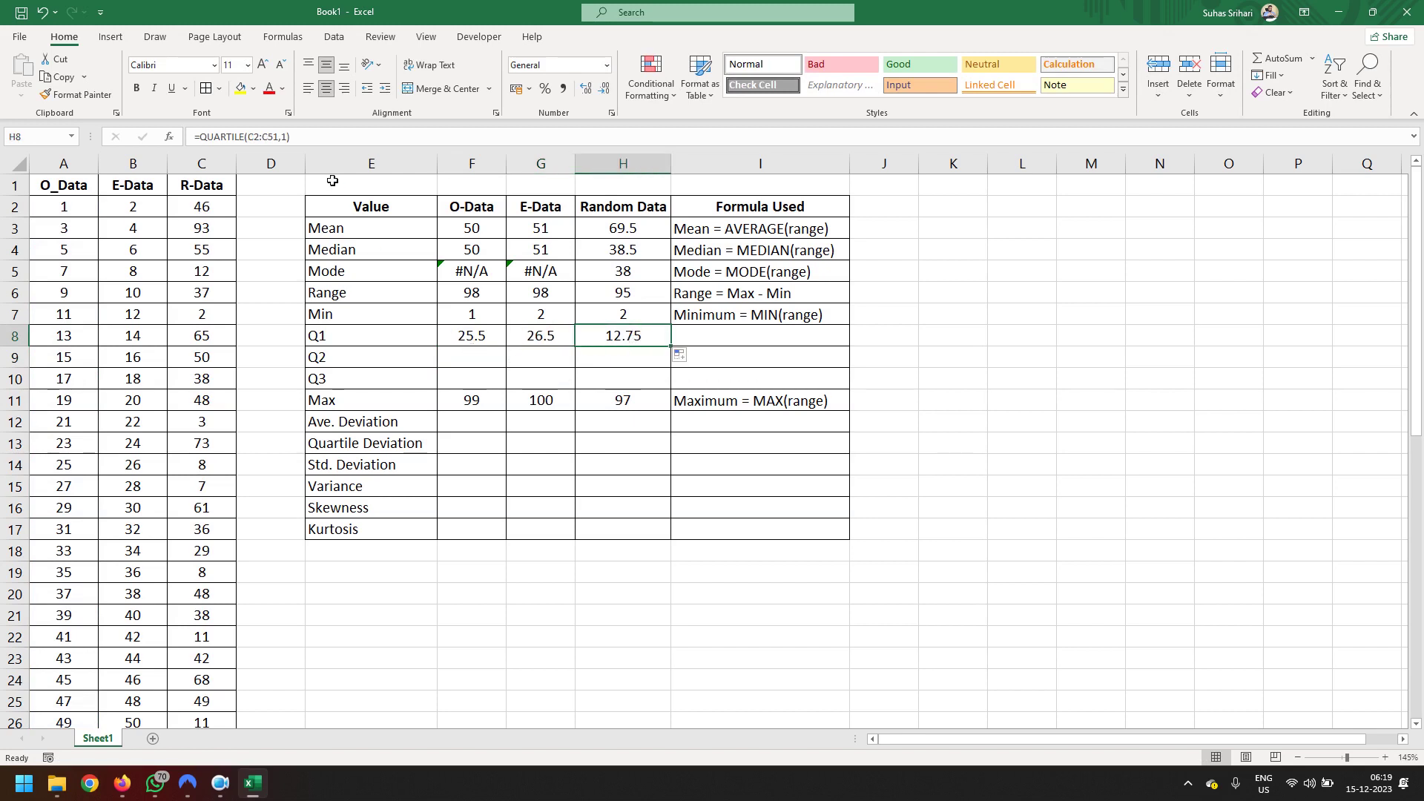
# Check the QUARTILE ranges in the Random Data, E-Data and O-Data Q1 formulas, leaving them unchanged.
pyautogui.click(299, 144)
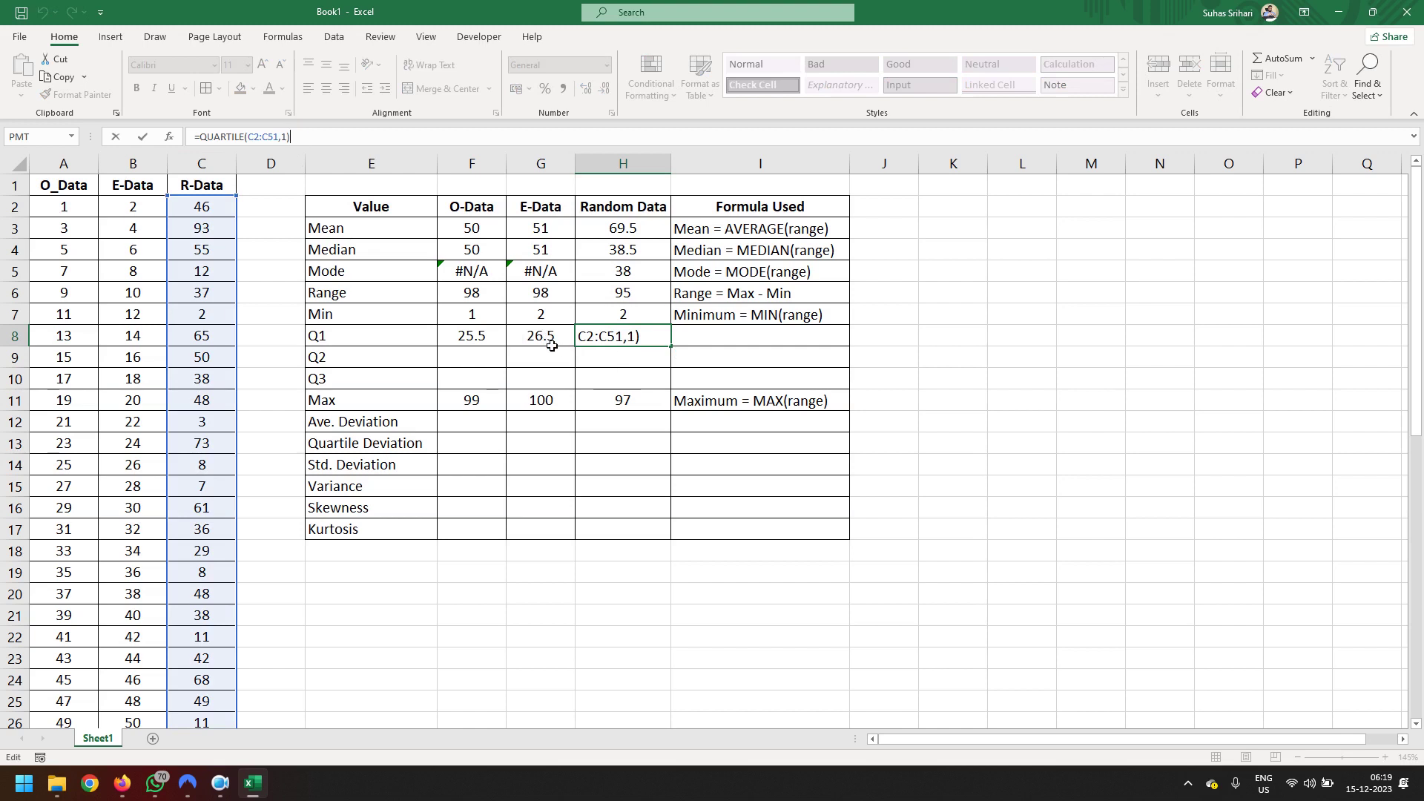
pyautogui.doubleClick(552, 346)
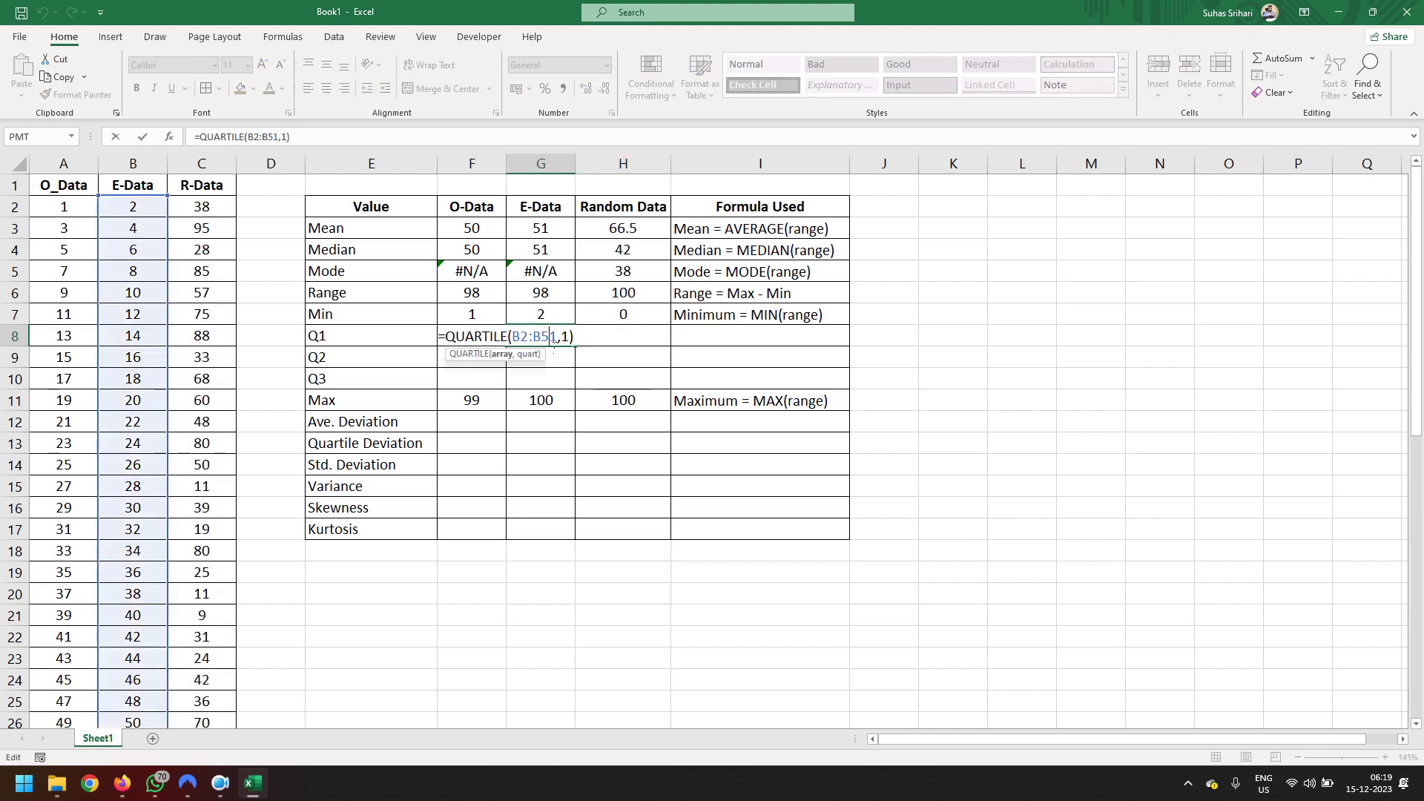
pyautogui.press('Return')
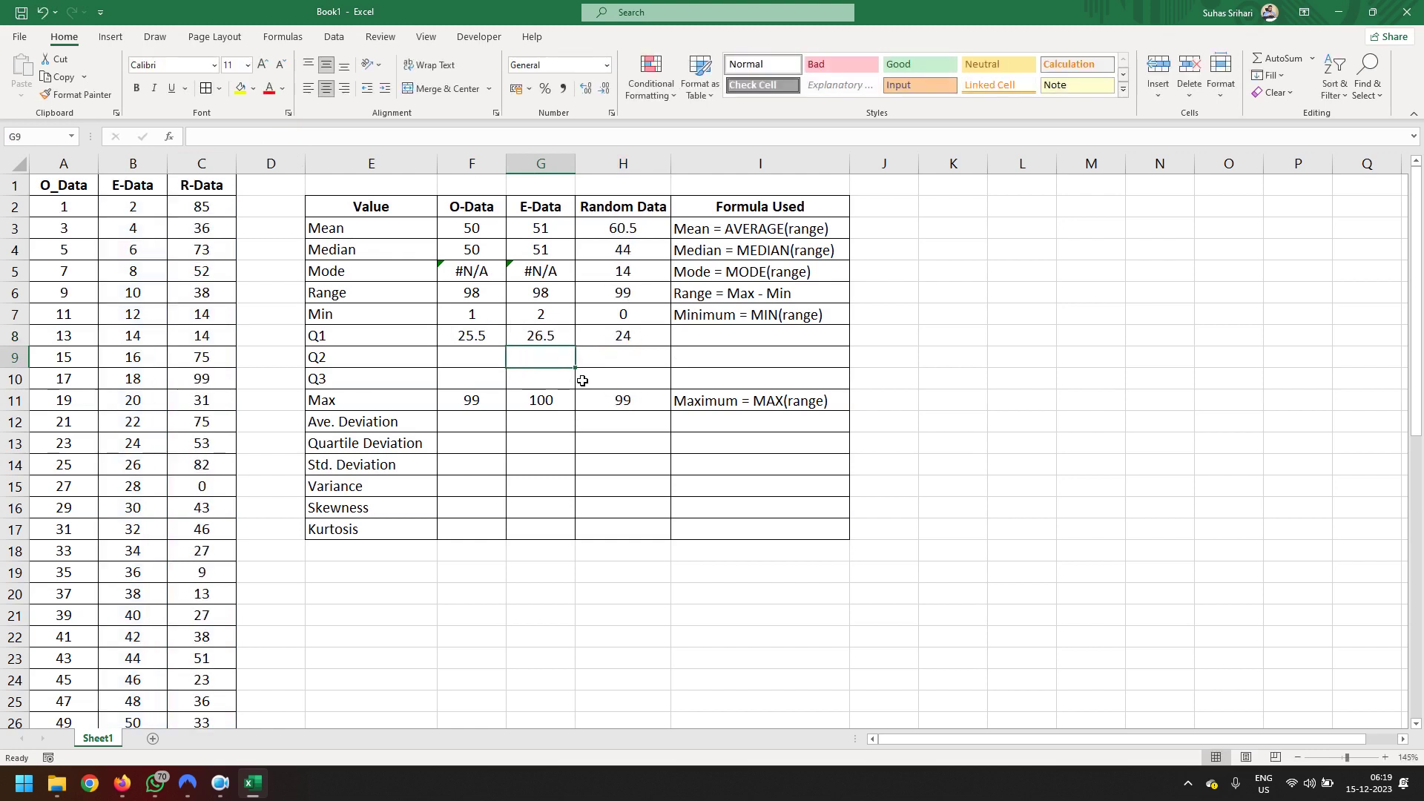
pyautogui.doubleClick(470, 339)
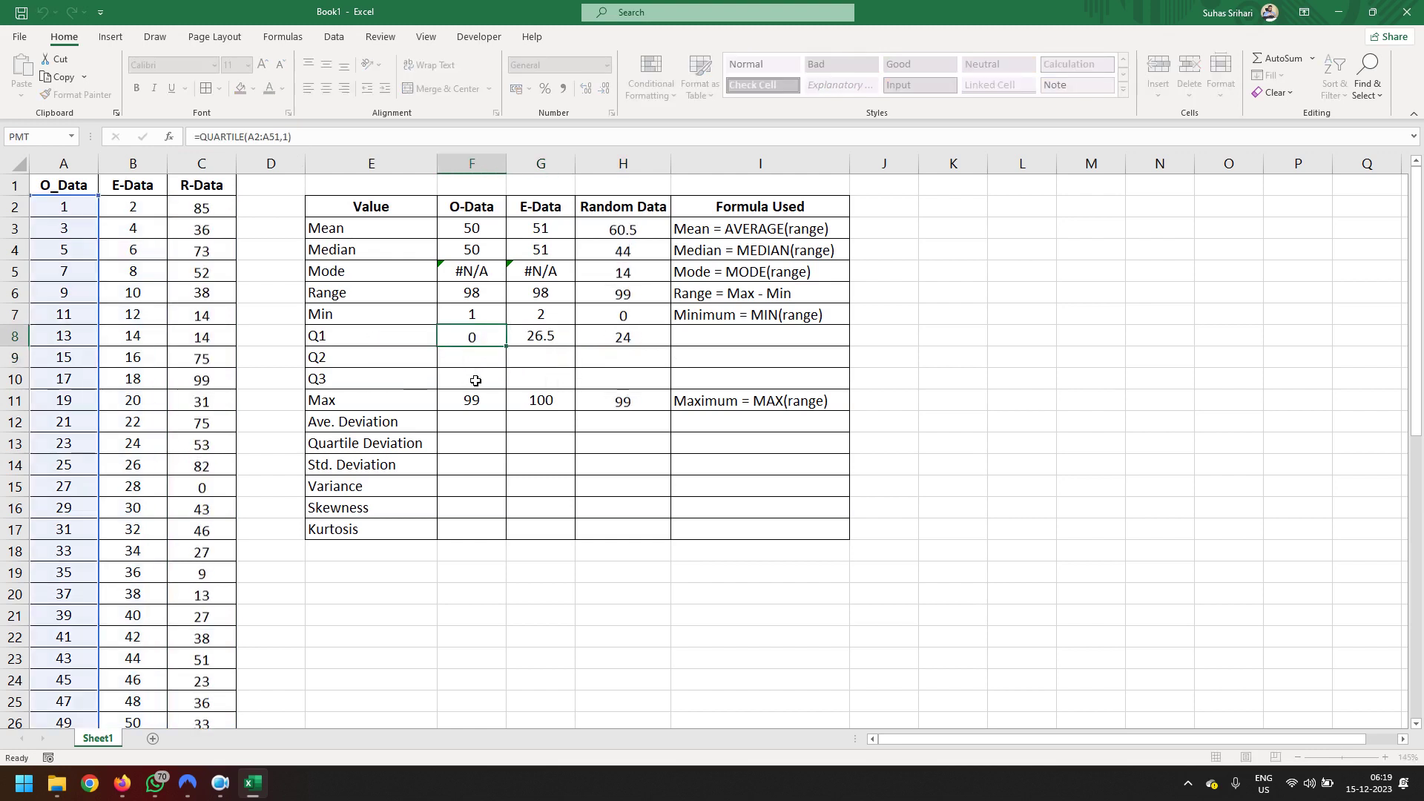
pyautogui.press('Return')
# Add the note 'Q1 = Quartile(range,Q_Value)' in I8 and widen column I to fit it.
pyautogui.click(715, 338)
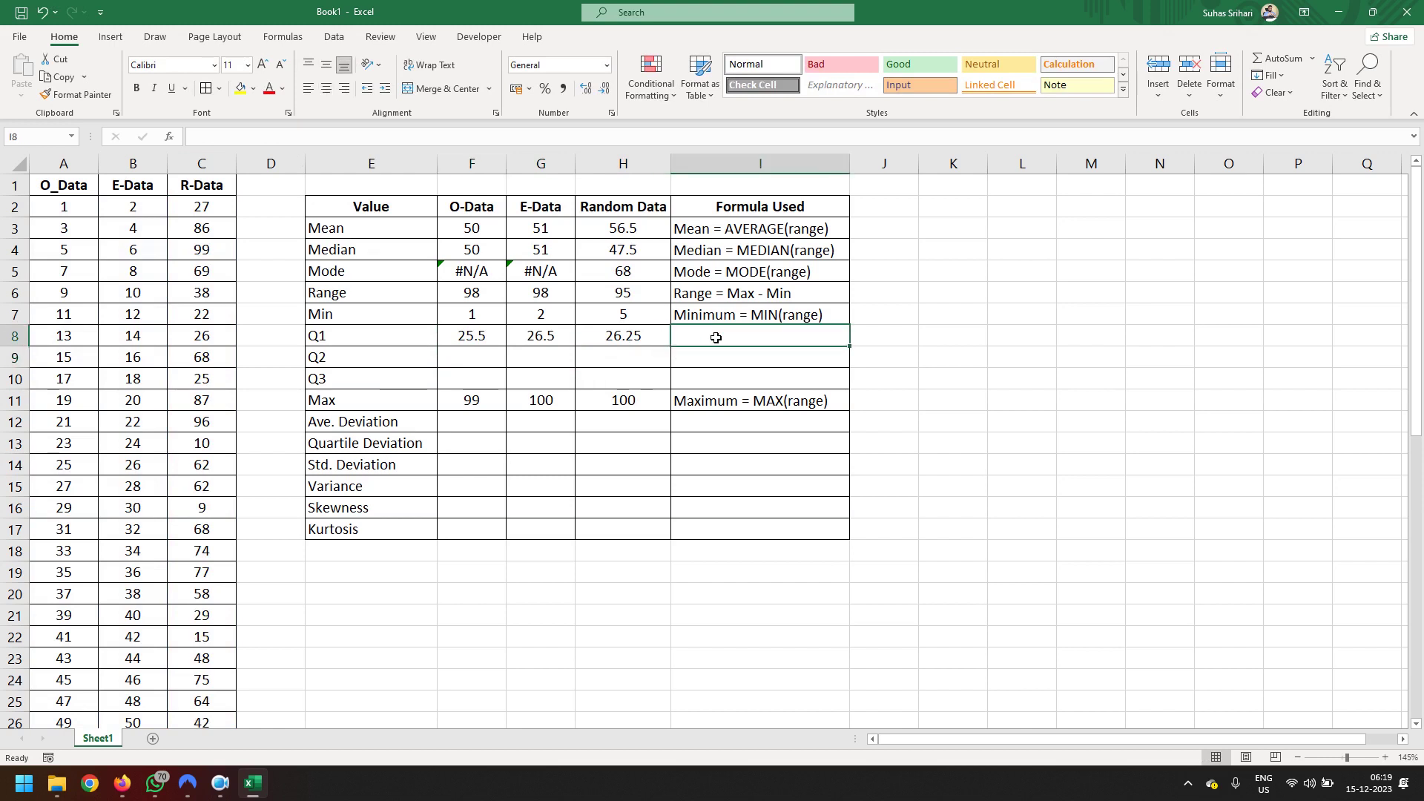
pyautogui.write('Q1 ')
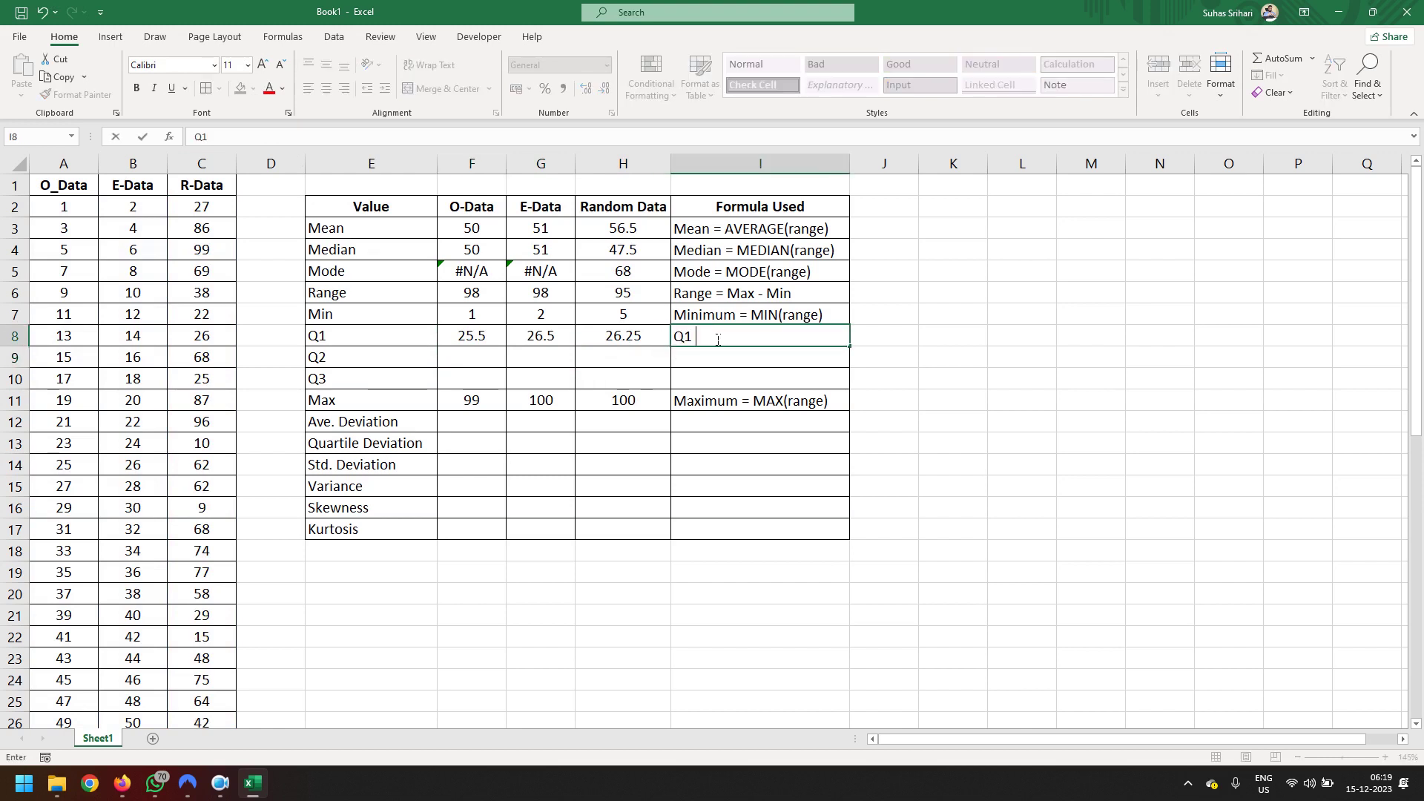
pyautogui.write('= Qua')
pyautogui.write('rtile(r')
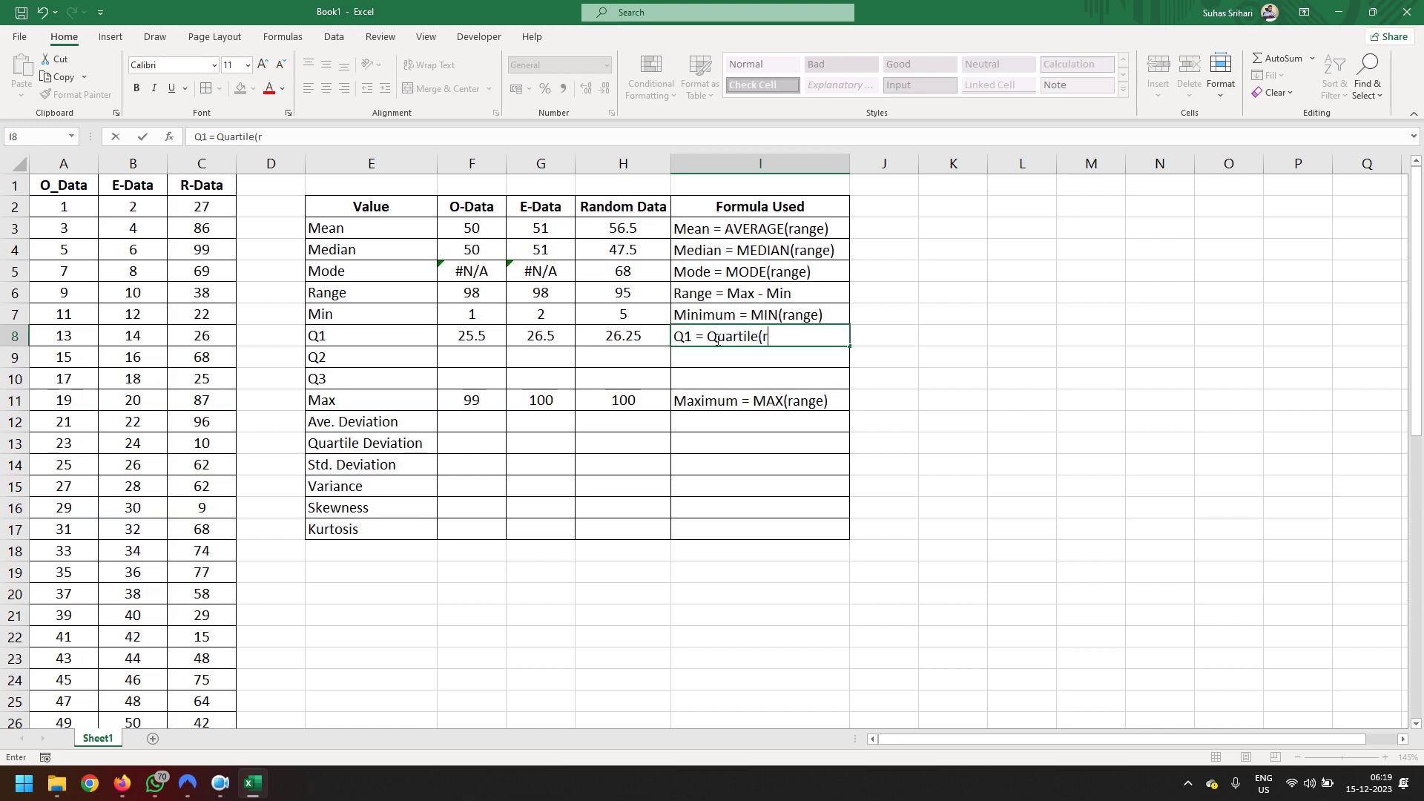
pyautogui.write('ange,')
pyautogui.write('Q_Va')
pyautogui.write('lue')
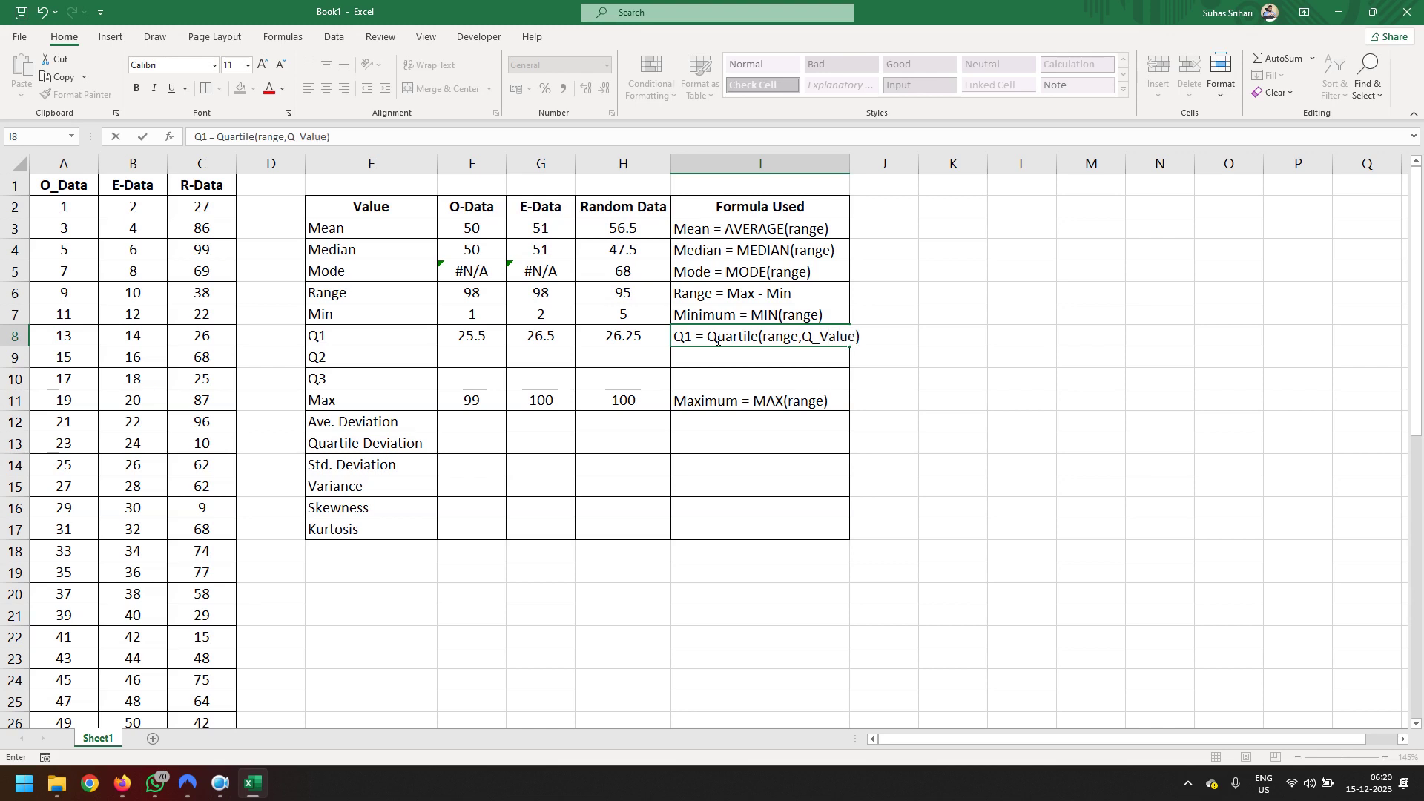
pyautogui.click(944, 256)
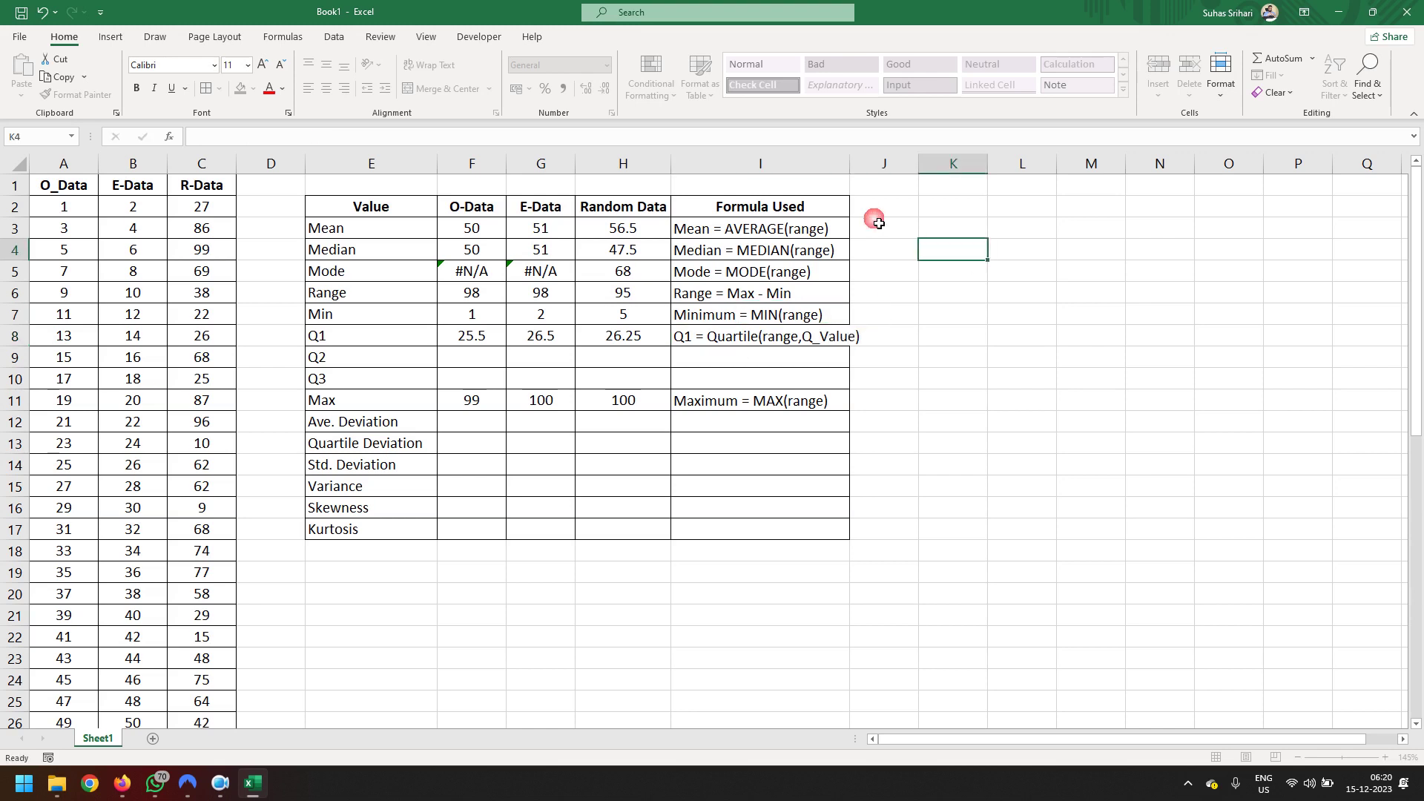
pyautogui.moveTo(850, 164); pyautogui.dragTo(880, 164)
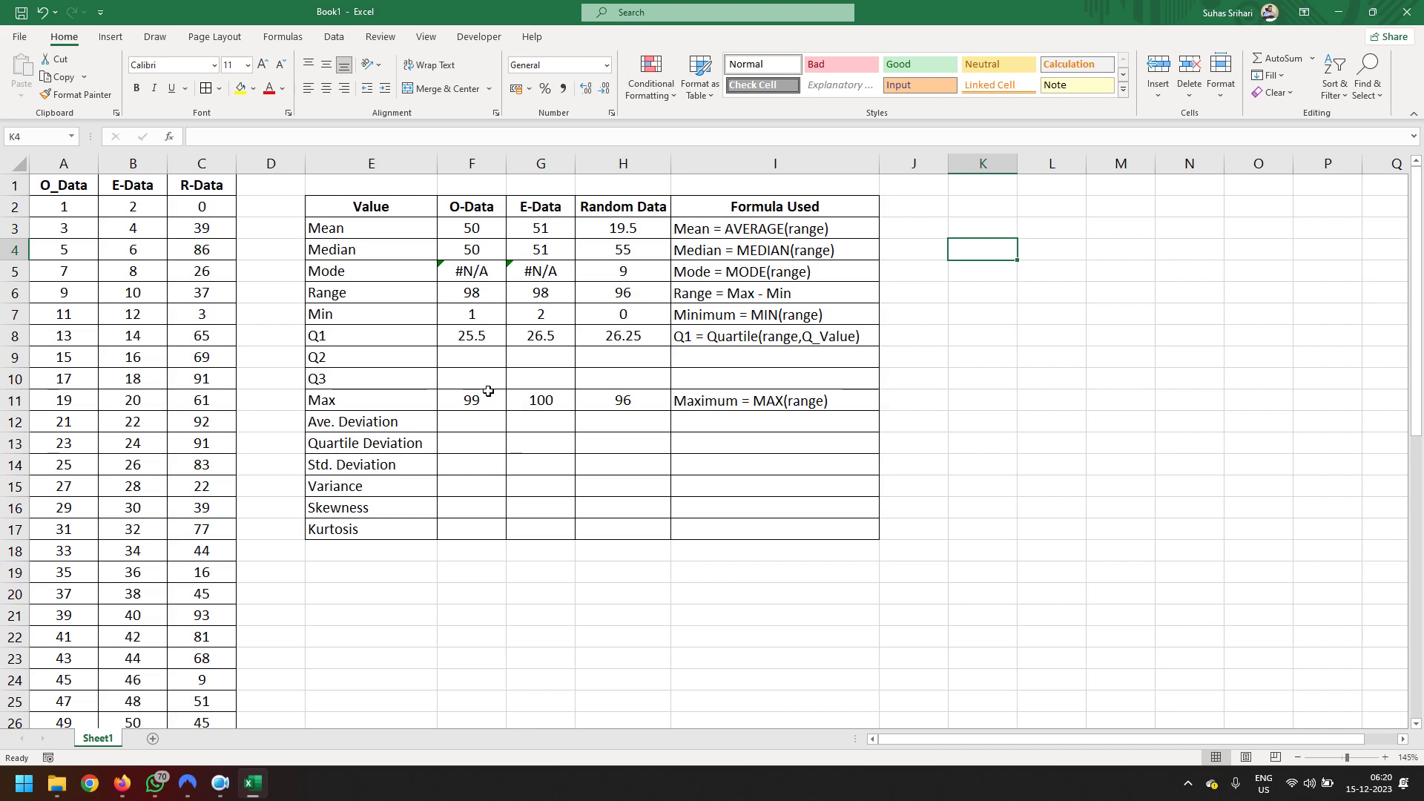
# Enter =QUARTILE(A2:A51,2) in F9 and fill it to H9, giving 50, 51 and 44.5.
pyautogui.click(474, 360)
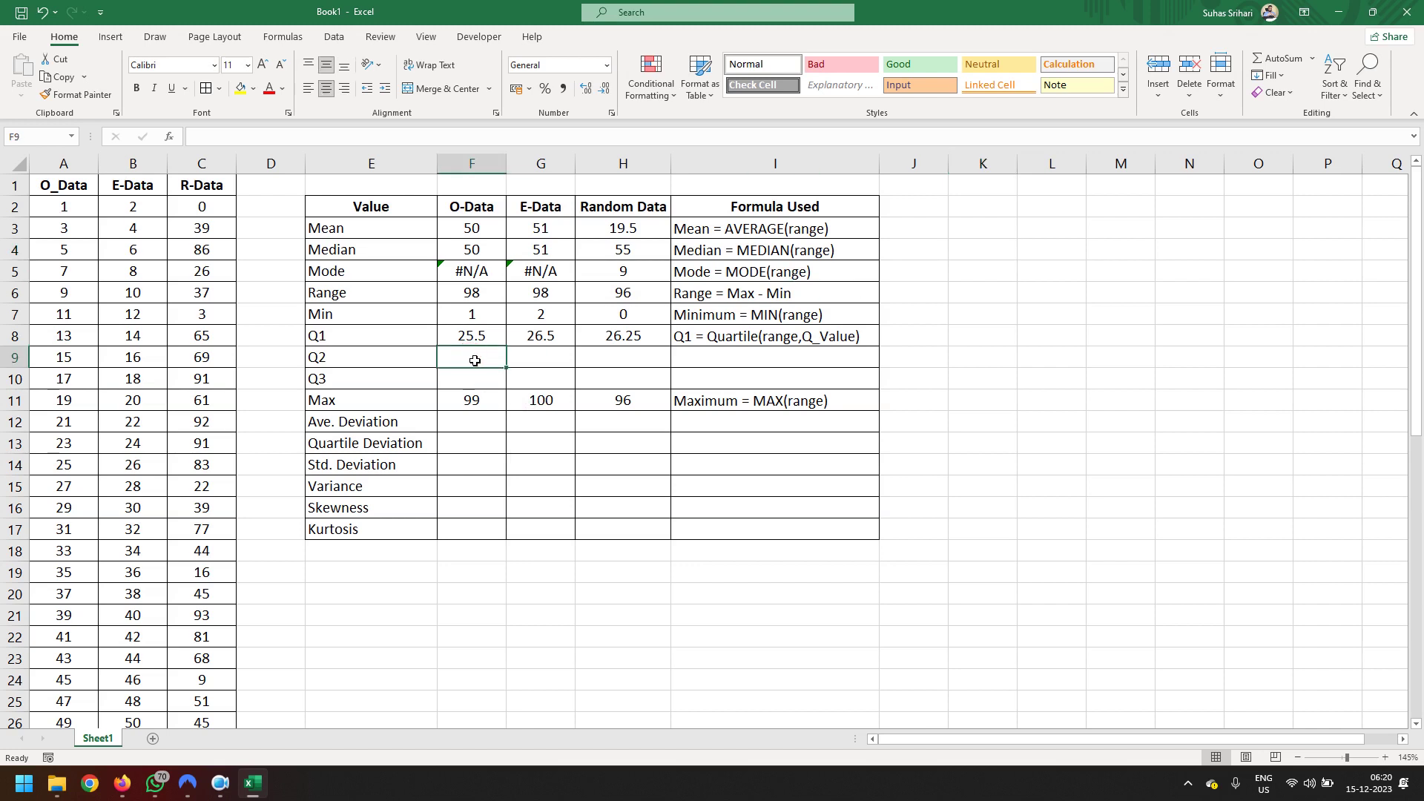
pyautogui.write('=quar')
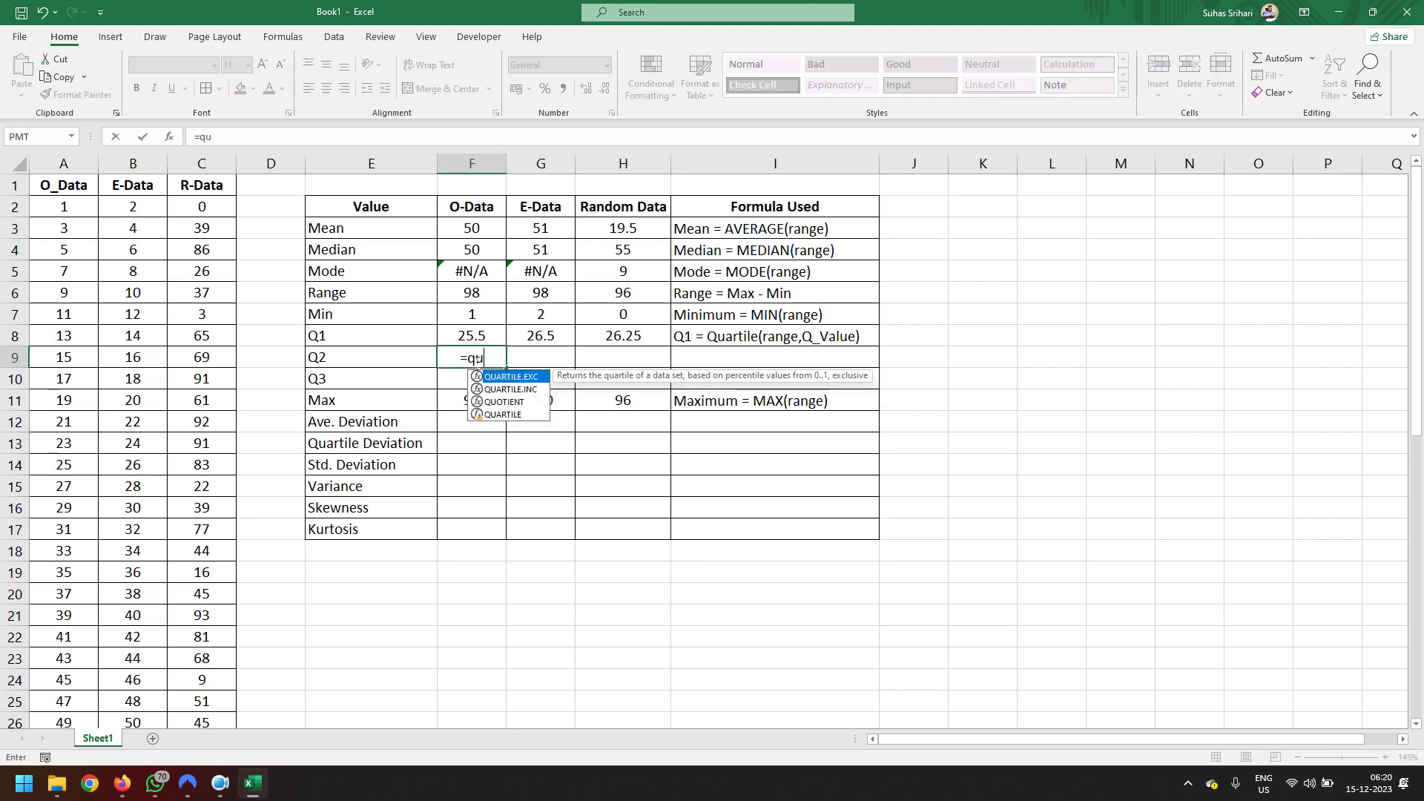
pyautogui.write('tile')
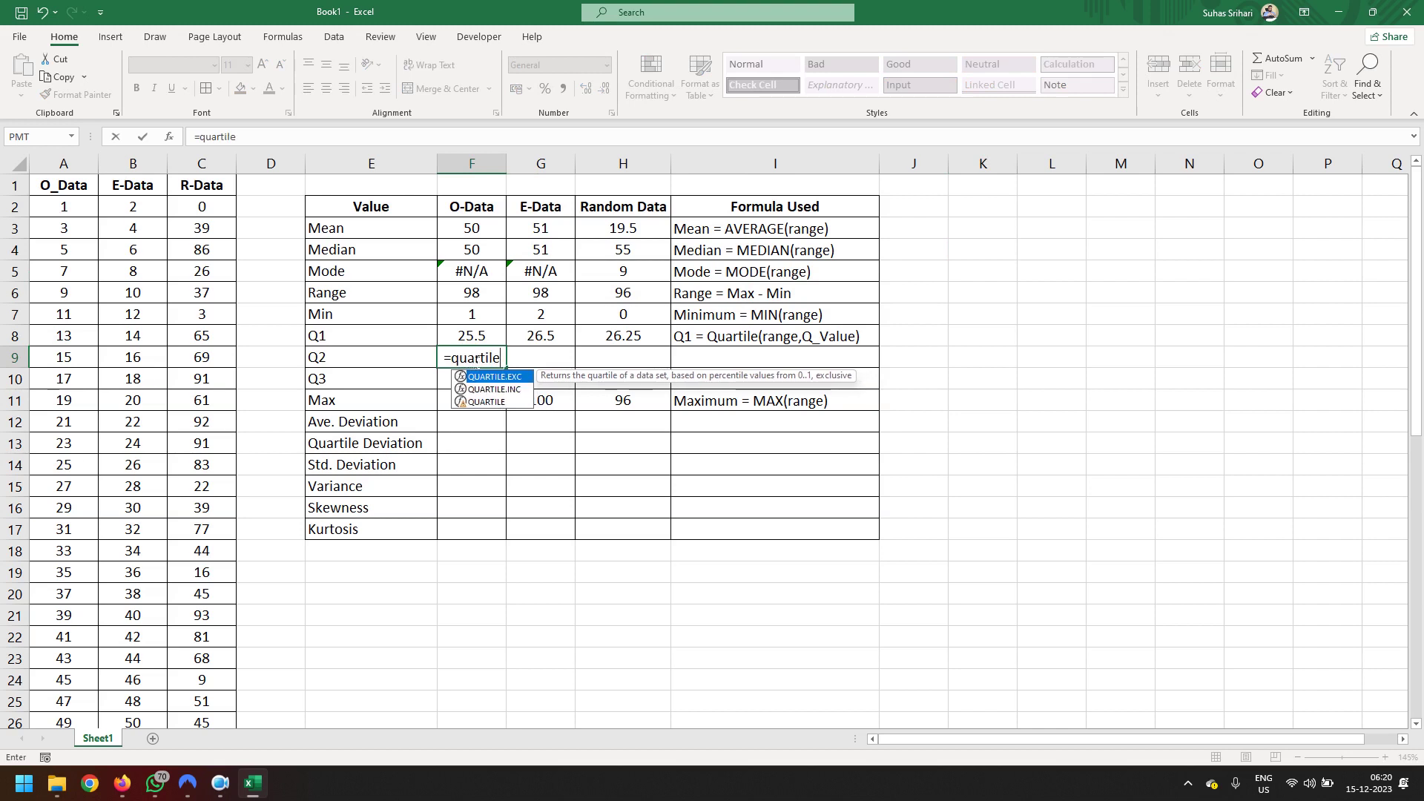
pyautogui.write('(')
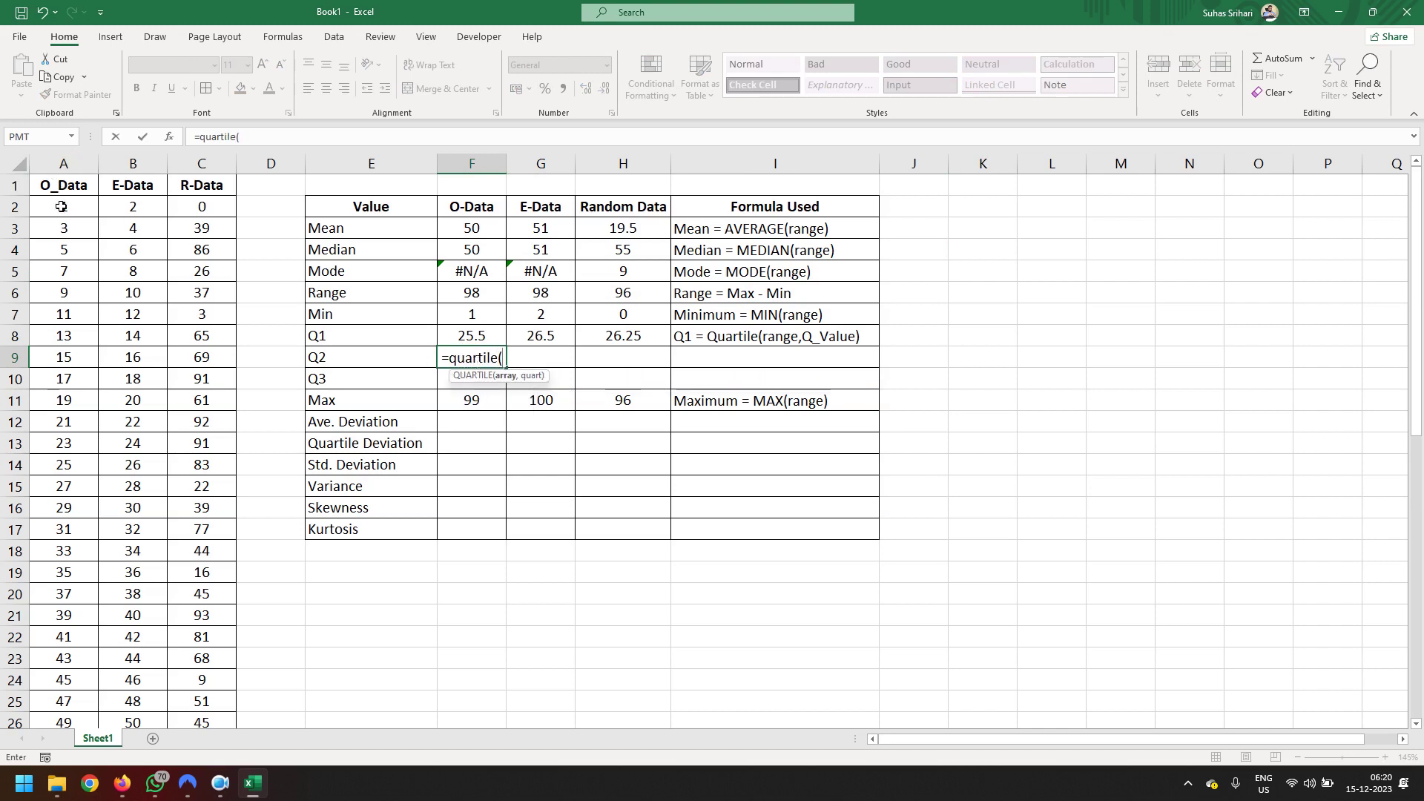
pyautogui.click(62, 212)
pyautogui.hotkey('ctrl', 'shift', 'Down')
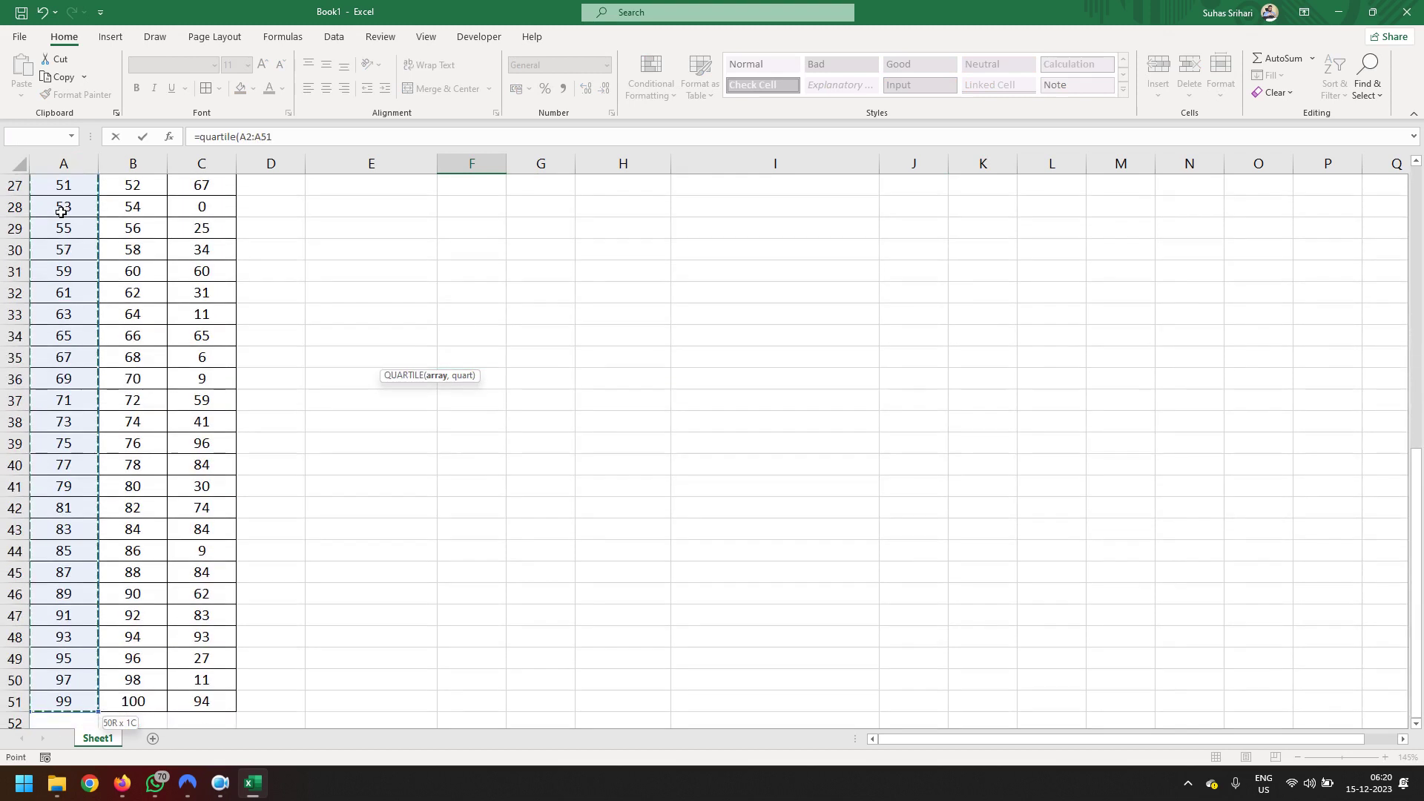
pyautogui.write(',2')
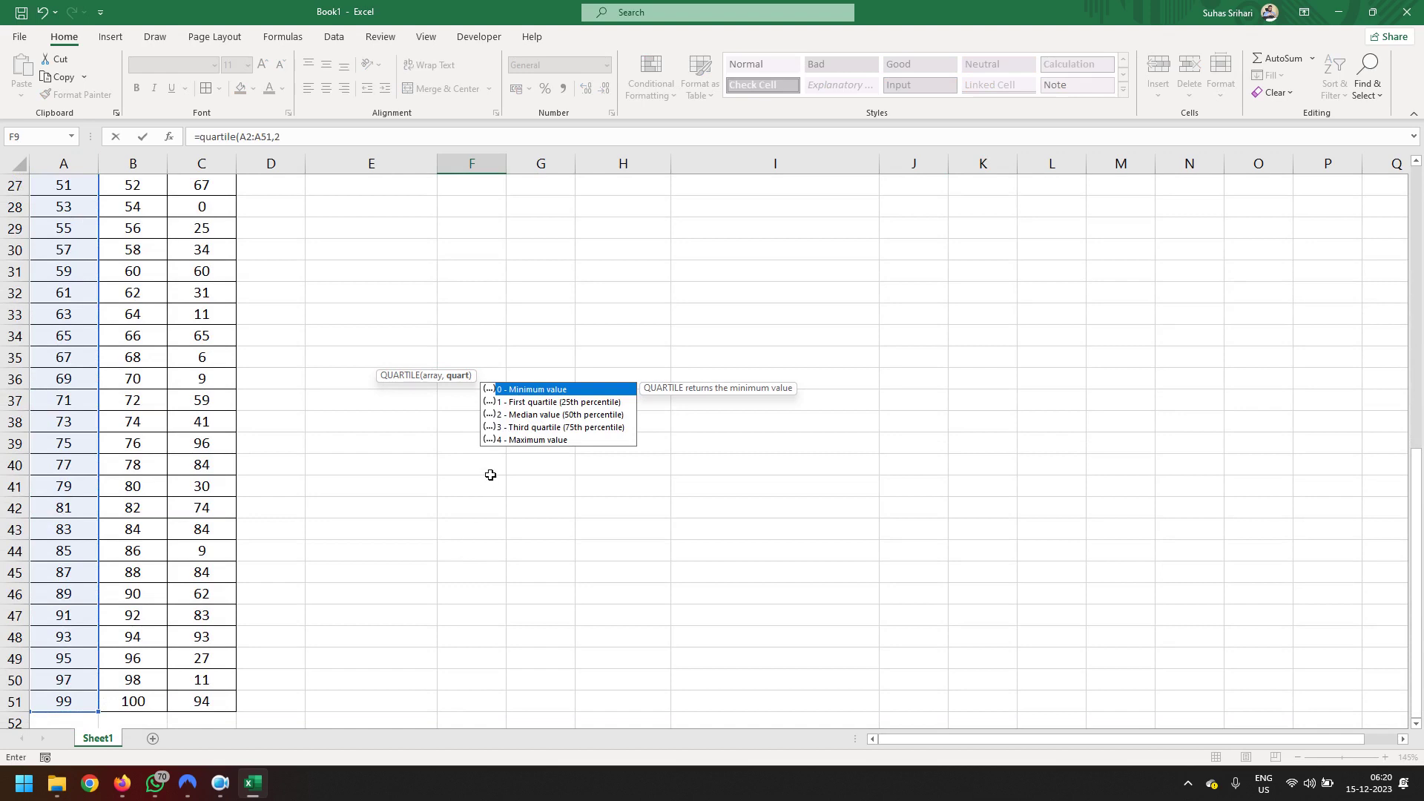
pyautogui.press('Return')
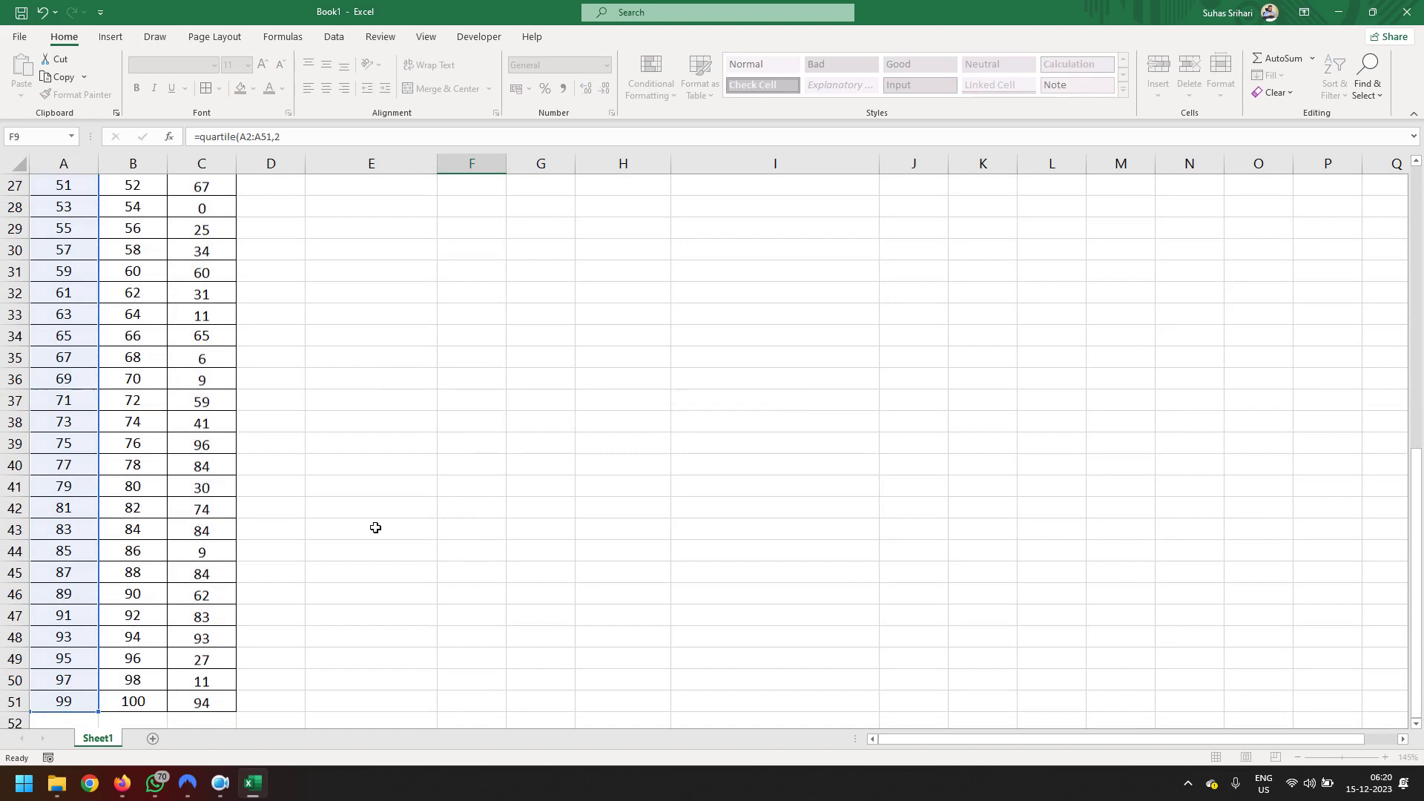
pyautogui.click(483, 357)
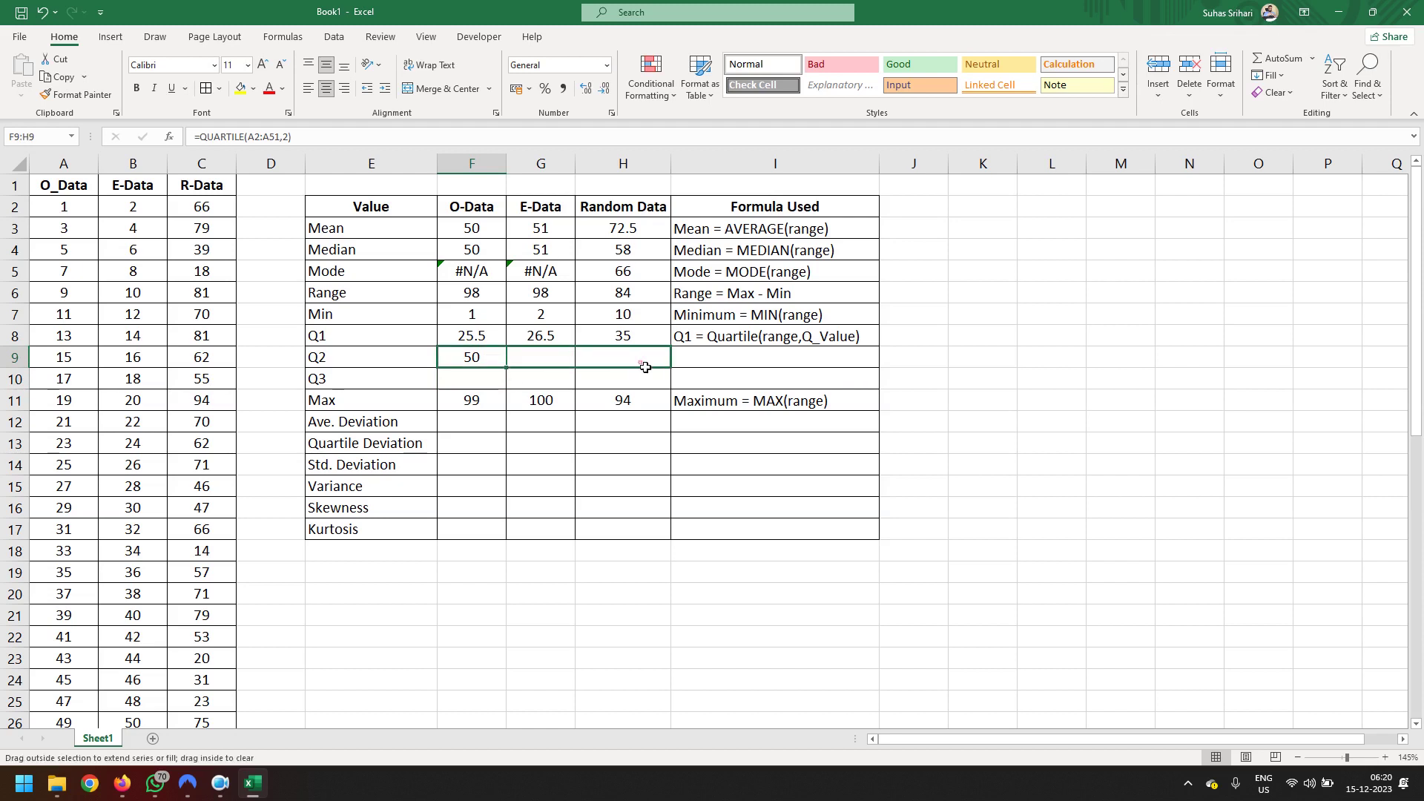
pyautogui.moveTo(512, 377); pyautogui.dragTo(646, 365)
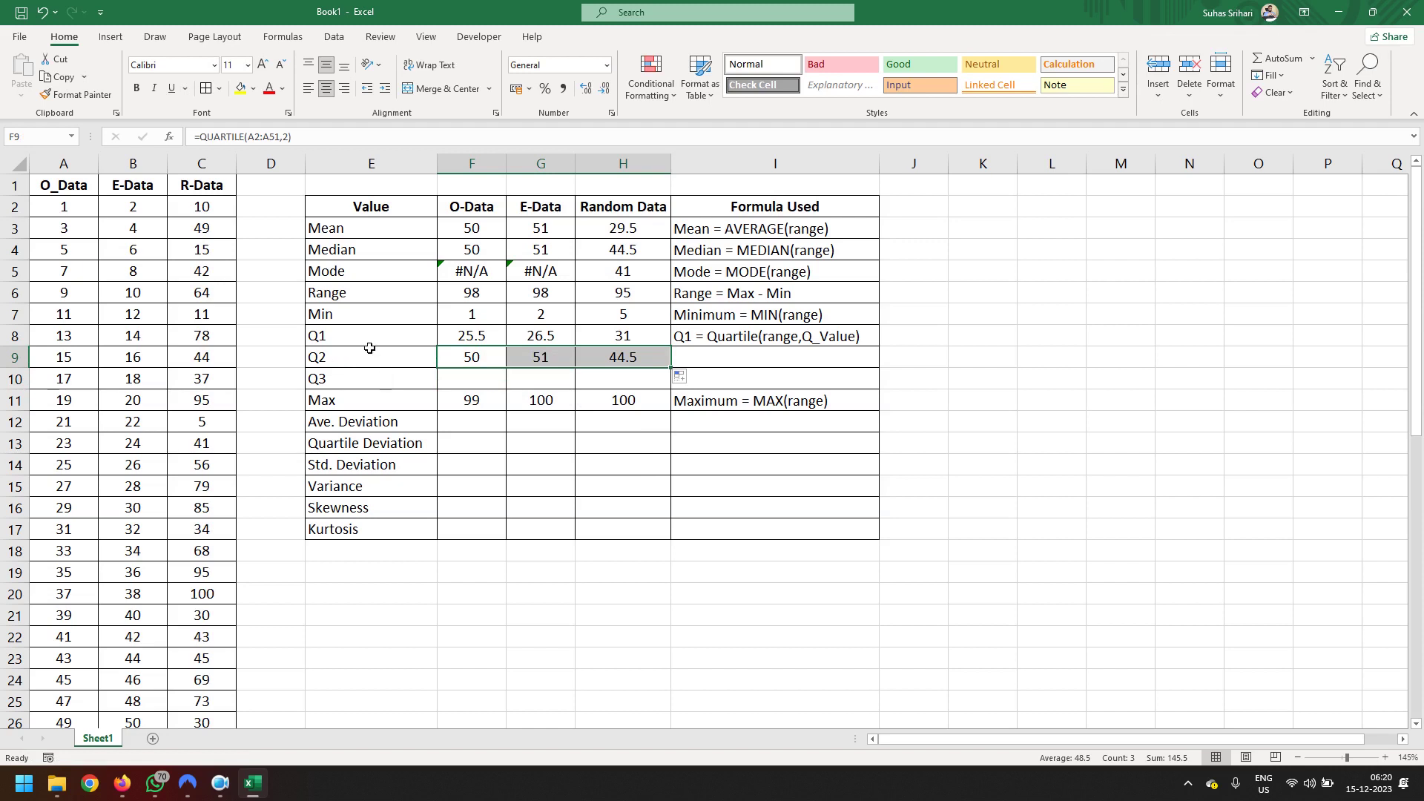
# Replace the Q_Value placeholder in the Q1 note with 1, giving Q1 = Quartile(range,1).
pyautogui.click(724, 343)
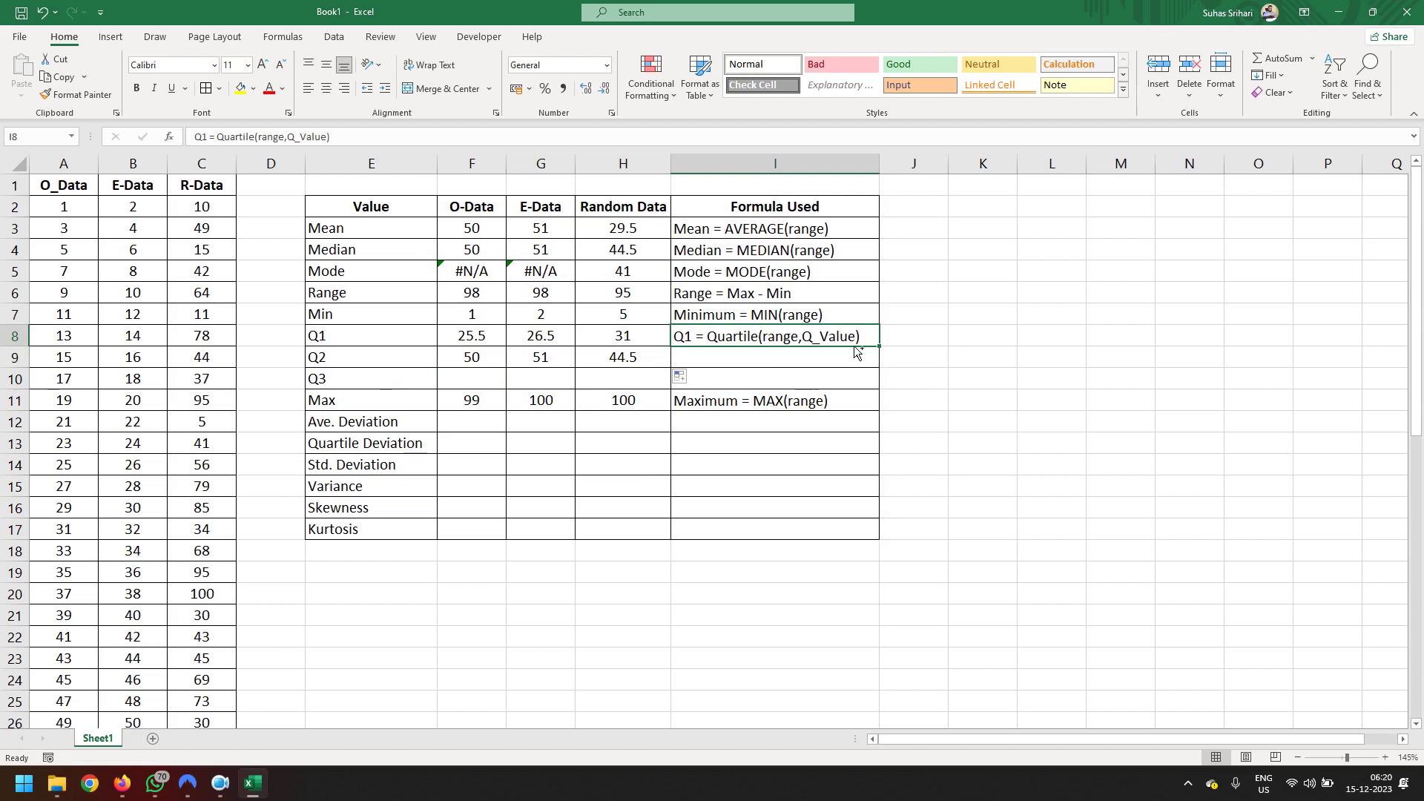
pyautogui.doubleClick(809, 339)
pyautogui.hotkey('shift', 'Right')
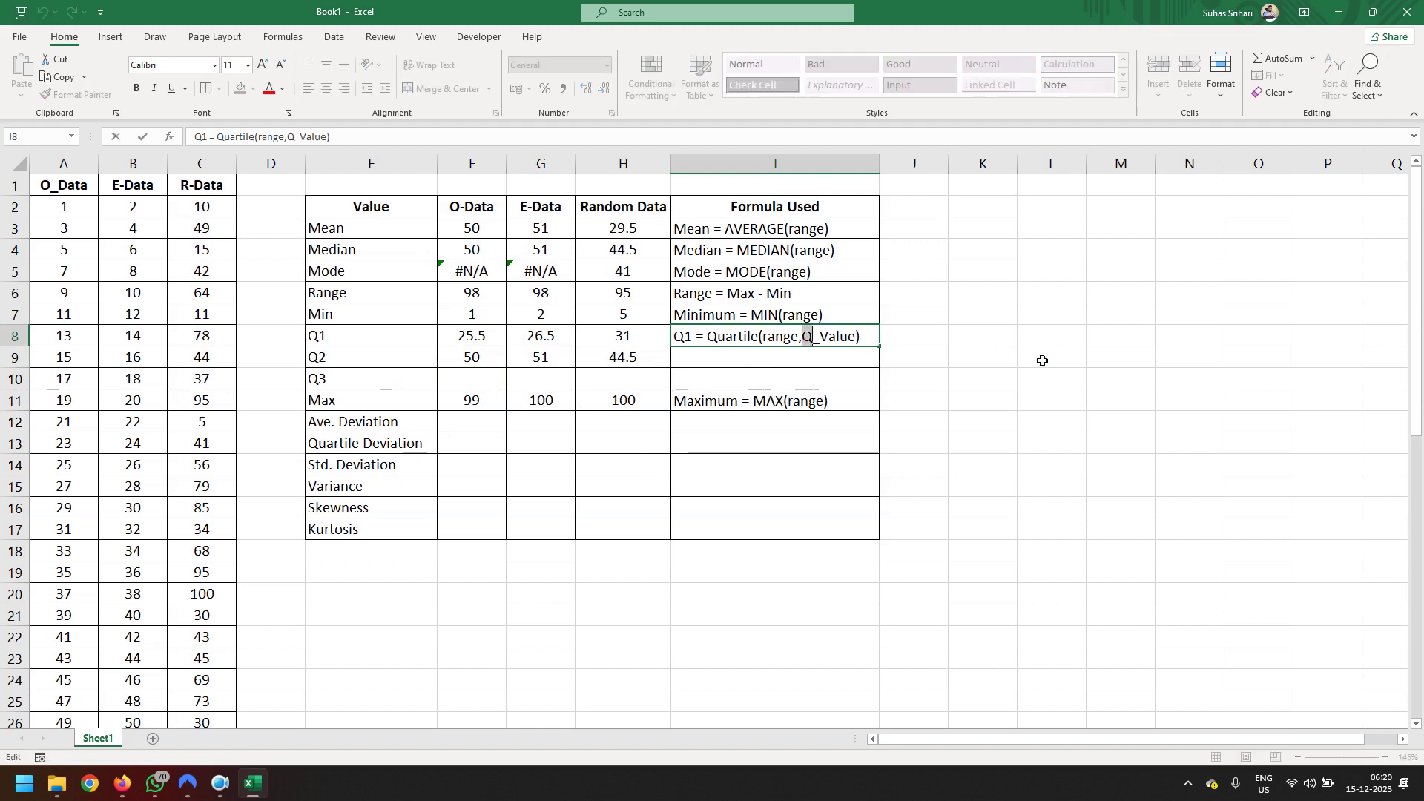
pyautogui.hotkey('shift', 'Right')
pyautogui.hotkey('shift', 'Right')
pyautogui.hotkey('shift', 'Right')
pyautogui.hotkey('shift', 'Right')
pyautogui.write('1')
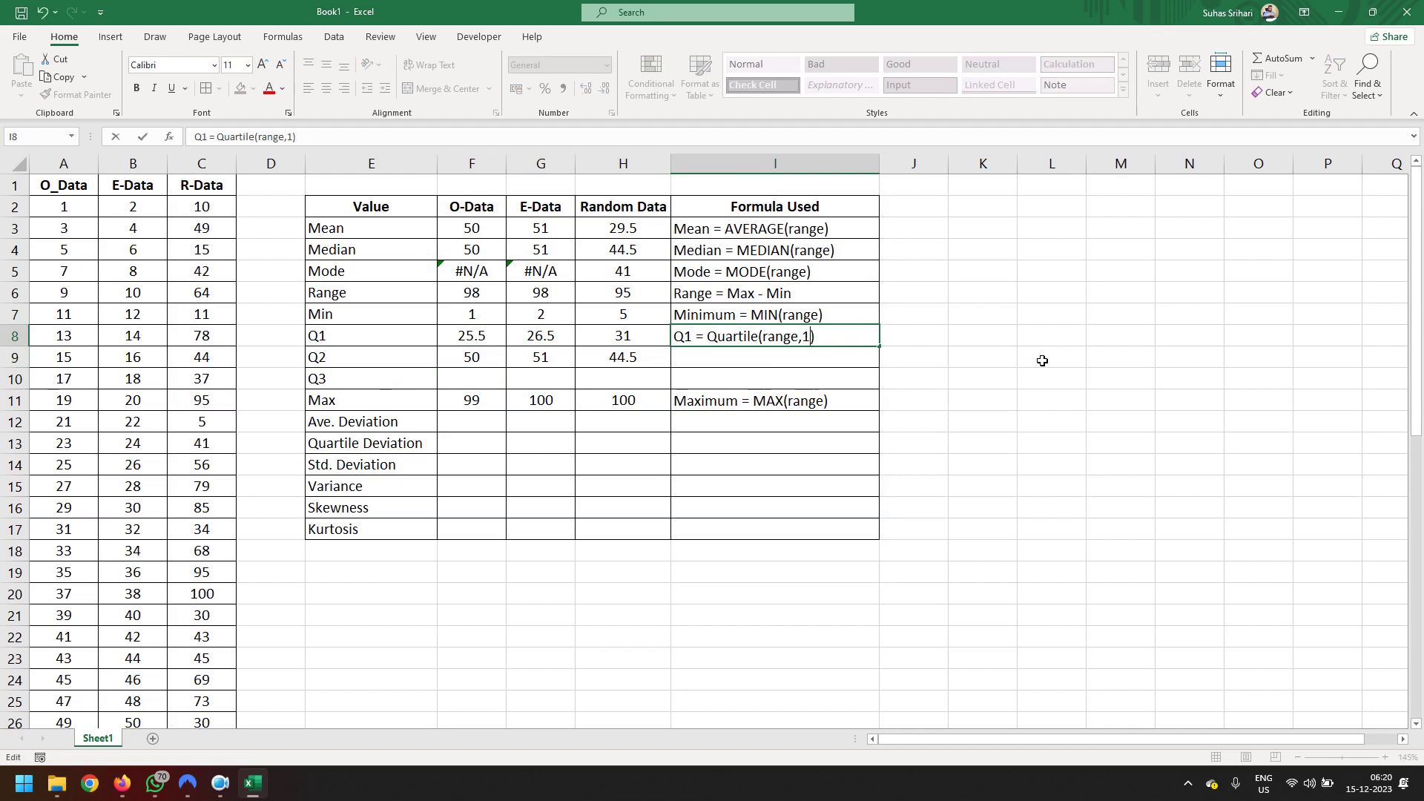
pyautogui.press('Return')
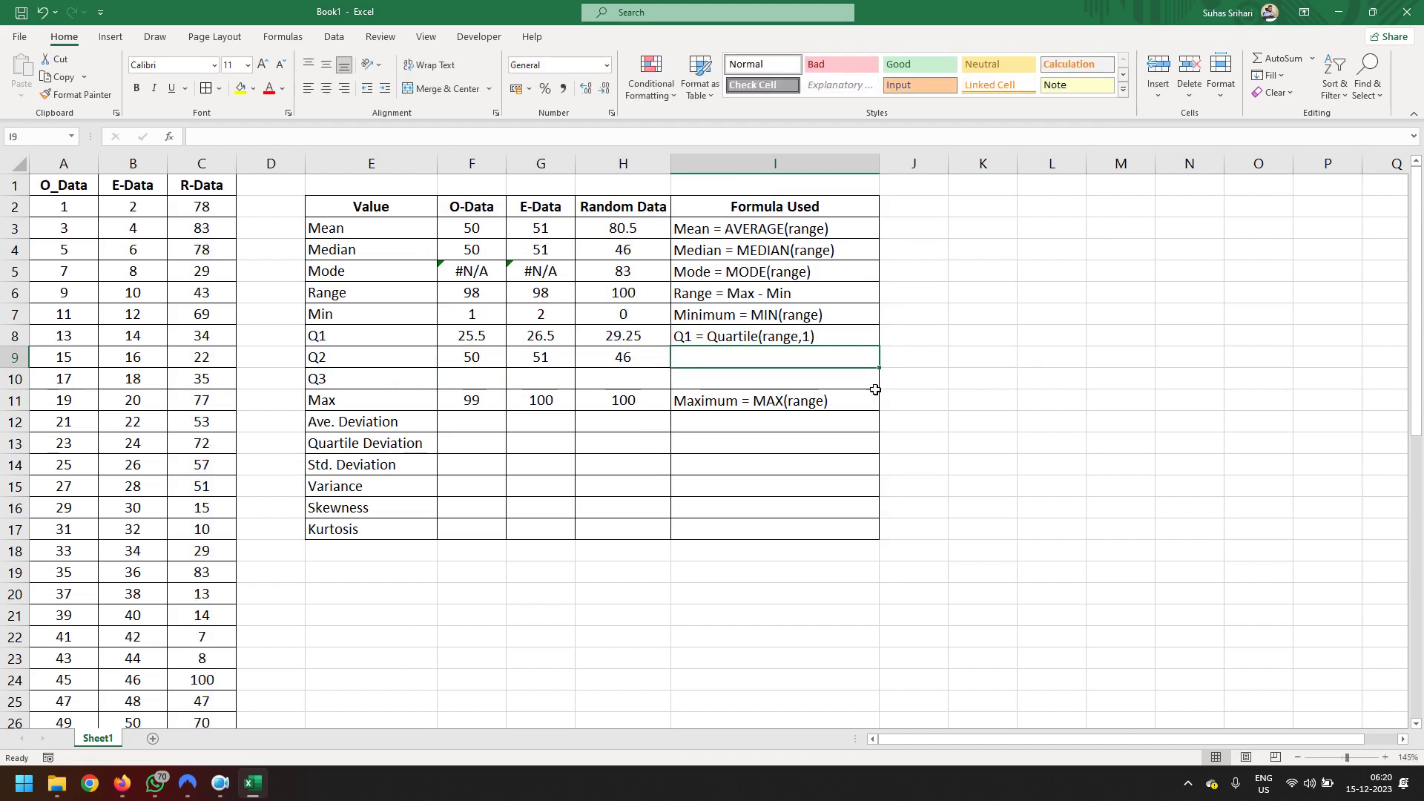
# Copy the Q1 note into the Q2 and Q3 rows of the Formula Used column.
pyautogui.click(849, 341)
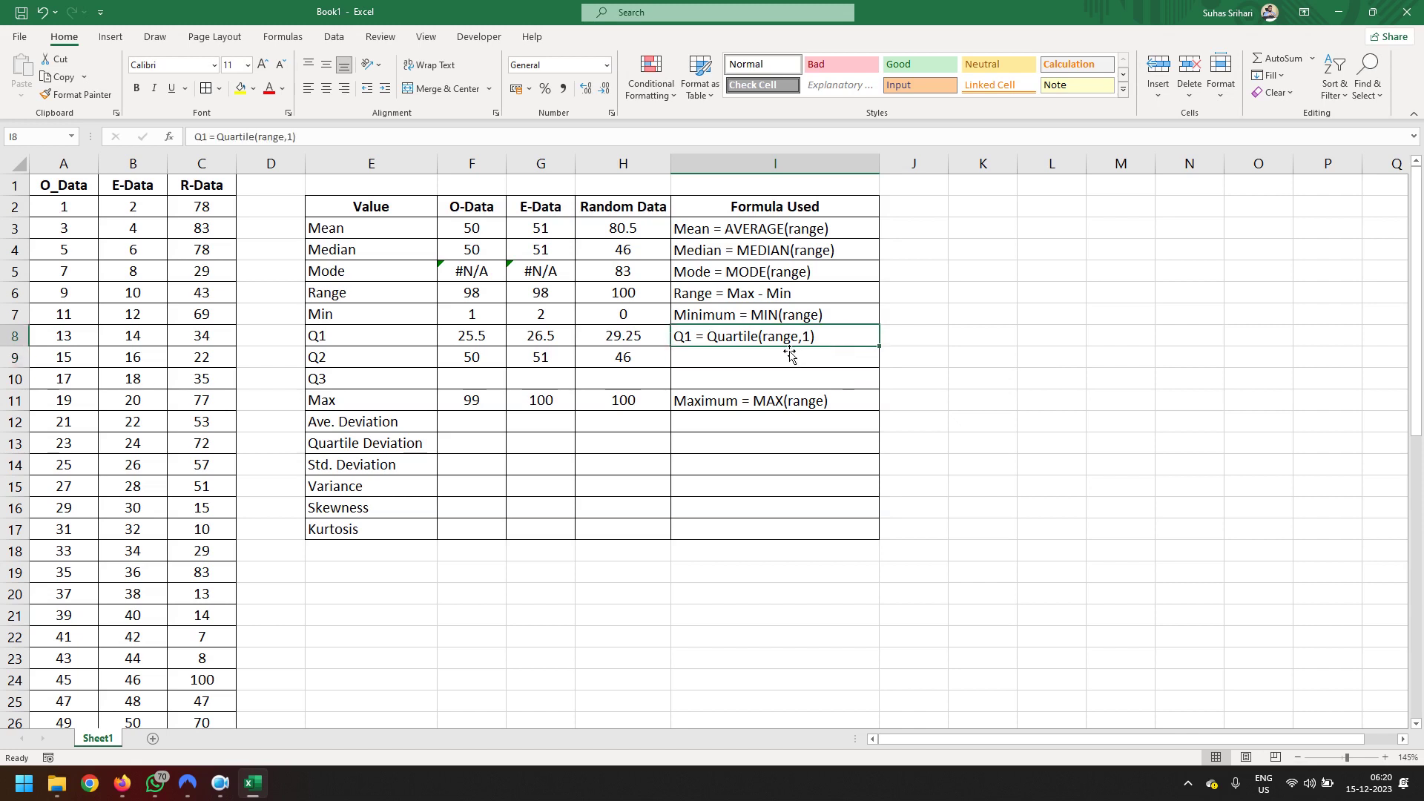
pyautogui.hotkey('ctrl', 'c')
pyautogui.click(760, 359)
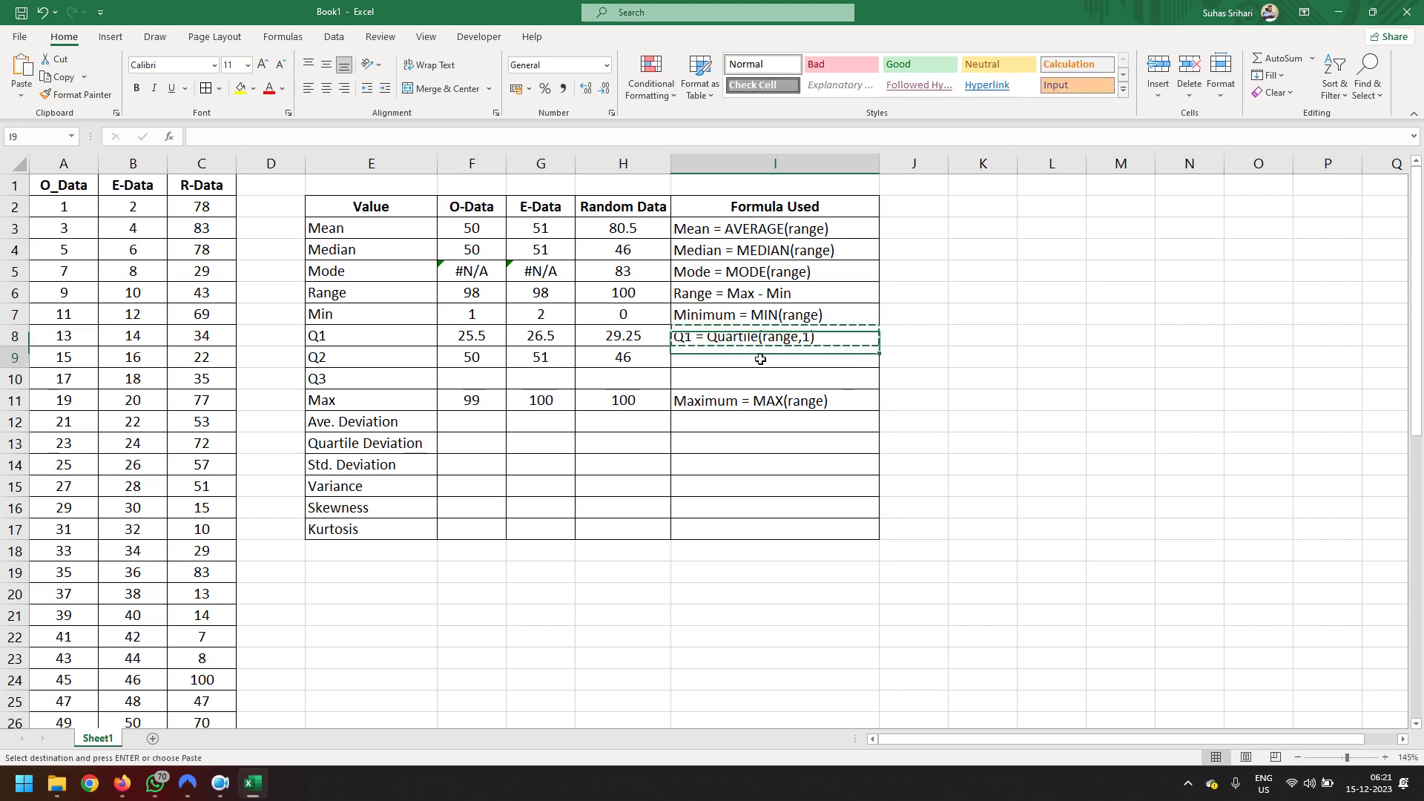
pyautogui.moveTo(761, 359); pyautogui.dragTo(760, 377)
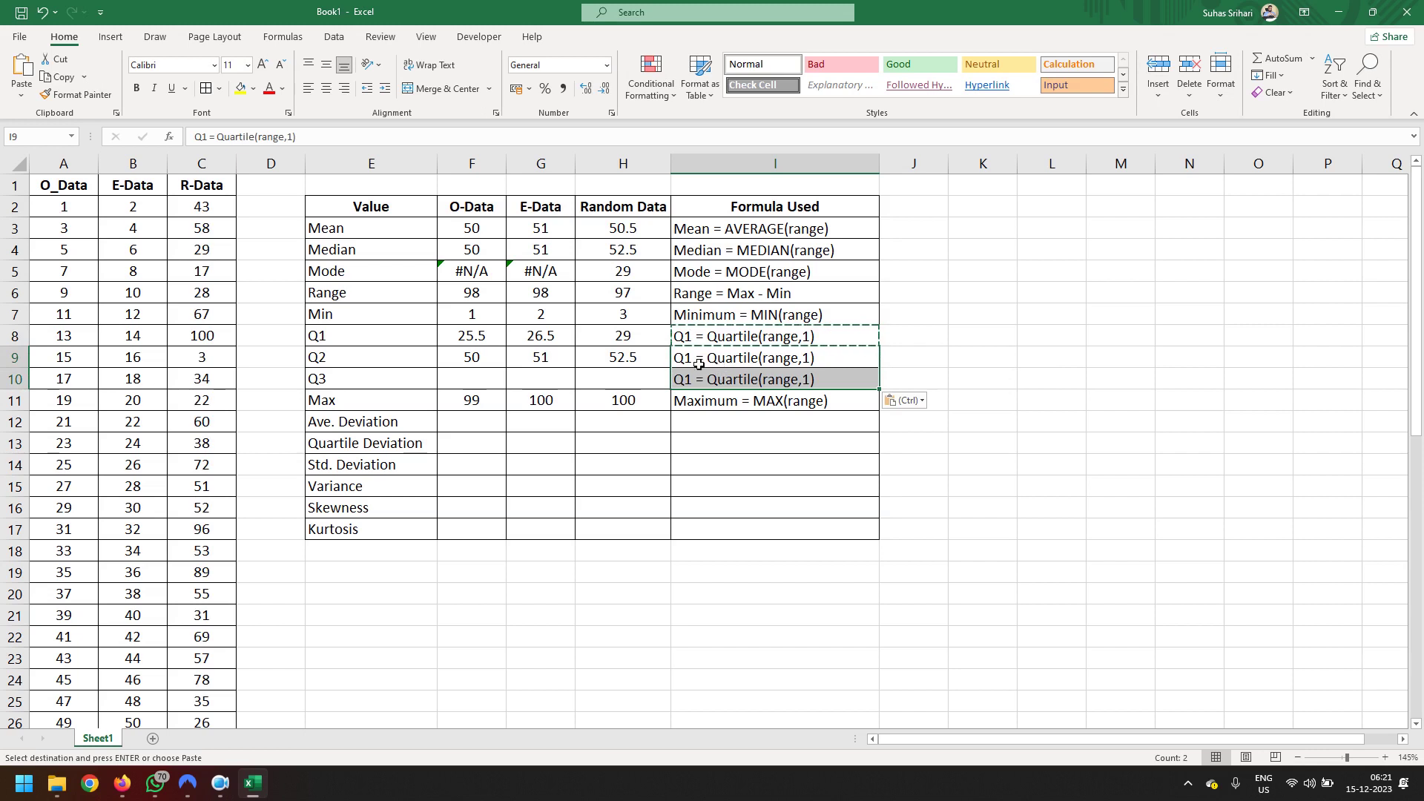
# Edit the Q2 row note to read Q2 = Quartile(range,2).
pyautogui.doubleClick(693, 359)
pyautogui.press('BackSpace')
pyautogui.write('2')
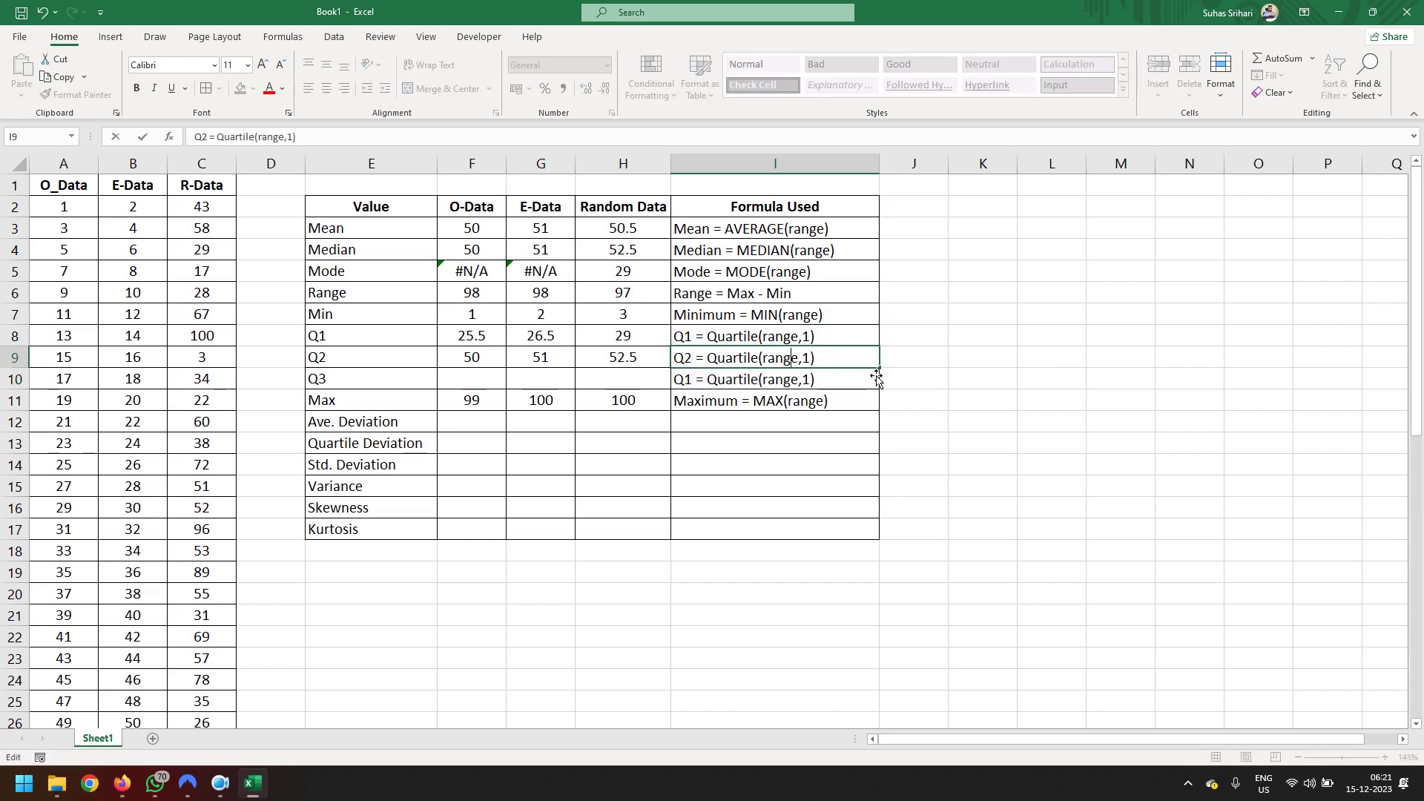
pyautogui.hotkey('shift', 'Right')
pyautogui.write('2')
pyautogui.press('Return')
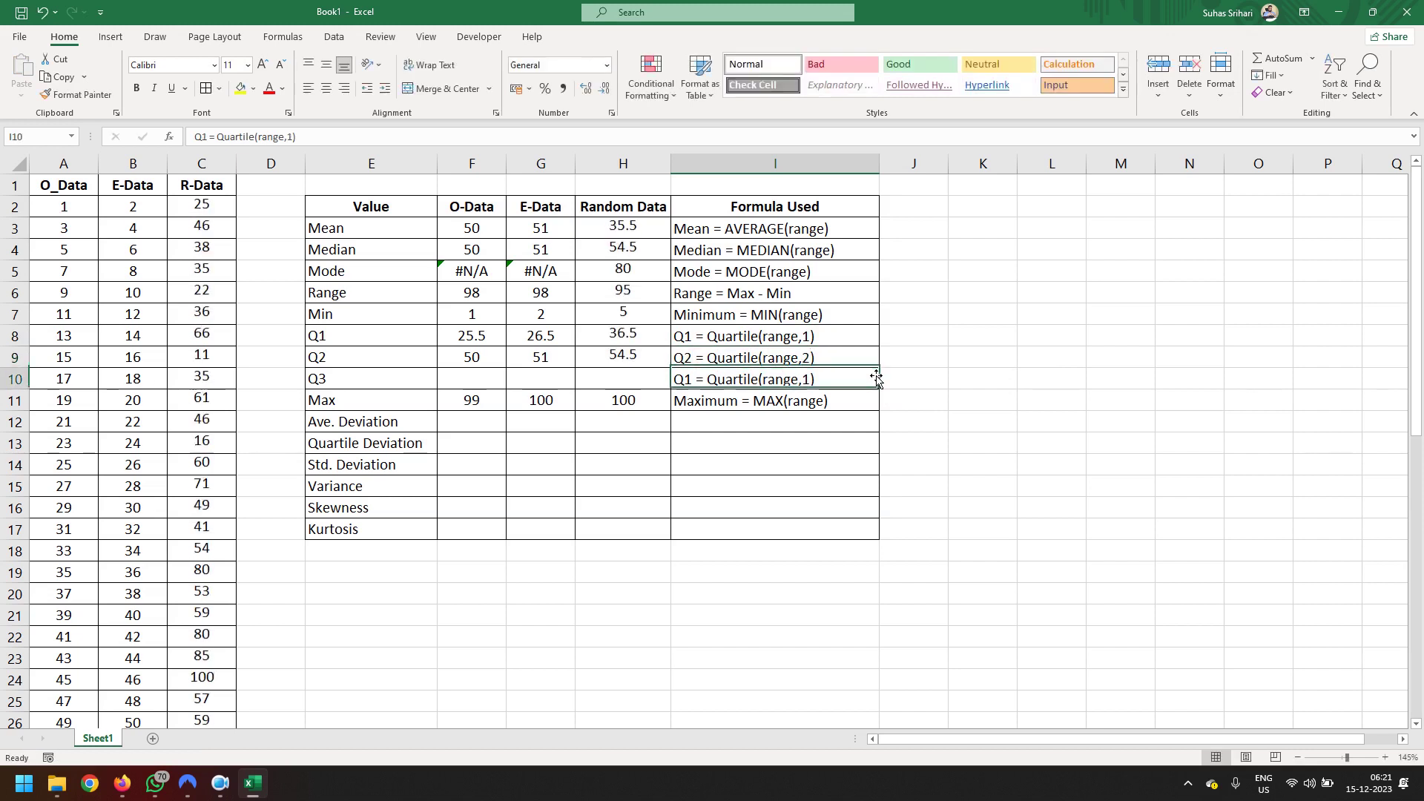
# Edit the Q3 row note to read Q3 = Quartile(range,3).
pyautogui.press('F2')
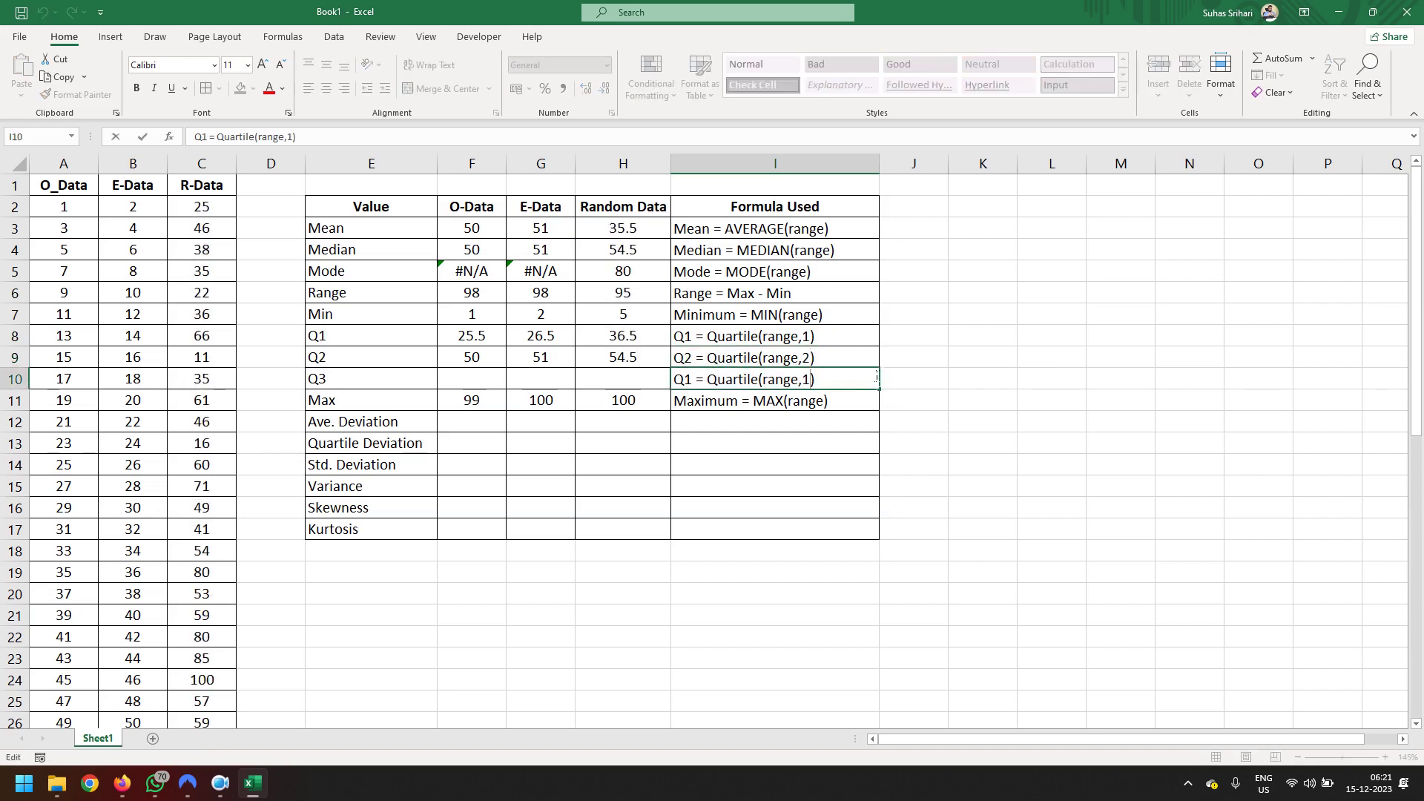
pyautogui.hotkey('shift', 'Left')
pyautogui.write('3')
pyautogui.press('Home')
pyautogui.press('Right')
pyautogui.press('Right')
pyautogui.hotkey('shift', 'Left')
pyautogui.write('3')
pyautogui.press('Return')
# Enter =QUARTILE(A2:A51,3) in F10 and fill it to H10, giving 74.5, 75.5 and 70.25.
pyautogui.click(481, 379)
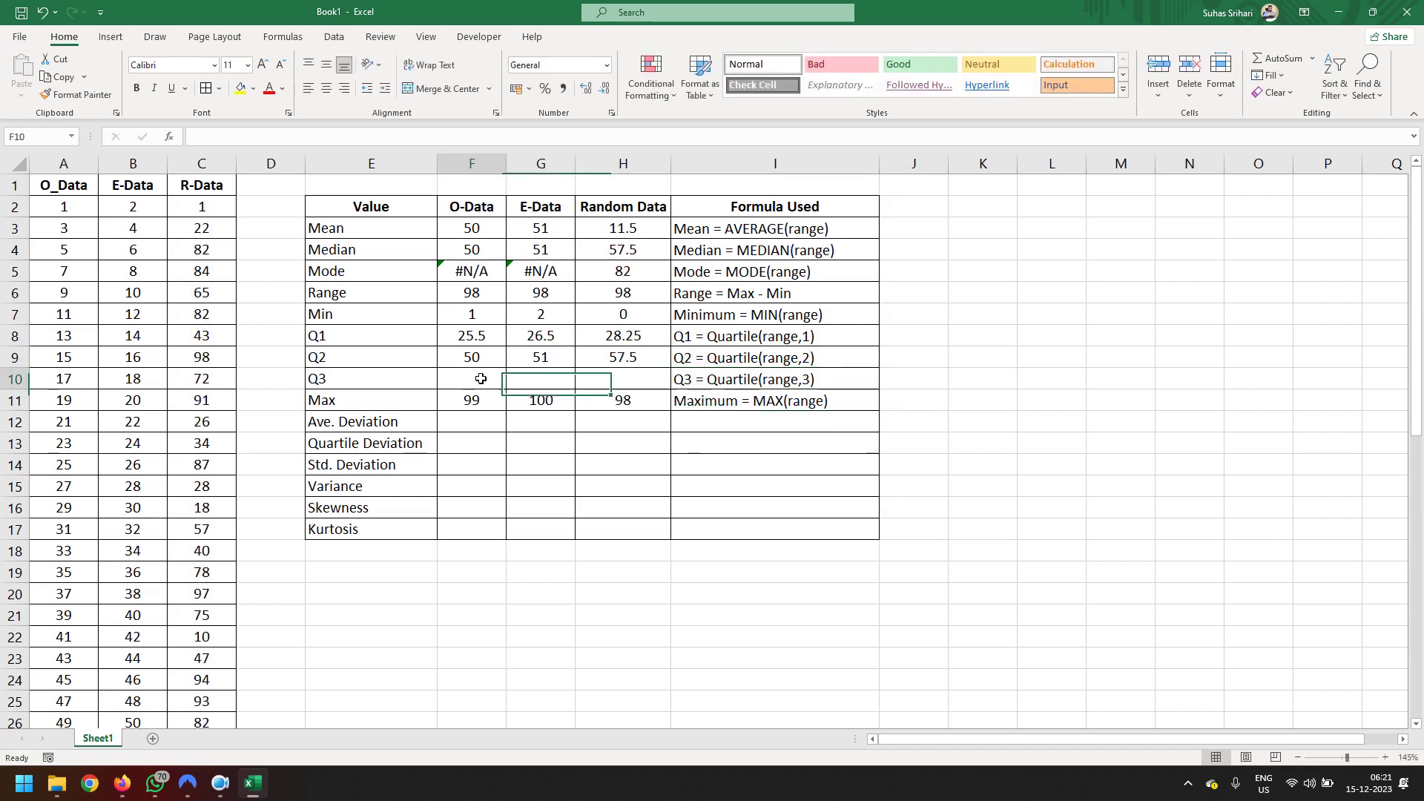
pyautogui.write('=')
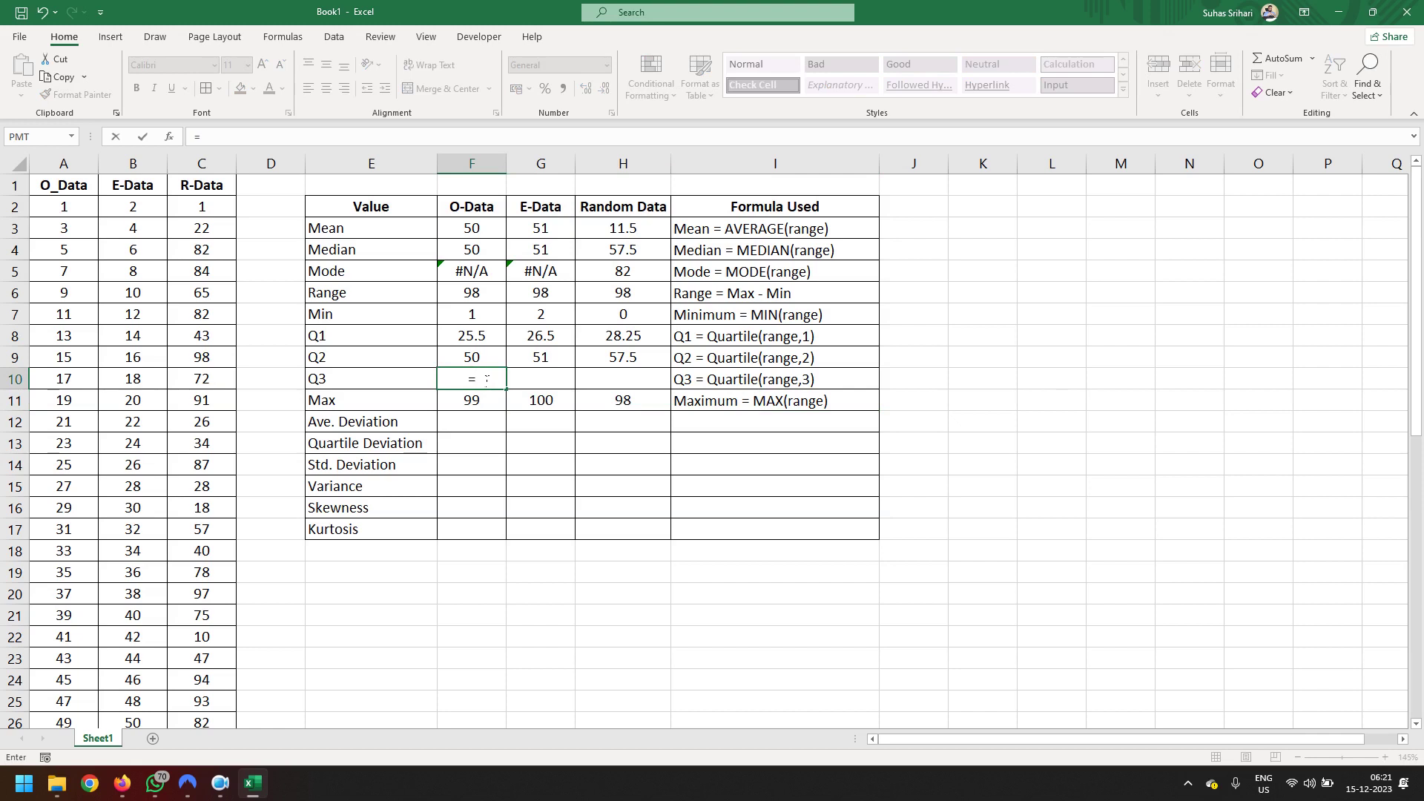
pyautogui.write('quartile')
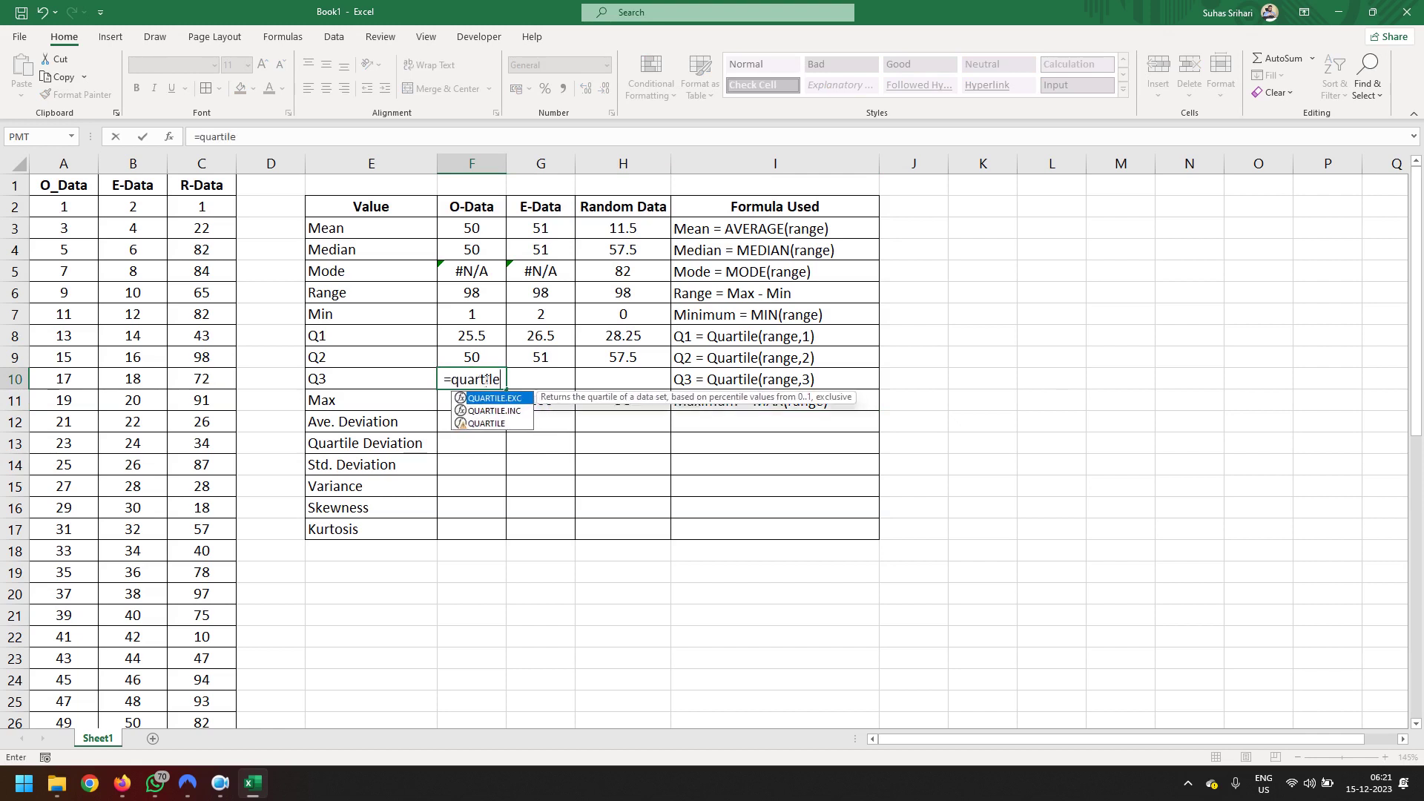
pyautogui.write('(')
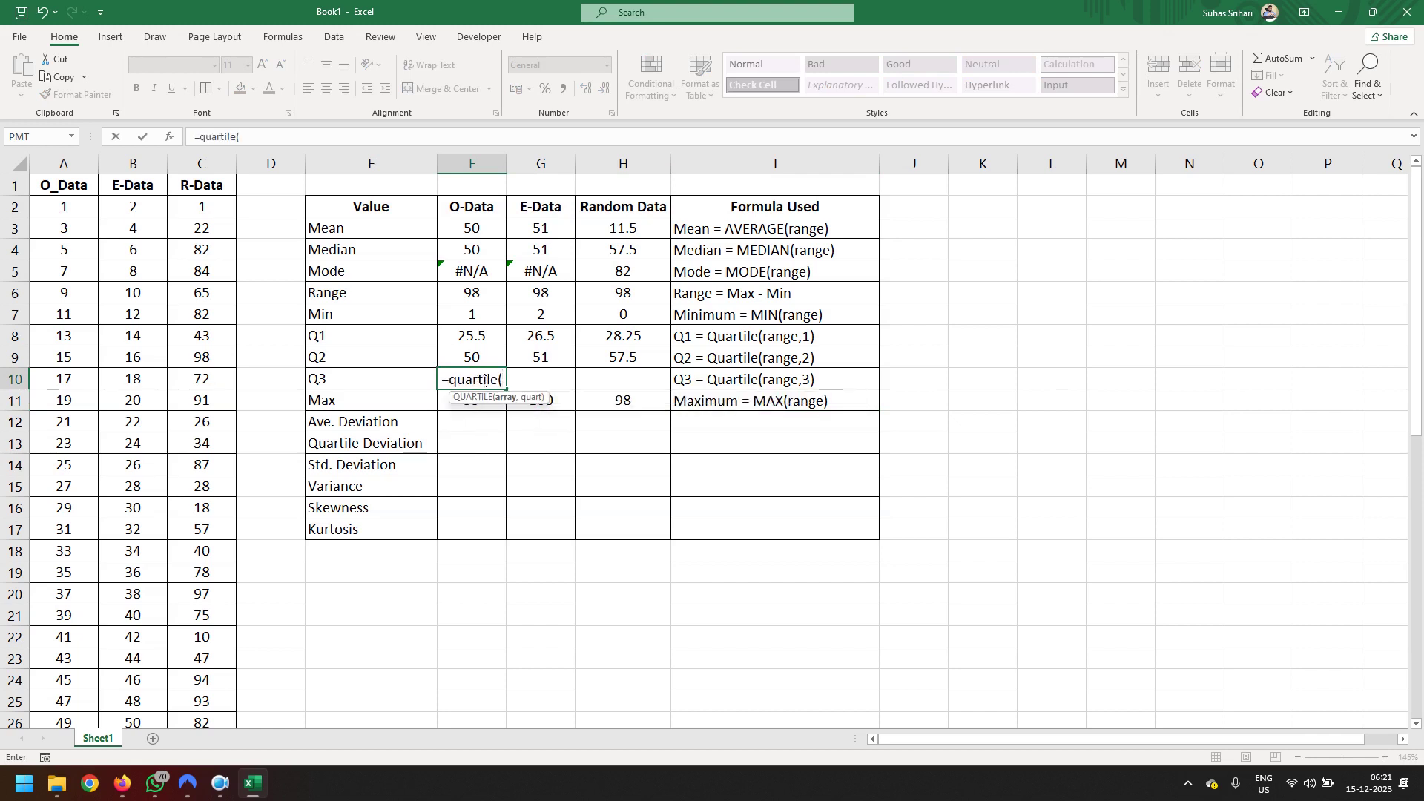
pyautogui.click(84, 210)
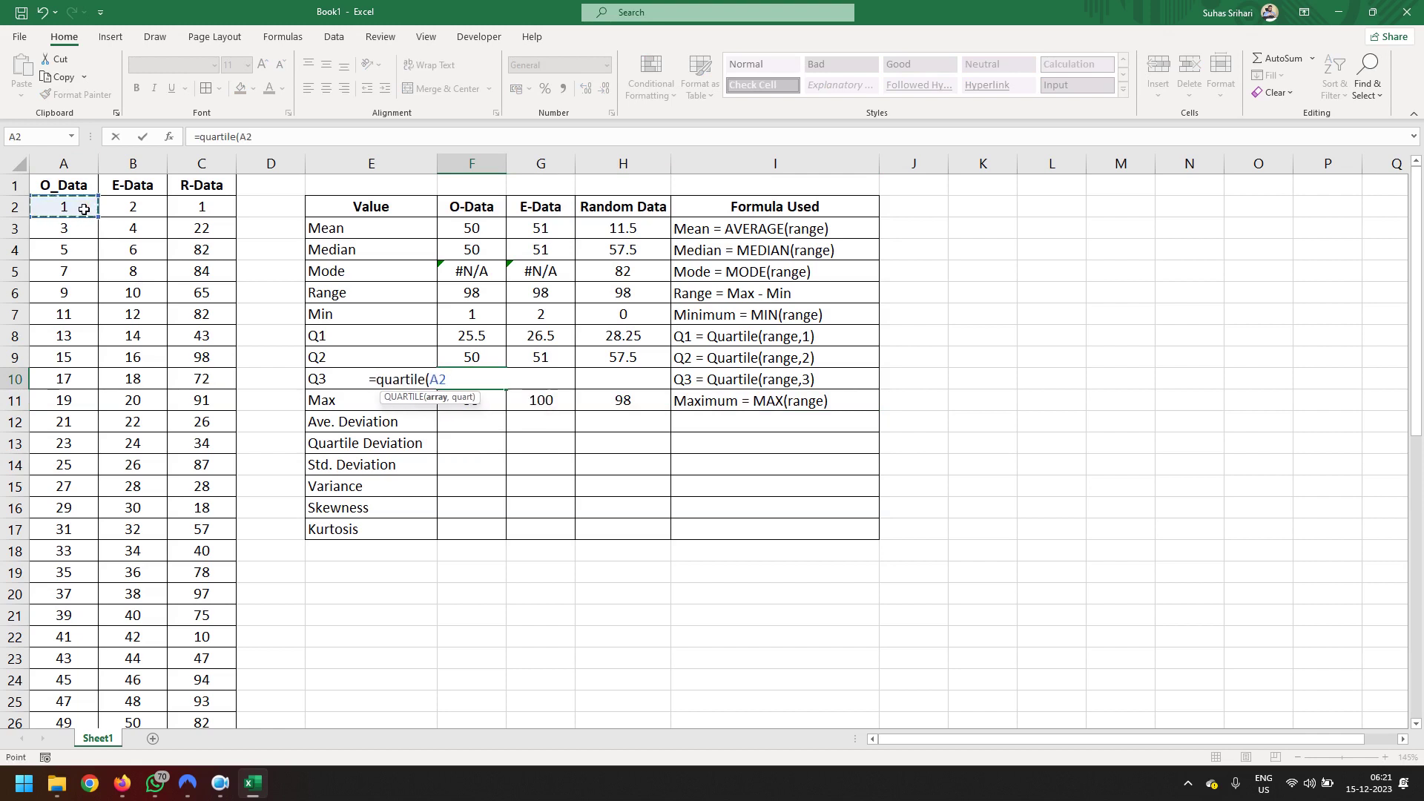
pyautogui.hotkey('ctrl', 'shift', 'Down')
pyautogui.write(':A51,3')
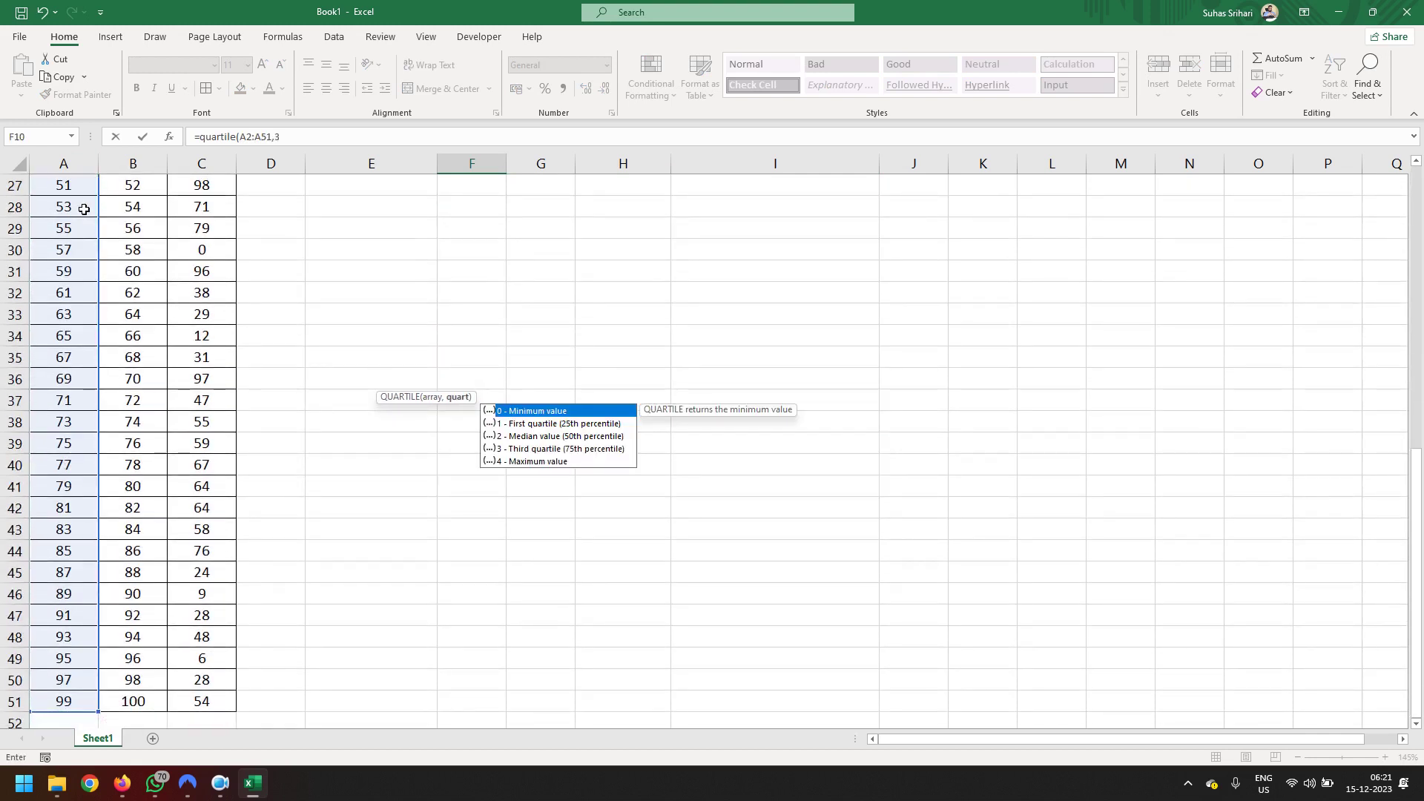
pyautogui.press('Return')
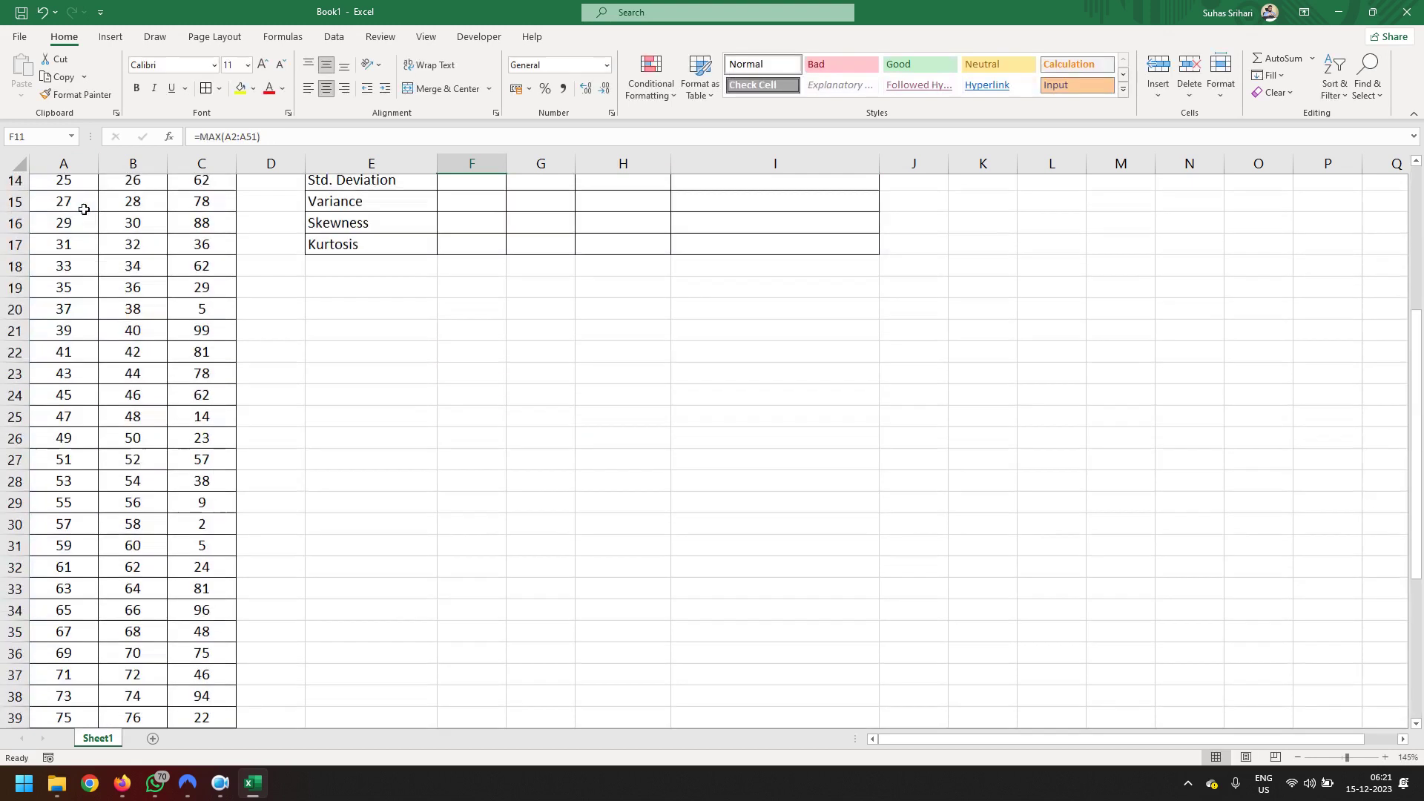
pyautogui.scroll(1, 84, 210)
pyautogui.scroll(3, 84, 210)
pyautogui.click(473, 364)
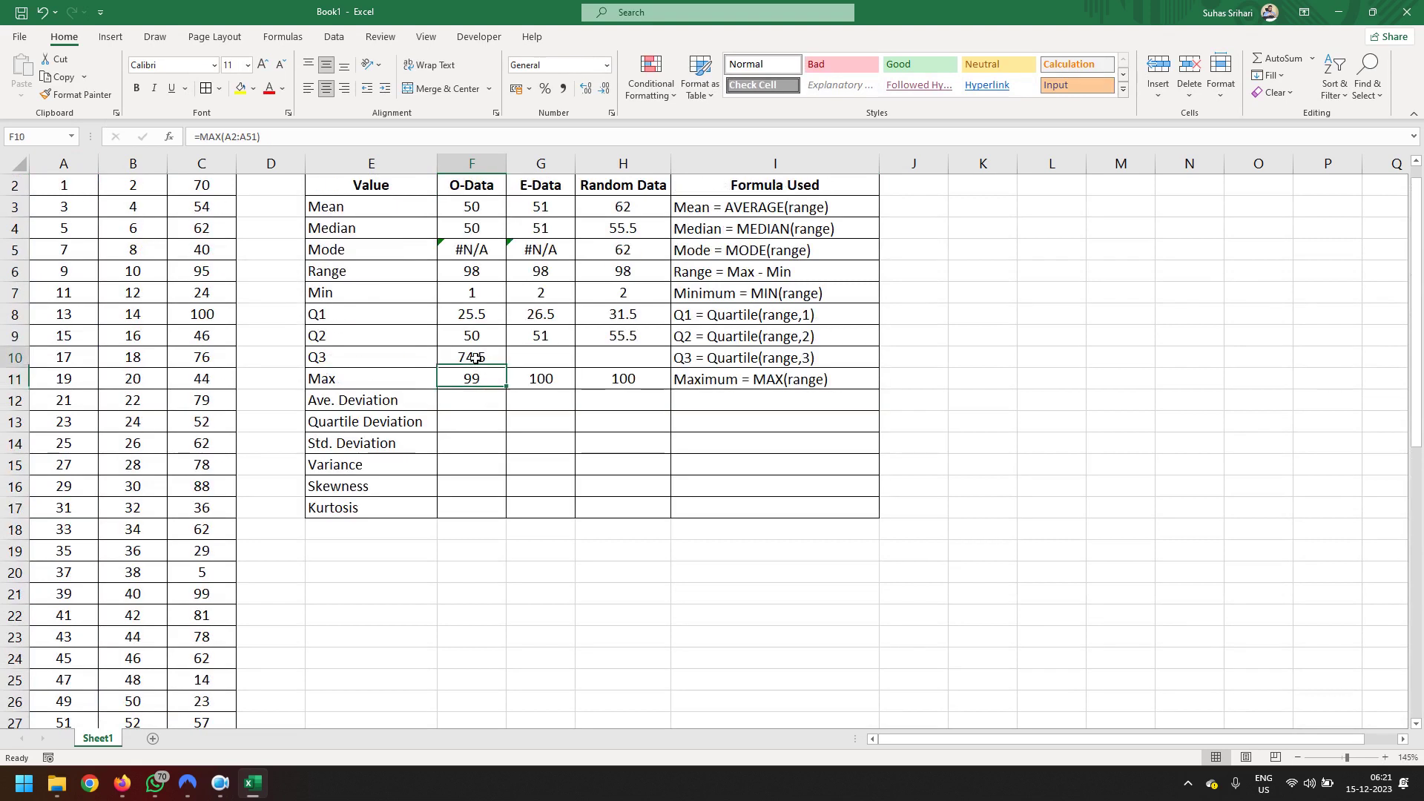
pyautogui.moveTo(506, 368); pyautogui.dragTo(624, 375)
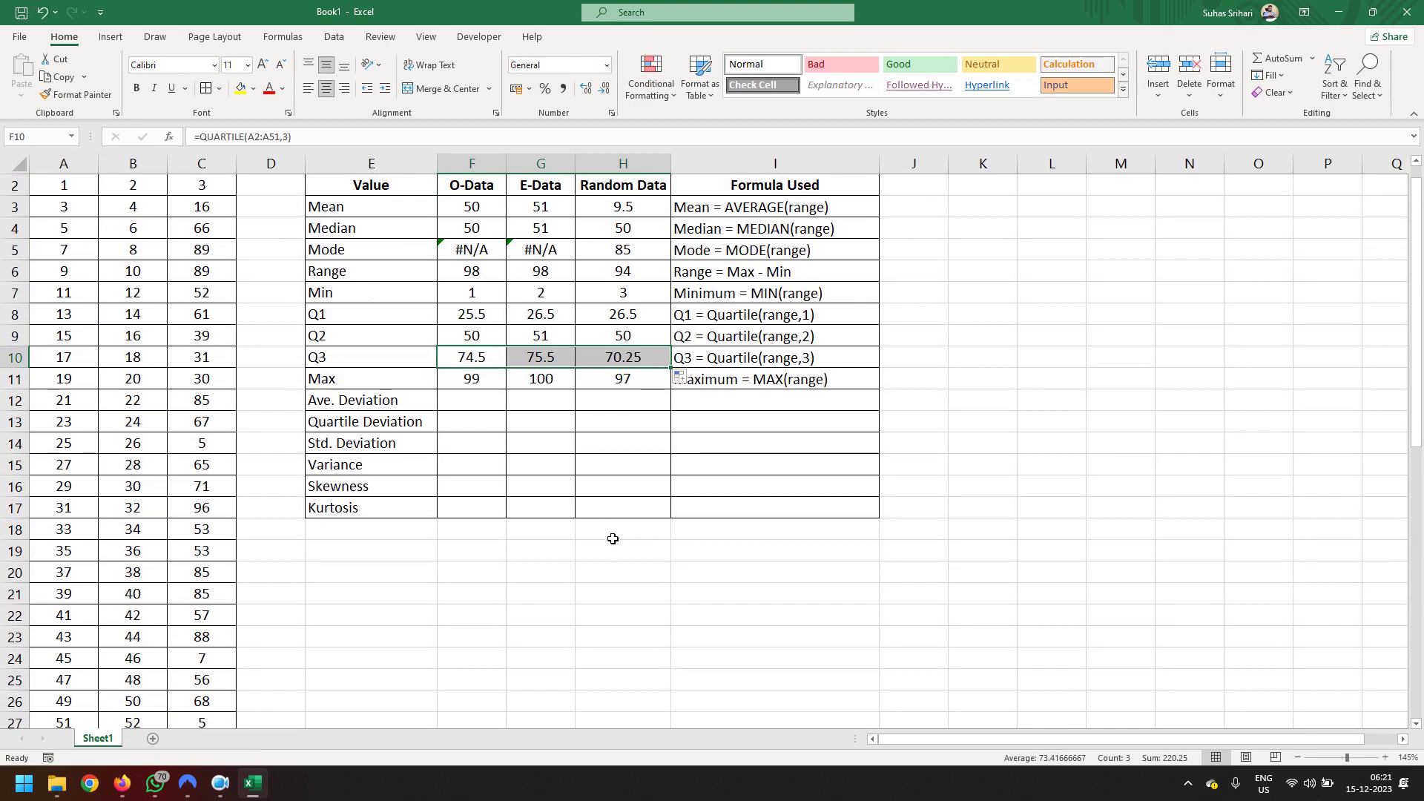
pyautogui.click(559, 614)
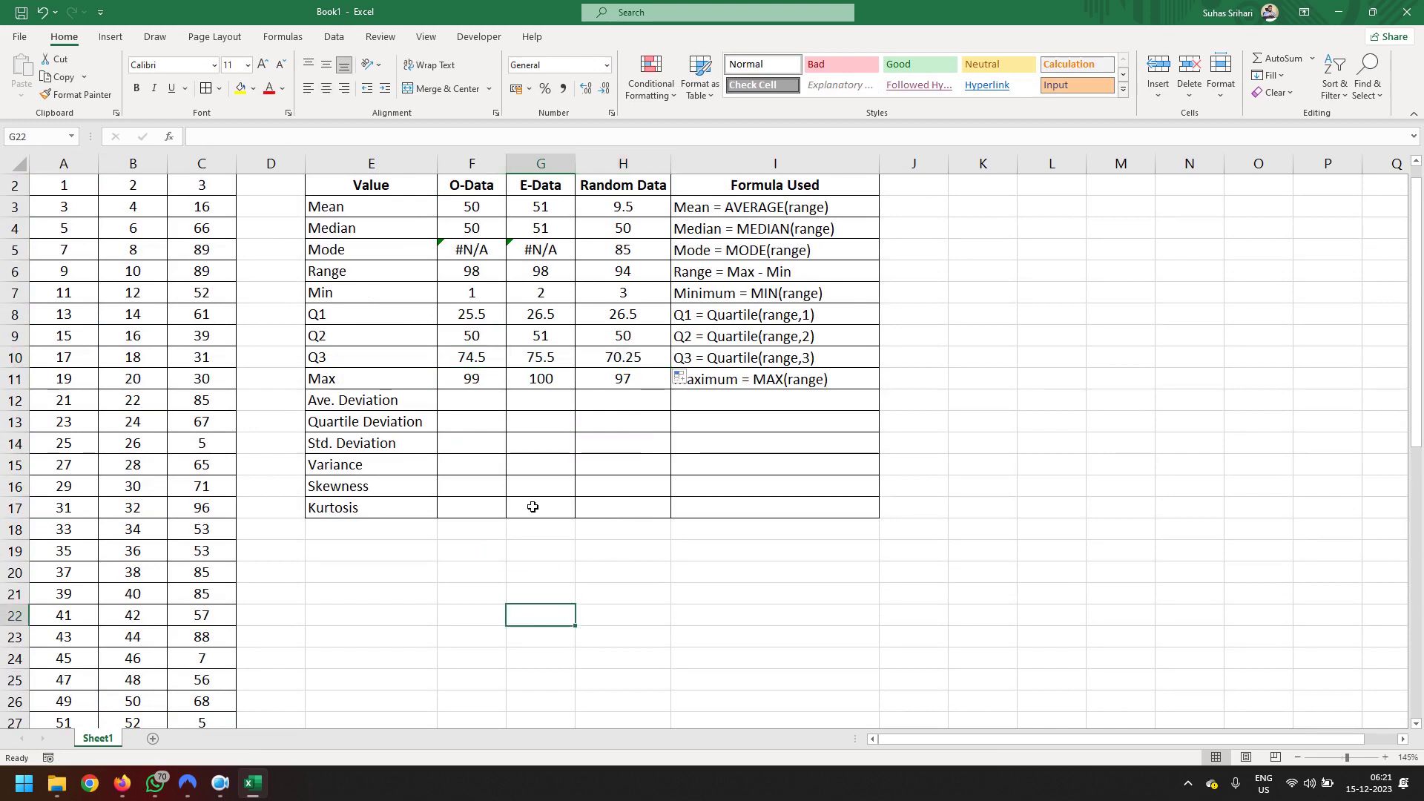
# Enter =AVEDEV(A2:A51) in F12 and fill it across to H12.
pyautogui.click(472, 400)
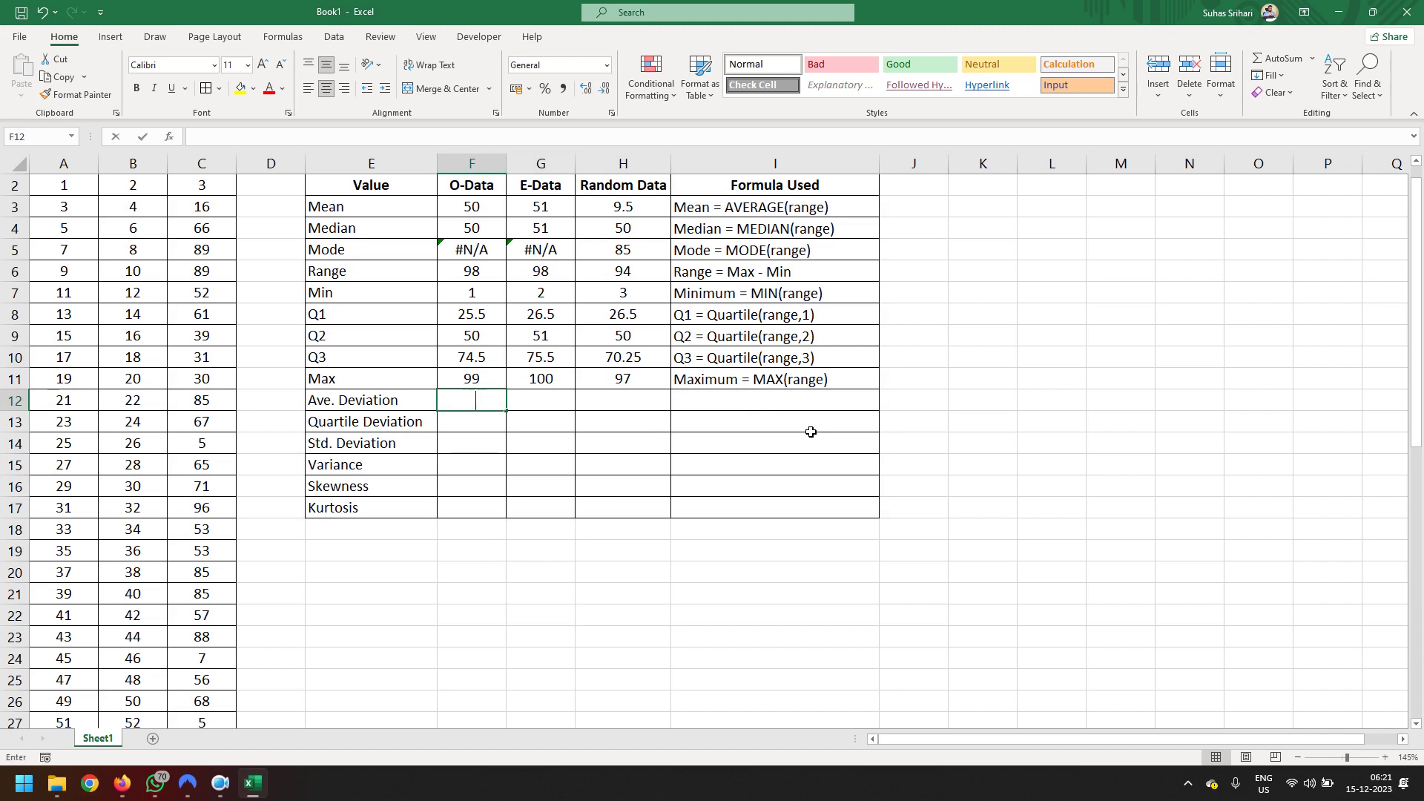
pyautogui.write('=ave')
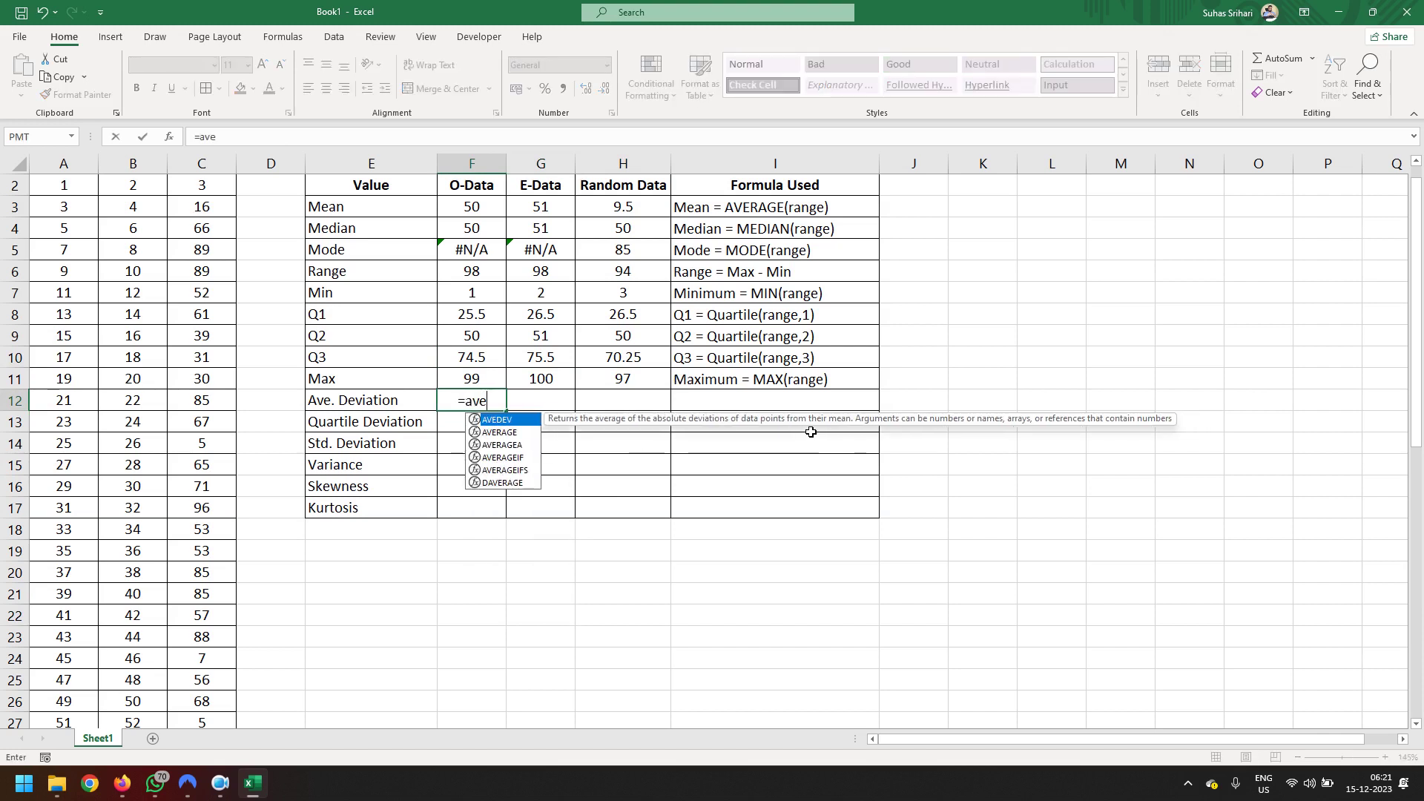
pyautogui.doubleClick(499, 421)
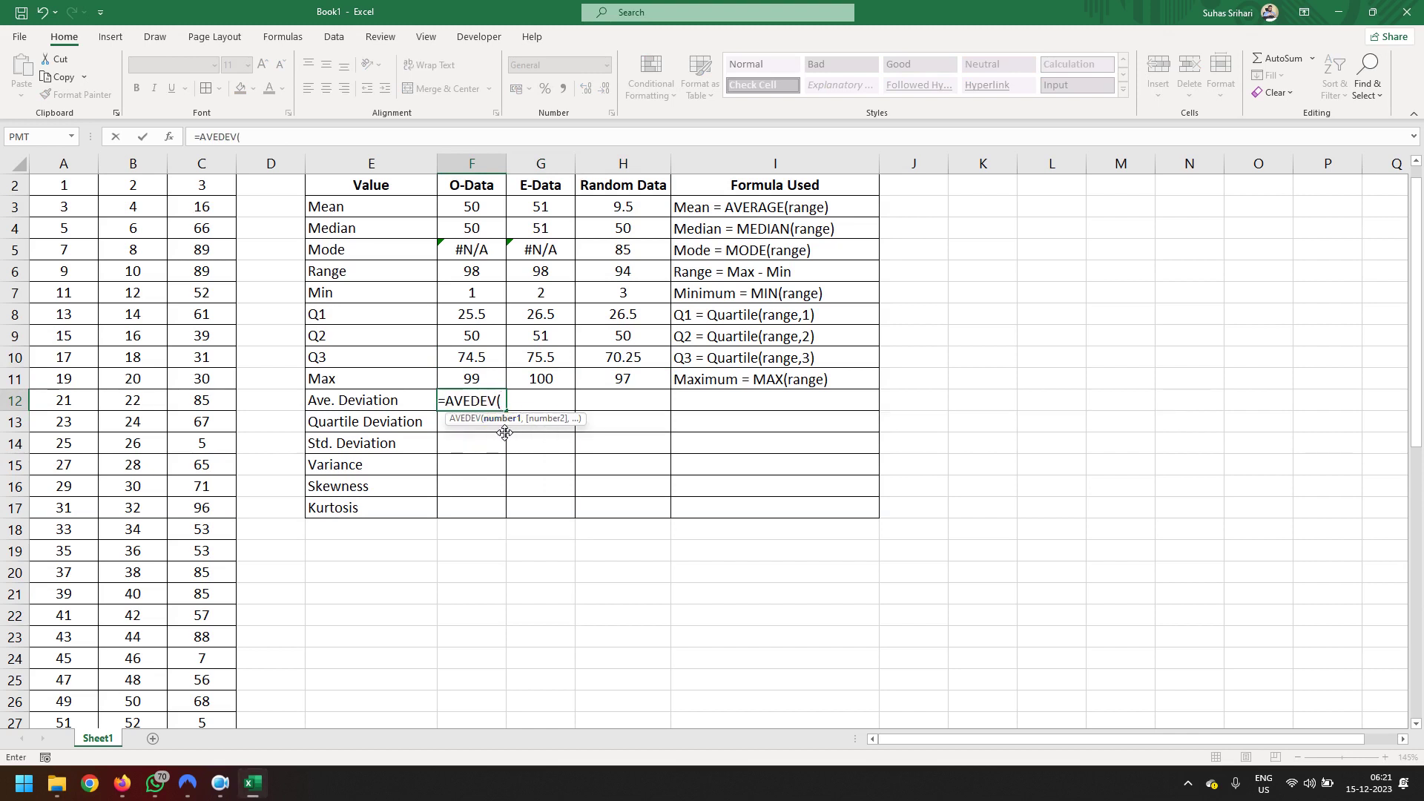
pyautogui.click(51, 191)
pyautogui.hotkey('ctrl', 'shift', 'Down')
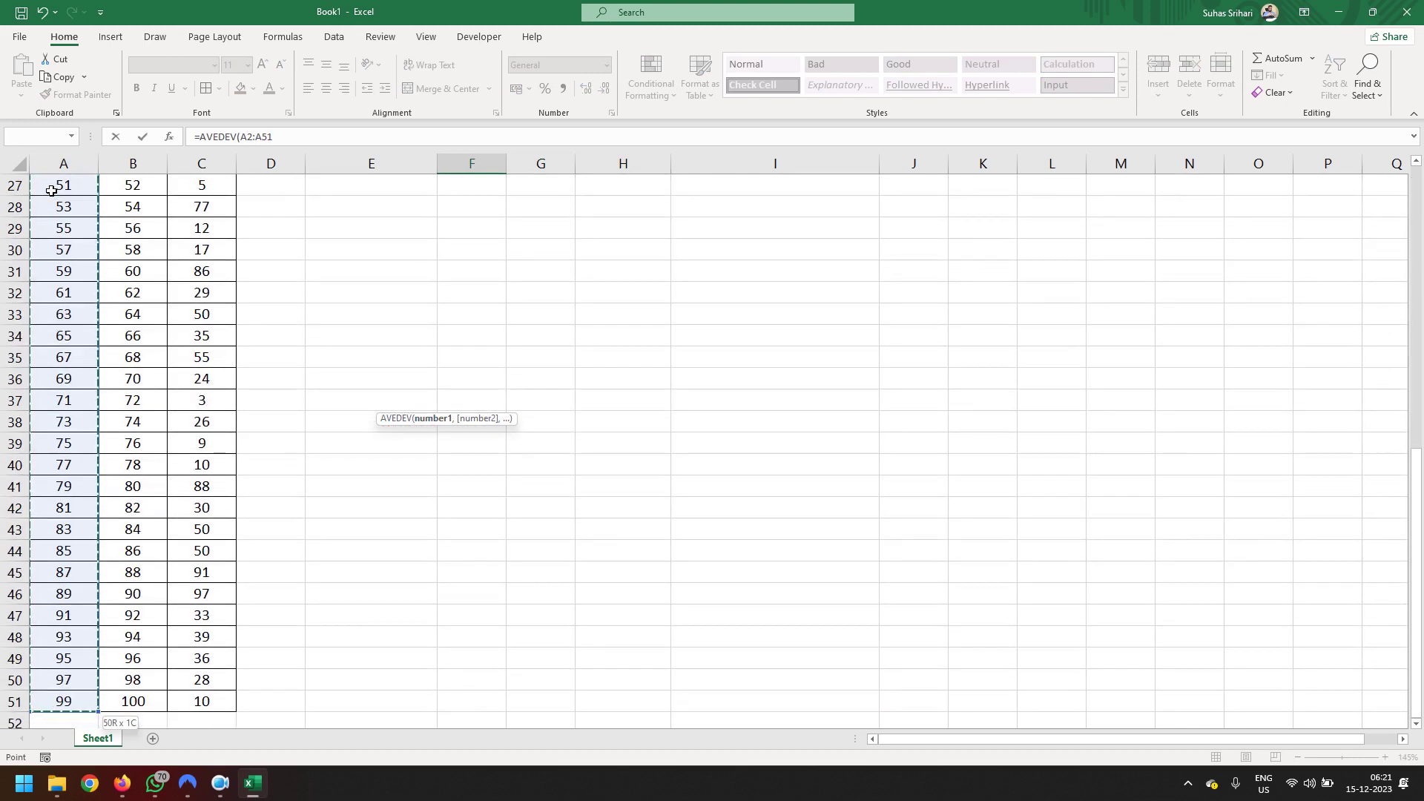
pyautogui.press('Return')
pyautogui.scroll(2, 534, 292)
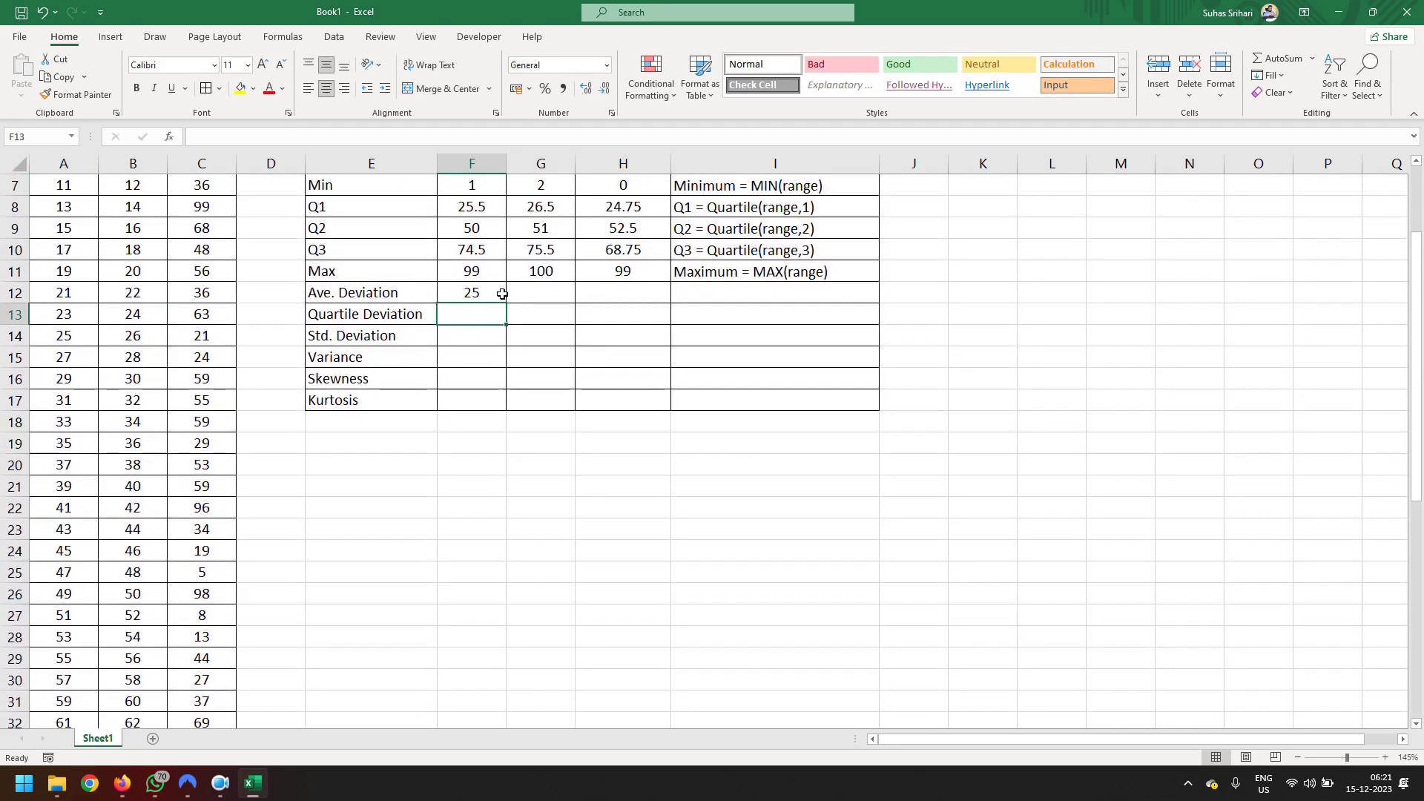
pyautogui.click(484, 297)
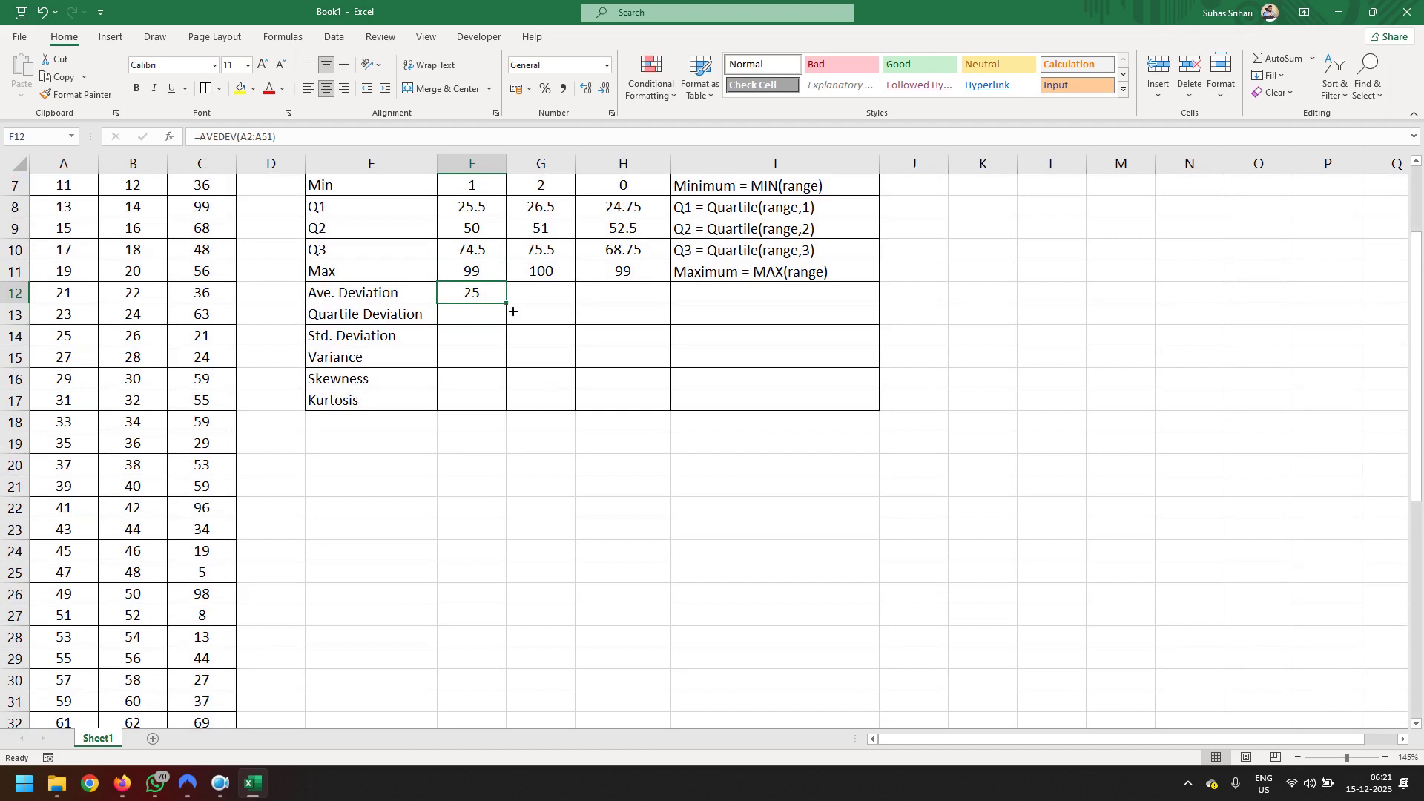
pyautogui.moveTo(513, 312); pyautogui.dragTo(635, 309)
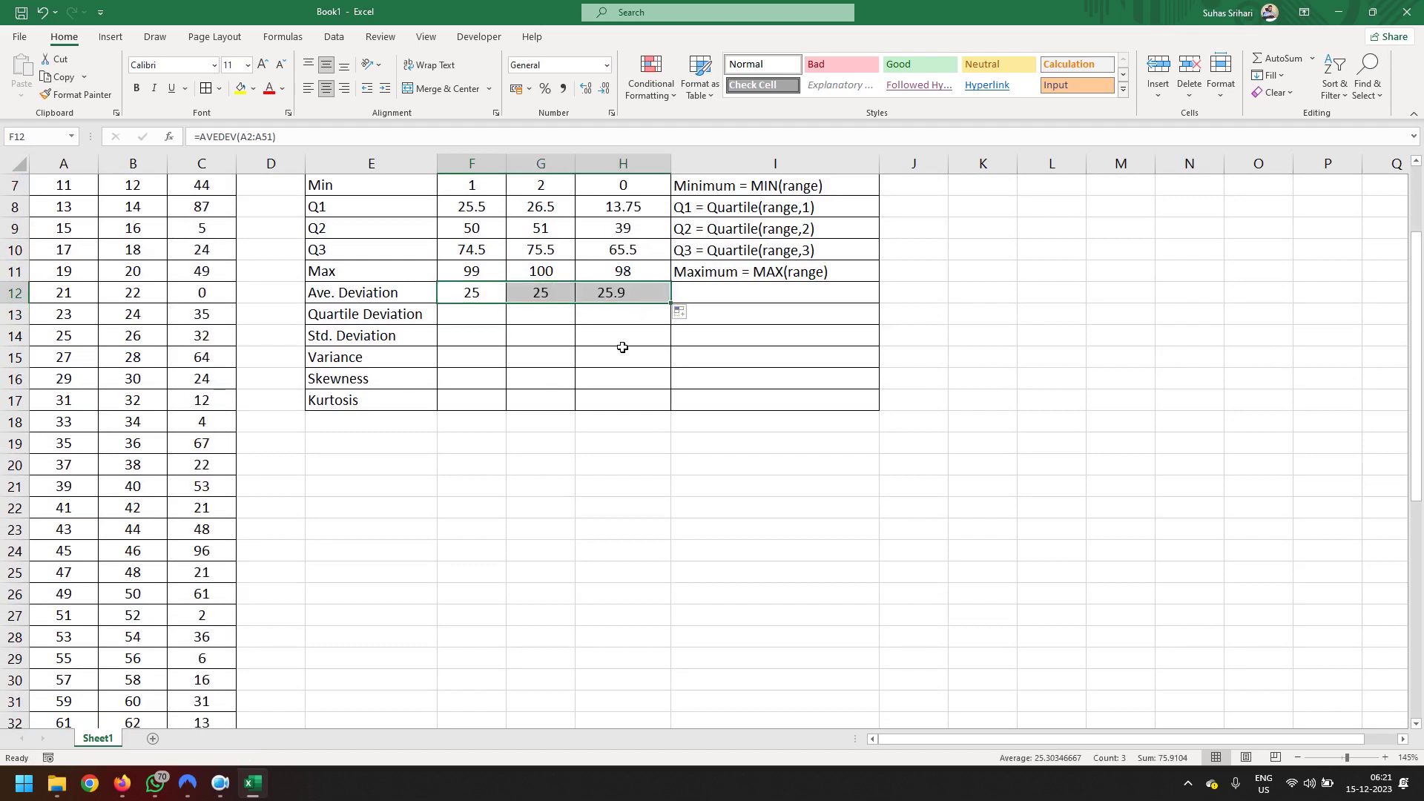
pyautogui.scroll(2, 622, 347)
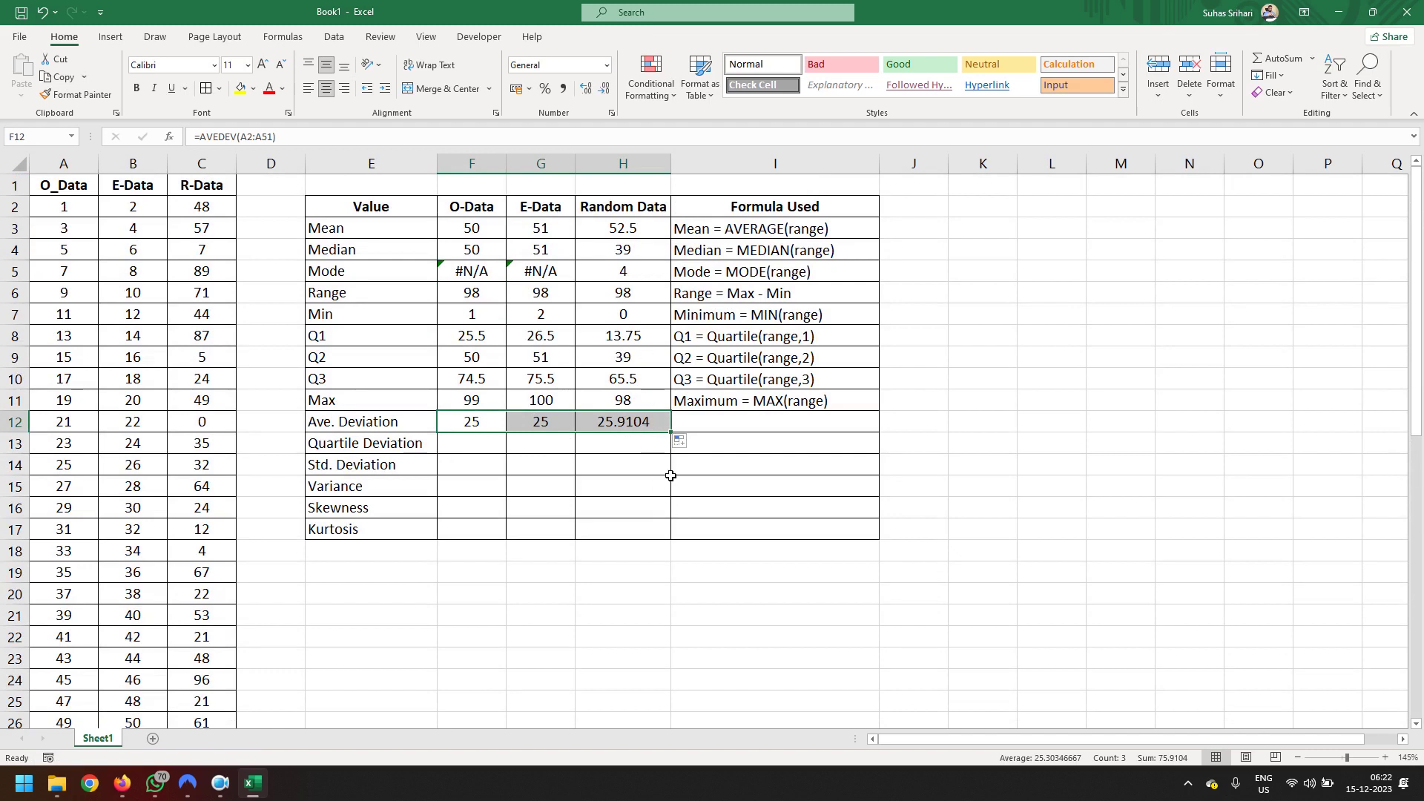
# Add the note 'Average Deviation = AVEDEV(range)' in I12 and widen column I to fit.
pyautogui.click(719, 428)
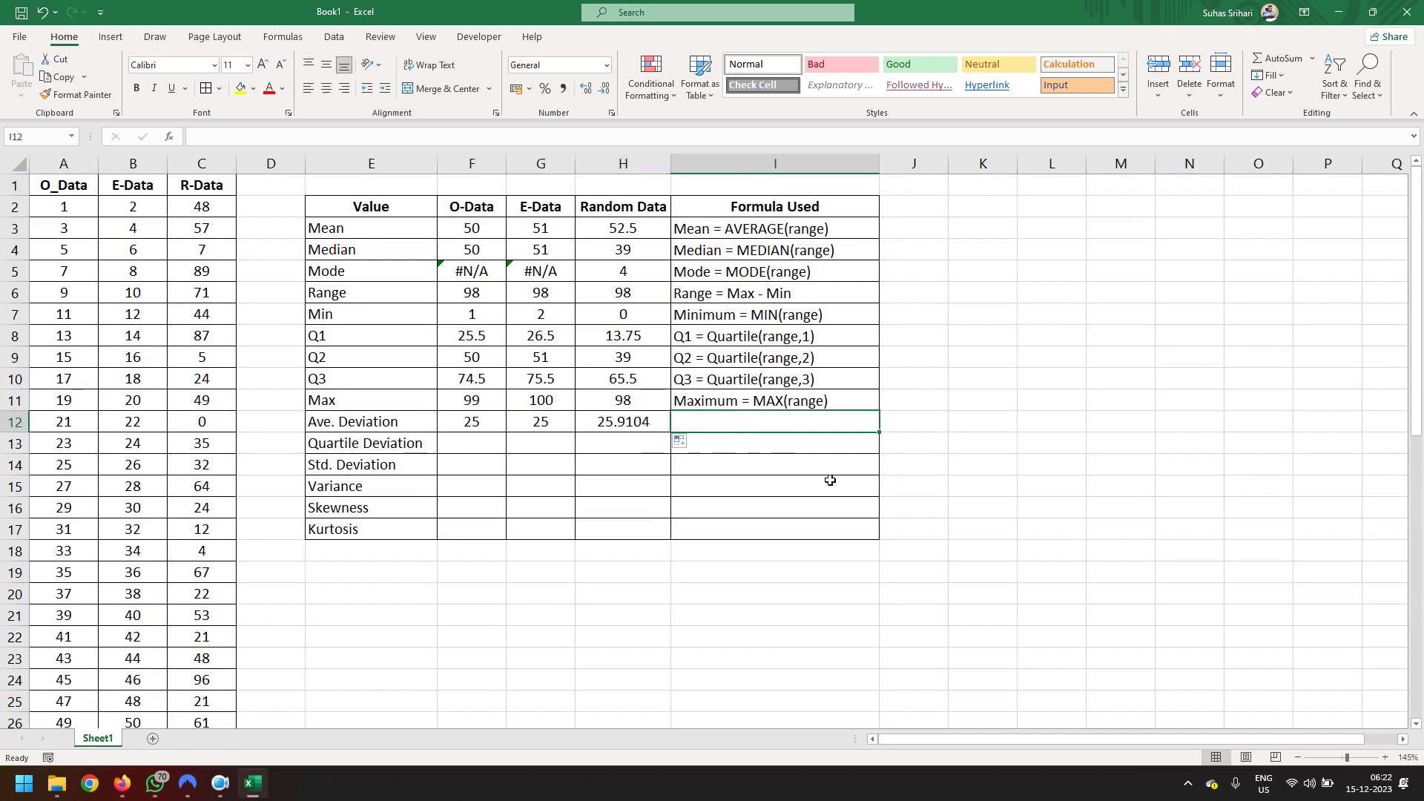
pyautogui.write('Avera')
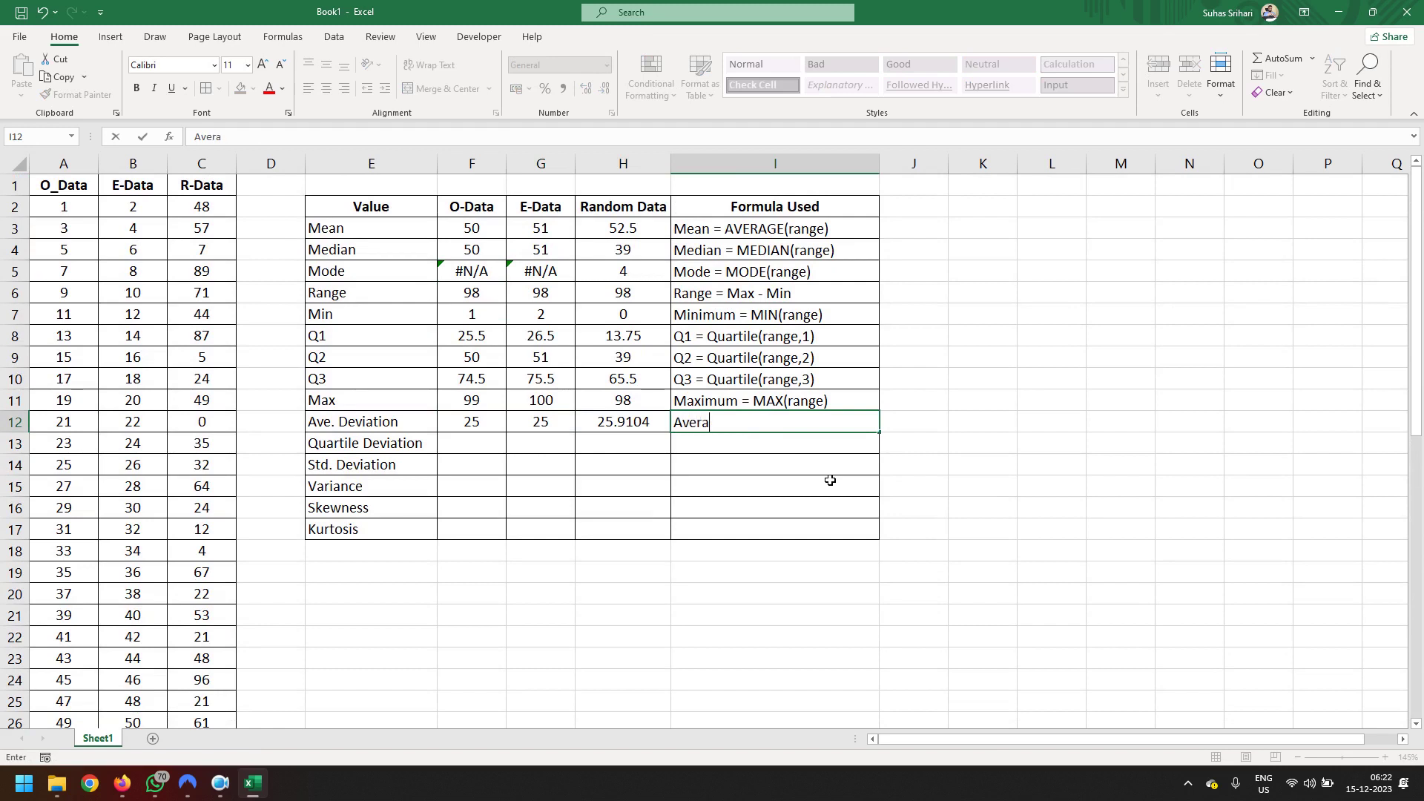
pyautogui.write('ge Devia')
pyautogui.write('tion = A')
pyautogui.write('VE')
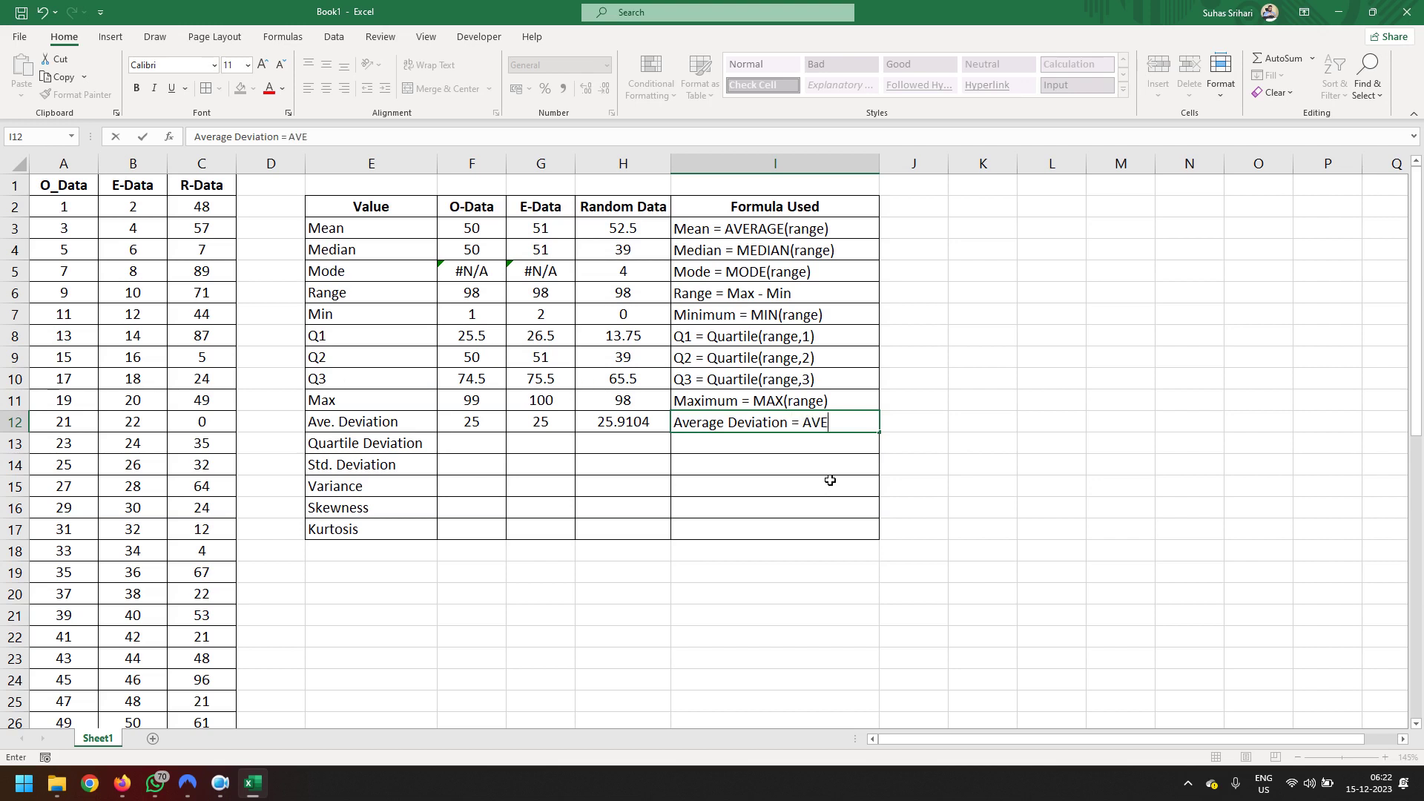
pyautogui.write('DEV(ra')
pyautogui.write('n')
pyautogui.write('ge')
pyautogui.press('Return')
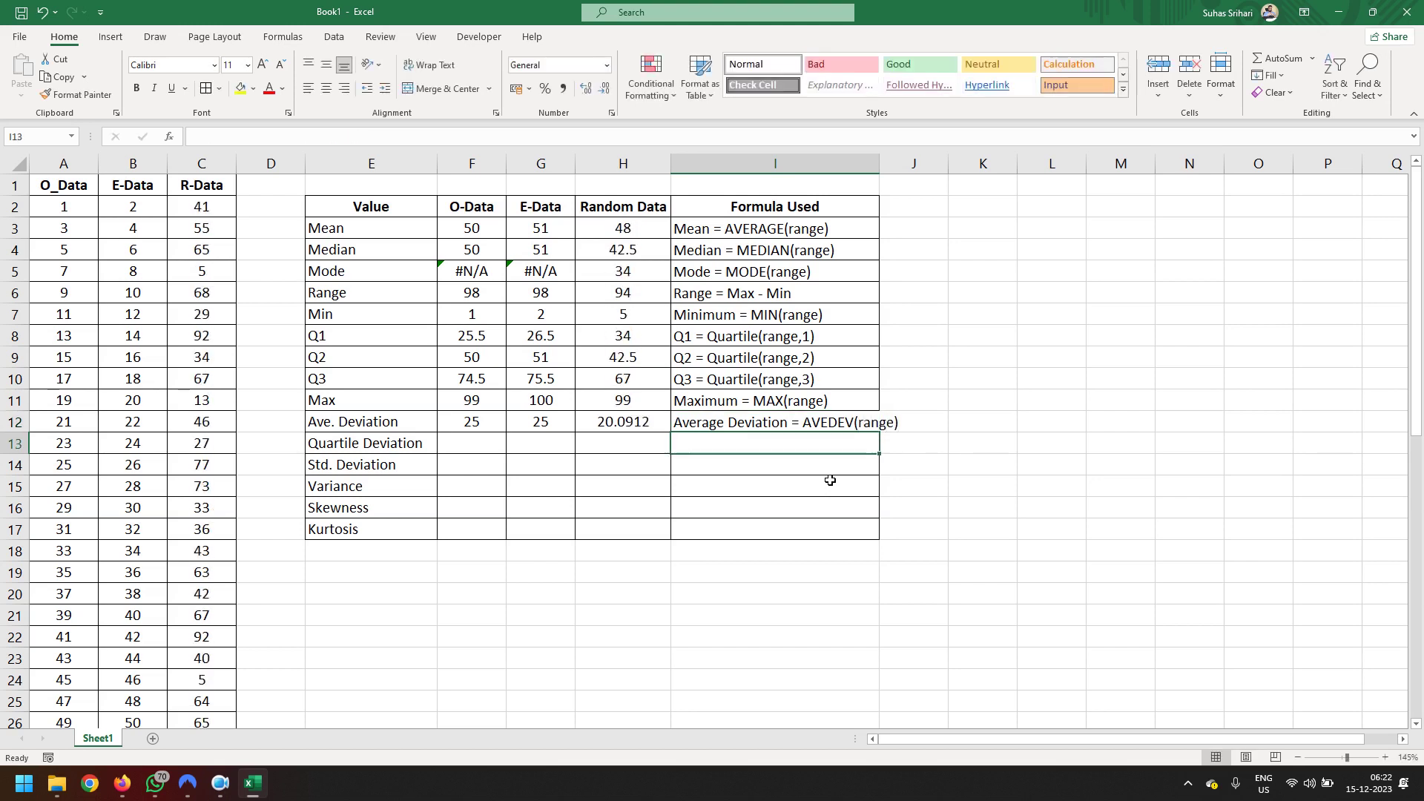
pyautogui.moveTo(889, 163); pyautogui.dragTo(923, 162)
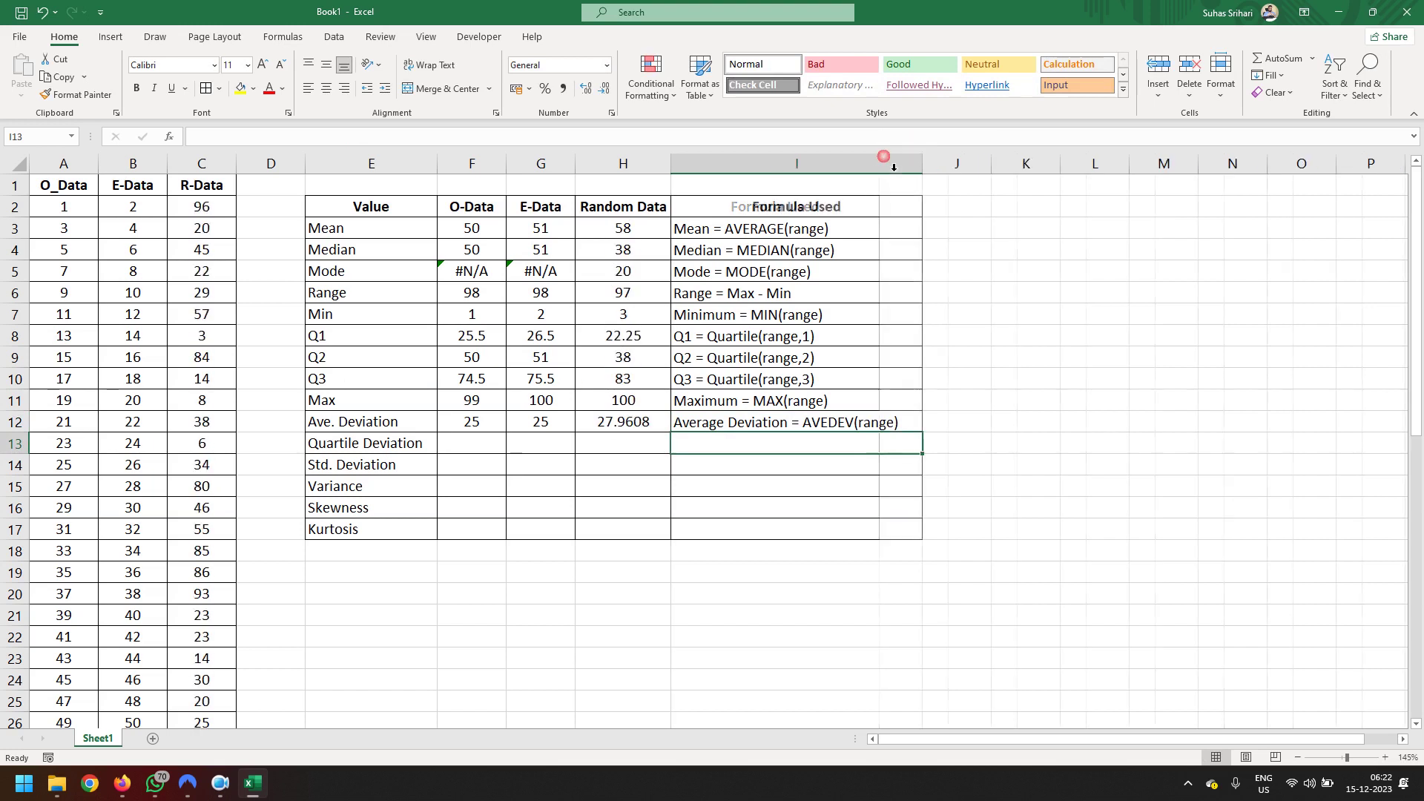
pyautogui.click(793, 636)
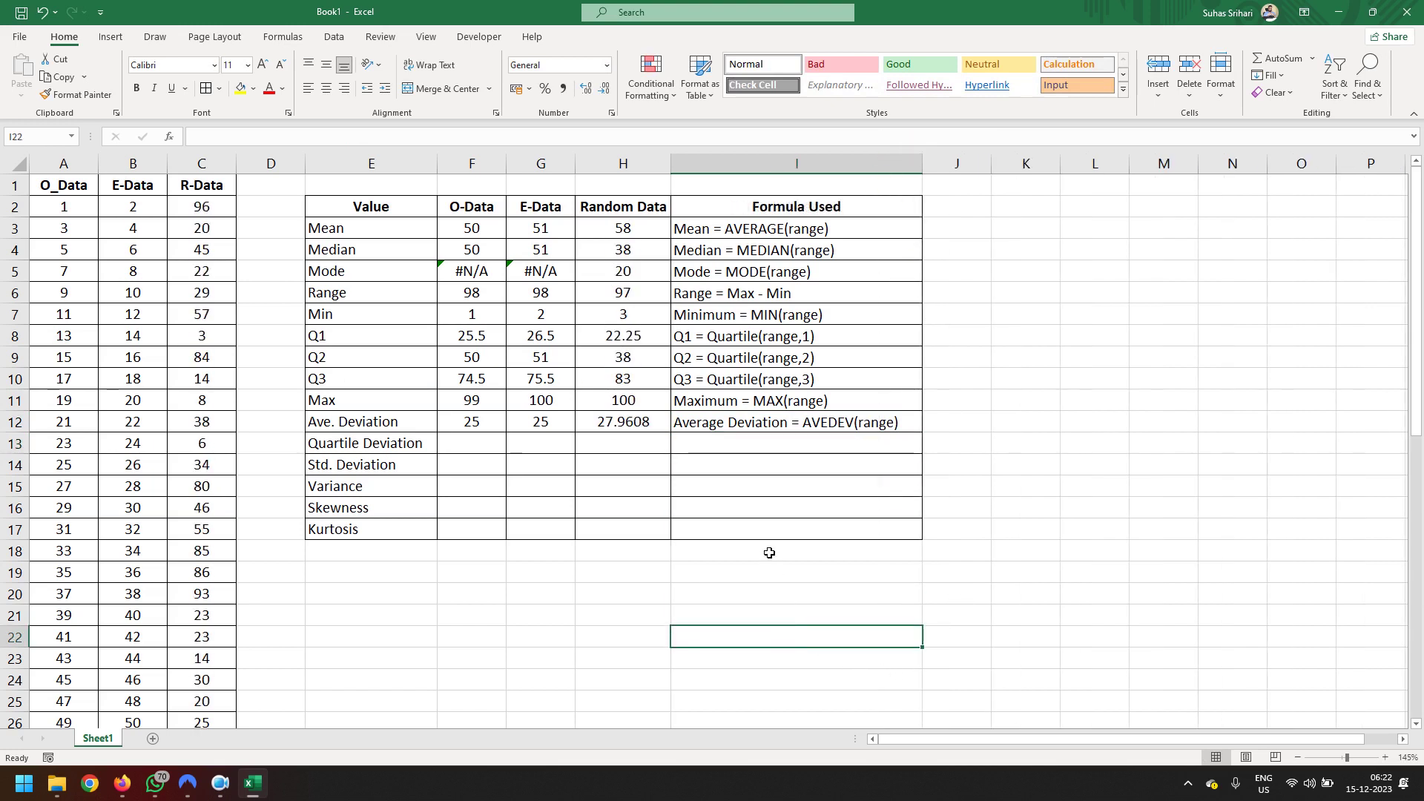
# Re-enter the random data formulas in C2:C6 to regenerate the Random Data values.
pyautogui.click(226, 215)
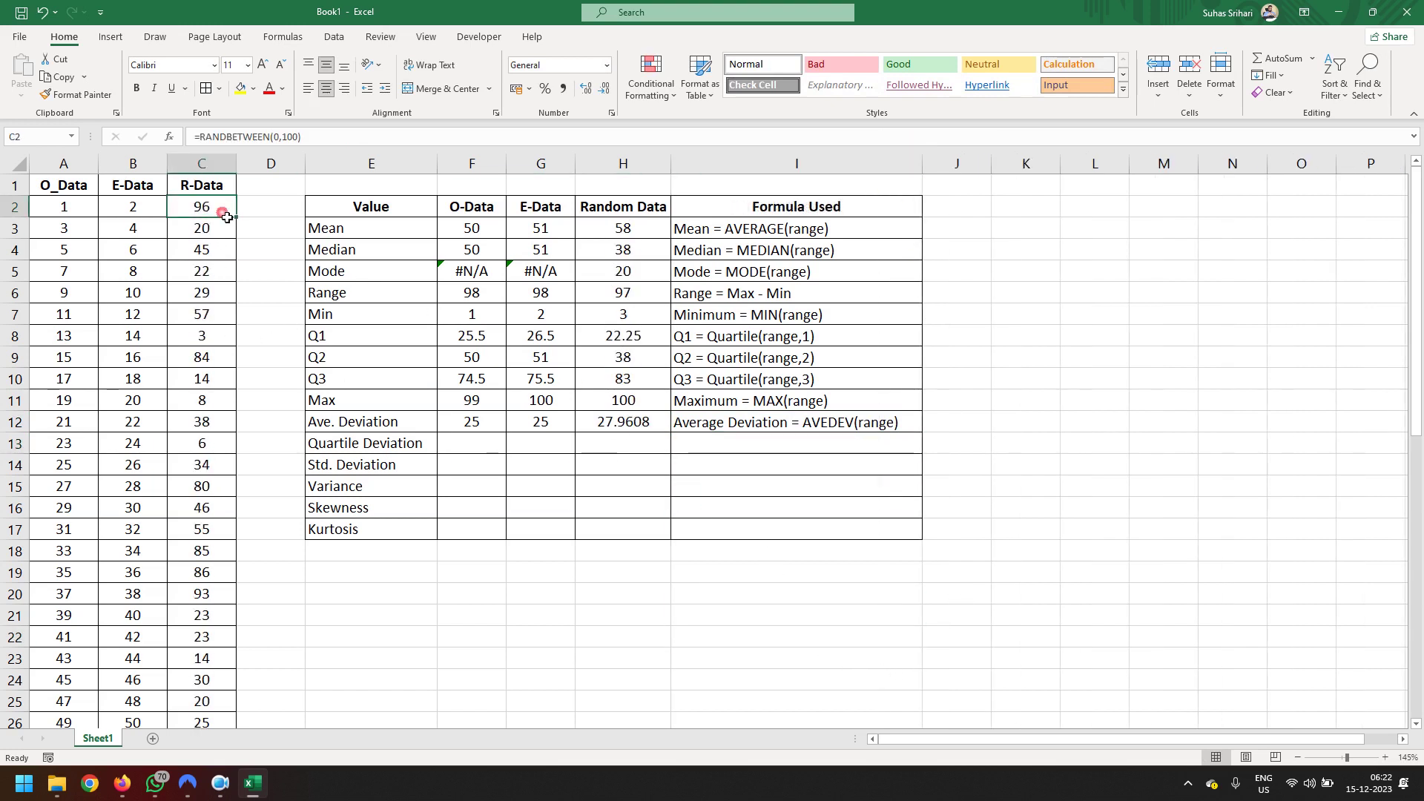
pyautogui.press('F2')
pyautogui.press('Return')
pyautogui.press('F2')
pyautogui.press('Return')
pyautogui.press('F2')
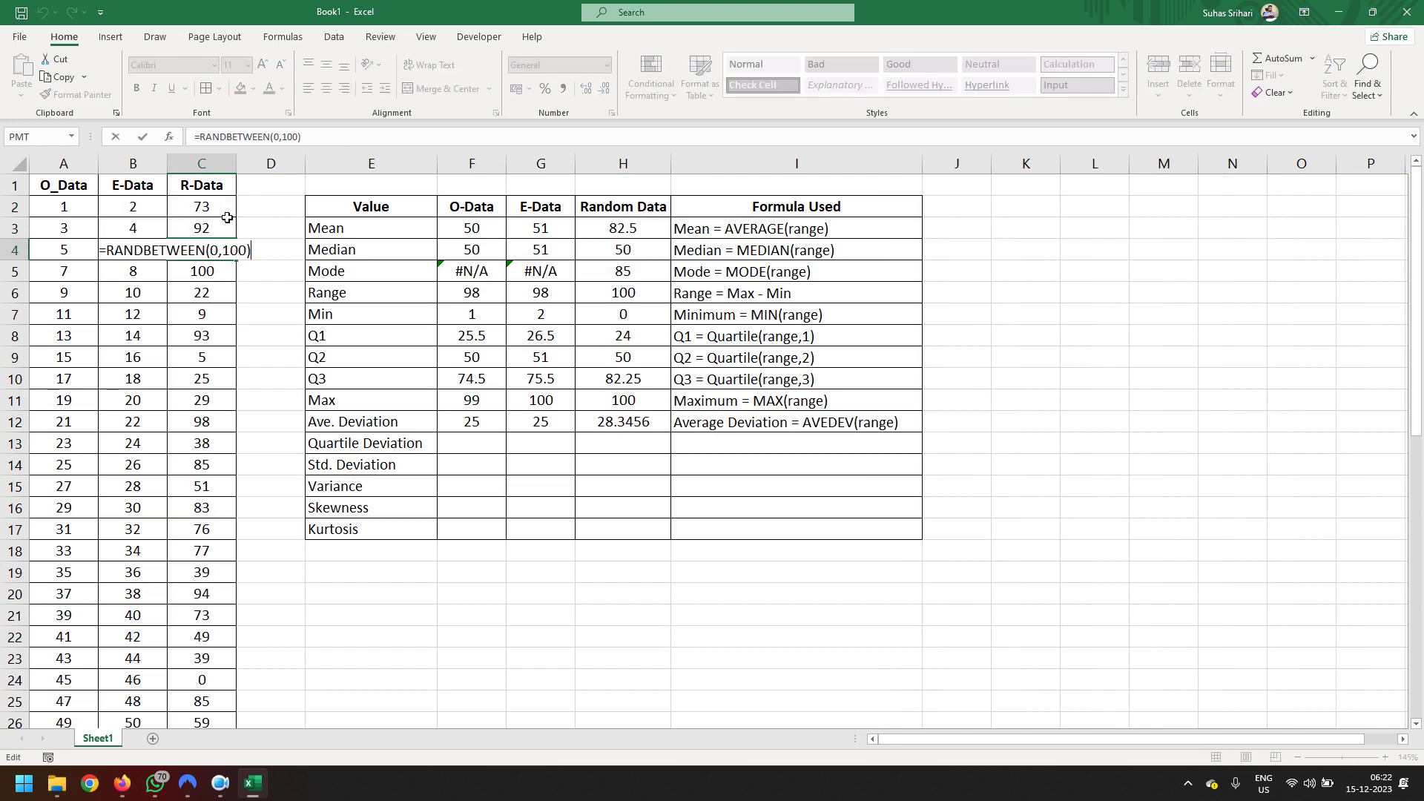
pyautogui.press('Return')
pyautogui.press('F2')
pyautogui.press('Return')
pyautogui.press('F2')
pyautogui.press('Return')
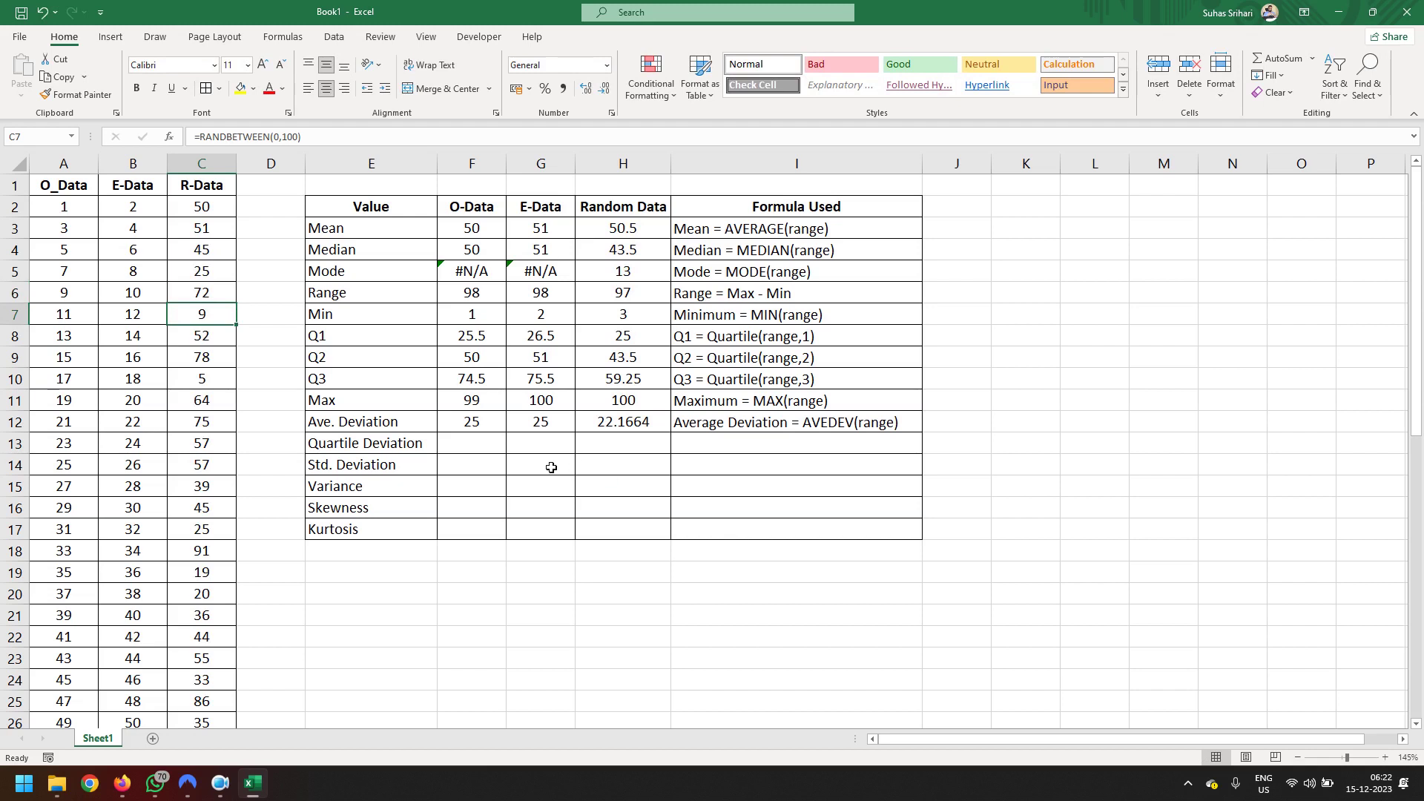
pyautogui.click(487, 452)
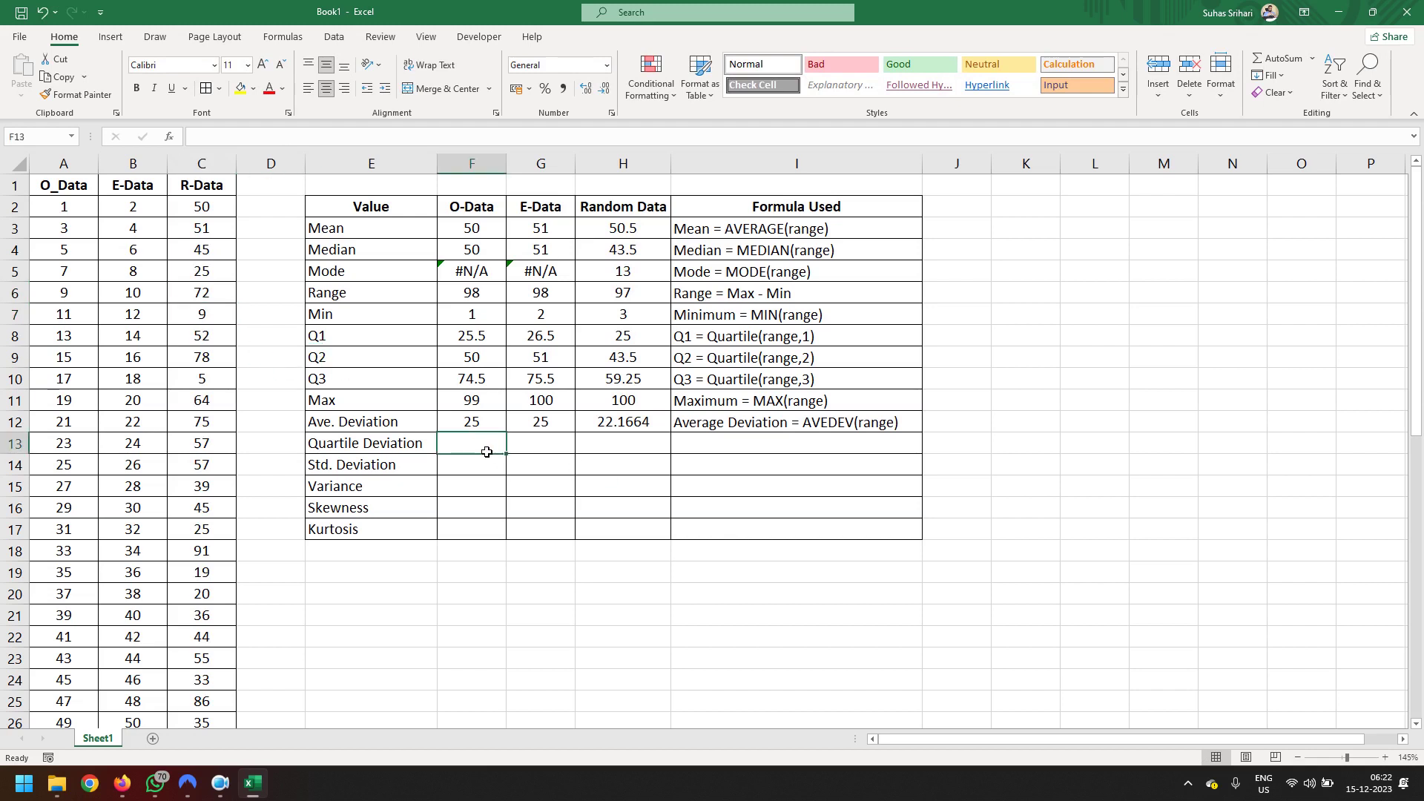
# Enter =(F10-F8)/2 in F13 and fill it to H13, giving 24.5, 24.5 and 27.875.
pyautogui.write('=')
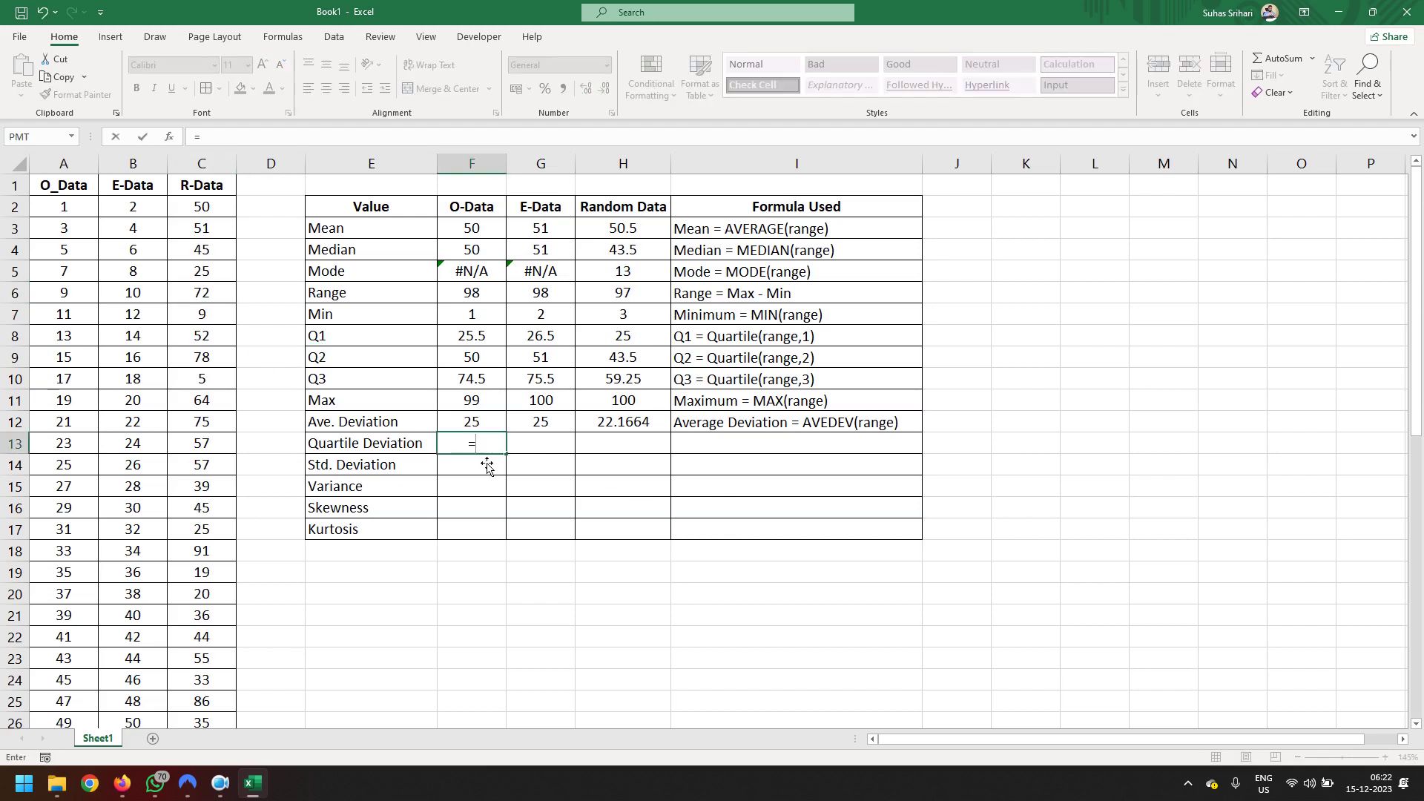
pyautogui.click(487, 390)
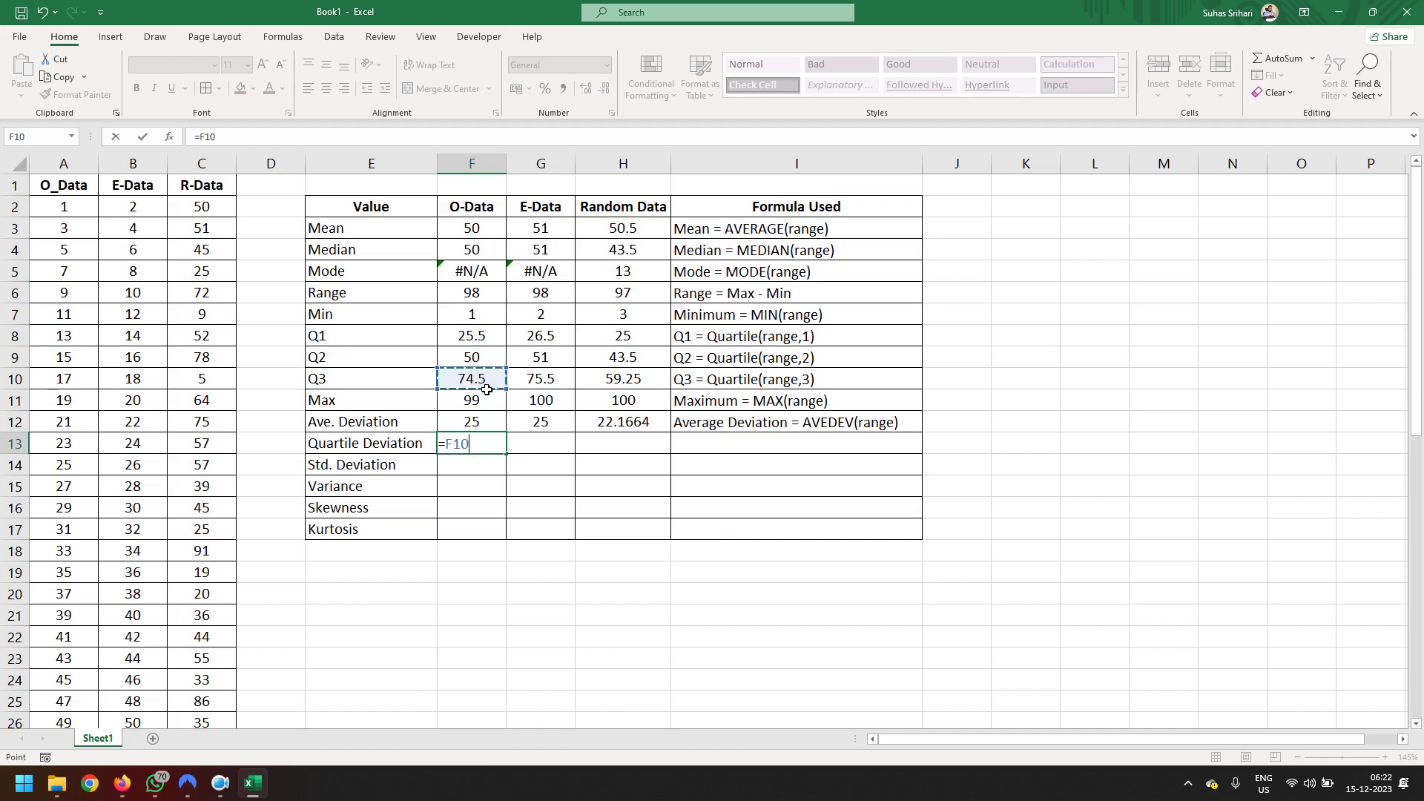
pyautogui.press('BackSpace')
pyautogui.press('BackSpace')
pyautogui.press('BackSpace')
pyautogui.write('=(')
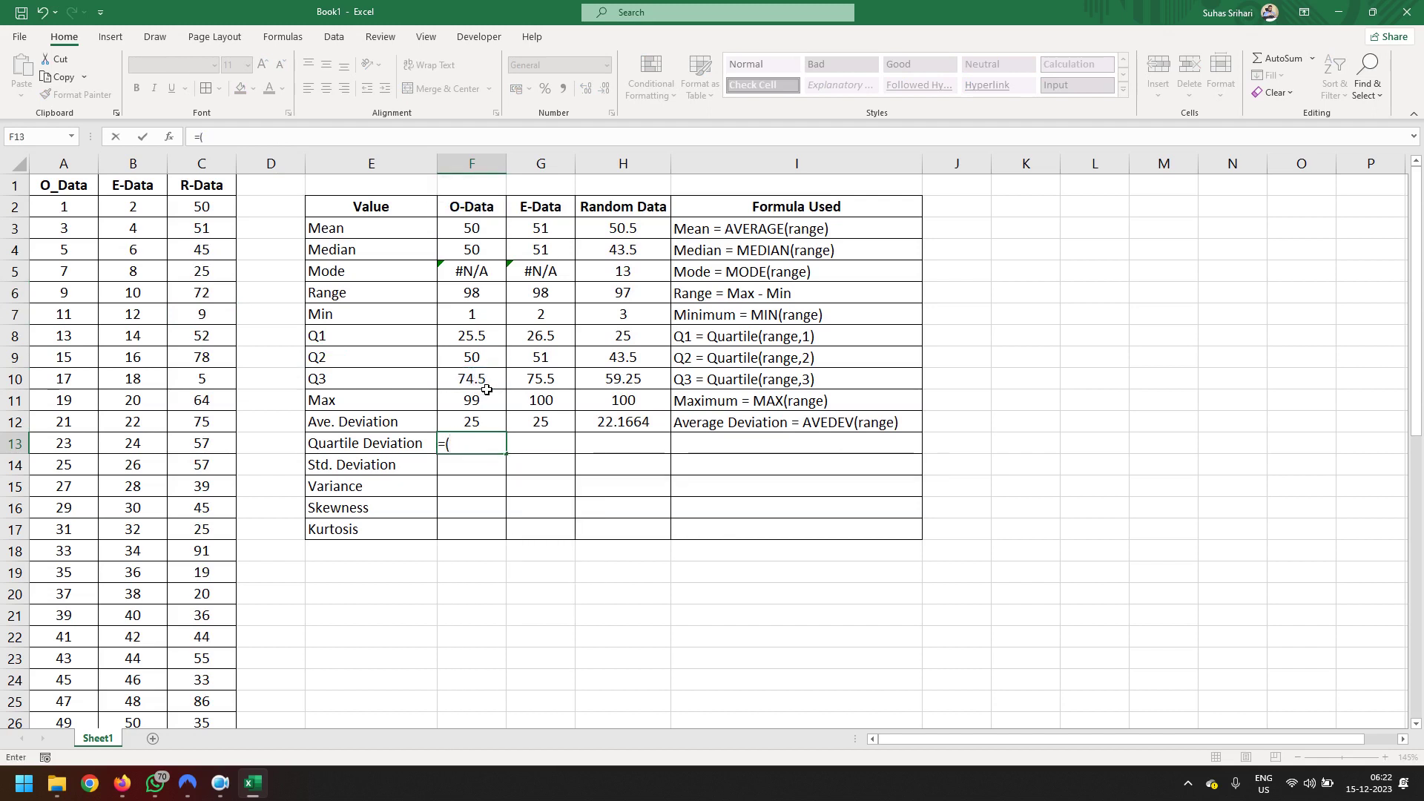
pyautogui.click(486, 390)
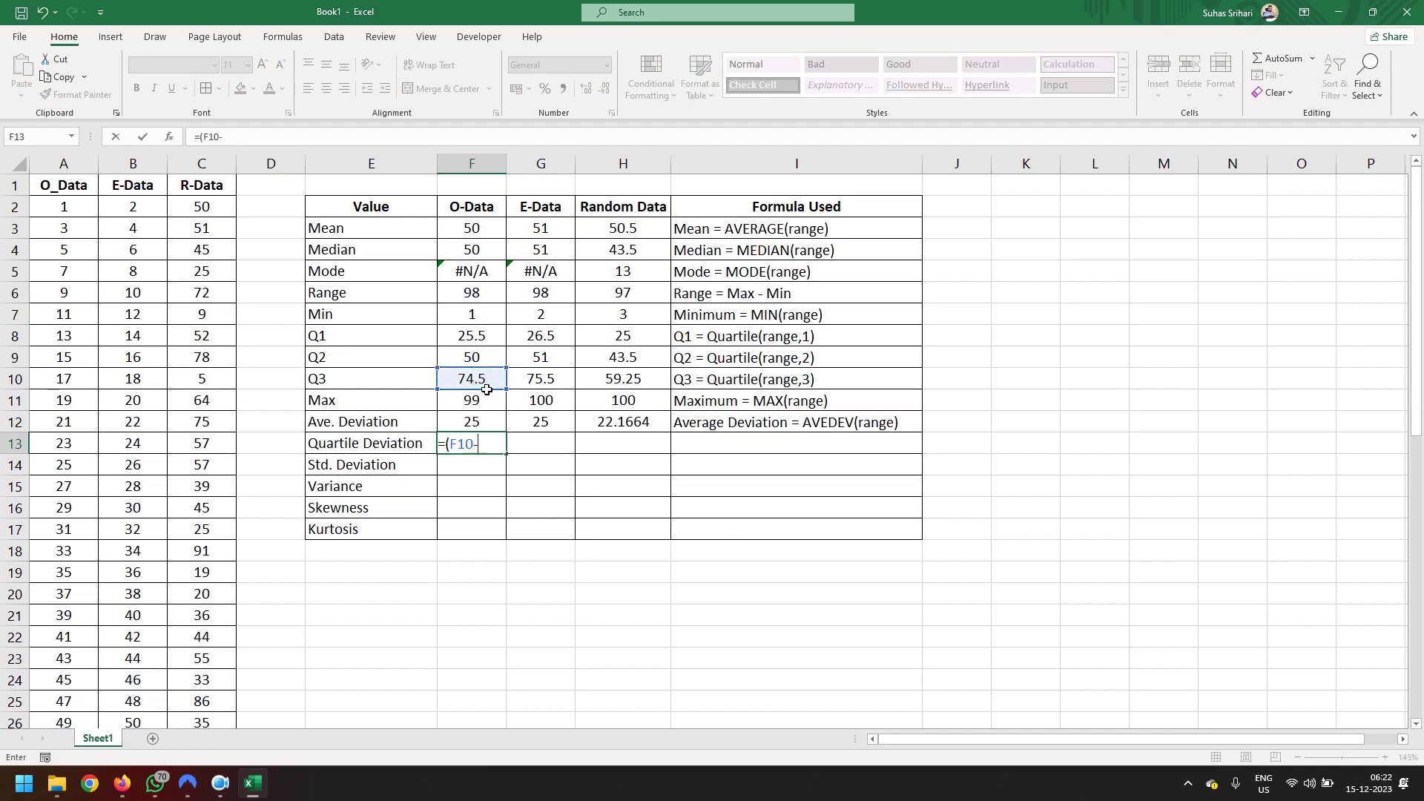
pyautogui.write('-')
pyautogui.click(491, 340)
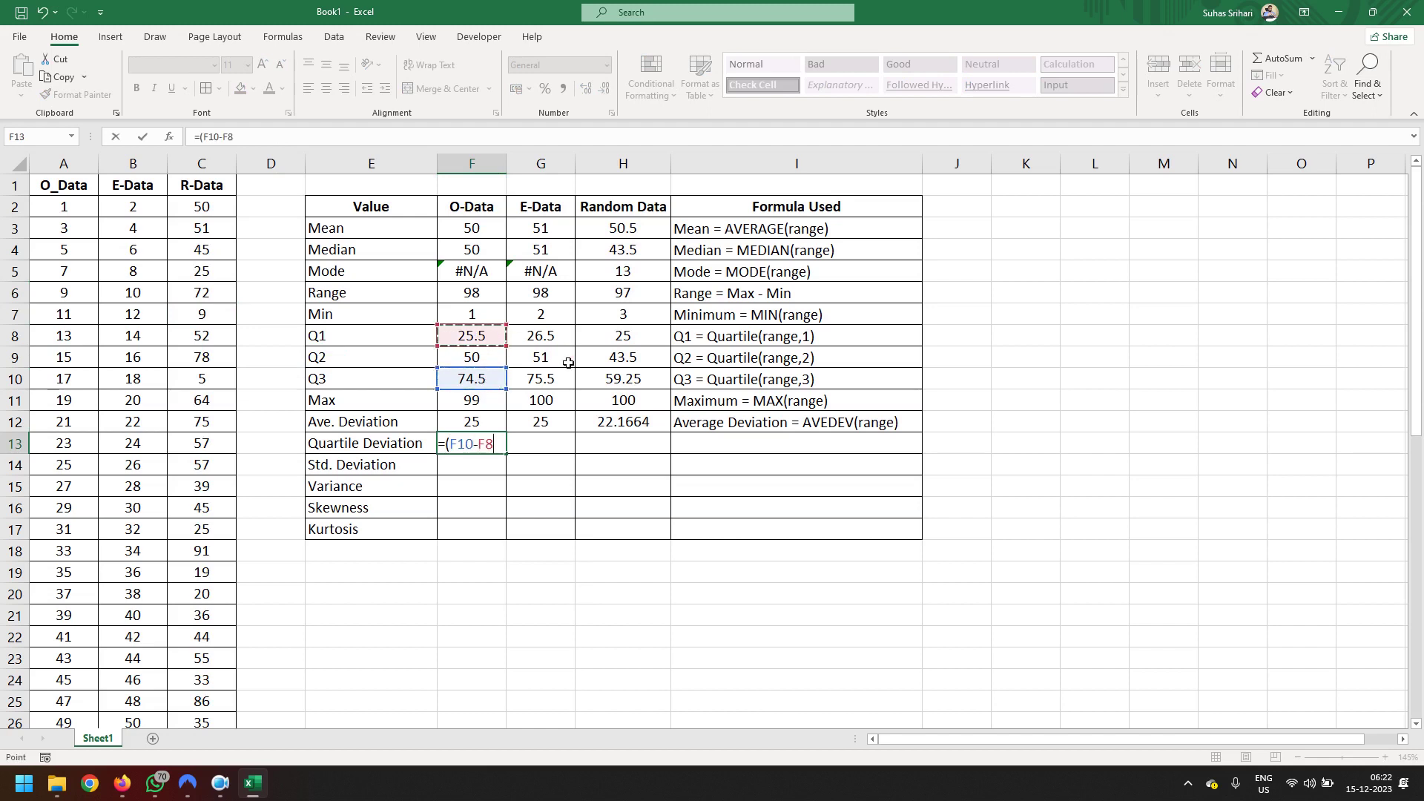
pyautogui.write(')/')
pyautogui.write('2')
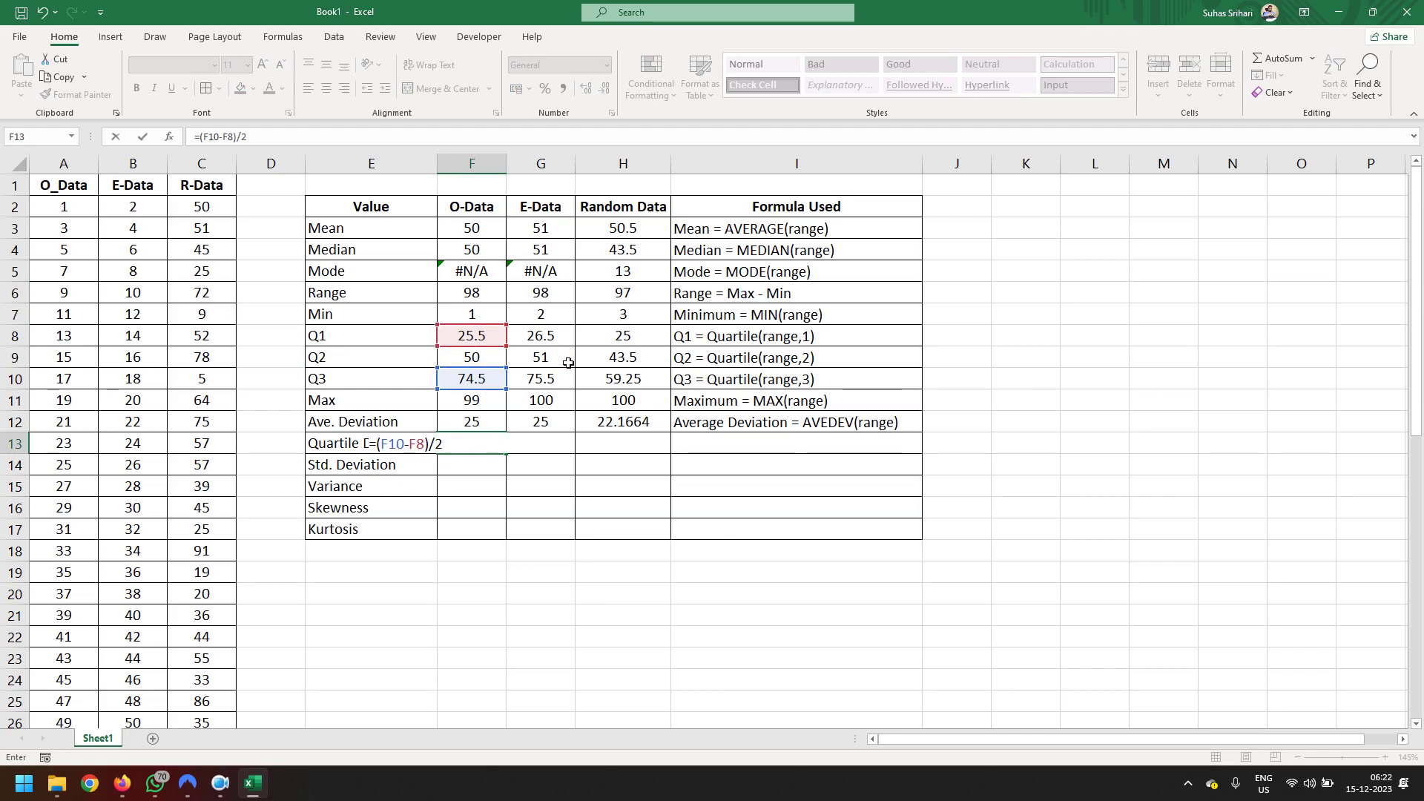
pyautogui.press('Return')
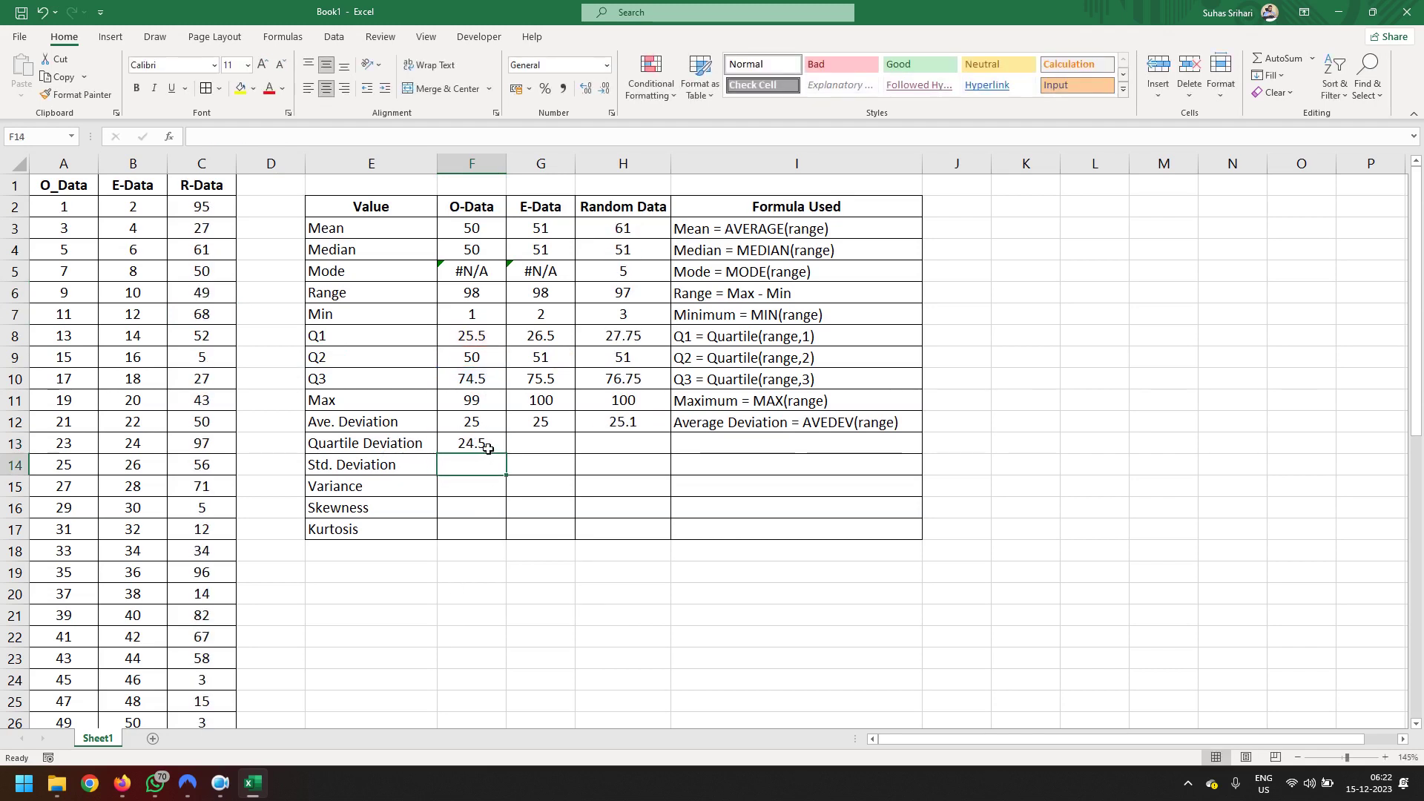
pyautogui.click(488, 448)
pyautogui.moveTo(507, 454); pyautogui.dragTo(638, 460)
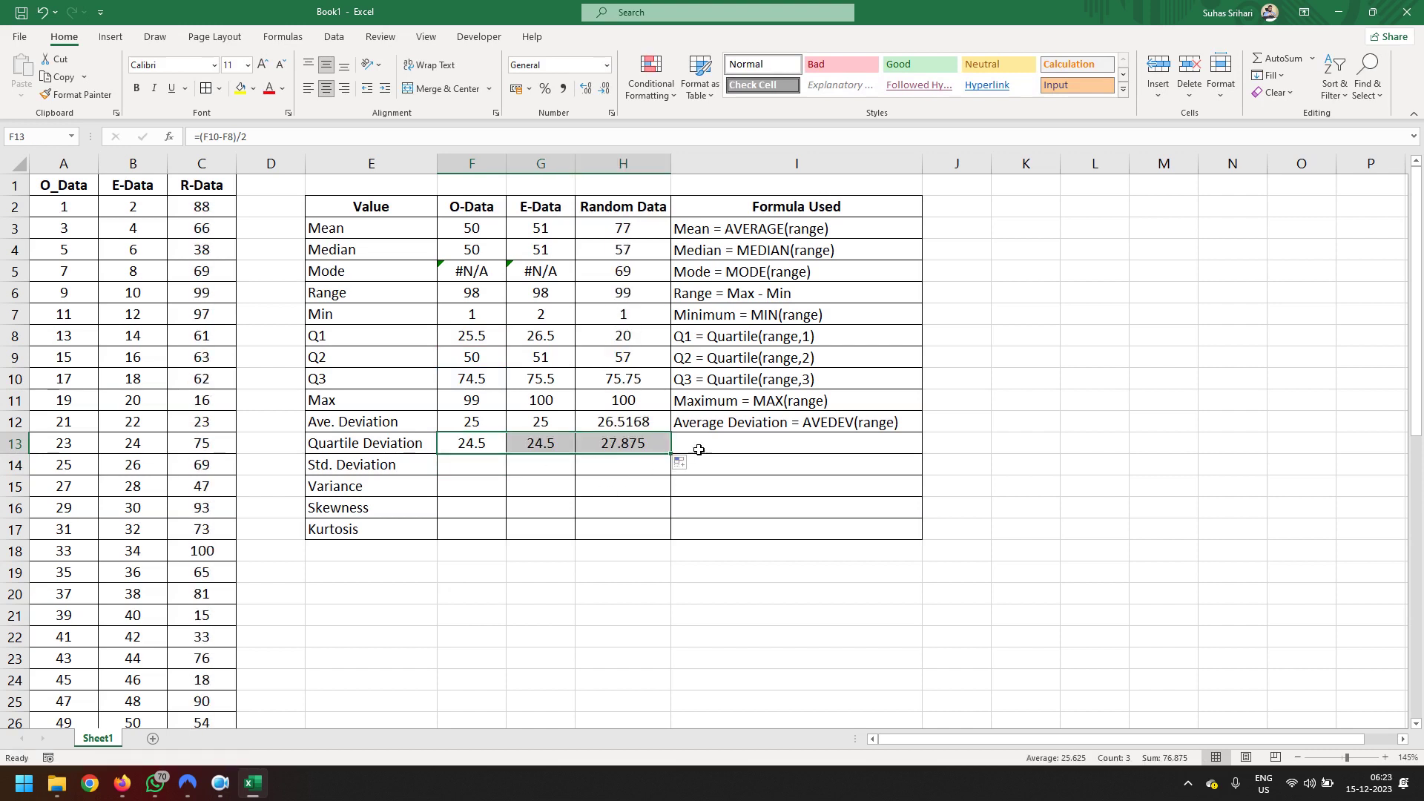
# Type 'Quartile Deviation = (Q3-Q1)/2' in I13 beside the quartile deviation results.
pyautogui.click(699, 450)
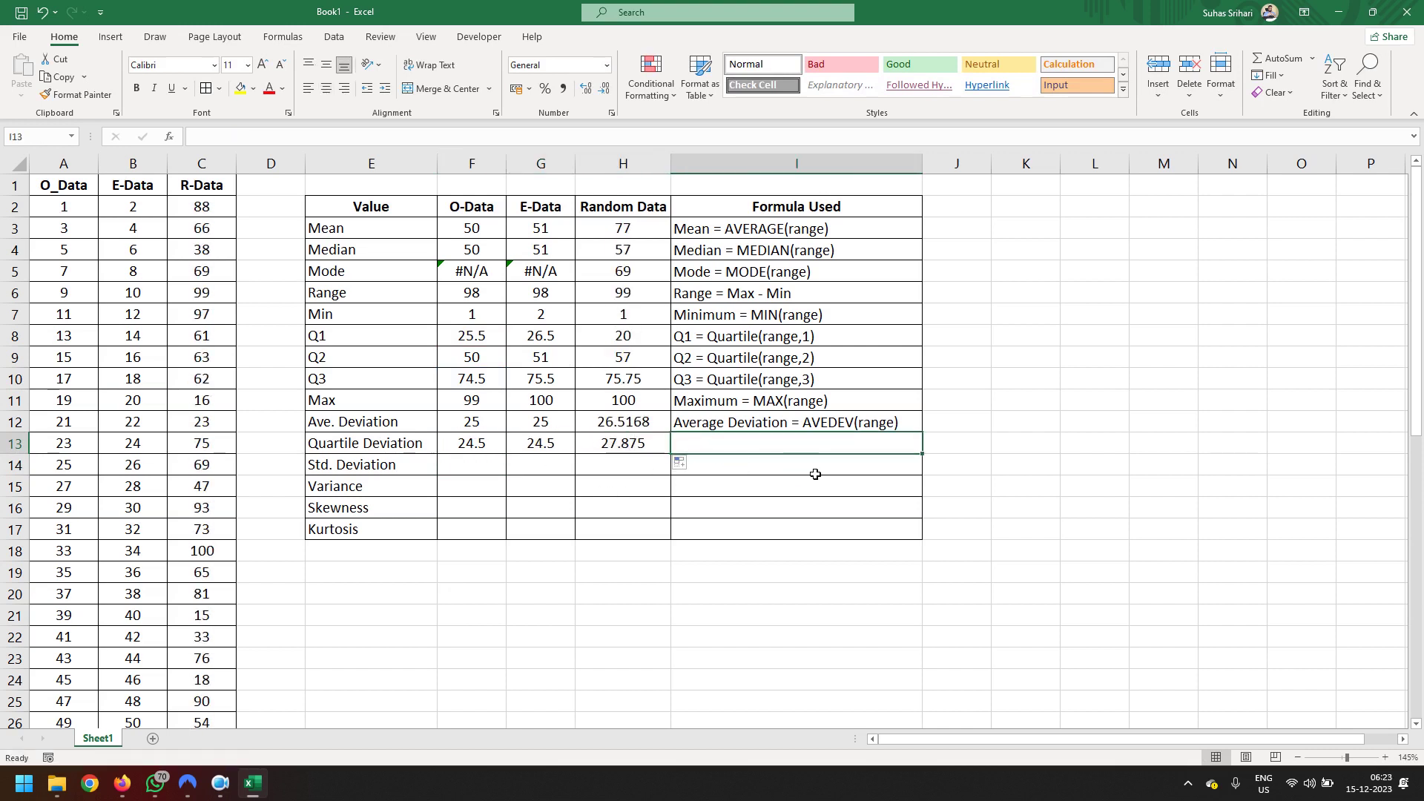
pyautogui.write('Qua')
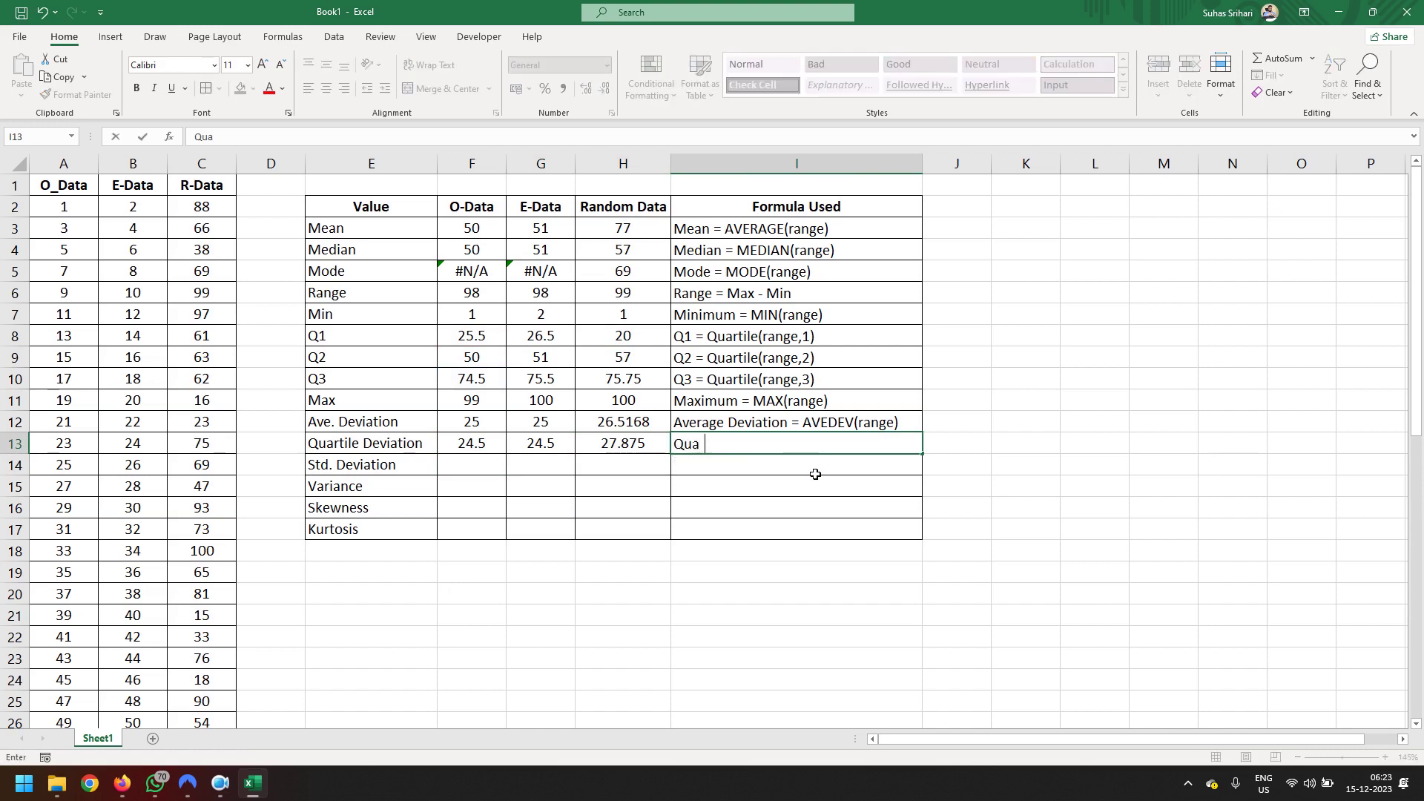
pyautogui.write('rtile ')
pyautogui.write('Deviat')
pyautogui.write('ion = (')
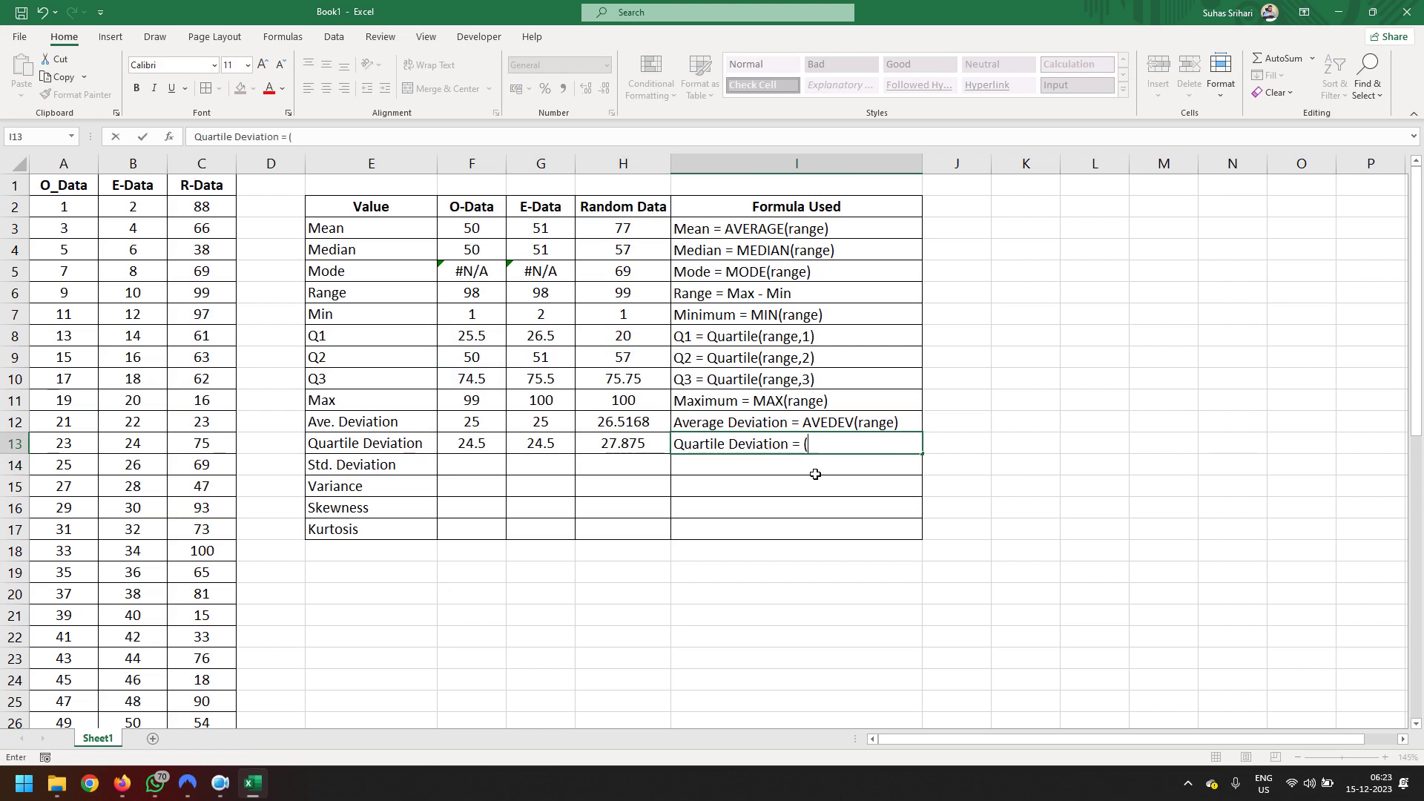
pyautogui.write('Q3-')
pyautogui.write('Q1')
pyautogui.write(')/2')
pyautogui.press('Return')
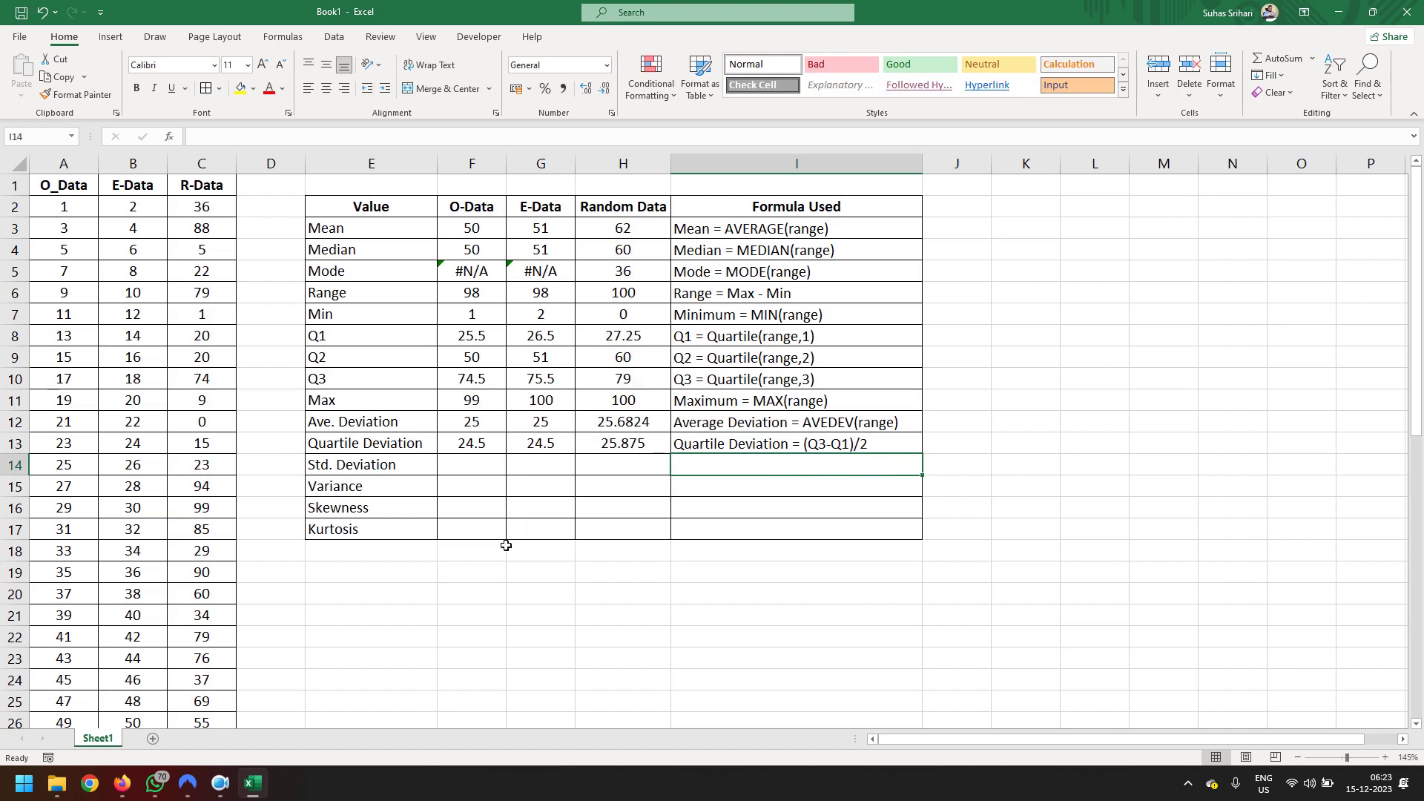
# Enter =STDEV.S(A2:A51) in F14 and fill it across to H14.
pyautogui.click(489, 470)
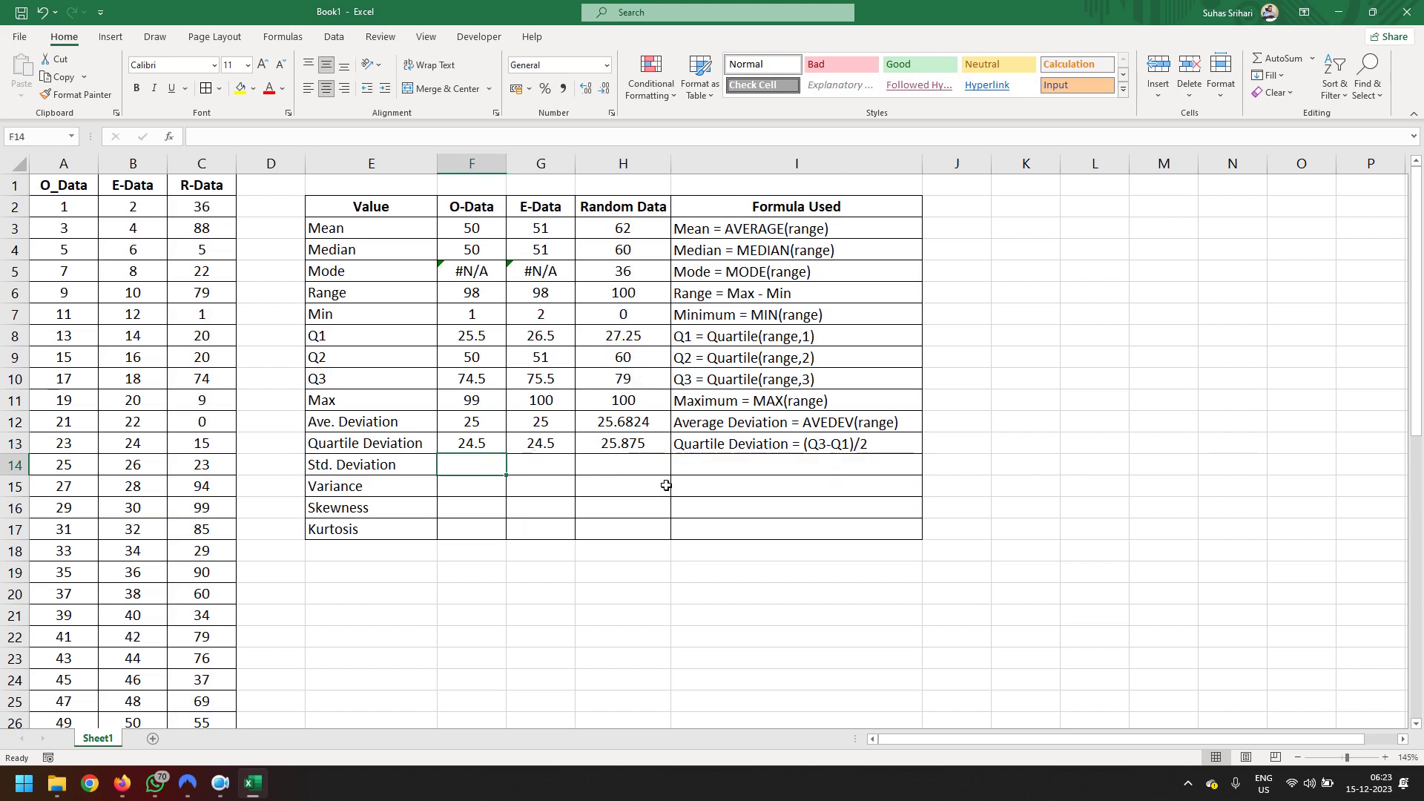
pyautogui.write('=st')
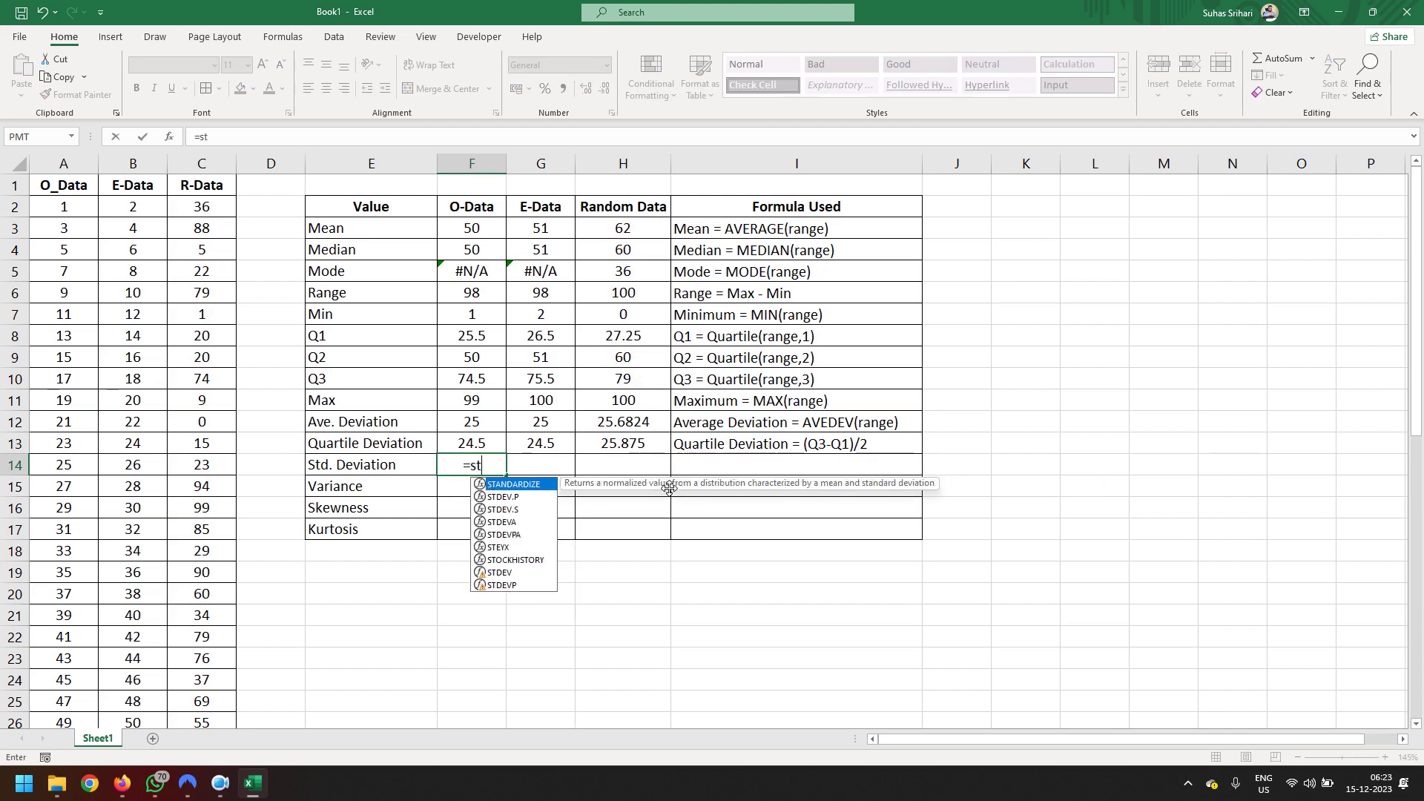
pyautogui.write('de')
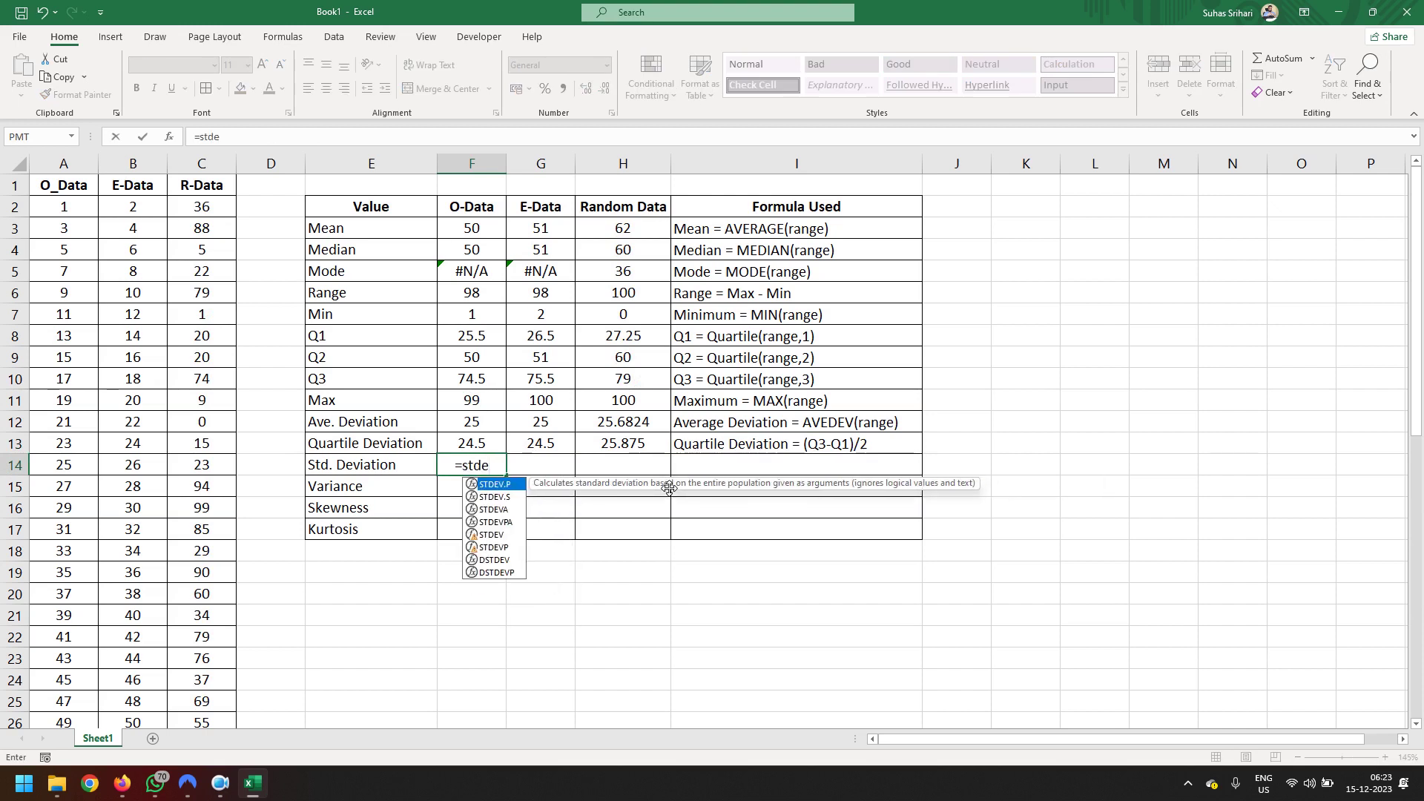
pyautogui.write('v')
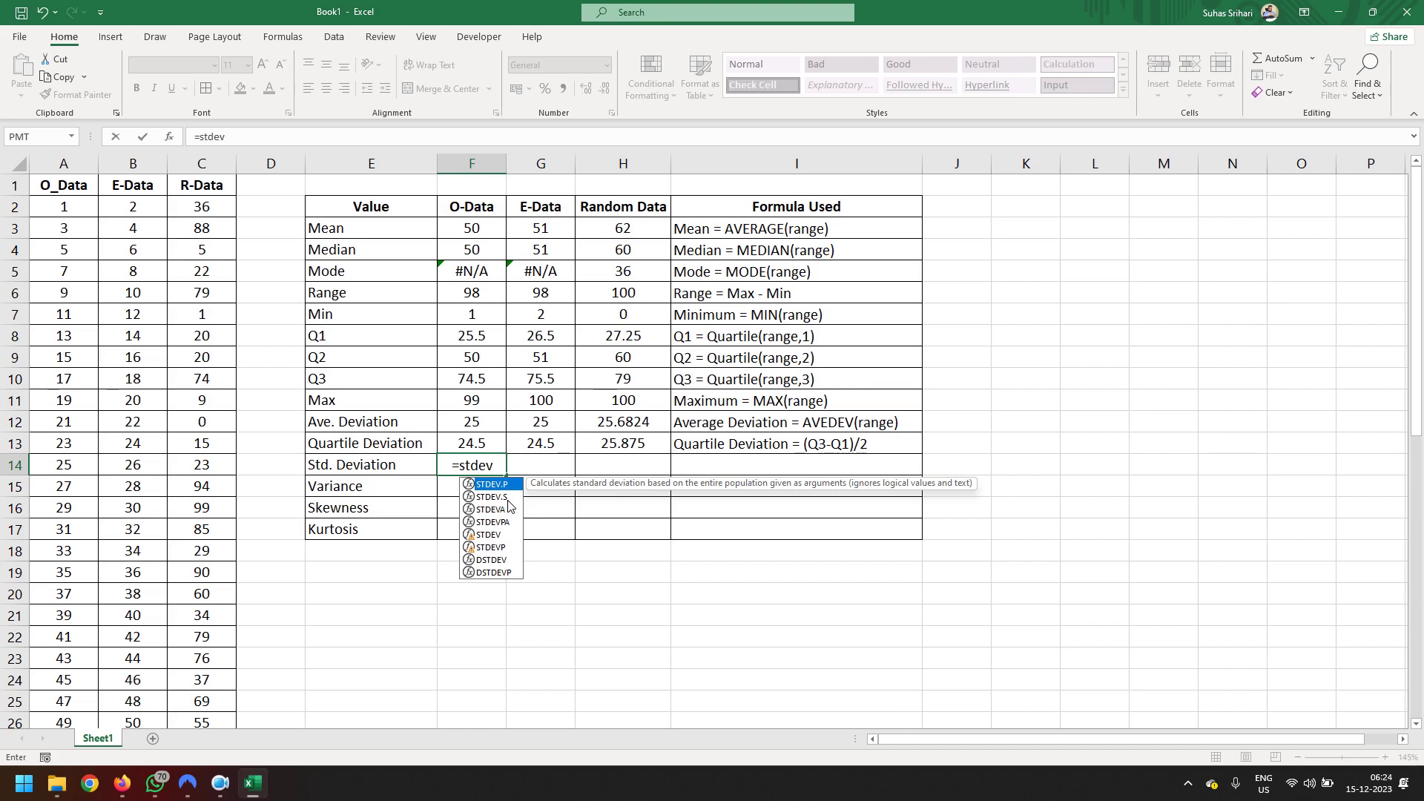
pyautogui.doubleClick(508, 498)
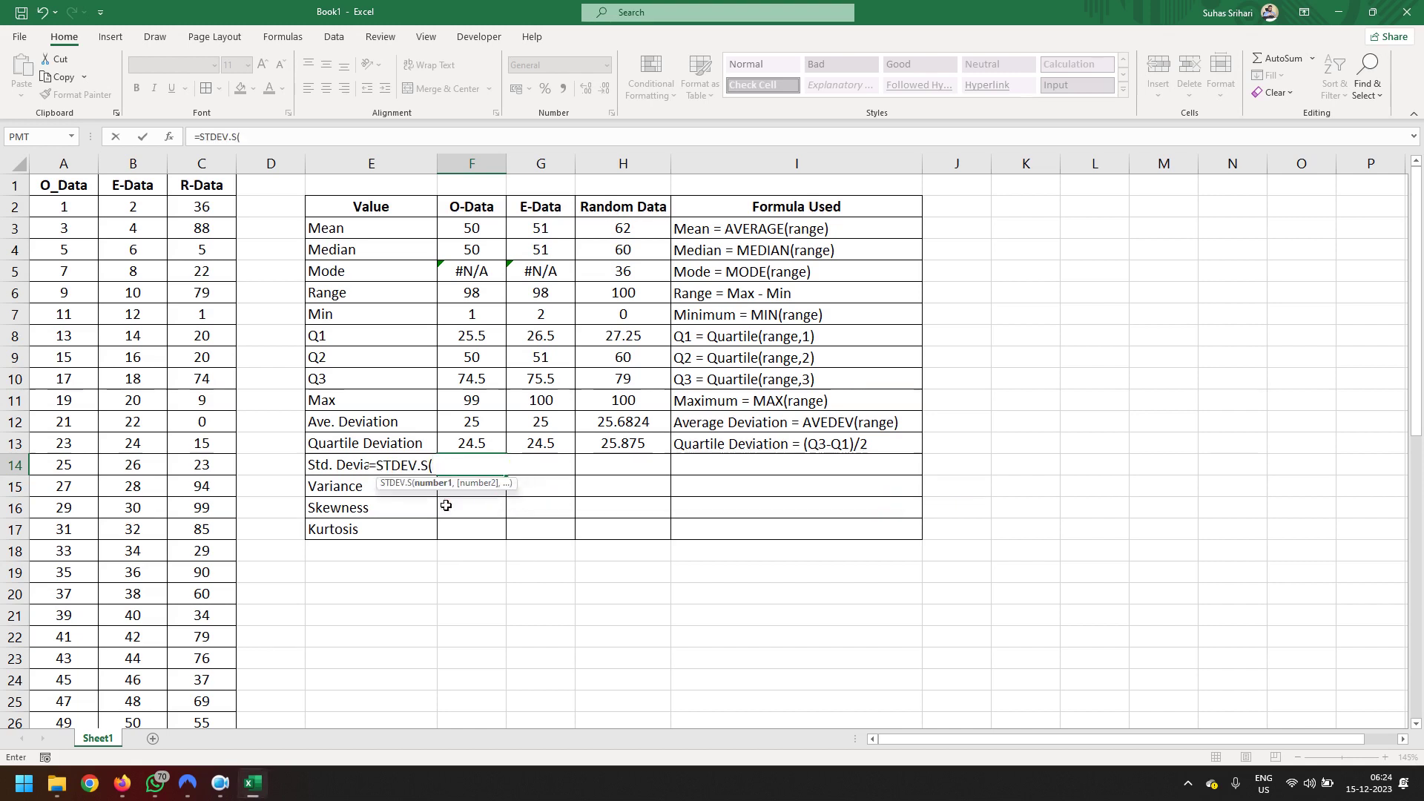
pyautogui.click(52, 215)
pyautogui.hotkey('ctrl', 'shift', 'Down')
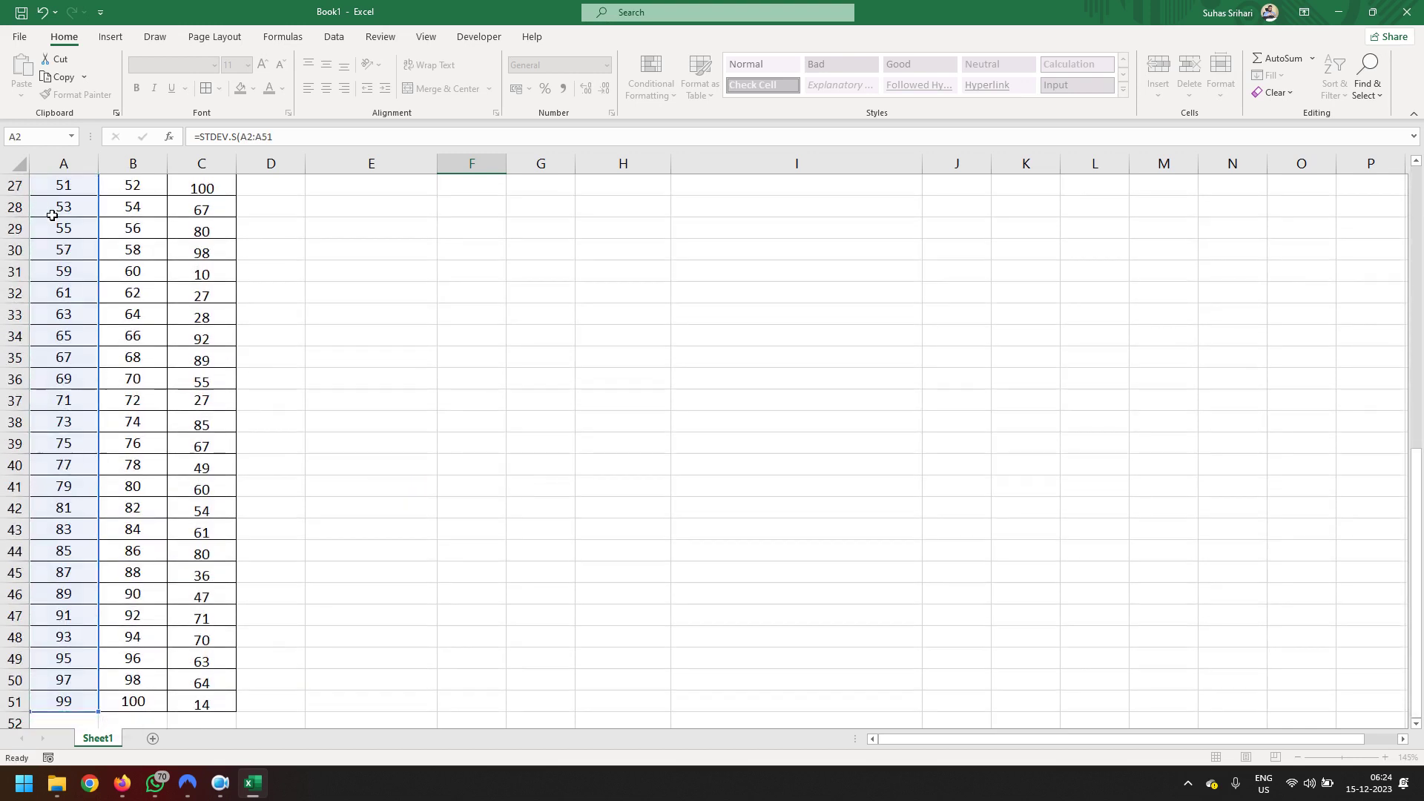
pyautogui.press('Return')
pyautogui.scroll(3, 134, 334)
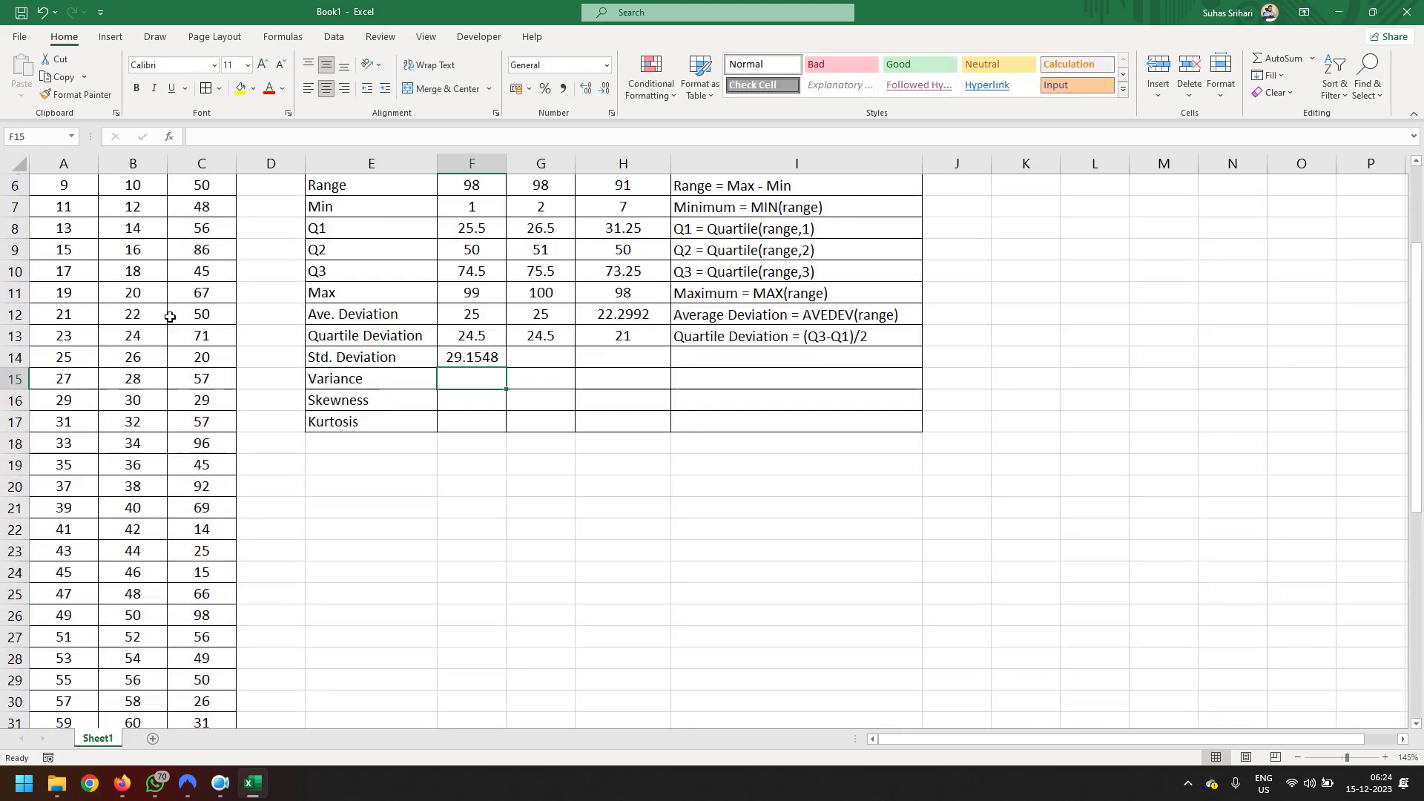
pyautogui.click(499, 365)
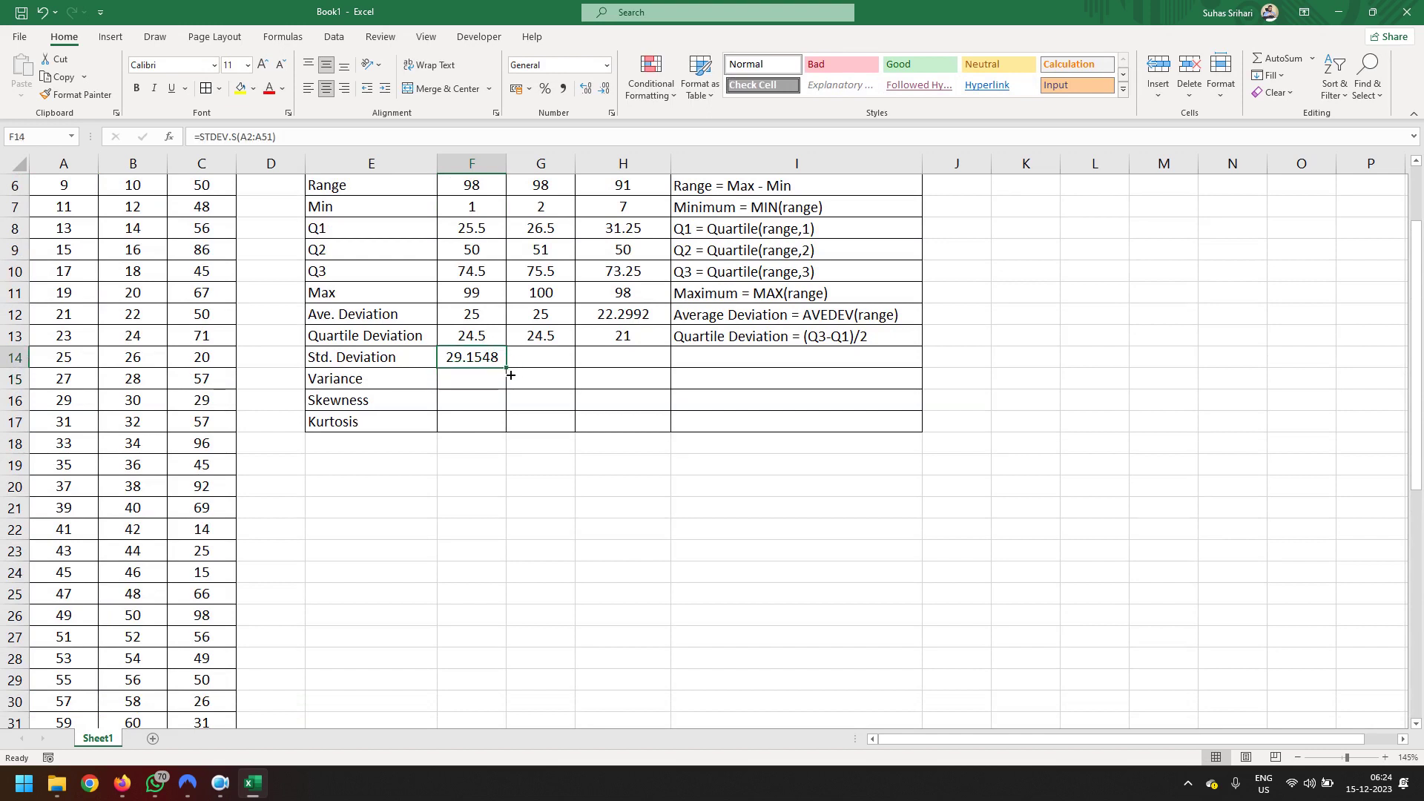
pyautogui.moveTo(507, 369); pyautogui.dragTo(642, 372)
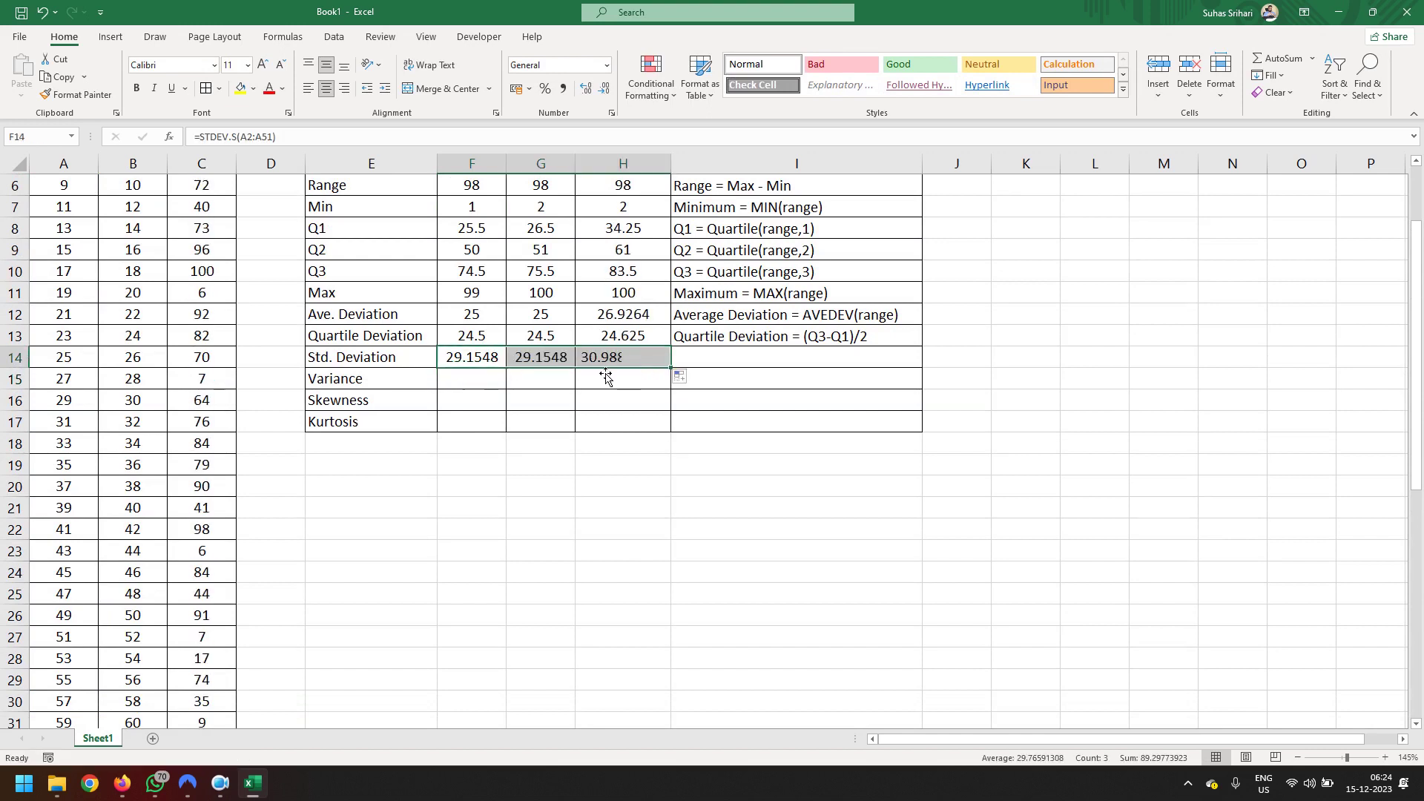
# Check and re-enter the STDEV.S formulas for O_Data, E_Data and Random Data.
pyautogui.click(479, 362)
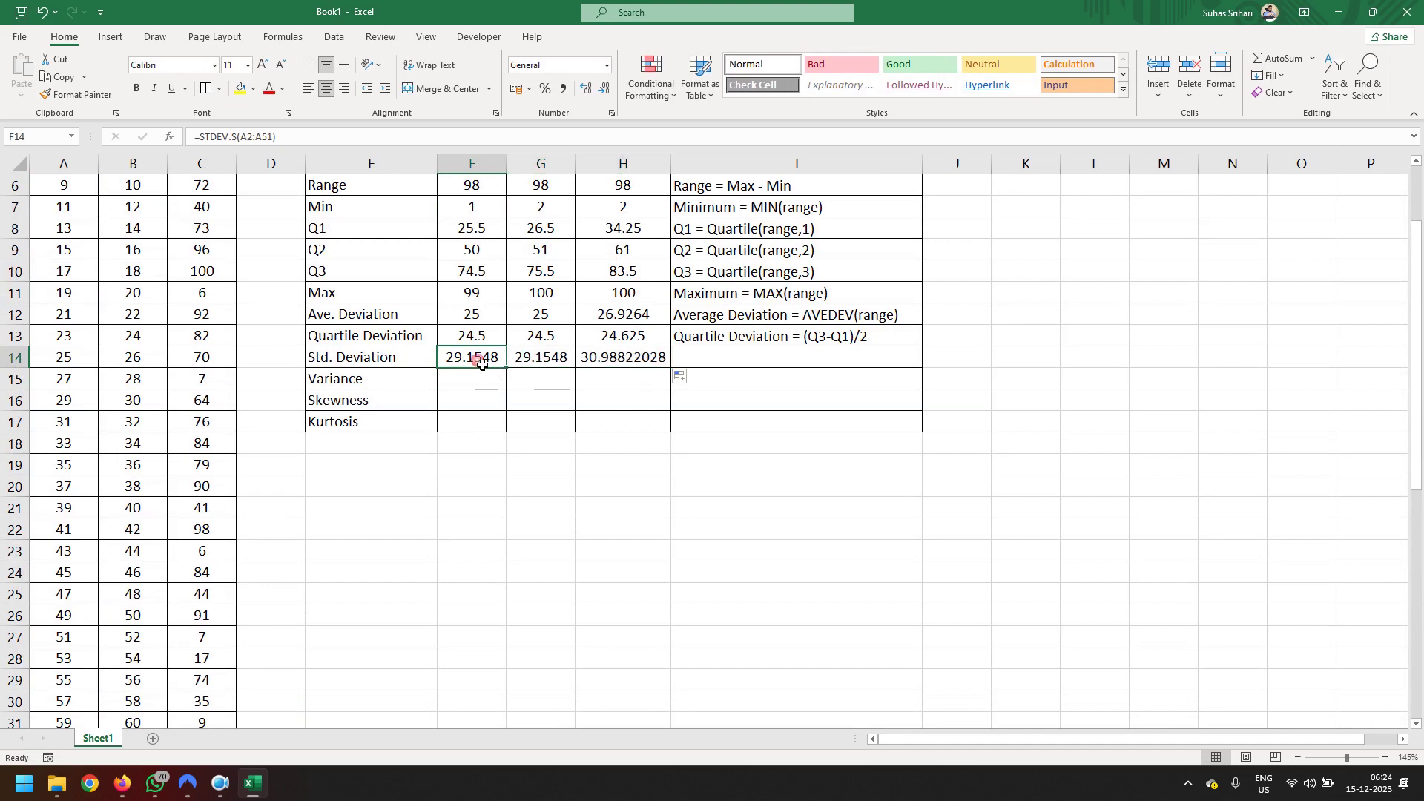
pyautogui.doubleClick(481, 363)
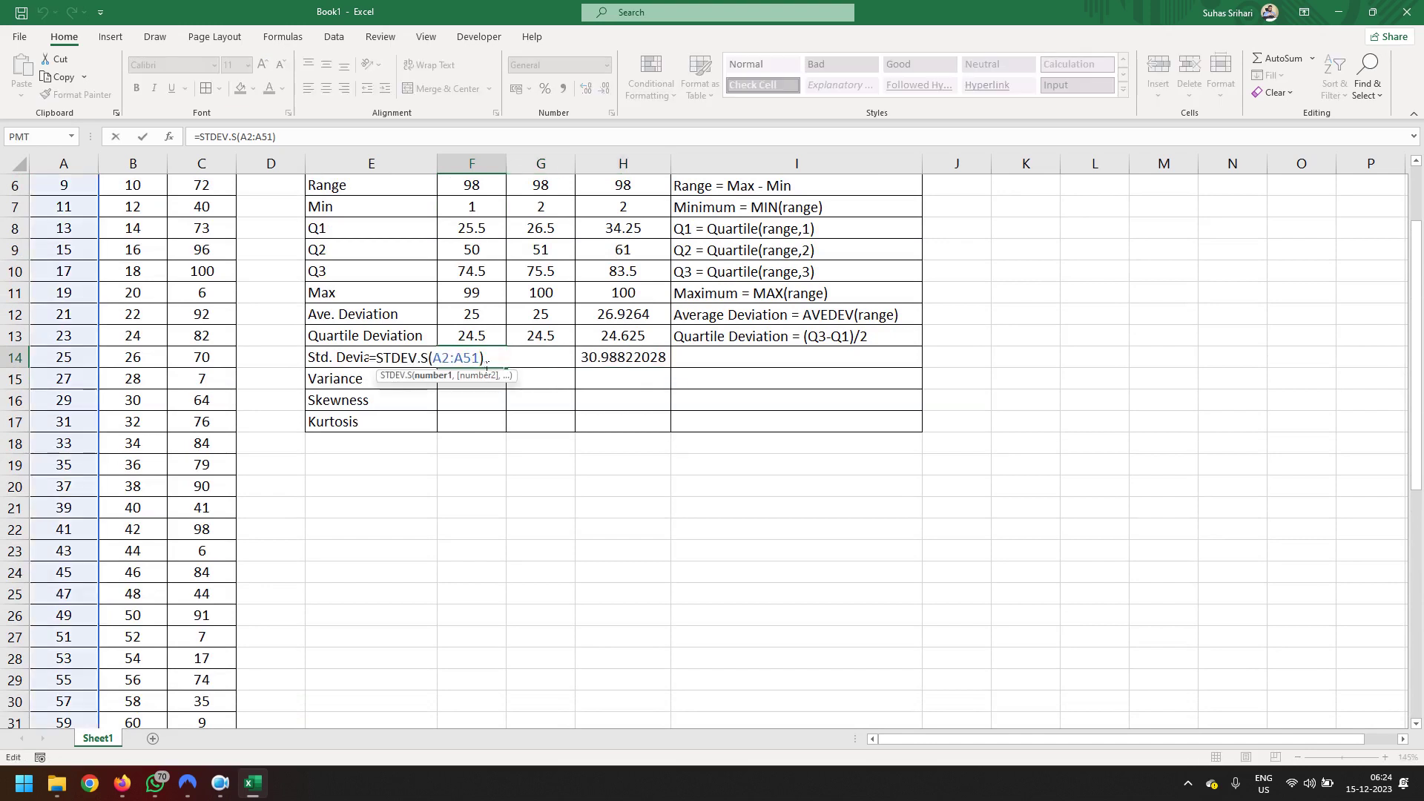
pyautogui.press('Return')
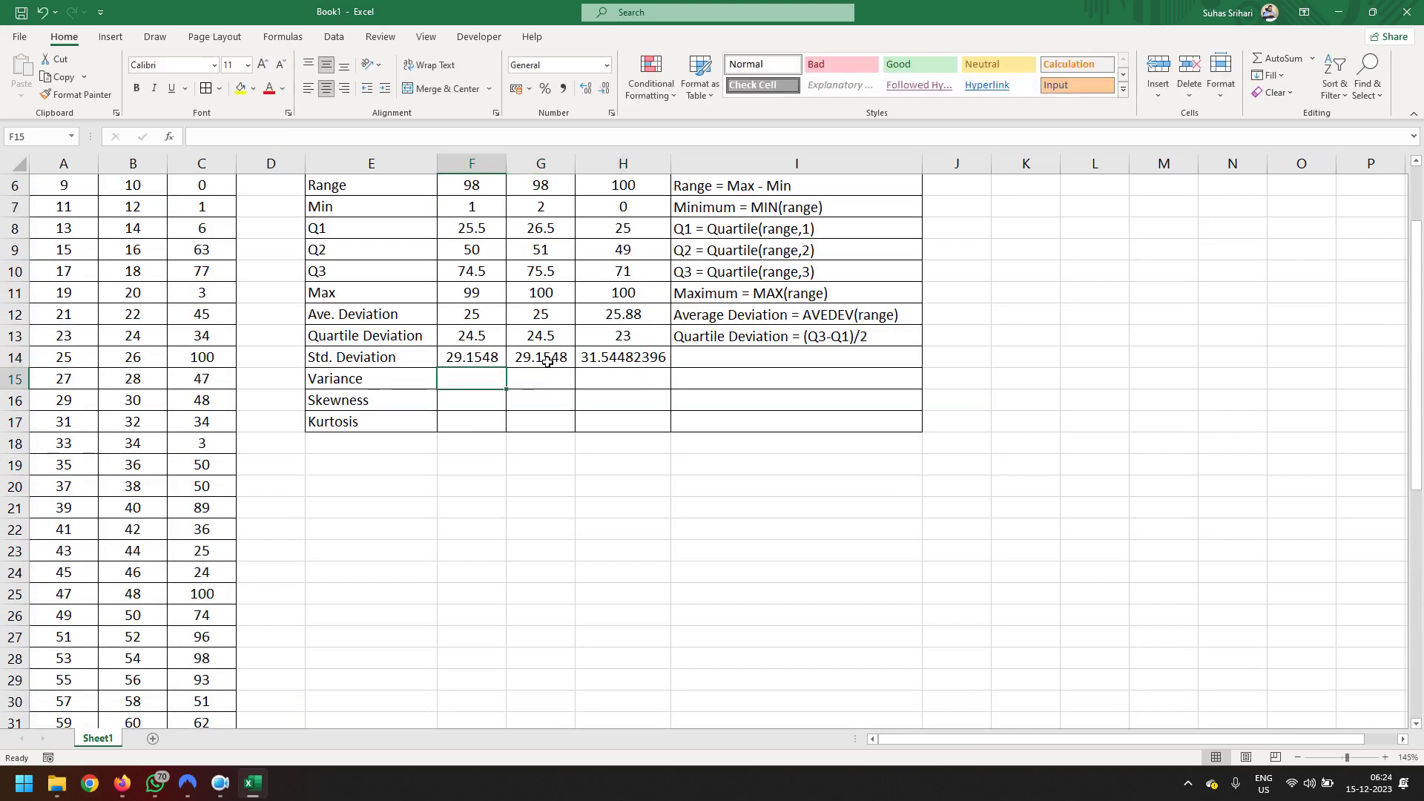
pyautogui.doubleClick(547, 361)
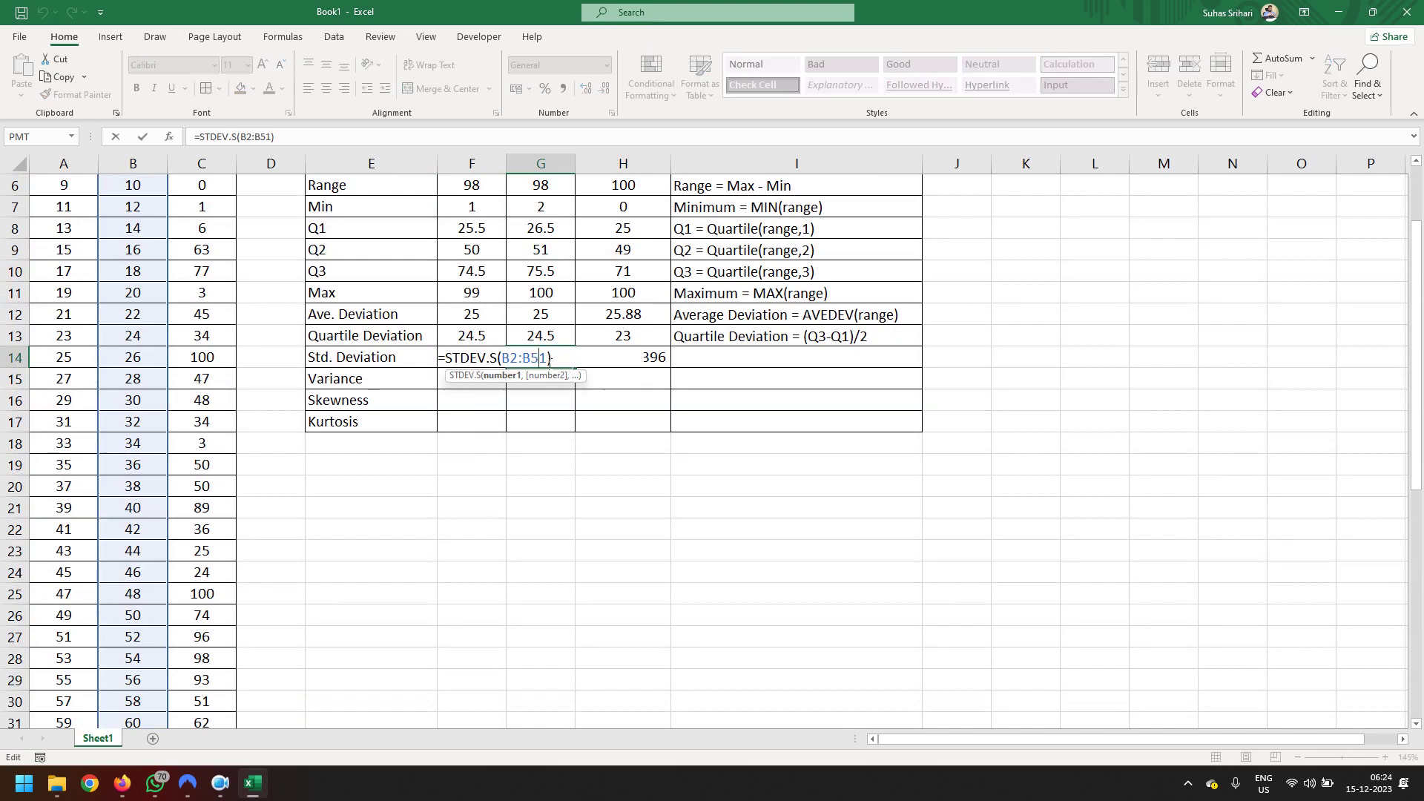
pyautogui.doubleClick(623, 358)
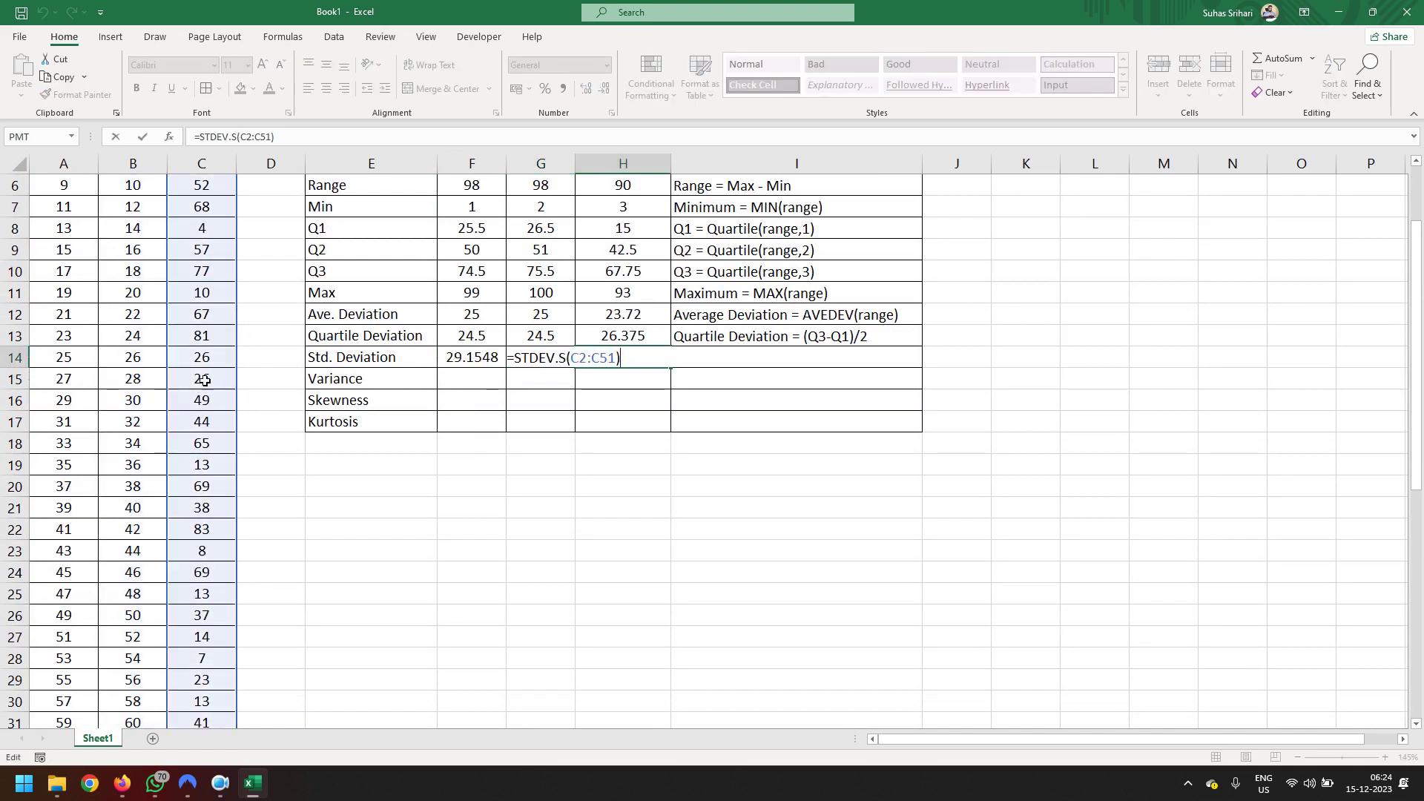
pyautogui.press('Return')
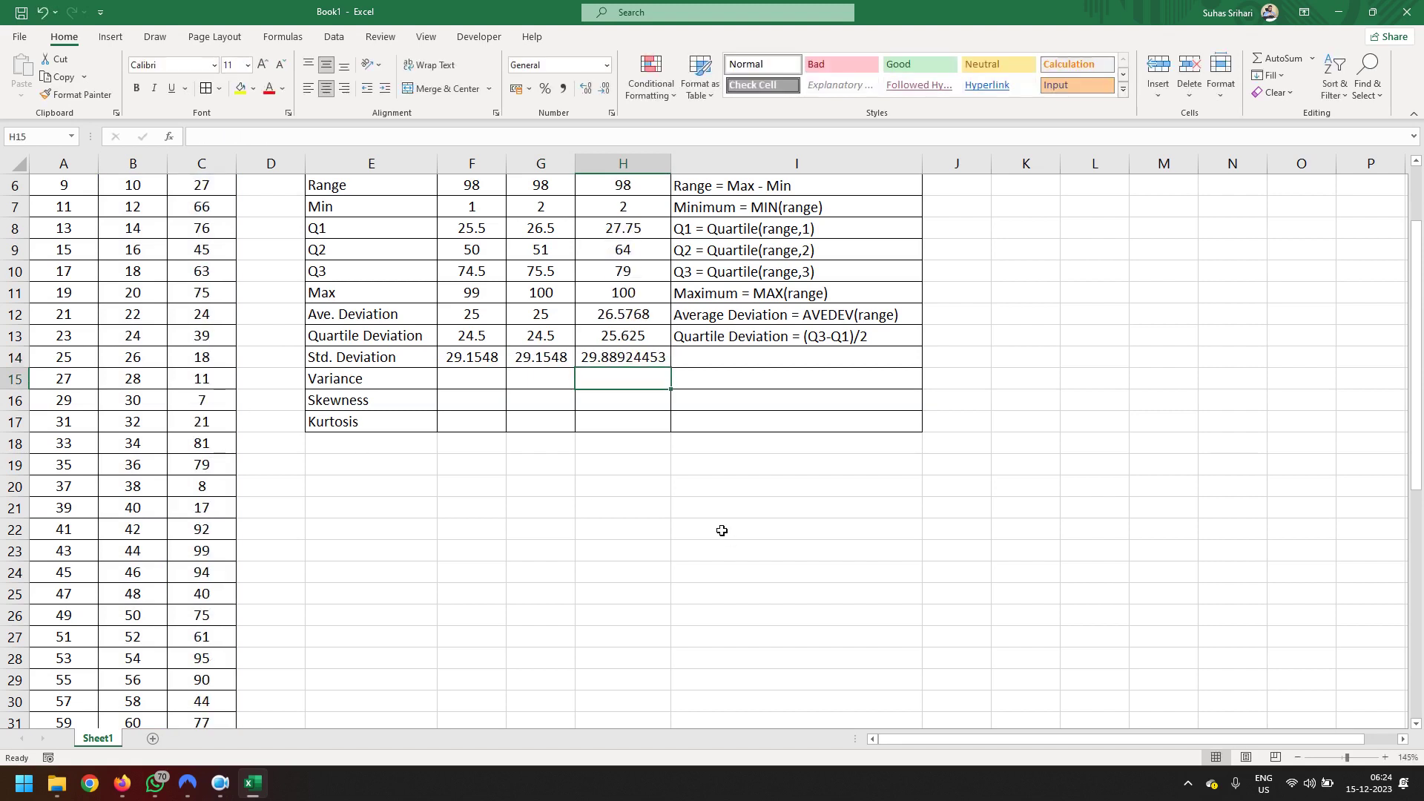
pyautogui.scroll(2, 709, 519)
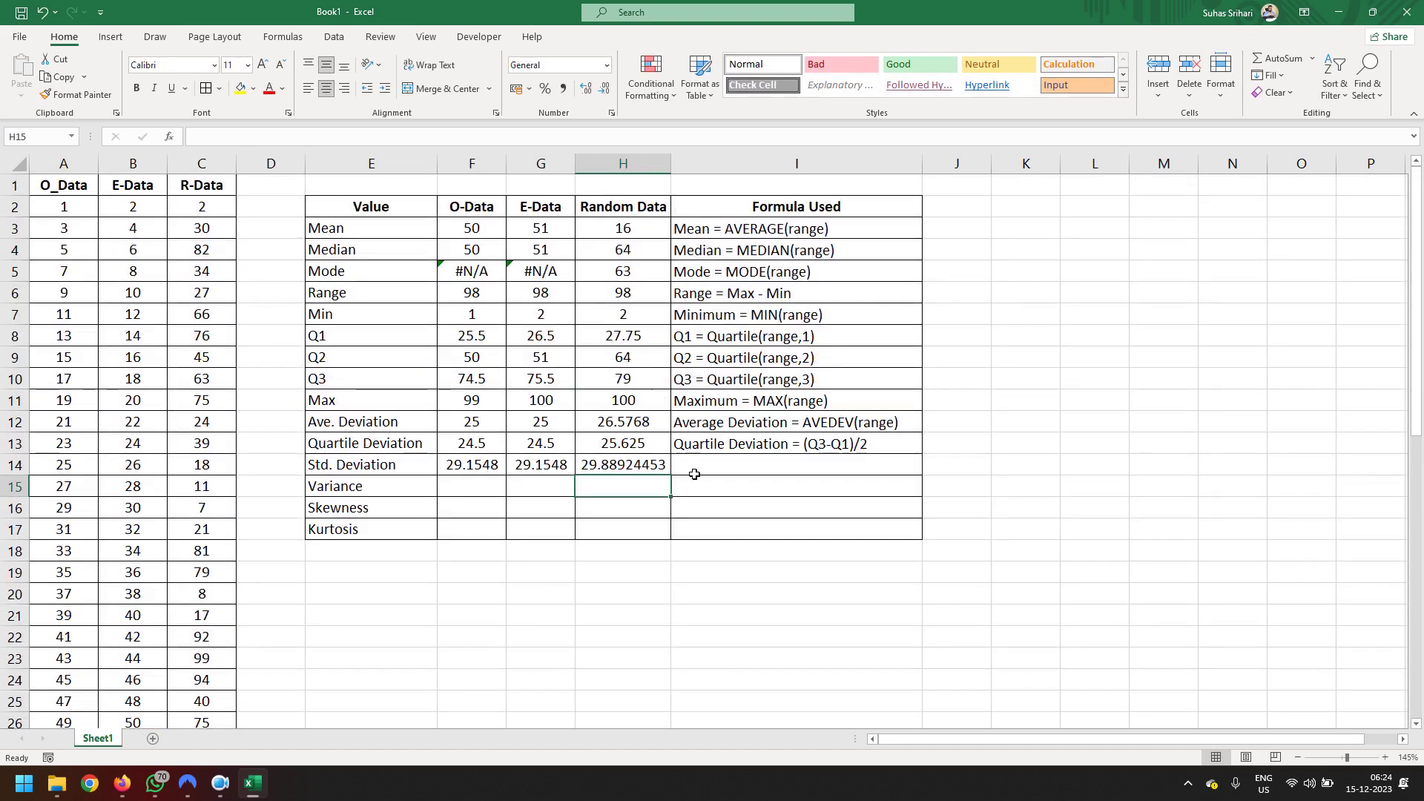
# Format the F3:H17 results as Number with 2 decimal places.
pyautogui.moveTo(495, 235)
pyautogui.mouseDown()
pyautogui.moveTo(625, 368)
pyautogui.moveTo(656, 530)
pyautogui.mouseUp()
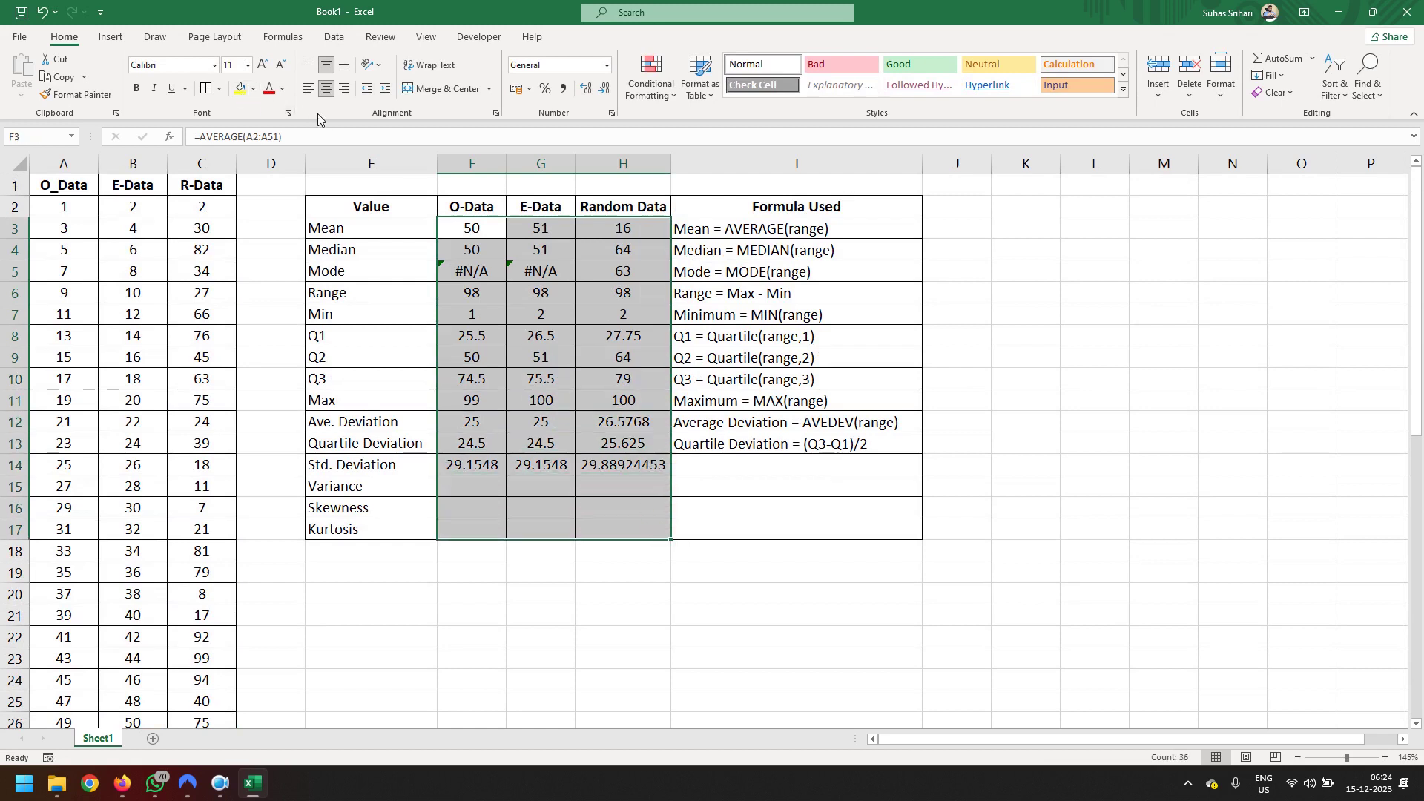
pyautogui.rightClick(577, 285)
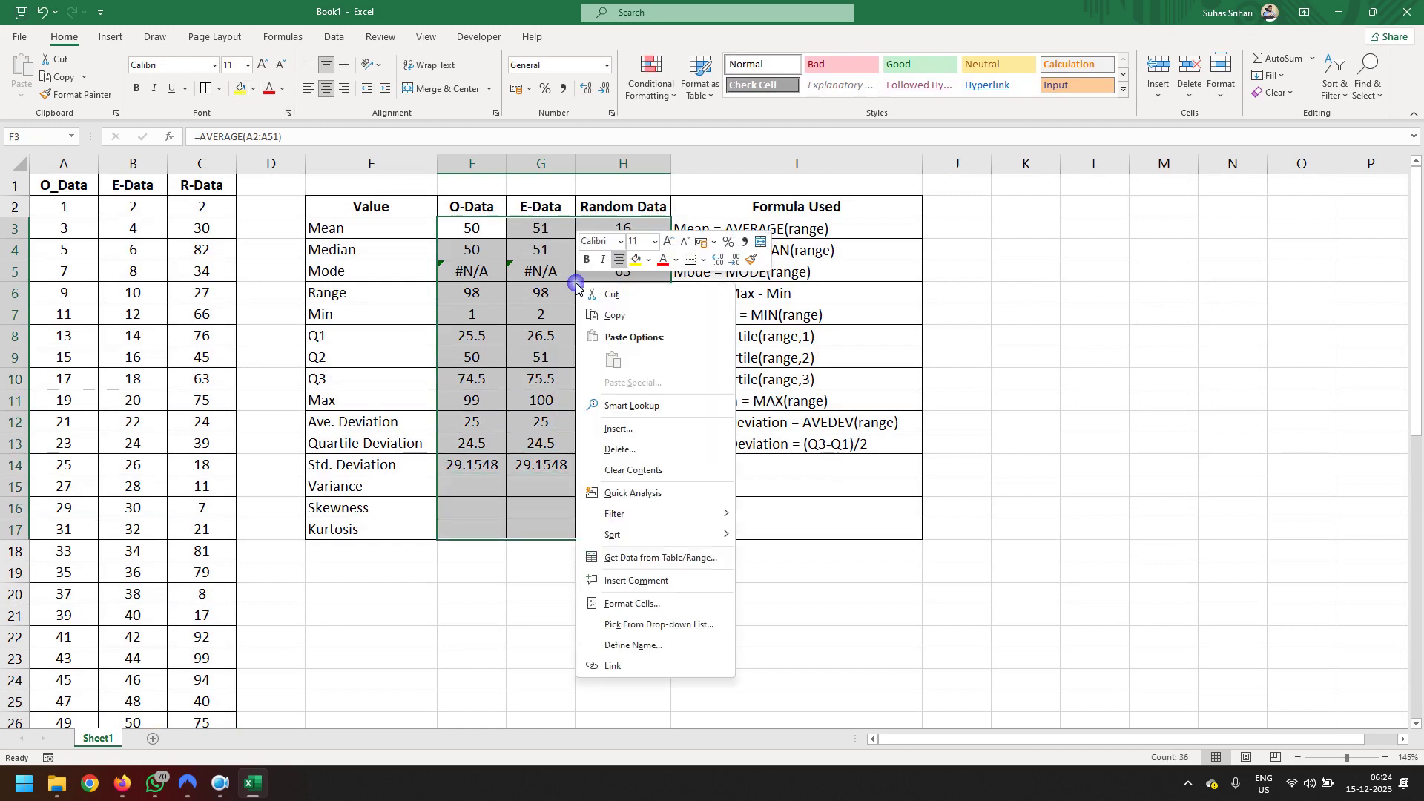
pyautogui.click(634, 604)
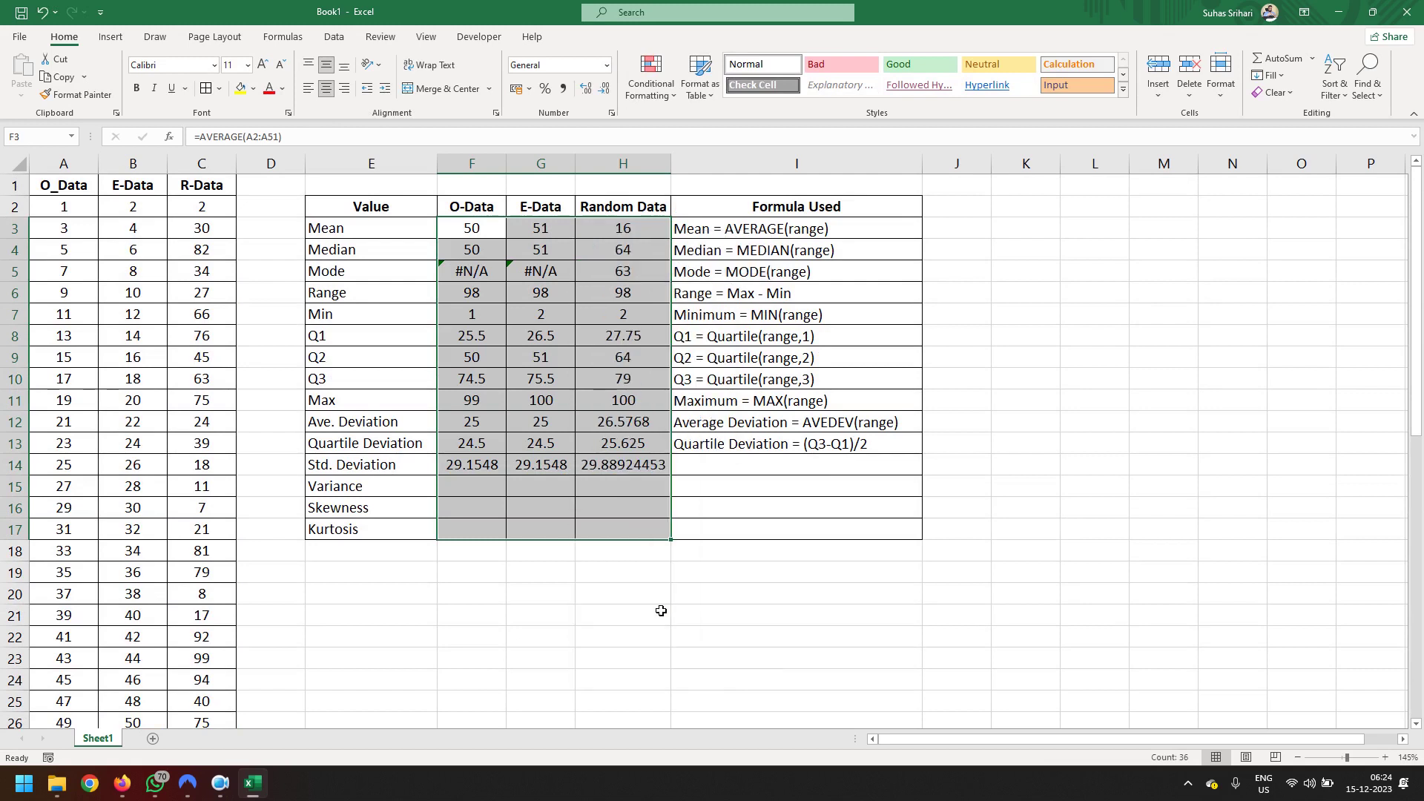
pyautogui.click(516, 480)
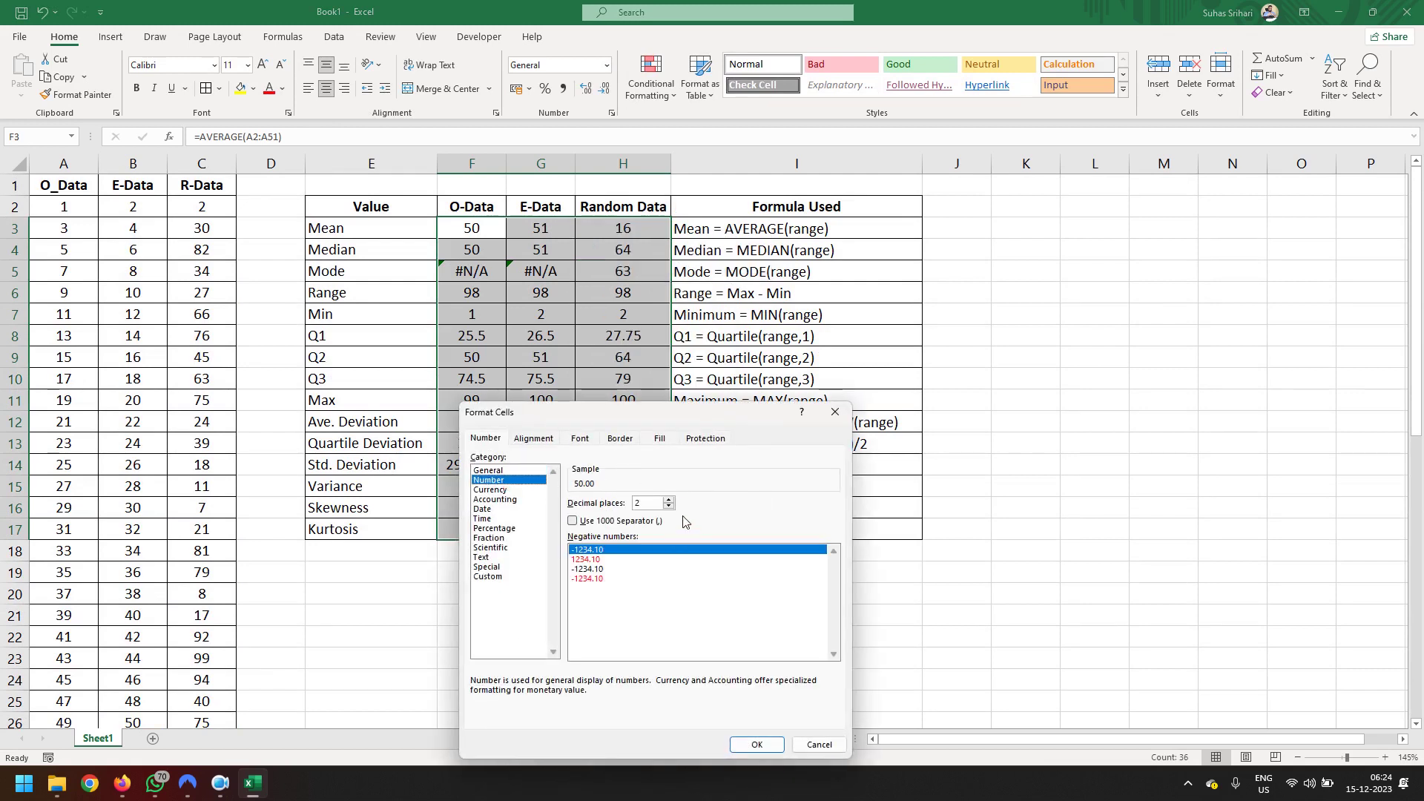
pyautogui.click(754, 745)
pyautogui.click(703, 668)
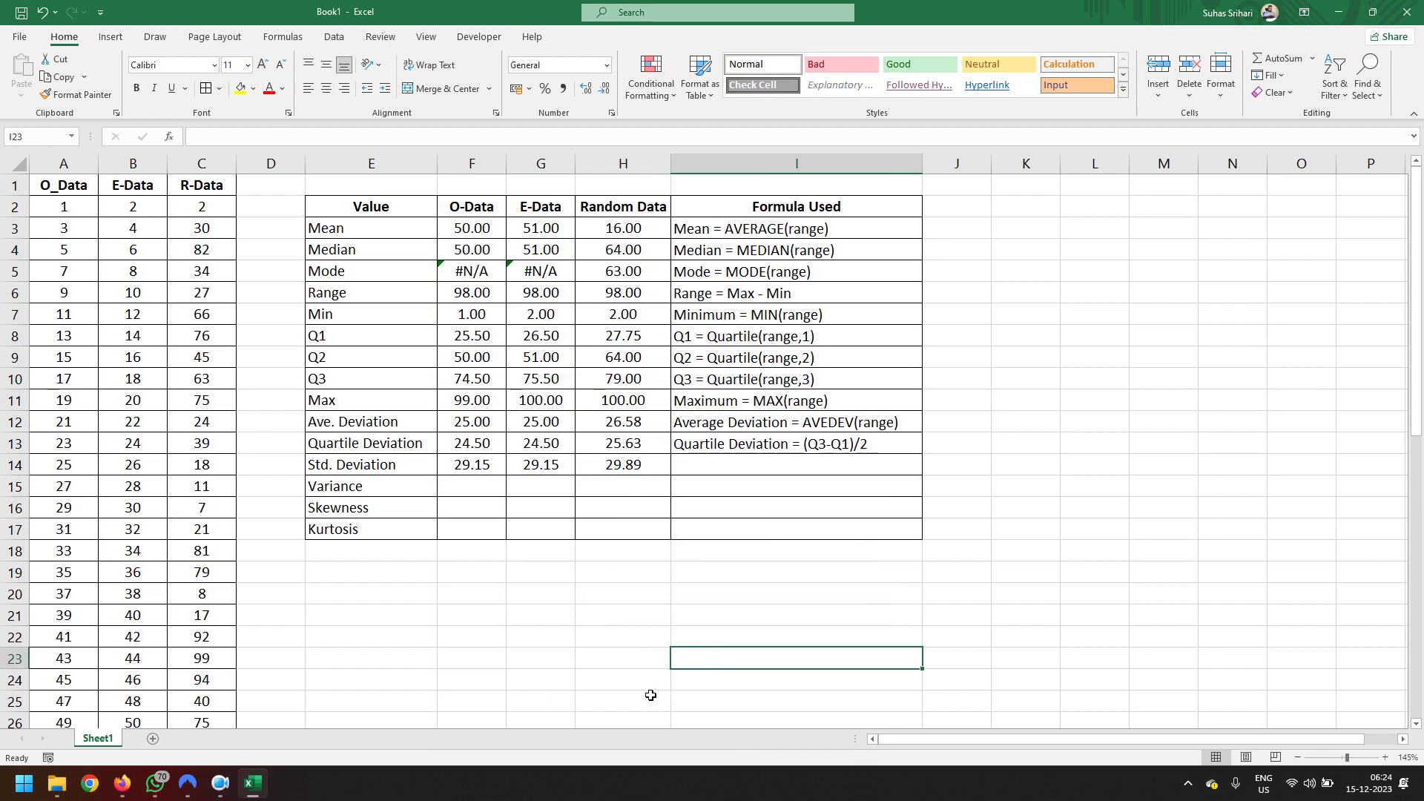
# Type 'Standard Deviation = STDEV.S(range)' in I14.
pyautogui.click(691, 469)
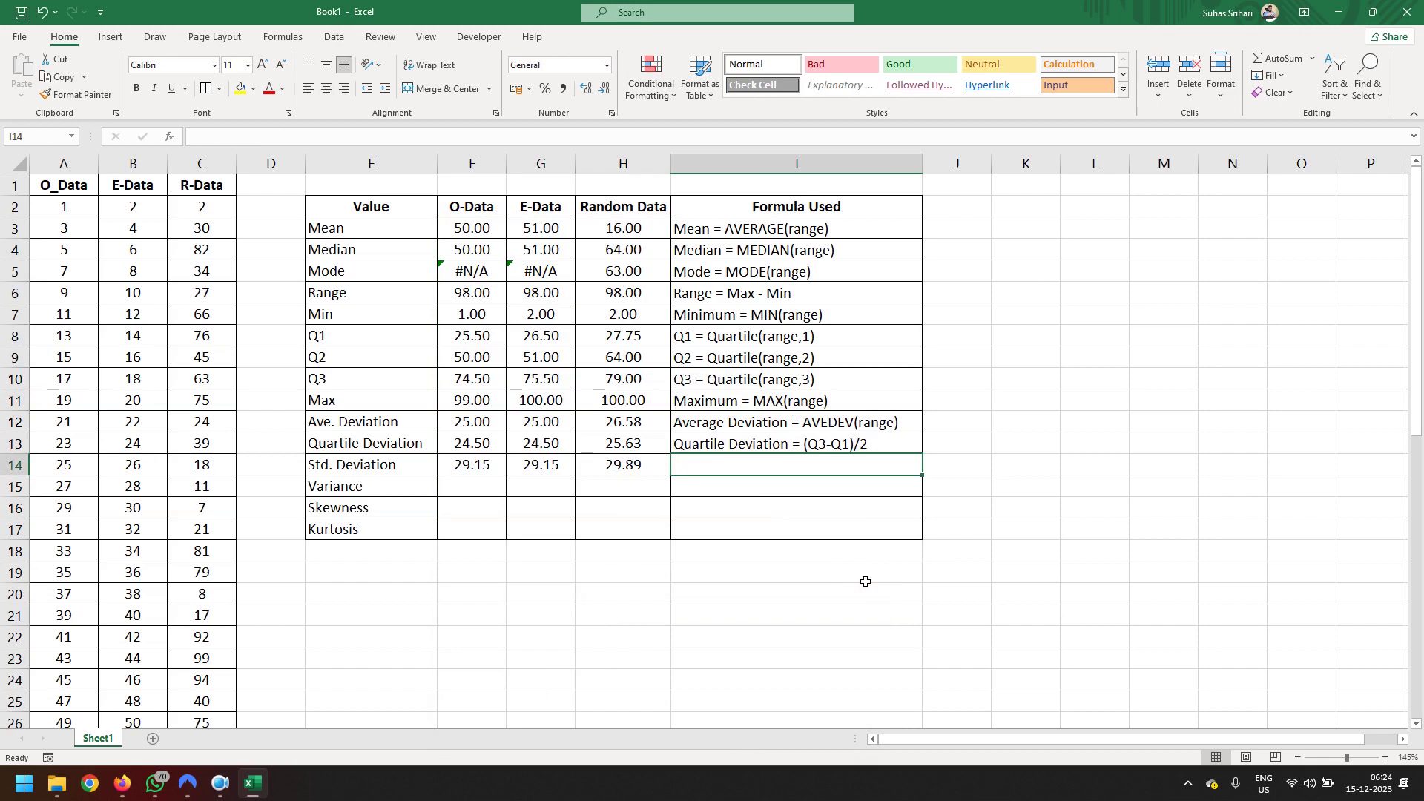
pyautogui.write('=')
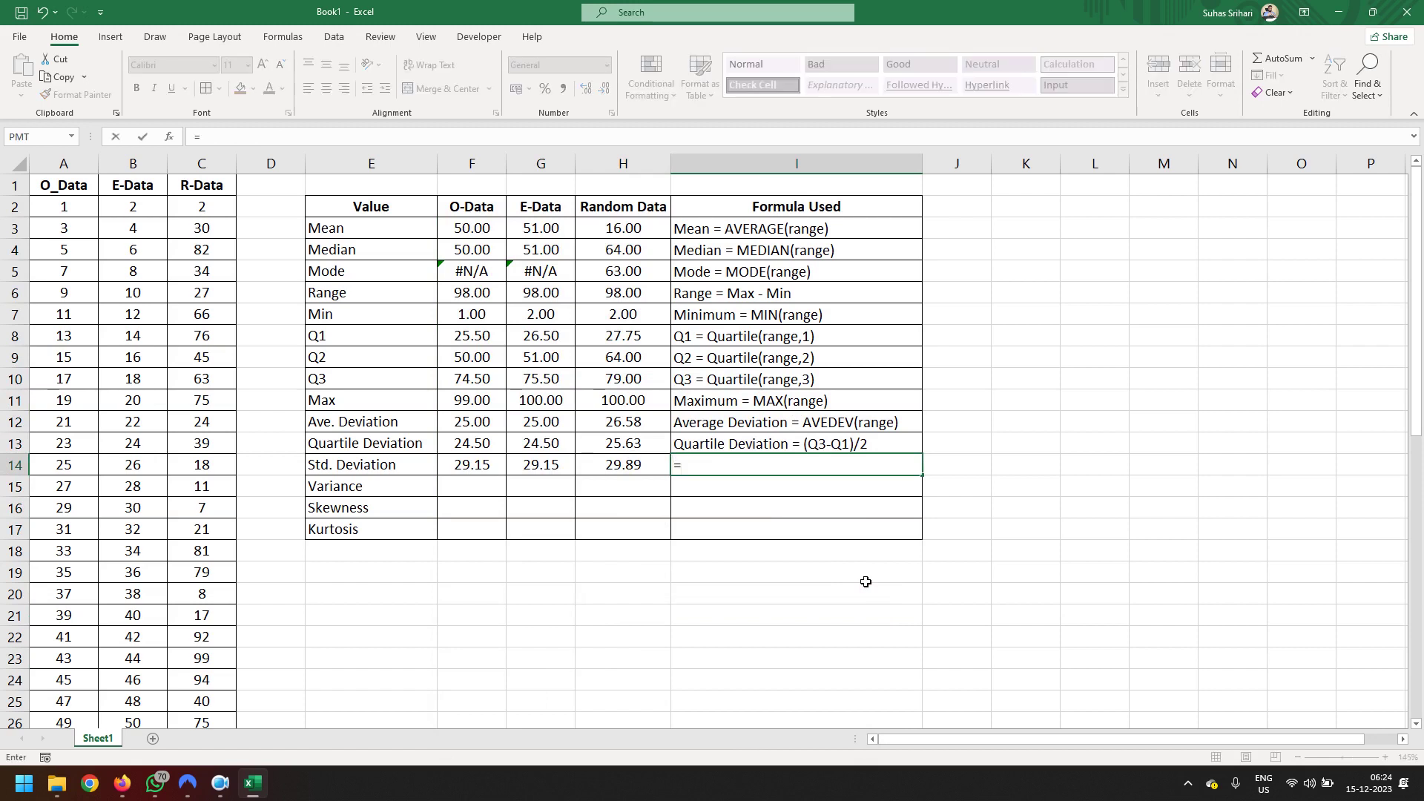
pyautogui.press('BackSpace')
pyautogui.write('St')
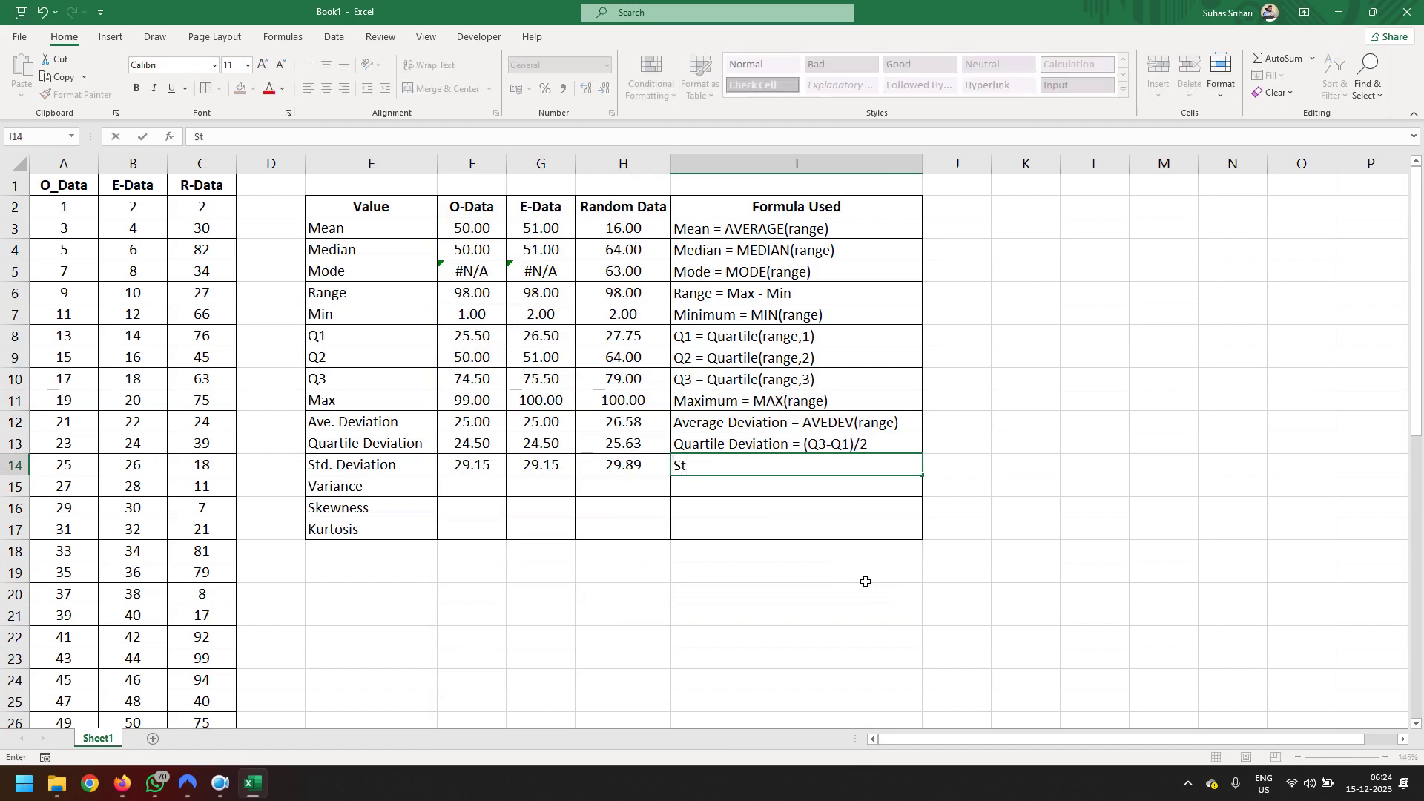
pyautogui.write('an')
pyautogui.write('dard D')
pyautogui.write('eviati')
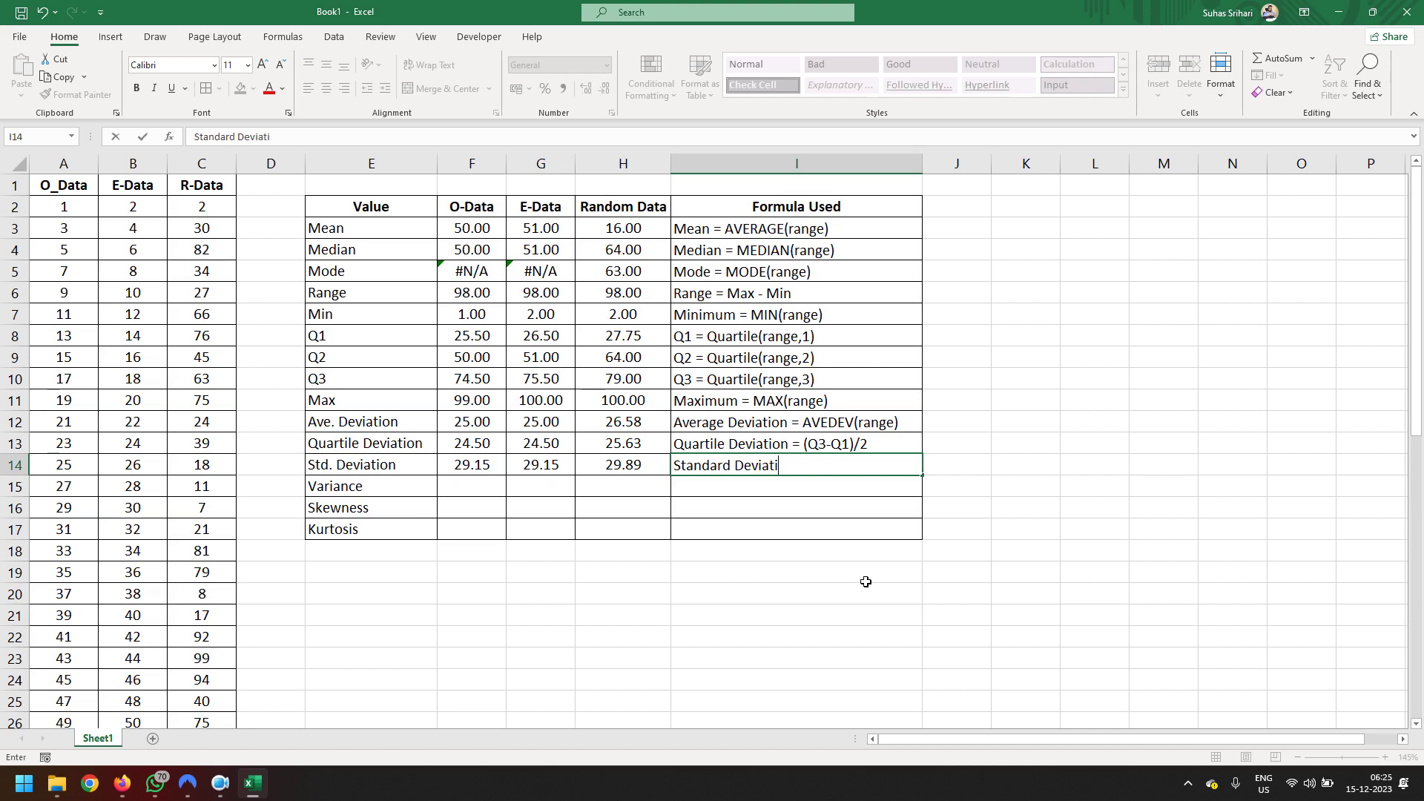
pyautogui.write('on = ')
pyautogui.write('STDE')
pyautogui.write('V.')
pyautogui.write('S(ra')
pyautogui.write('nge)')
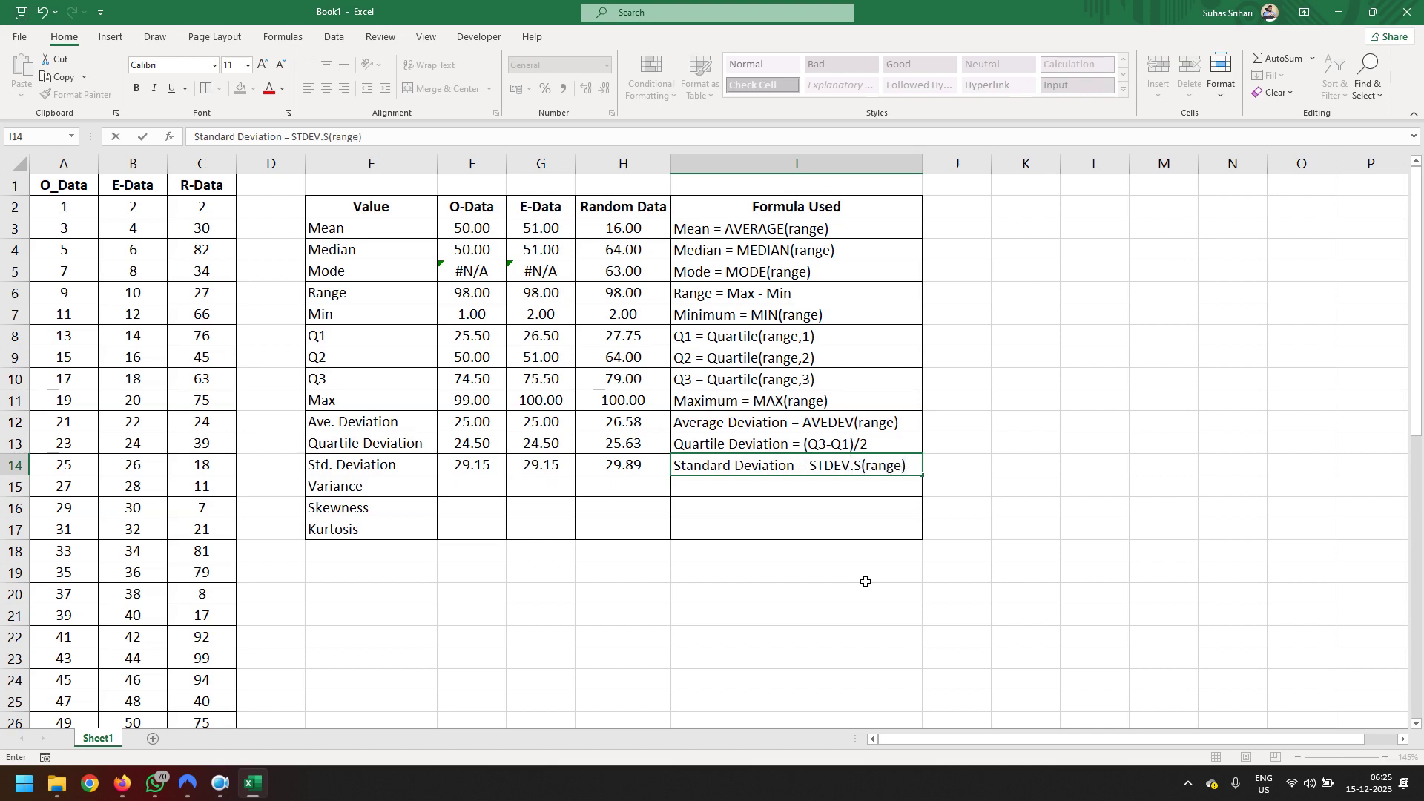
pyautogui.press('Return')
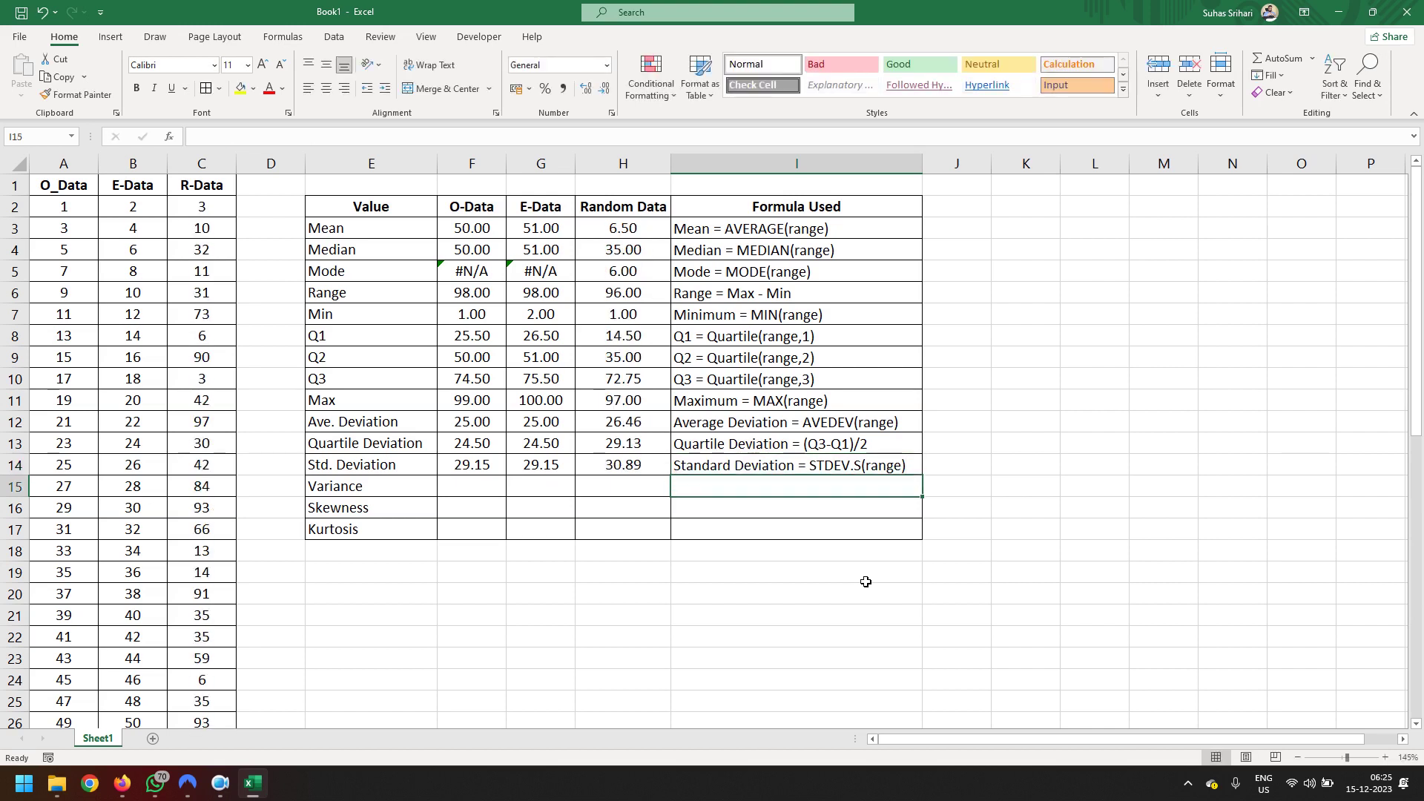
# Type 'Variance = VAR.S(range)' in I15.
pyautogui.write('S')
pyautogui.press('BackSpace')
pyautogui.write('Var')
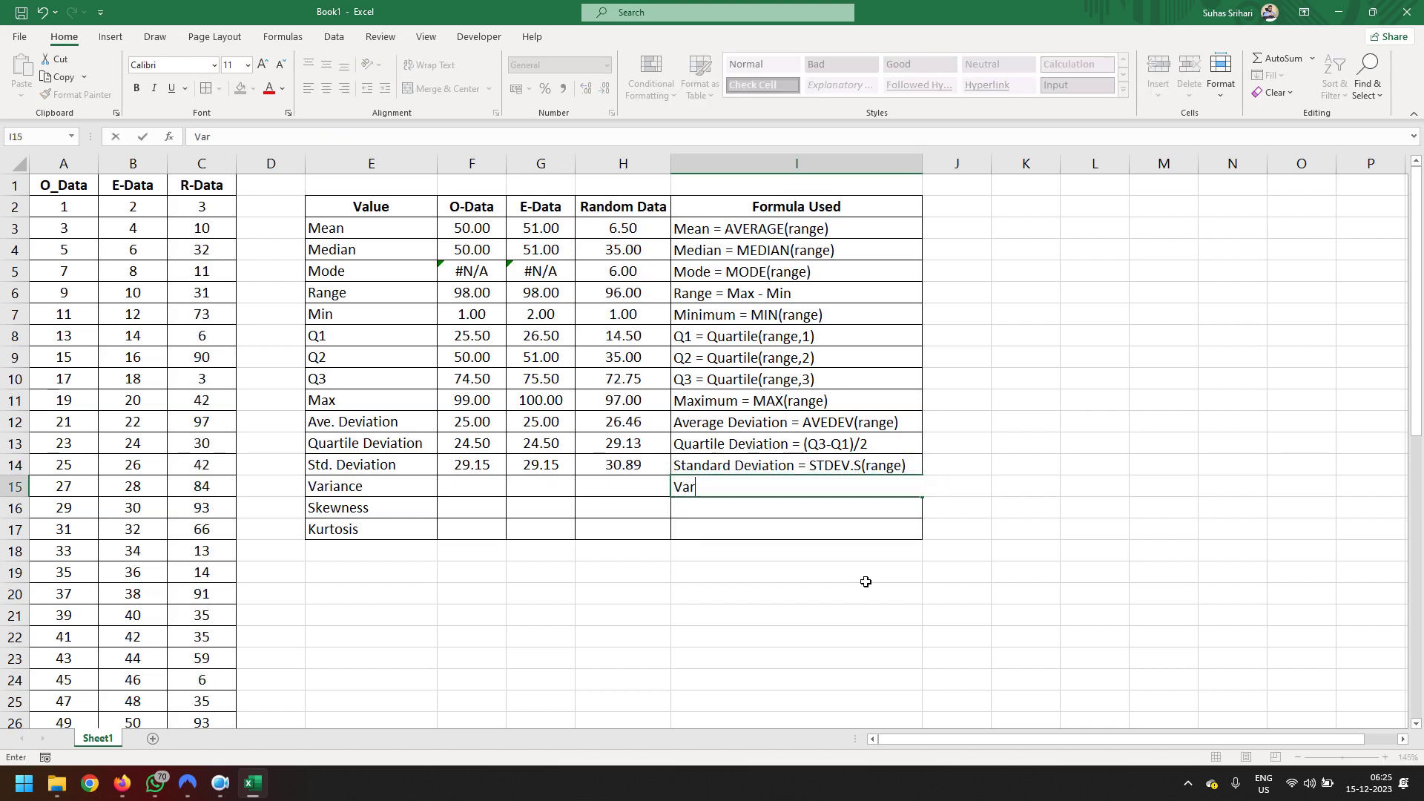
pyautogui.write('iance = V')
pyautogui.write('AR.S')
pyautogui.write('(')
pyautogui.write('ran')
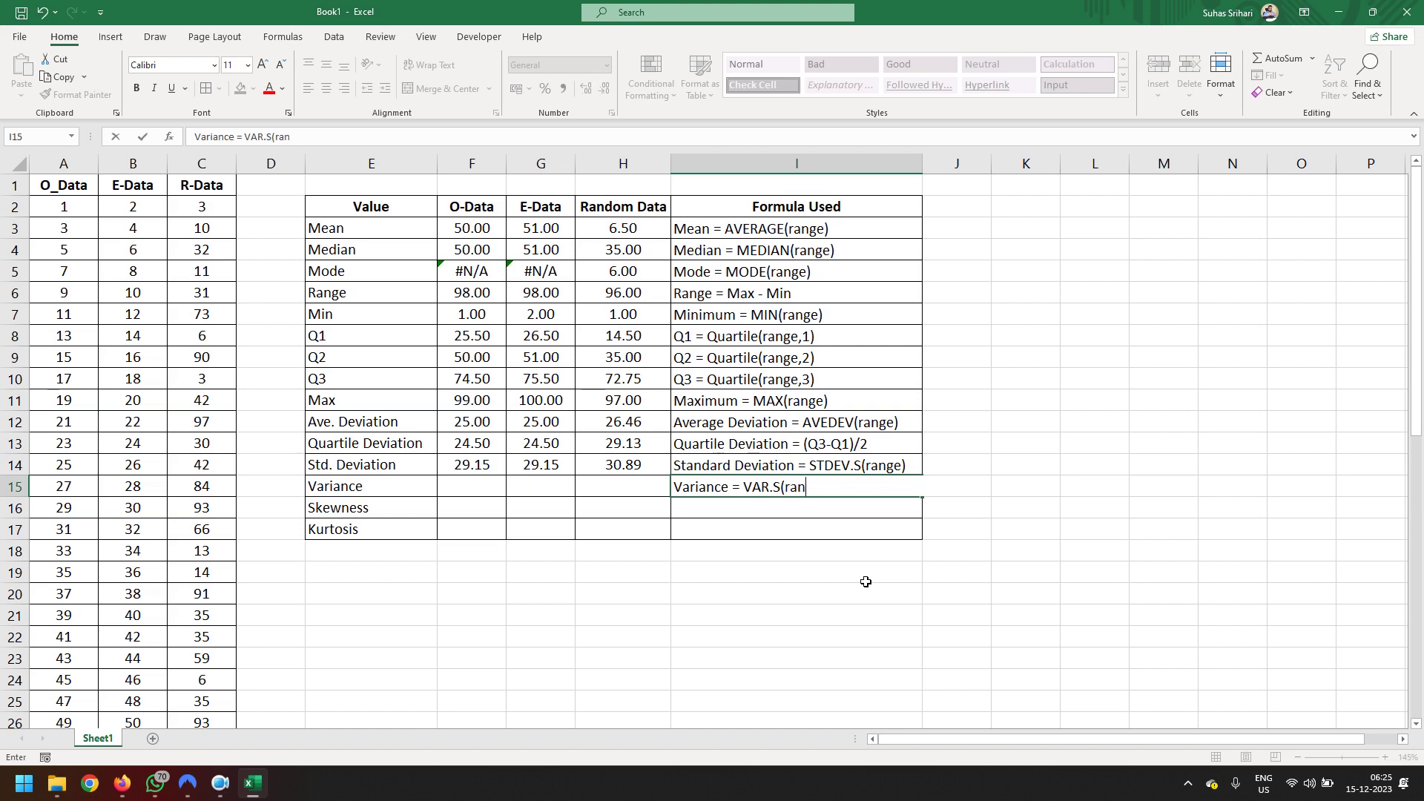
pyautogui.write('ge')
pyautogui.press('Return')
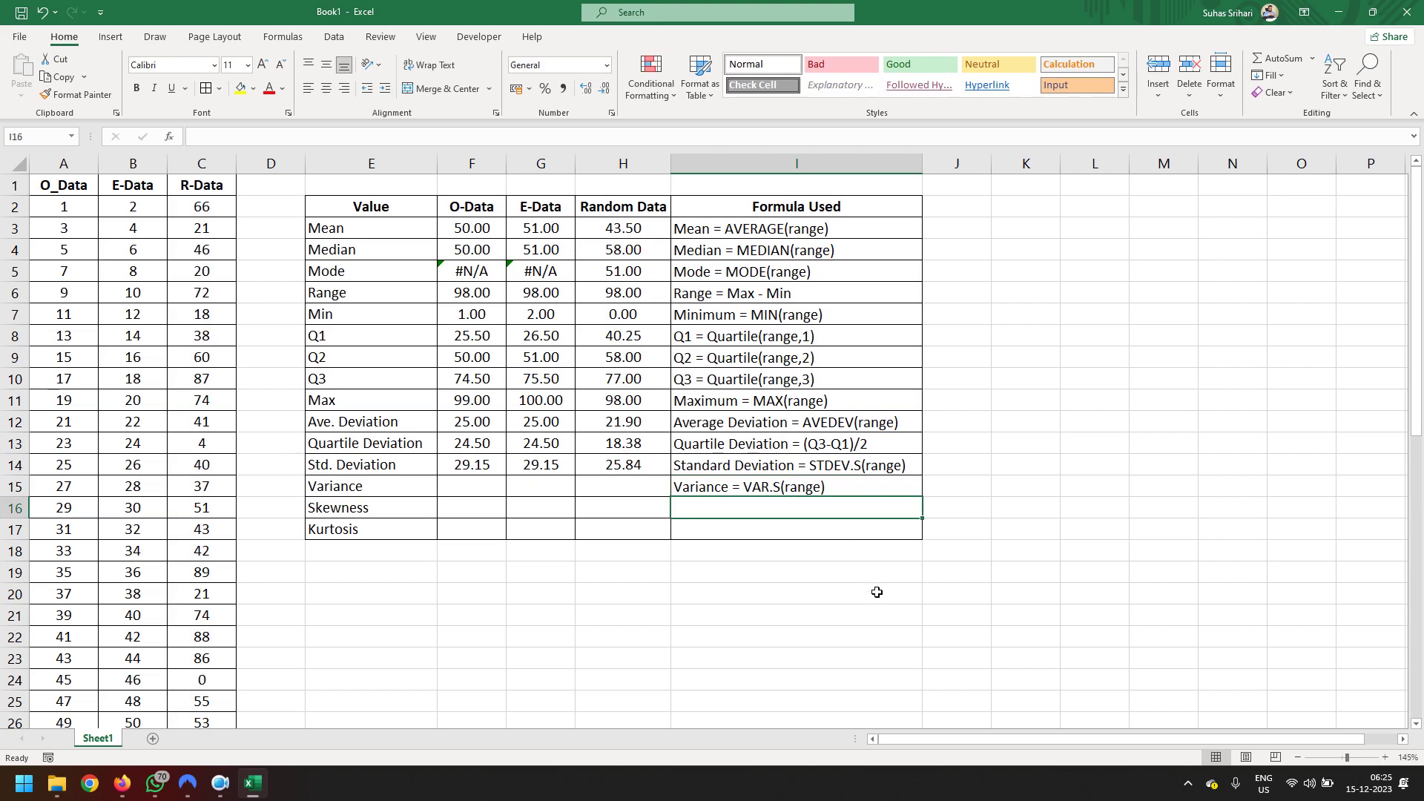
# Enter =VAR.S(A2:A51) in F15 and fill it across to H15, giving 850.00, 850.00 and 1122.56.
pyautogui.click(468, 487)
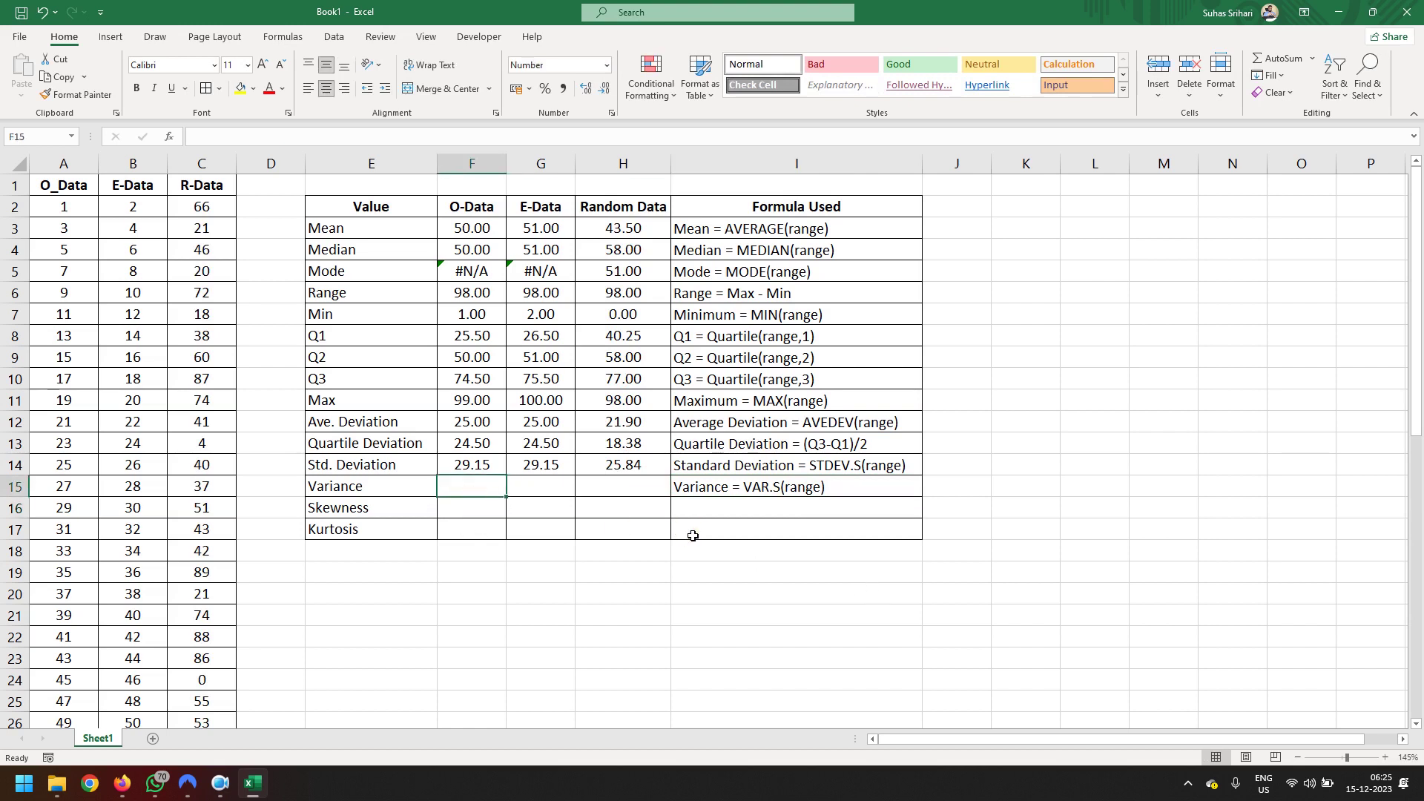
pyautogui.write('=')
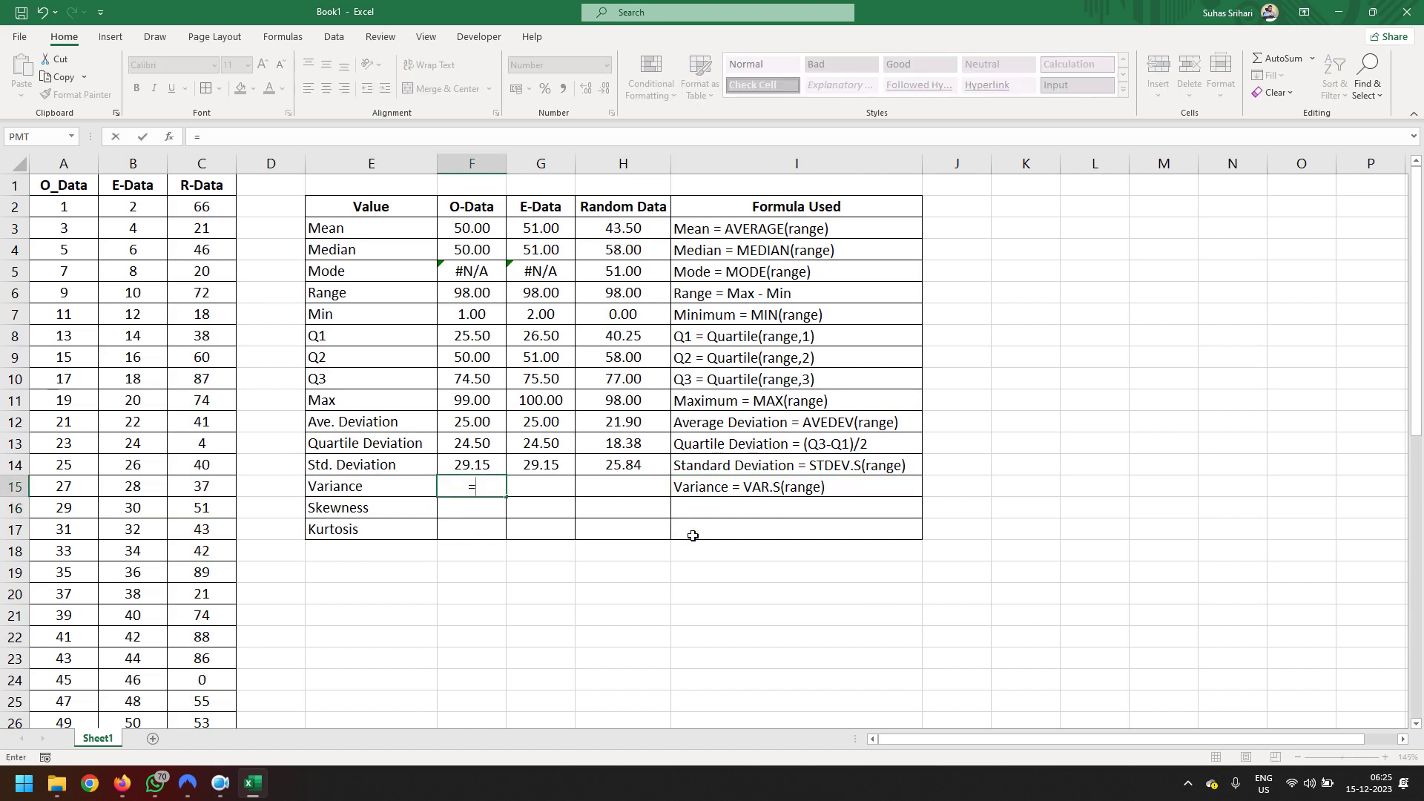
pyautogui.write('var.')
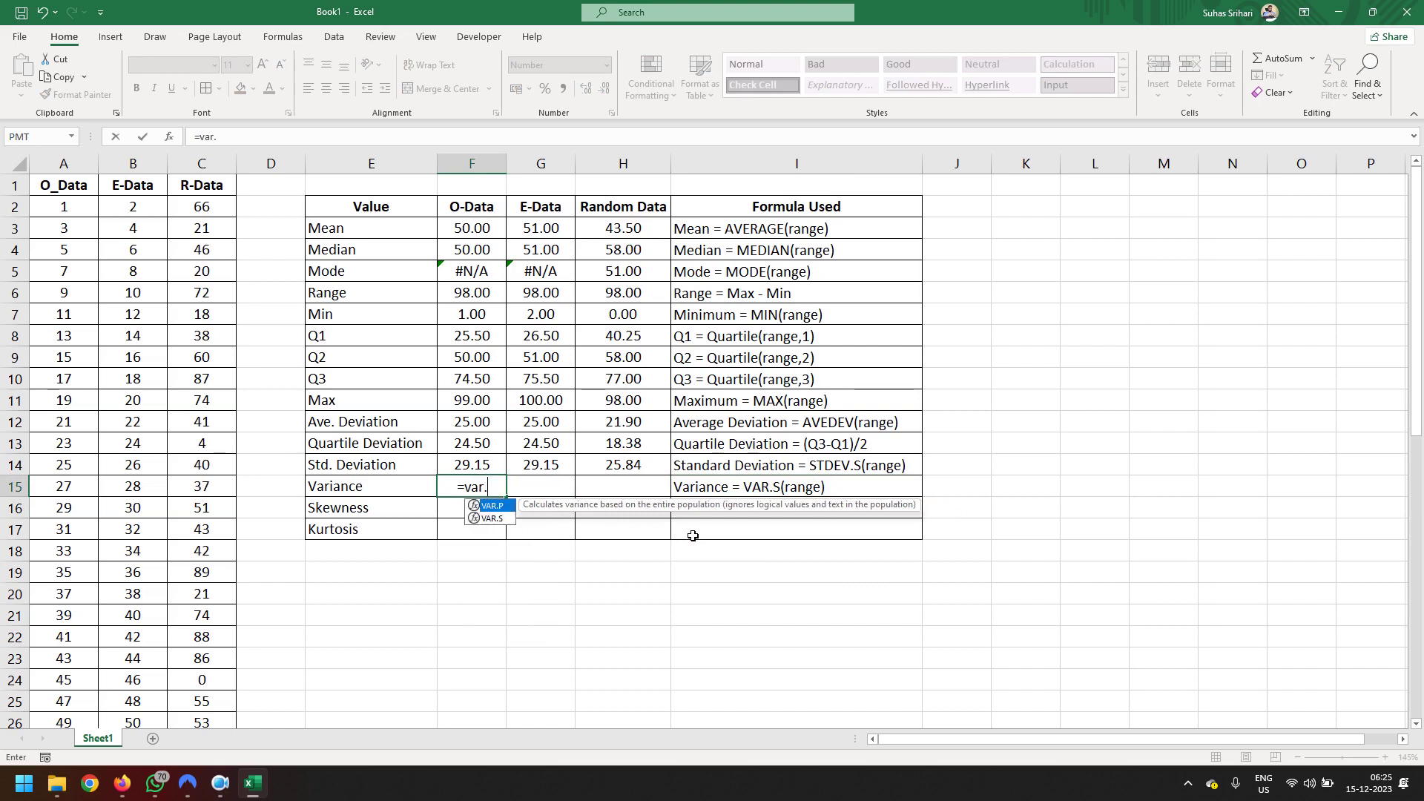
pyautogui.write('s')
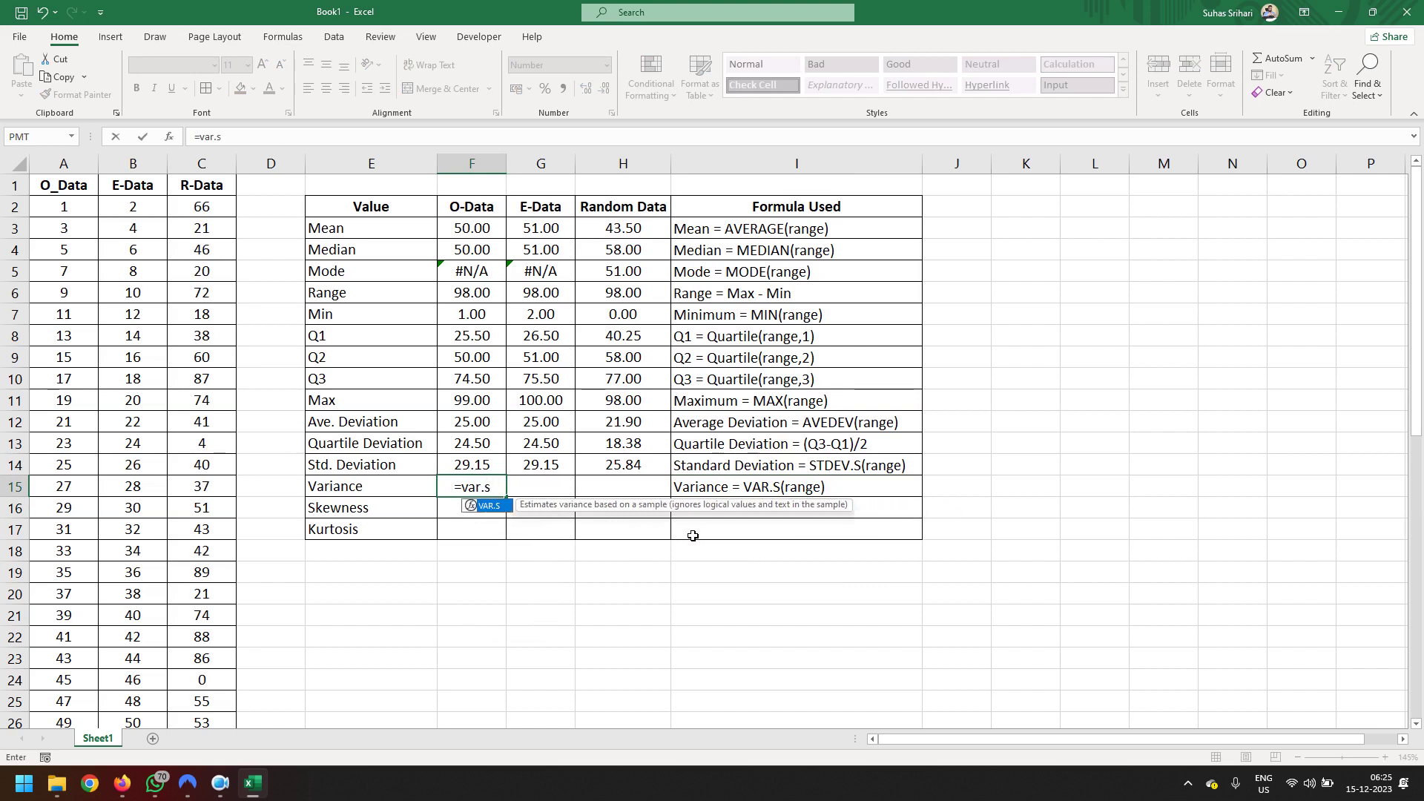
pyautogui.write('(')
pyautogui.click(74, 210)
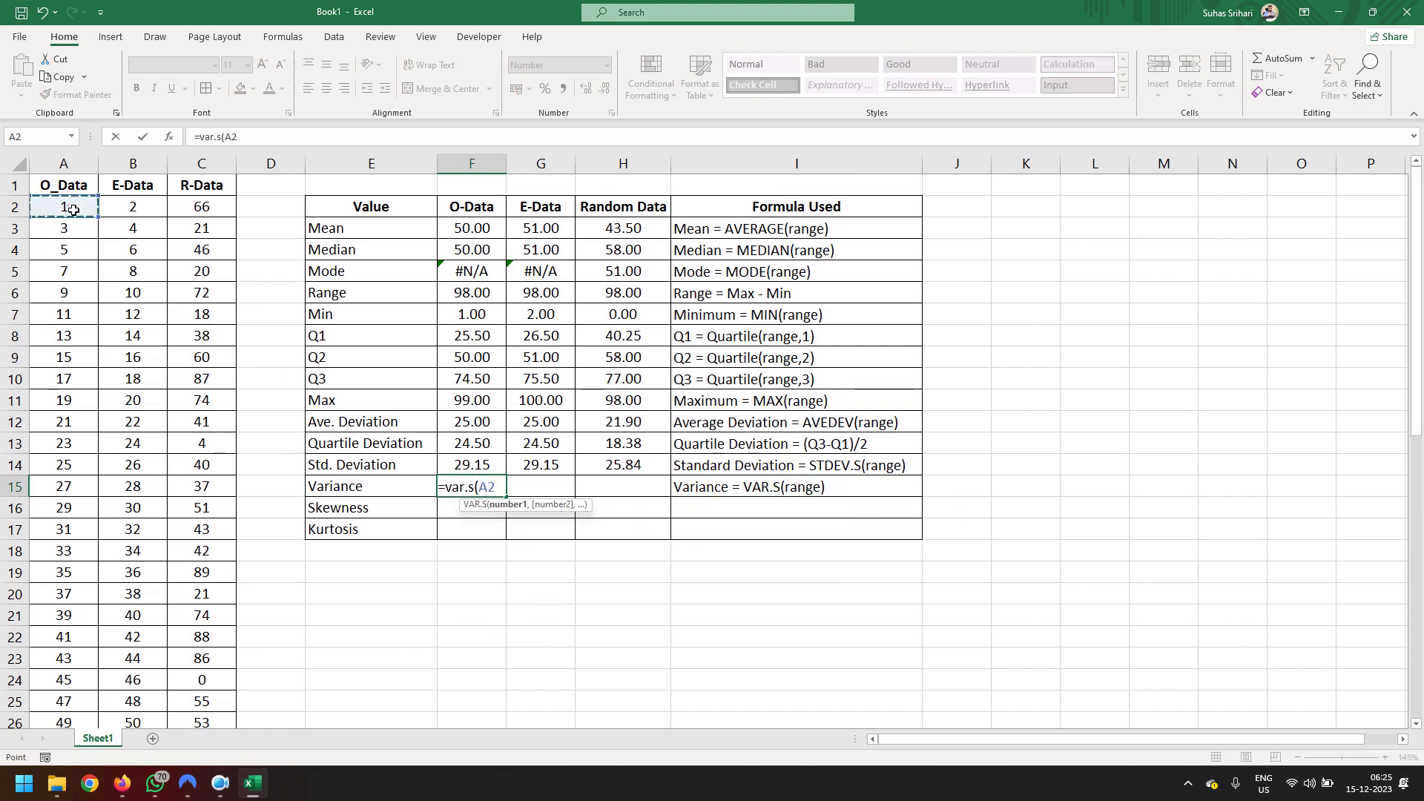
pyautogui.hotkey('ctrl', 'shift', 'Down')
pyautogui.press('Return')
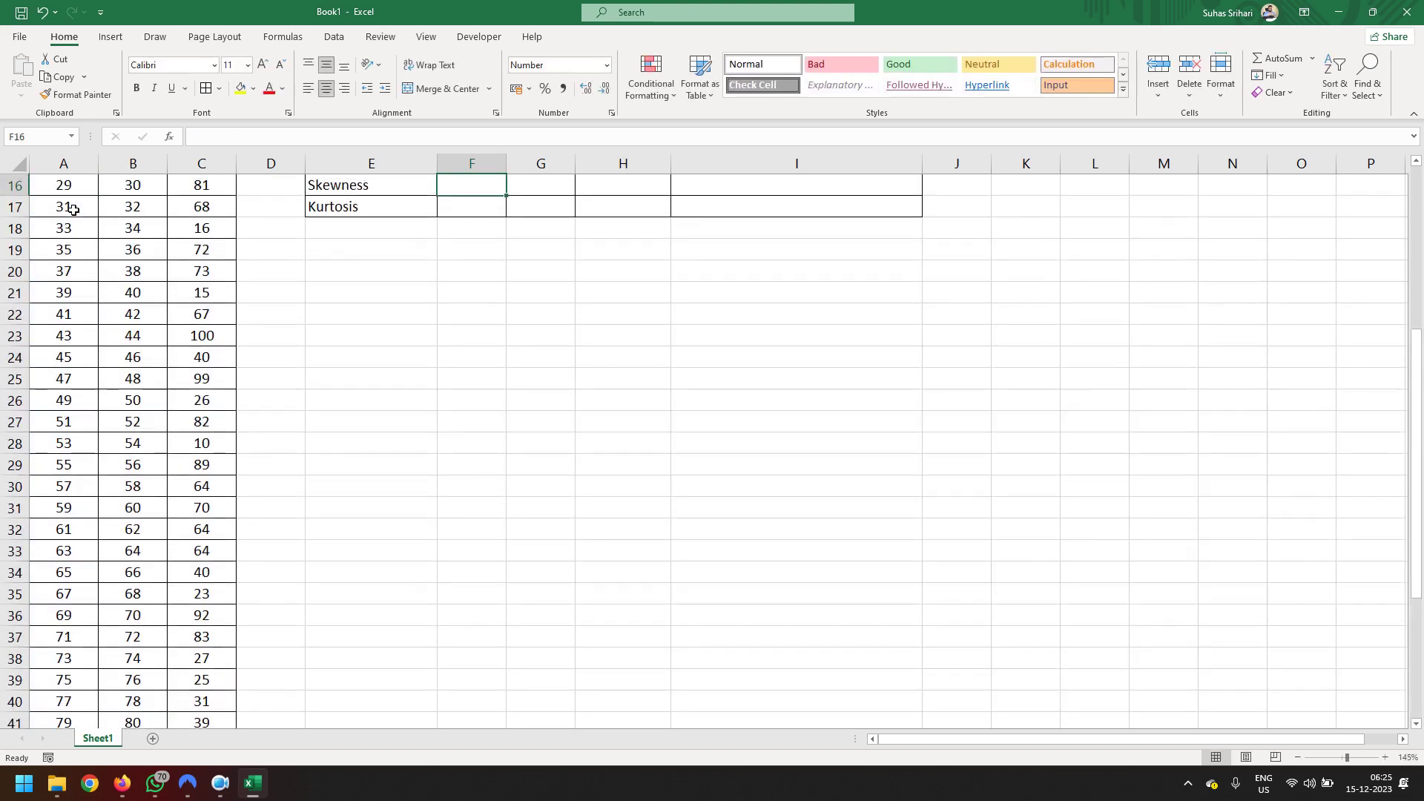
pyautogui.scroll(2, 307, 335)
pyautogui.click(491, 298)
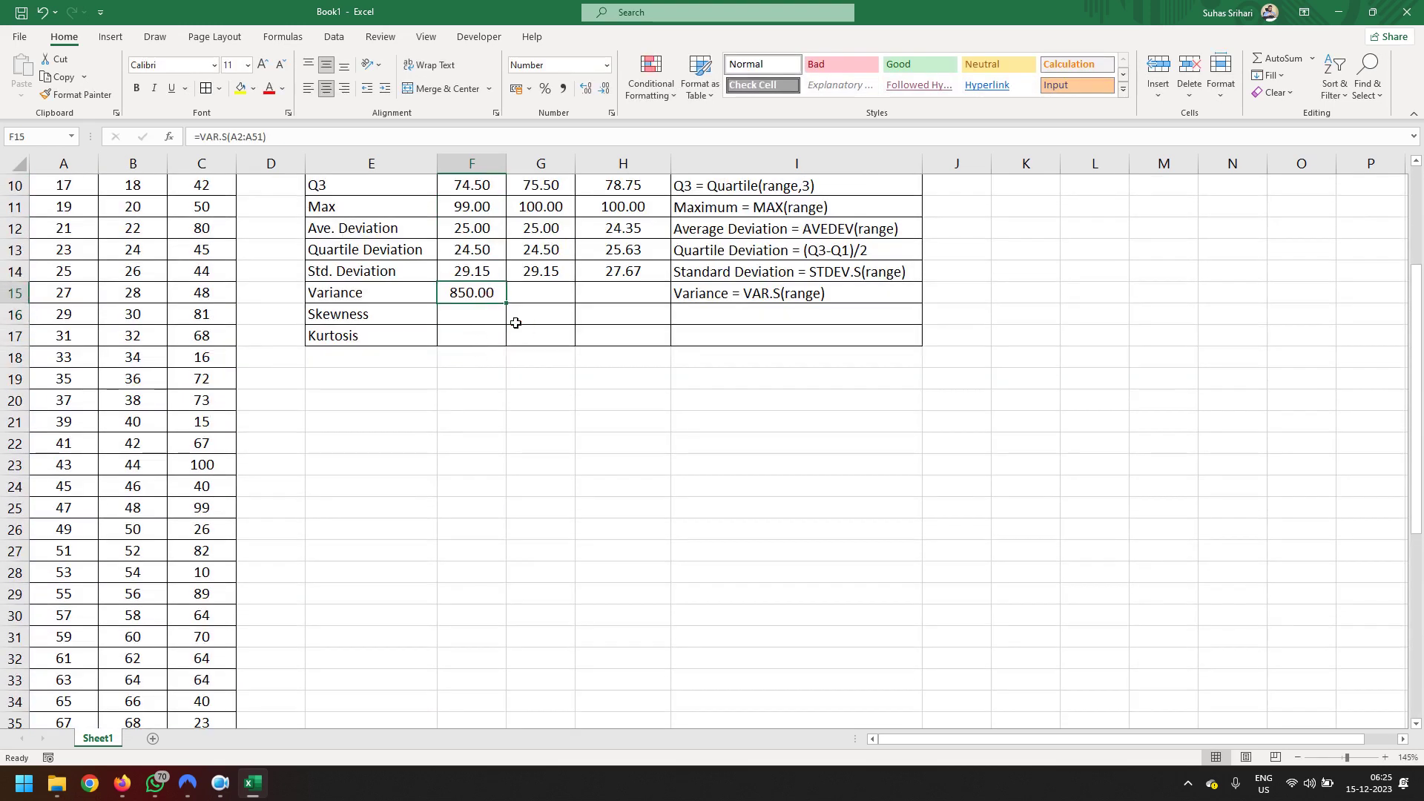
pyautogui.moveTo(508, 303); pyautogui.dragTo(623, 315)
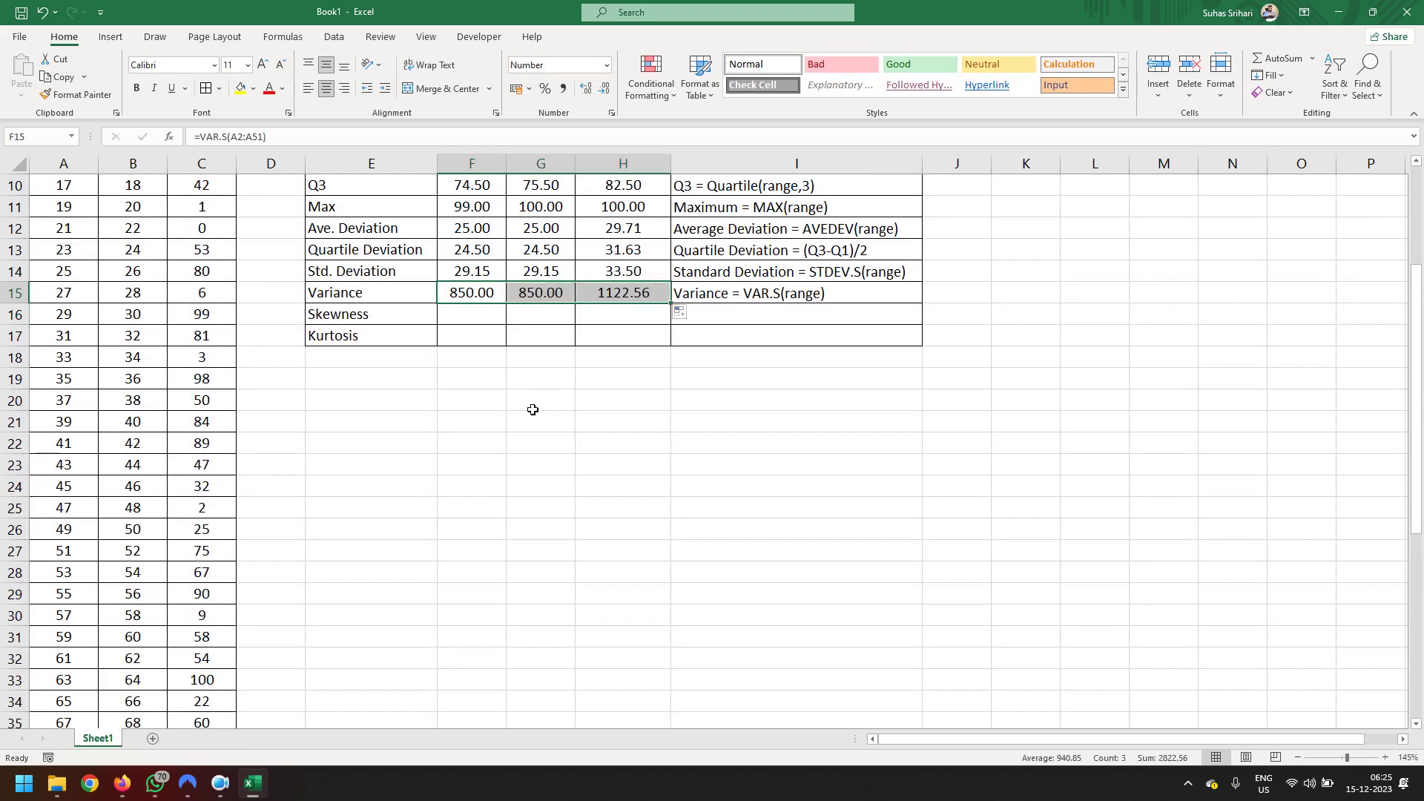
pyautogui.click(532, 409)
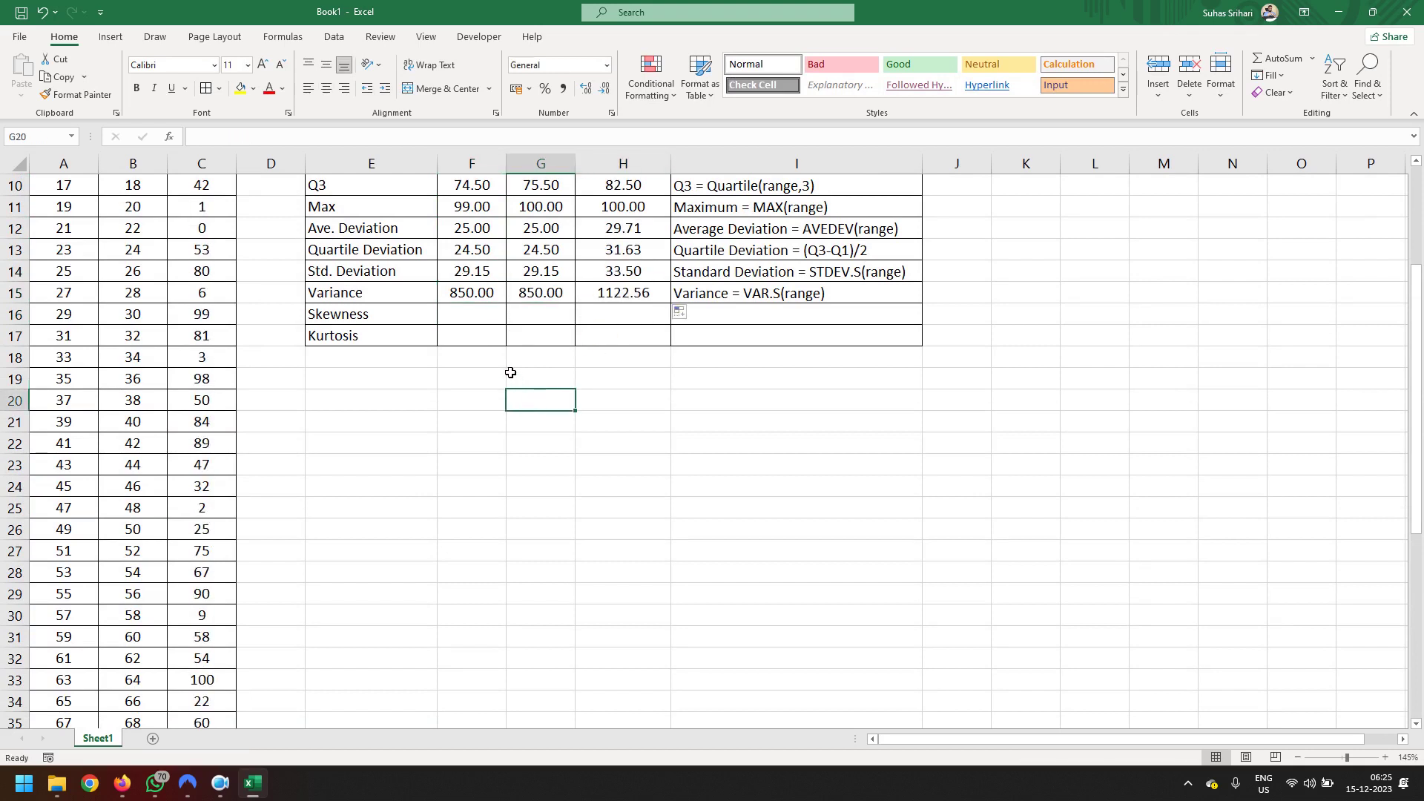
# Enter =SKEW(A2:A51) in F16 for the O-Data skewness.
pyautogui.click(478, 319)
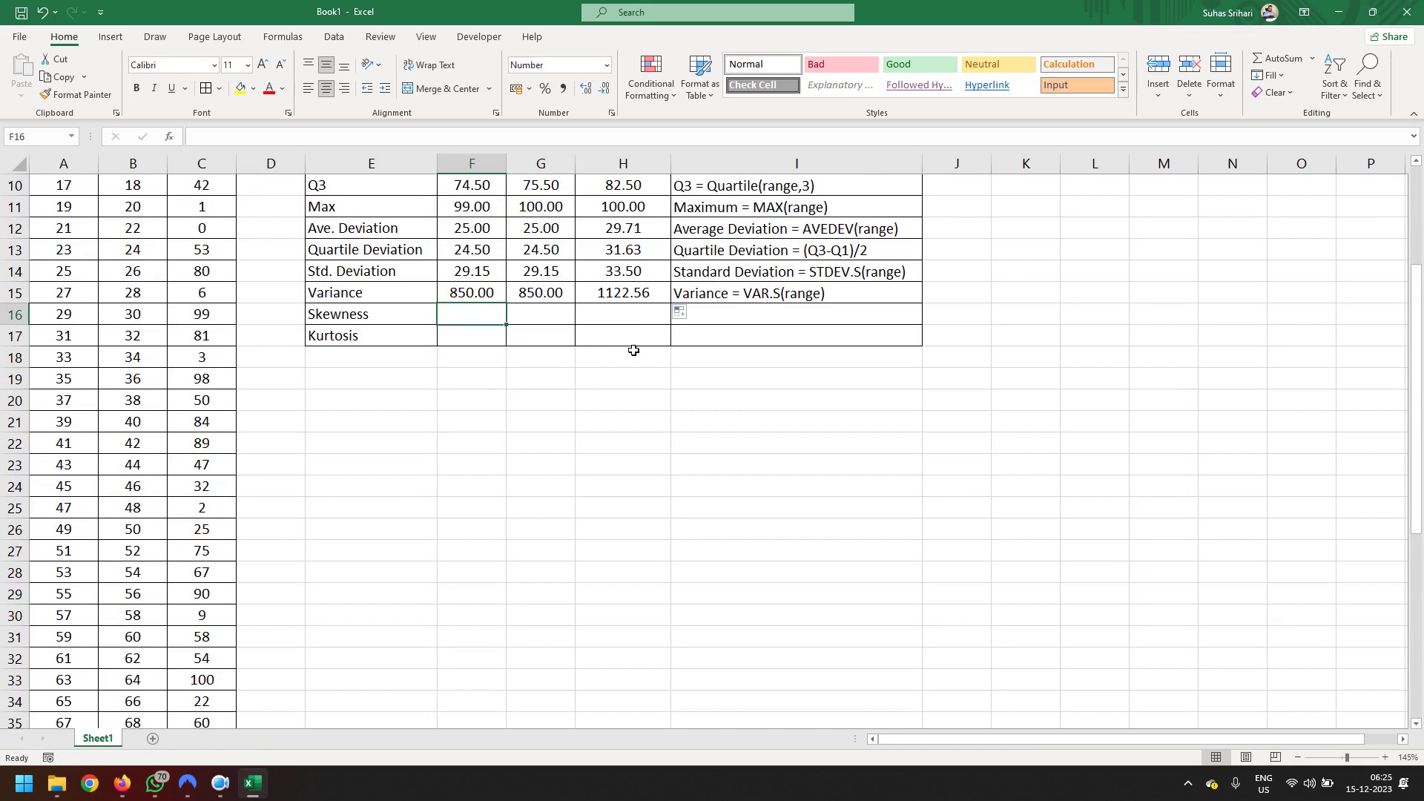
pyautogui.write('=ske')
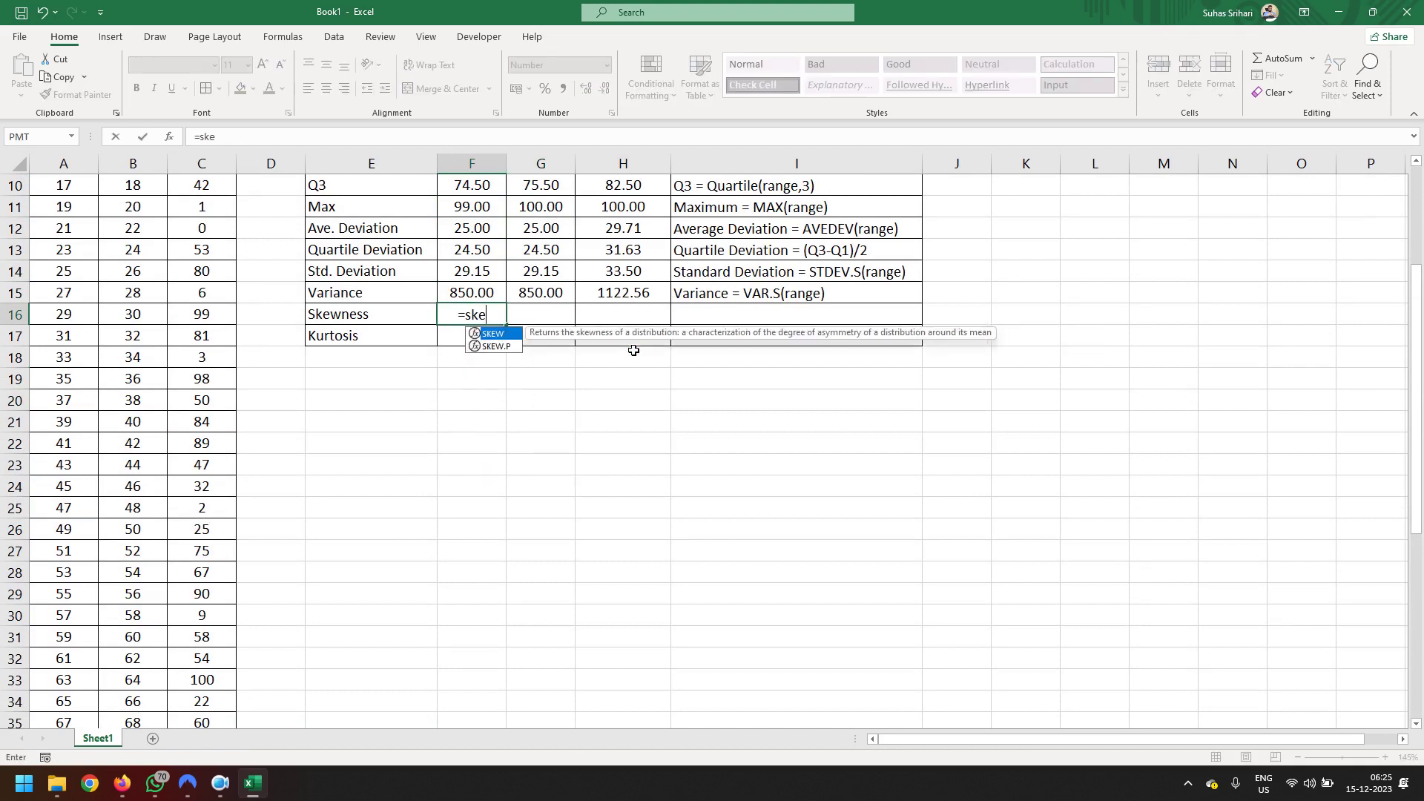
pyautogui.write('w')
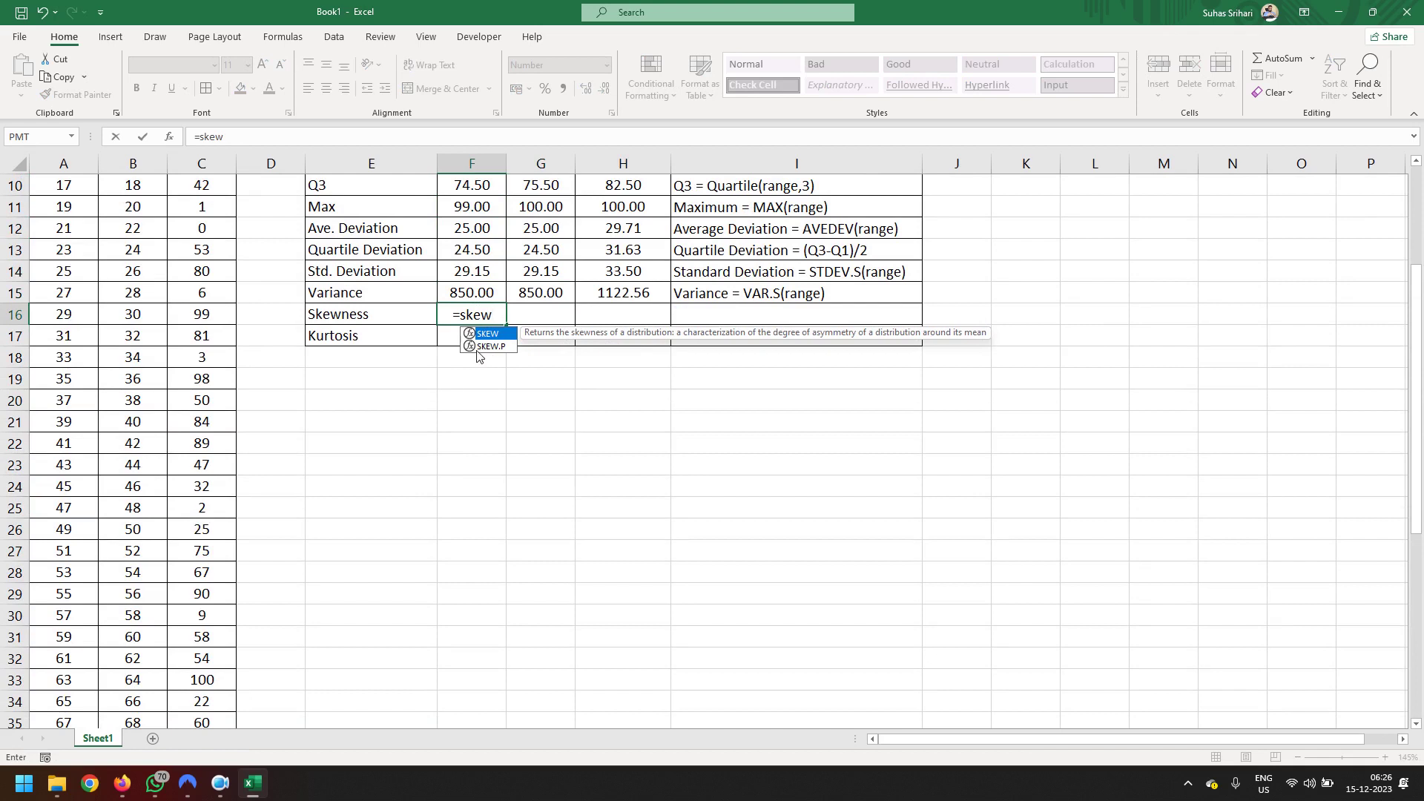
pyautogui.write('(')
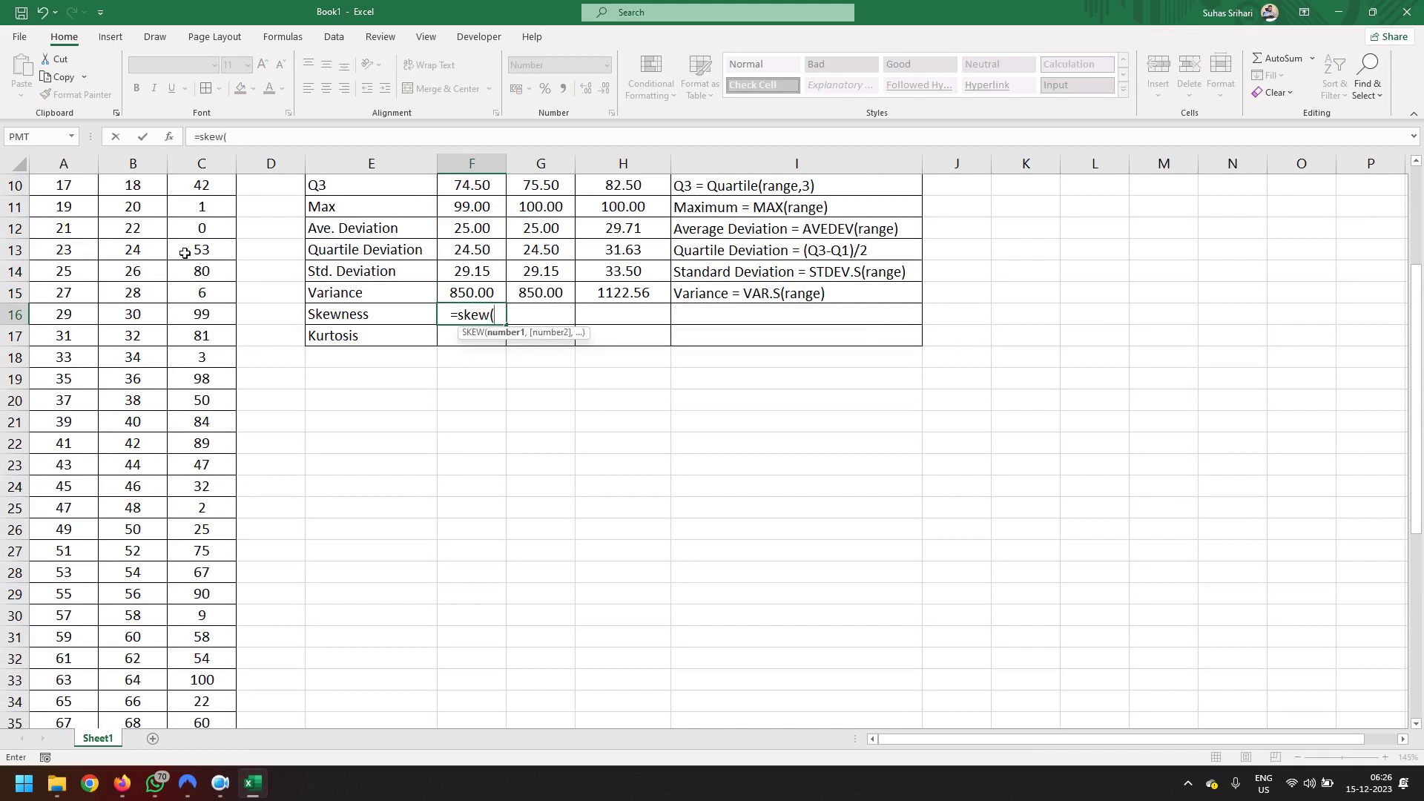
pyautogui.scroll(3, 46, 219)
pyautogui.click(78, 208)
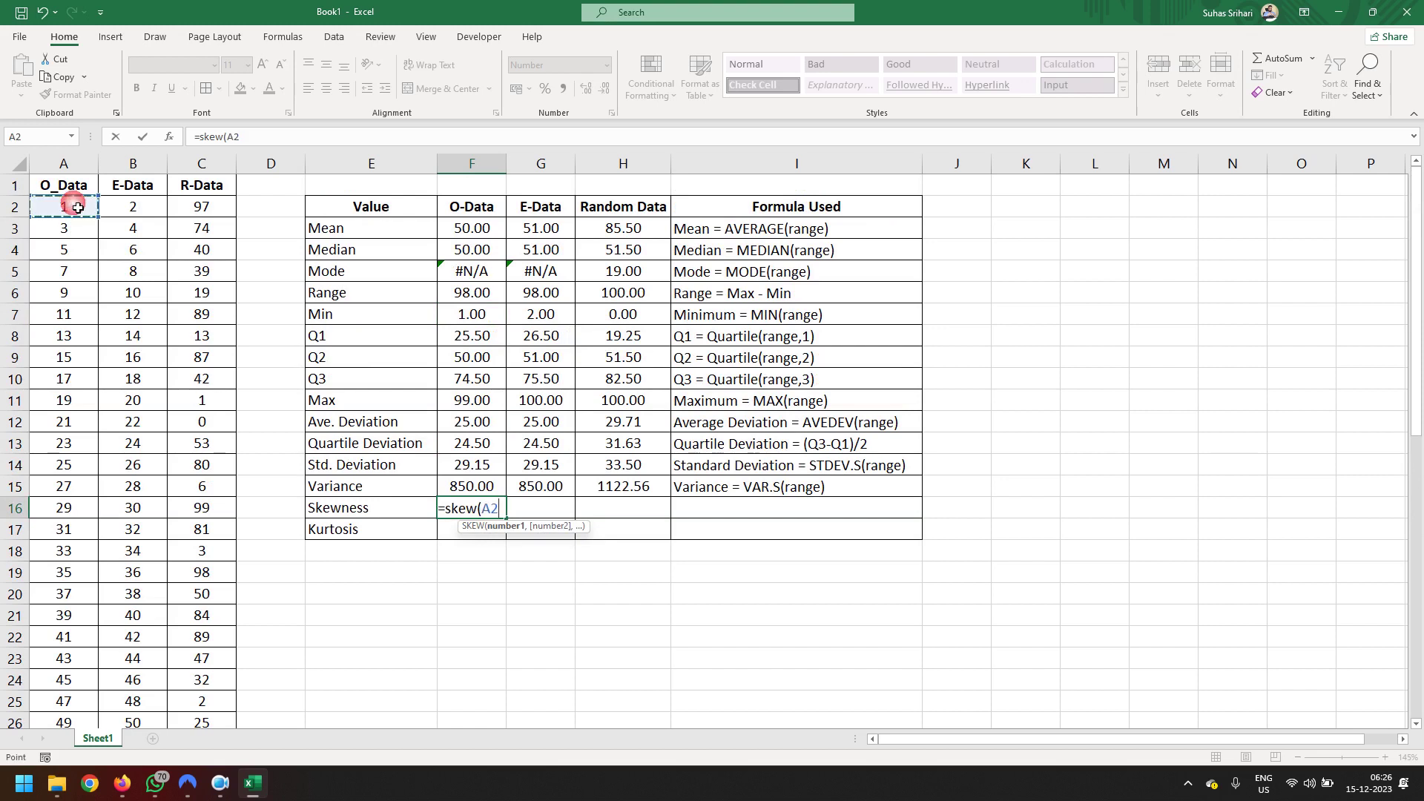
pyautogui.hotkey('ctrl', 'shift', 'End')
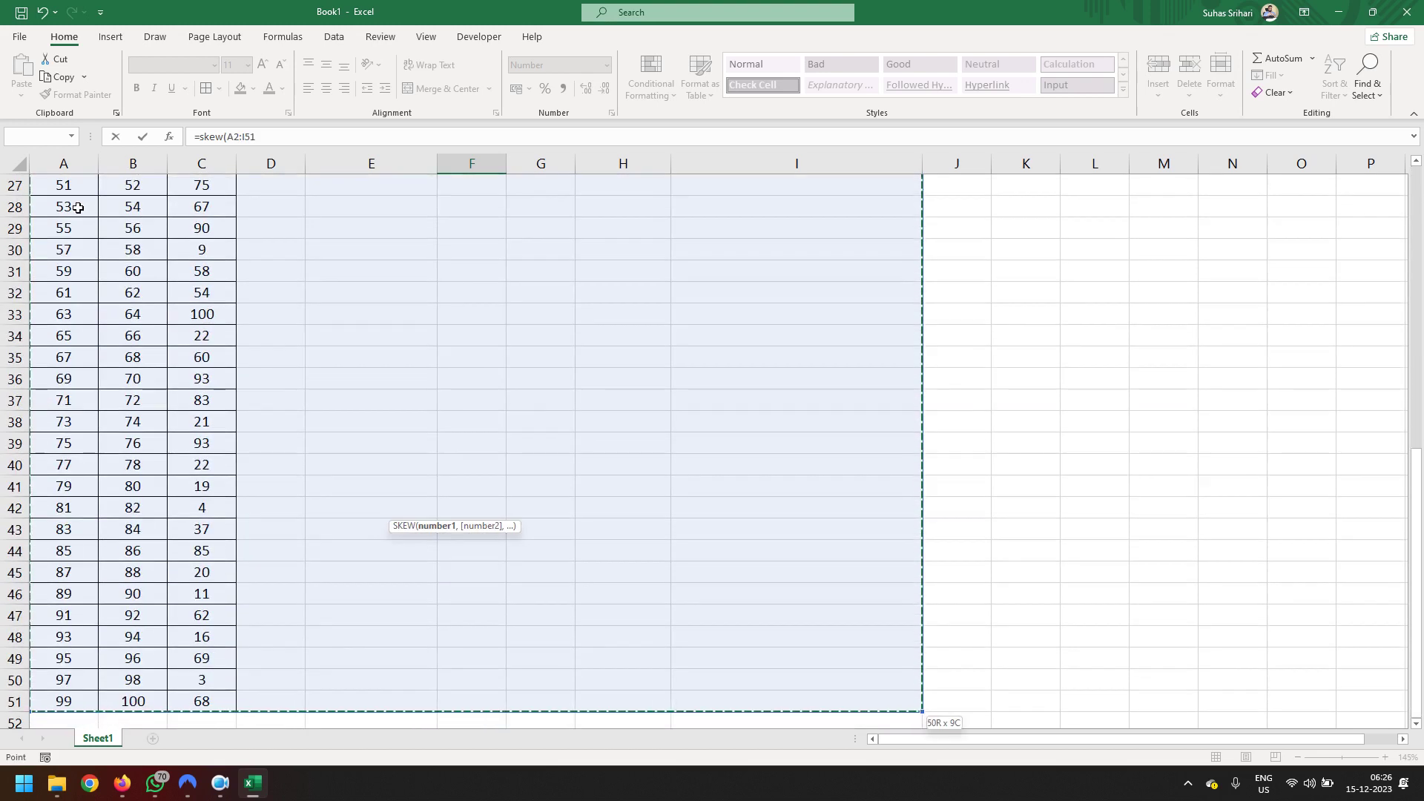
pyautogui.hotkey('shift', 'Left')
pyautogui.hotkey('shift', 'Left')
pyautogui.hotkey('shift', 'Left')
pyautogui.hotkey('shift', 'Left')
pyautogui.hotkey('shift', 'Left')
pyautogui.hotkey('shift', 'Left')
pyautogui.hotkey('shift', 'Left')
pyautogui.hotkey('shift', 'Left')
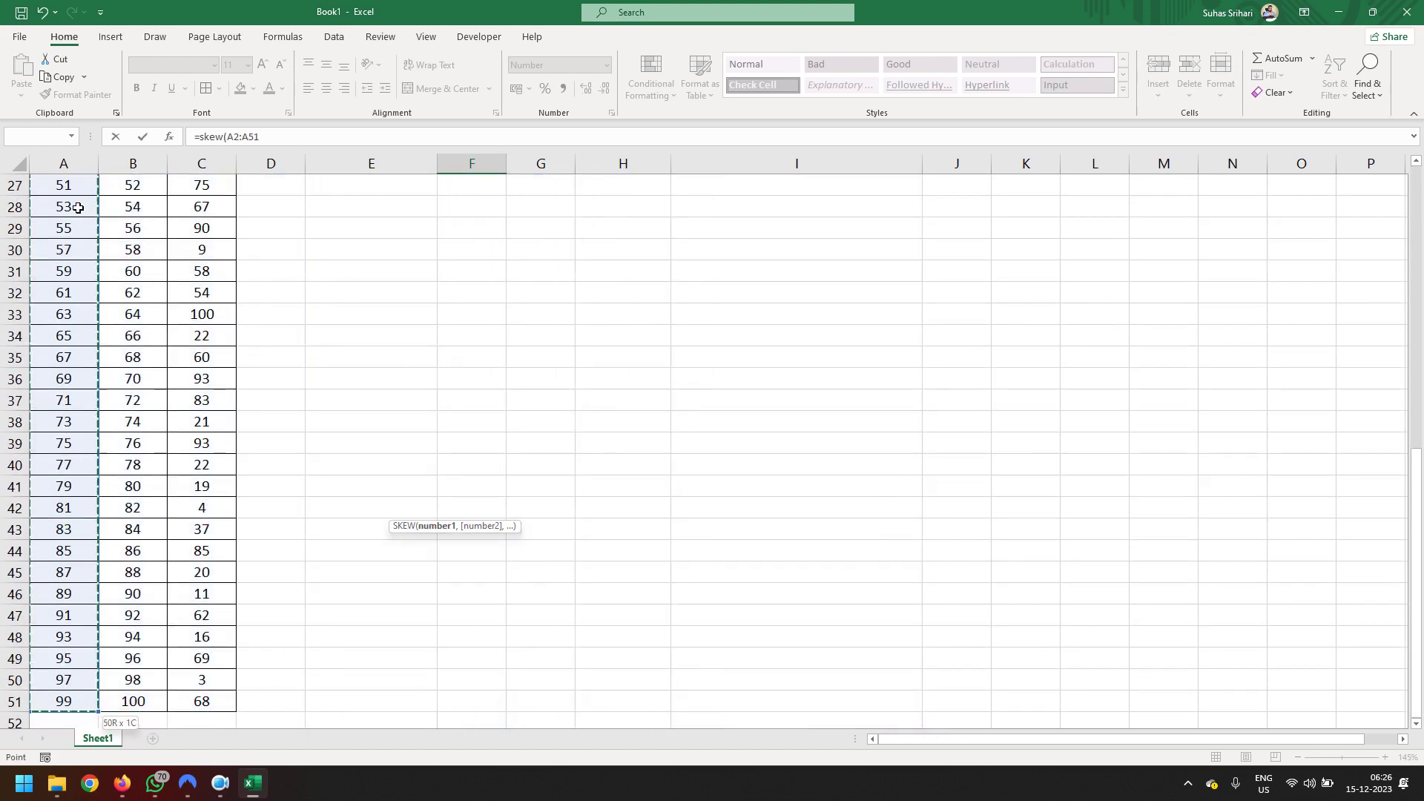
pyautogui.press('Return')
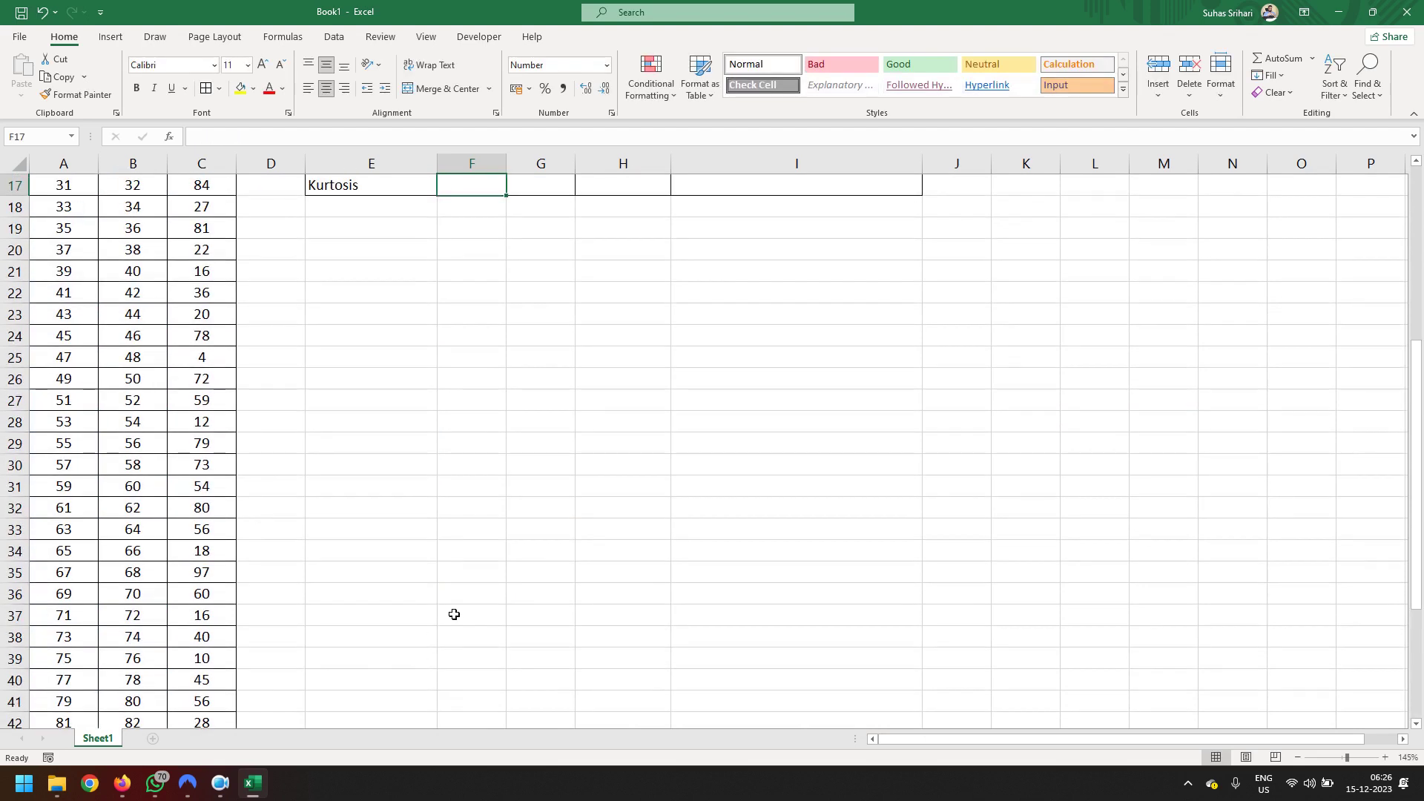
# Copy the skewness formula across to H16, giving 0.00, 0.00 and 0.11.
pyautogui.scroll(2, 539, 464)
pyautogui.click(498, 297)
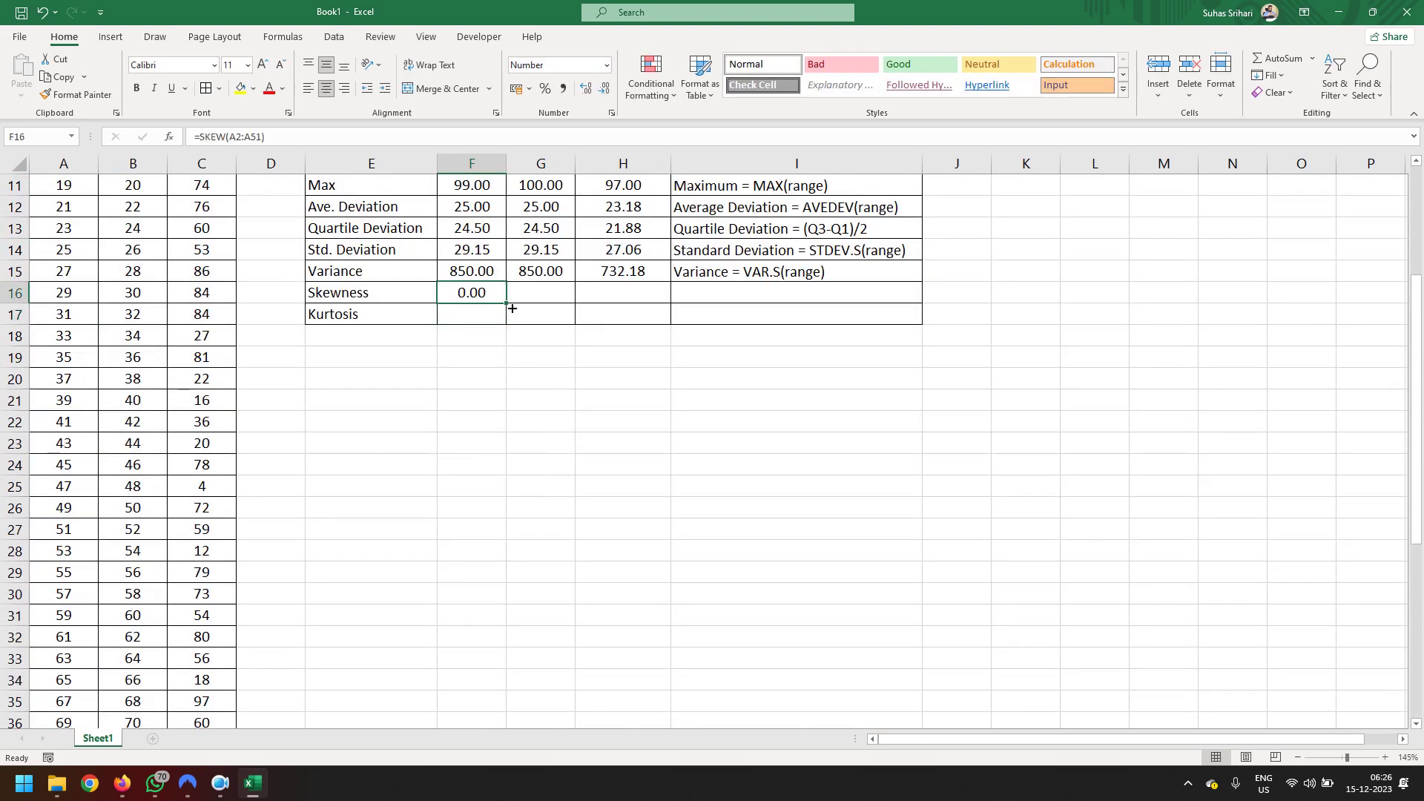
pyautogui.moveTo(565, 307); pyautogui.dragTo(636, 300)
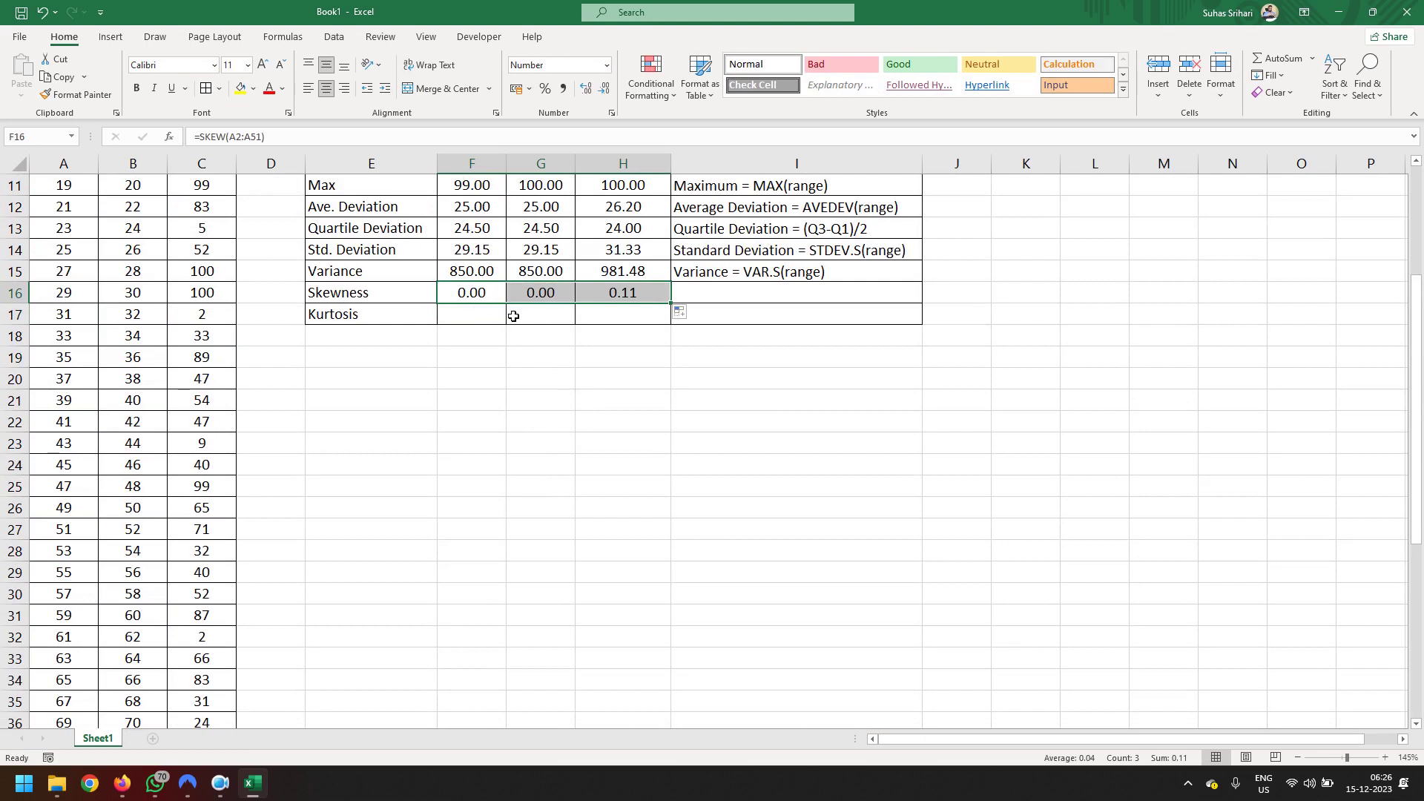
pyautogui.scroll(1, 128, 245)
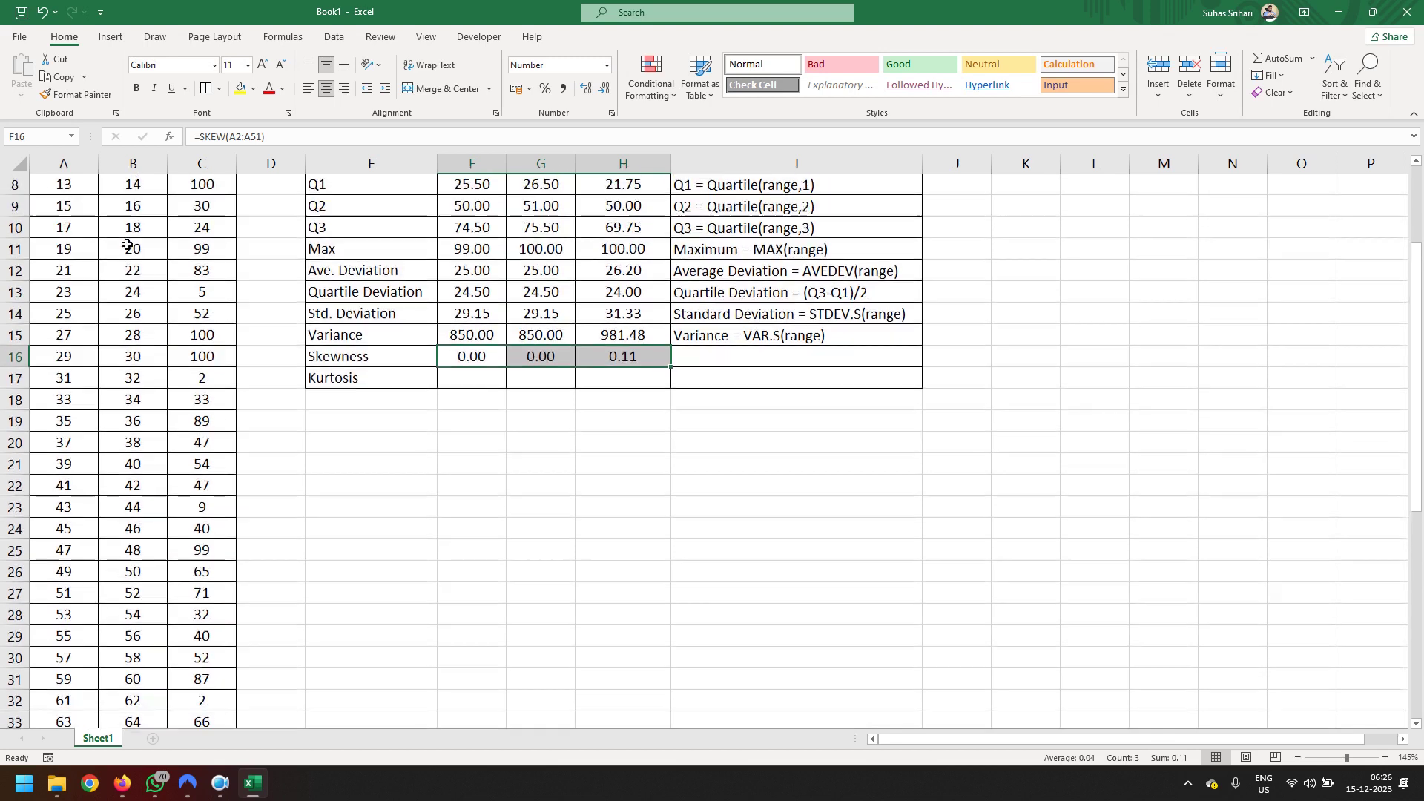
pyautogui.scroll(1, 127, 245)
pyautogui.scroll(1, 129, 243)
pyautogui.scroll(1, 137, 241)
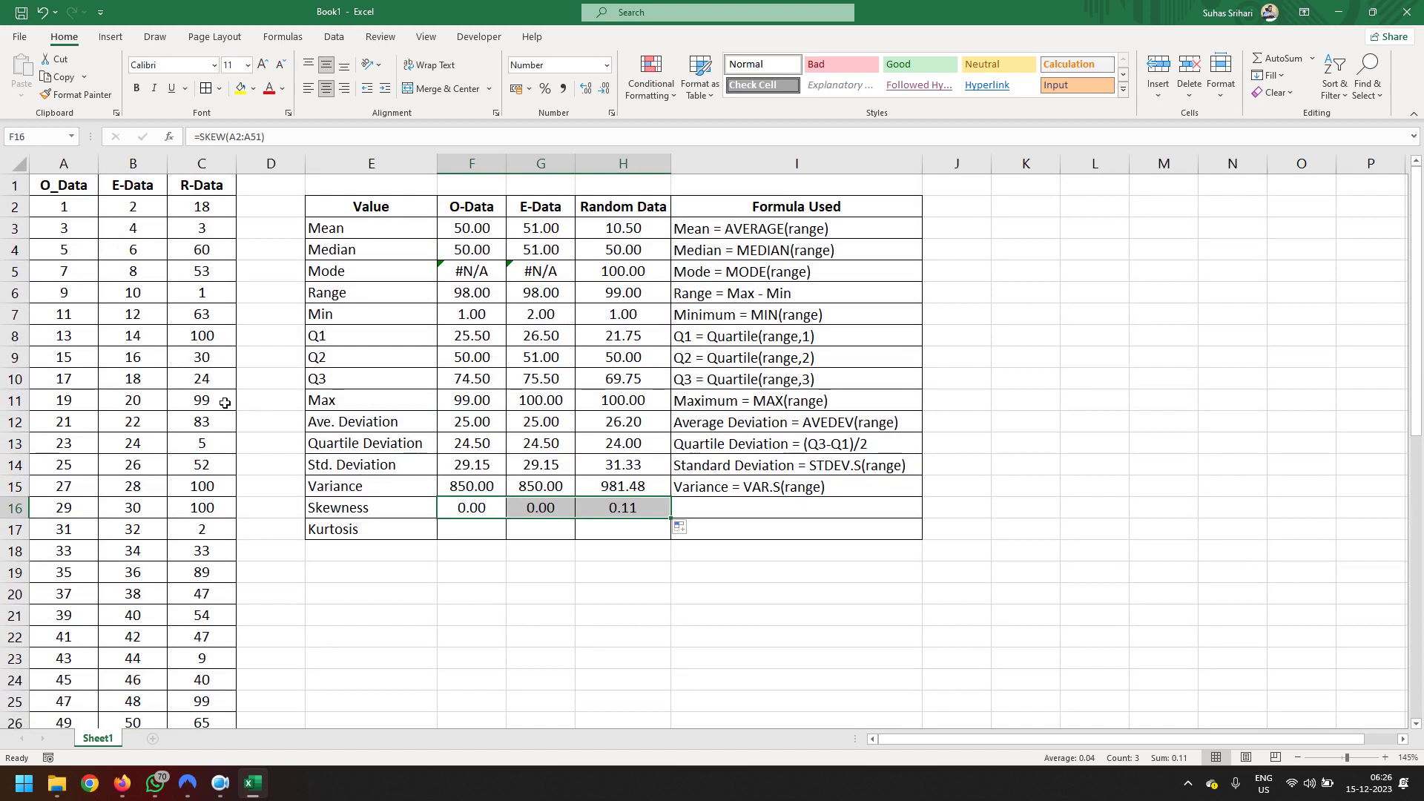
# Enter =KURT(A2:A51) in F17 and fill it to H17, giving -1.20, -1.20 and -1.46.
pyautogui.click(495, 533)
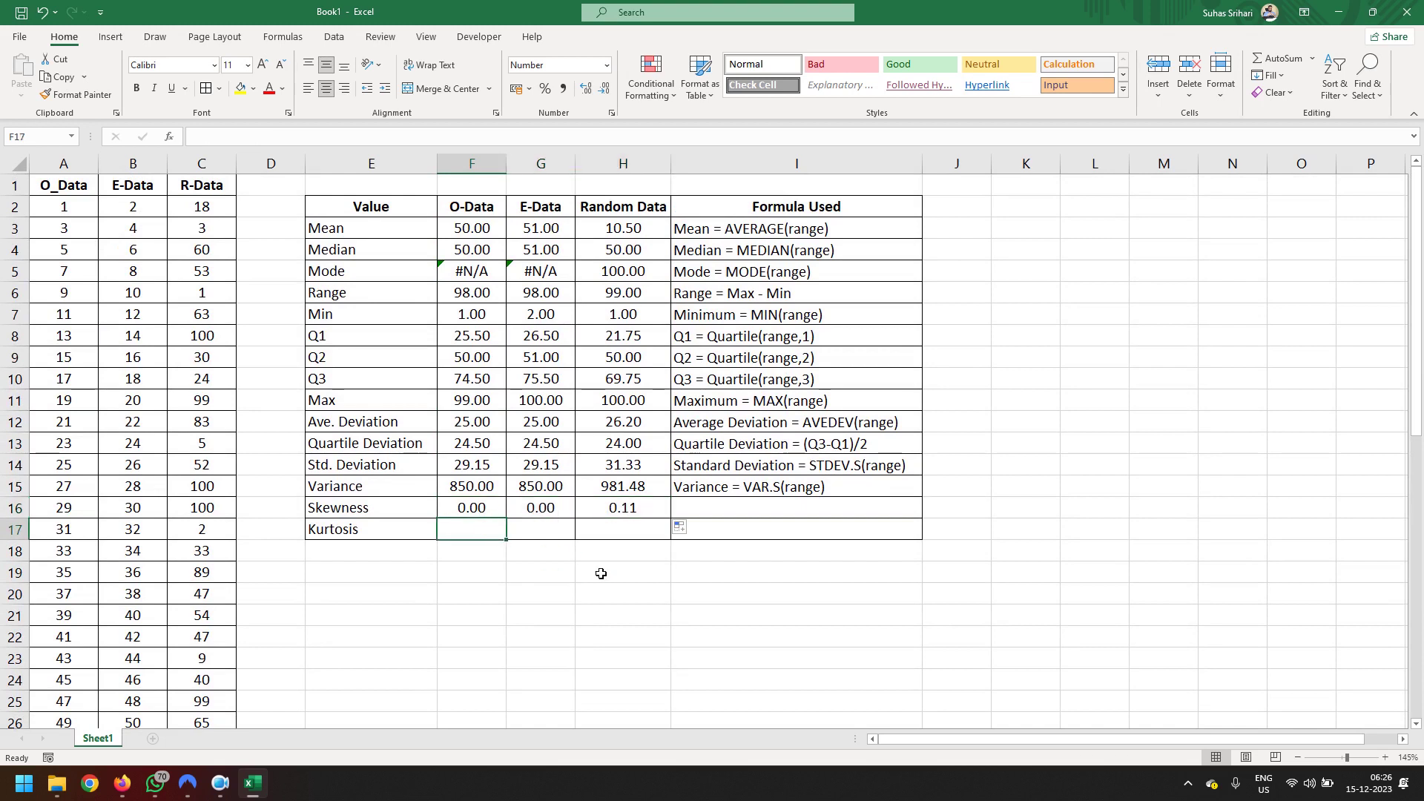
pyautogui.write('=k')
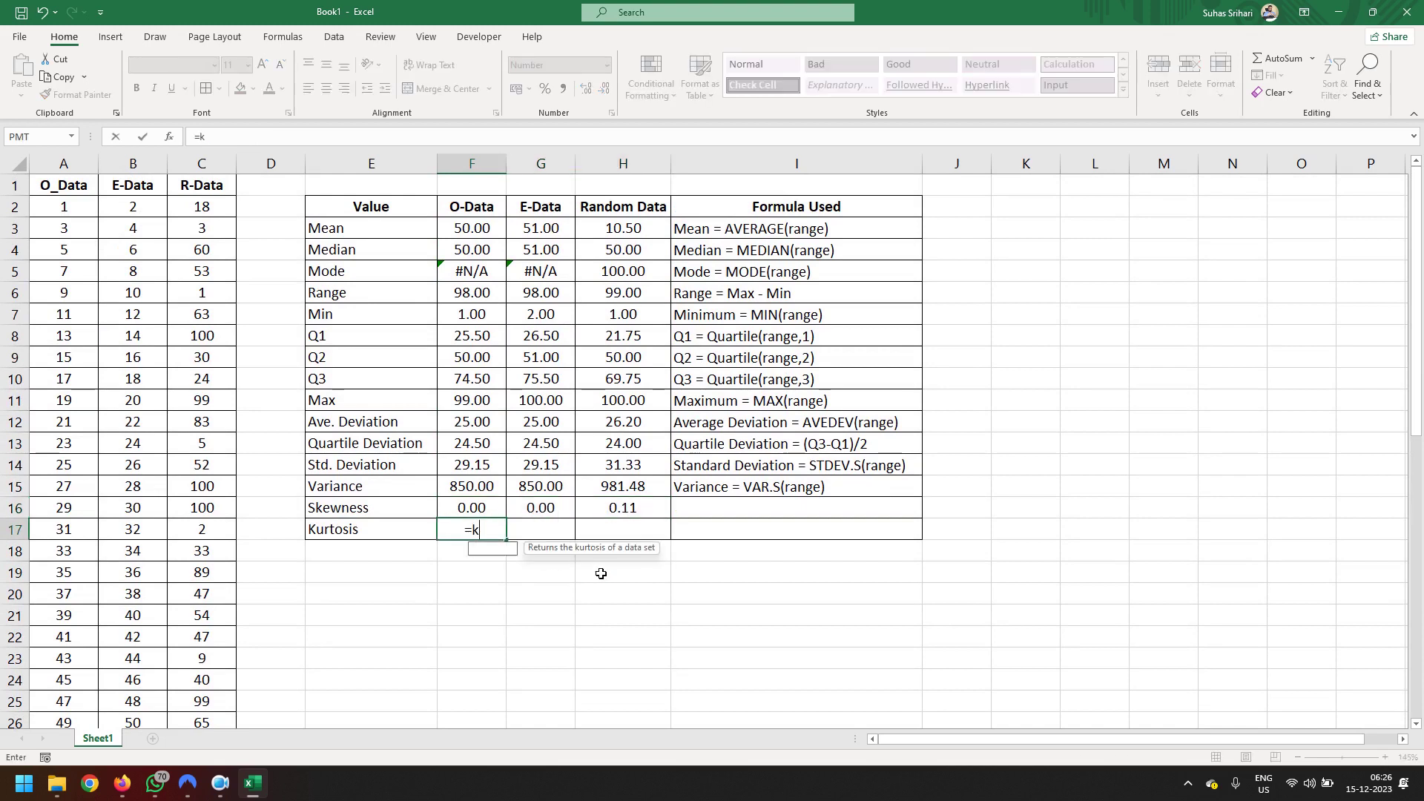
pyautogui.write('urt')
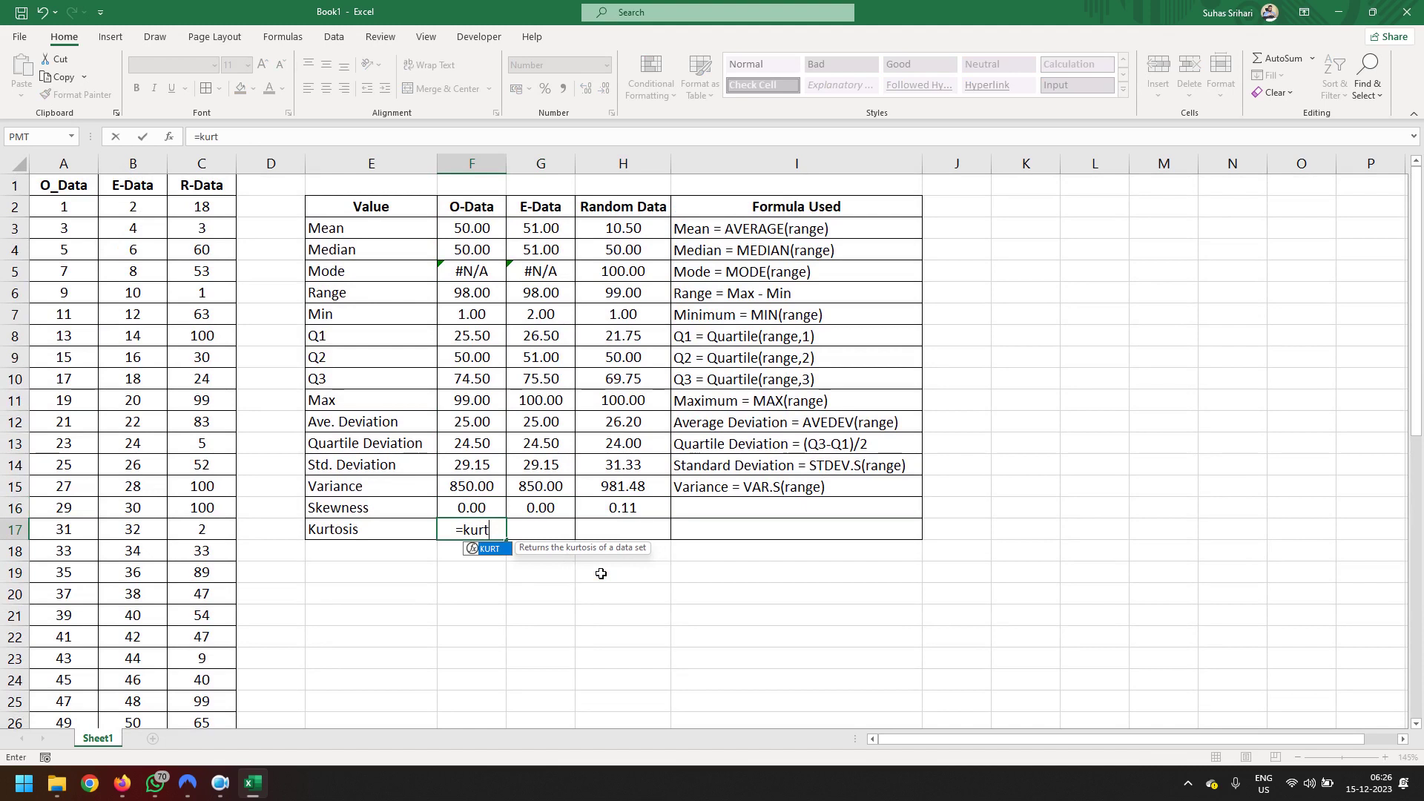
pyautogui.write('(')
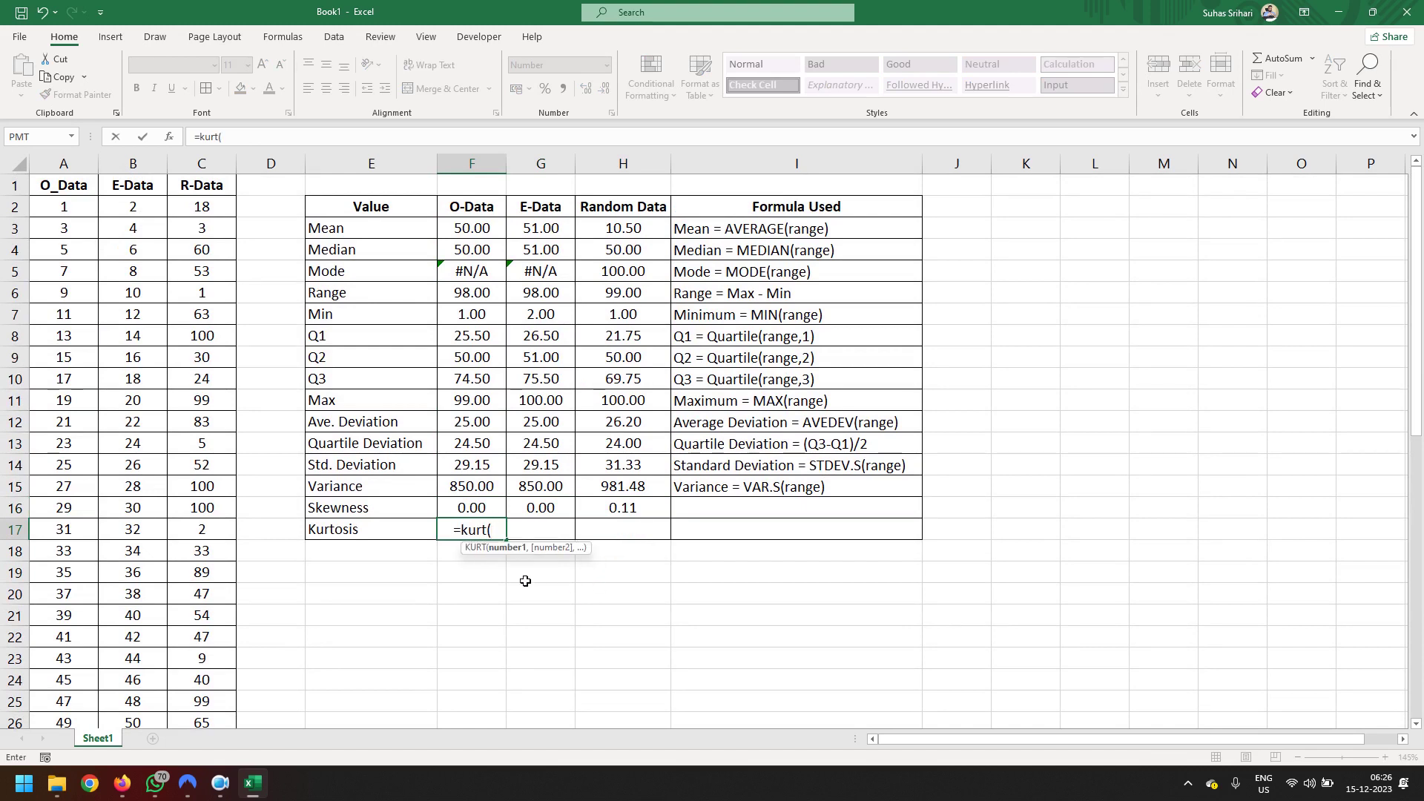
pyautogui.click(64, 209)
pyautogui.scroll(-7, 64, 209)
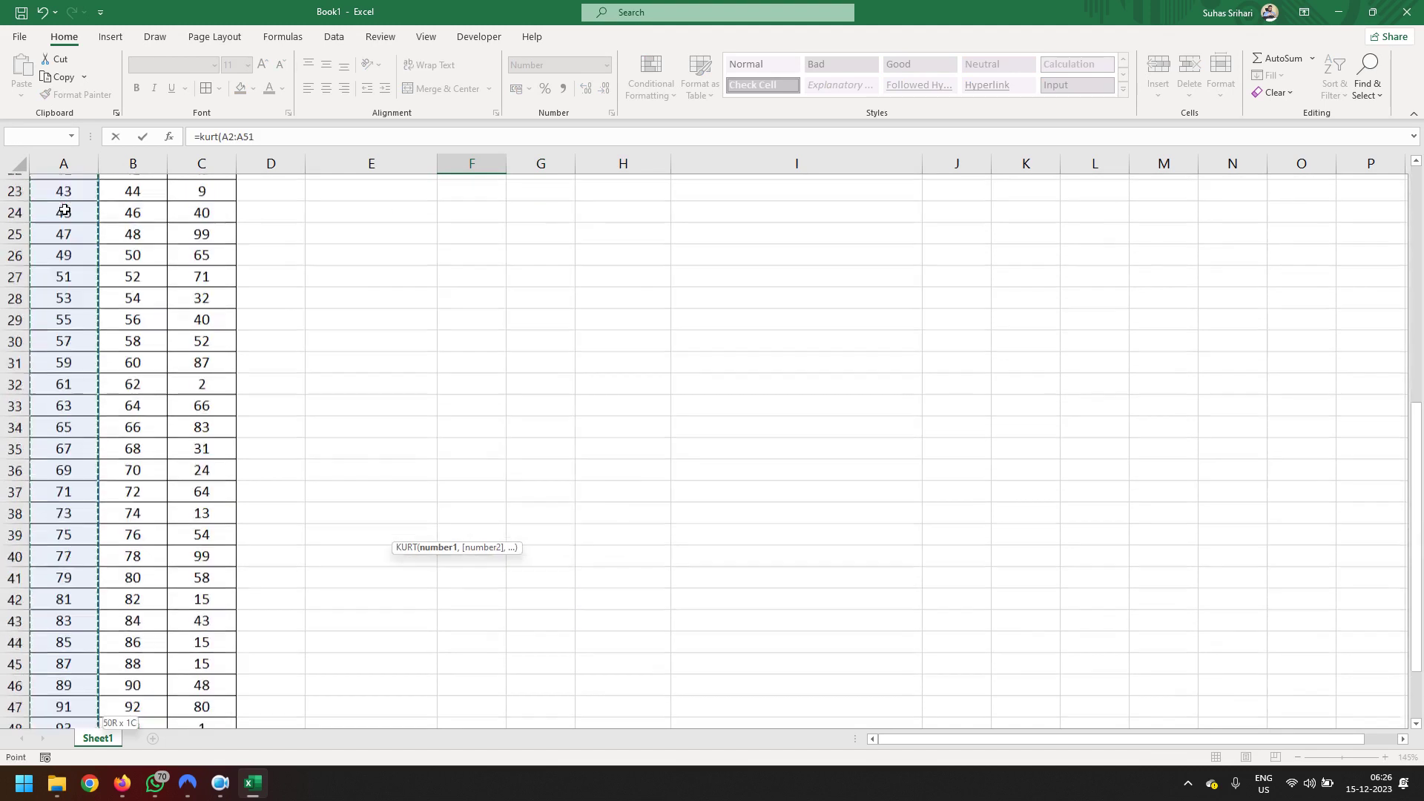
pyautogui.scroll(-1, 64, 209)
pyautogui.press('Return')
pyautogui.scroll(3, 506, 474)
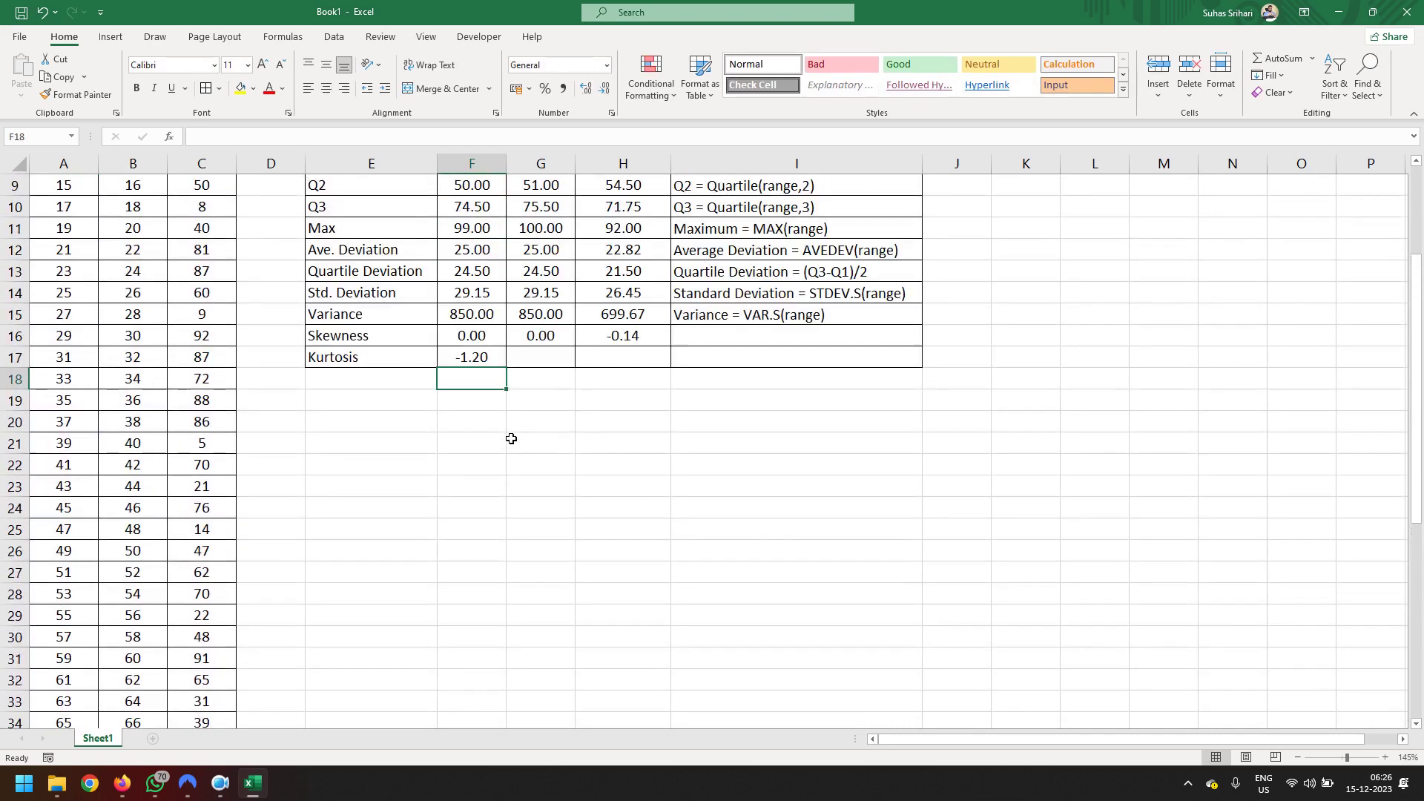
pyautogui.press('Up')
pyautogui.moveTo(506, 369); pyautogui.dragTo(635, 371)
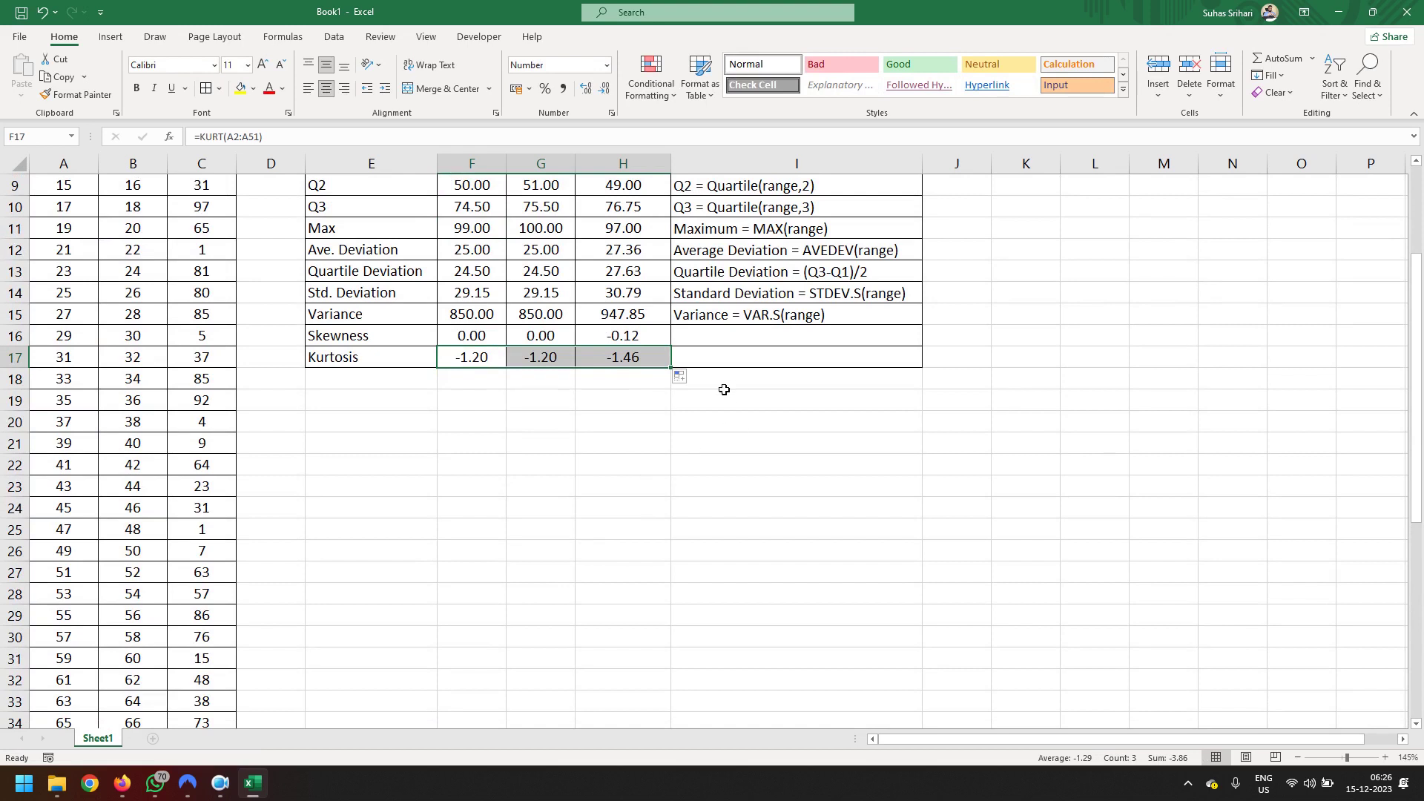
pyautogui.click(714, 340)
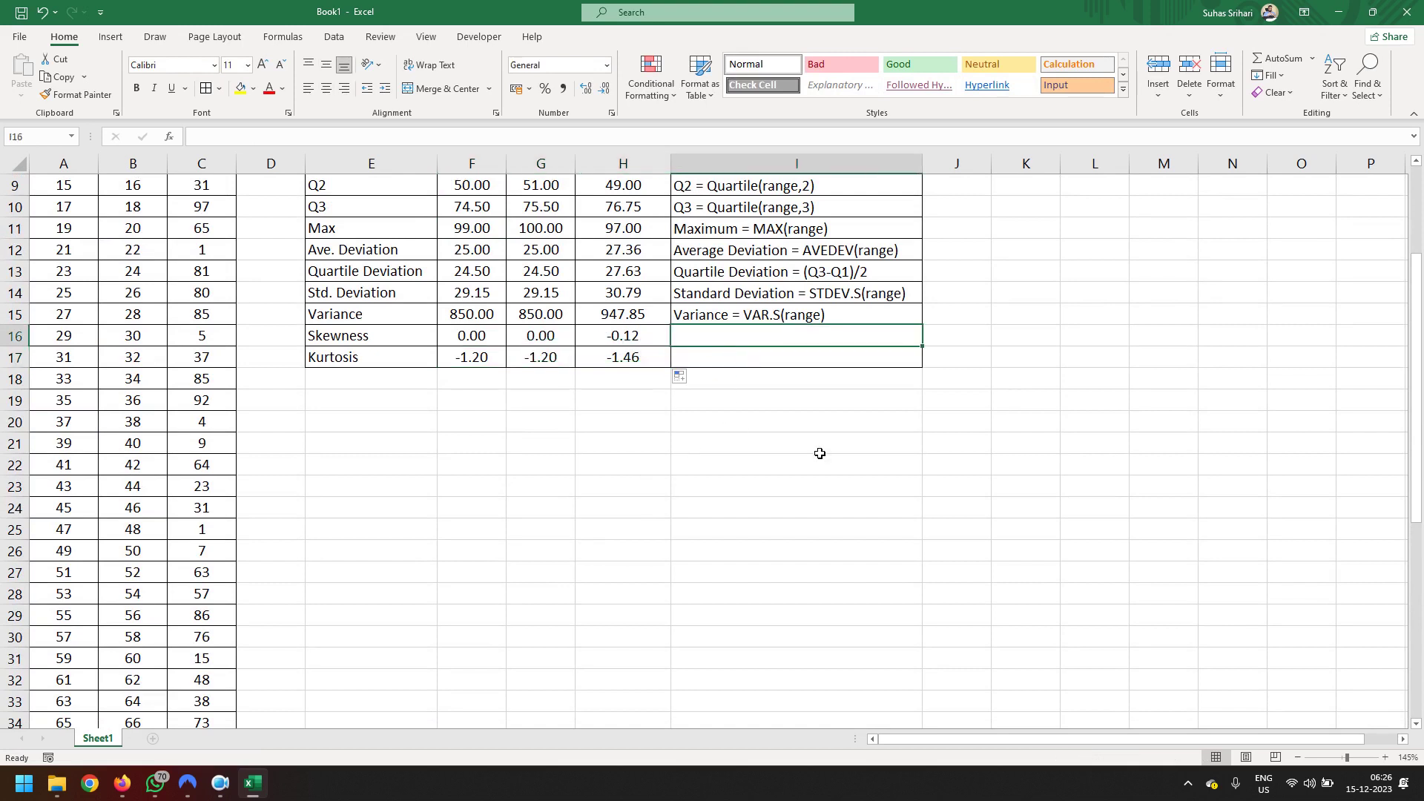
# Write 'Skewness = SKEW(range)' in I16 and 'Kurtosis = KURT(range)' in I17.
pyautogui.write('Ske')
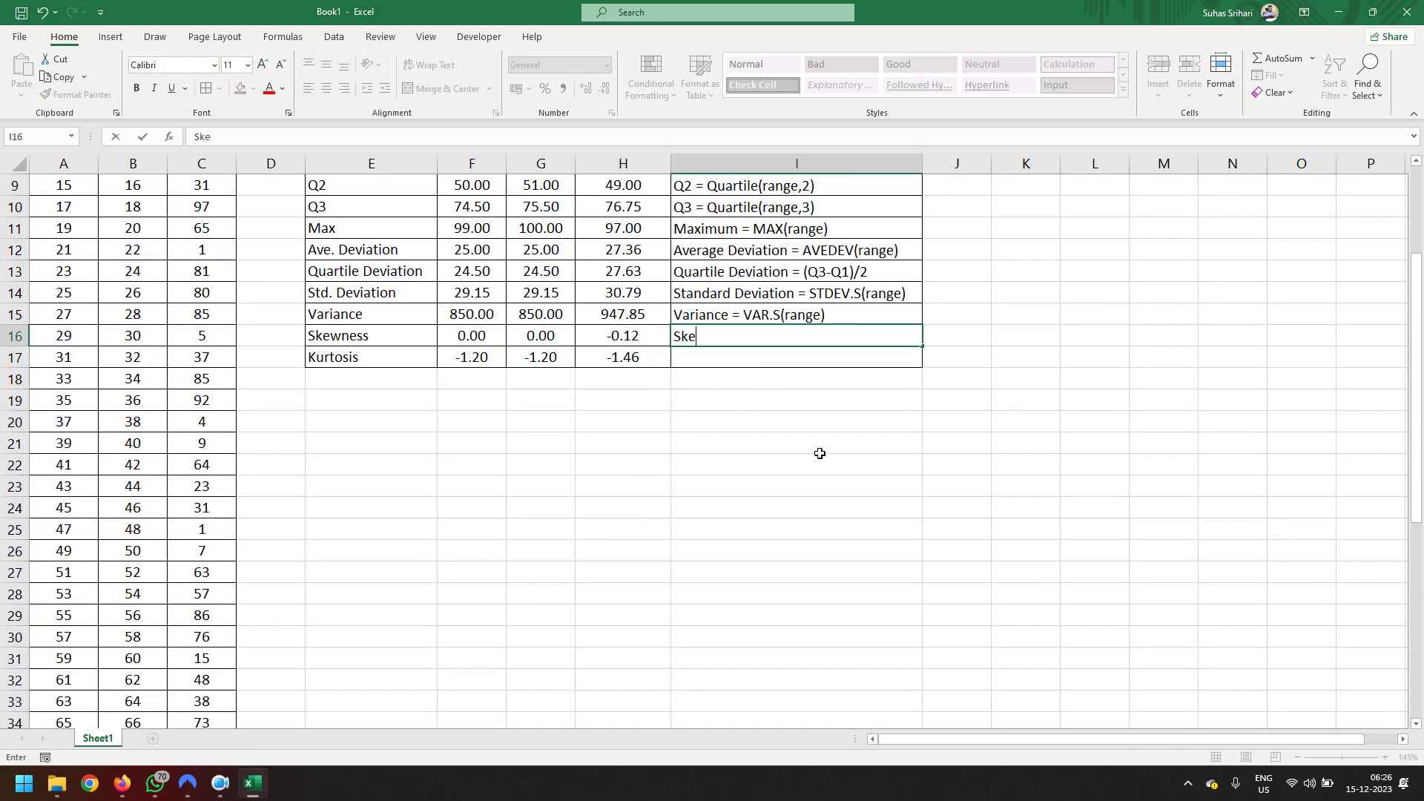
pyautogui.write('wness = ')
pyautogui.write('Ske')
pyautogui.write('w(ra')
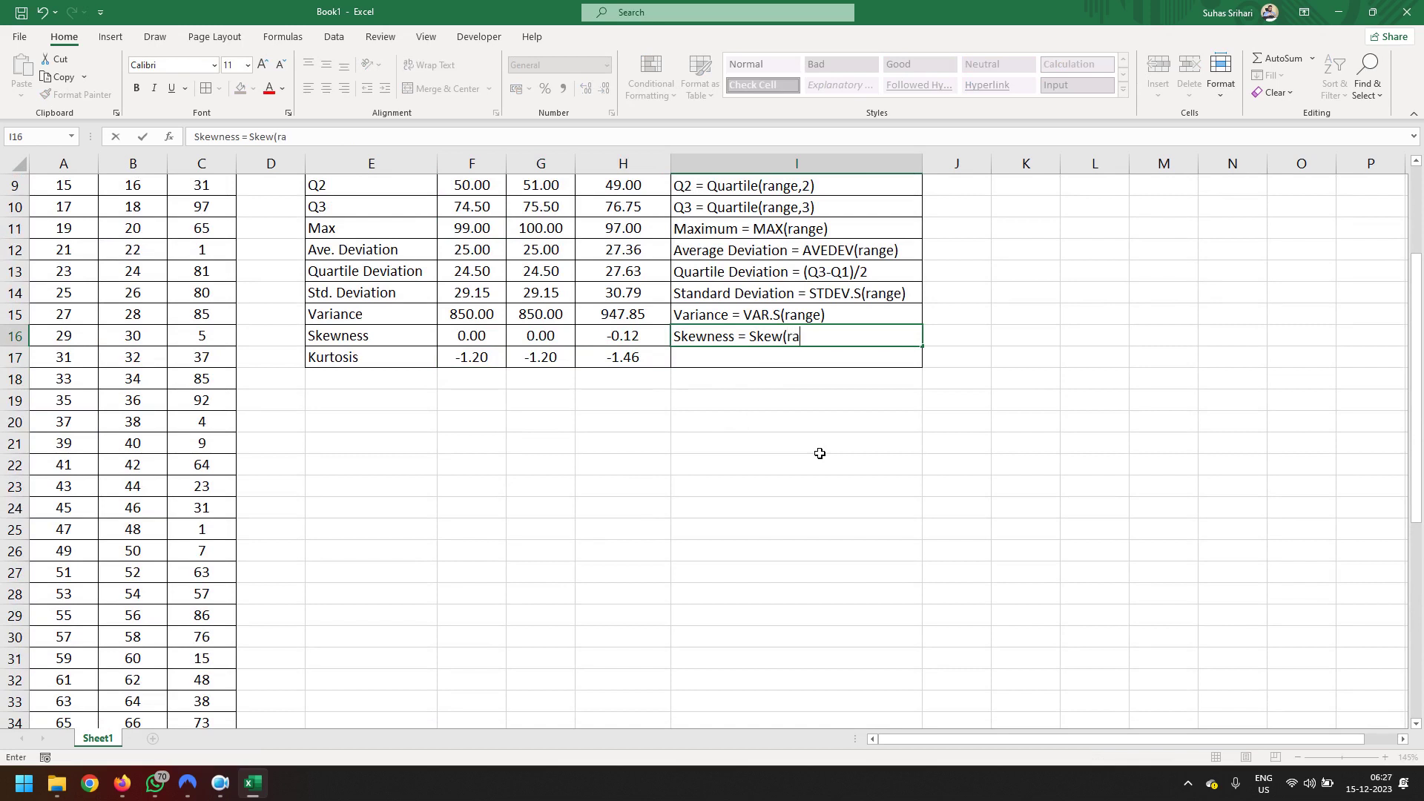
pyautogui.write('nge')
pyautogui.hotkey('shift', 'Left')
pyautogui.hotkey('shift', 'Left')
pyautogui.hotkey('shift', 'Left')
pyautogui.write('KEW')
pyautogui.press('Return')
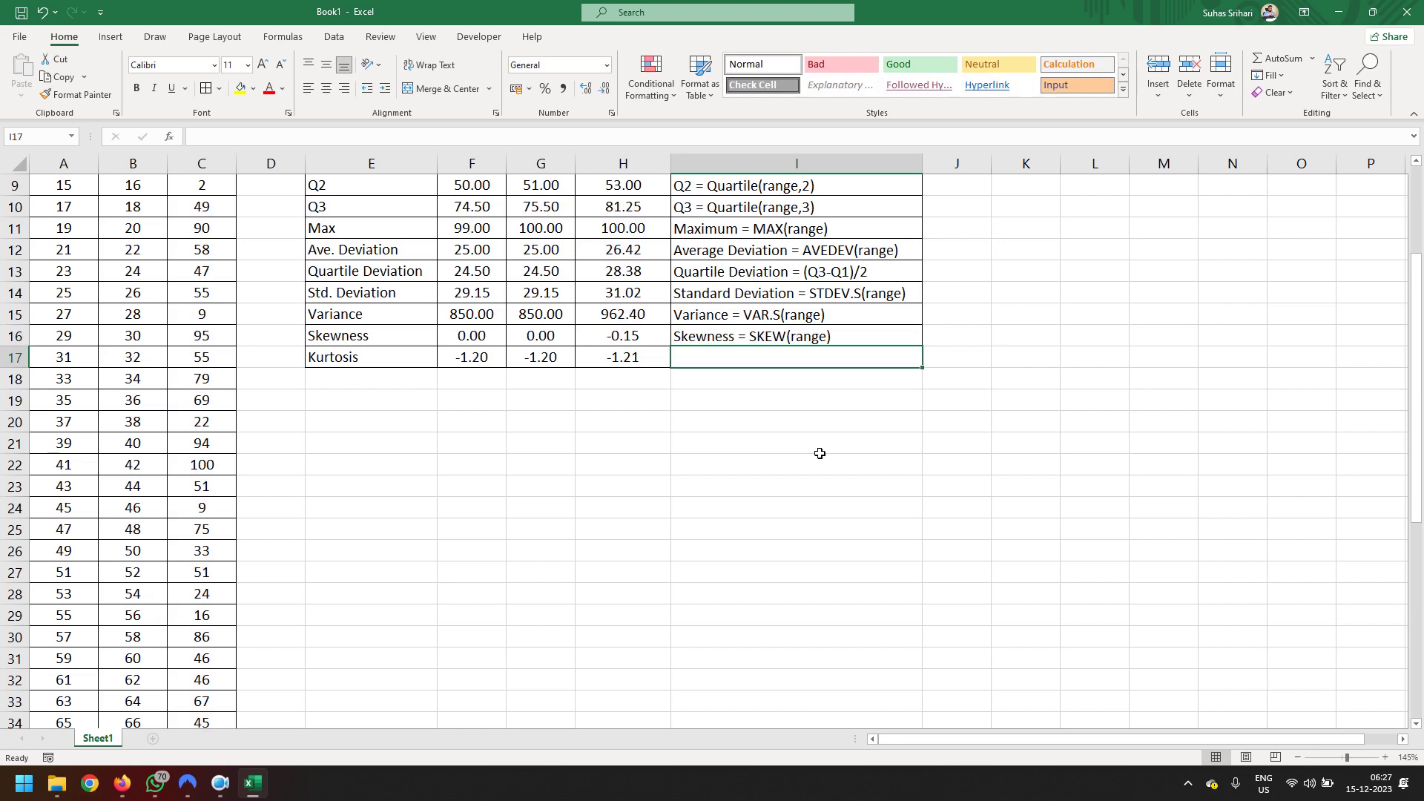
pyautogui.write('Kurt')
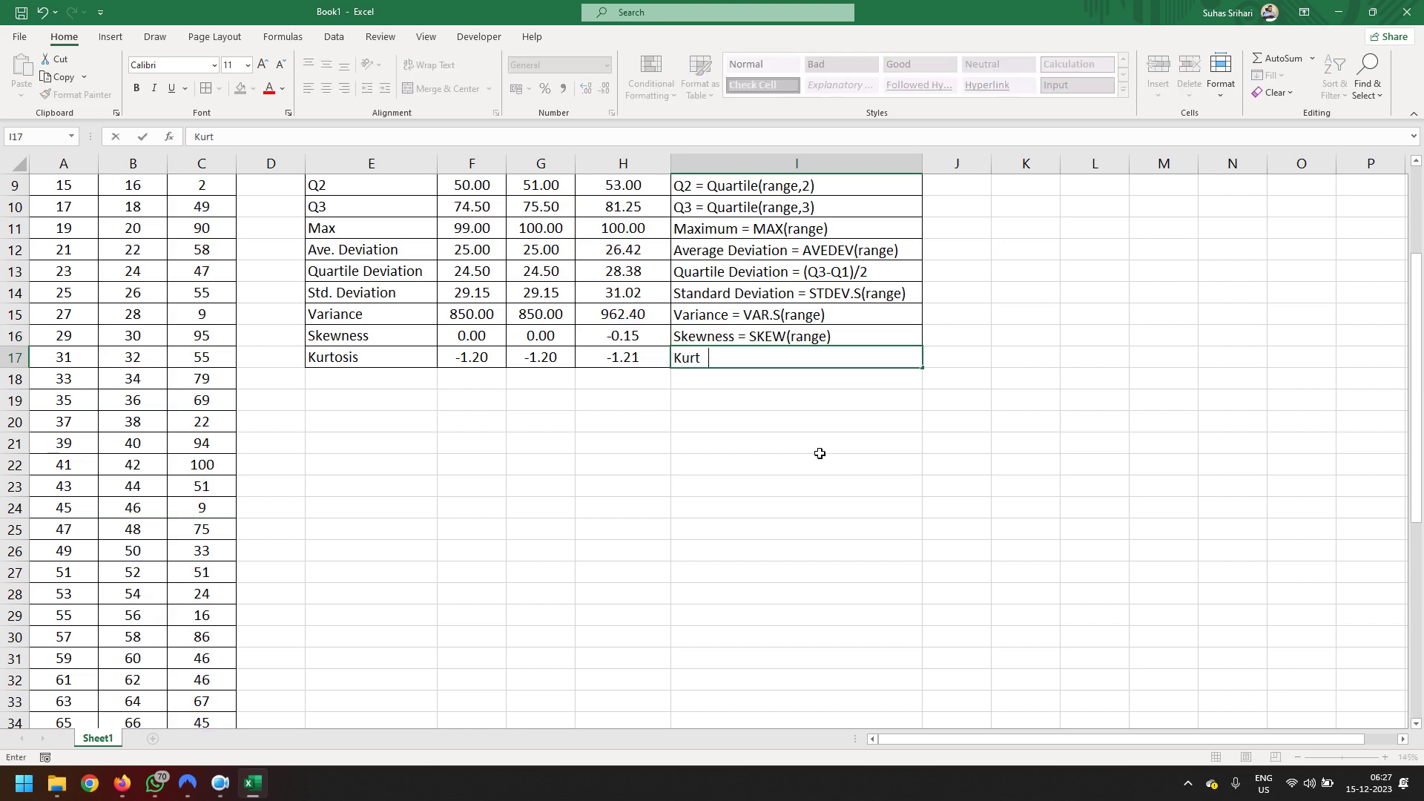
pyautogui.write('osis = ')
pyautogui.write('KUR')
pyautogui.write('T(ra')
pyautogui.write('nge')
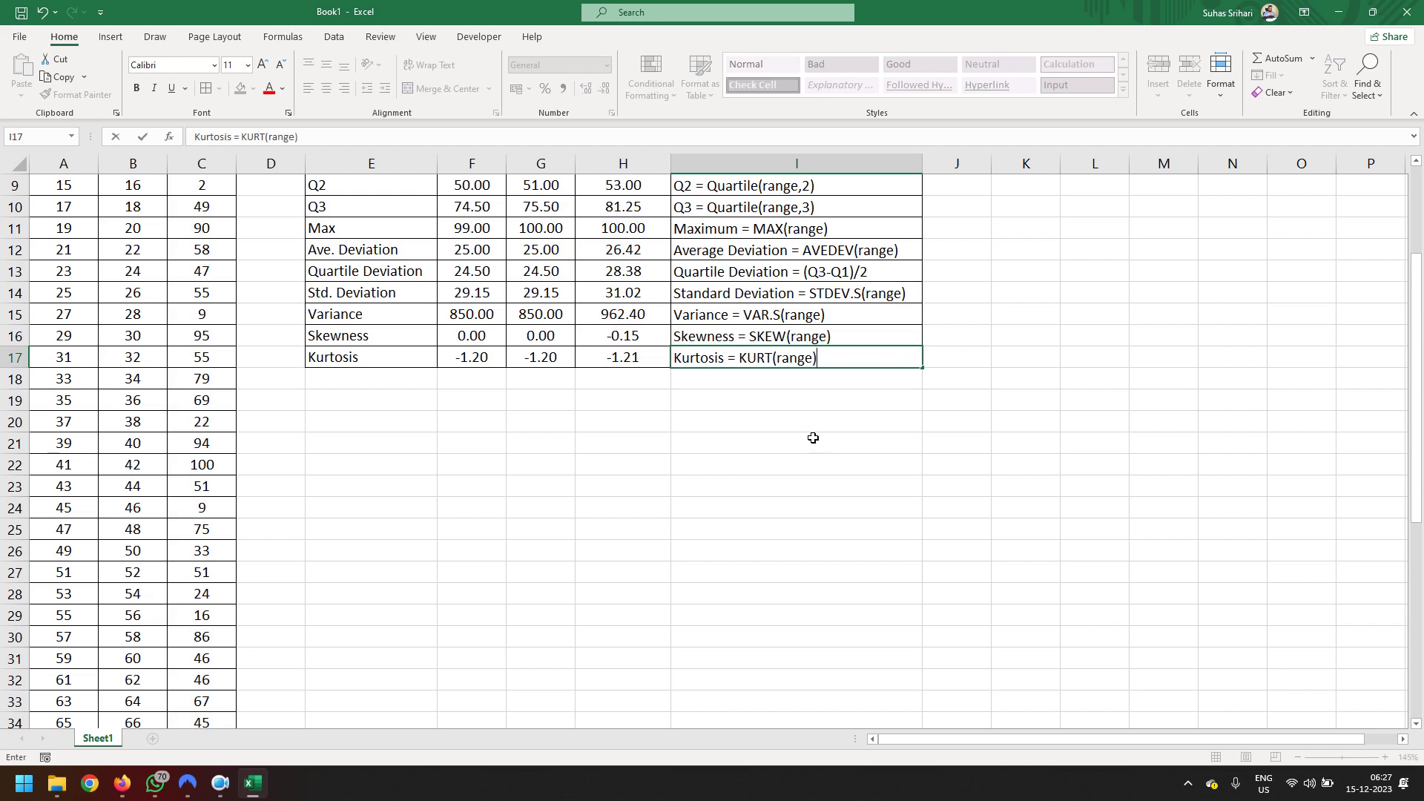
pyautogui.click(827, 467)
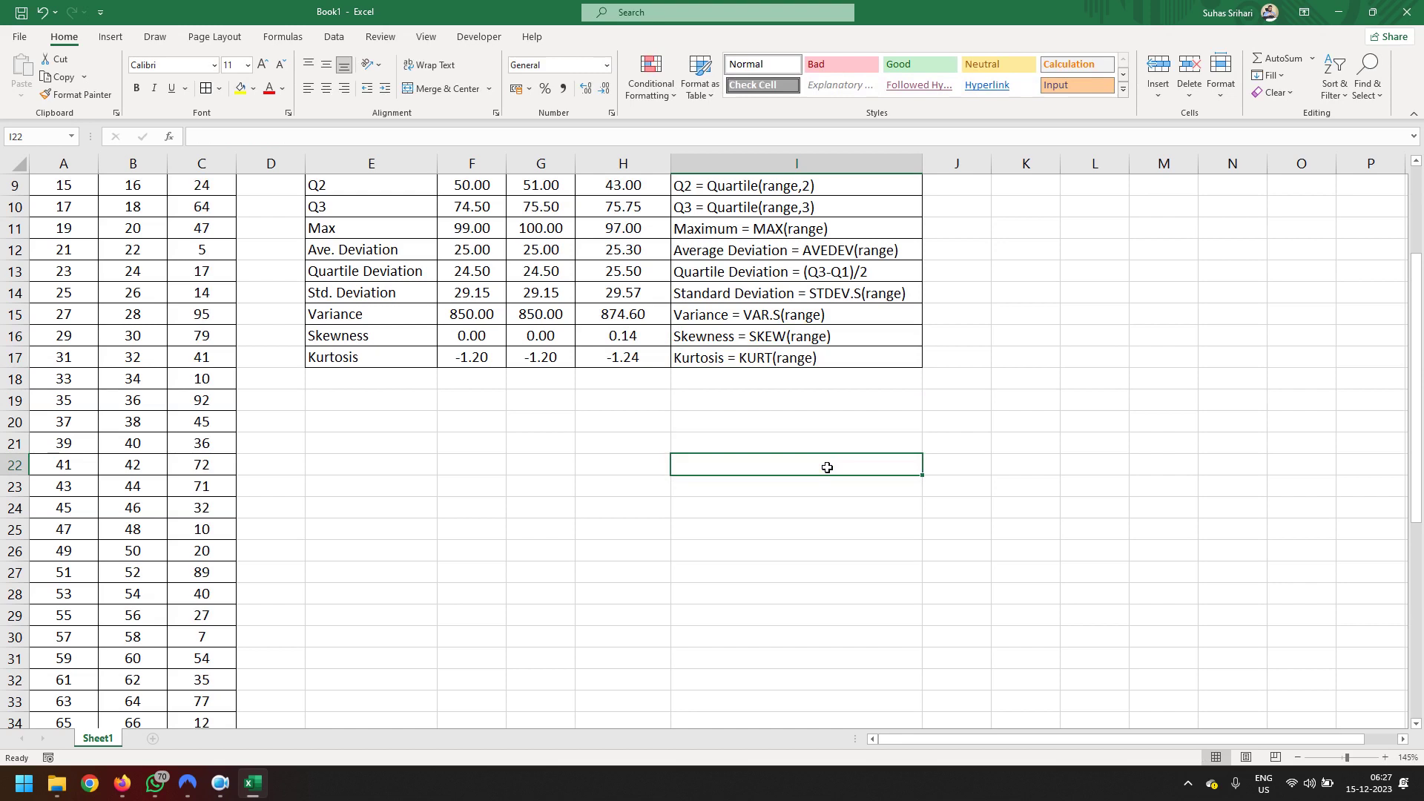
pyautogui.scroll(2, 823, 471)
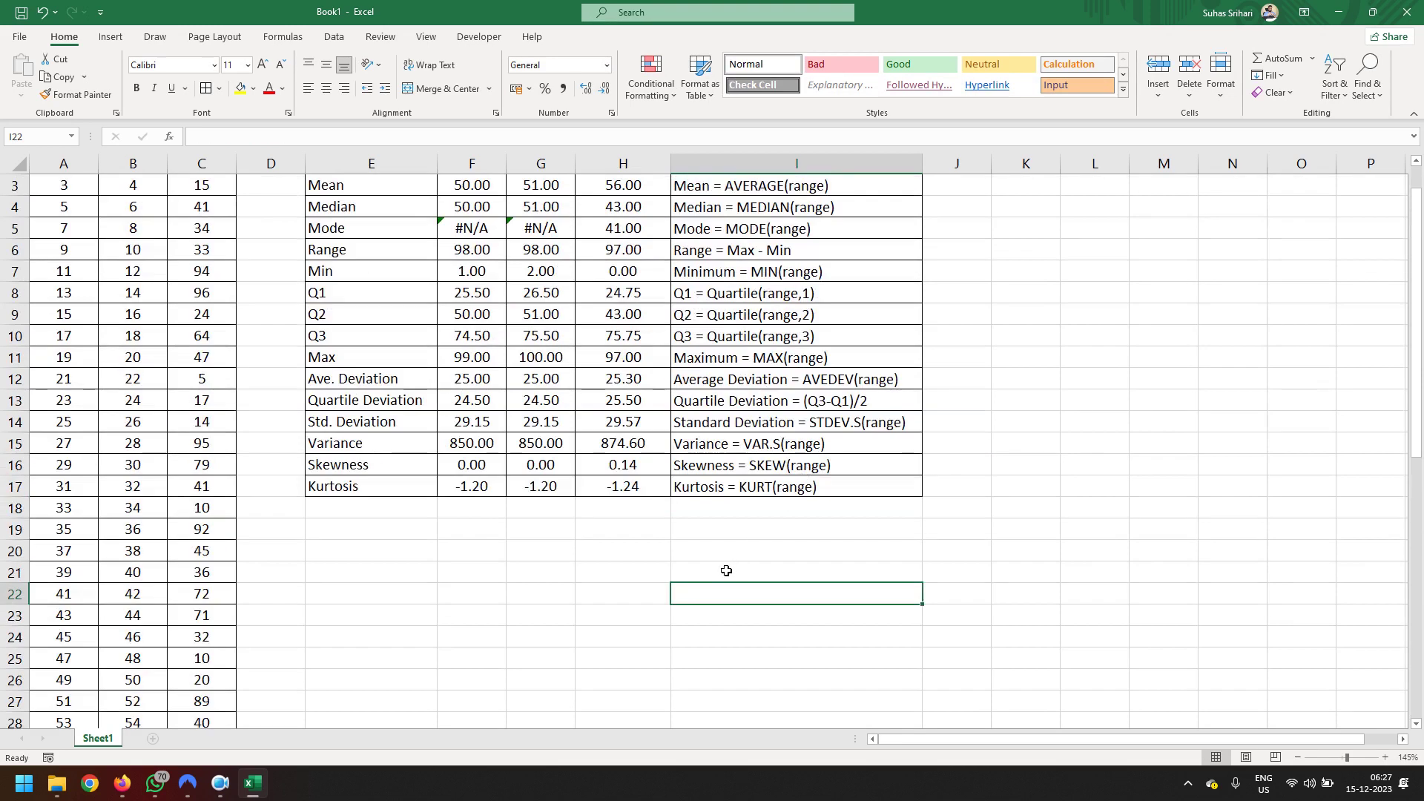
# Review the completed statistics table, then switch to Firefox.
pyautogui.scroll(1, 705, 586)
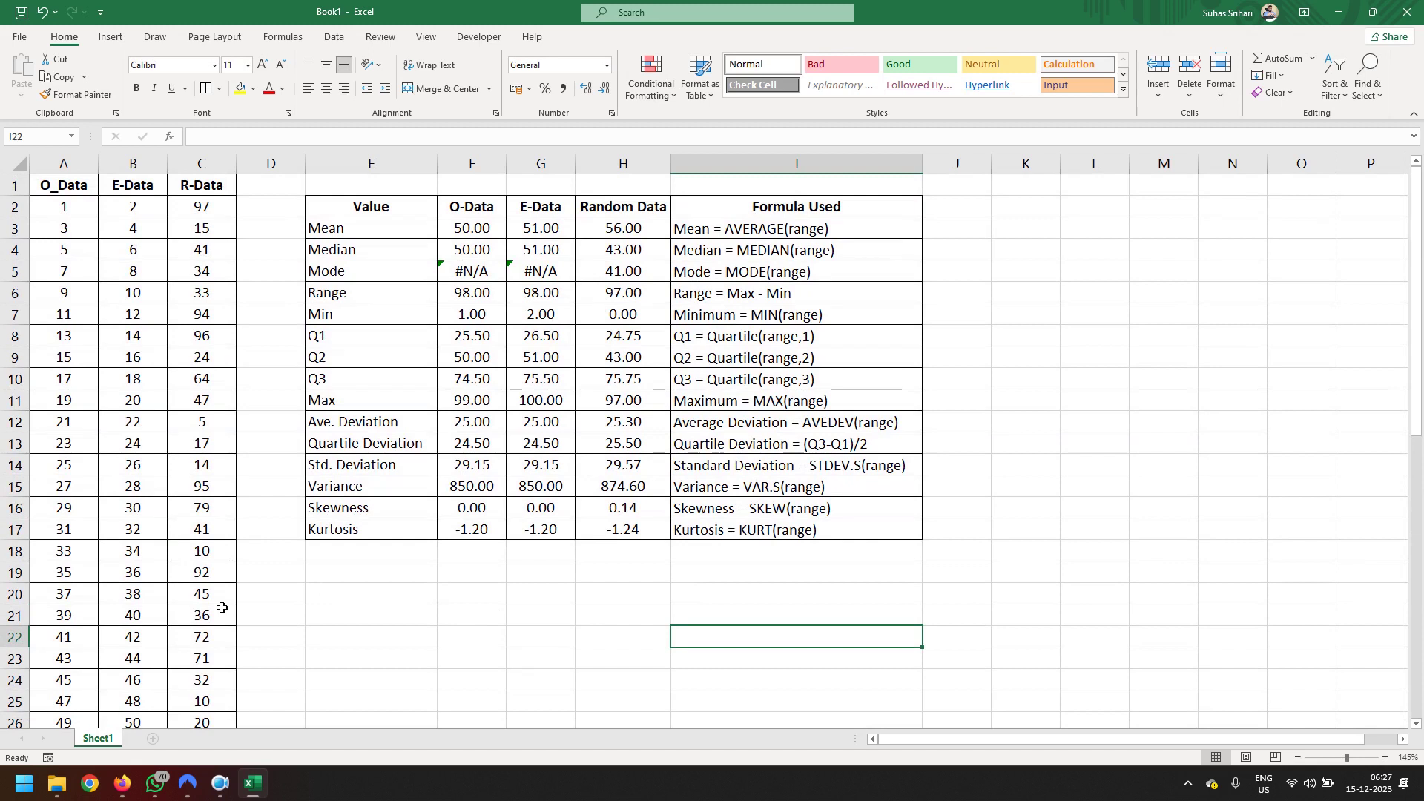
pyautogui.click(644, 644)
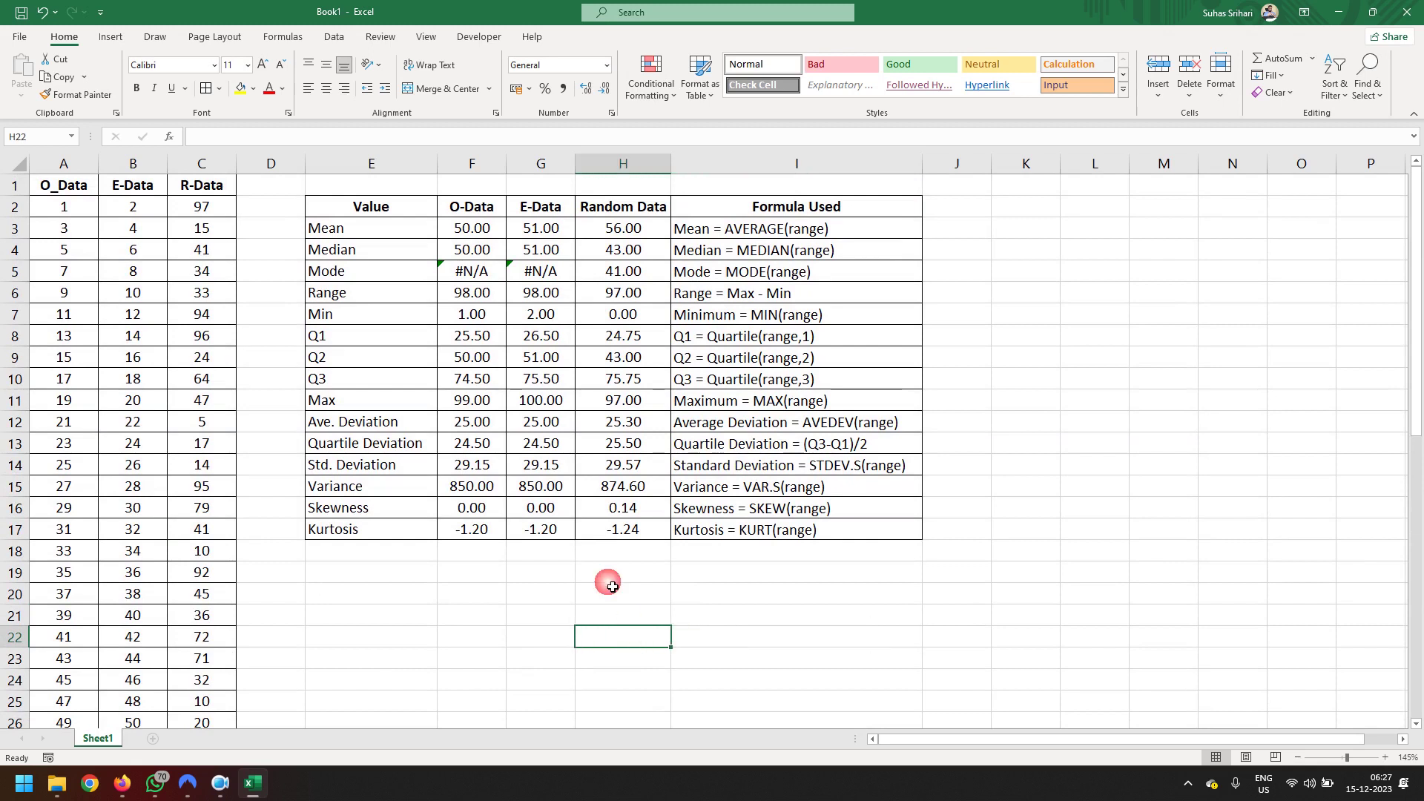
pyautogui.click(120, 786)
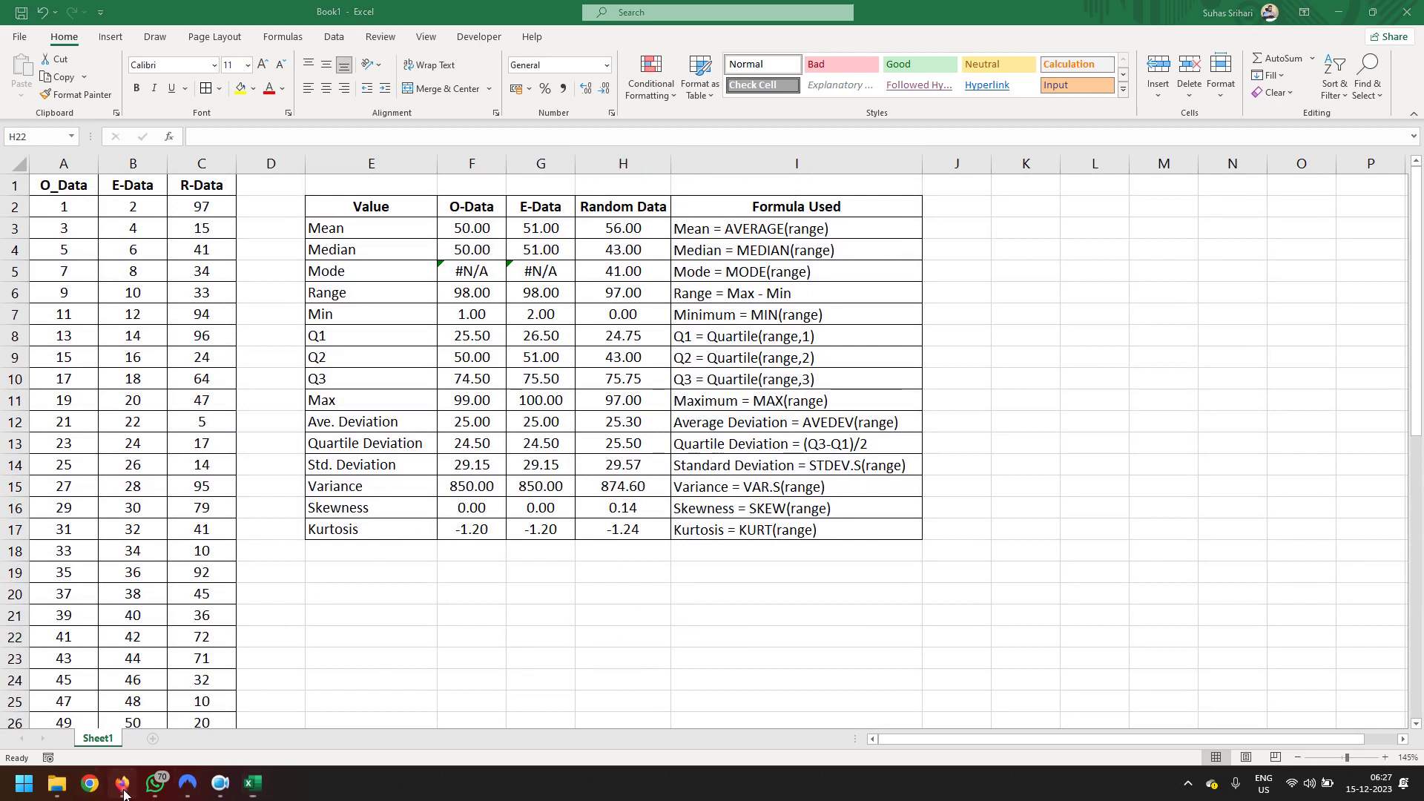
# Close the sign-in and Gmail tabs and run a Google search for 'skewness'.
pyautogui.click(238, 20)
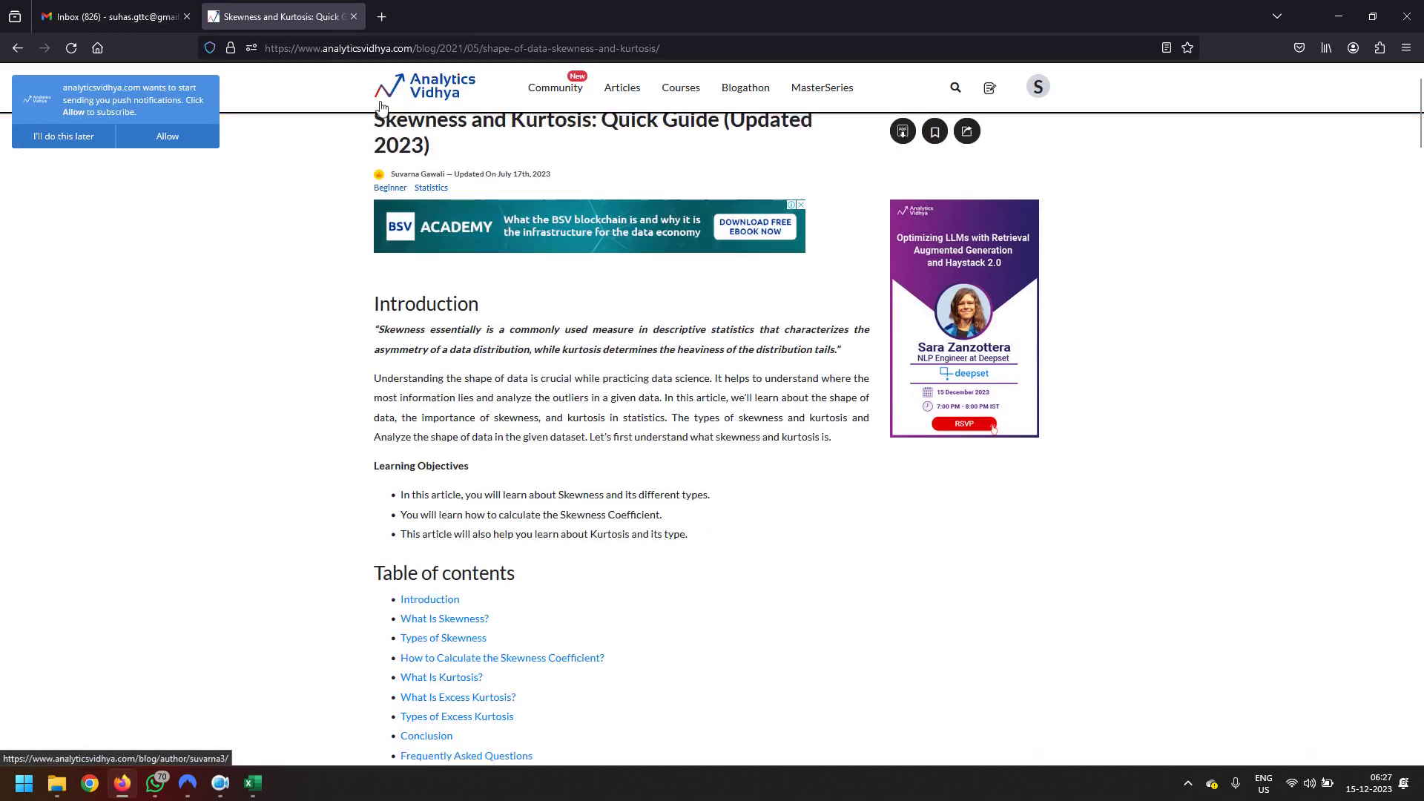
pyautogui.click(20, 48)
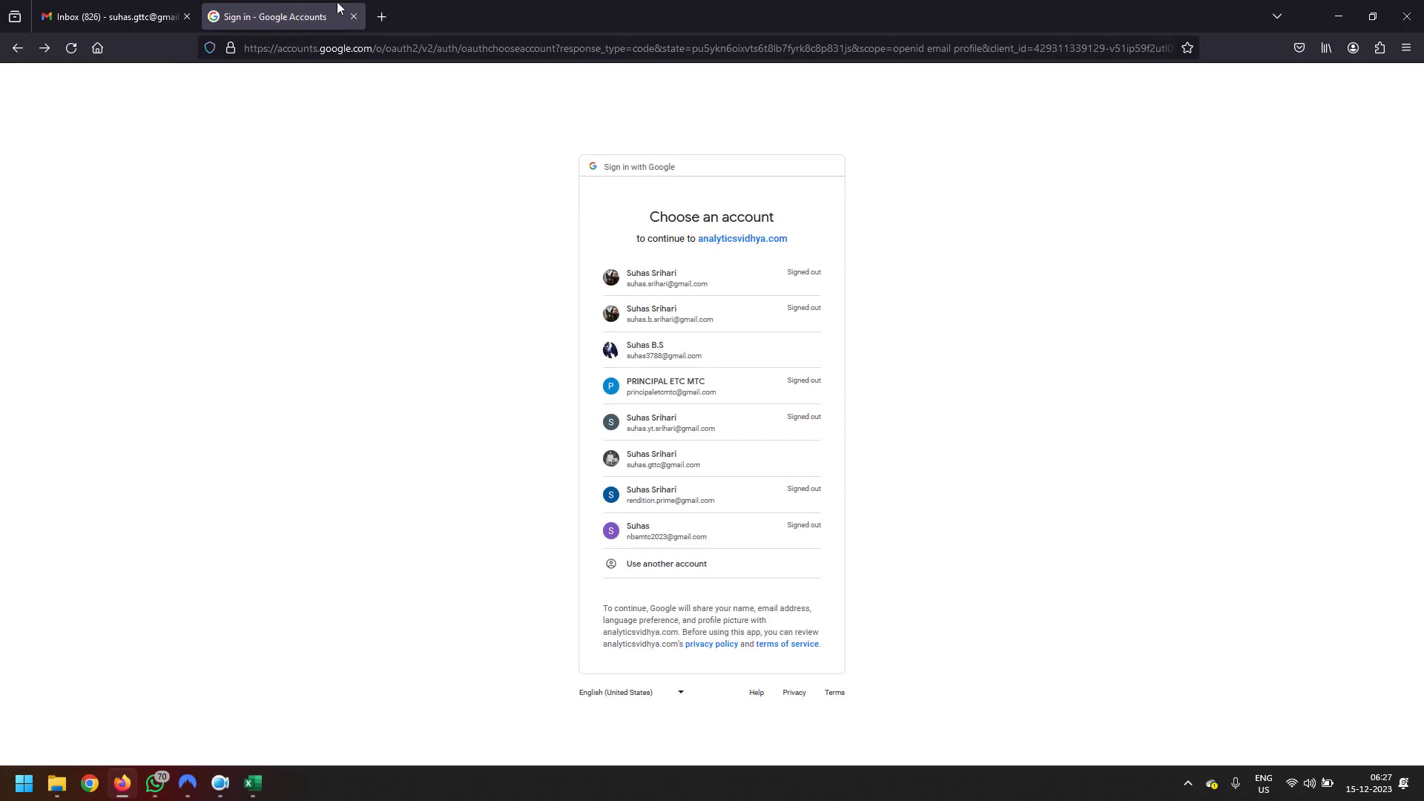
pyautogui.middleClick(233, 18)
pyautogui.click(210, 16)
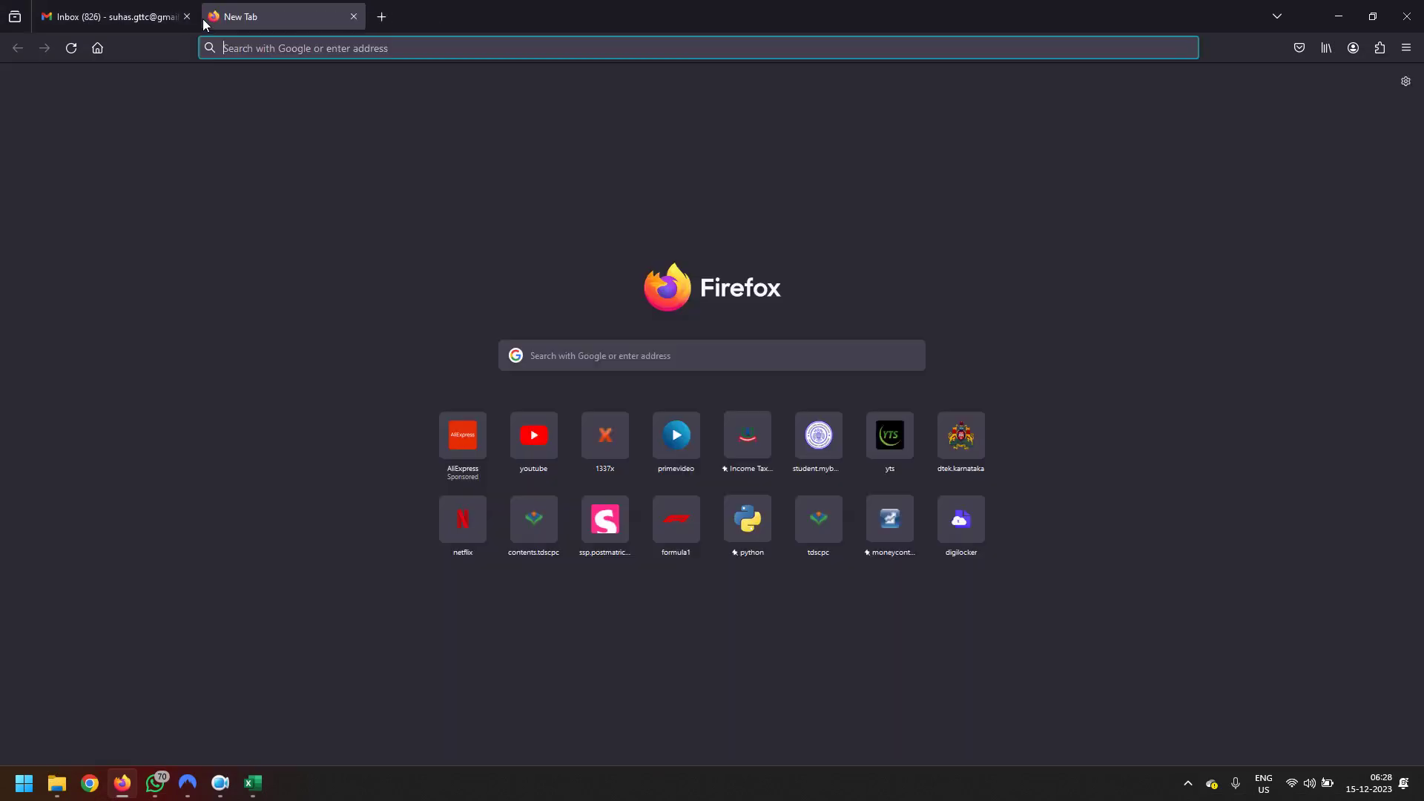
pyautogui.middleClick(119, 23)
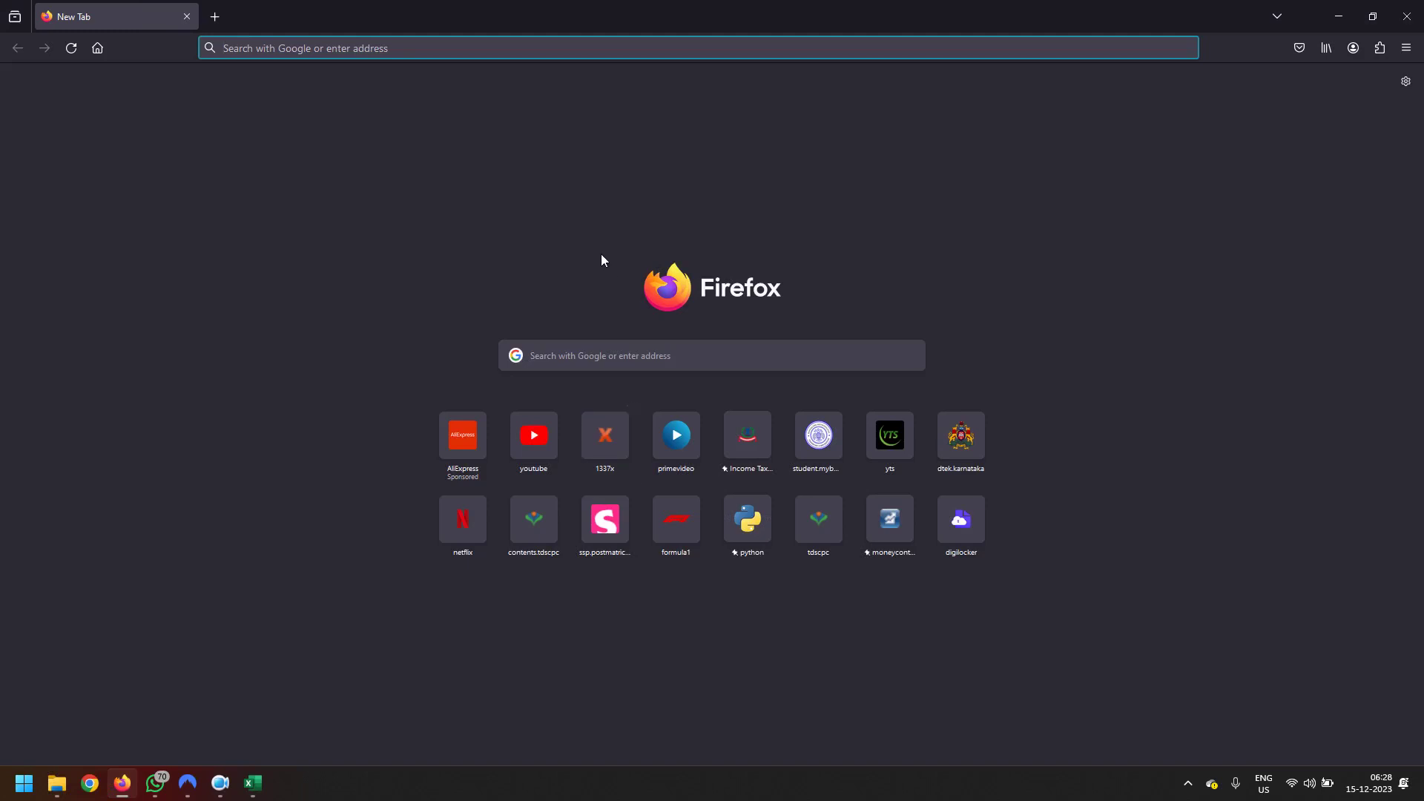
pyautogui.write('ske')
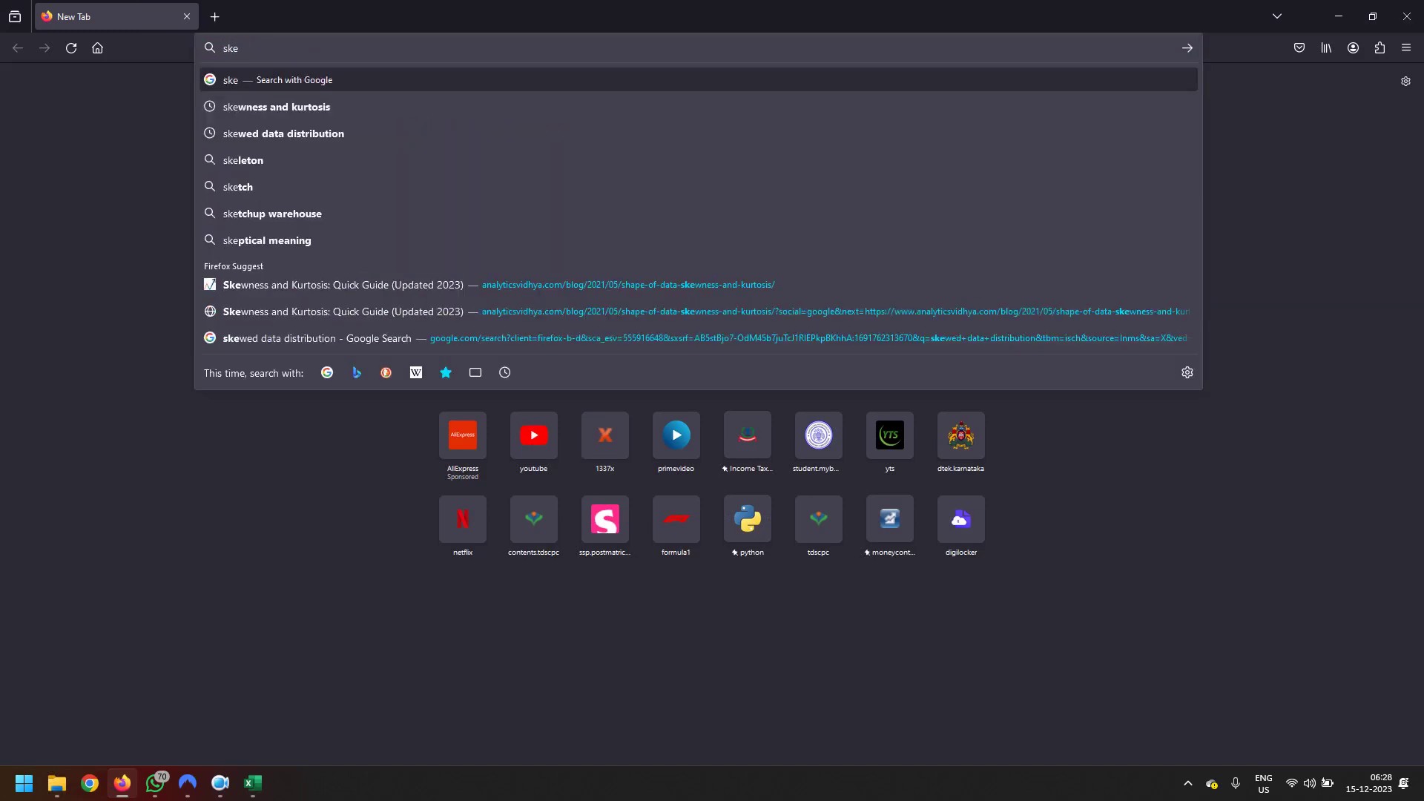
pyautogui.write('wness')
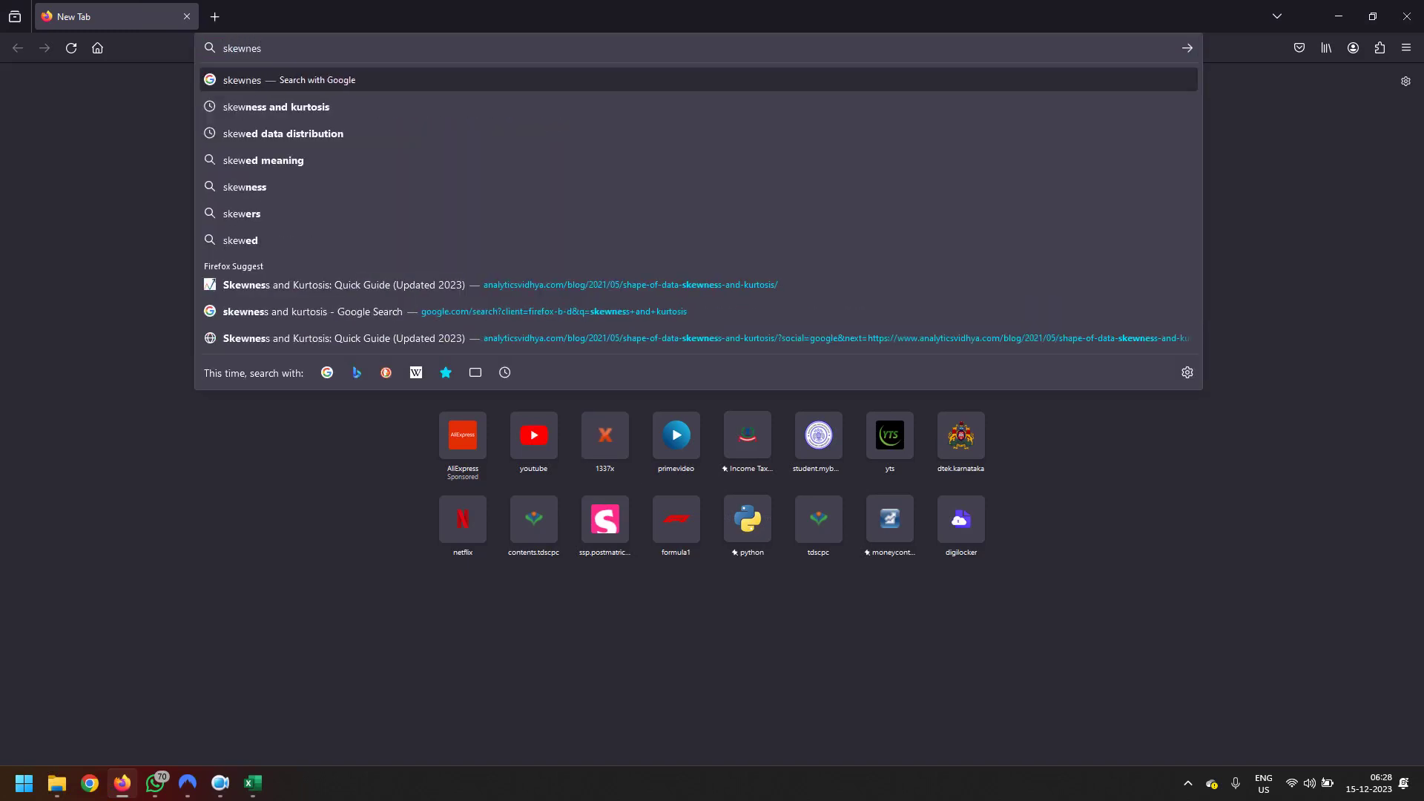
pyautogui.press('Return')
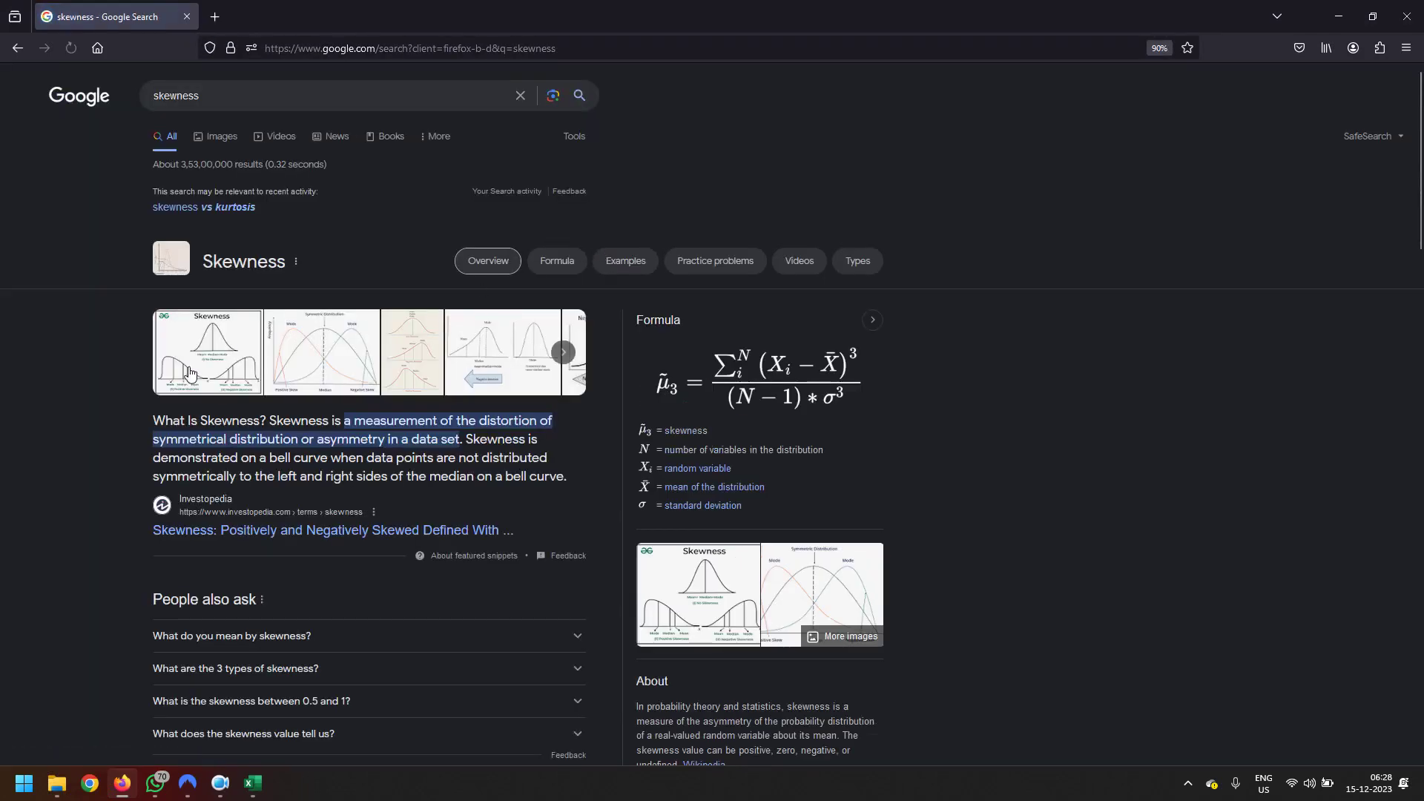
pyautogui.click(189, 372)
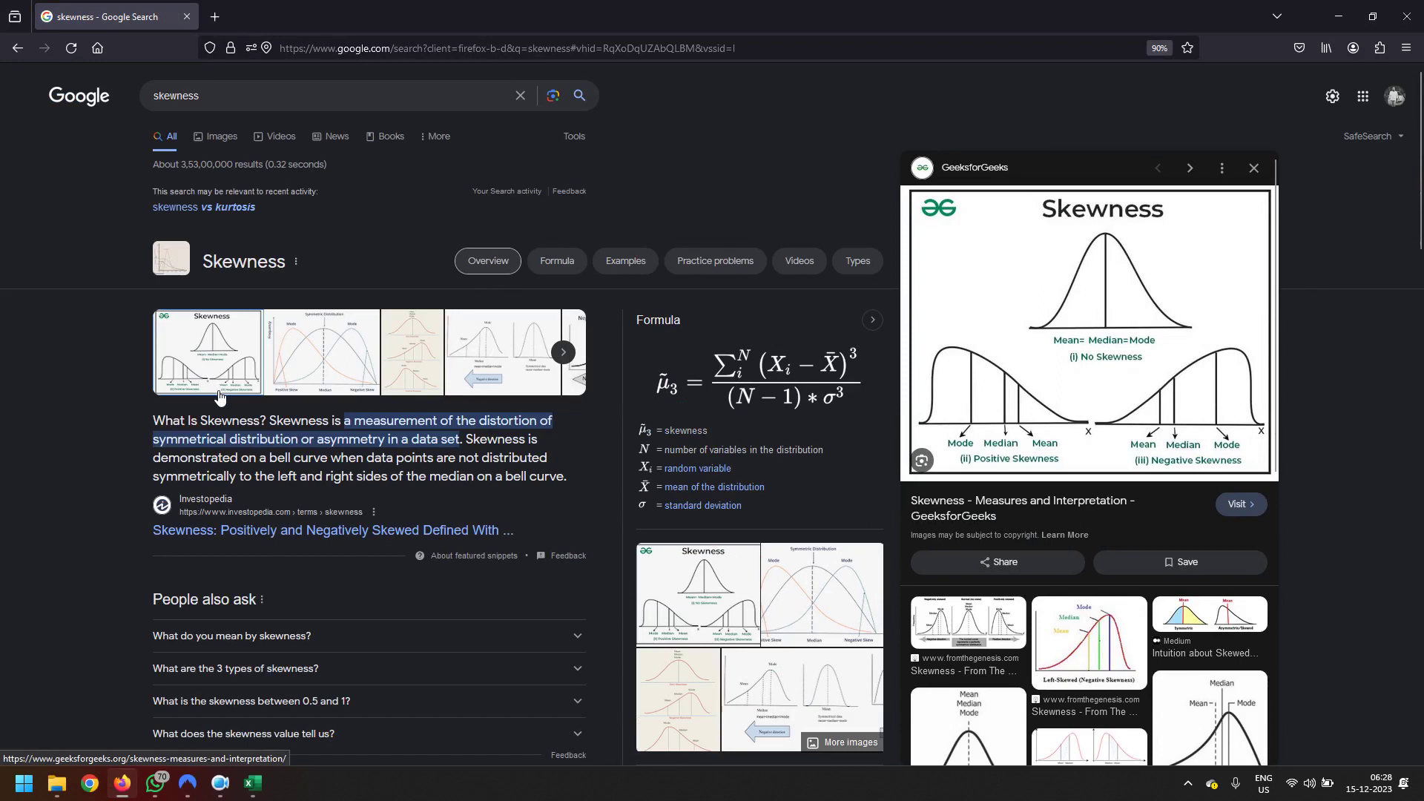
# Search images for 'skewness in excel' and copy the Wikipedia skew diagram.
pyautogui.moveTo(1210, 475)
pyautogui.click(232, 102)
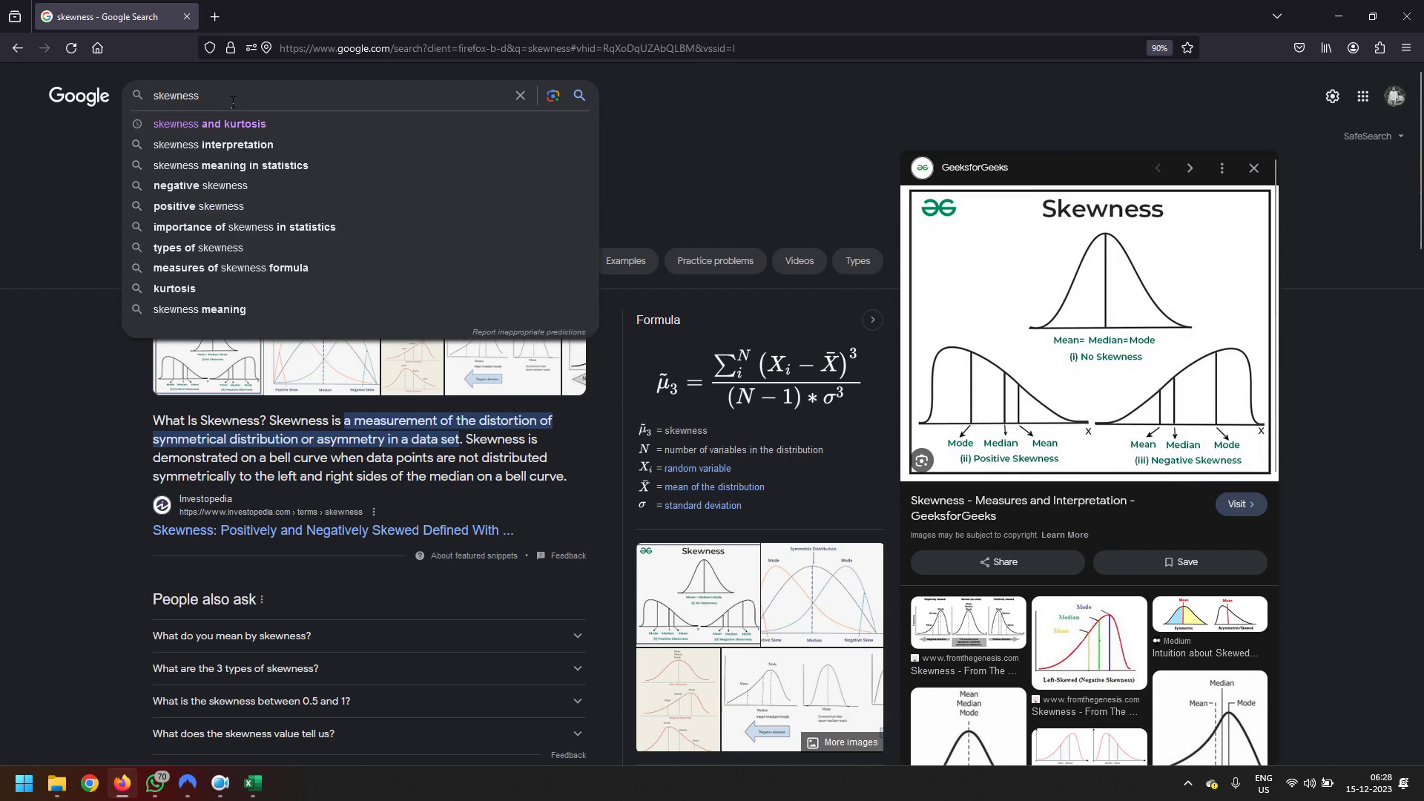
pyautogui.write(' in ')
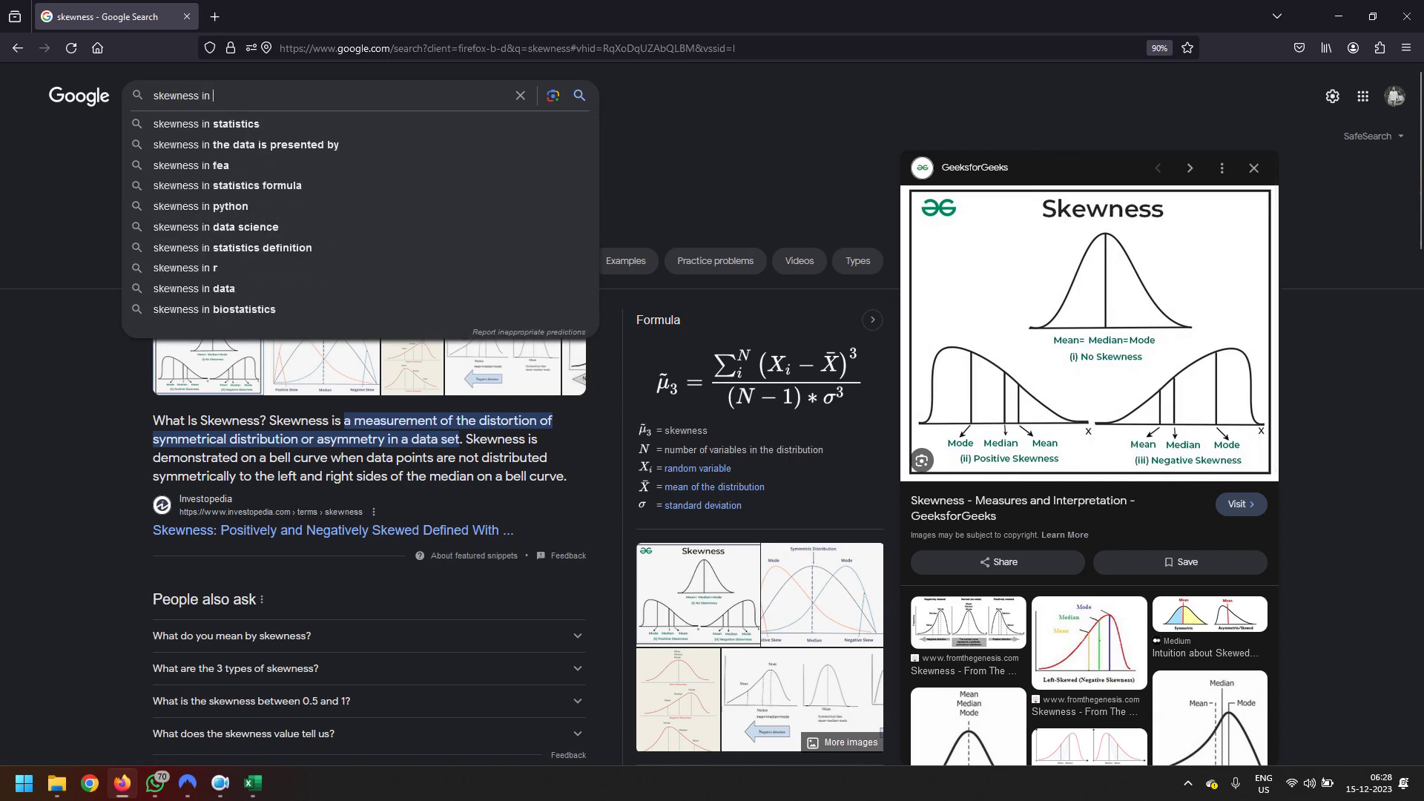
pyautogui.write('excel')
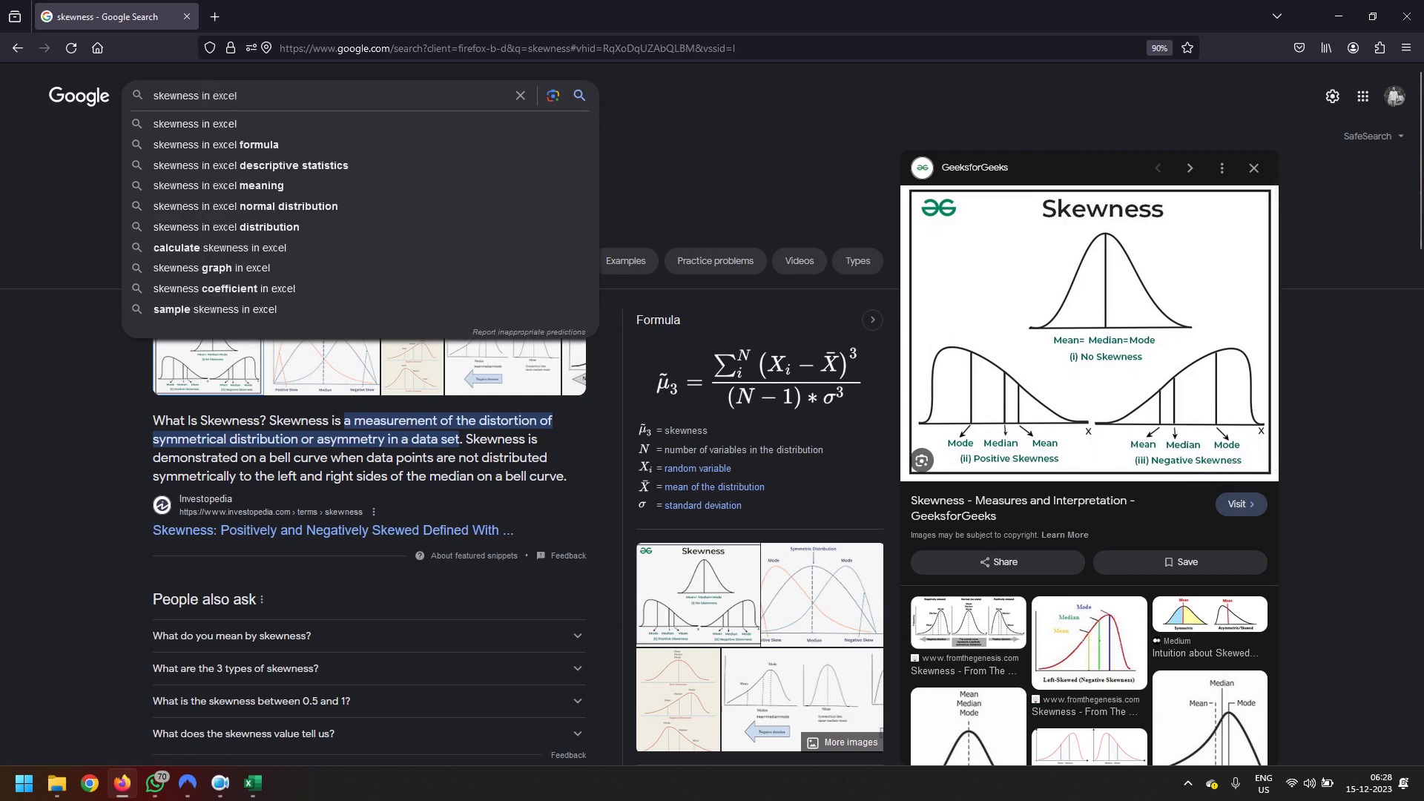
pyautogui.press('Return')
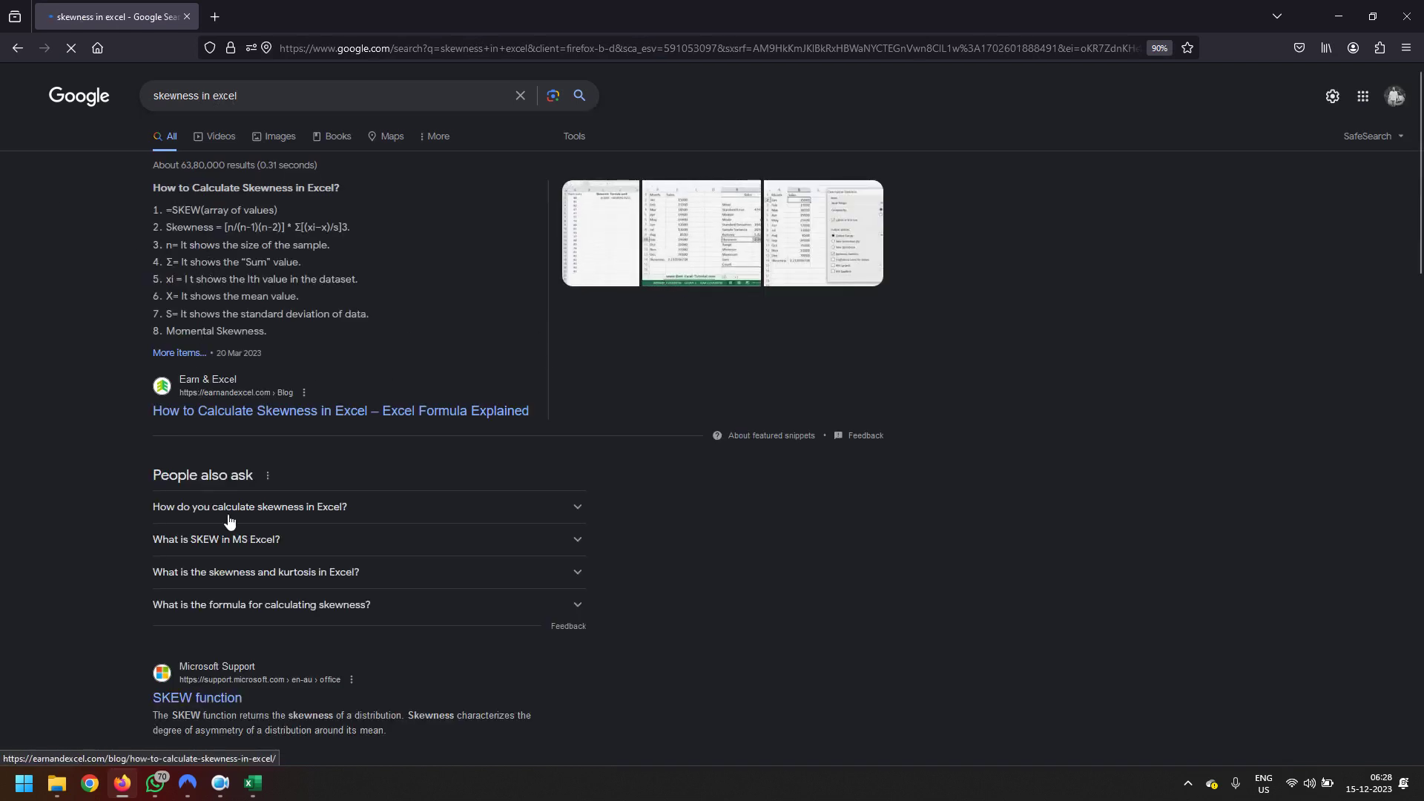
pyautogui.click(279, 143)
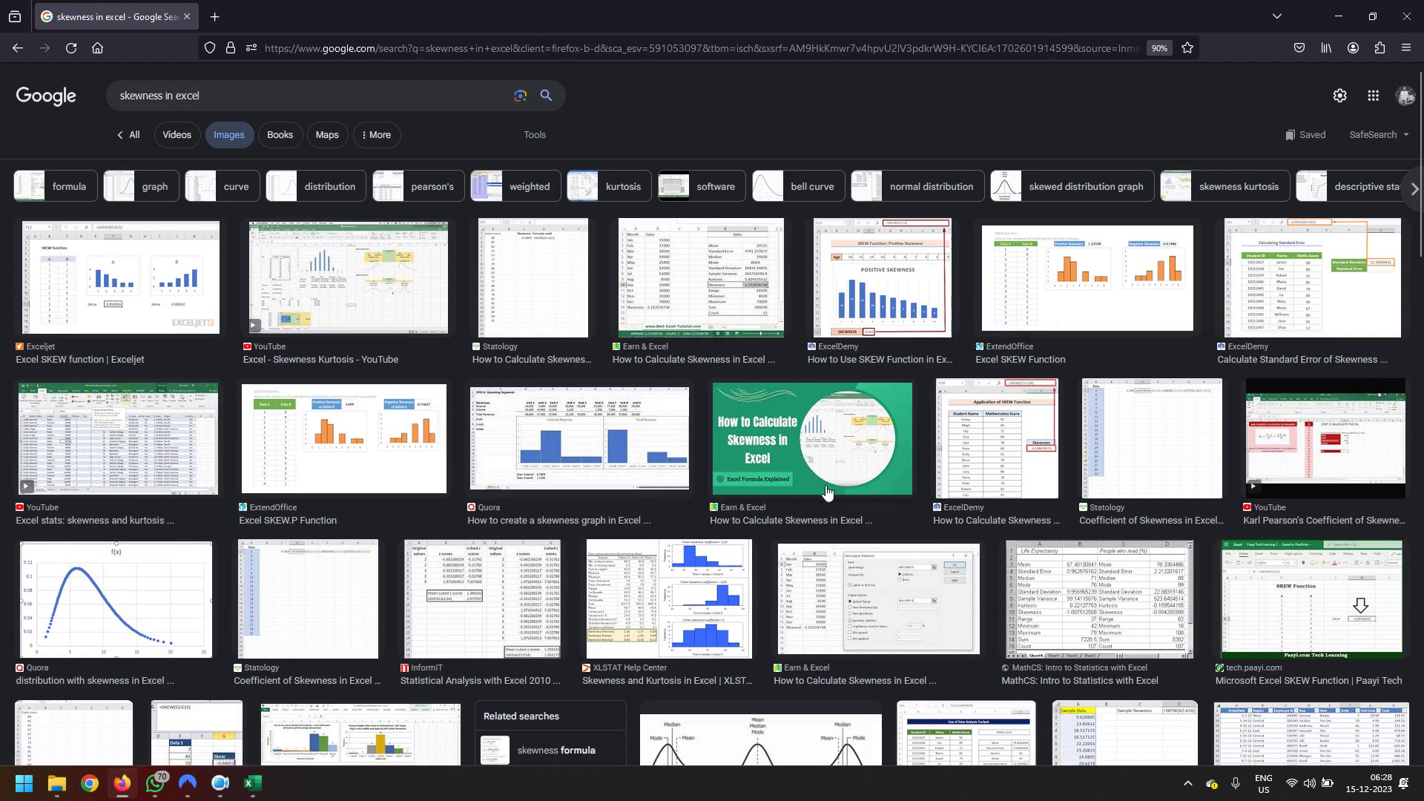
pyautogui.scroll(-2, 827, 505)
pyautogui.click(787, 613)
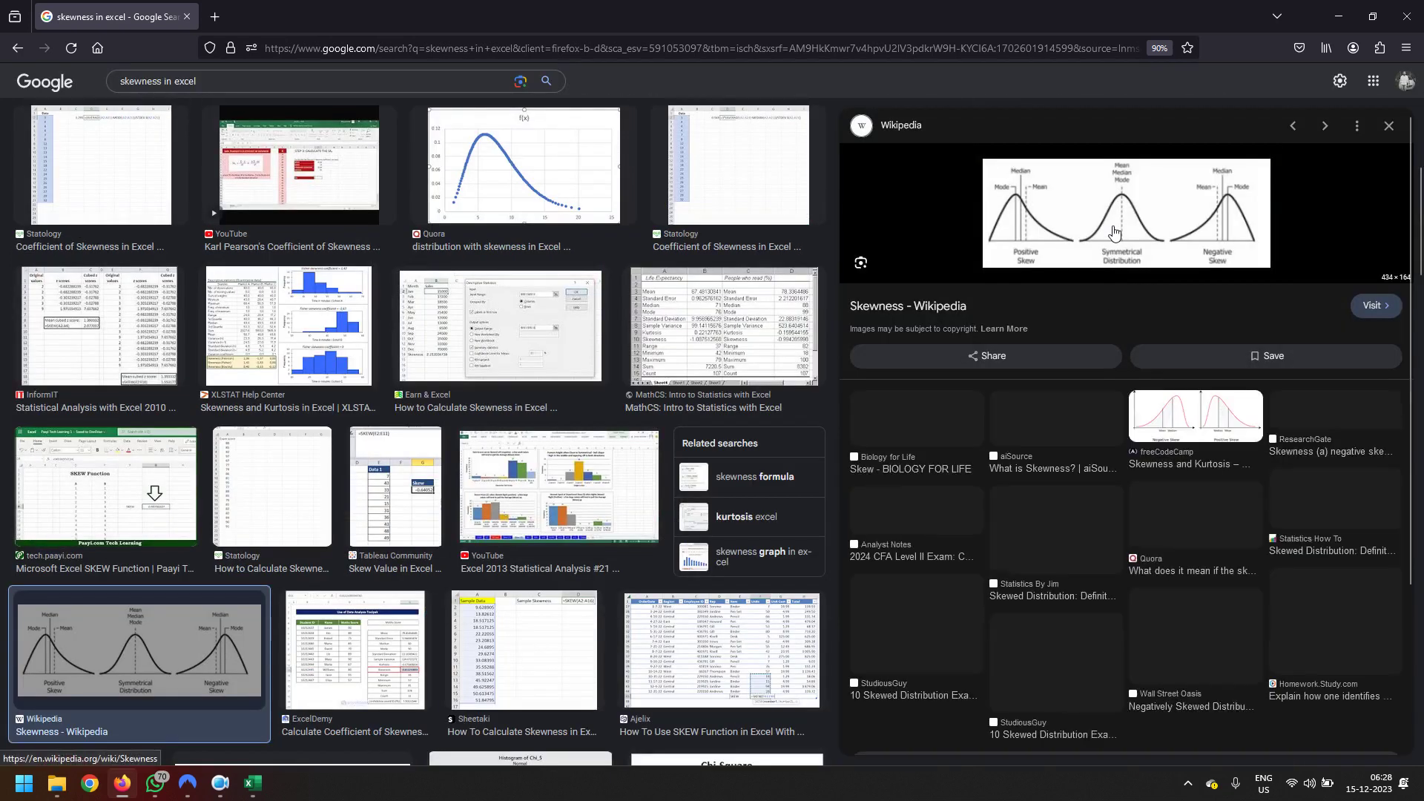
pyautogui.rightClick(1111, 221)
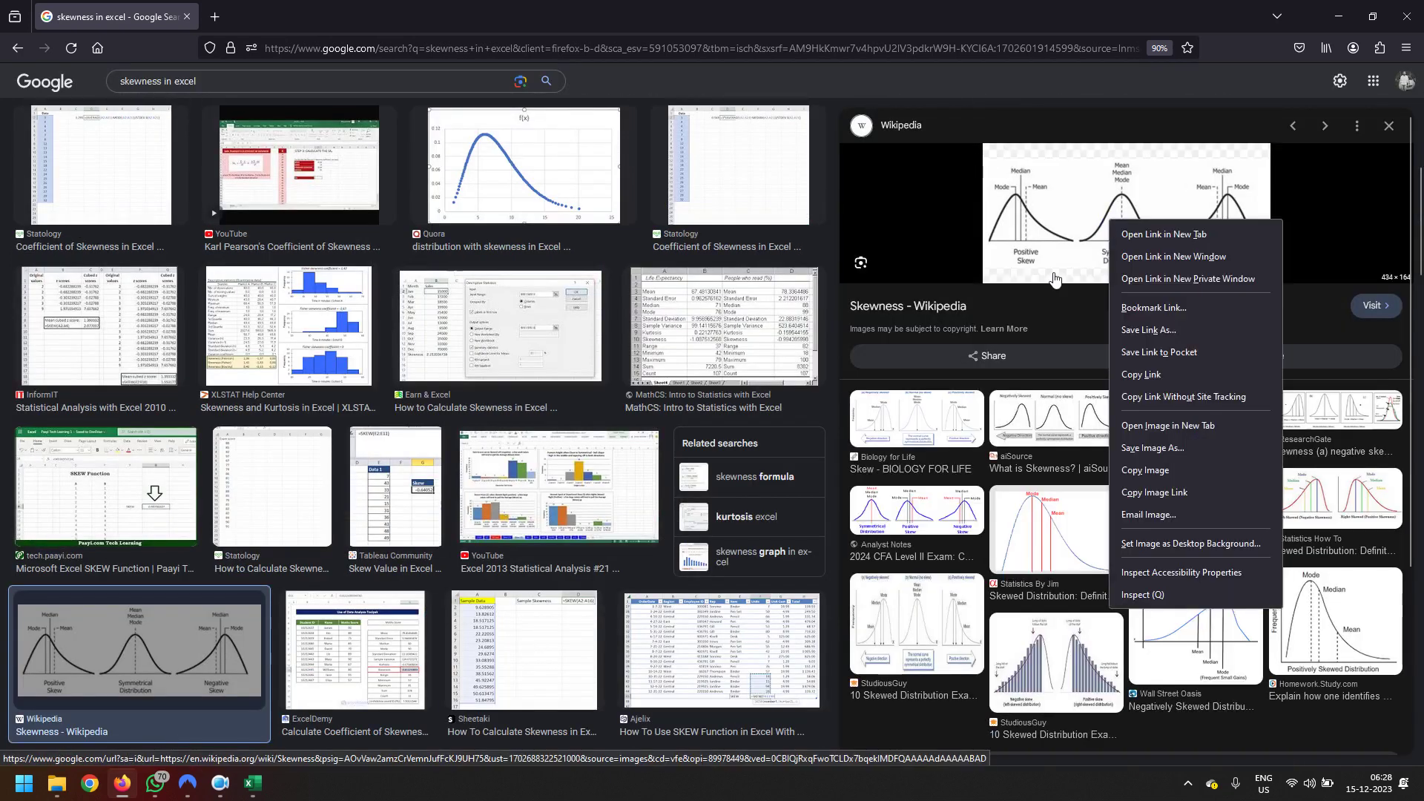
pyautogui.click(1165, 468)
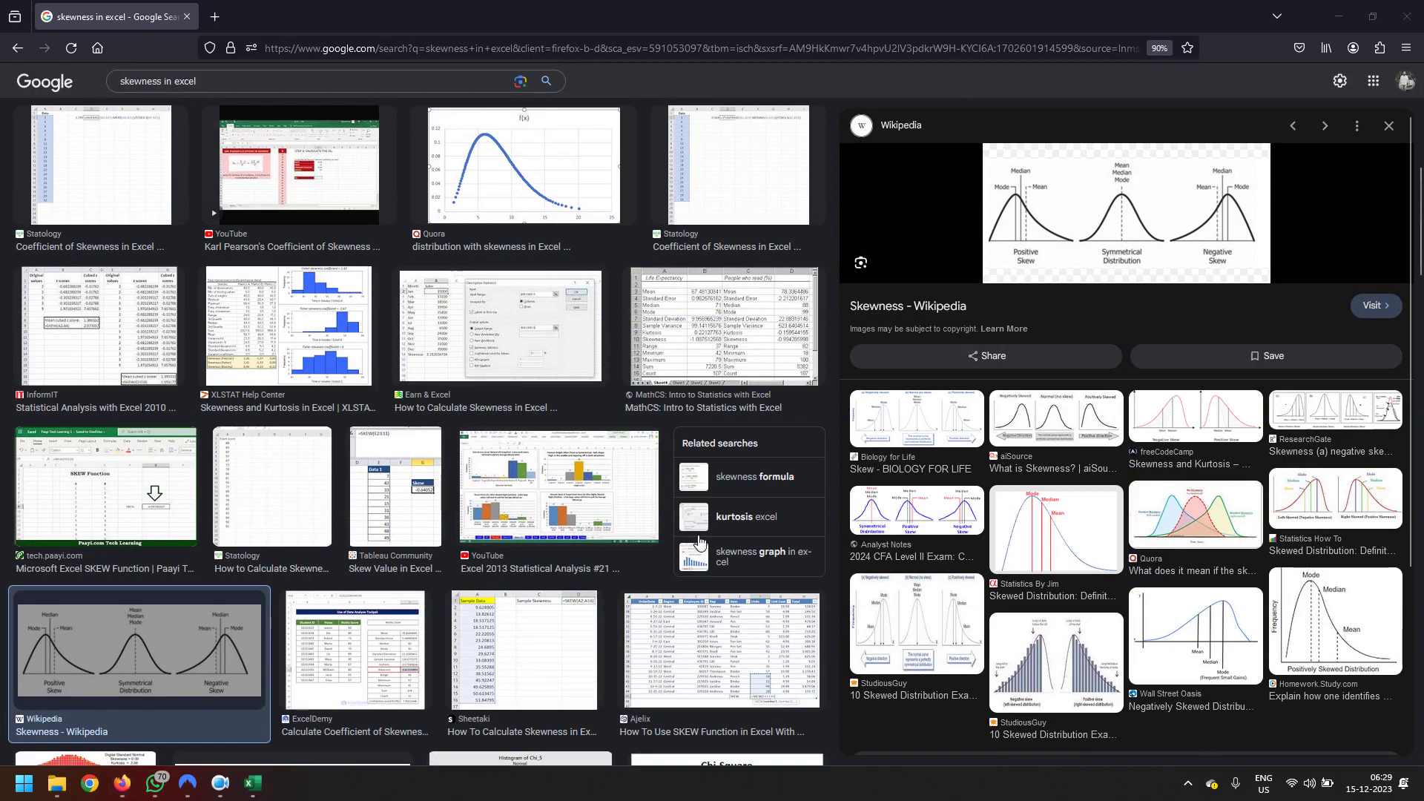
# Paste the skew diagram under the statistics table and enlarge it across columns E to I.
pyautogui.click(252, 786)
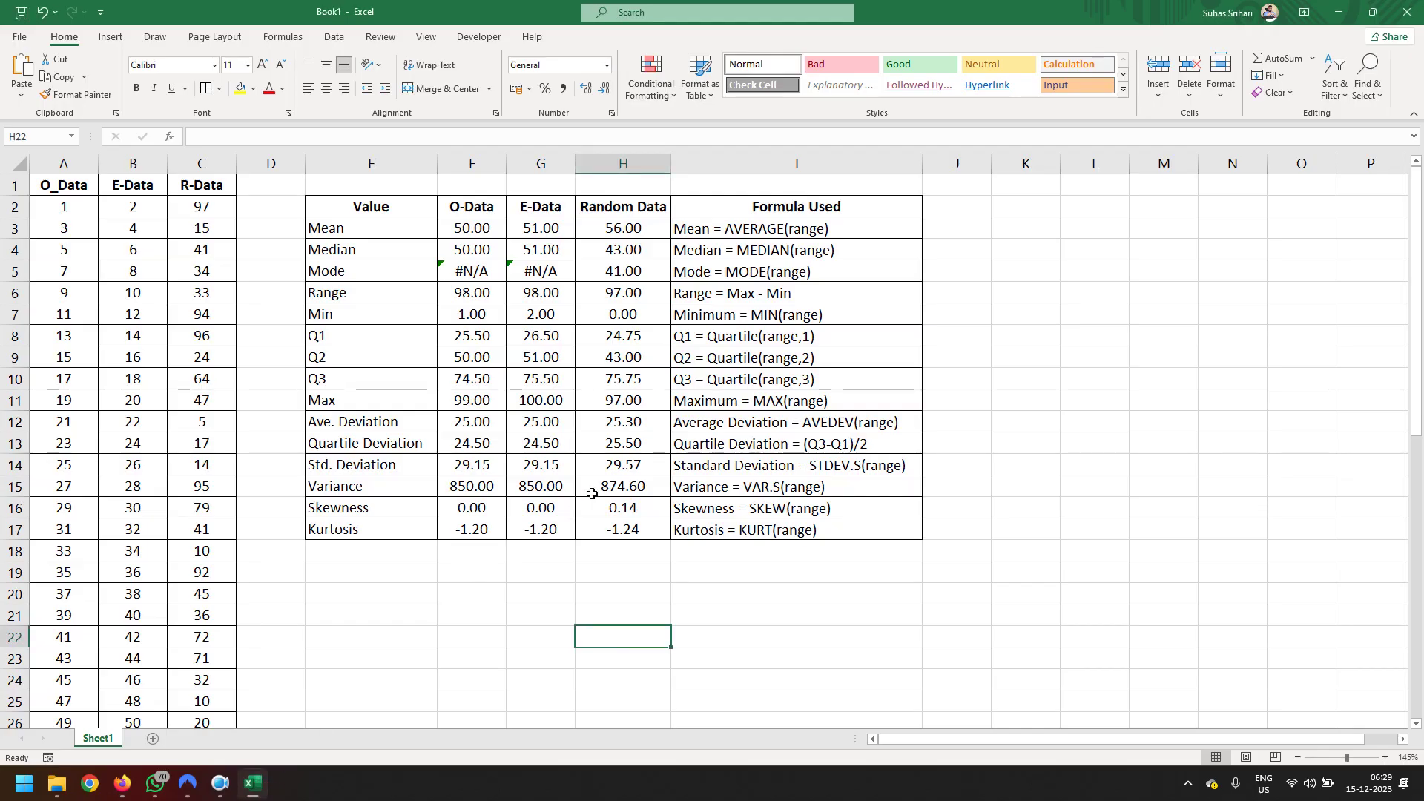
pyautogui.hotkey('ctrl', 'v')
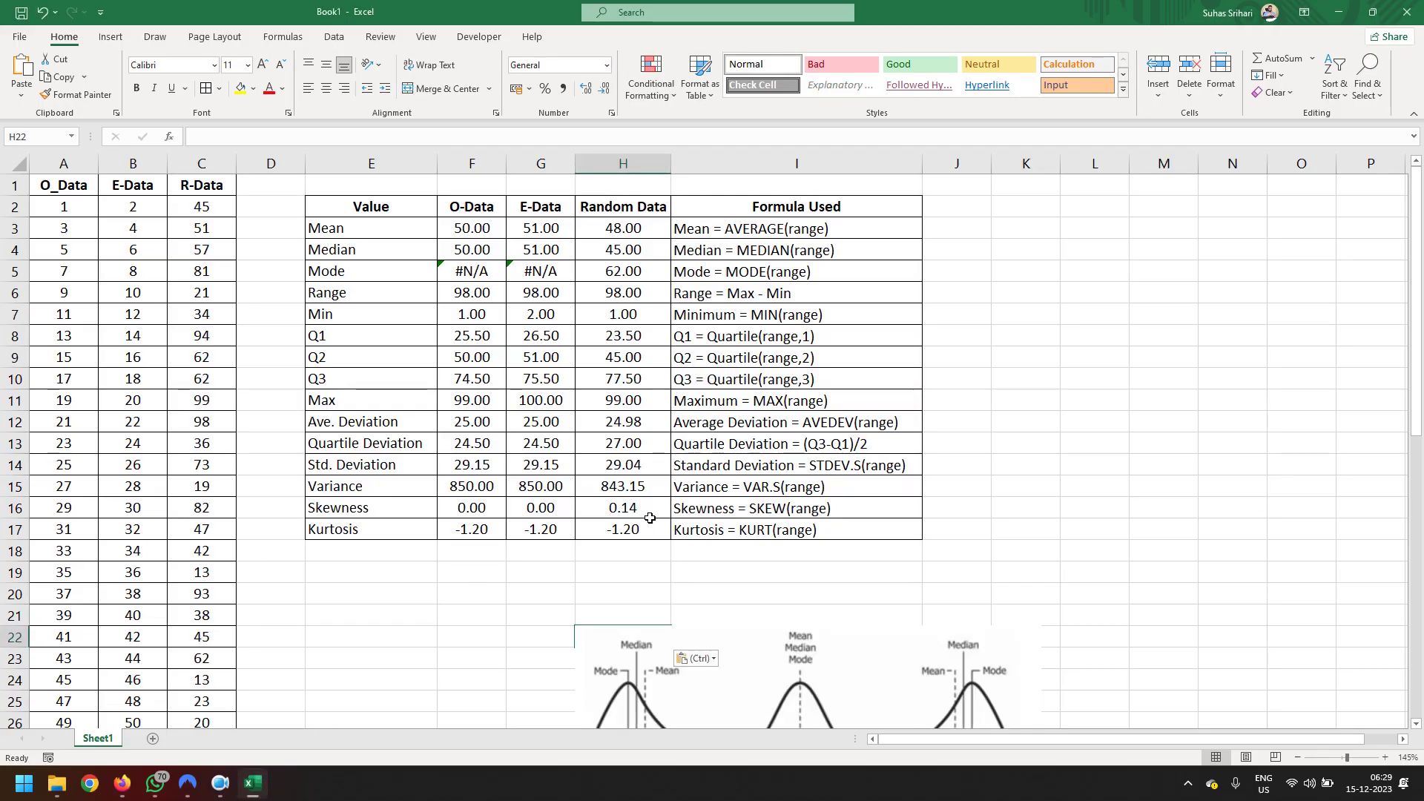
pyautogui.scroll(-4, 919, 615)
pyautogui.moveTo(869, 379)
pyautogui.mouseDown()
pyautogui.moveTo(671, 347)
pyautogui.moveTo(600, 316)
pyautogui.mouseUp()
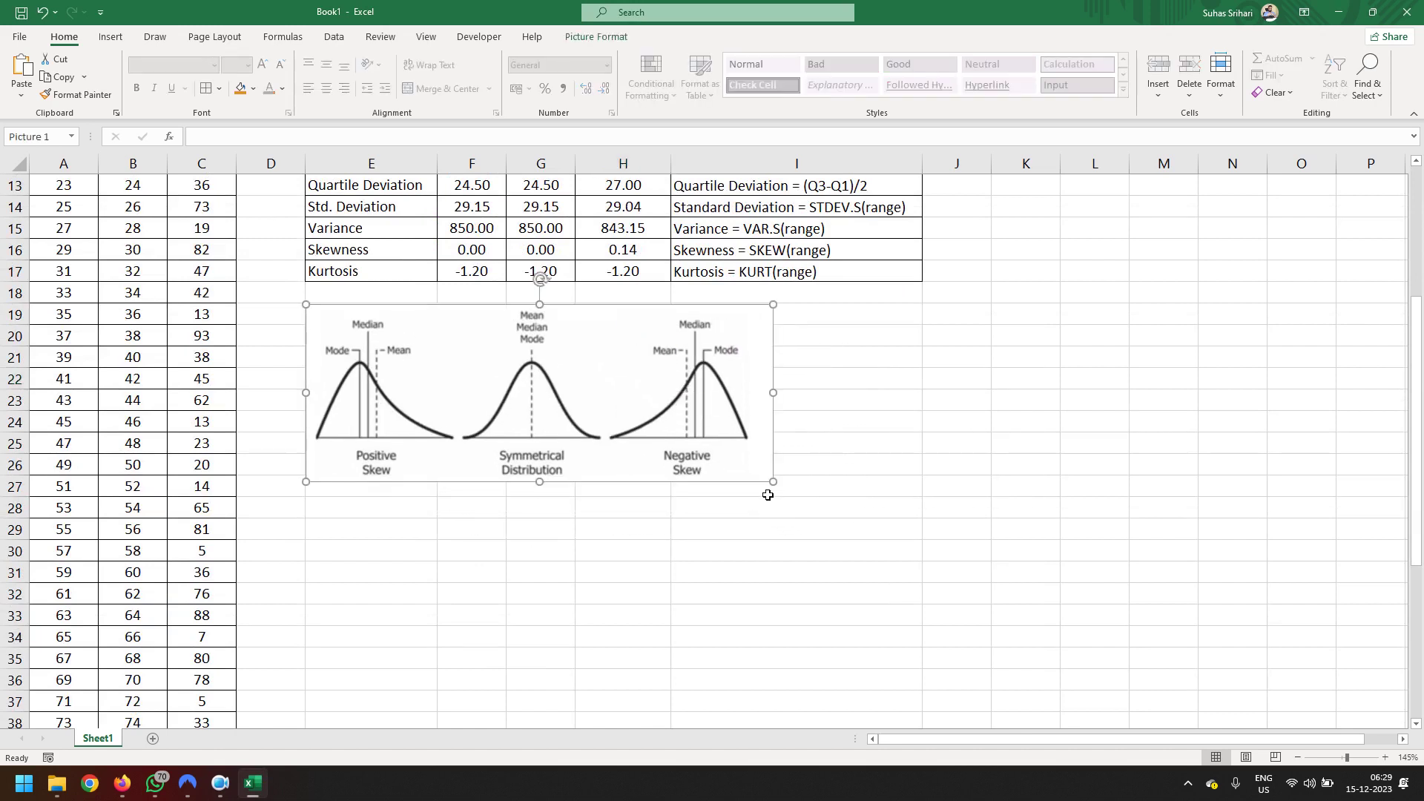
pyautogui.moveTo(775, 484); pyautogui.dragTo(906, 570)
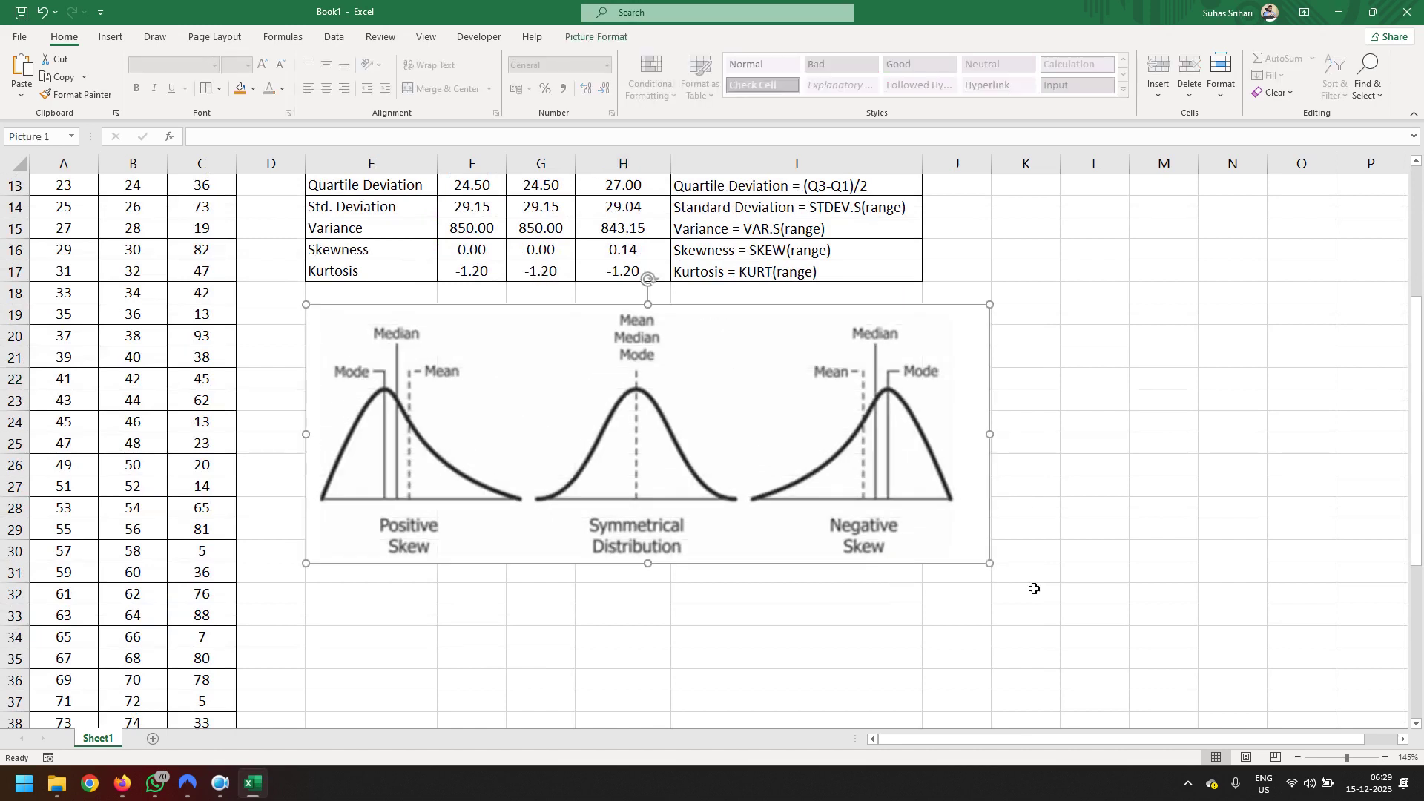
pyautogui.click(1044, 514)
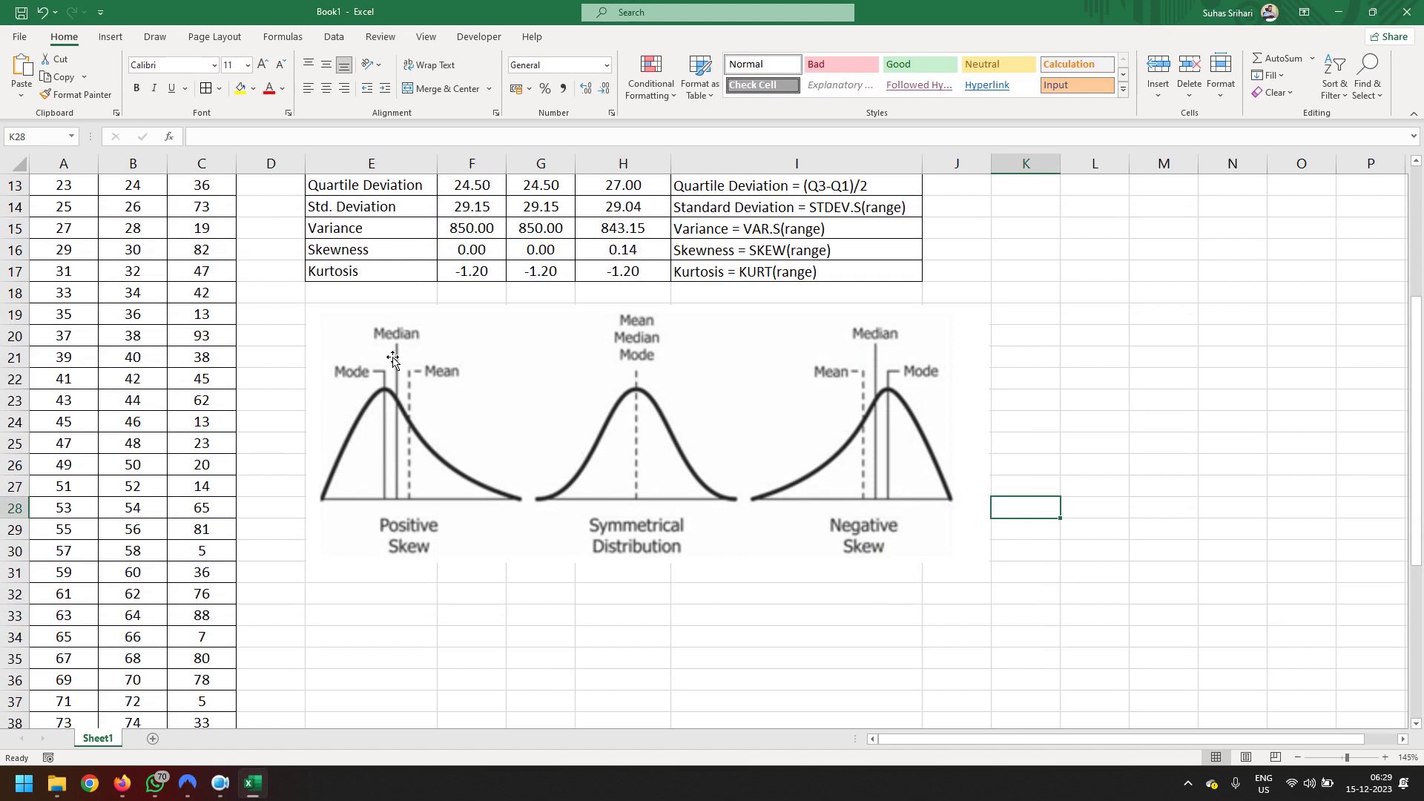
pyautogui.scroll(3, 572, 404)
pyautogui.scroll(1, 570, 404)
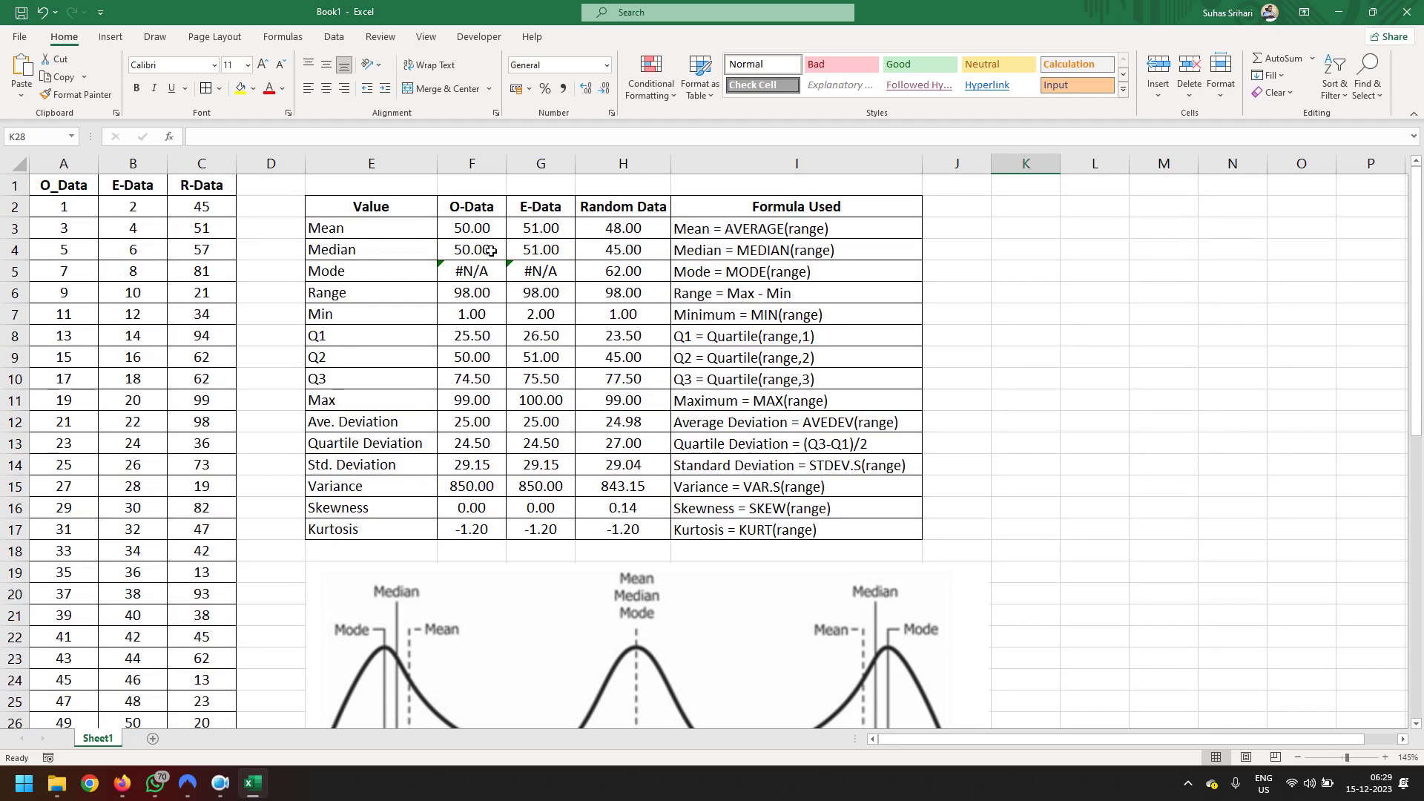
pyautogui.scroll(-2, 675, 497)
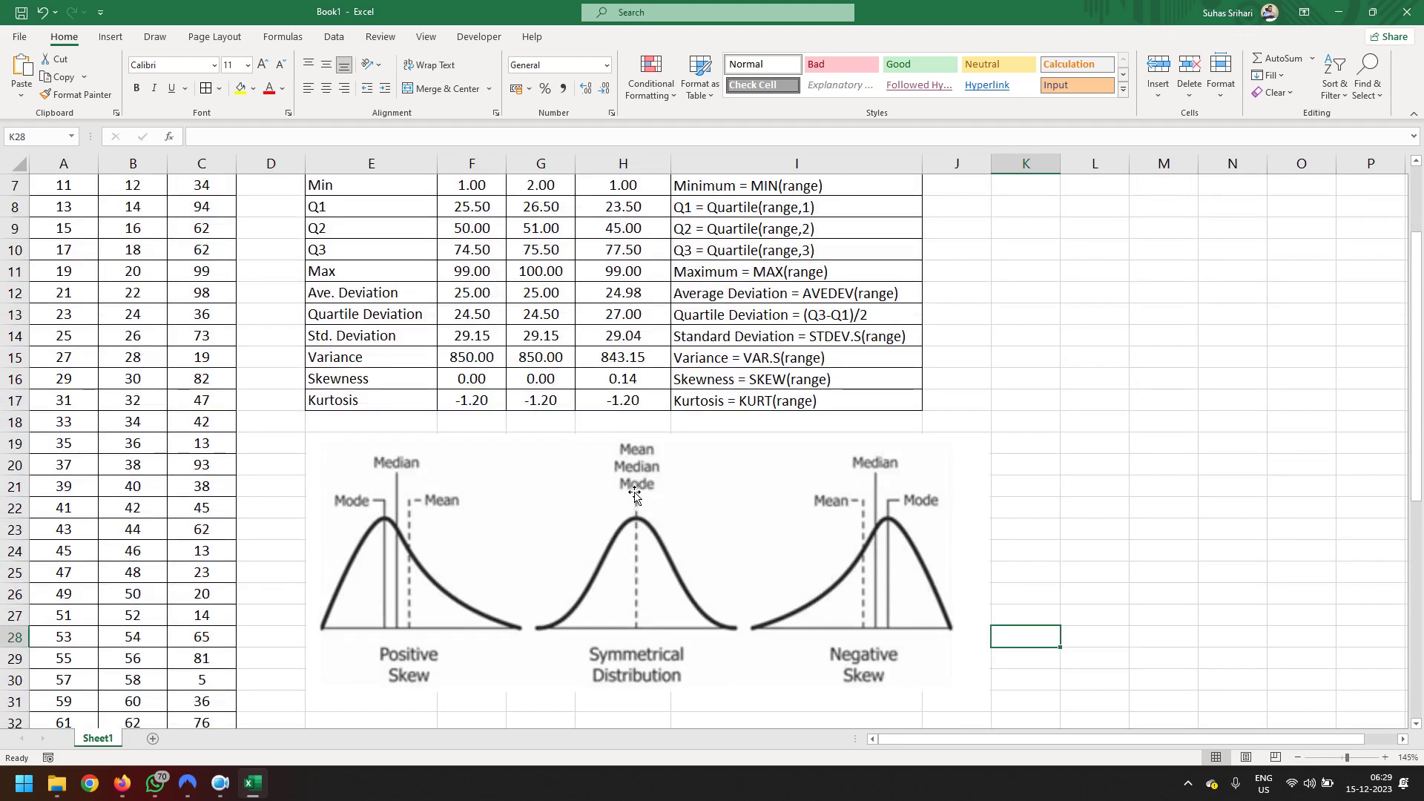
pyautogui.scroll(2, 576, 510)
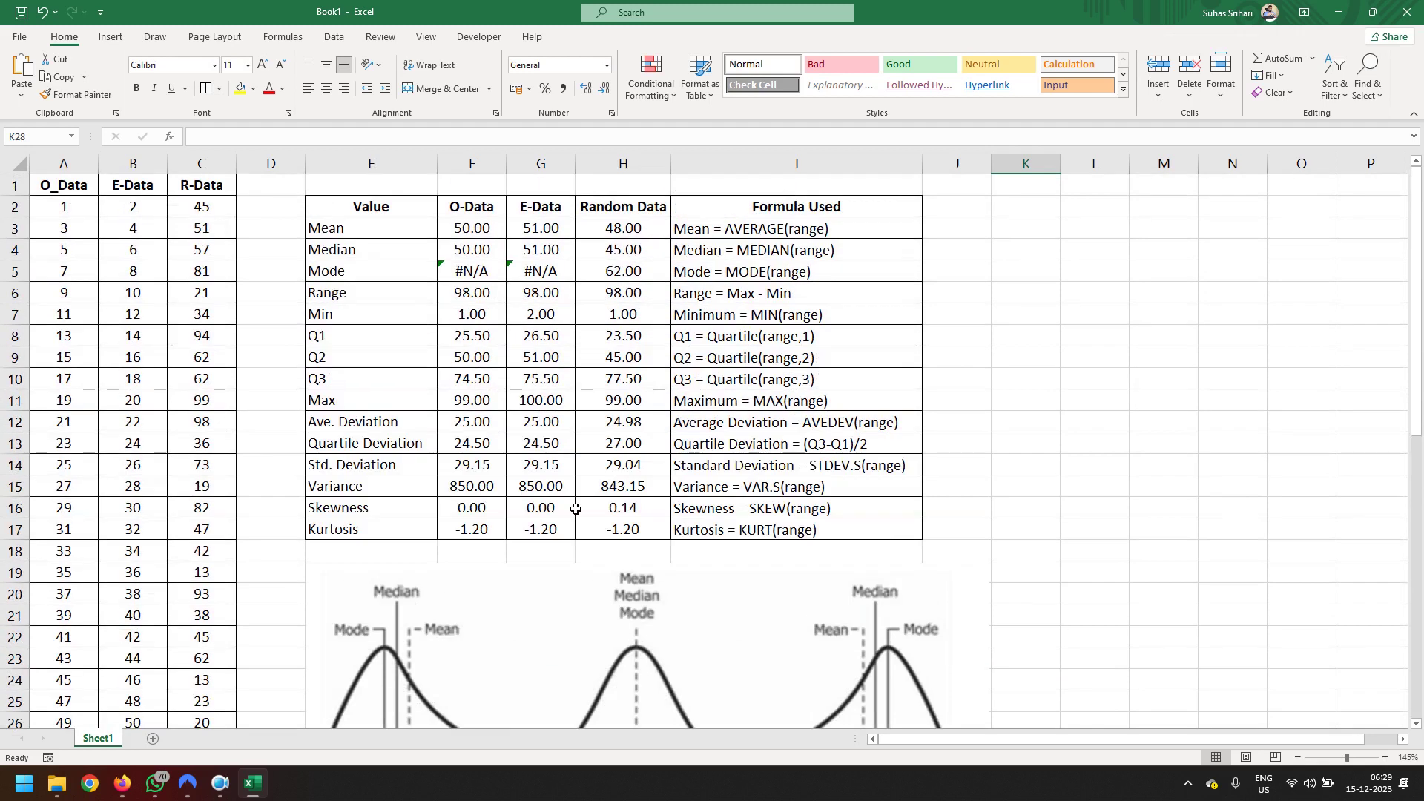
pyautogui.scroll(-1, 576, 511)
pyautogui.scroll(1, 535, 370)
pyautogui.scroll(-1, 649, 510)
pyautogui.scroll(-1, 646, 519)
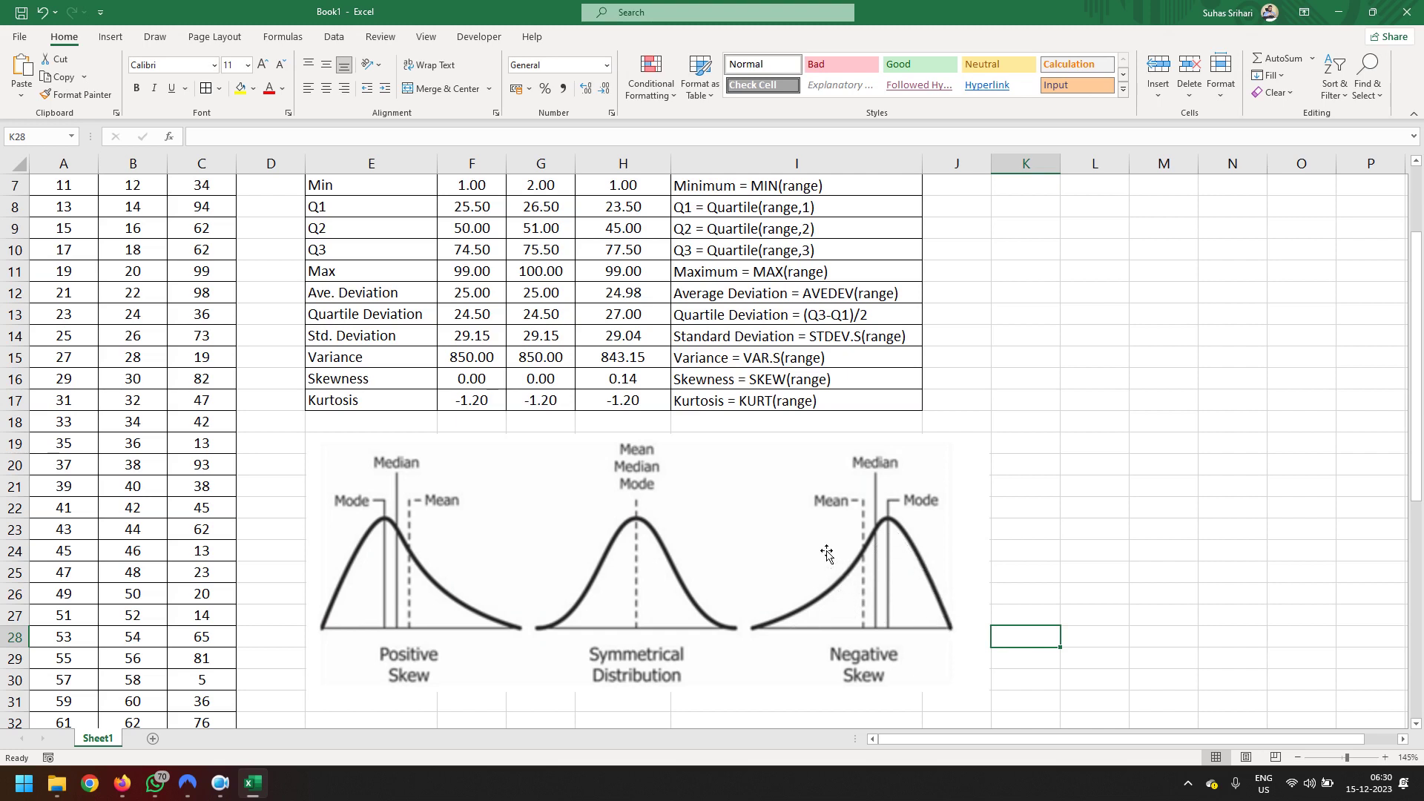
pyautogui.scroll(1, 782, 523)
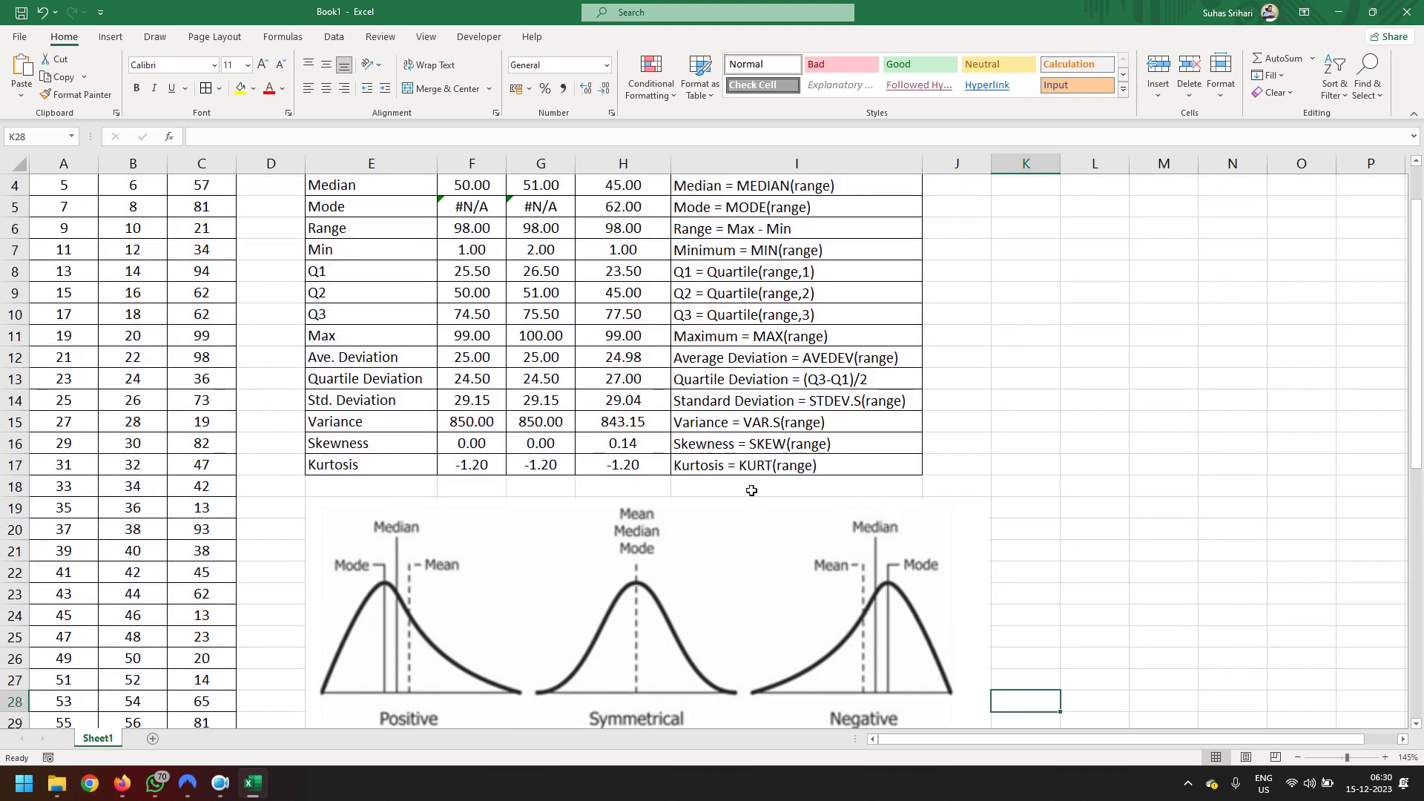
pyautogui.scroll(1, 664, 474)
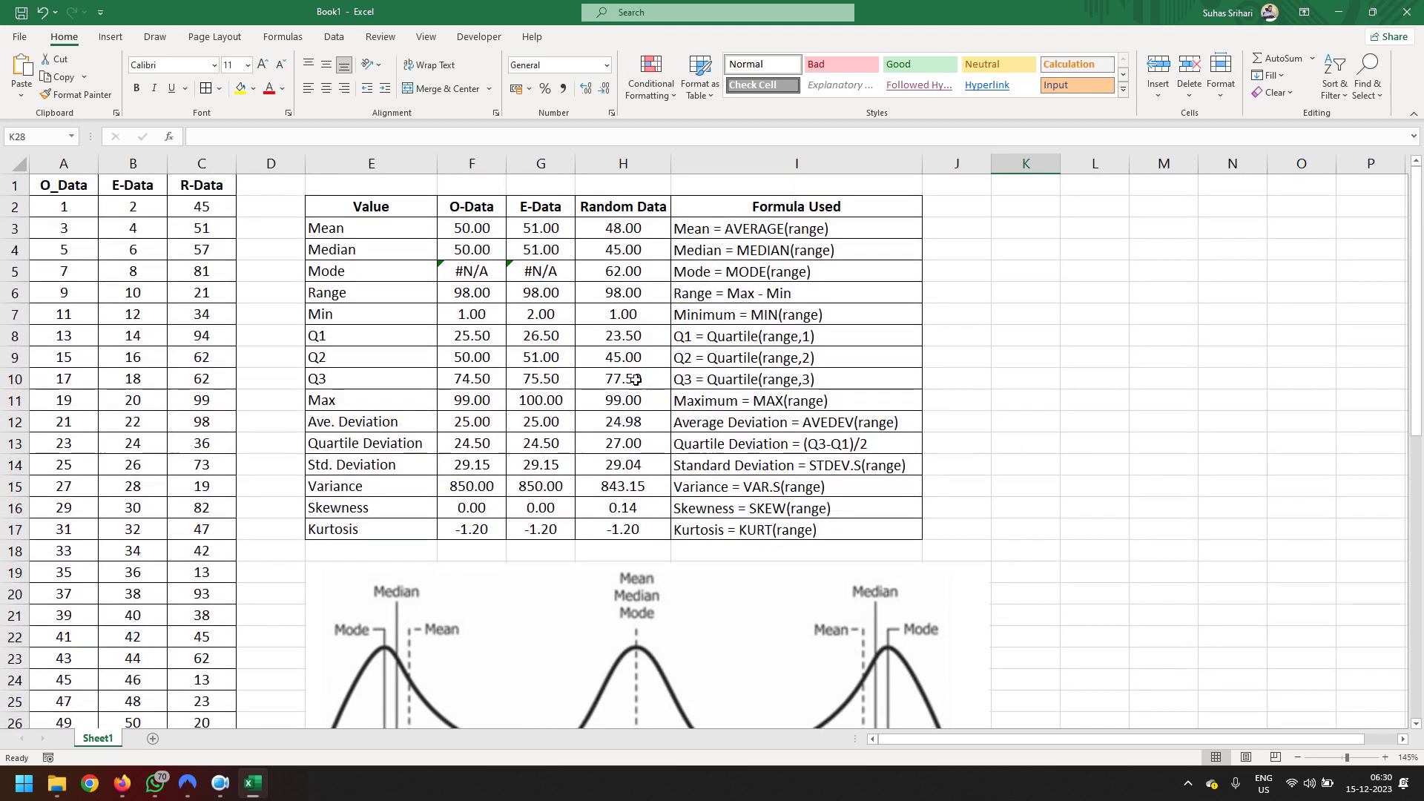
pyautogui.click(660, 237)
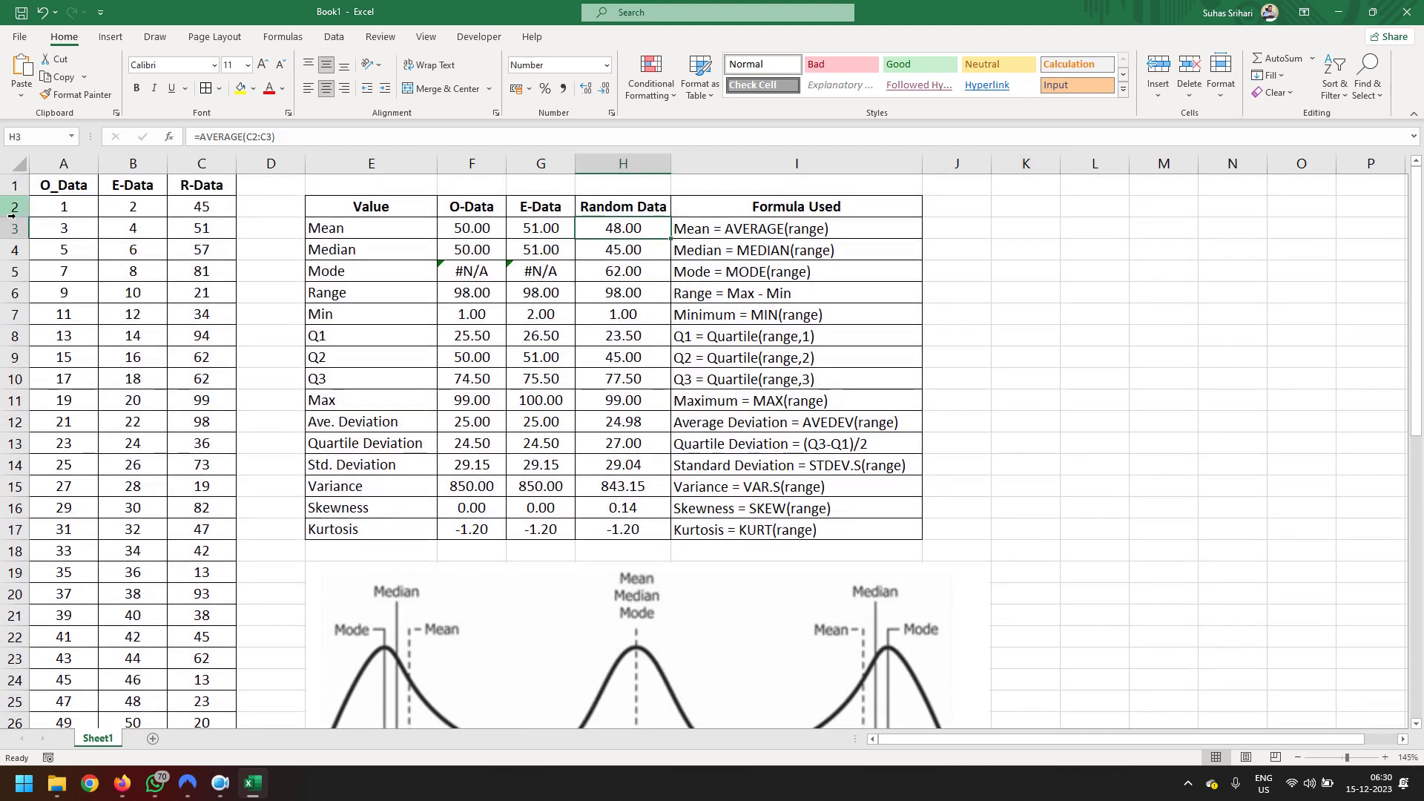
pyautogui.click(190, 213)
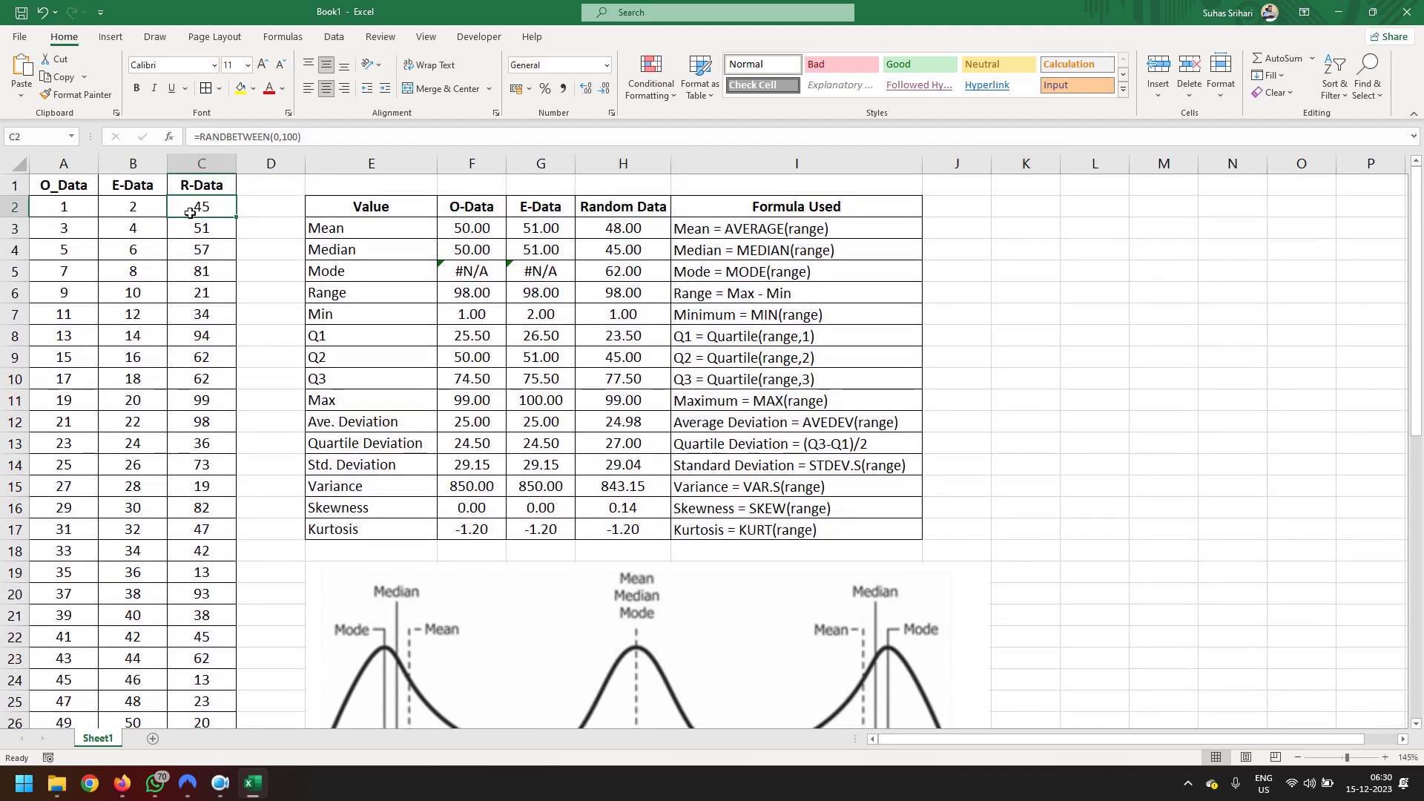
pyautogui.press('F2')
pyautogui.press('Return')
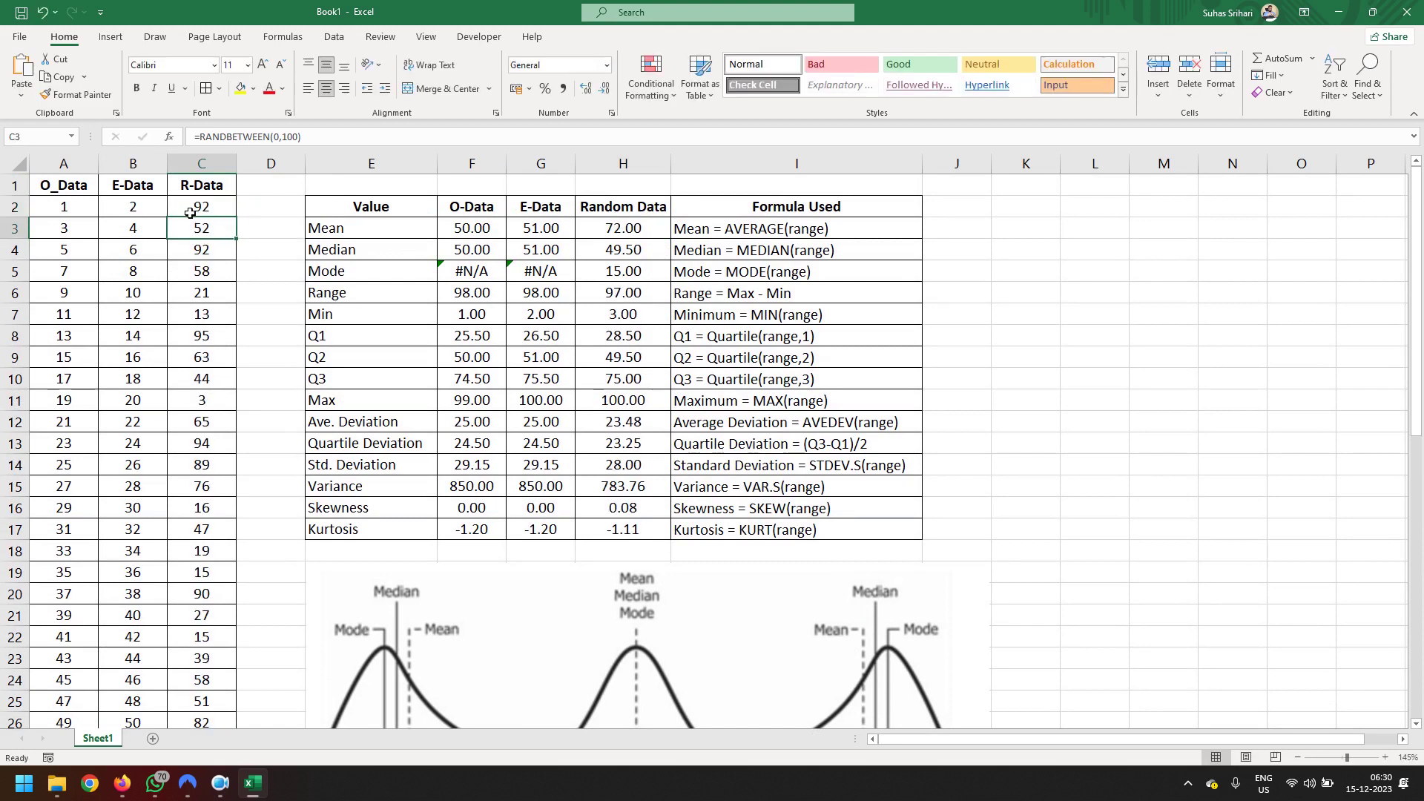
pyautogui.click(644, 234)
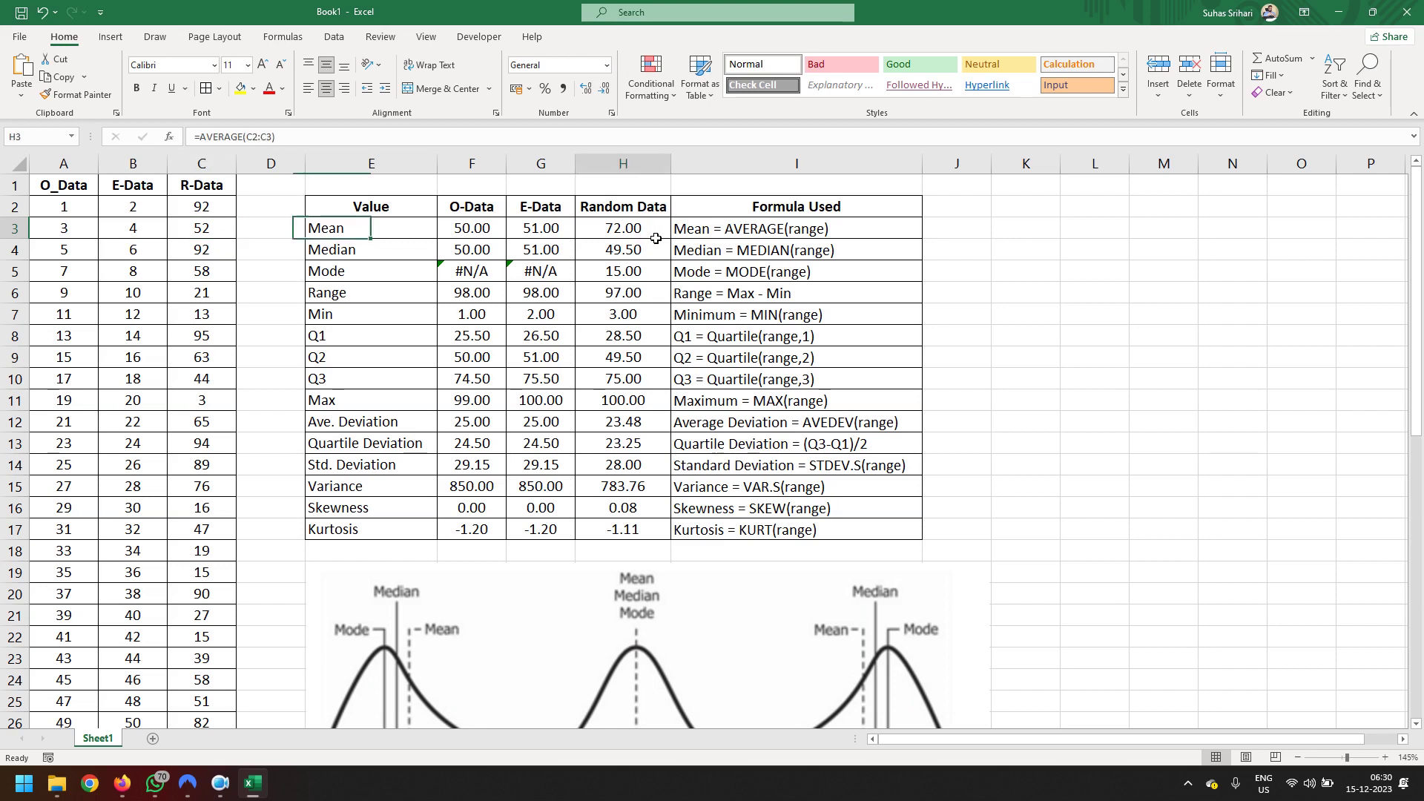
pyautogui.click(656, 258)
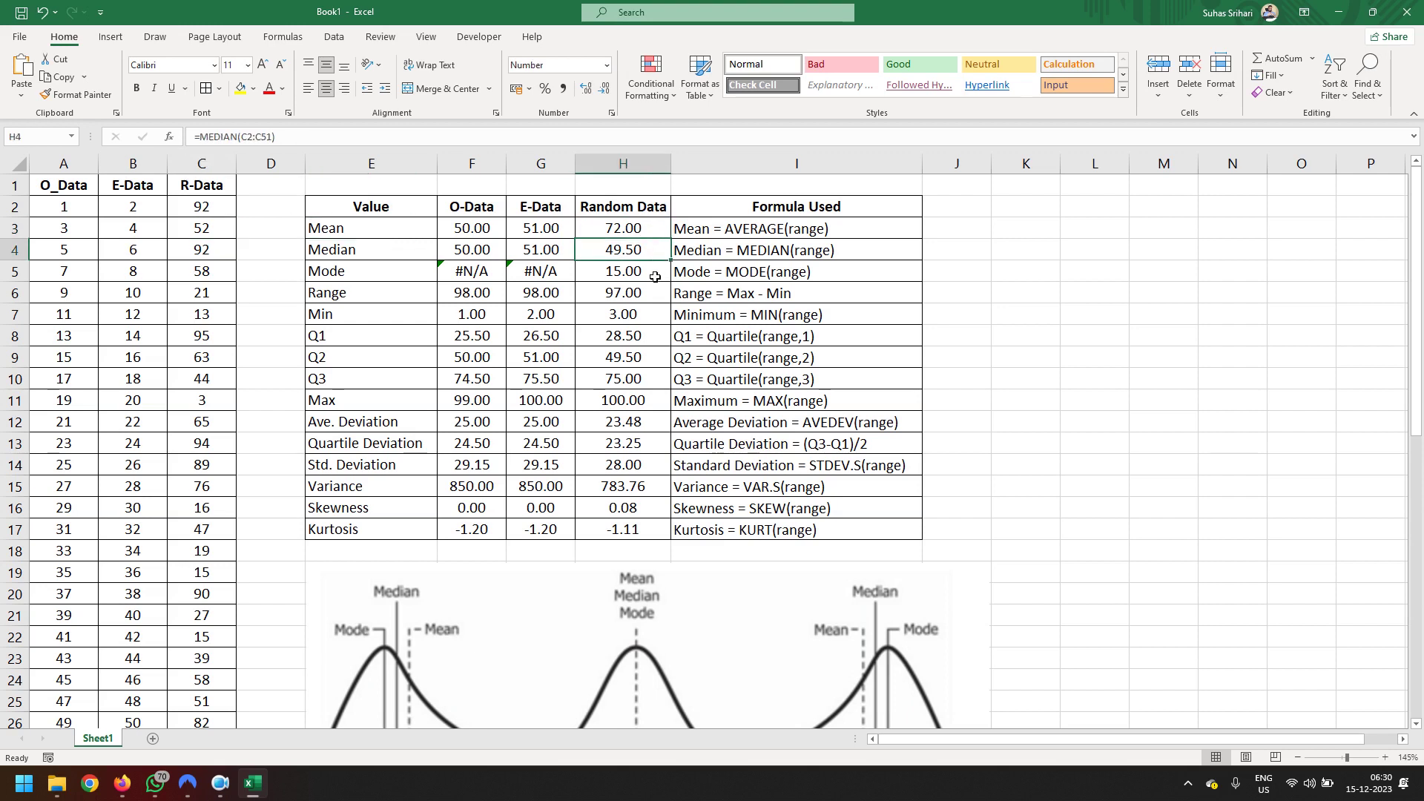
pyautogui.click(656, 277)
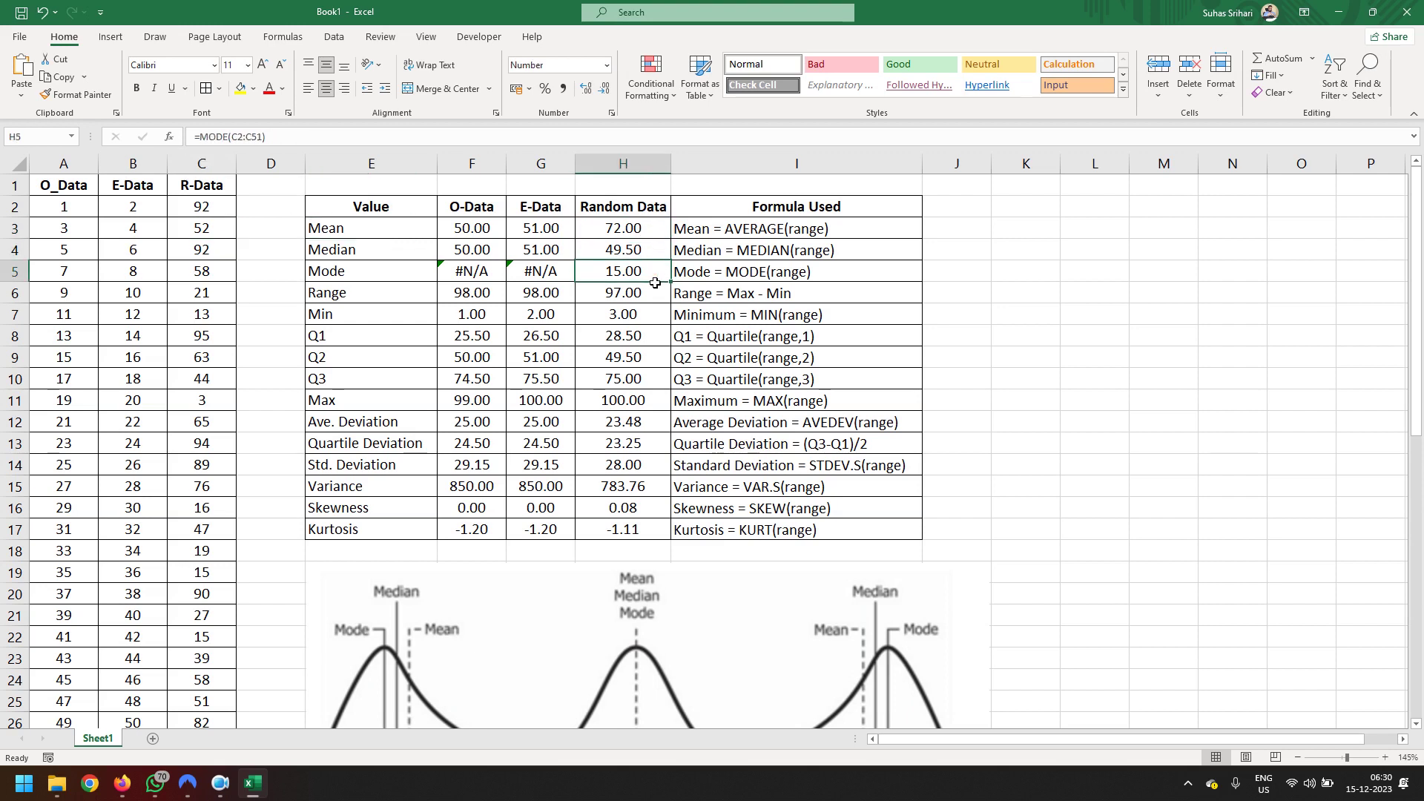
pyautogui.scroll(-1, 473, 455)
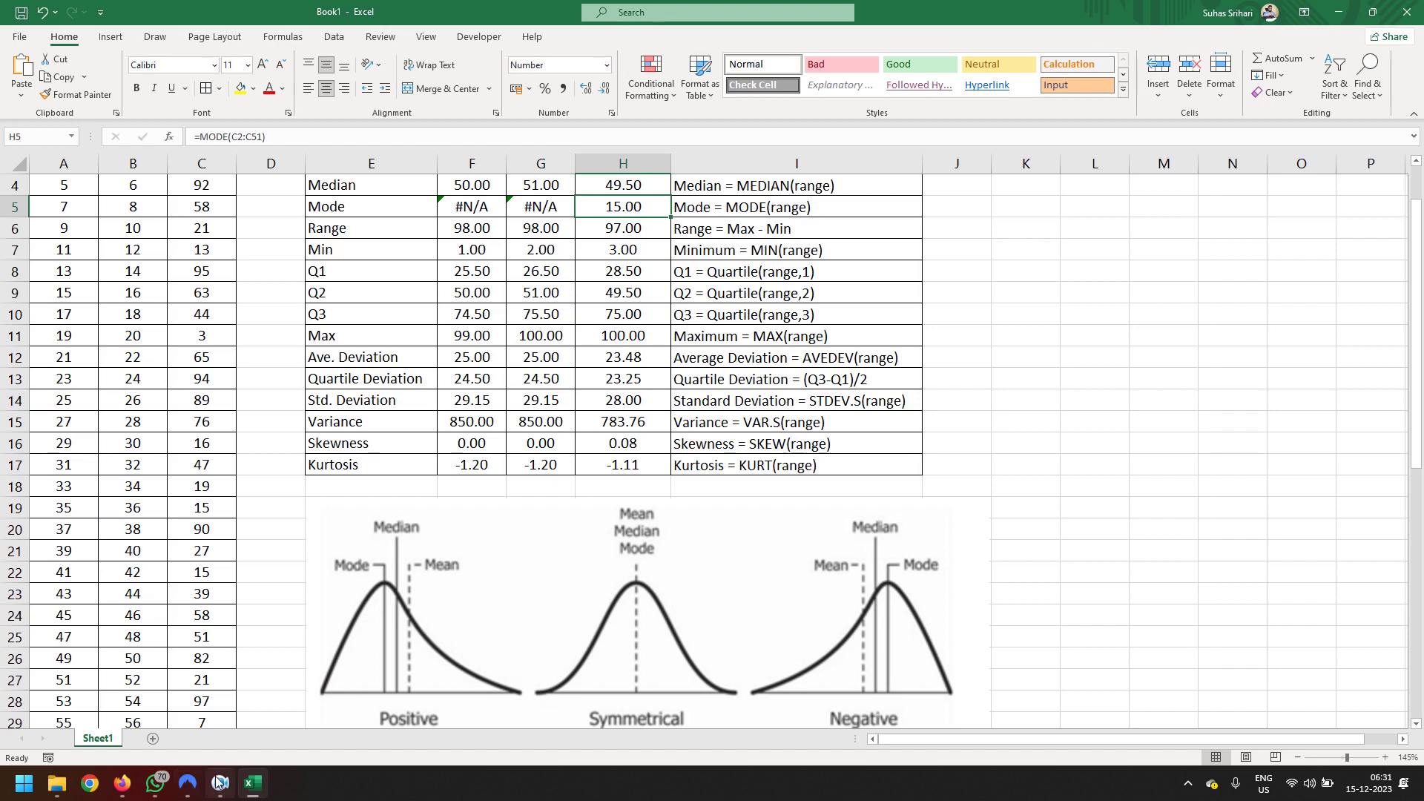
pyautogui.moveTo(121, 784)
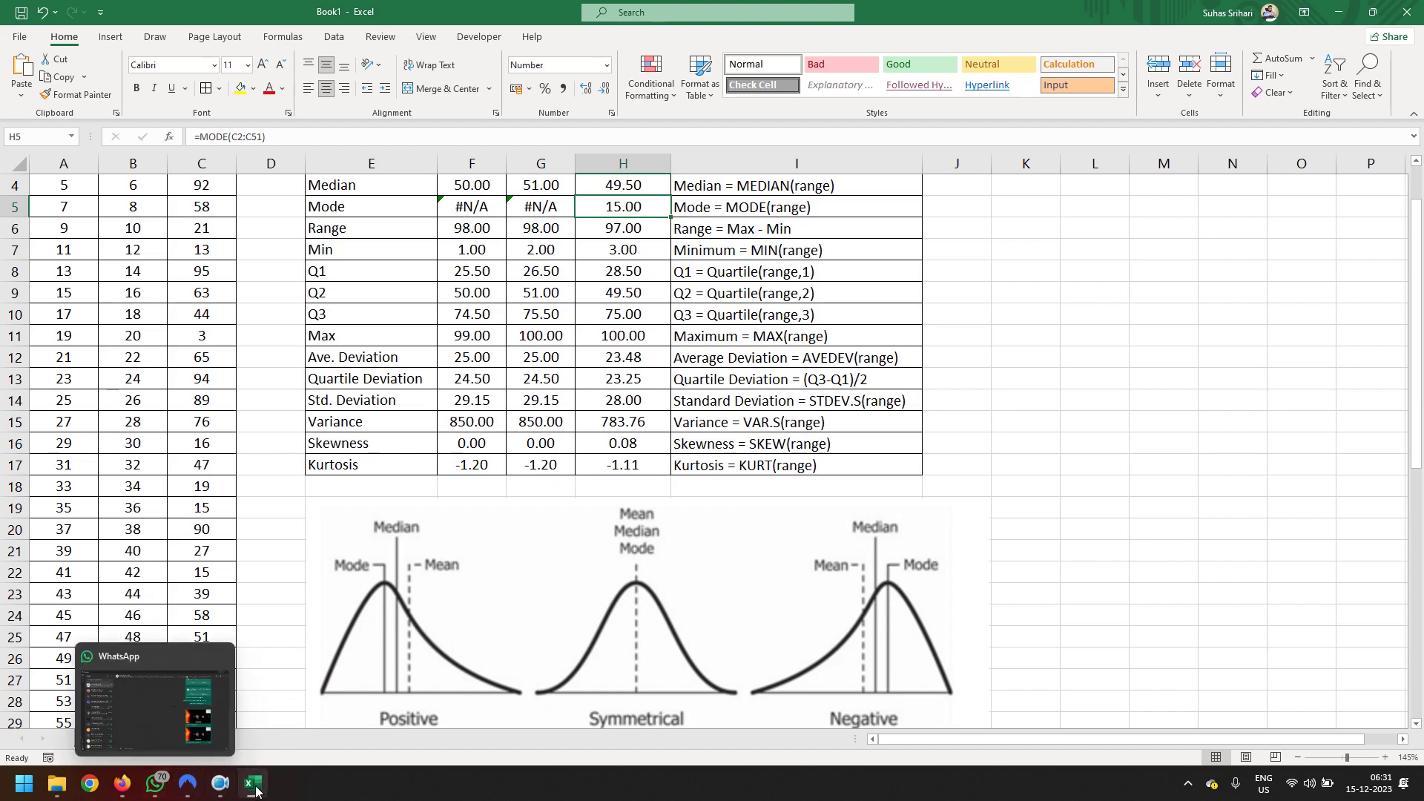
# Search Google Images for 'kurtosis' and copy the ModelAssist kurtosis comparison chart.
pyautogui.click(121, 784)
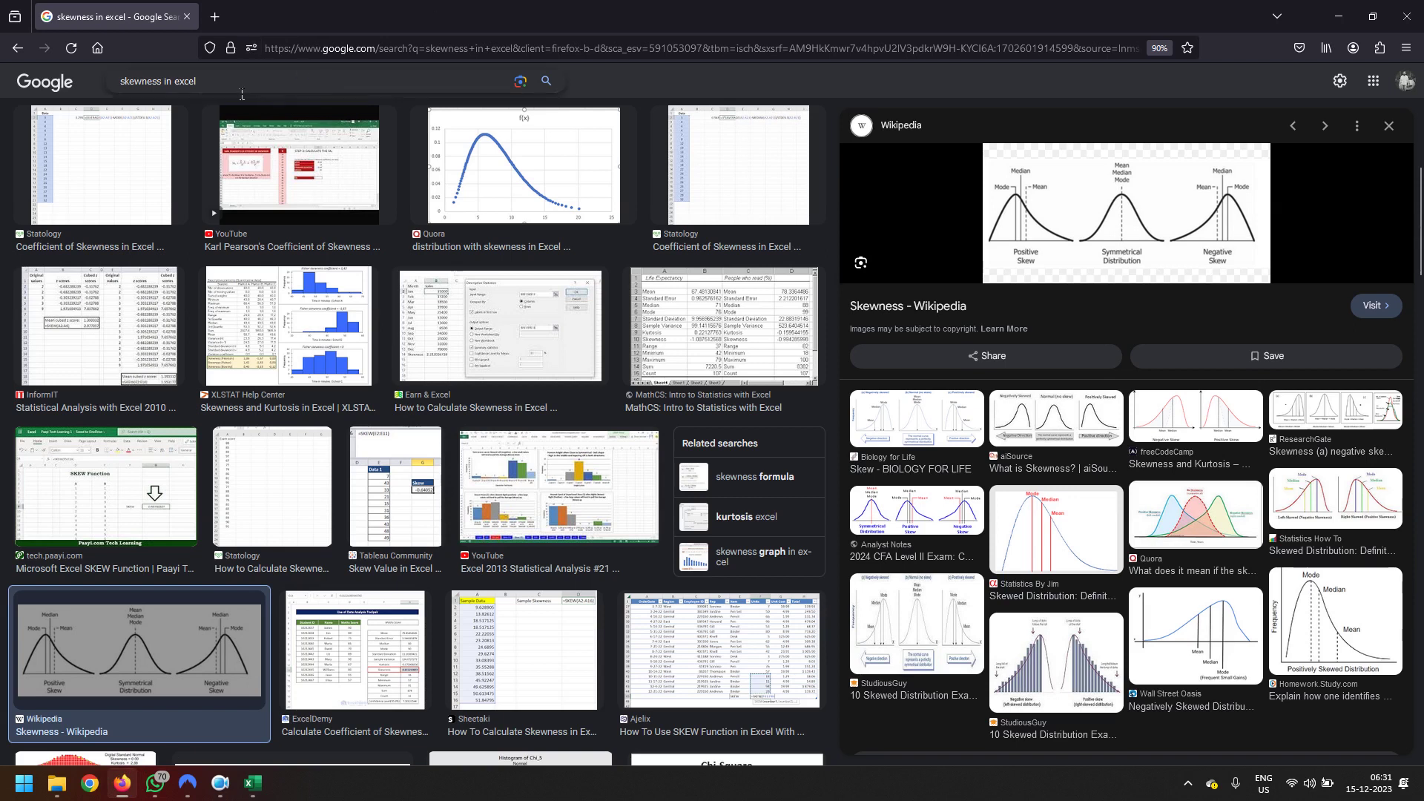
pyautogui.click(189, 81)
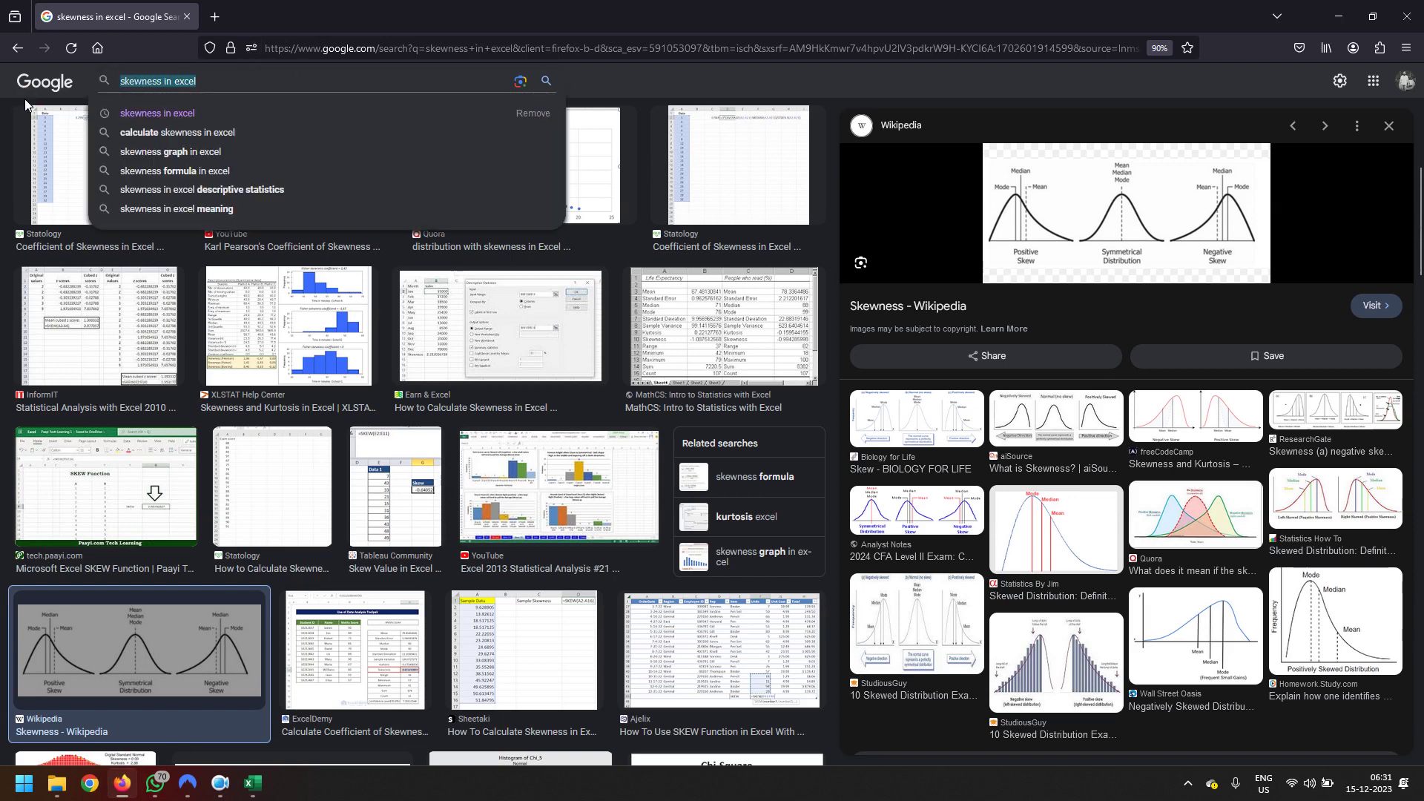
pyautogui.write('kurtosi')
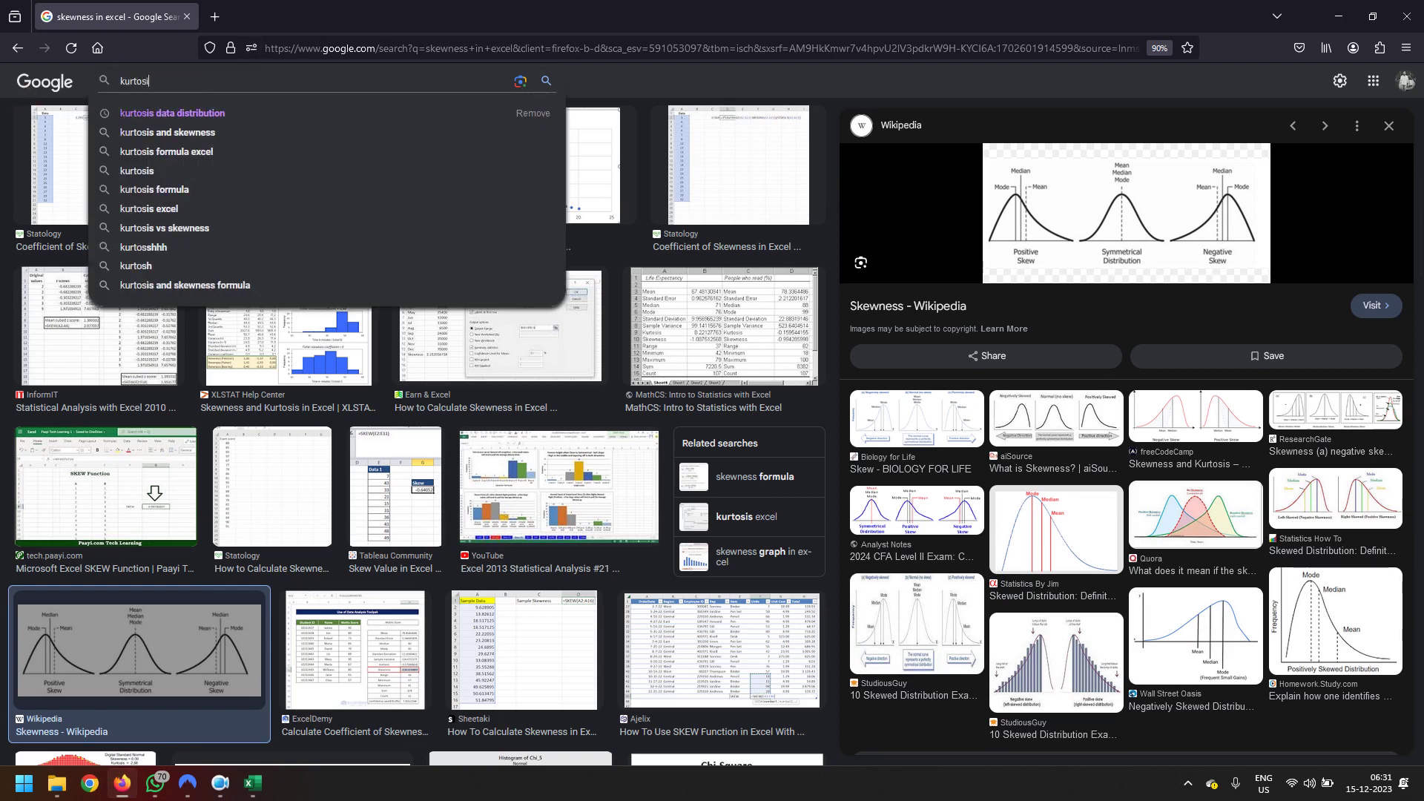
pyautogui.write('s')
pyautogui.press('Return')
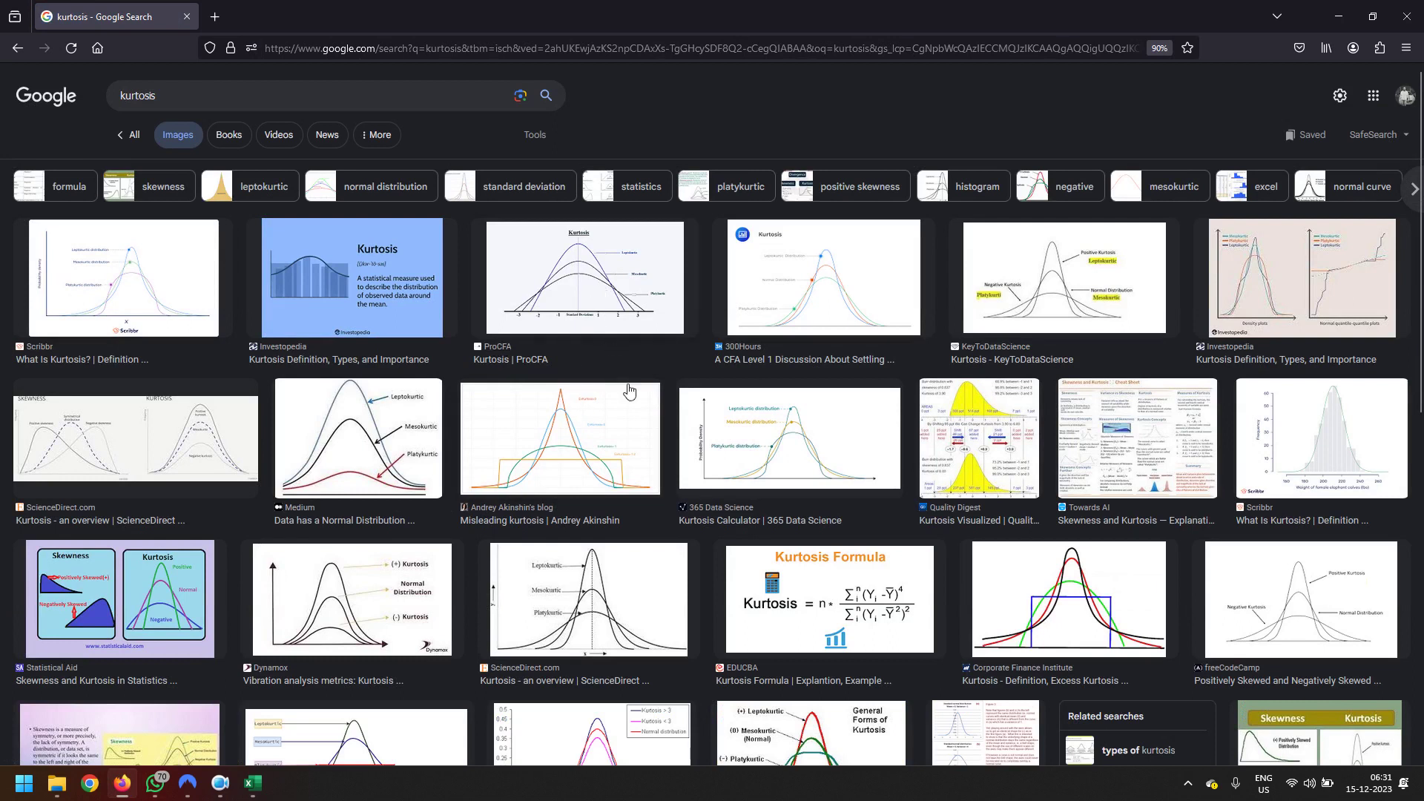
pyautogui.scroll(-2, 625, 583)
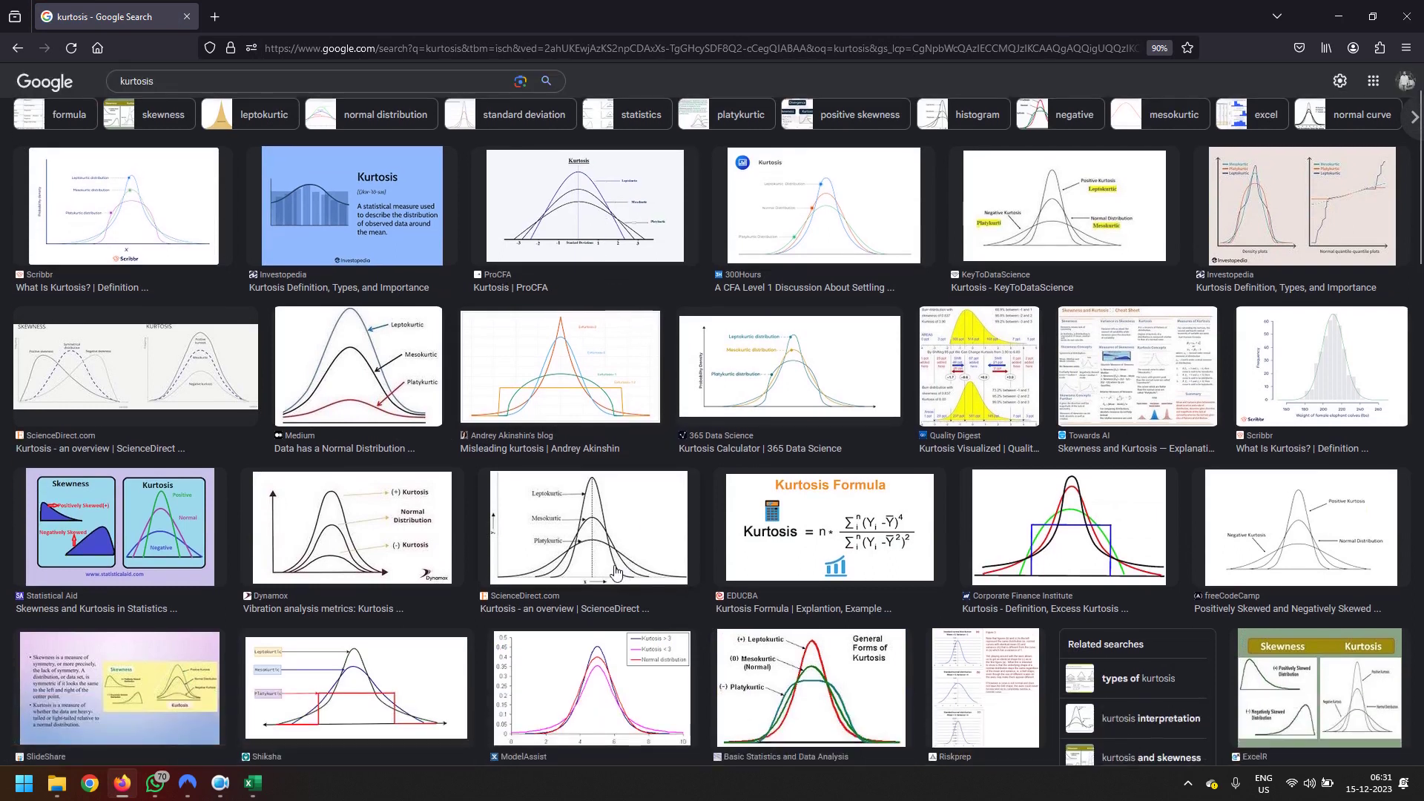
pyautogui.scroll(-2, 625, 583)
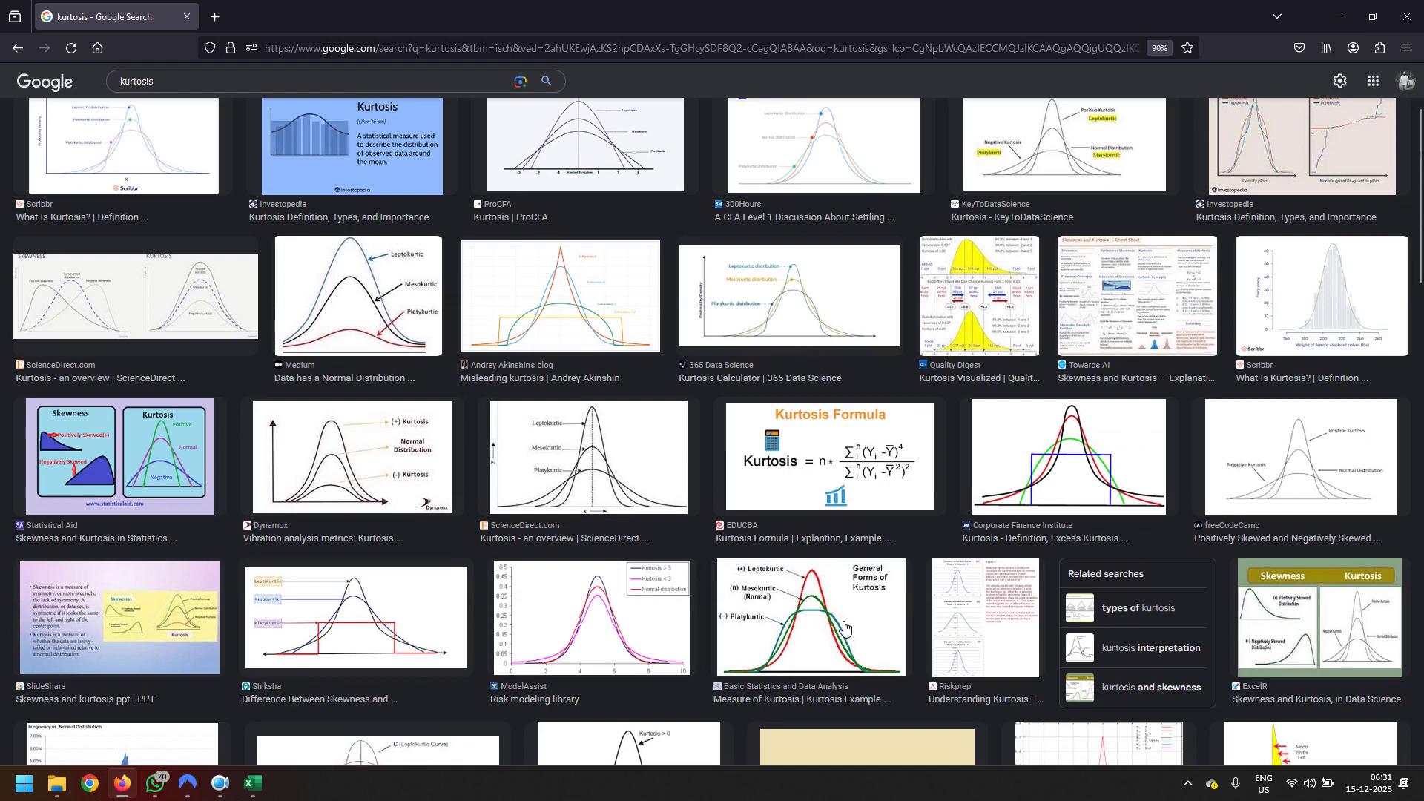
pyautogui.click(659, 627)
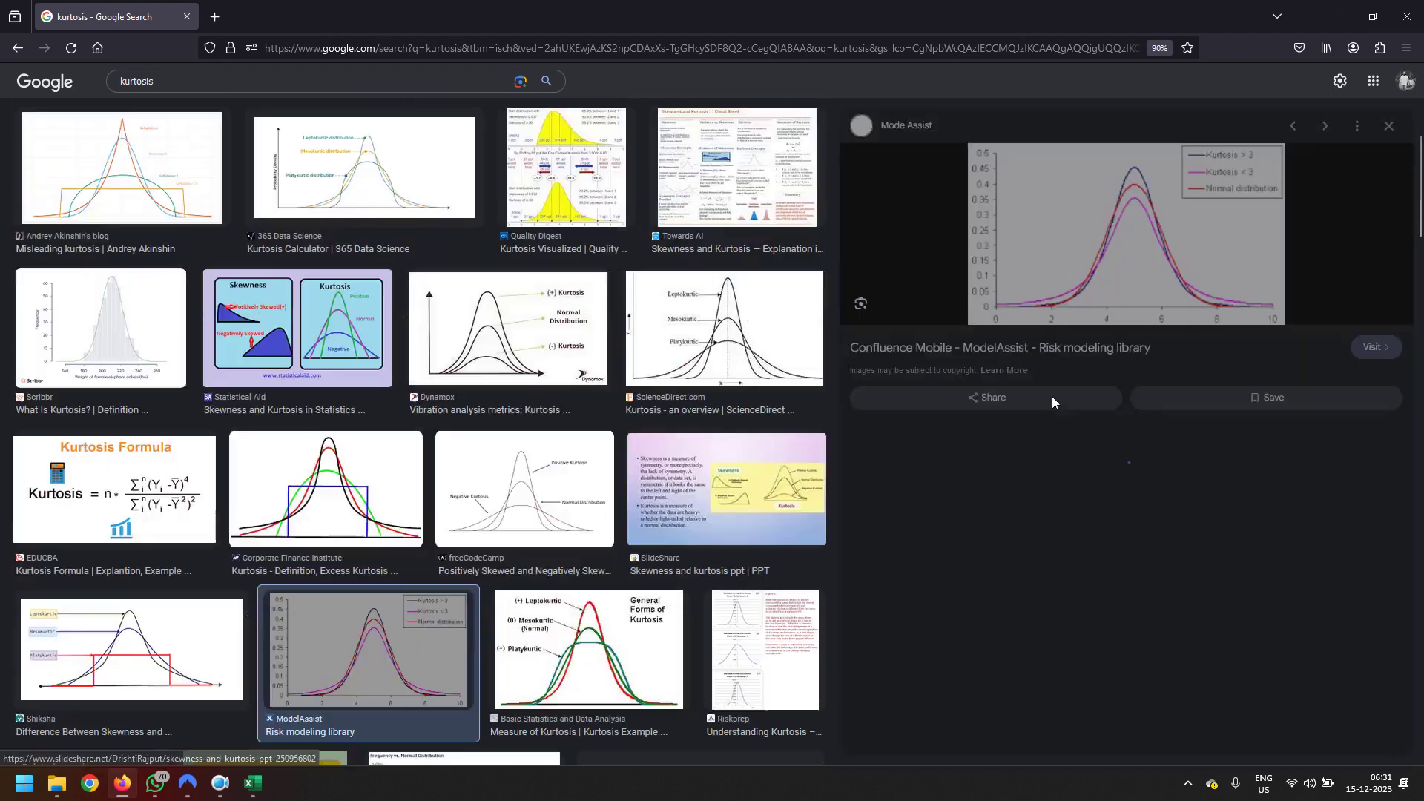
pyautogui.rightClick(1143, 220)
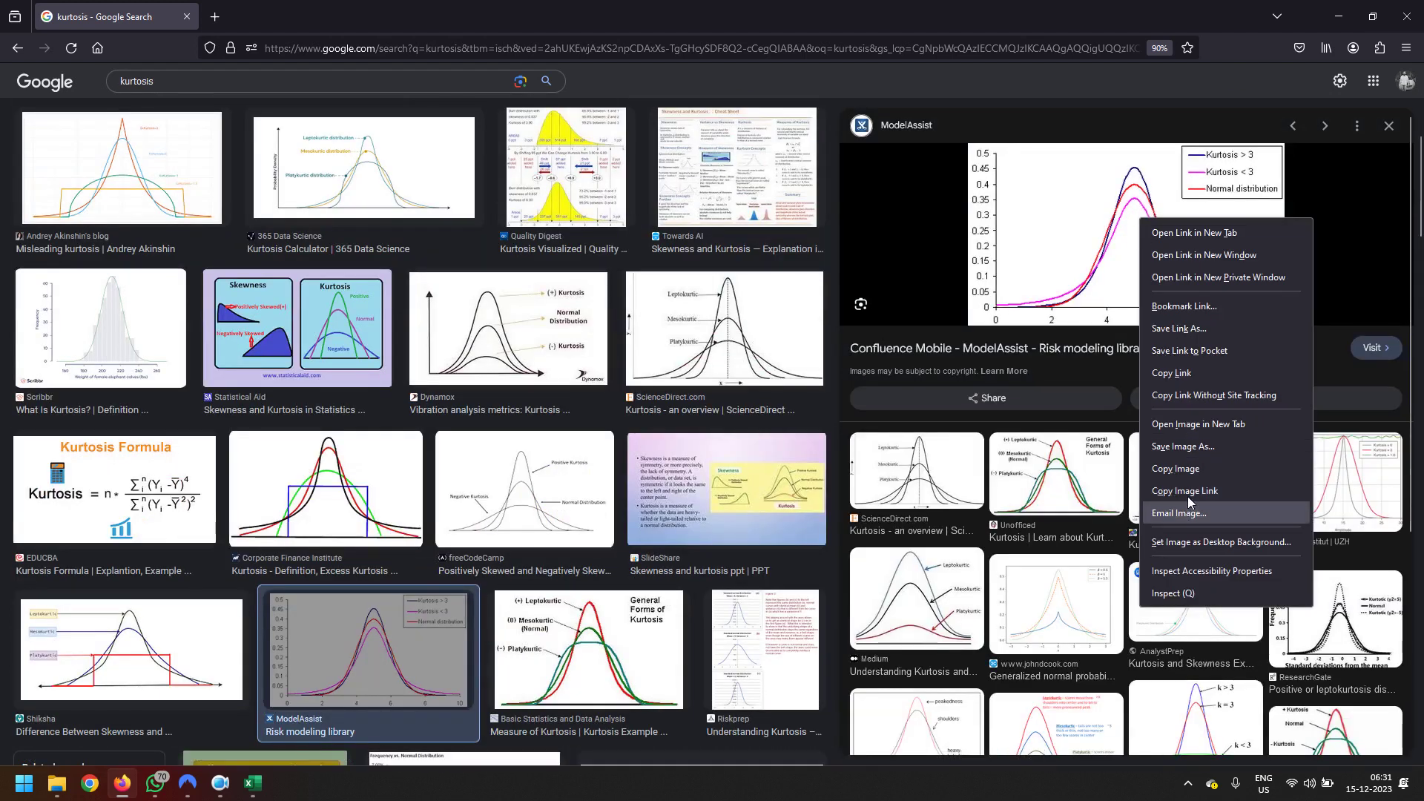
pyautogui.click(1191, 470)
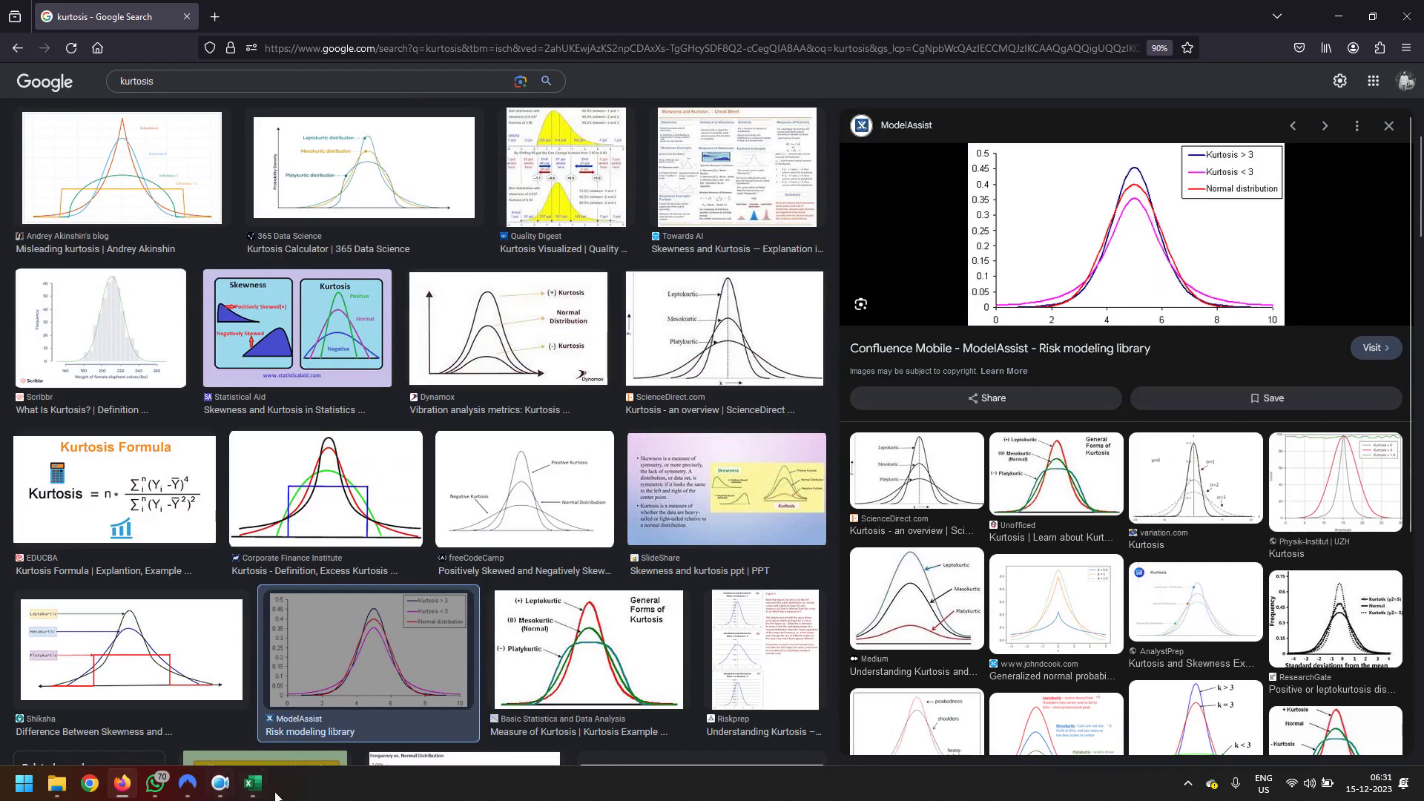
pyautogui.click(252, 783)
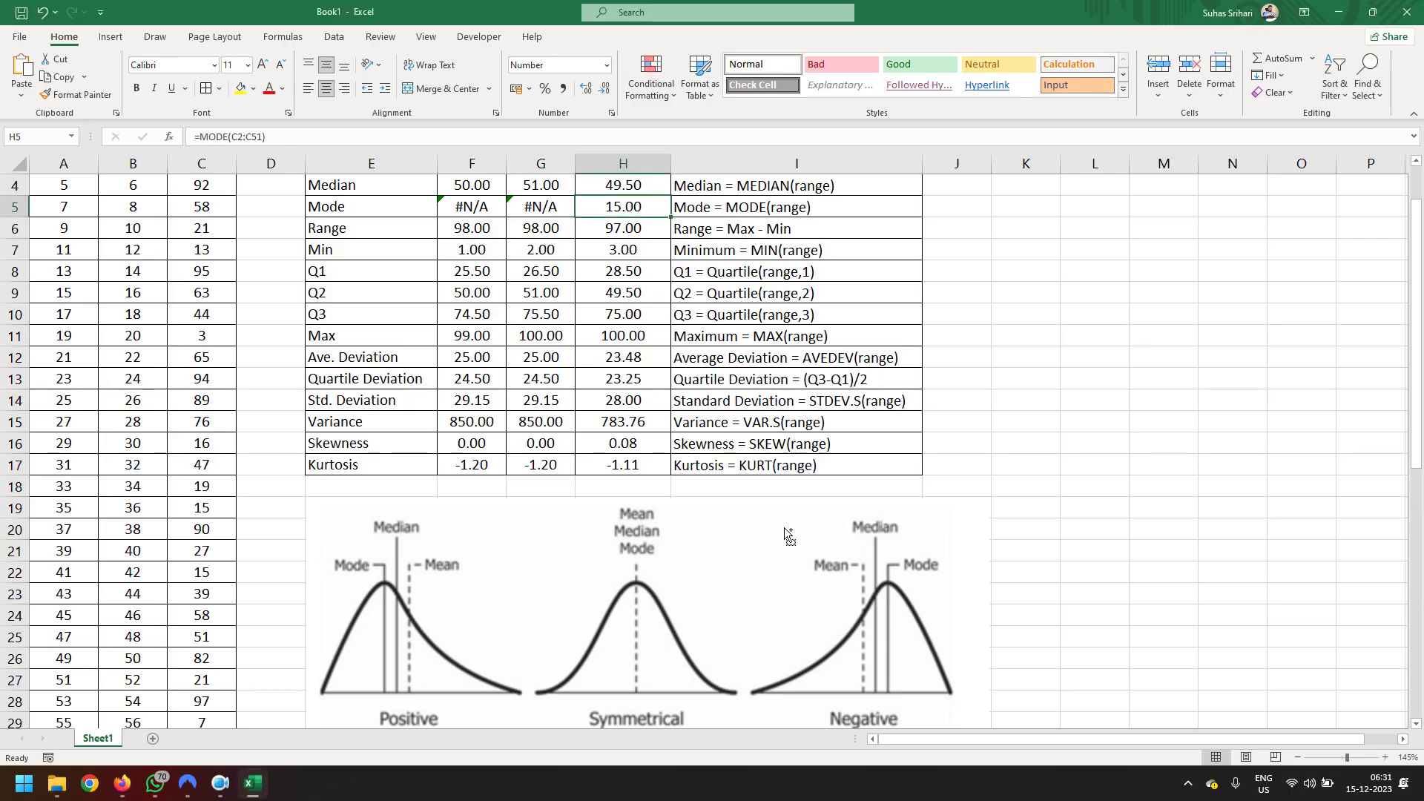
# Paste the kurtosis chart to the right of the statistics table and enlarge it.
pyautogui.hotkey('ctrl', 'v')
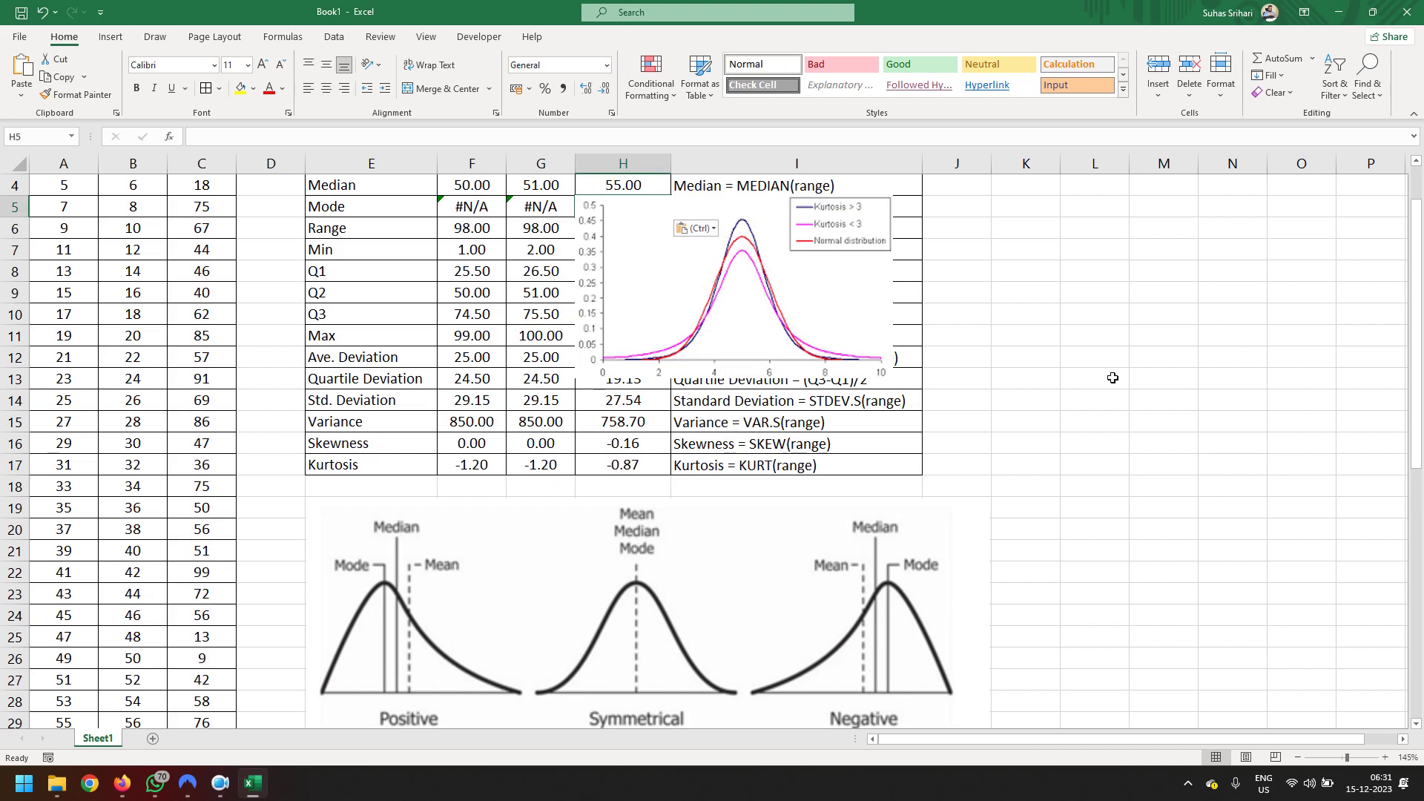
pyautogui.moveTo(846, 285); pyautogui.dragTo(1202, 291)
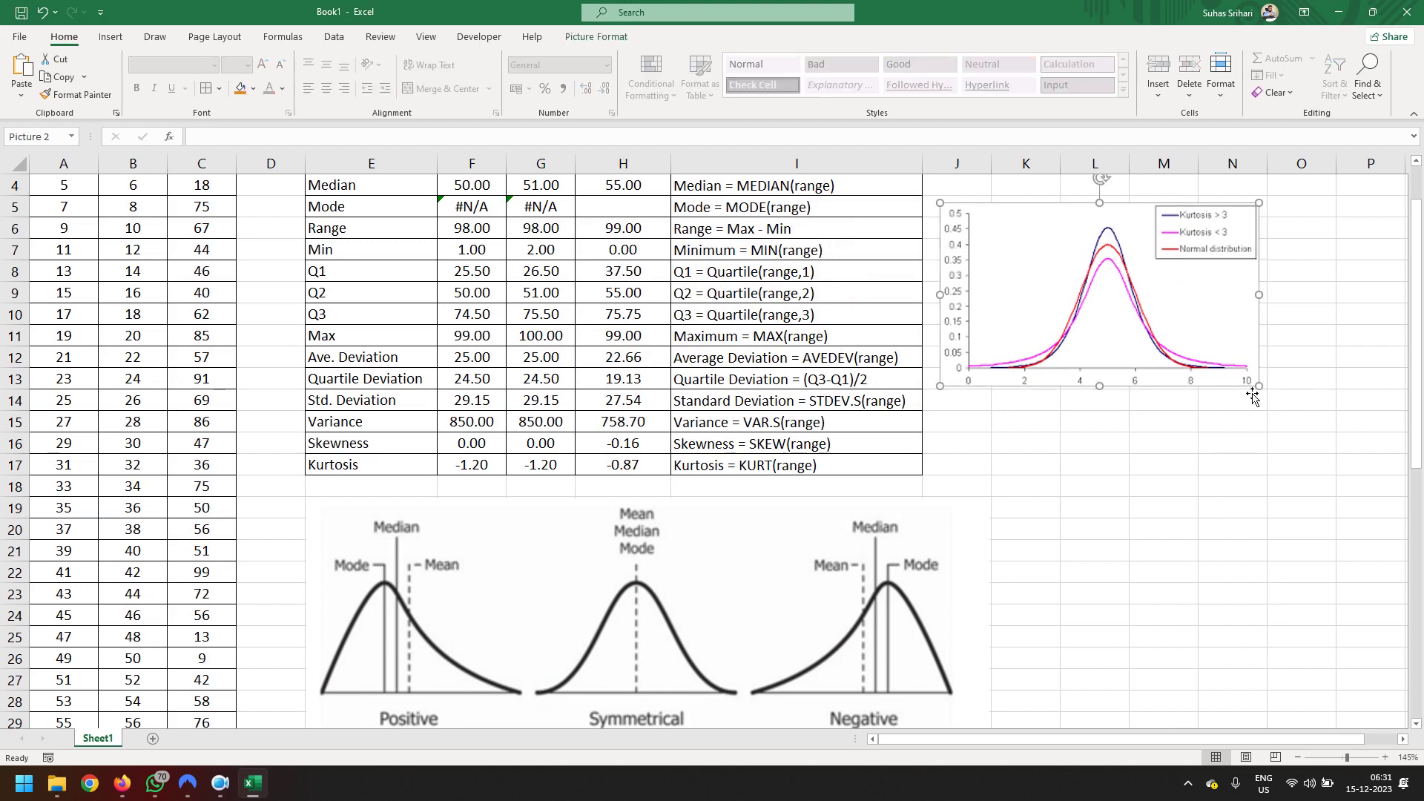
pyautogui.moveTo(1261, 392); pyautogui.dragTo(1405, 471)
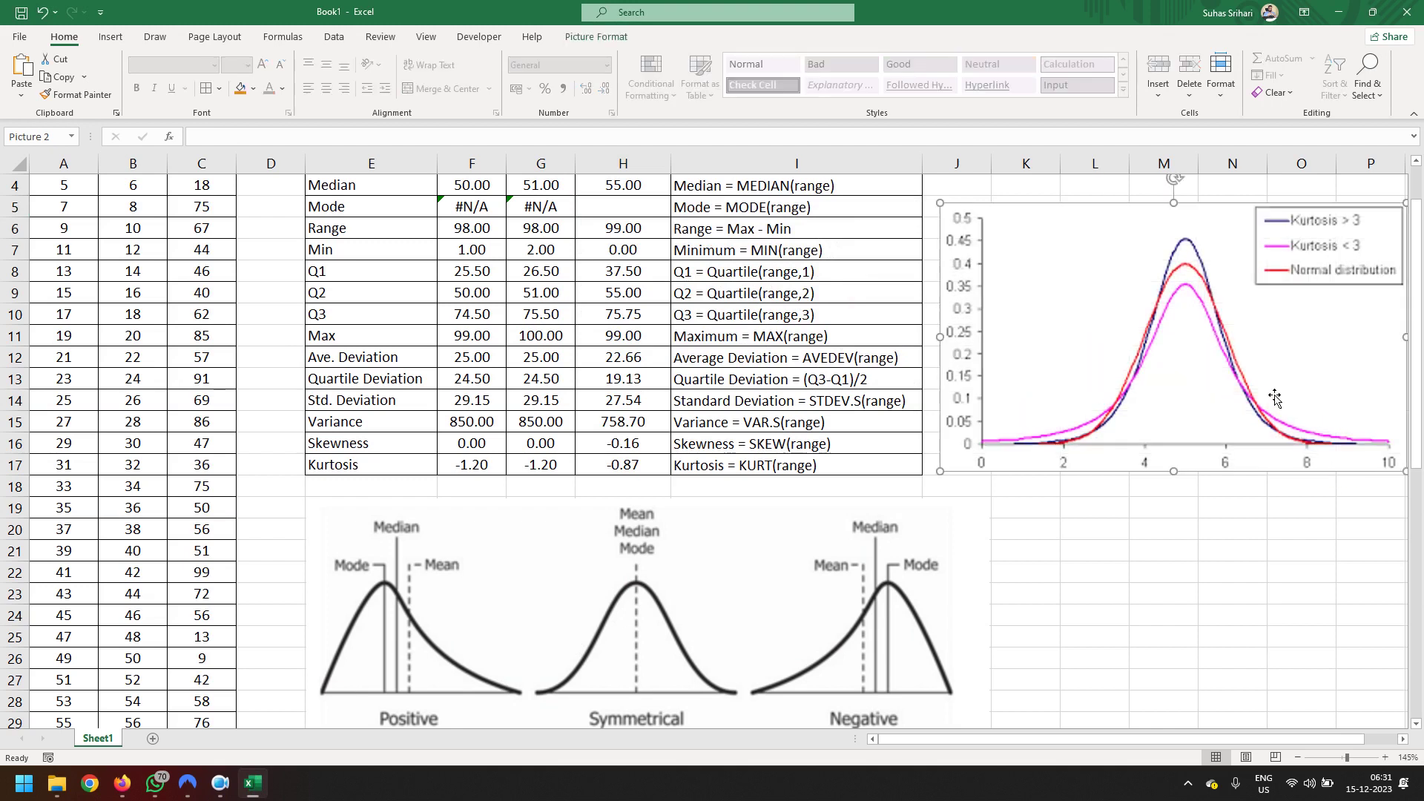
pyautogui.click(592, 215)
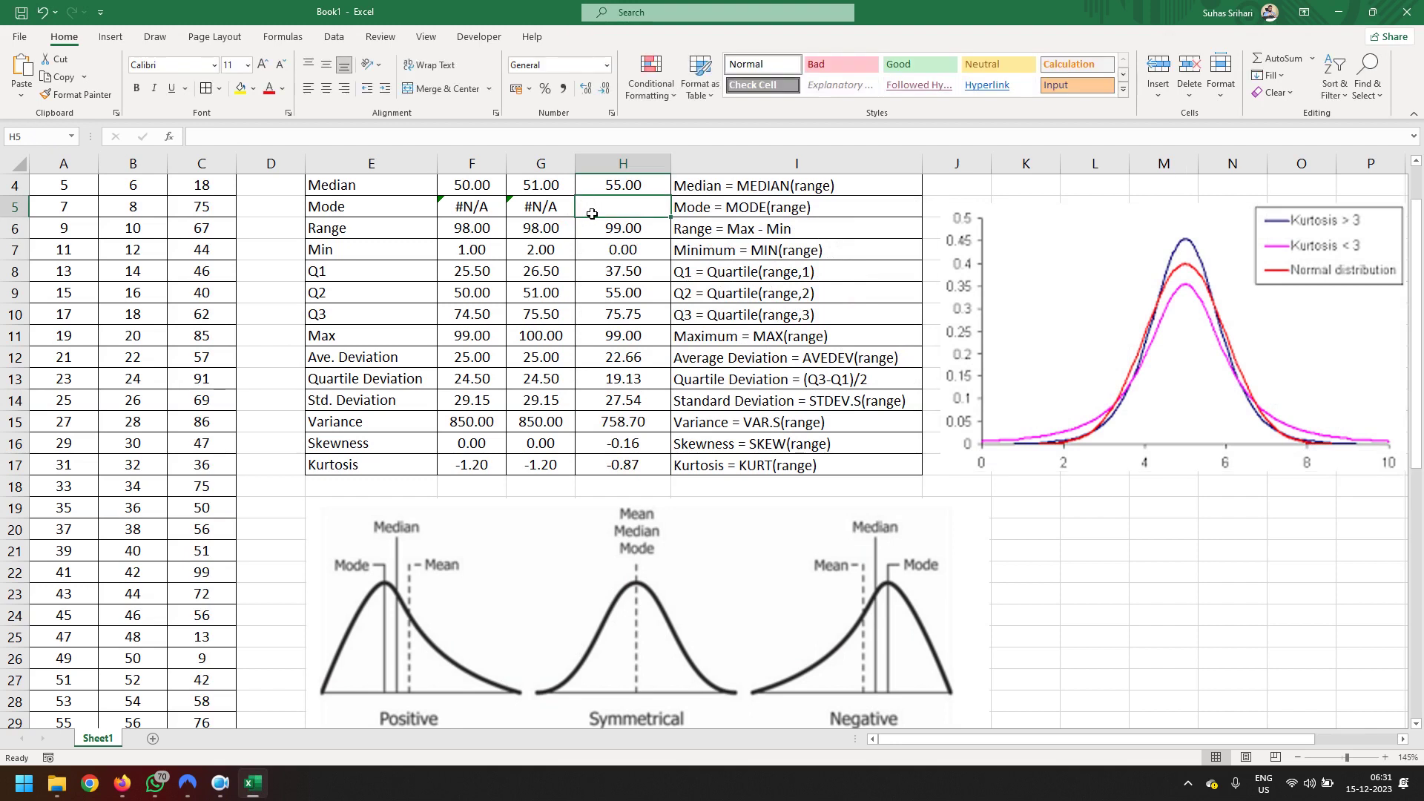
pyautogui.write('=mod')
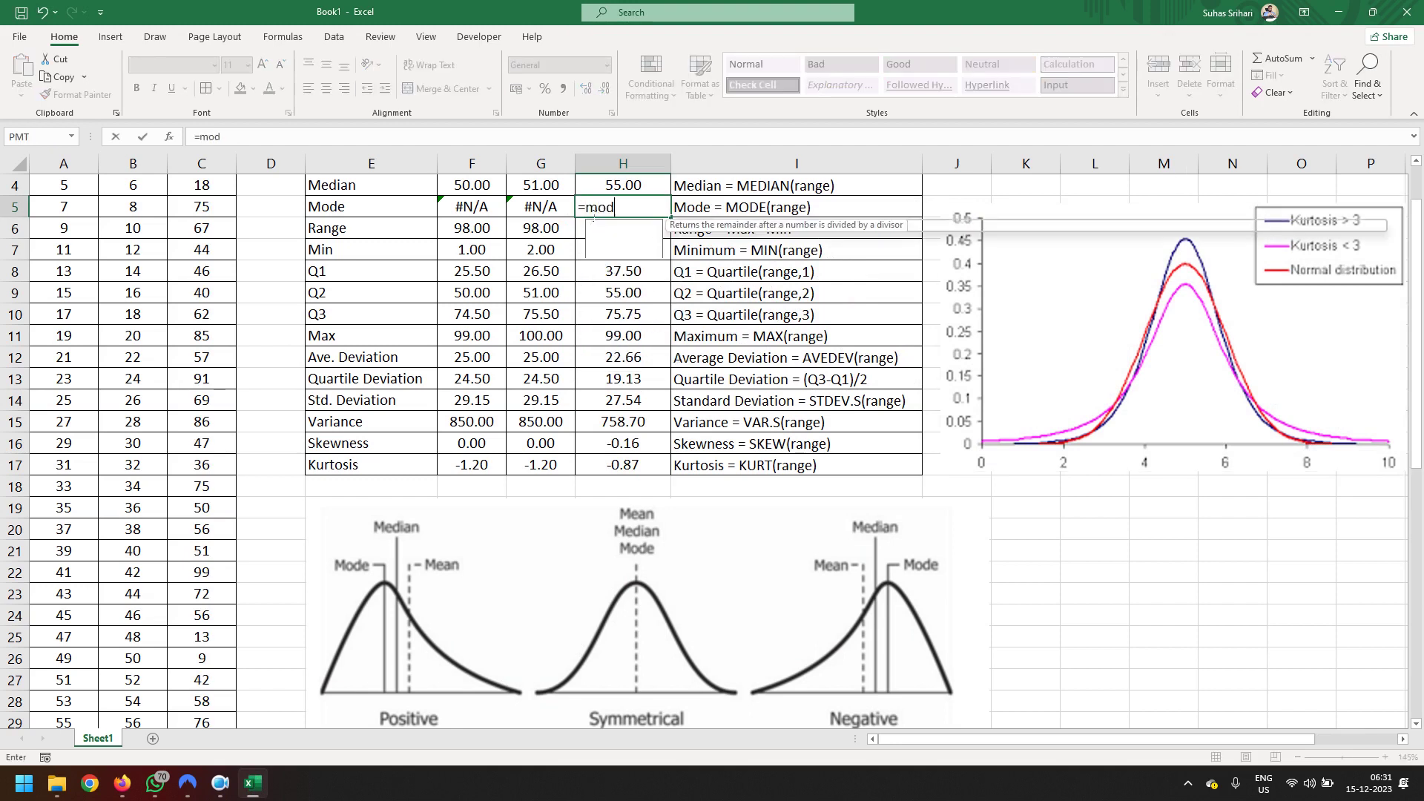
pyautogui.write('e(')
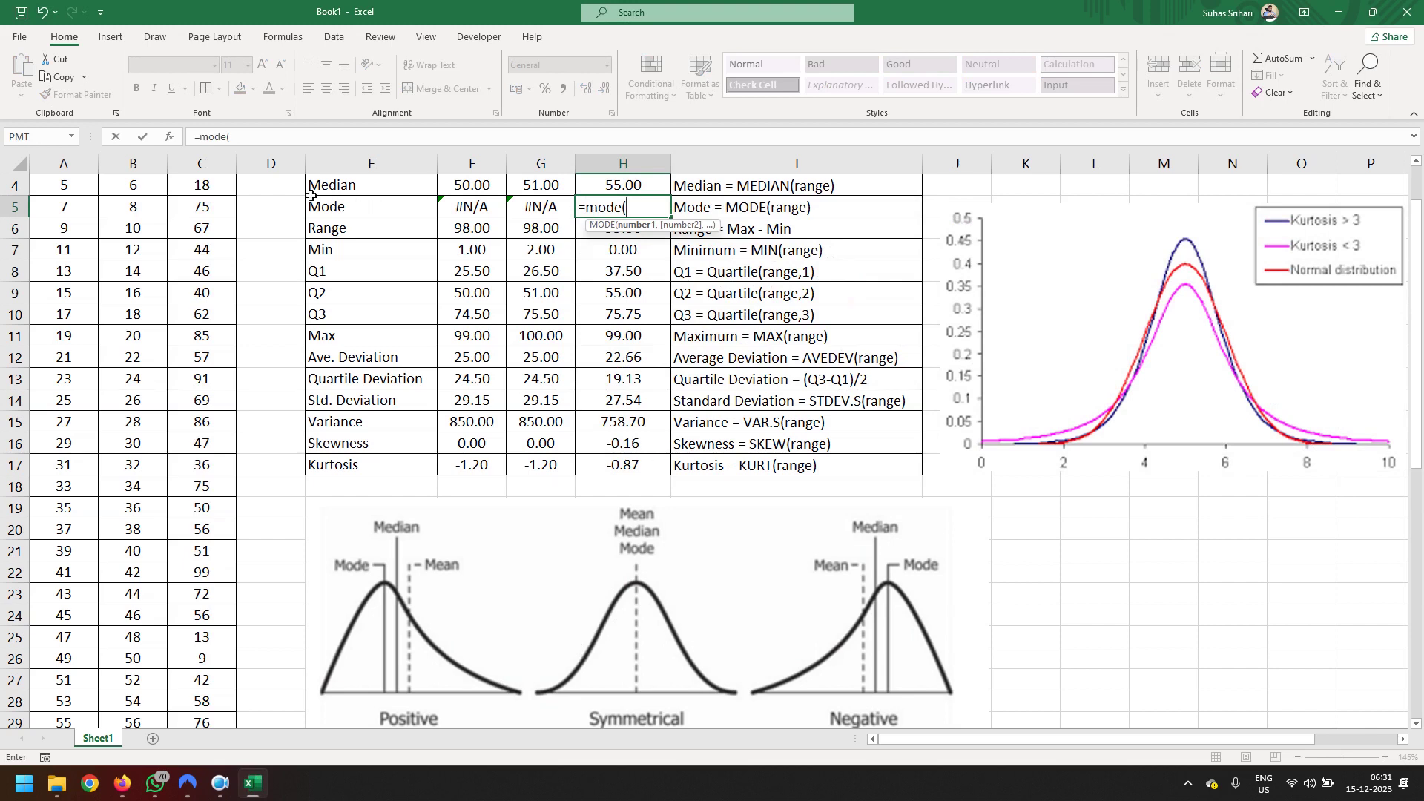
# Complete =MODE(C2:C51) in H5 so it shows 81, and center-align it.
pyautogui.scroll(1, 208, 201)
pyautogui.click(215, 214)
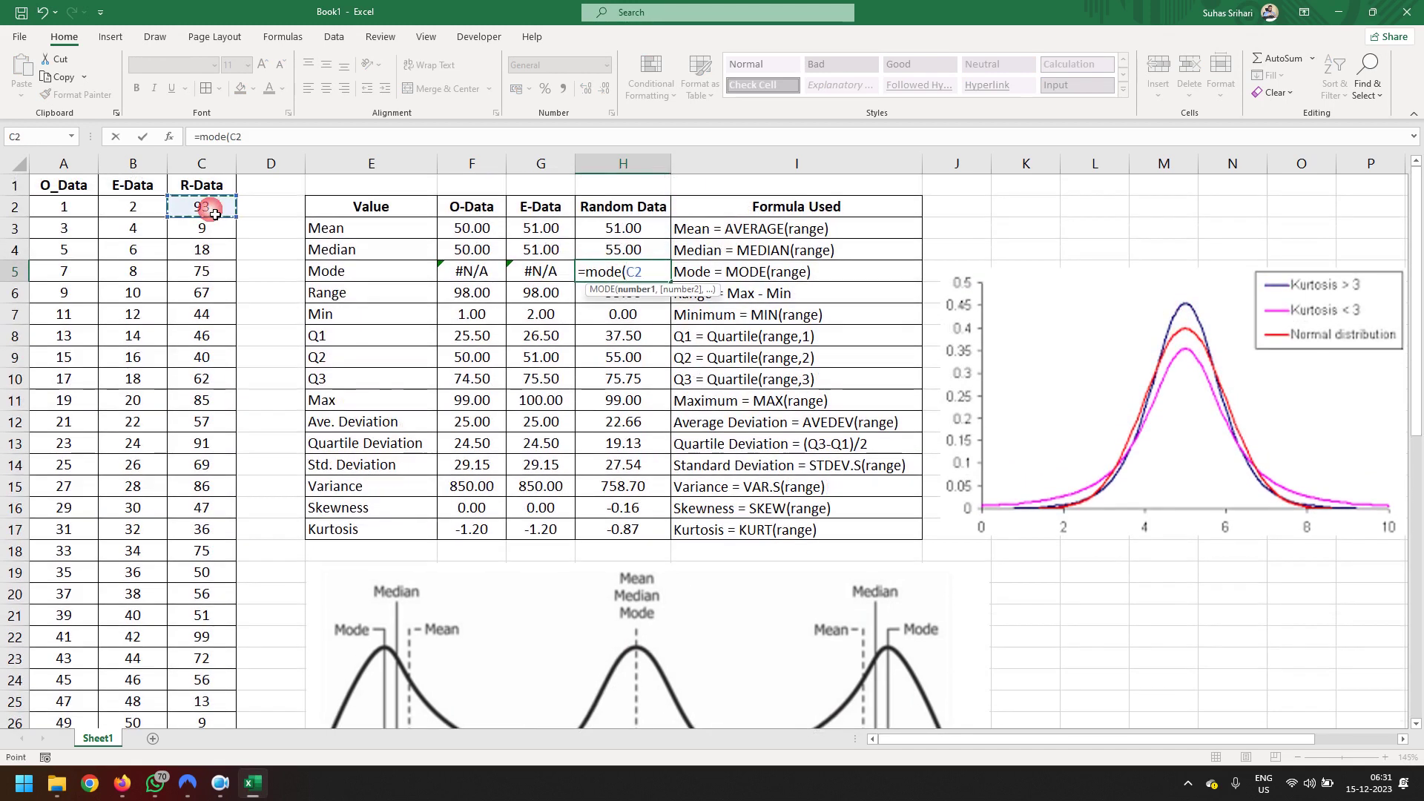
pyautogui.hotkey('ctrl', 'shift', 'Down')
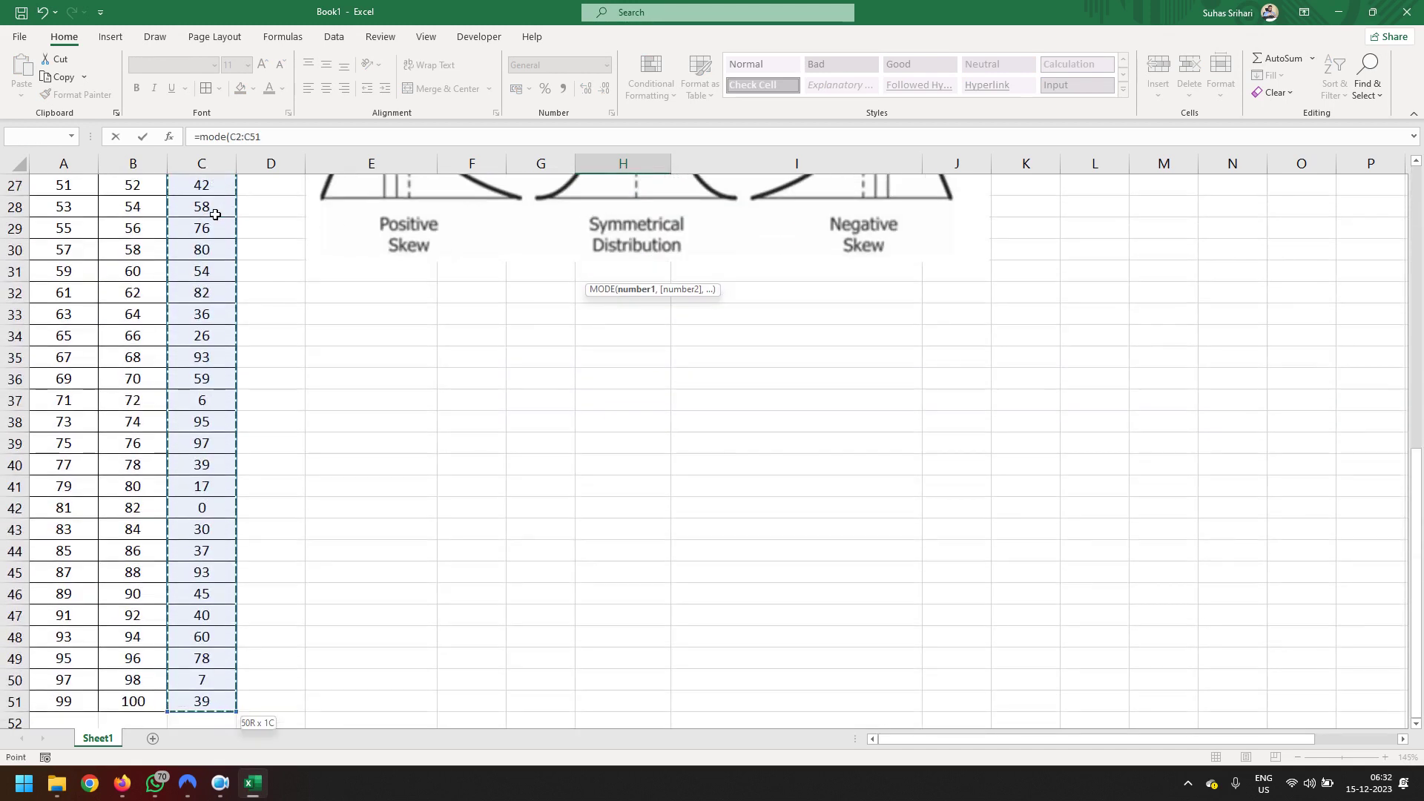
pyautogui.press('Return')
pyautogui.scroll(2, 805, 374)
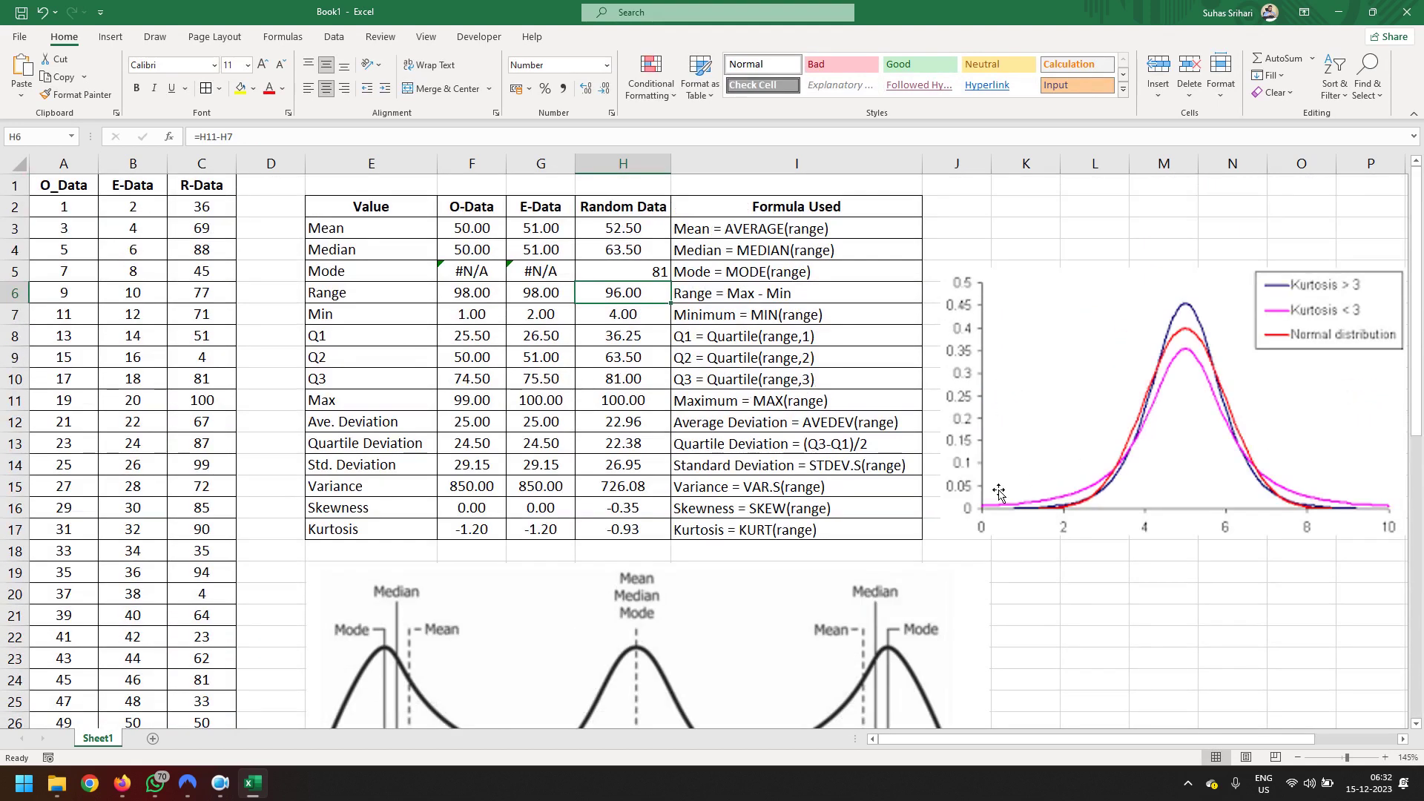
pyautogui.scroll(-1, 999, 492)
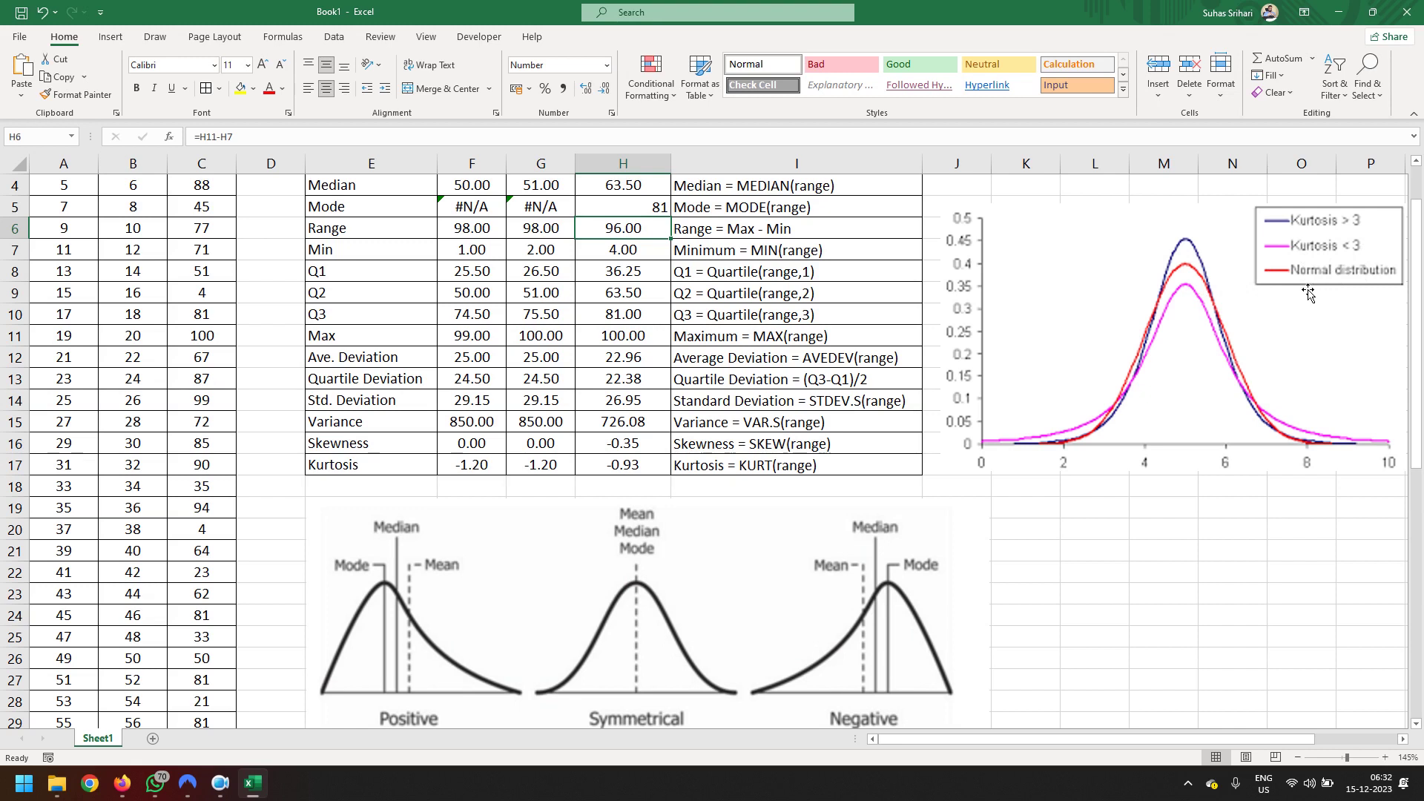
pyautogui.click(1217, 590)
pyautogui.click(621, 209)
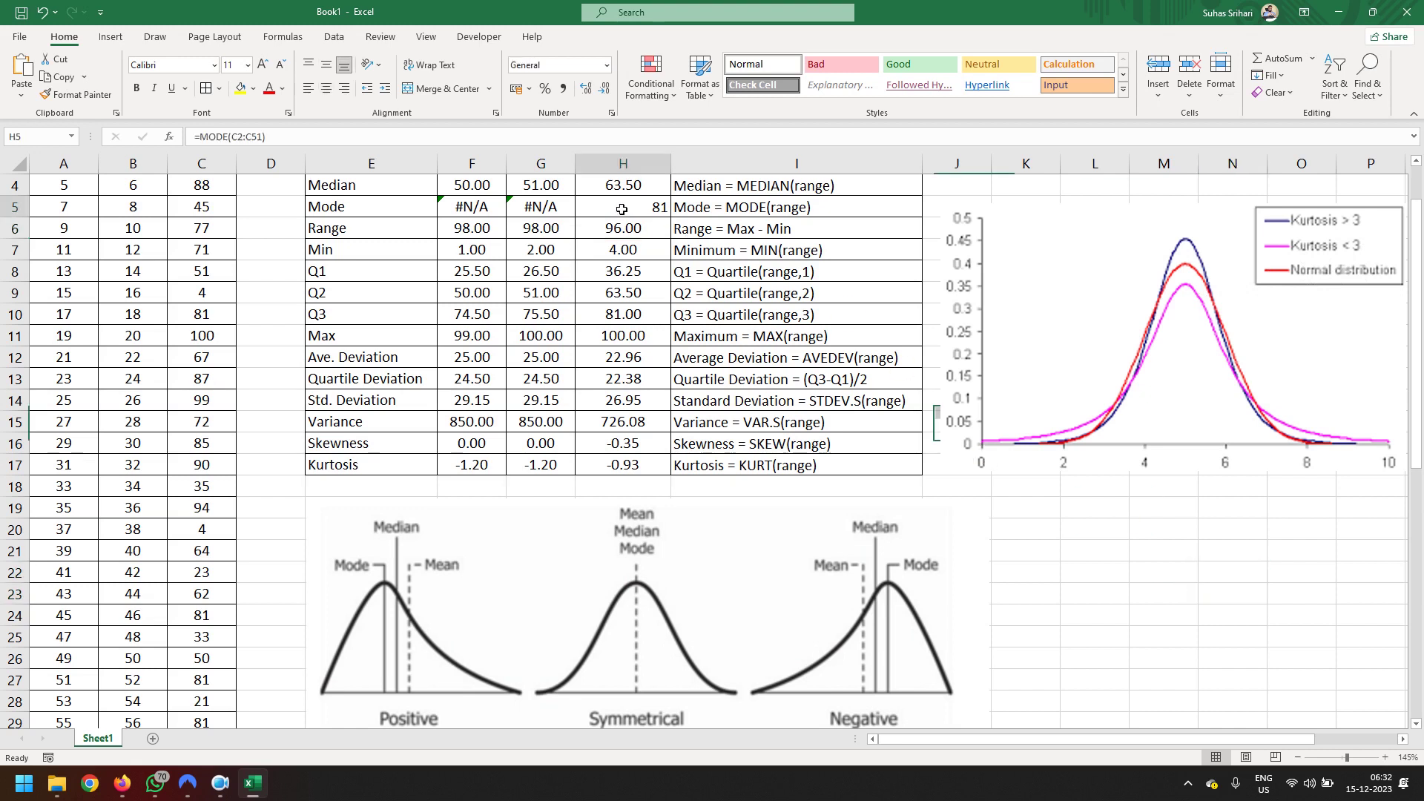
pyautogui.click(329, 89)
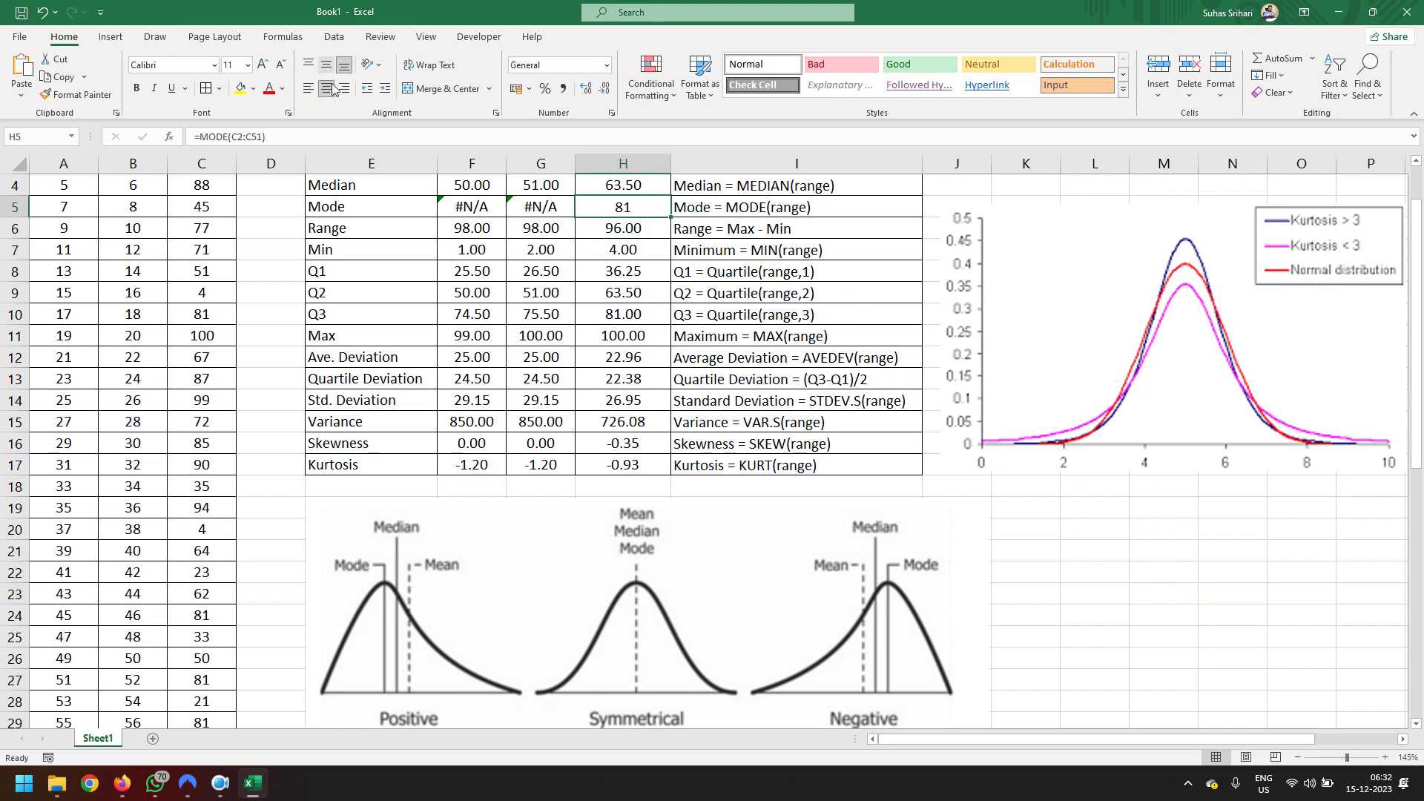
pyautogui.click(1150, 572)
# Enter the label 'Kurtosis_Value < 3' in cell L20.
pyautogui.click(1095, 529)
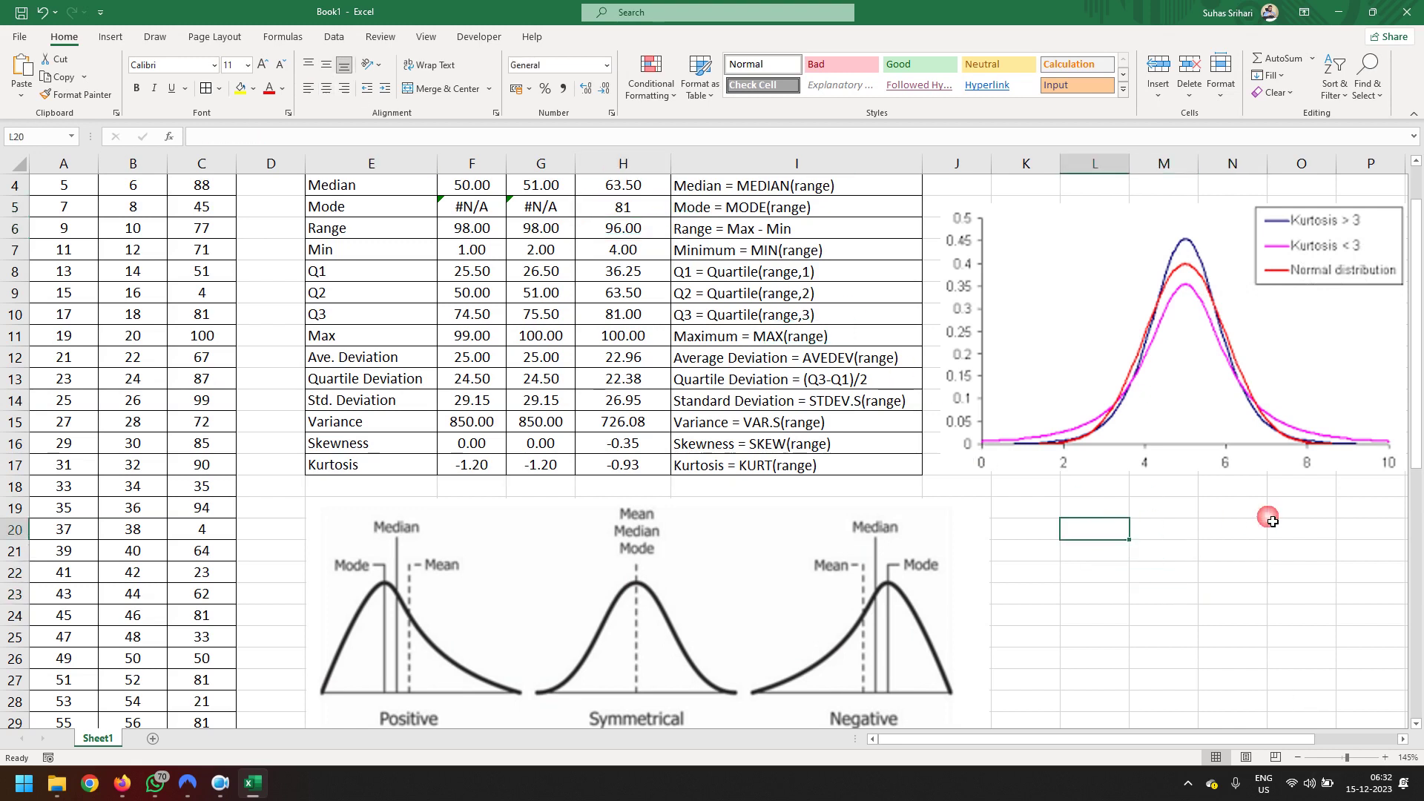
pyautogui.write('K')
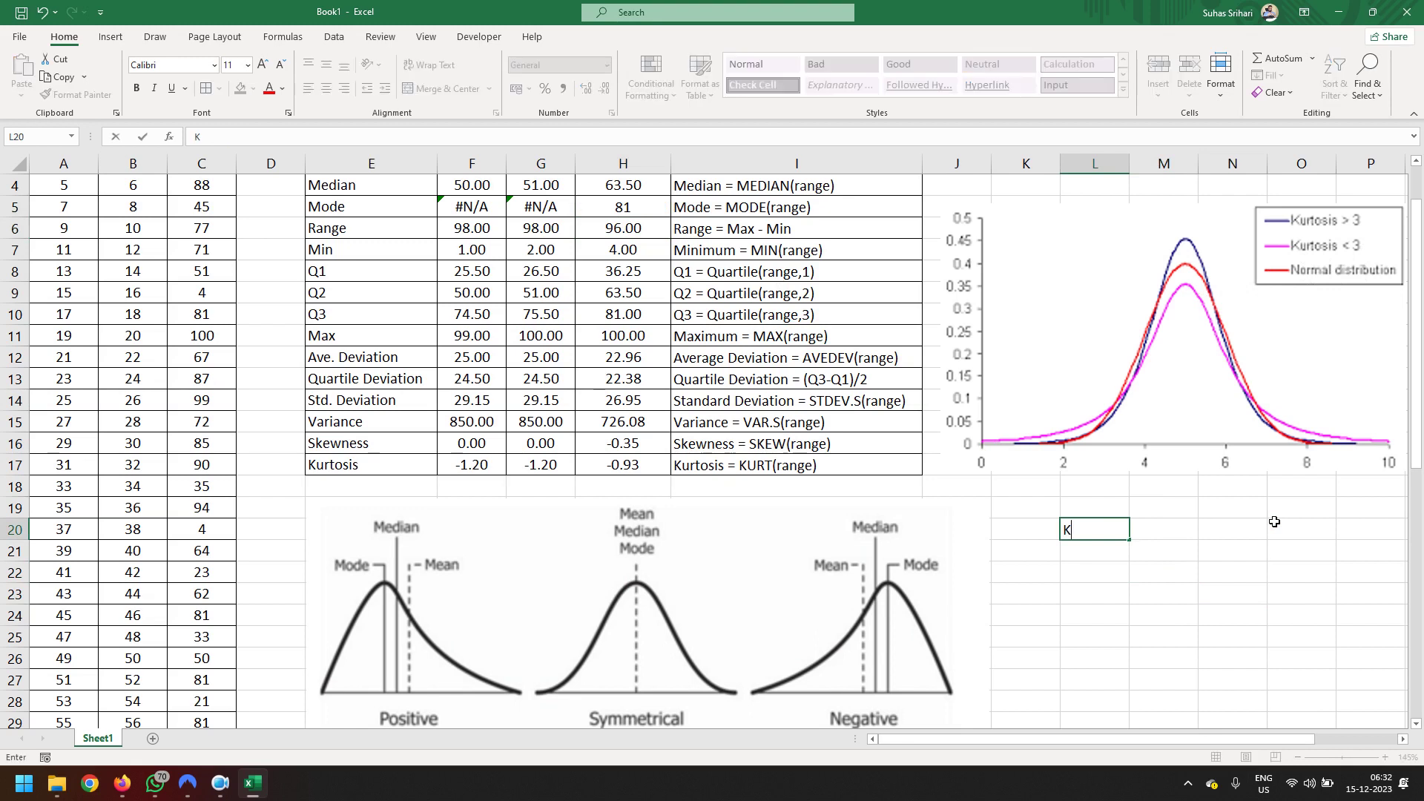
pyautogui.write('u')
pyautogui.write('rto')
pyautogui.write('s')
pyautogui.write('is <')
pyautogui.write('3')
pyautogui.write('_Val')
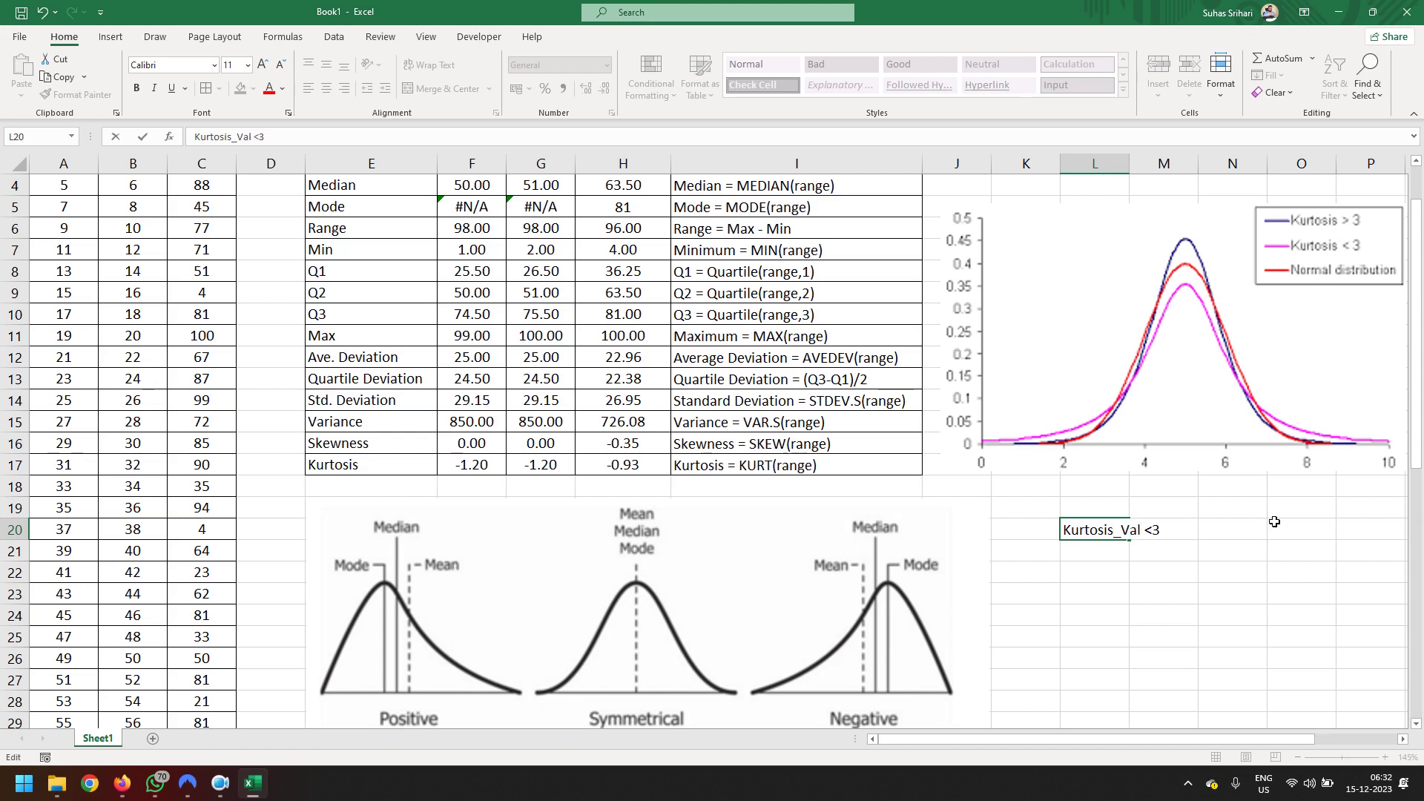
pyautogui.write('e')
pyautogui.write('u')
pyautogui.press('Return')
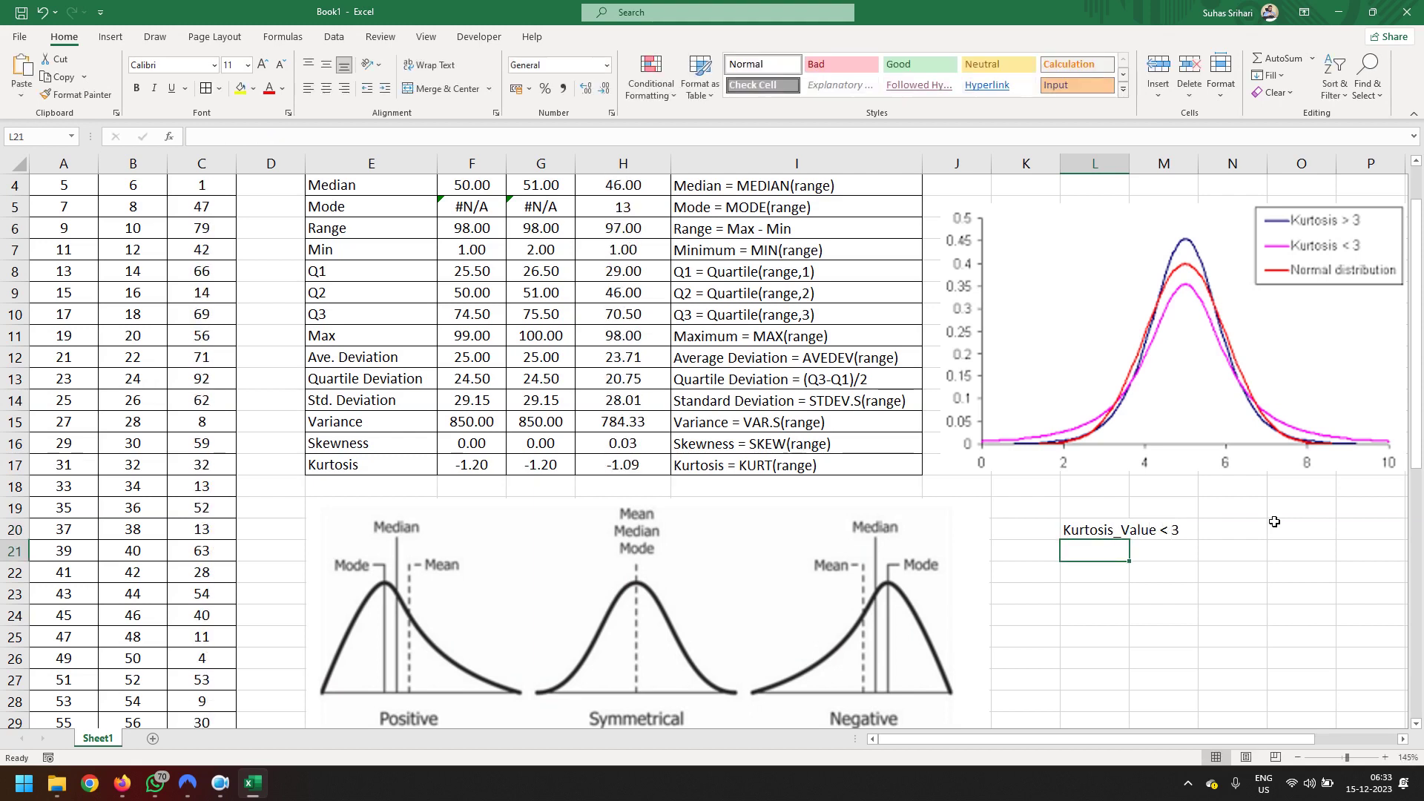
# Copy the label into L21 and edit it to read 'Kurtosis_Value > 3'.
pyautogui.click(1086, 532)
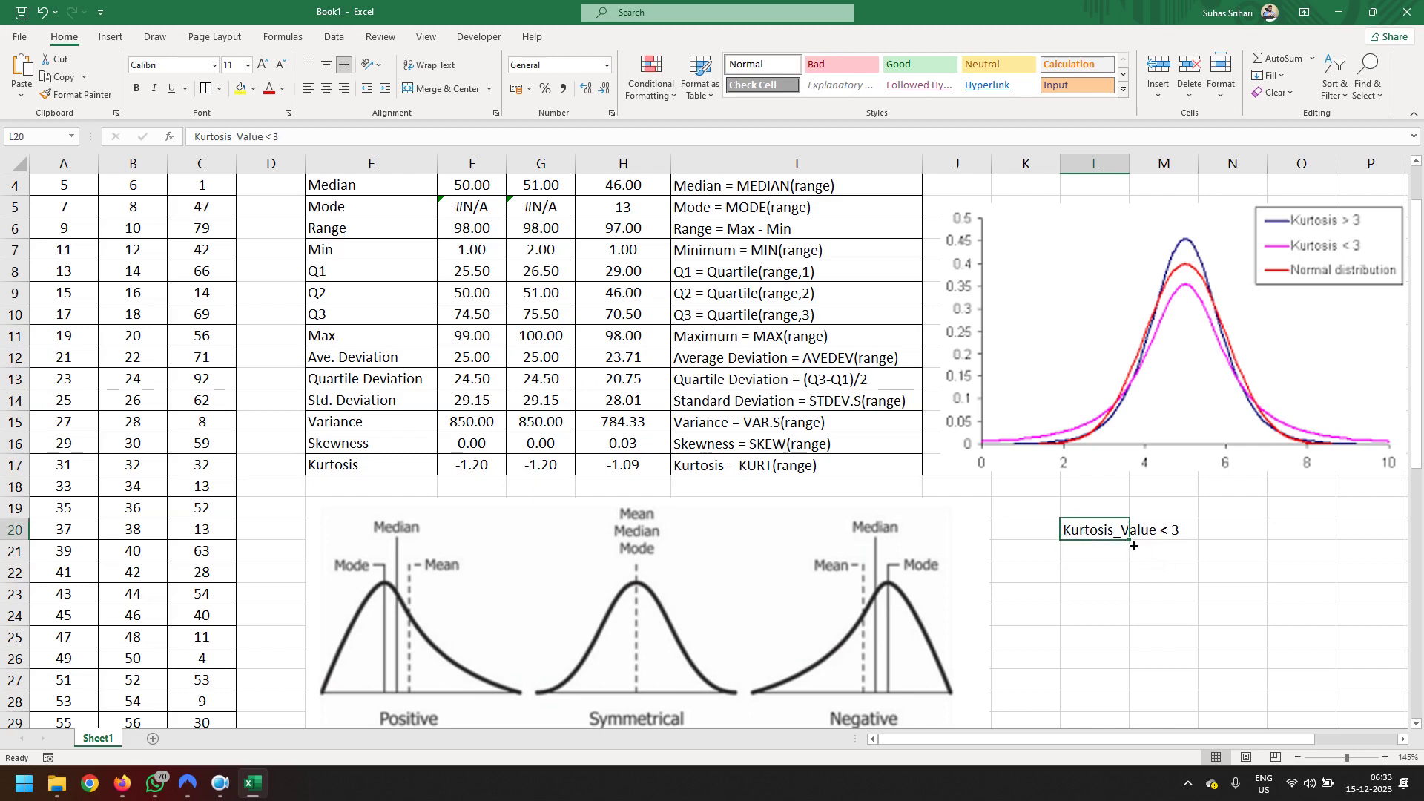
pyautogui.moveTo(1134, 545); pyautogui.dragTo(1133, 561)
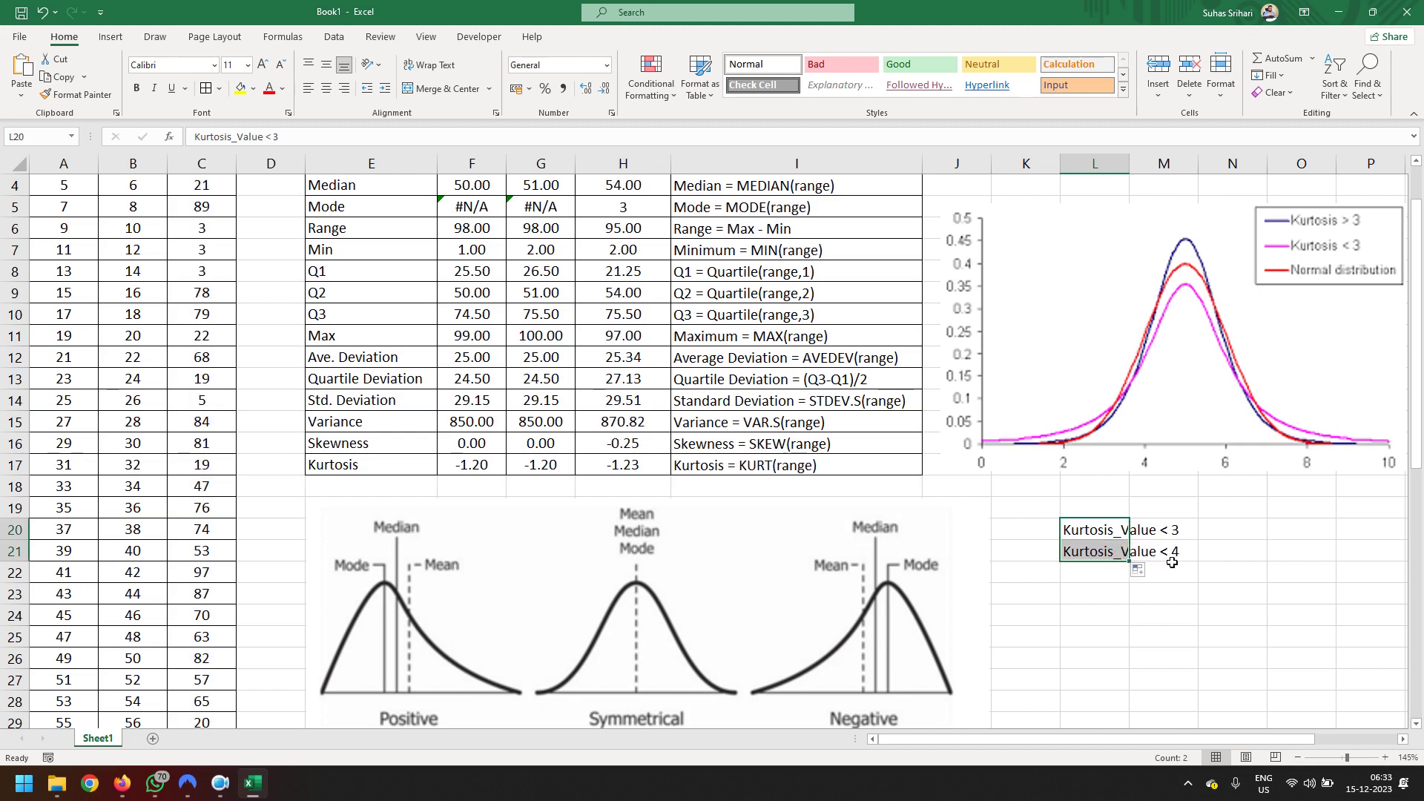
pyautogui.click(1166, 555)
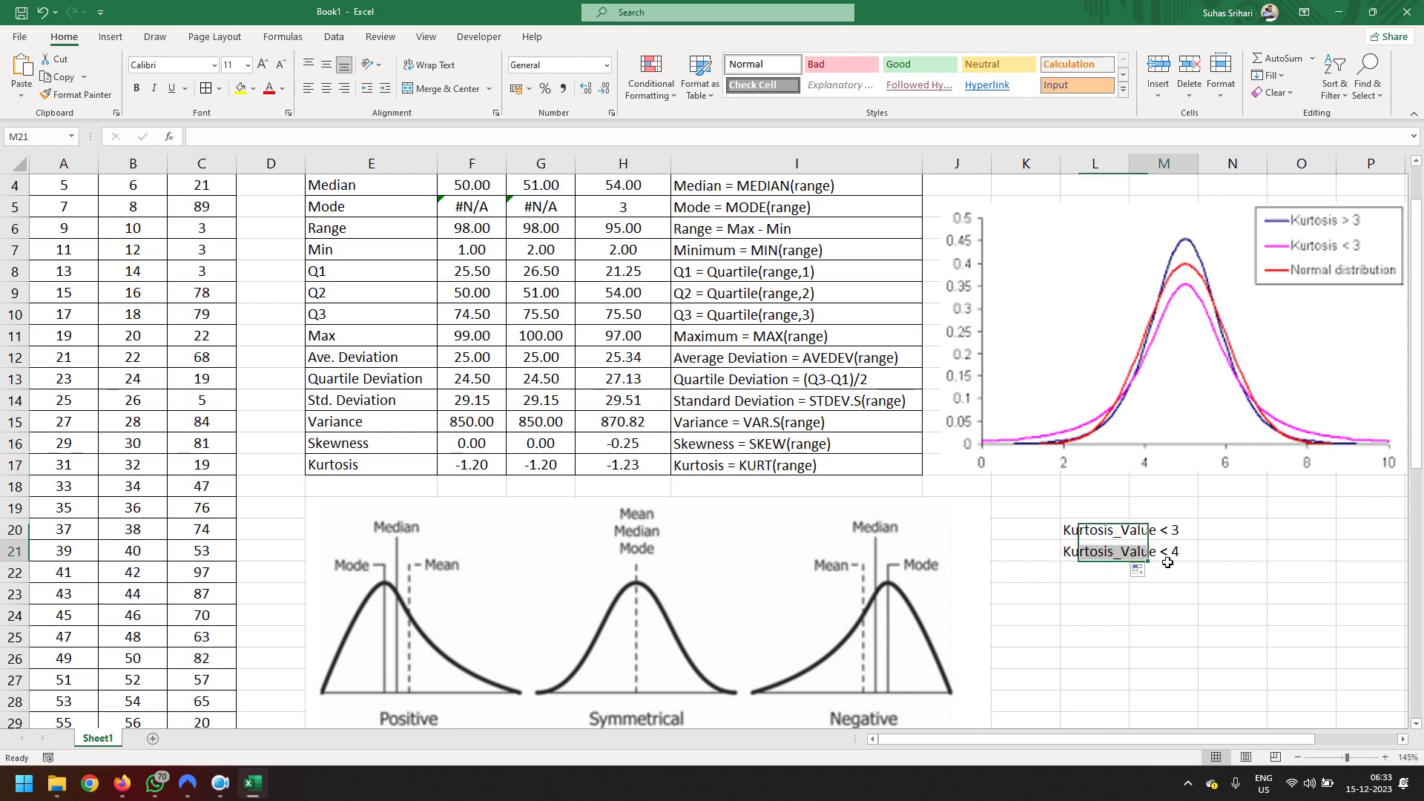
pyautogui.click(1115, 557)
pyautogui.doubleClick(1115, 553)
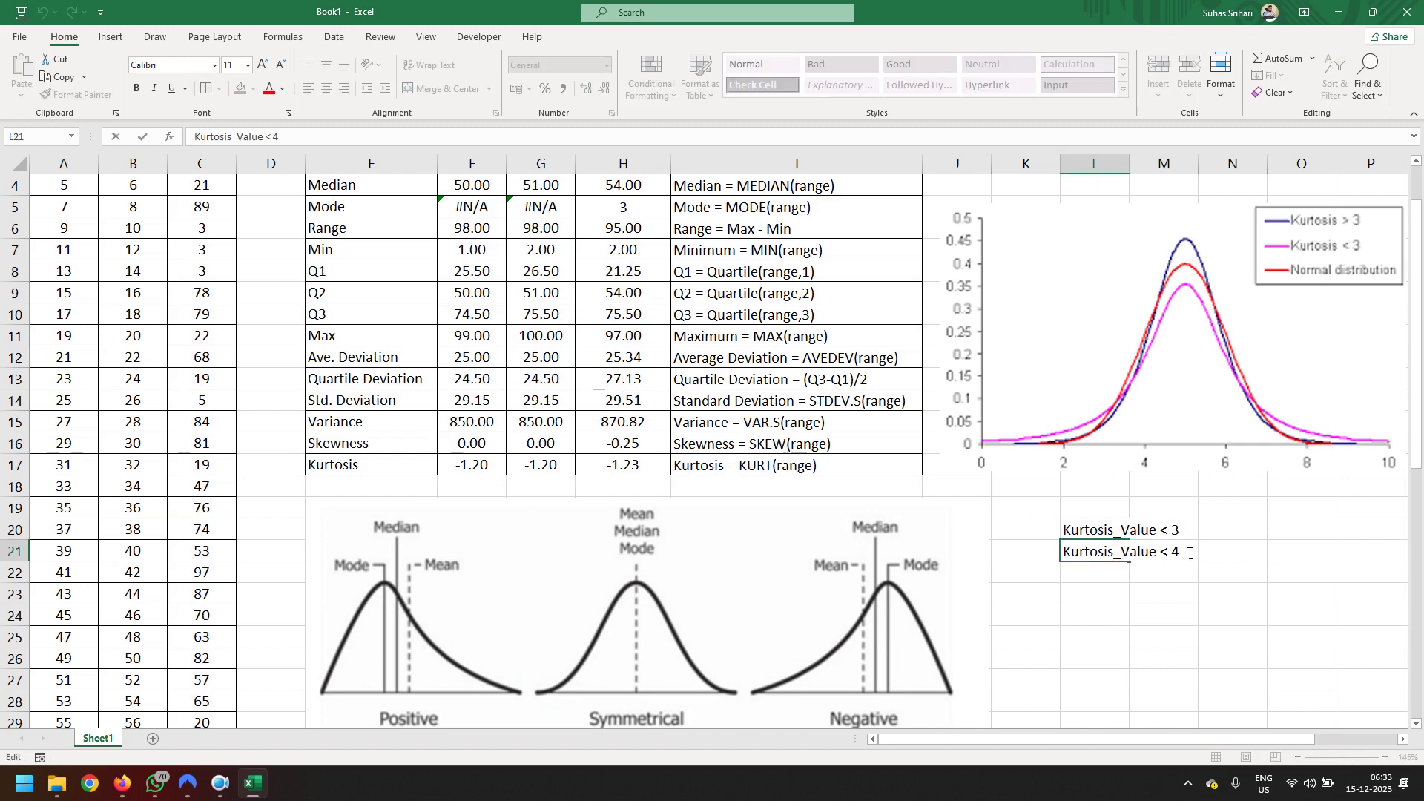
pyautogui.hotkey('shift', 'Left')
pyautogui.write('>')
pyautogui.press('Delete')
pyautogui.write('3')
pyautogui.press('Return')
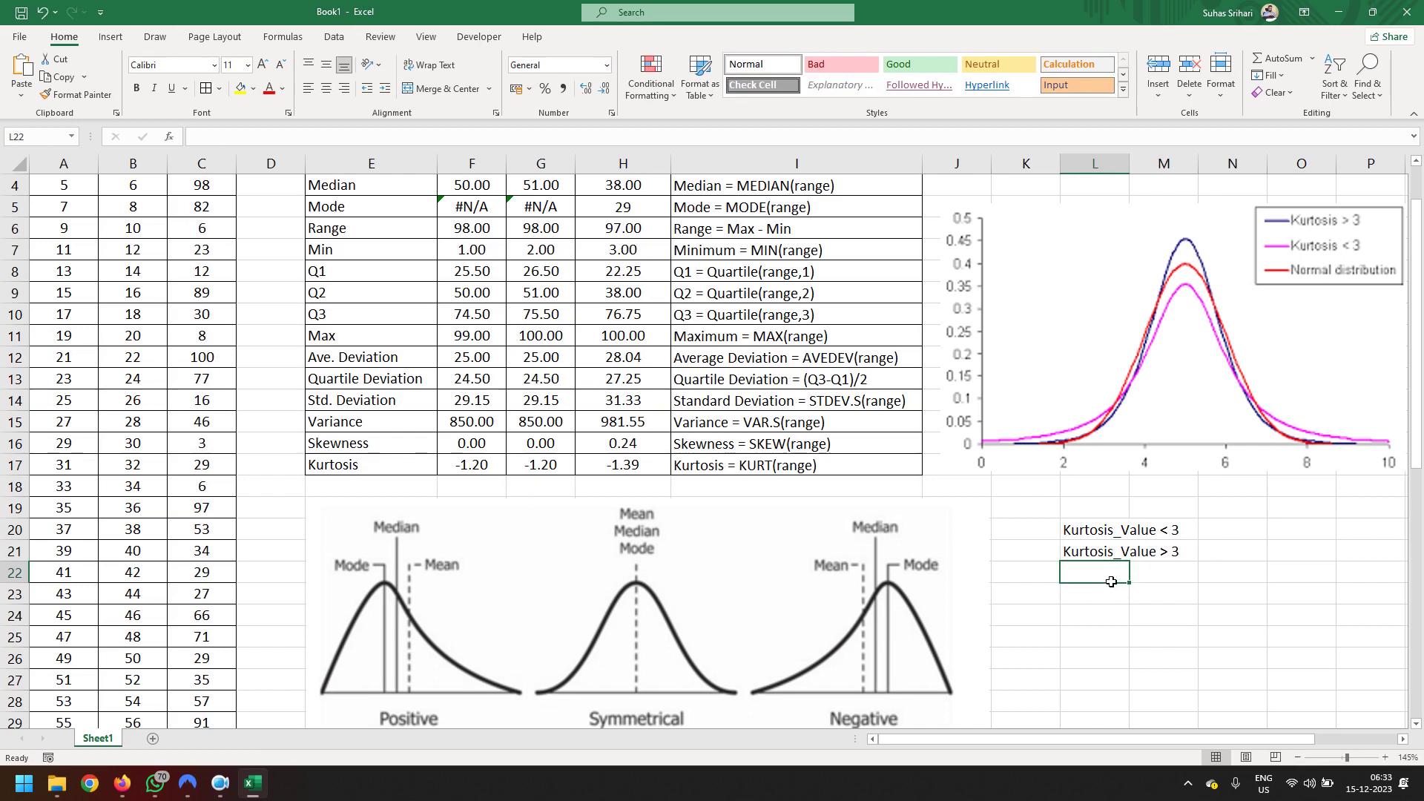
# Enter 'Kurtosis_Value = 3' in L22 below the other two conditions.
pyautogui.write('Kurto')
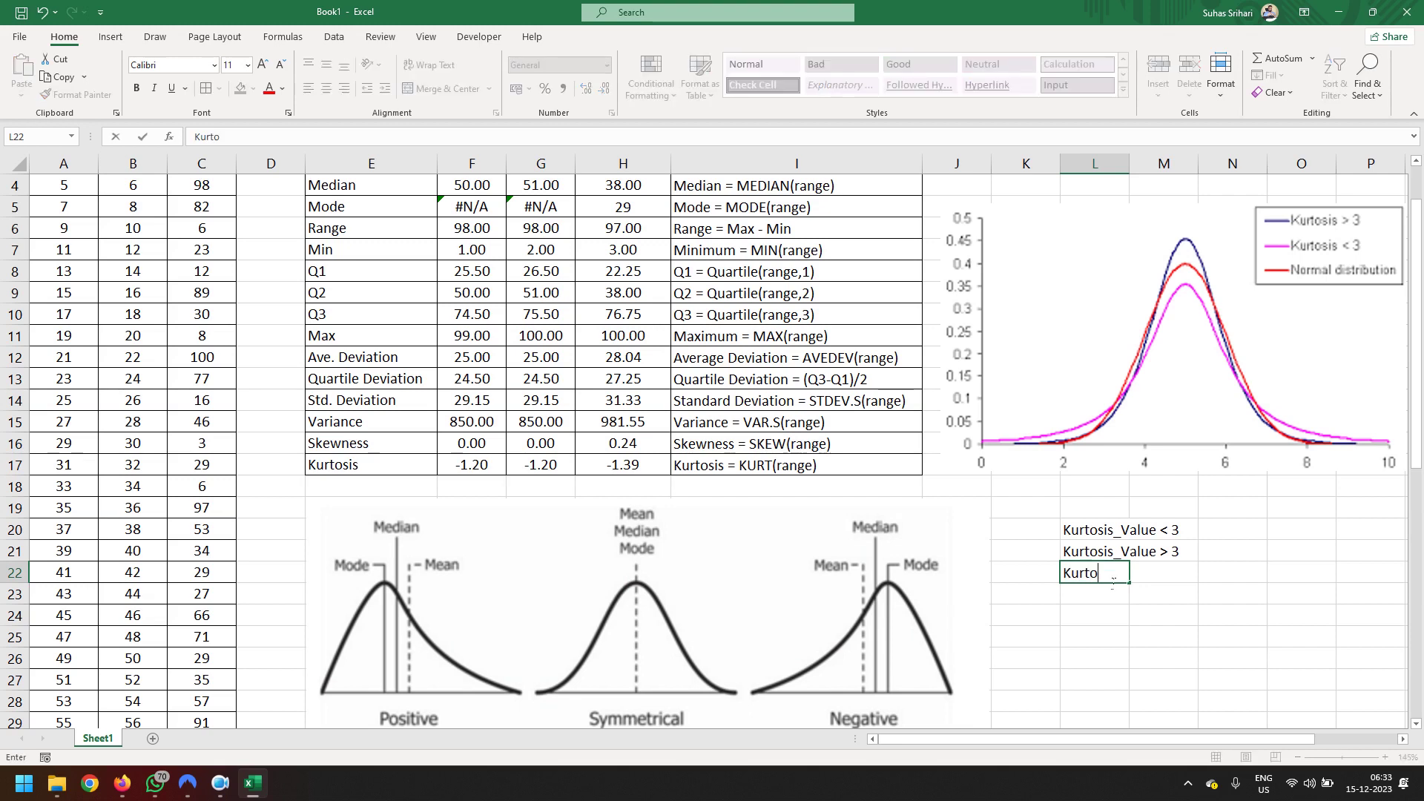
pyautogui.write('sis_')
pyautogui.write('Value = ')
pyautogui.write('3')
pyautogui.press('Return')
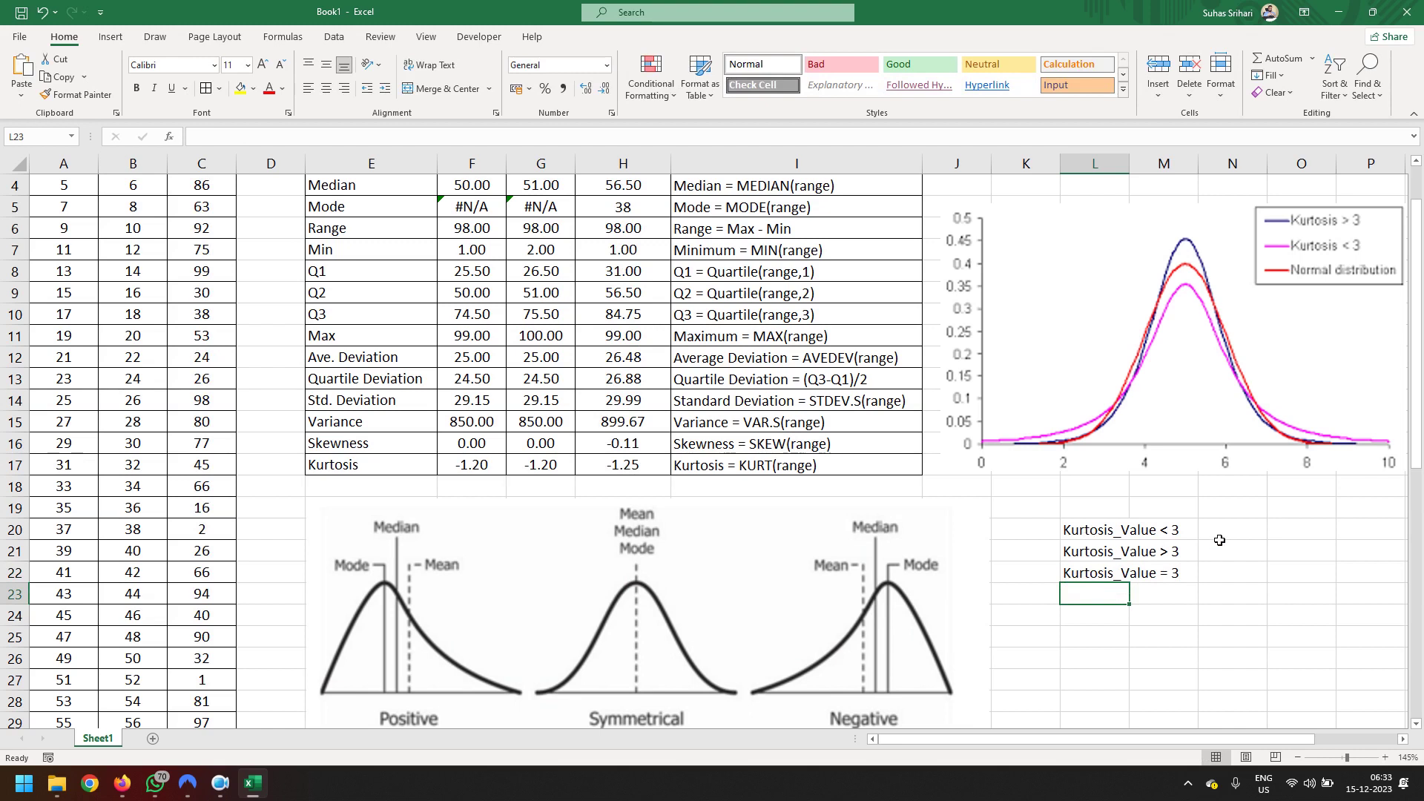
pyautogui.click(1219, 542)
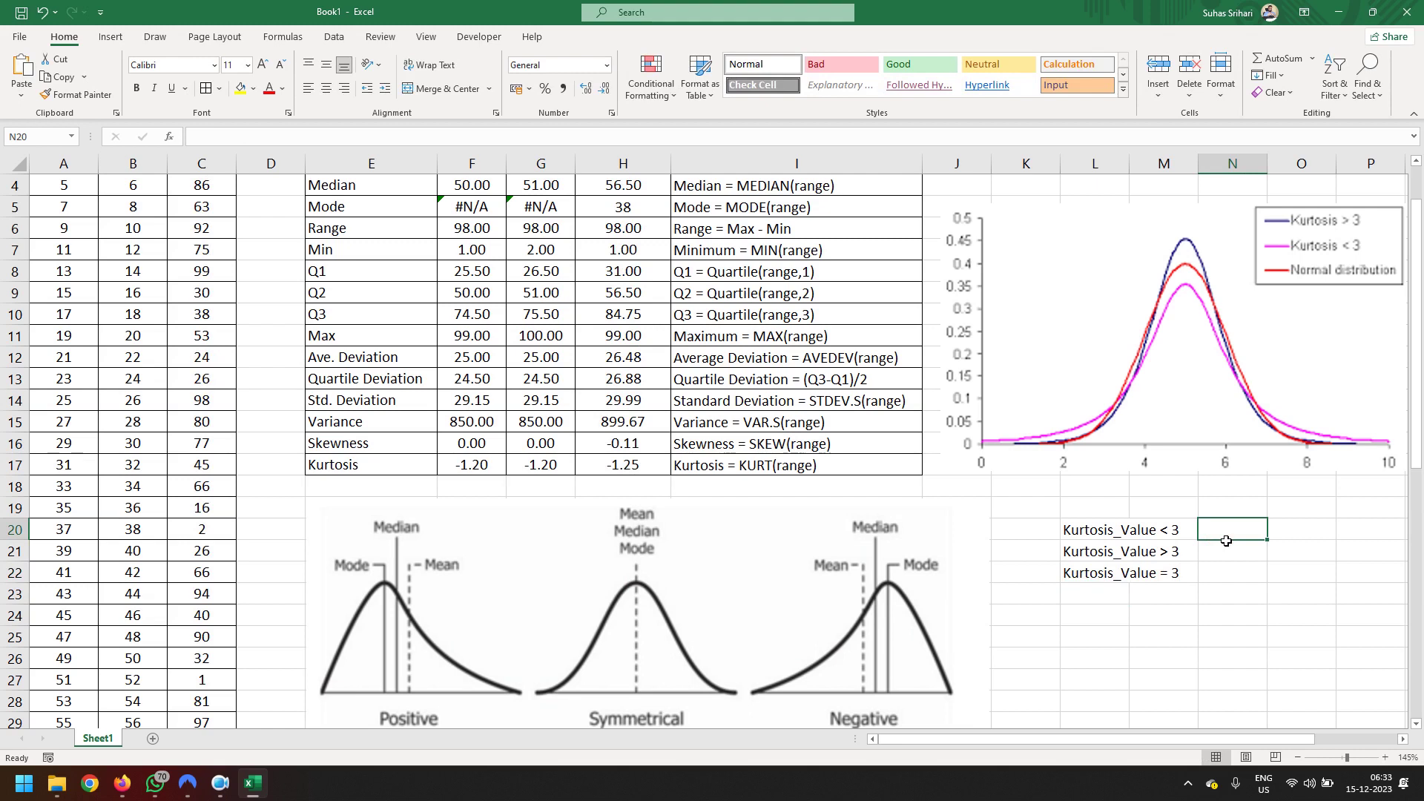
# Enter 'Platykurtic Distributio', 'Leptokurtic Distribution' and 'Mesokurtic/Normal Distribution' in N20:N22.
pyautogui.write('P')
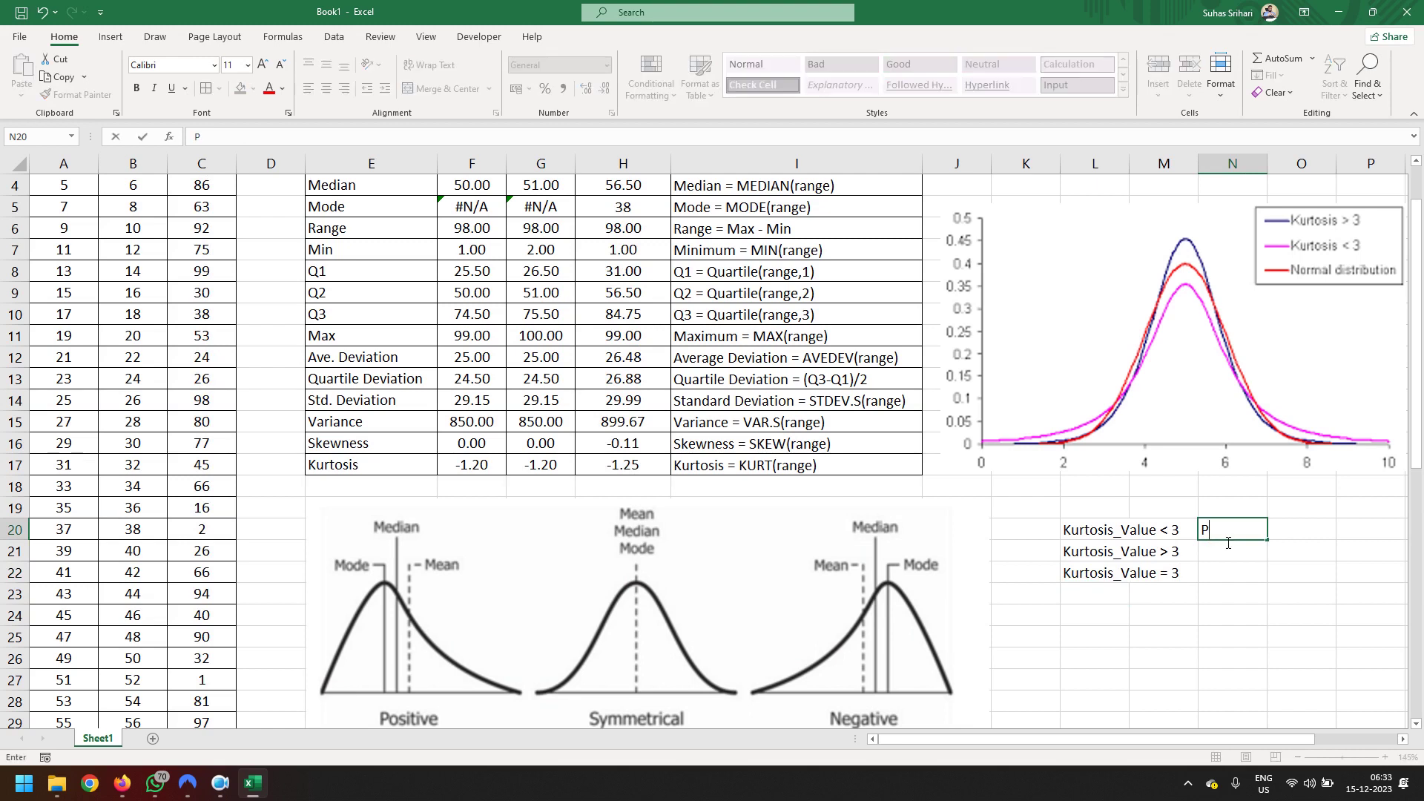
pyautogui.write('laty')
pyautogui.write('kur')
pyautogui.write('tic Distri')
pyautogui.write('butio')
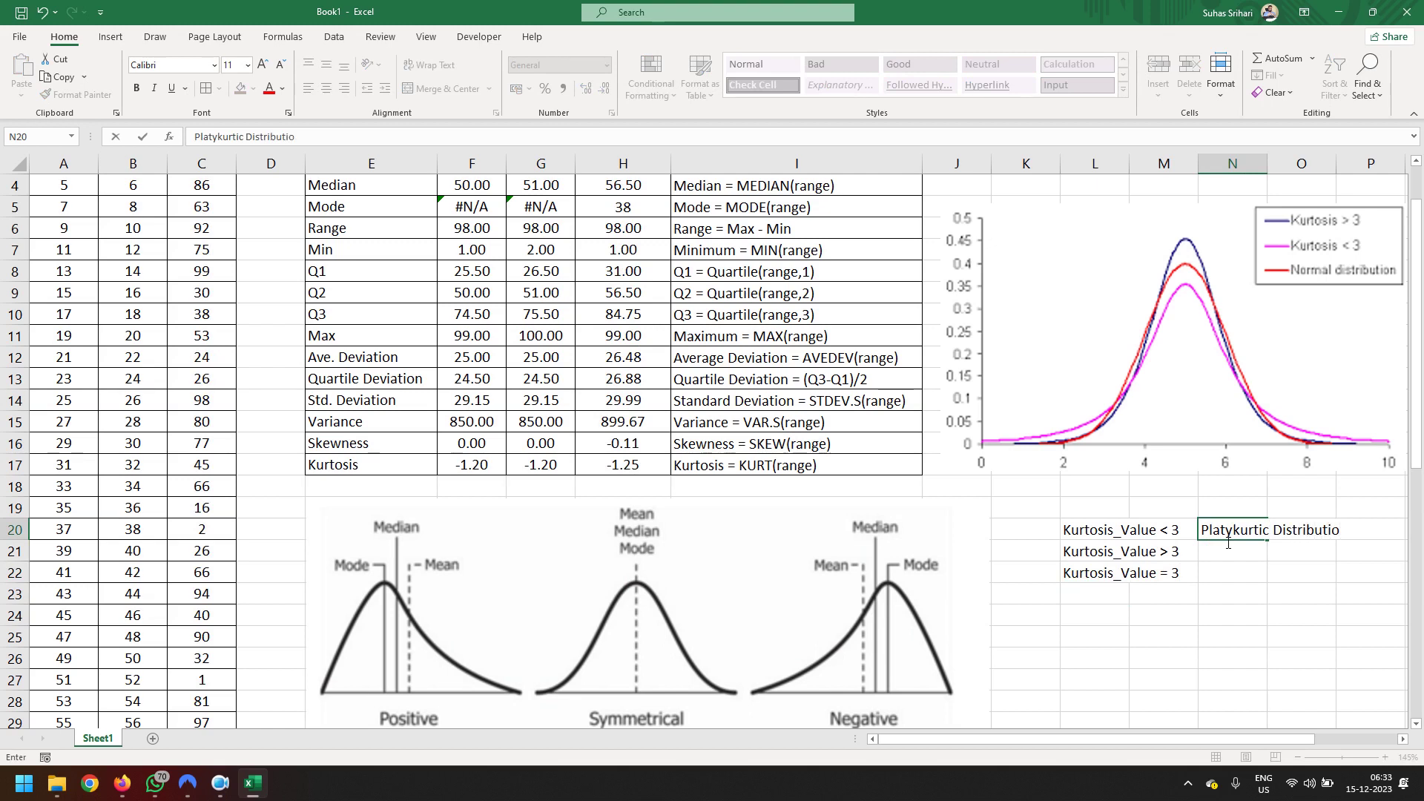
pyautogui.press('Return')
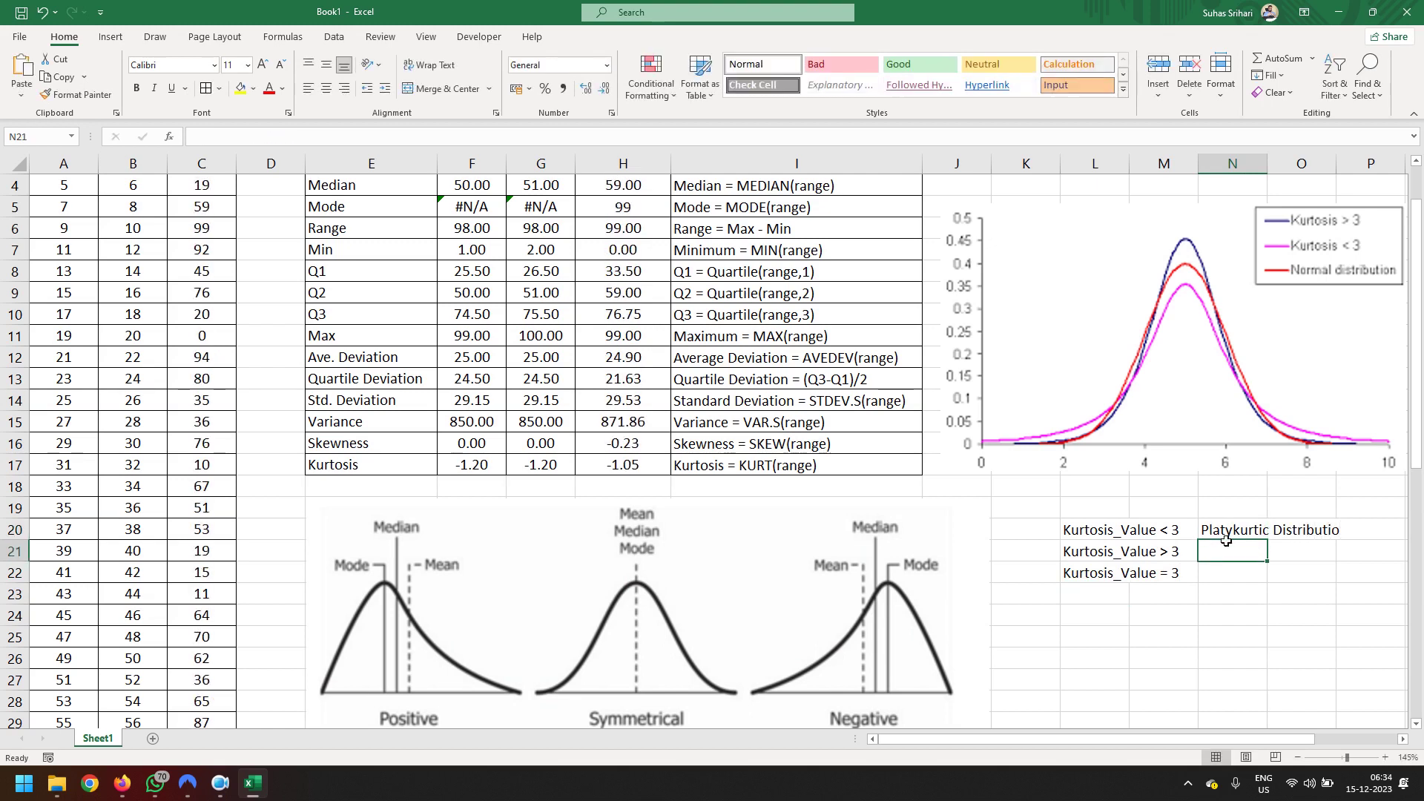
pyautogui.write('Le')
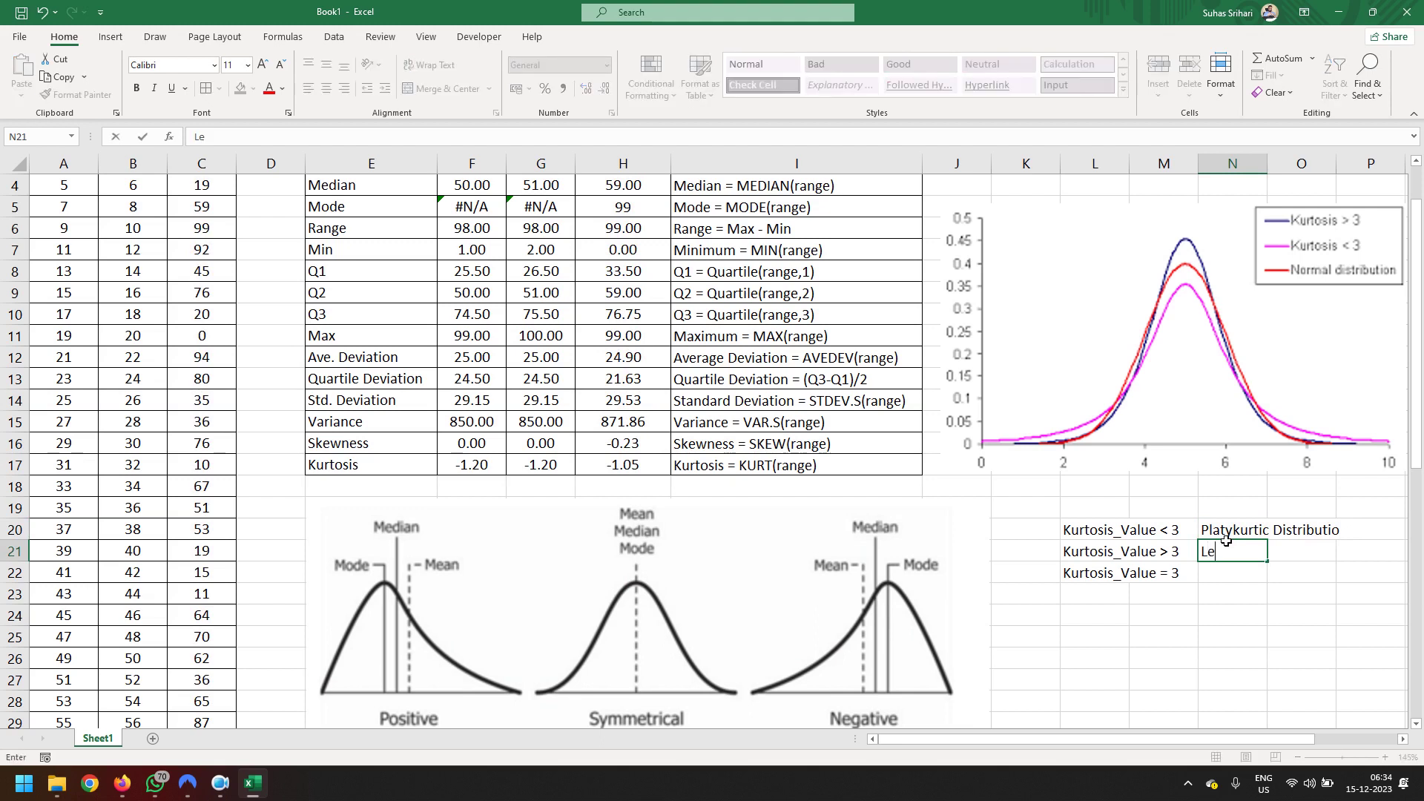
pyautogui.write('pto')
pyautogui.write('kurti')
pyautogui.write('c Dis')
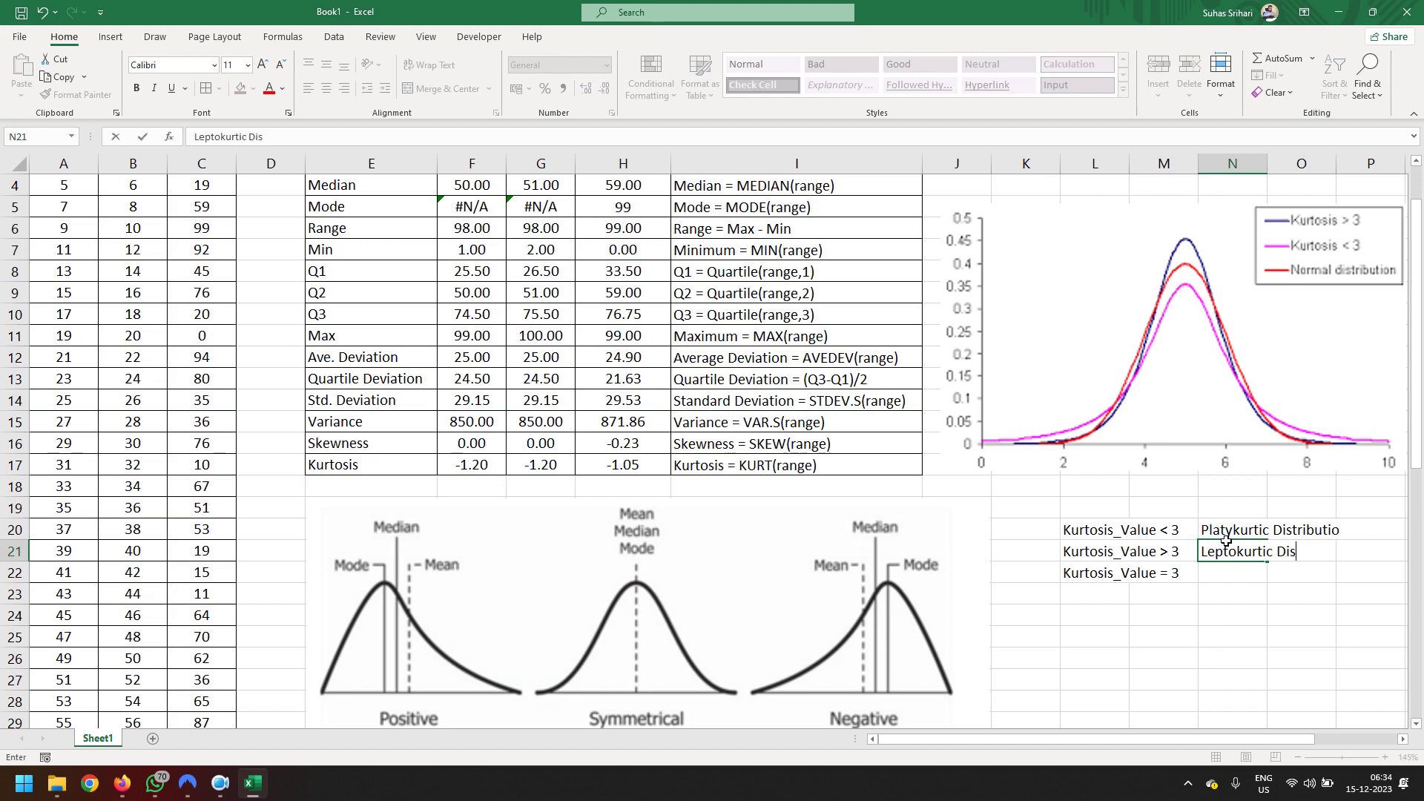
pyautogui.write('tribut')
pyautogui.write('ion')
pyautogui.press('Return')
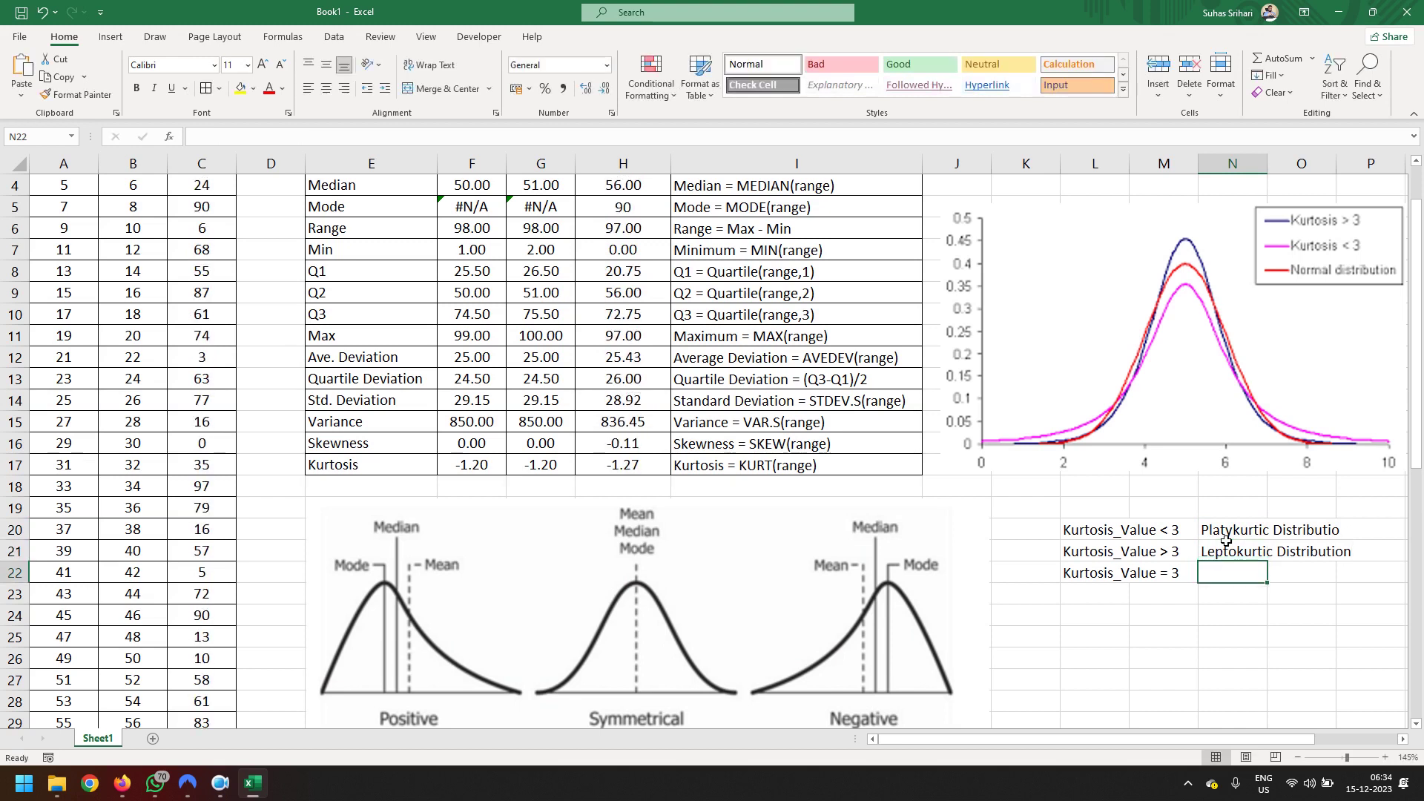
pyautogui.write('Mes')
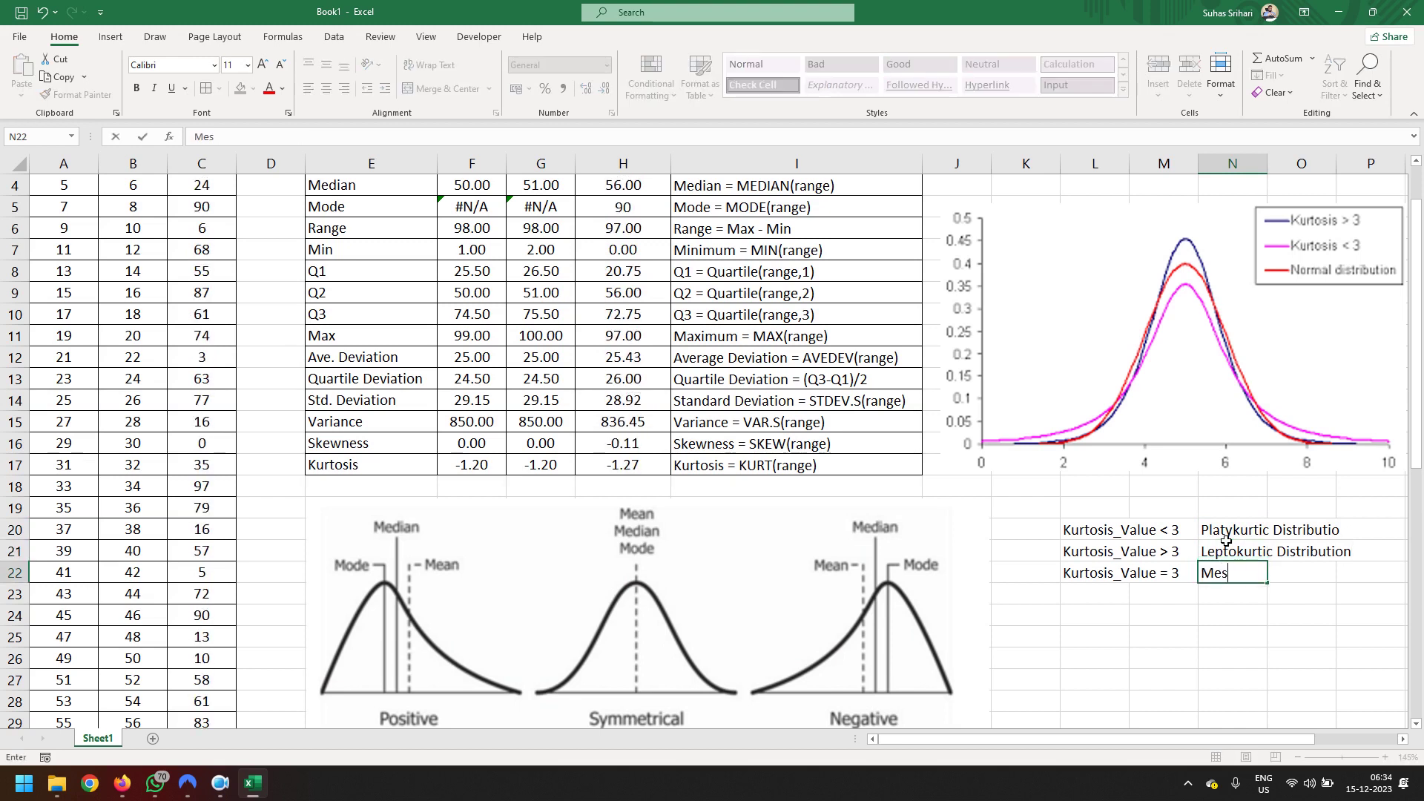
pyautogui.write('okurtic ')
pyautogui.write('Dis')
pyautogui.write('trib')
pyautogui.write('u')
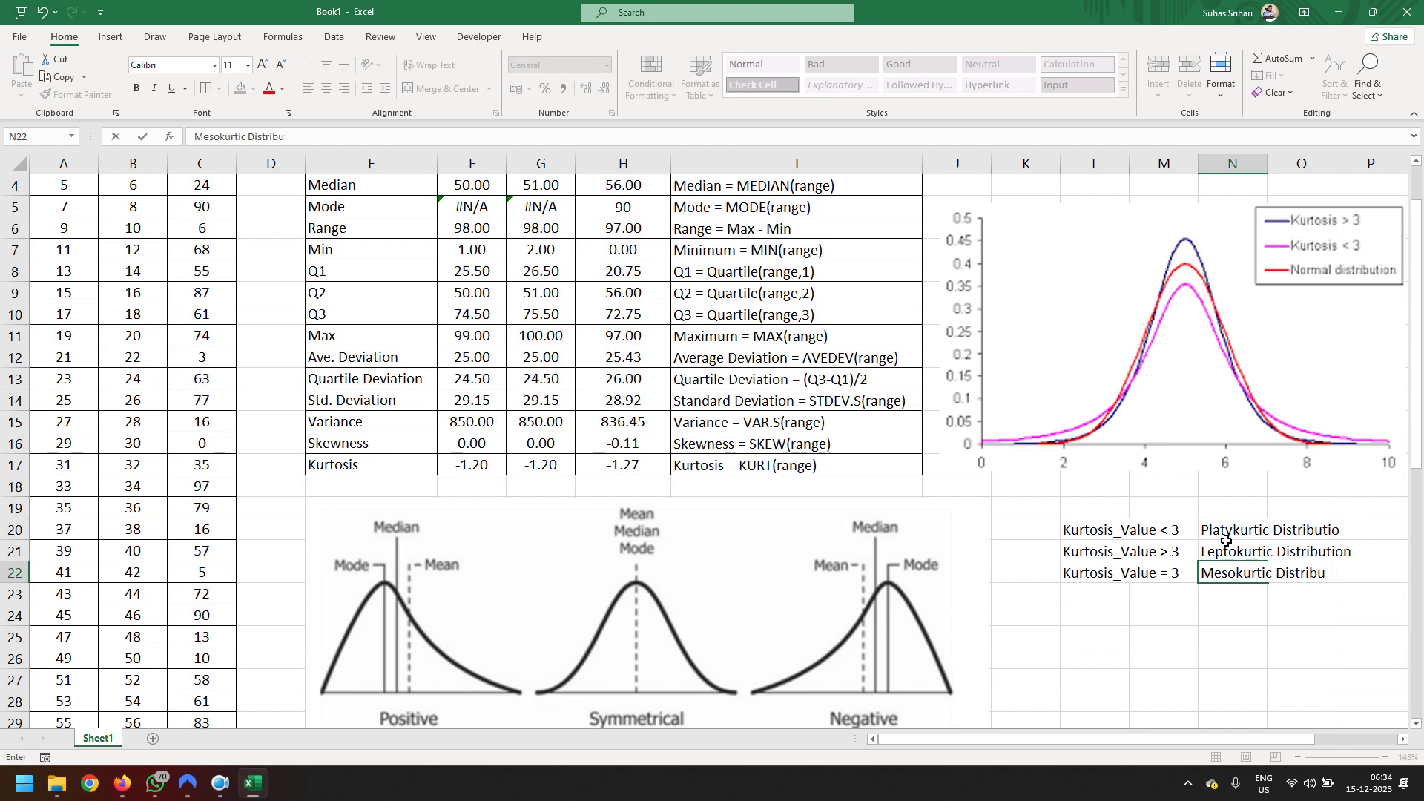
pyautogui.write('tion')
pyautogui.write('/')
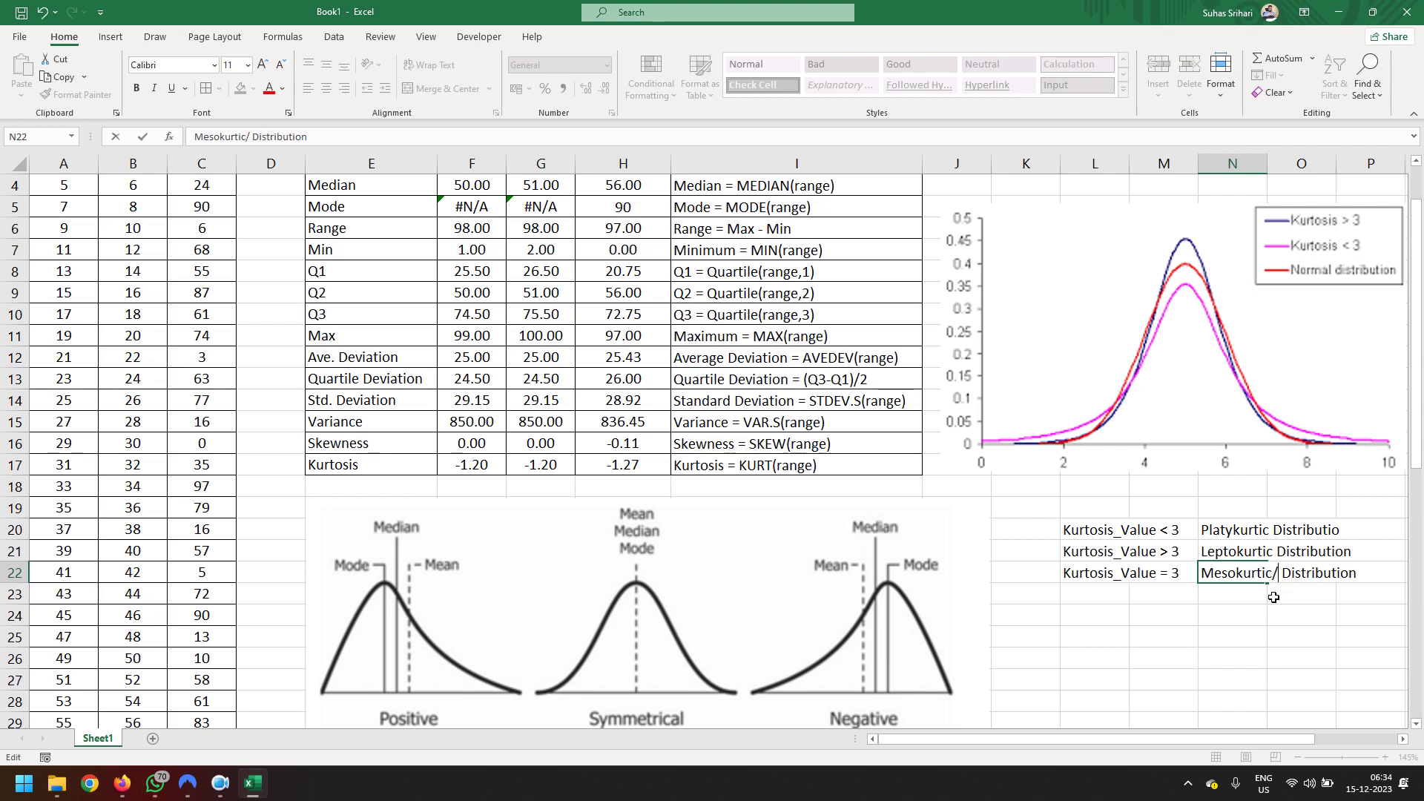
pyautogui.write('Normal')
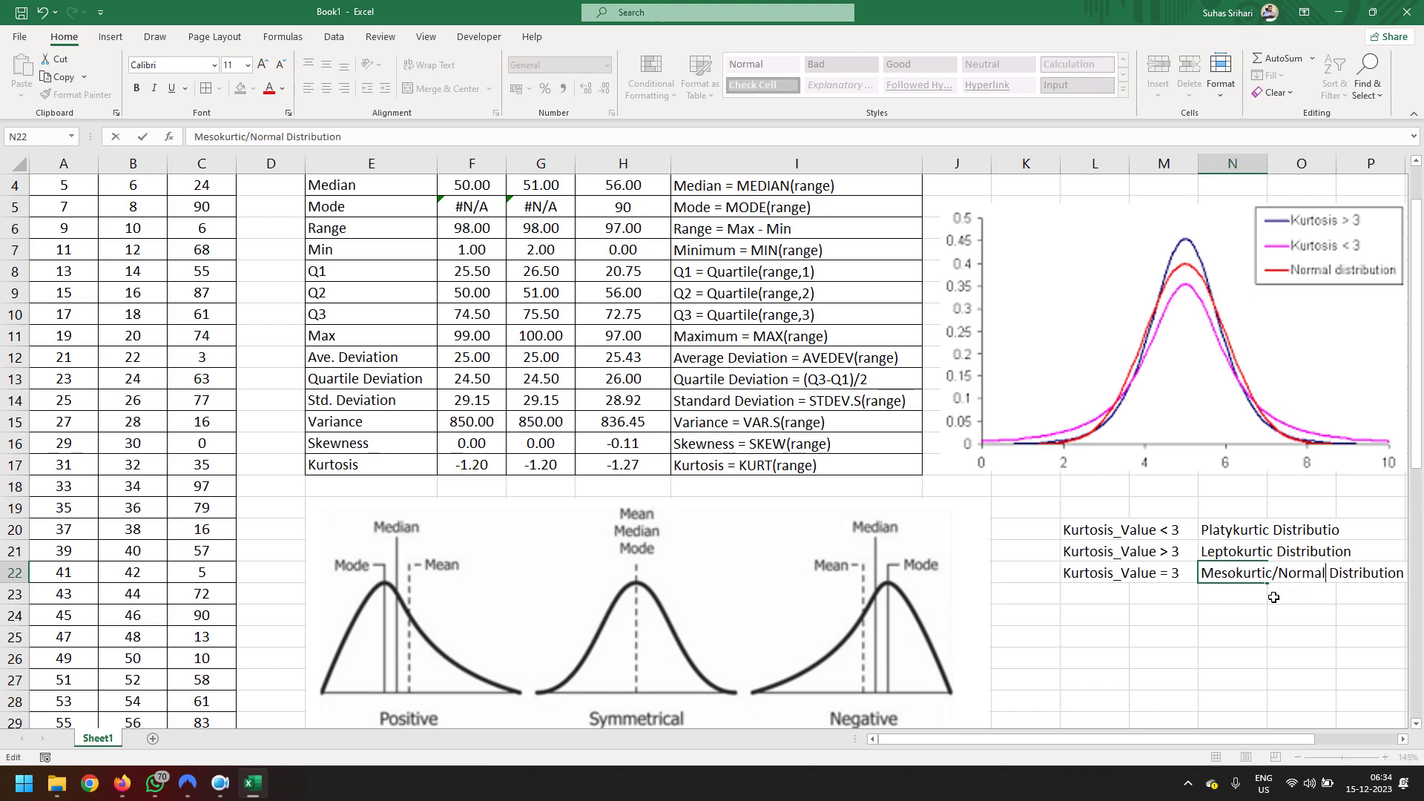
pyautogui.press('Return')
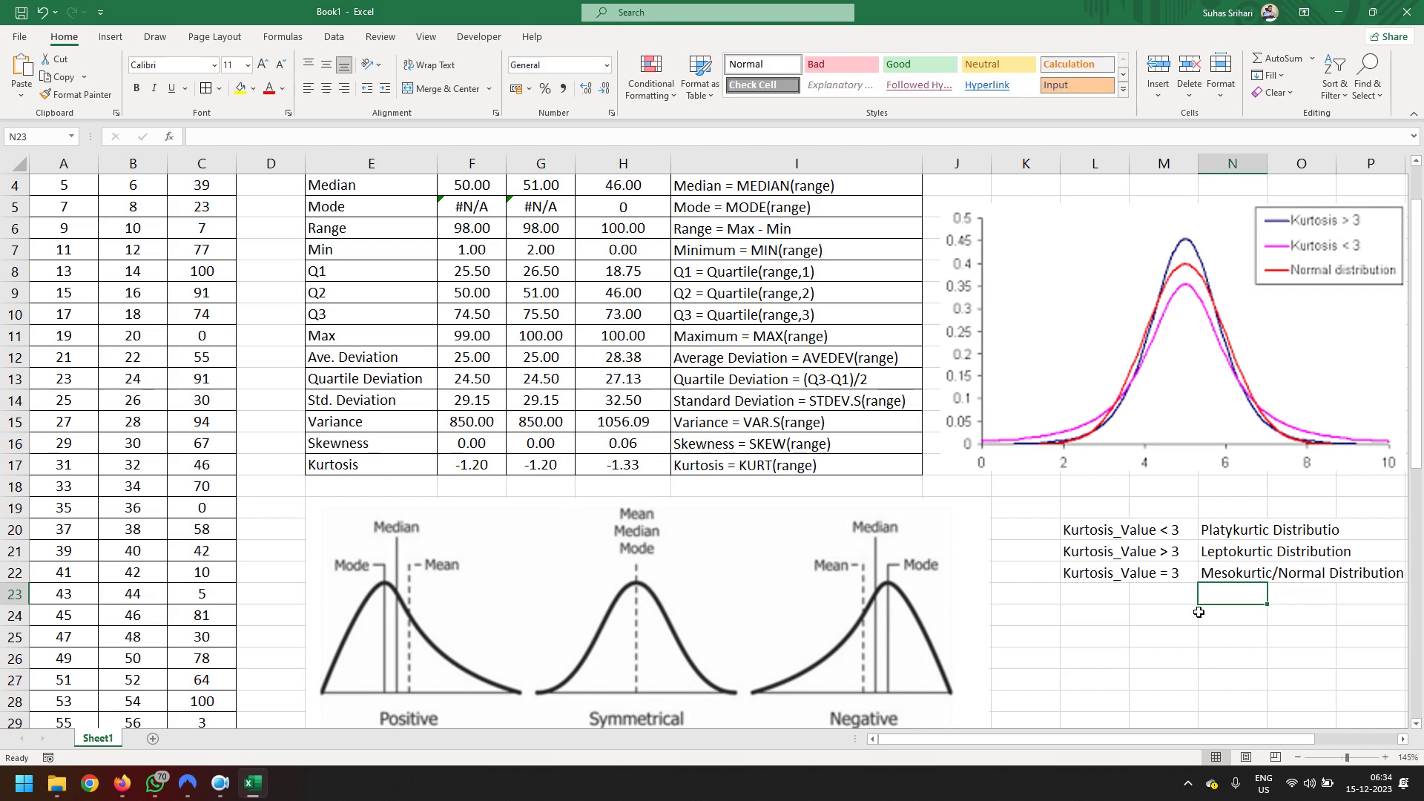
# Re-enter the RANDBETWEEN formulas down column C from C4 to generate new random values.
pyautogui.click(222, 194)
pyautogui.doubleClick(226, 195)
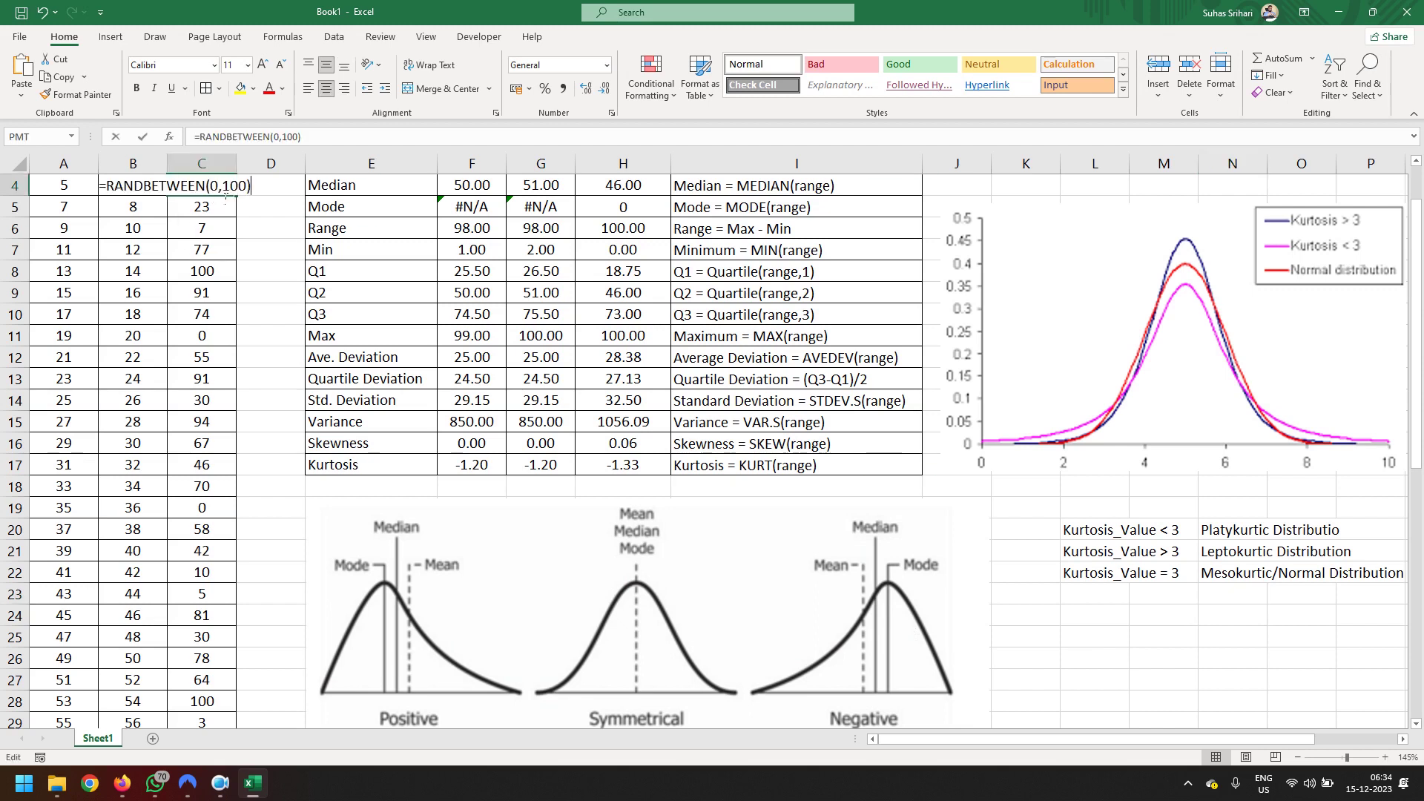
pyautogui.press('Return')
pyautogui.press('F2')
pyautogui.press('Return')
pyautogui.press('F2')
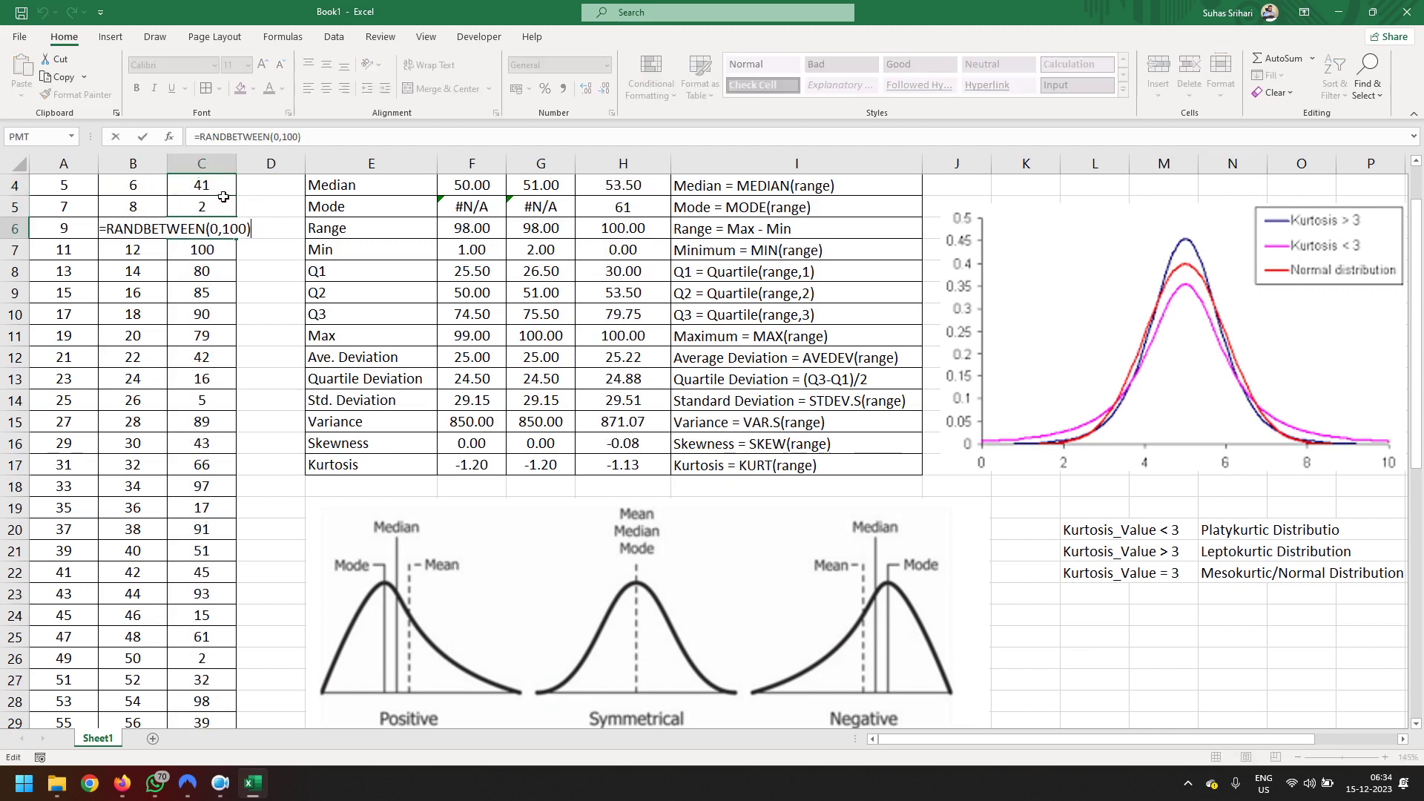
pyautogui.press('Return')
pyautogui.press('F2')
pyautogui.press('Return')
pyautogui.press('F2')
pyautogui.press('Return')
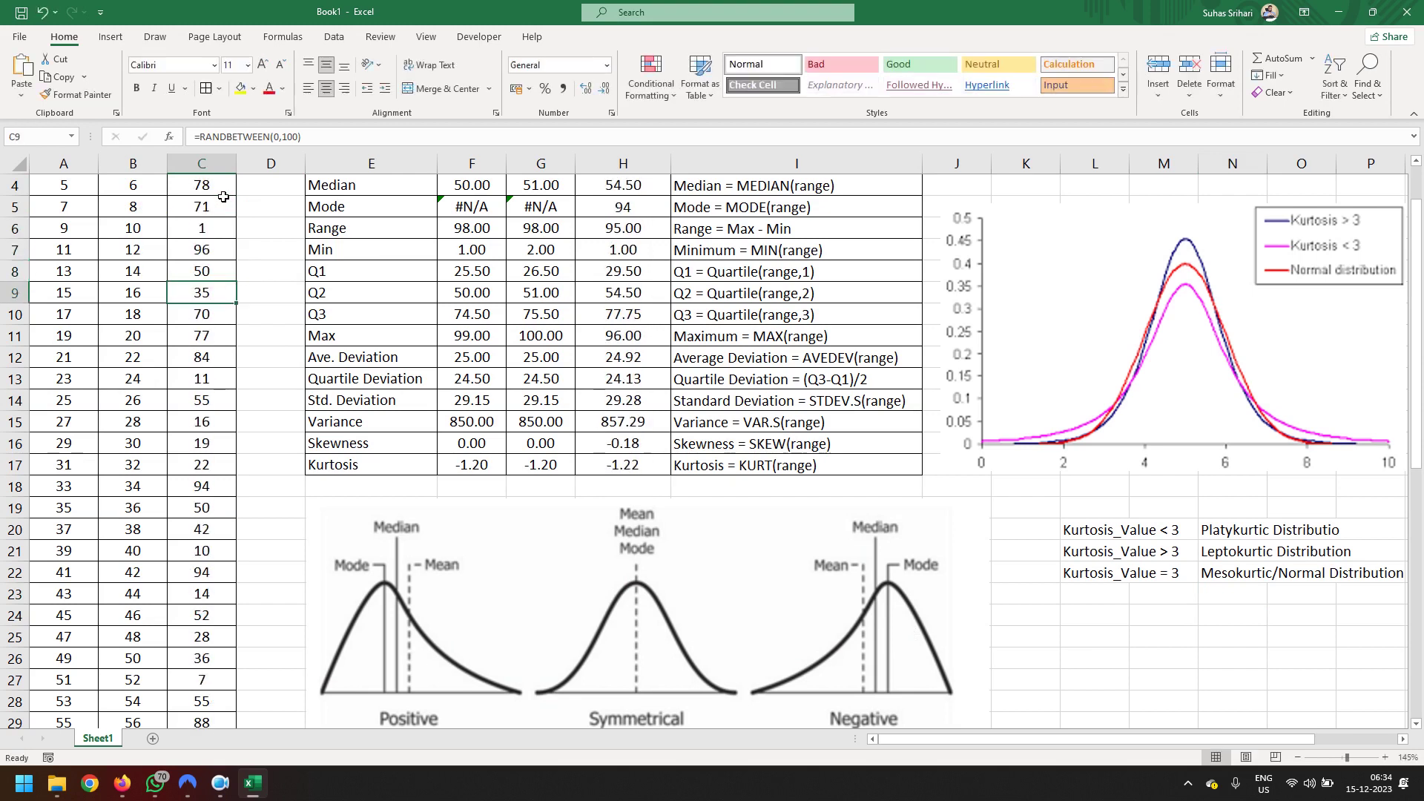
pyautogui.press('F2')
pyautogui.press('Return')
pyautogui.press('F2')
pyautogui.press('Return')
pyautogui.press('F2')
pyautogui.press('Return')
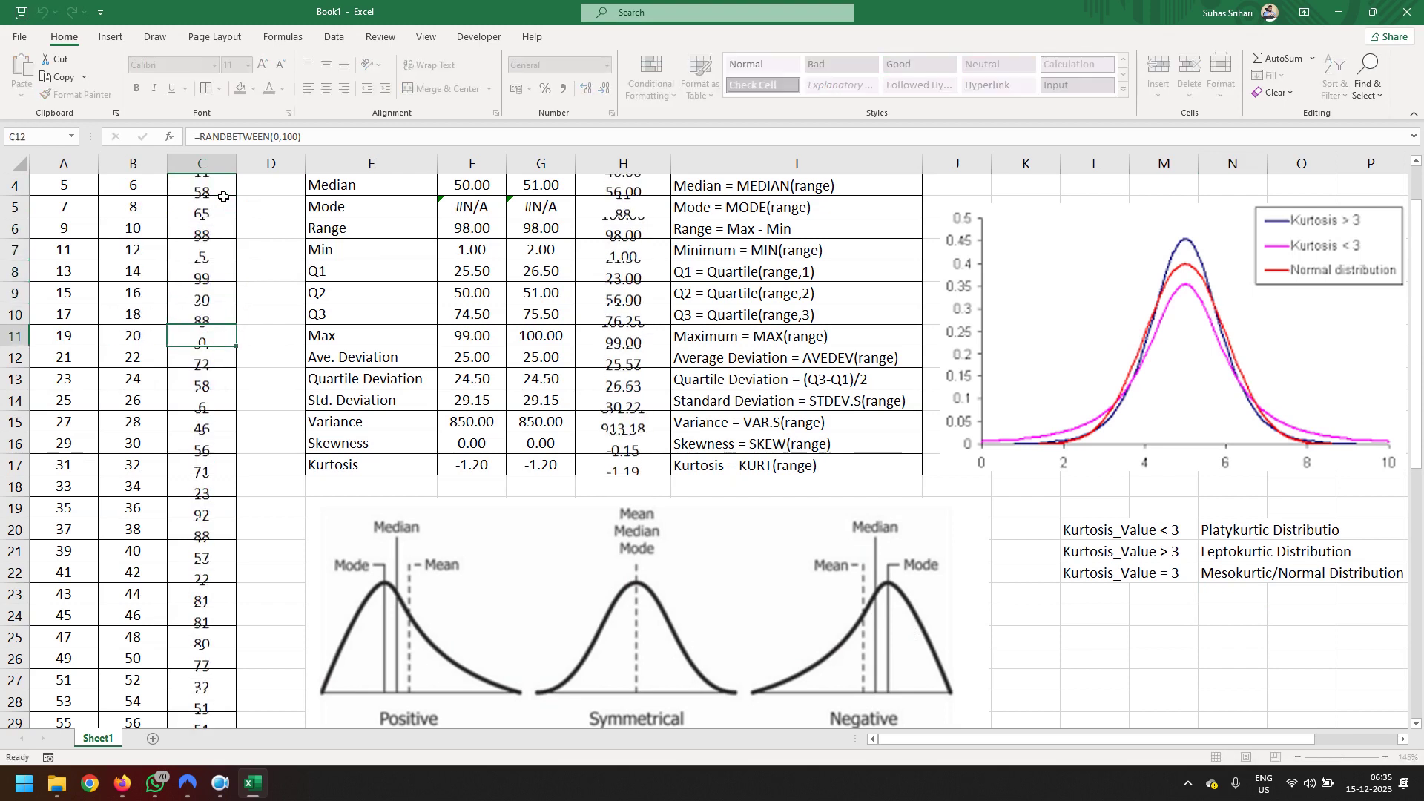
pyautogui.press('F2')
pyautogui.press('Return')
pyautogui.press('F2')
pyautogui.press('Return')
pyautogui.press('F2')
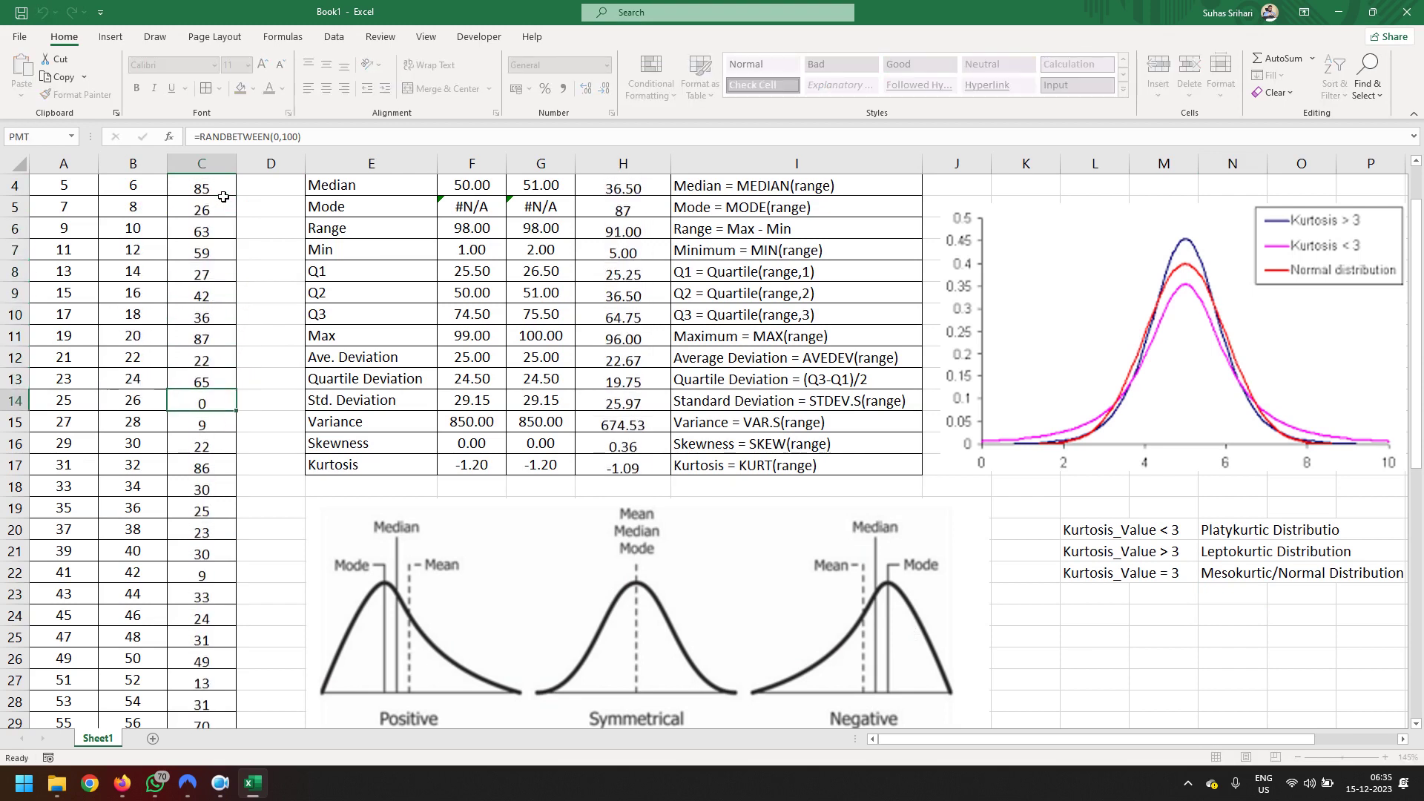
pyautogui.press('Return')
pyautogui.press('F2')
pyautogui.press('Return')
pyautogui.press('F2')
pyautogui.press('Return')
pyautogui.press('F2')
pyautogui.press('Return')
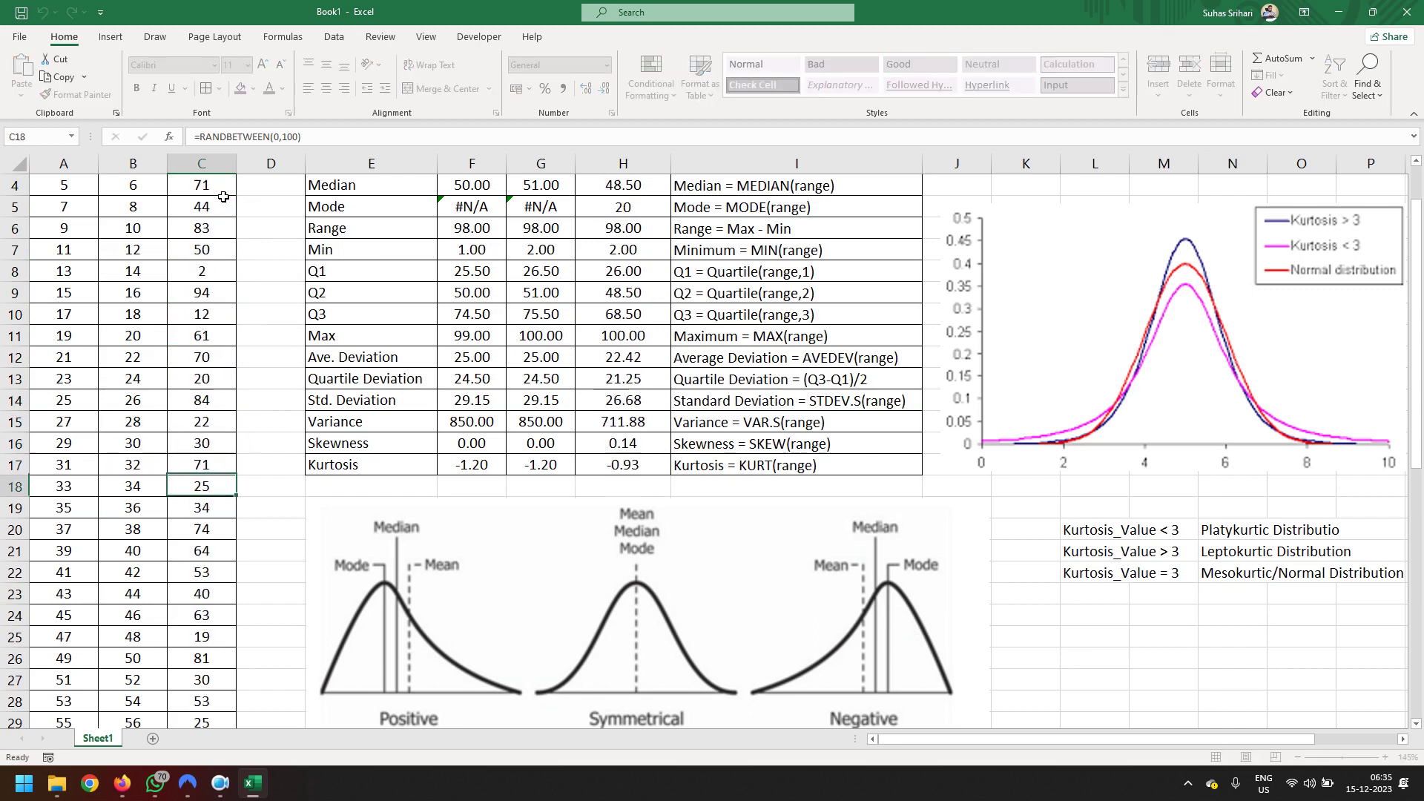
pyautogui.press('F2')
pyautogui.press('Return')
pyautogui.press('F2')
pyautogui.press('Return')
pyautogui.press('F2')
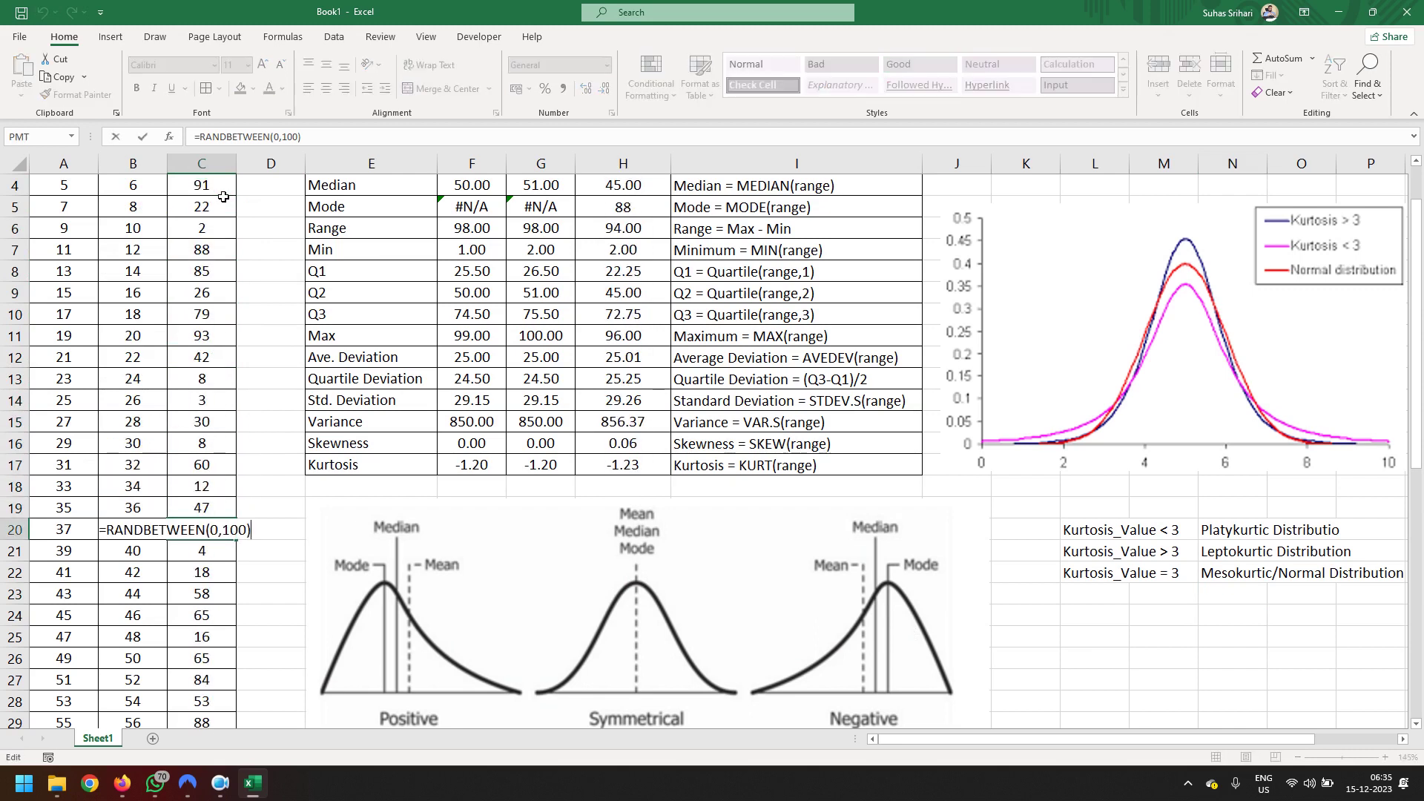
pyautogui.press('Return')
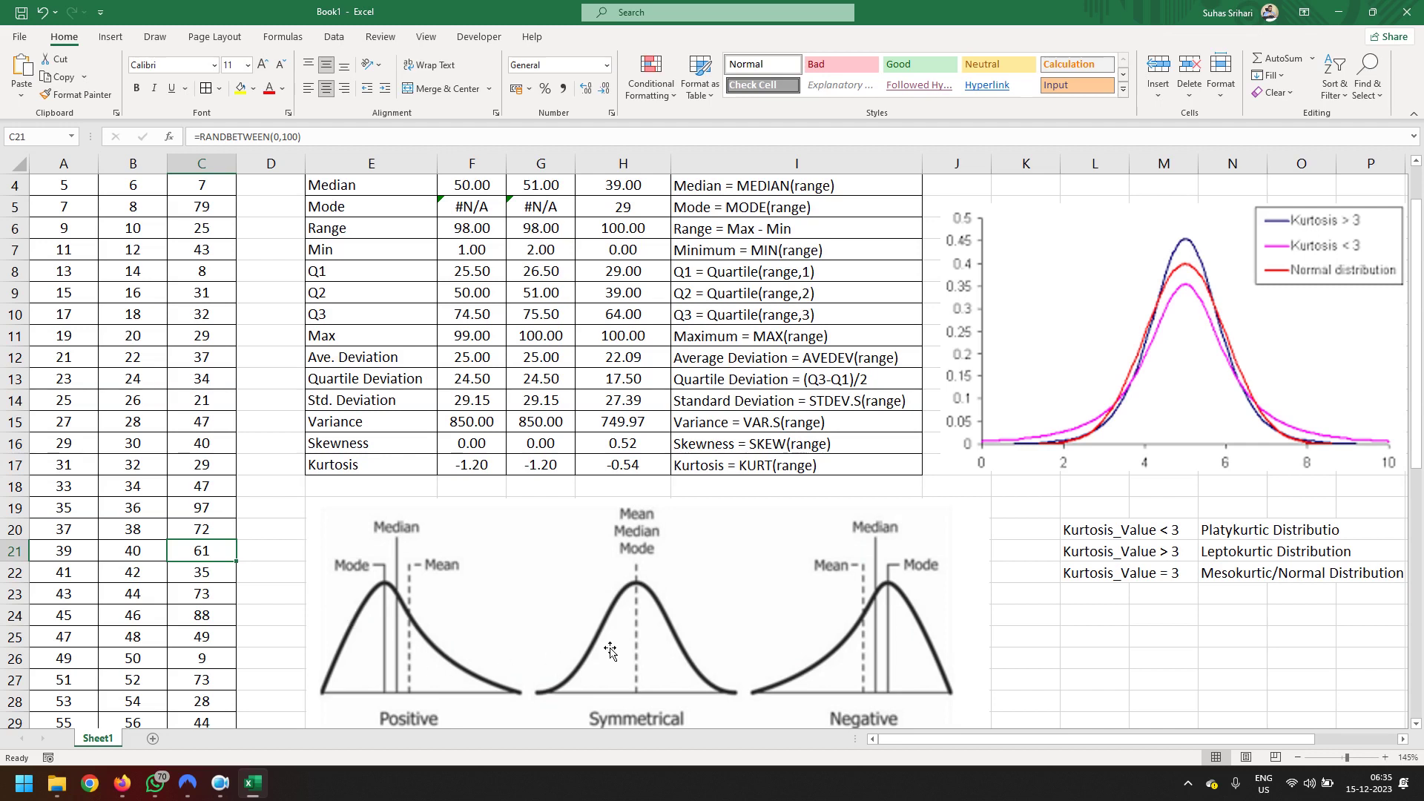
# Check the recalculated Random Data statistics (mean 54.50, kurtosis -0.54) and zoom out to 130%.
pyautogui.scroll(-1, 1018, 634)
pyautogui.scroll(1, 1018, 634)
pyautogui.scroll(1, 1012, 629)
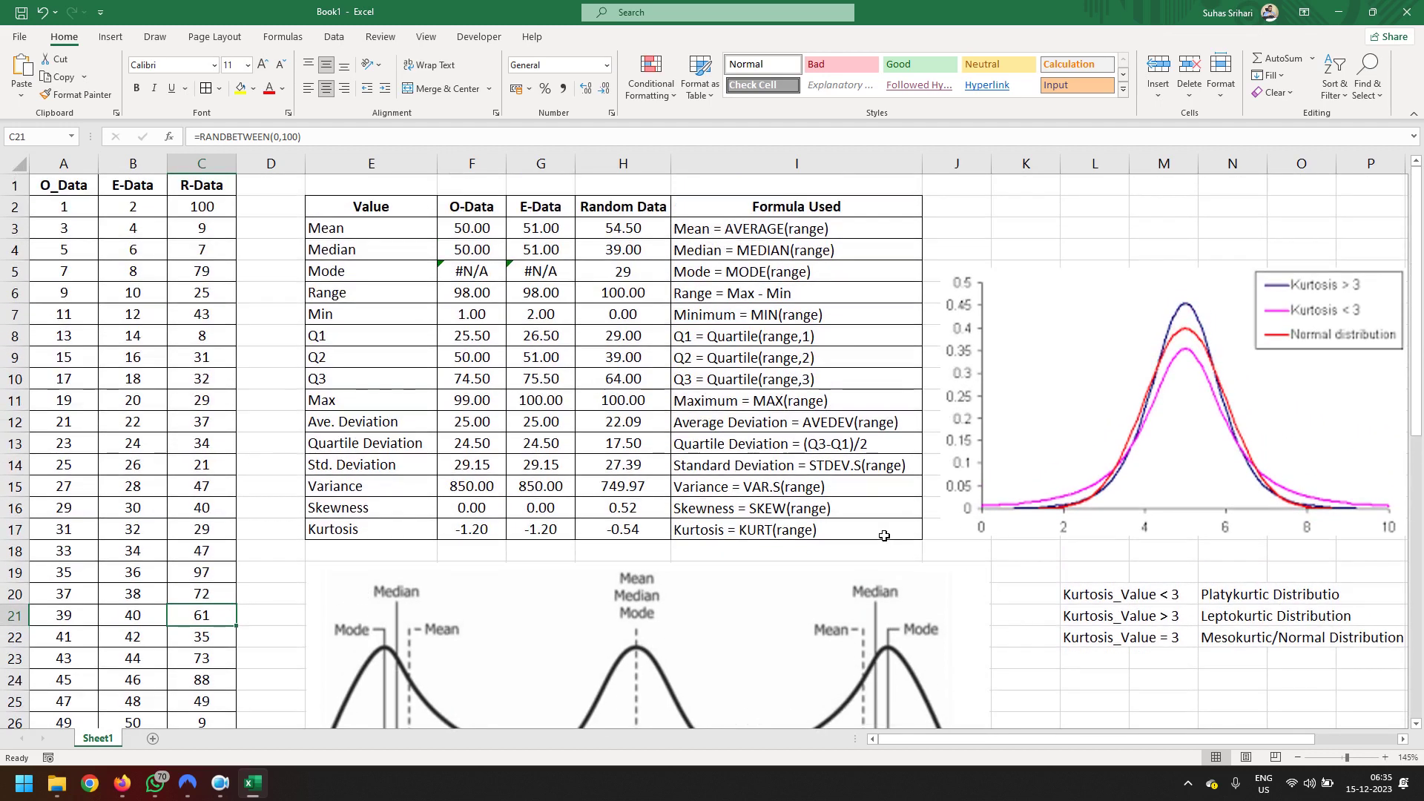
pyautogui.keyDown('ctrl'); pyautogui.scroll(-1, 891, 538); pyautogui.keyUp('ctrl')
pyautogui.keyDown('ctrl'); pyautogui.scroll(-1, 891, 538); pyautogui.keyUp('ctrl')
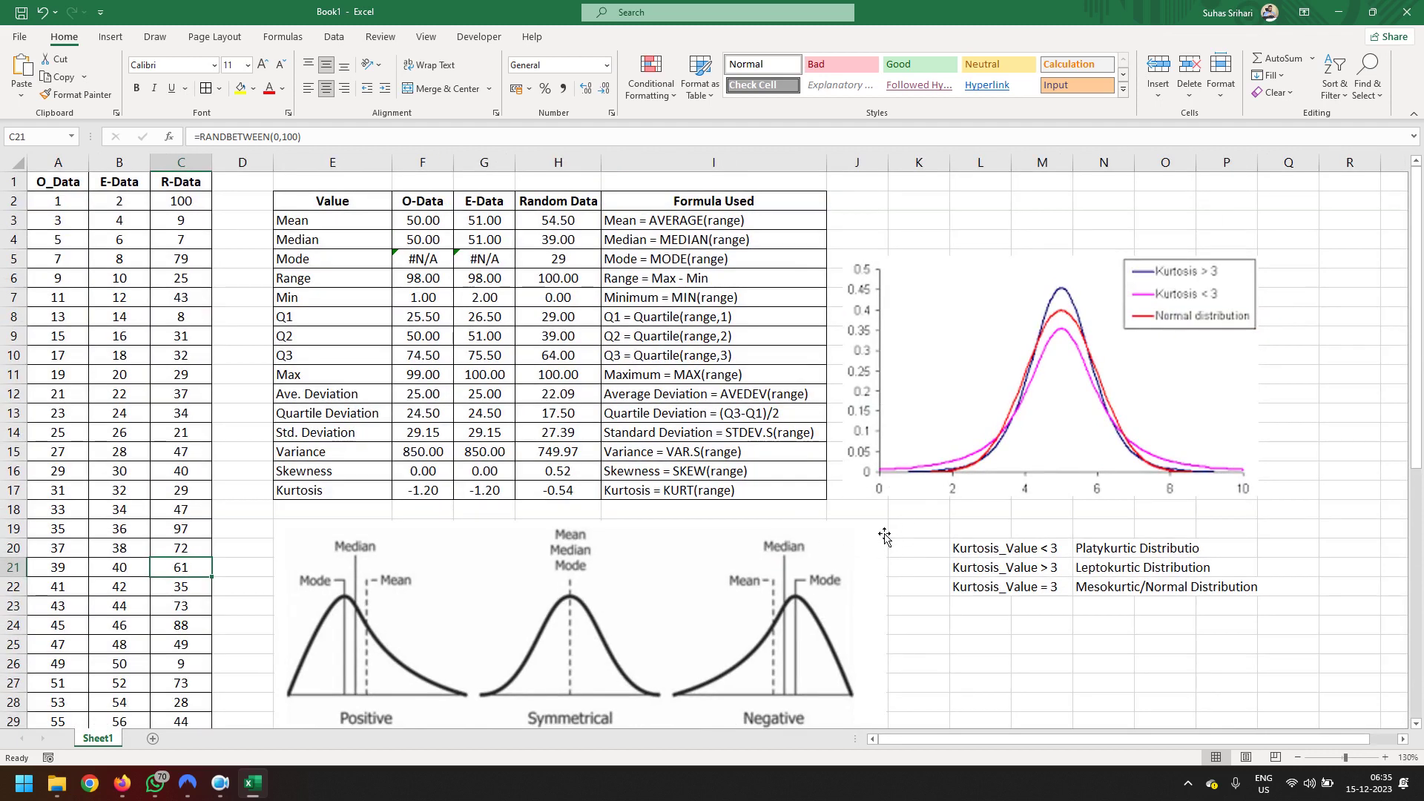
pyautogui.scroll(-1, 887, 537)
pyautogui.scroll(1, 884, 535)
pyautogui.click(220, 783)
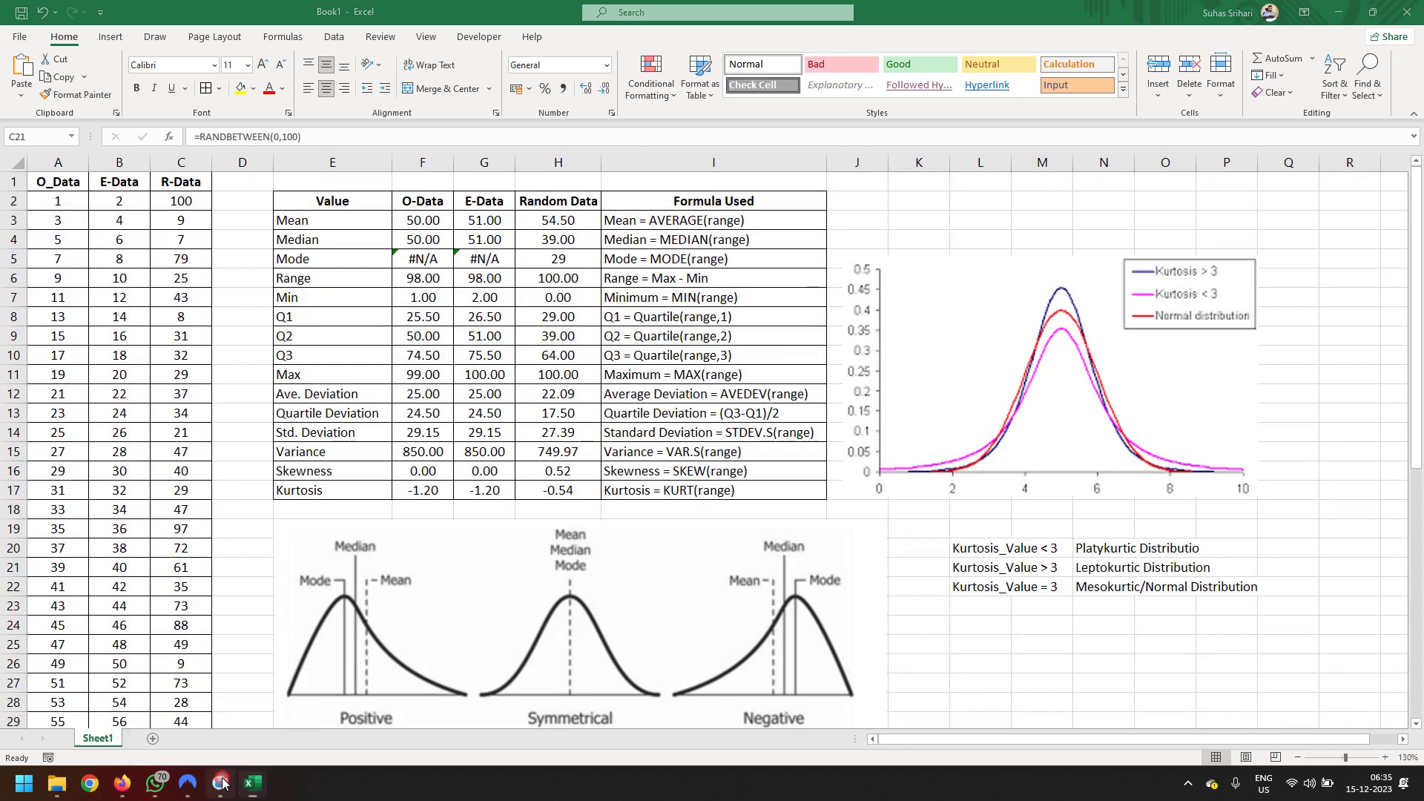